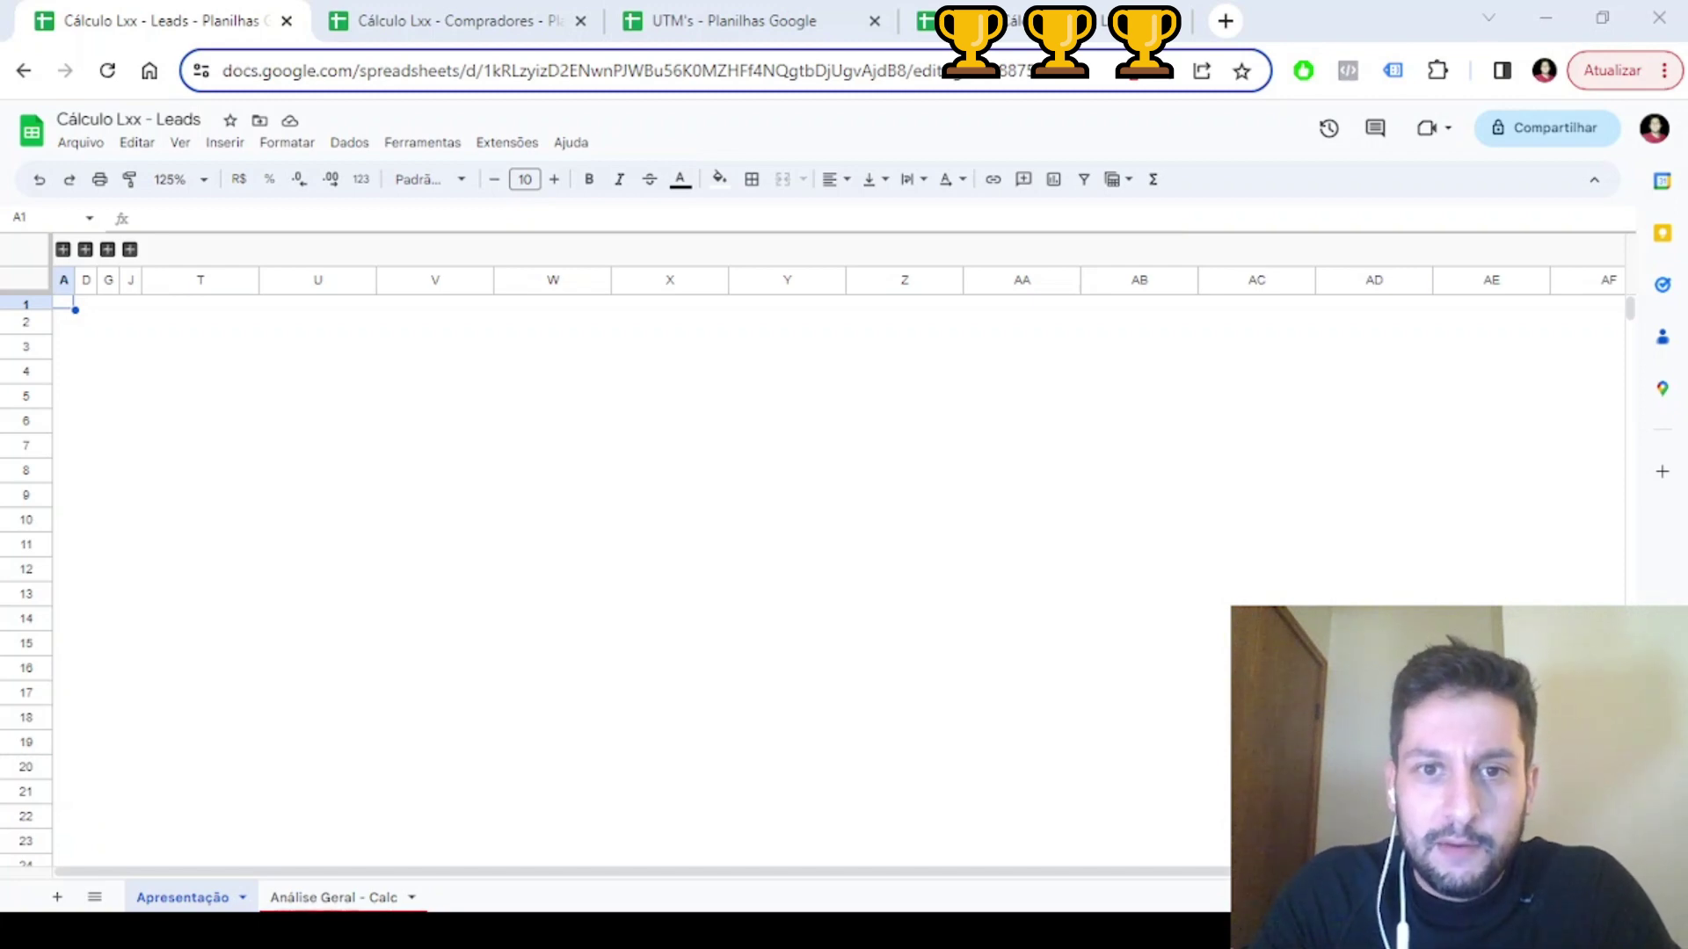
Expand the first collapsed column group and review the Expert/Estrategista and Expert observations in rows 3 and 4
left_click(63, 250)
left_click(227, 333)
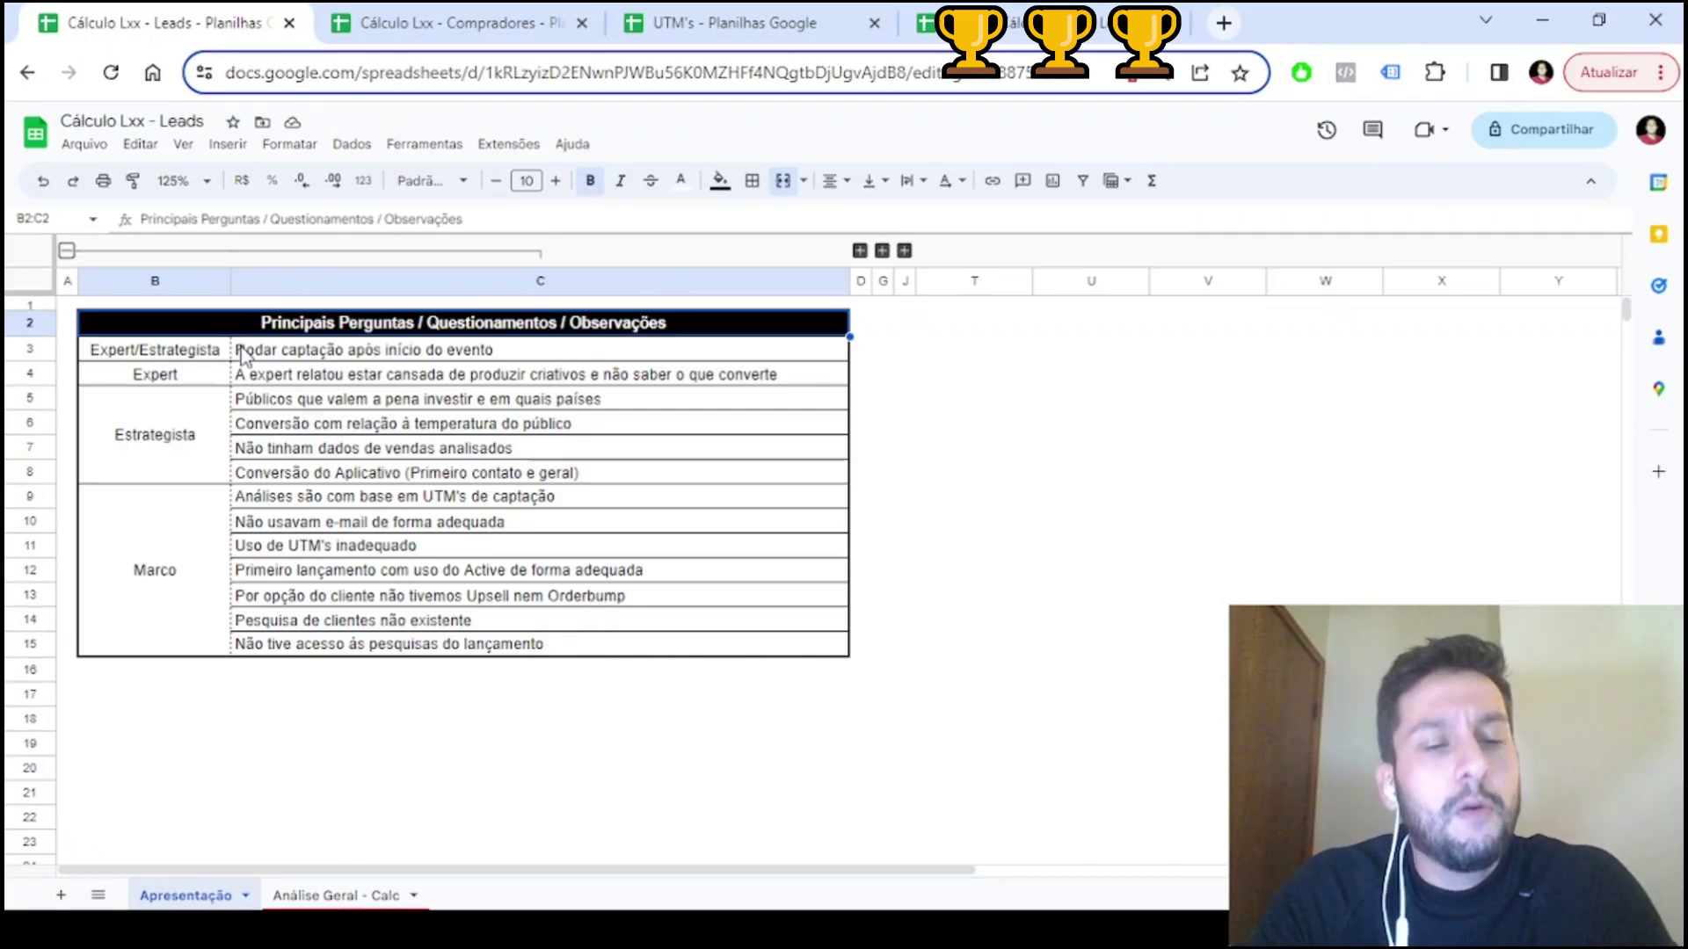
left_click(198, 356)
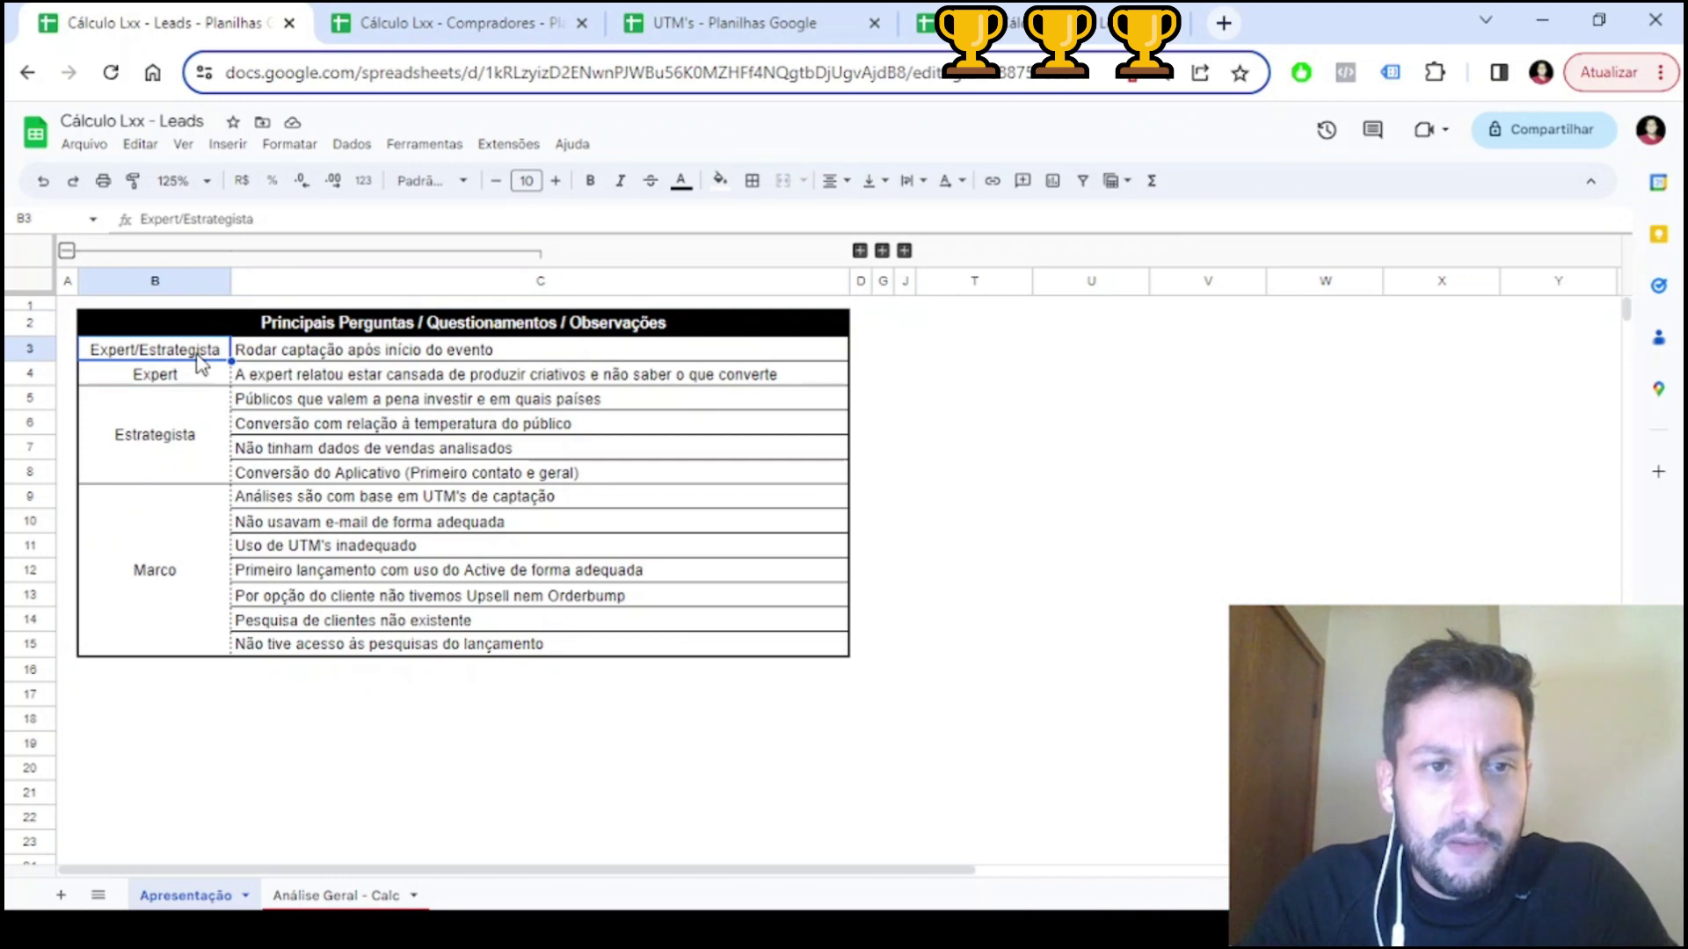
key("Right")
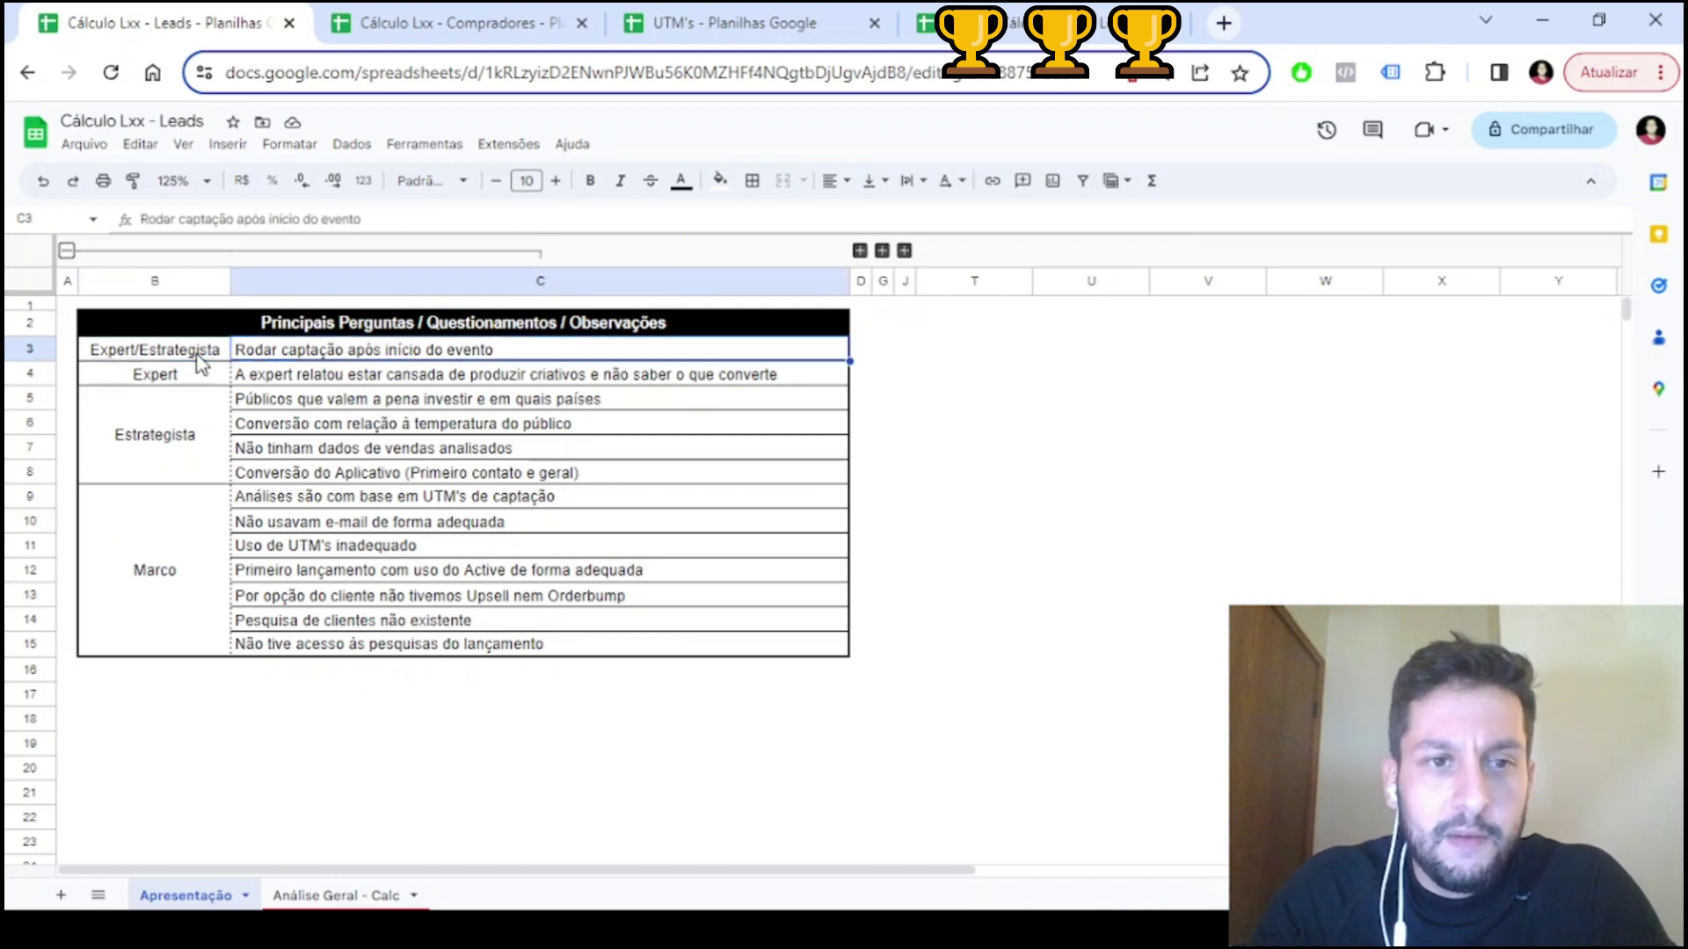
key("alt+Tab")
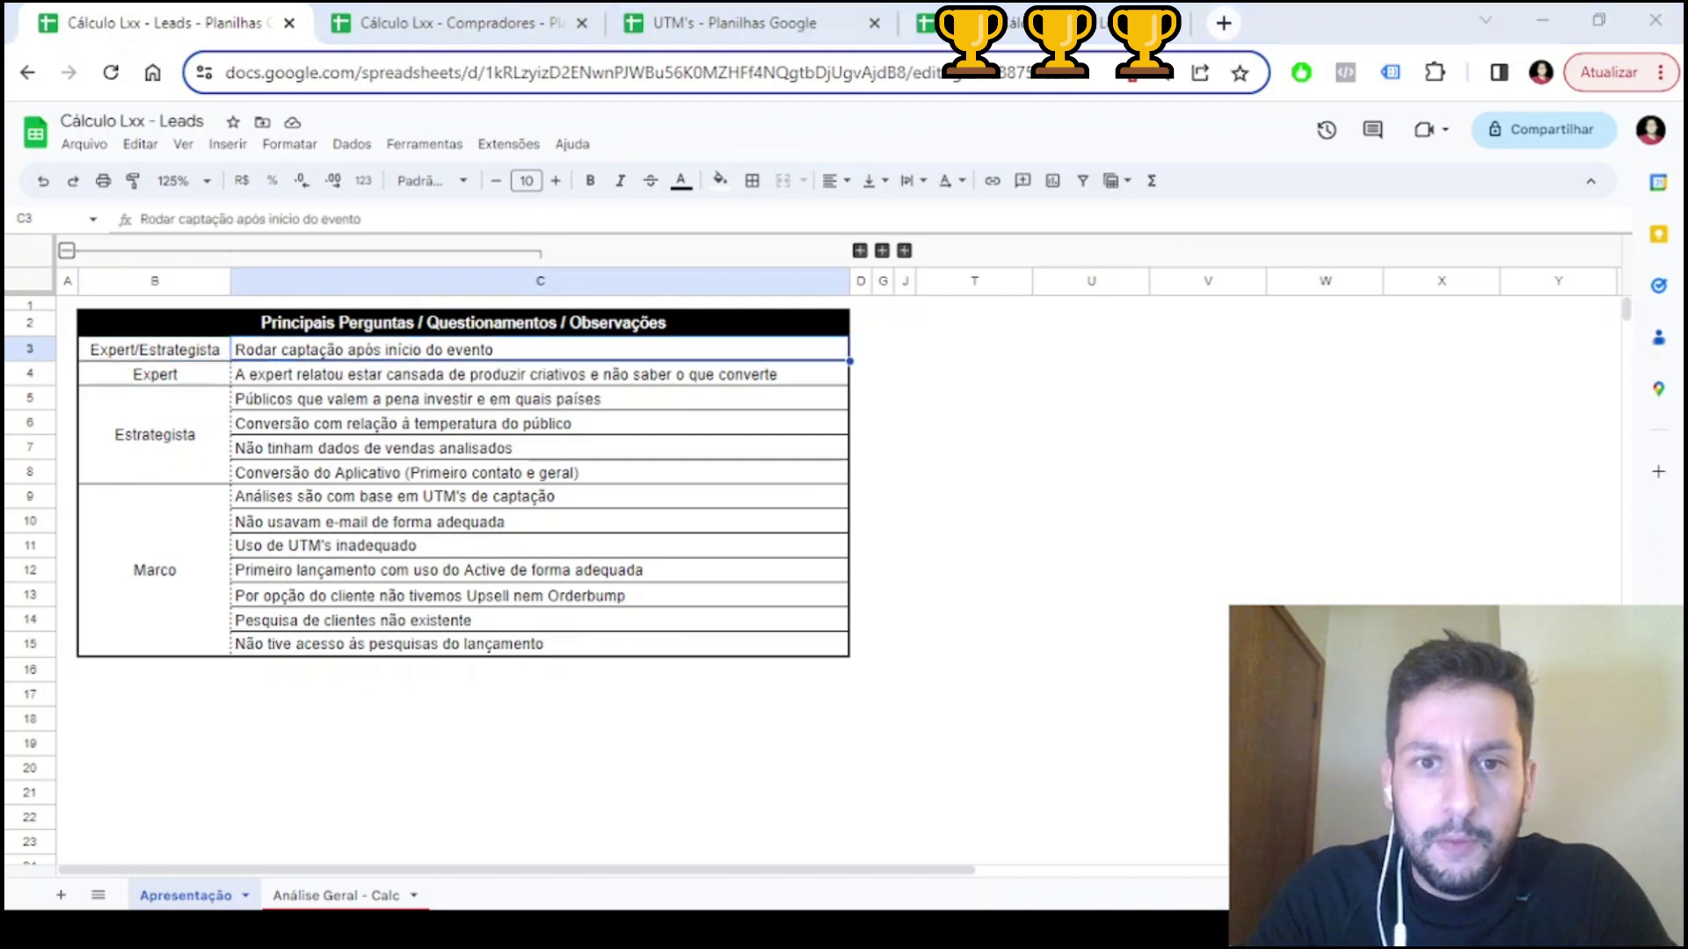
key("alt+Tab")
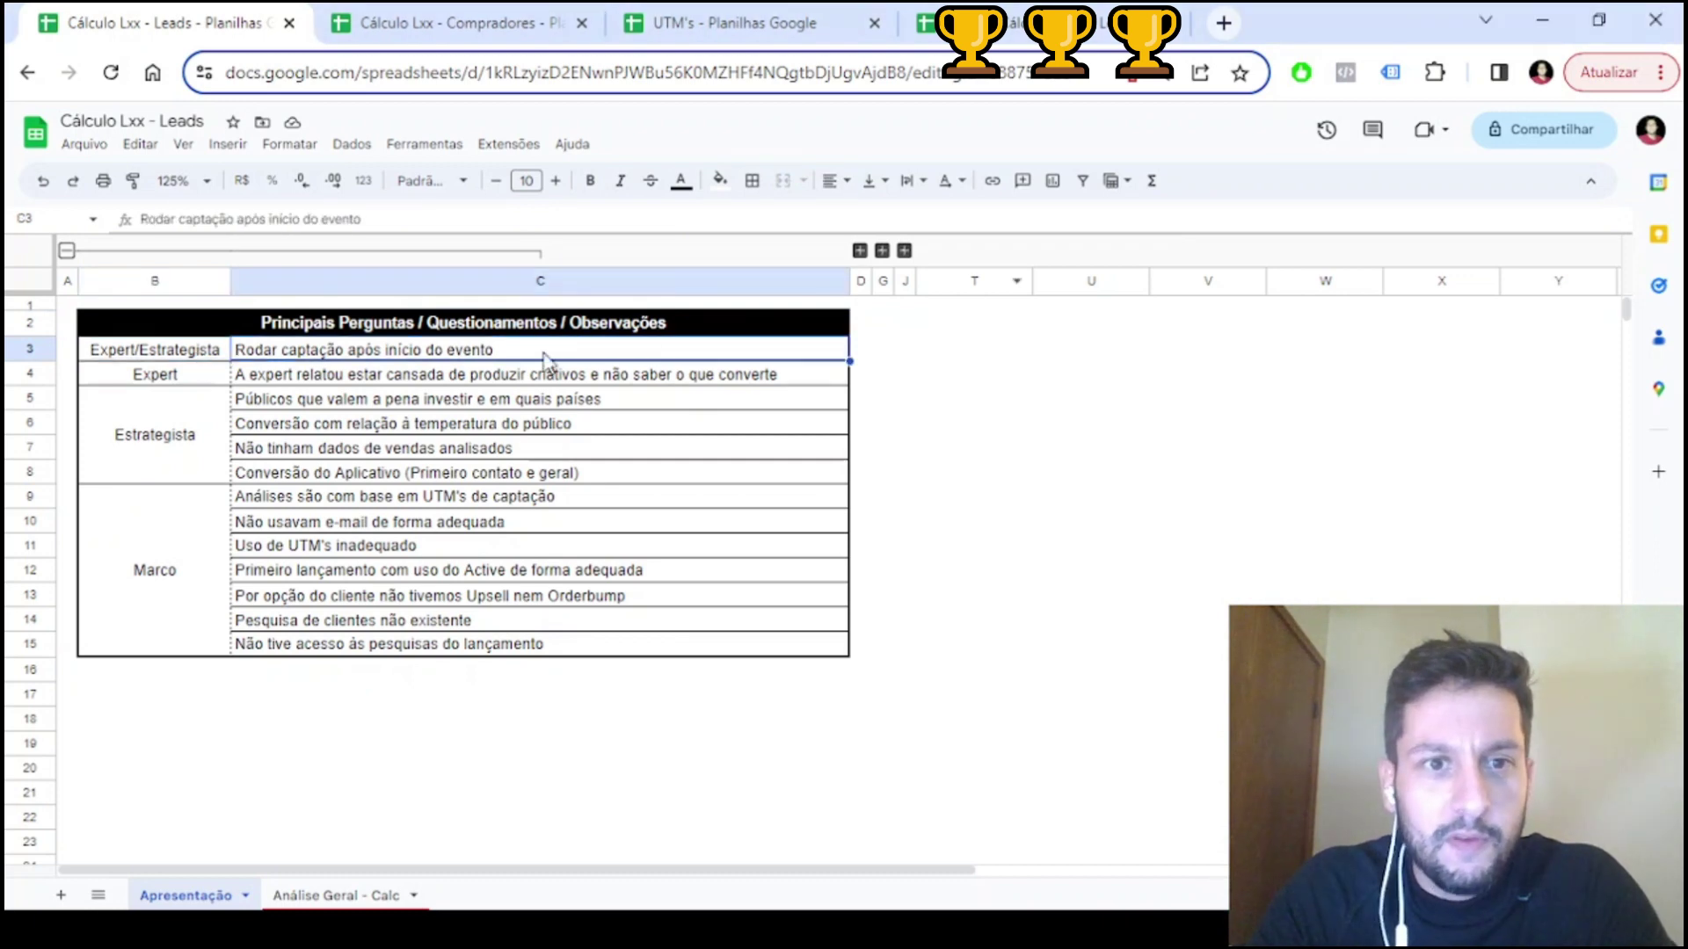
left_click(186, 373)
left_click(263, 381)
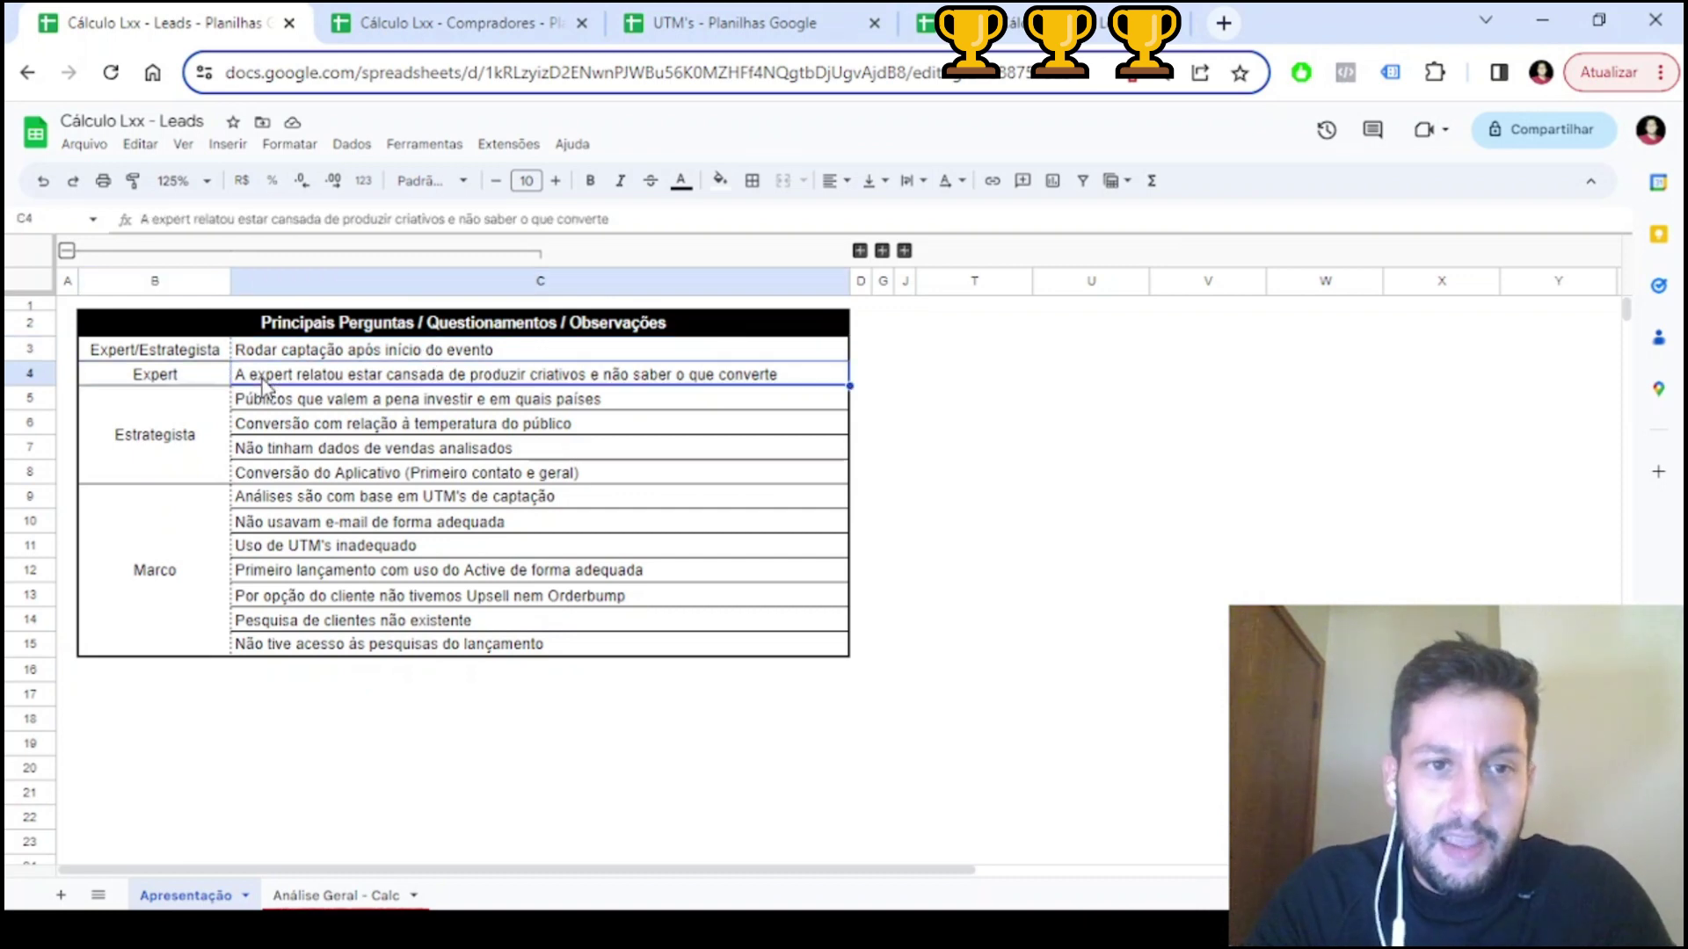
key("alt+Tab")
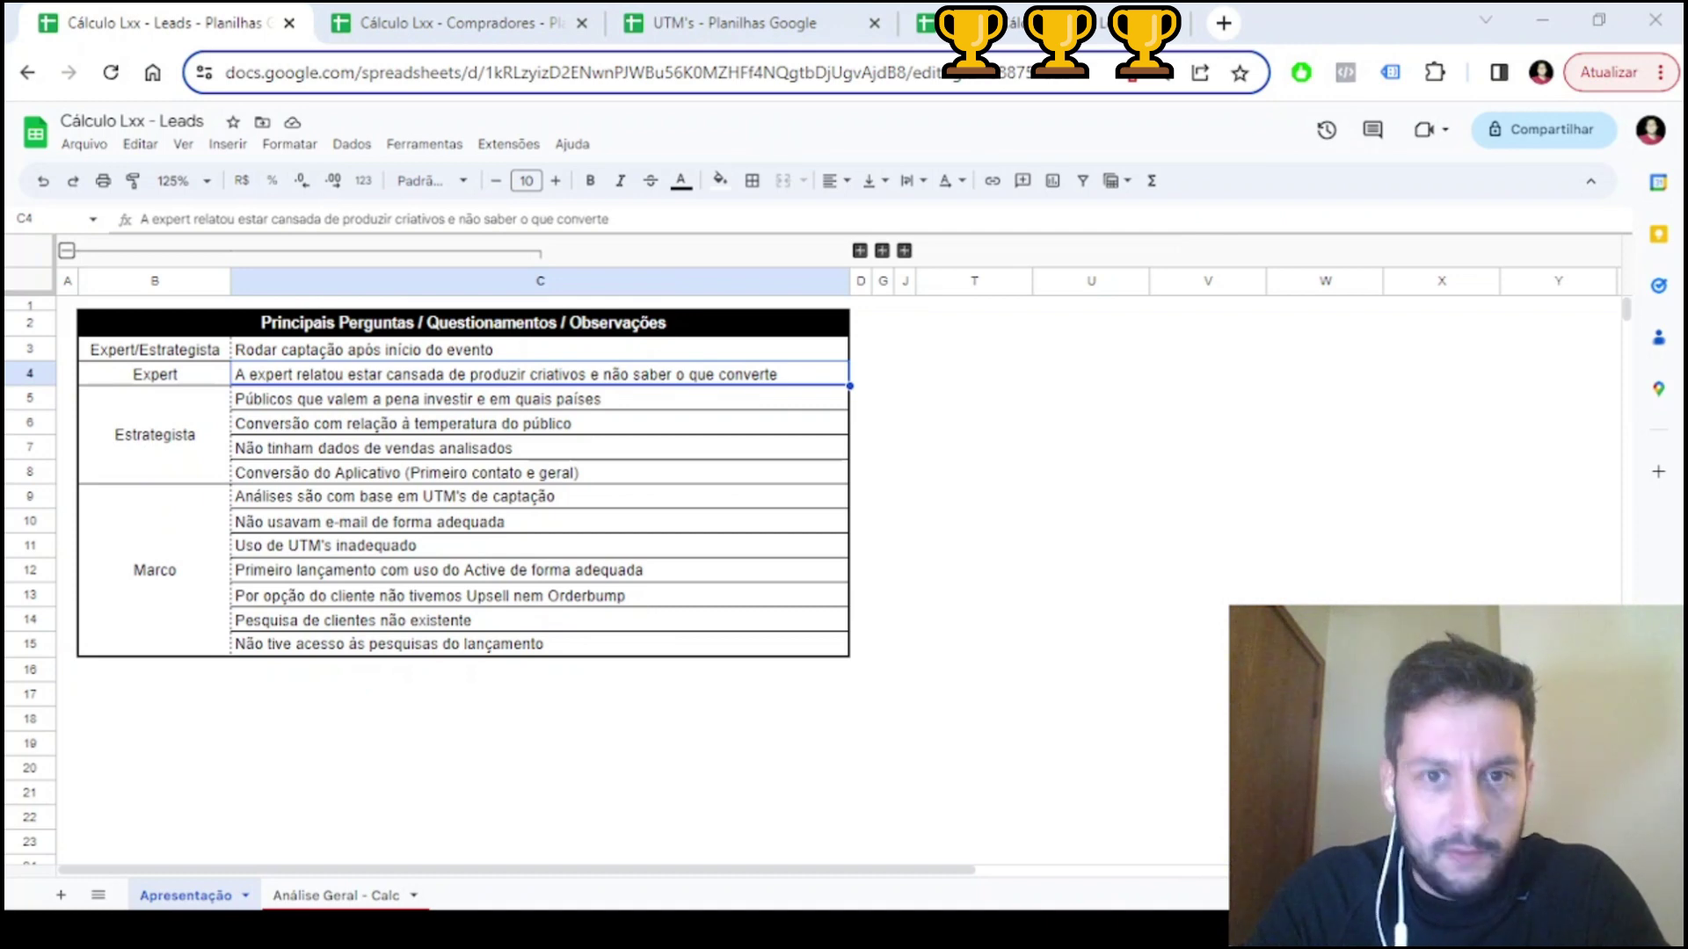
key("alt+Tab")
Go through the Estrategista observations in rows 5 to 8, one cell at a time
left_click(225, 413)
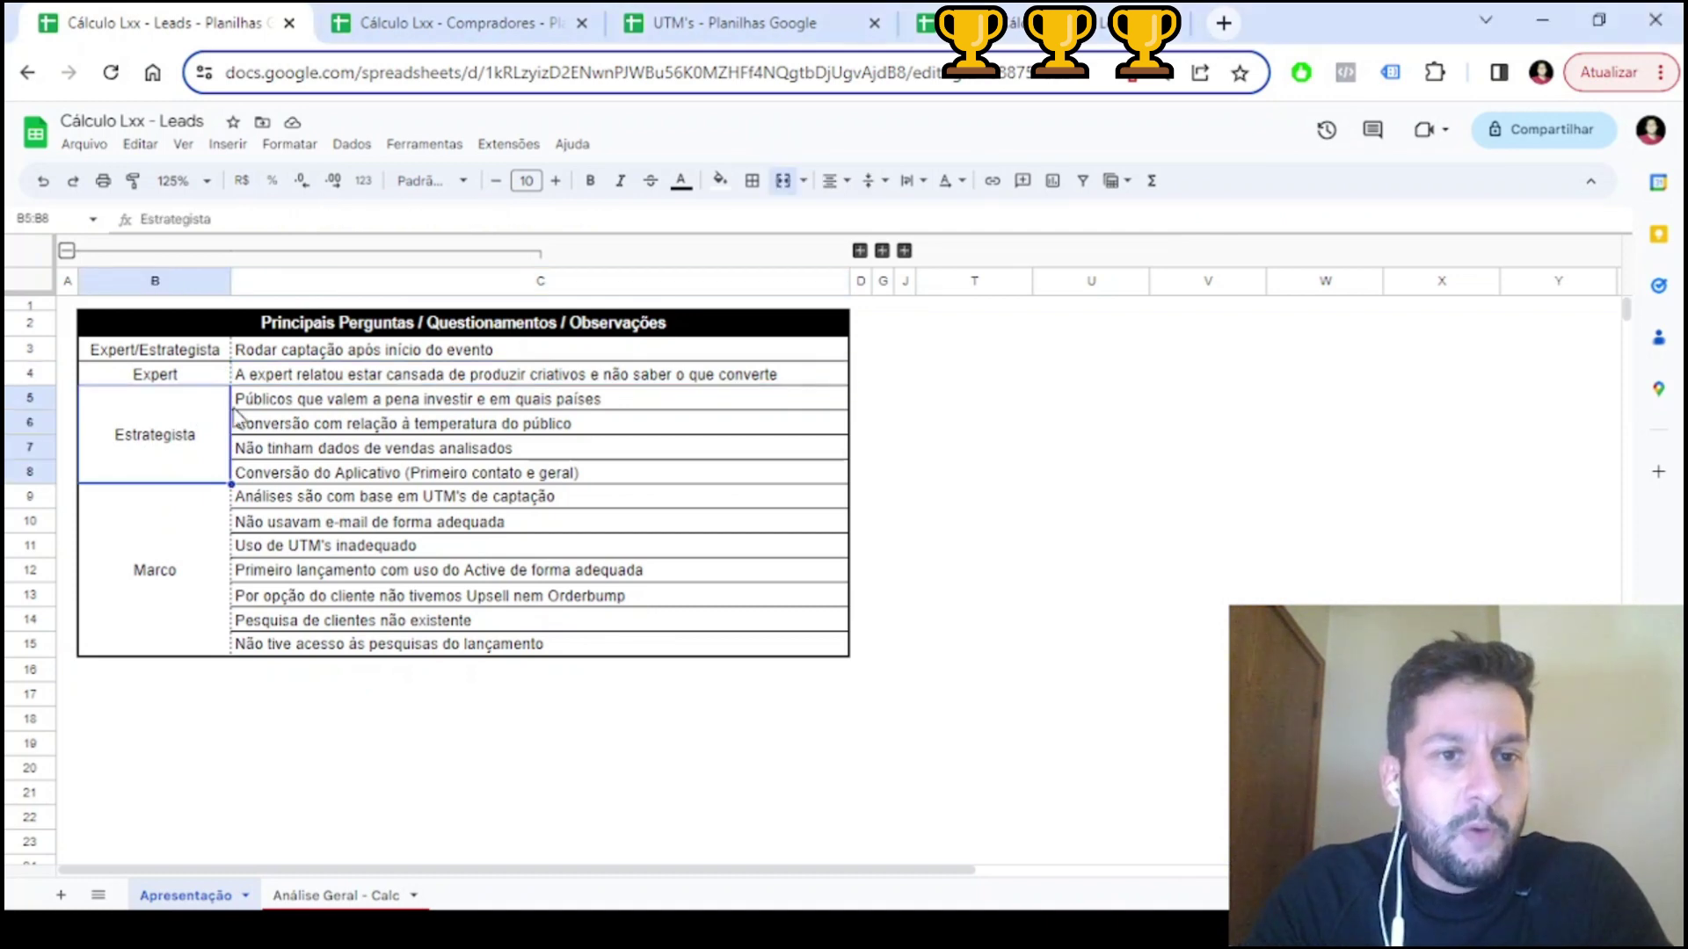
left_click(399, 402)
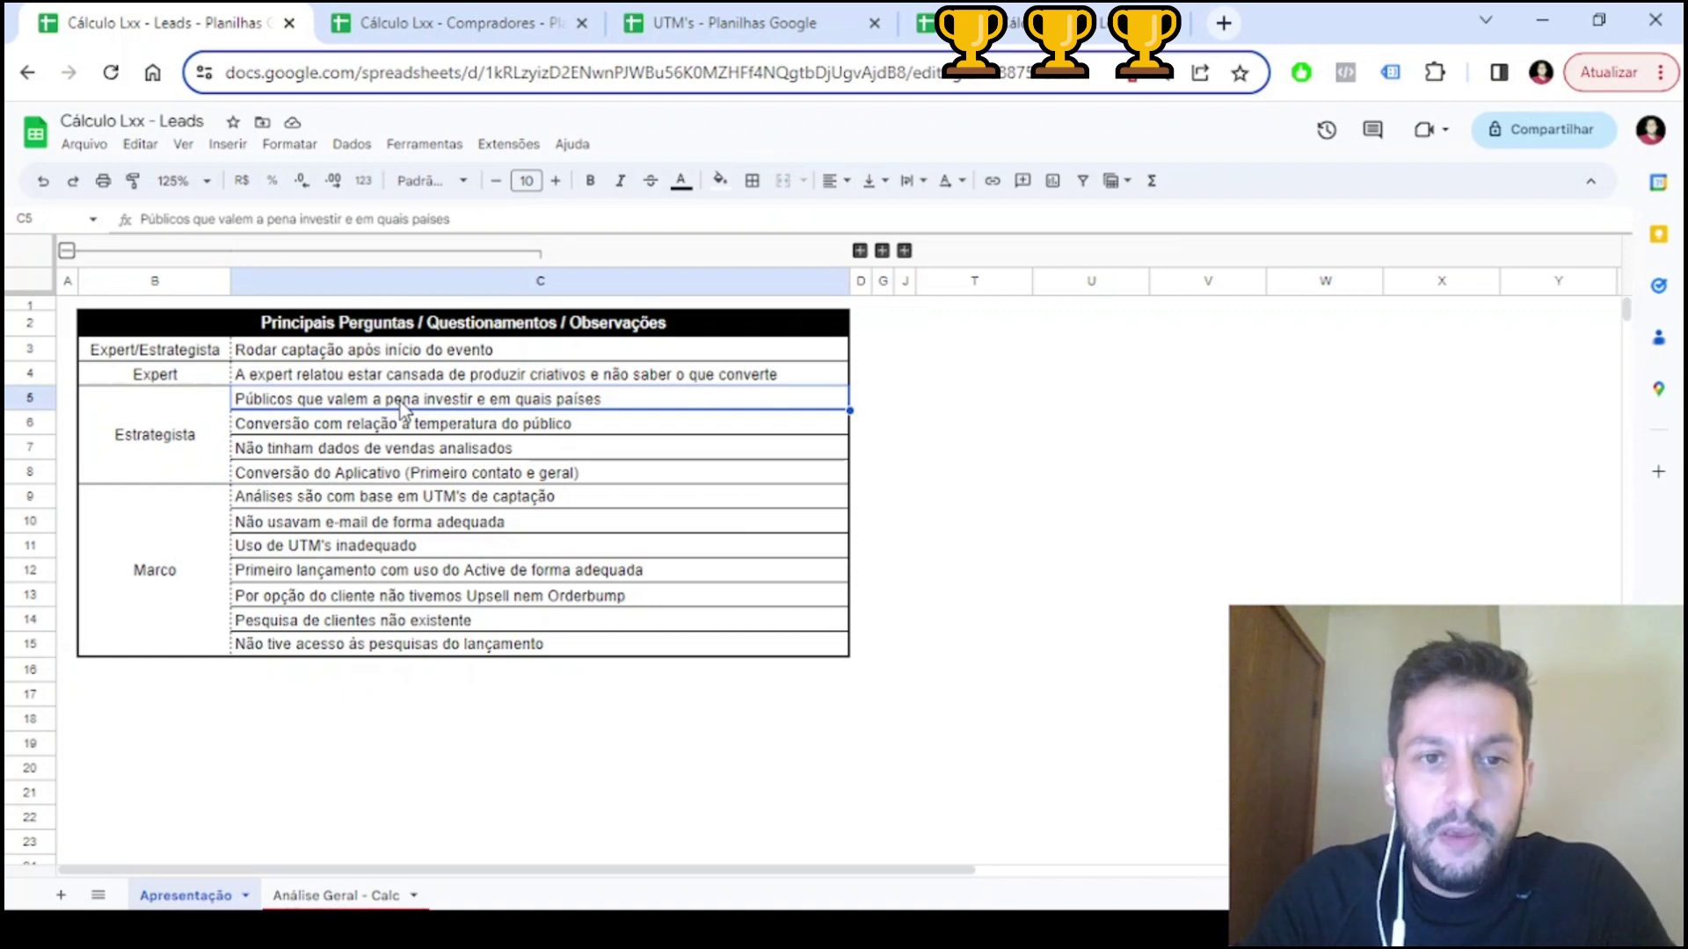
key("alt+Tab")
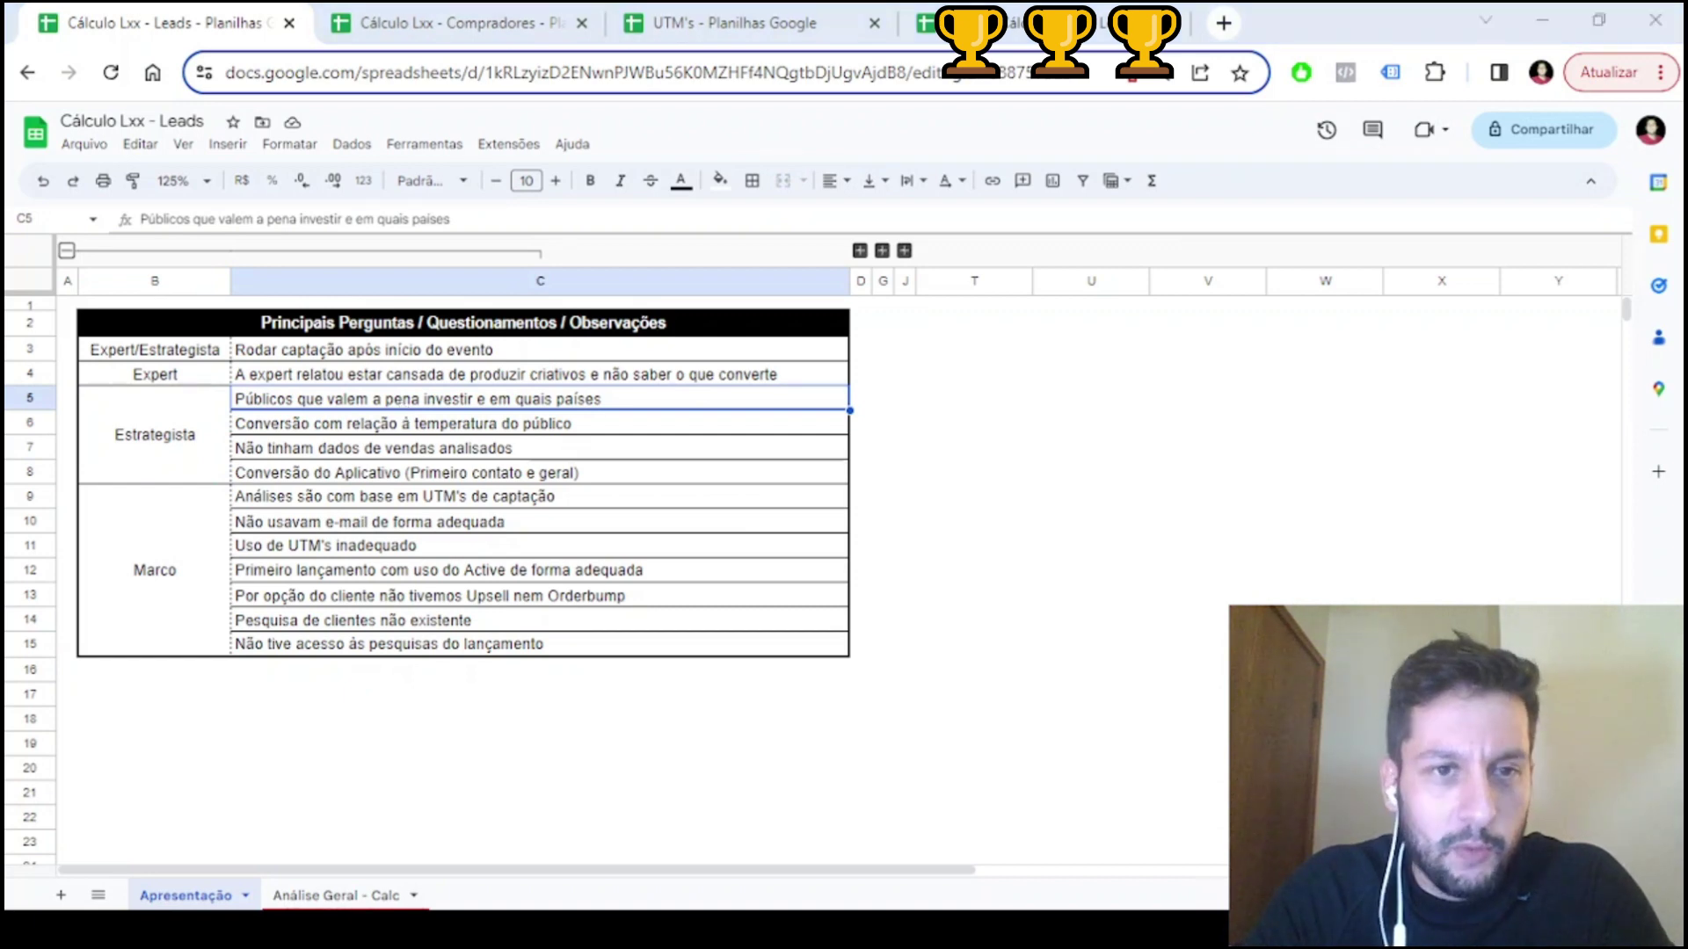
key("alt+Tab")
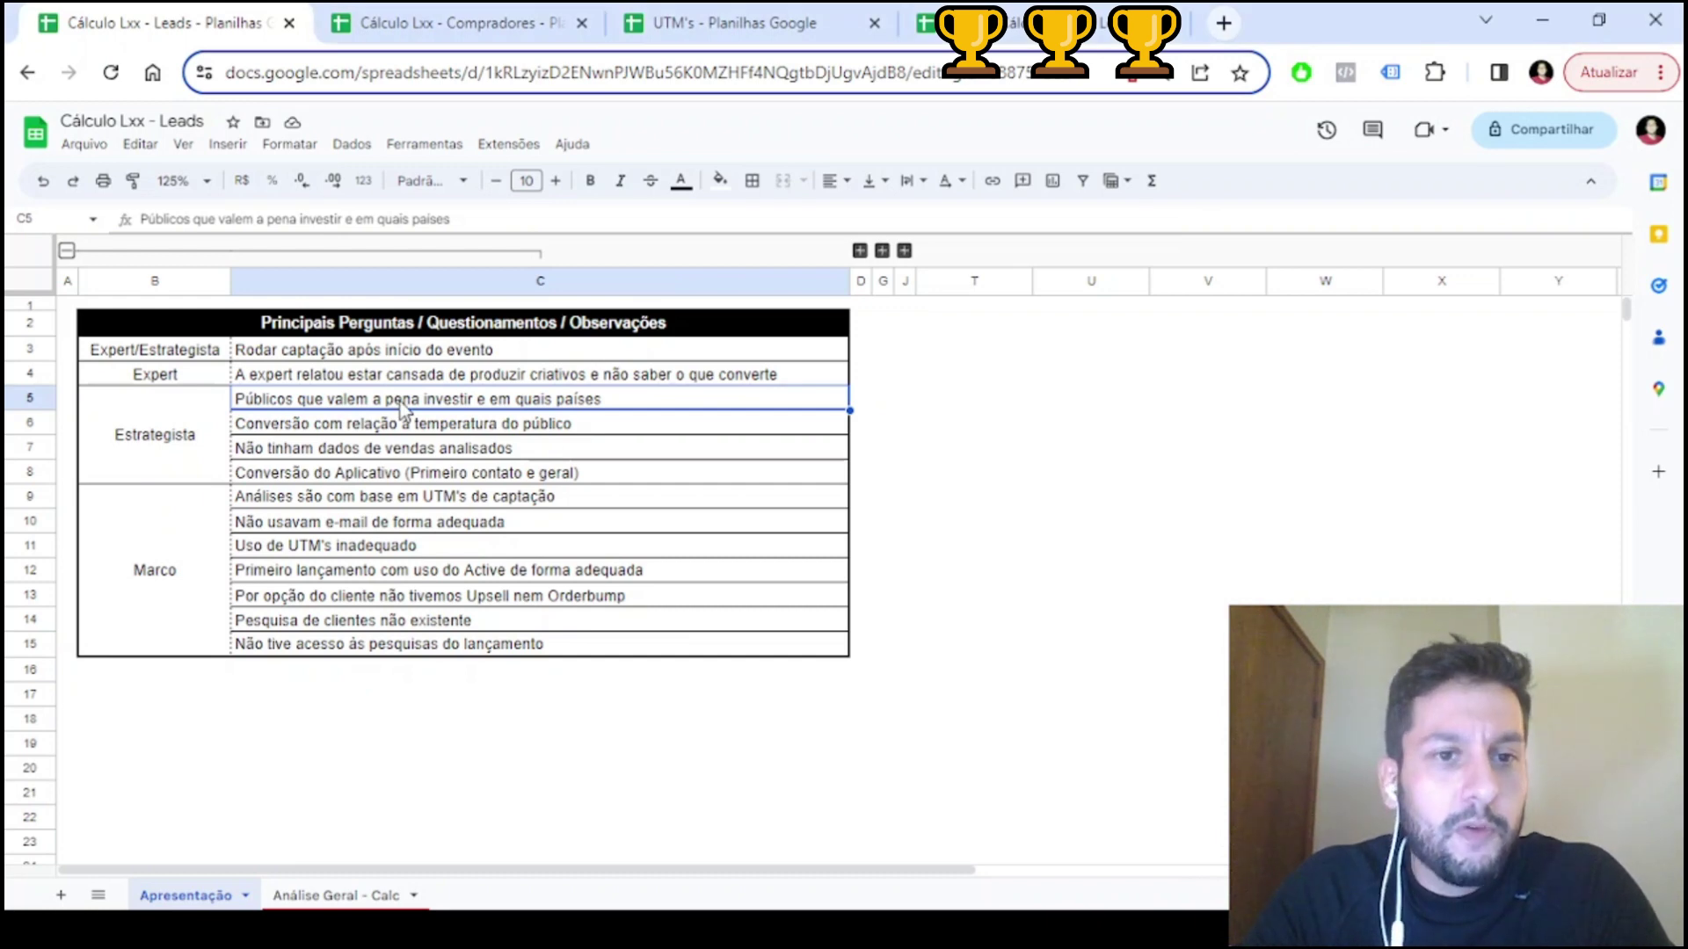
key("Down")
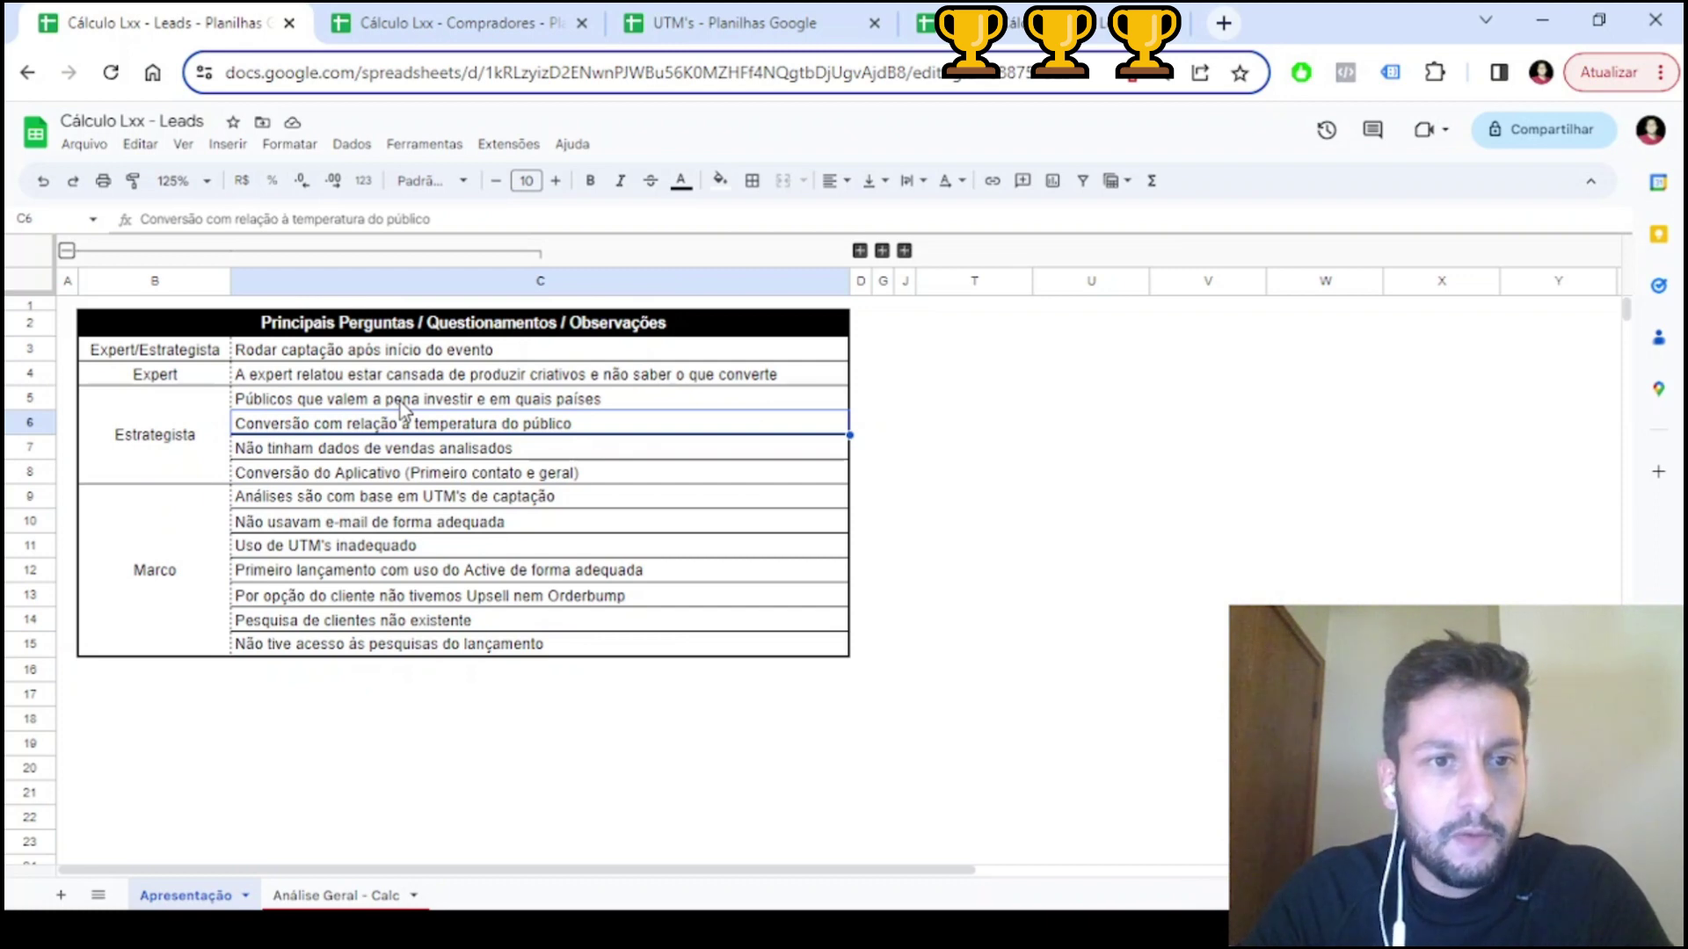
key("Down")
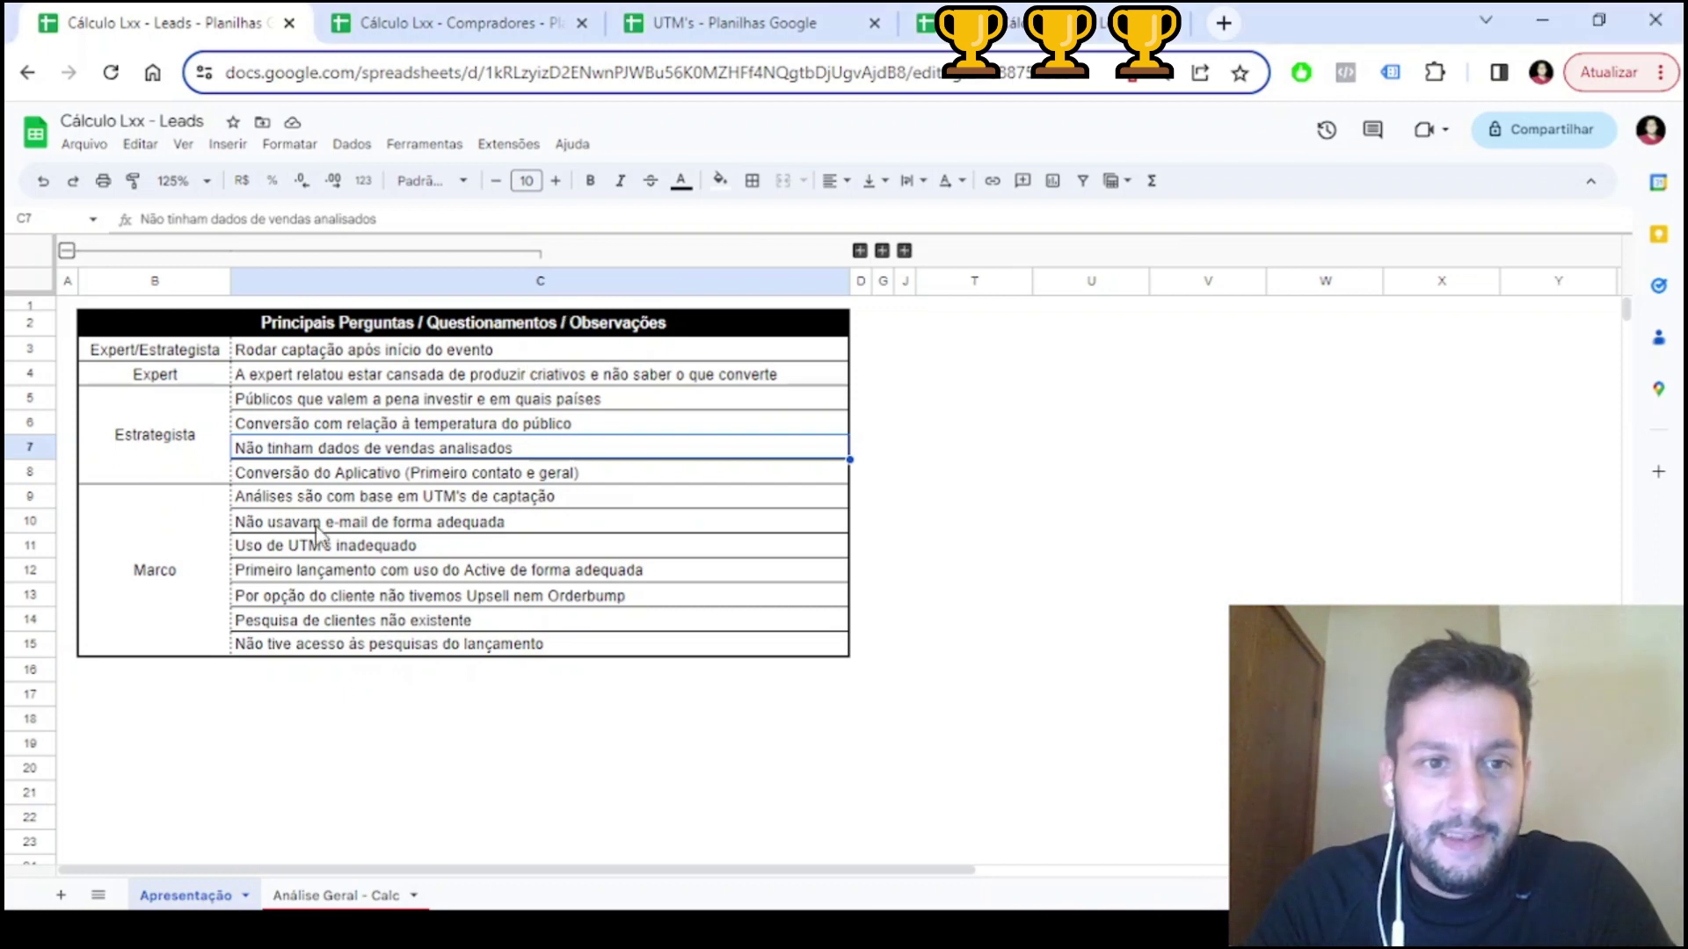
left_click(304, 479)
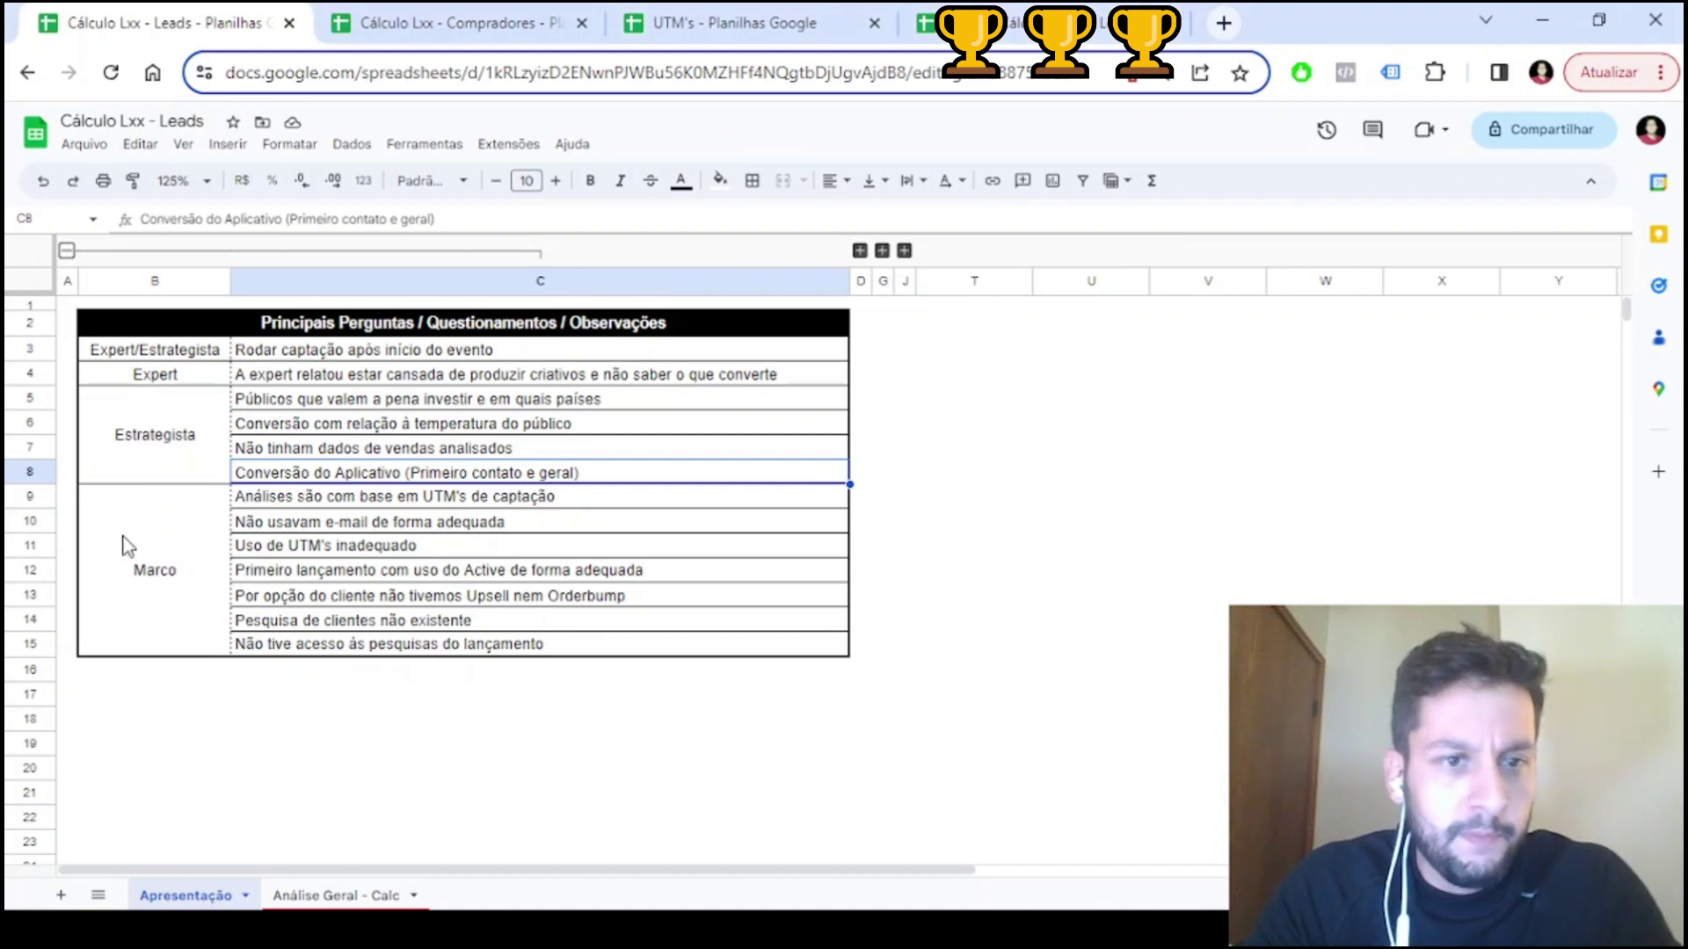
Review the observations on UTM-based analysis, e-mail use and inadequate UTM use in rows 9 to 11
left_click(156, 543)
left_click(355, 499)
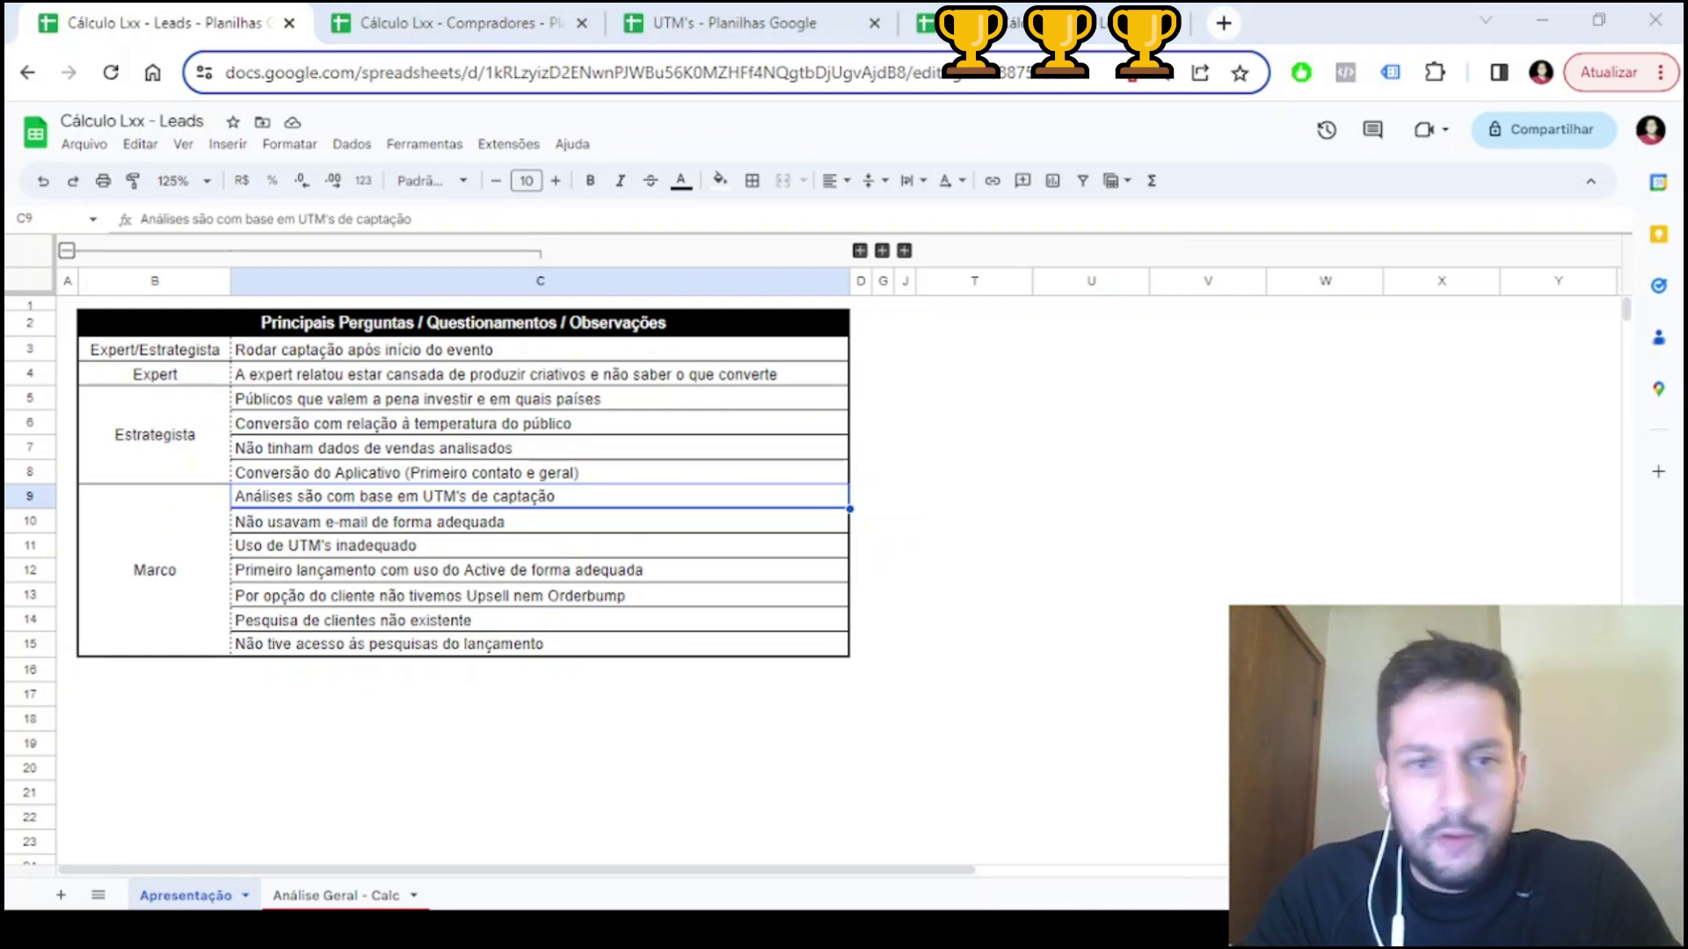
left_click(567, 524)
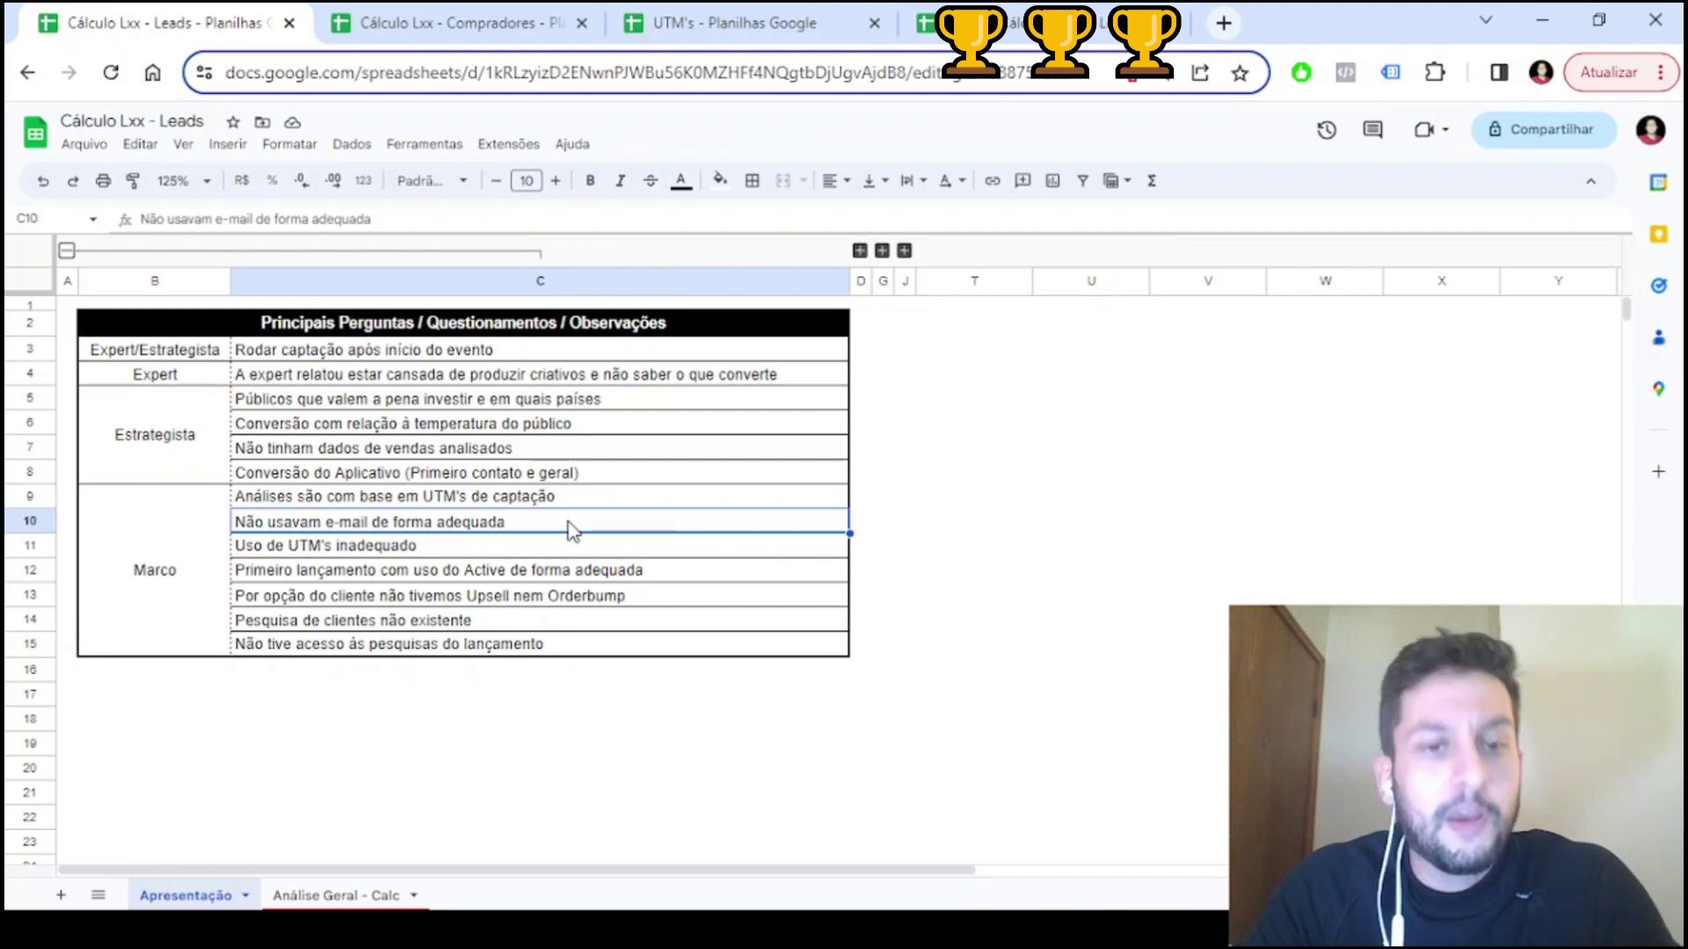
key("Down")
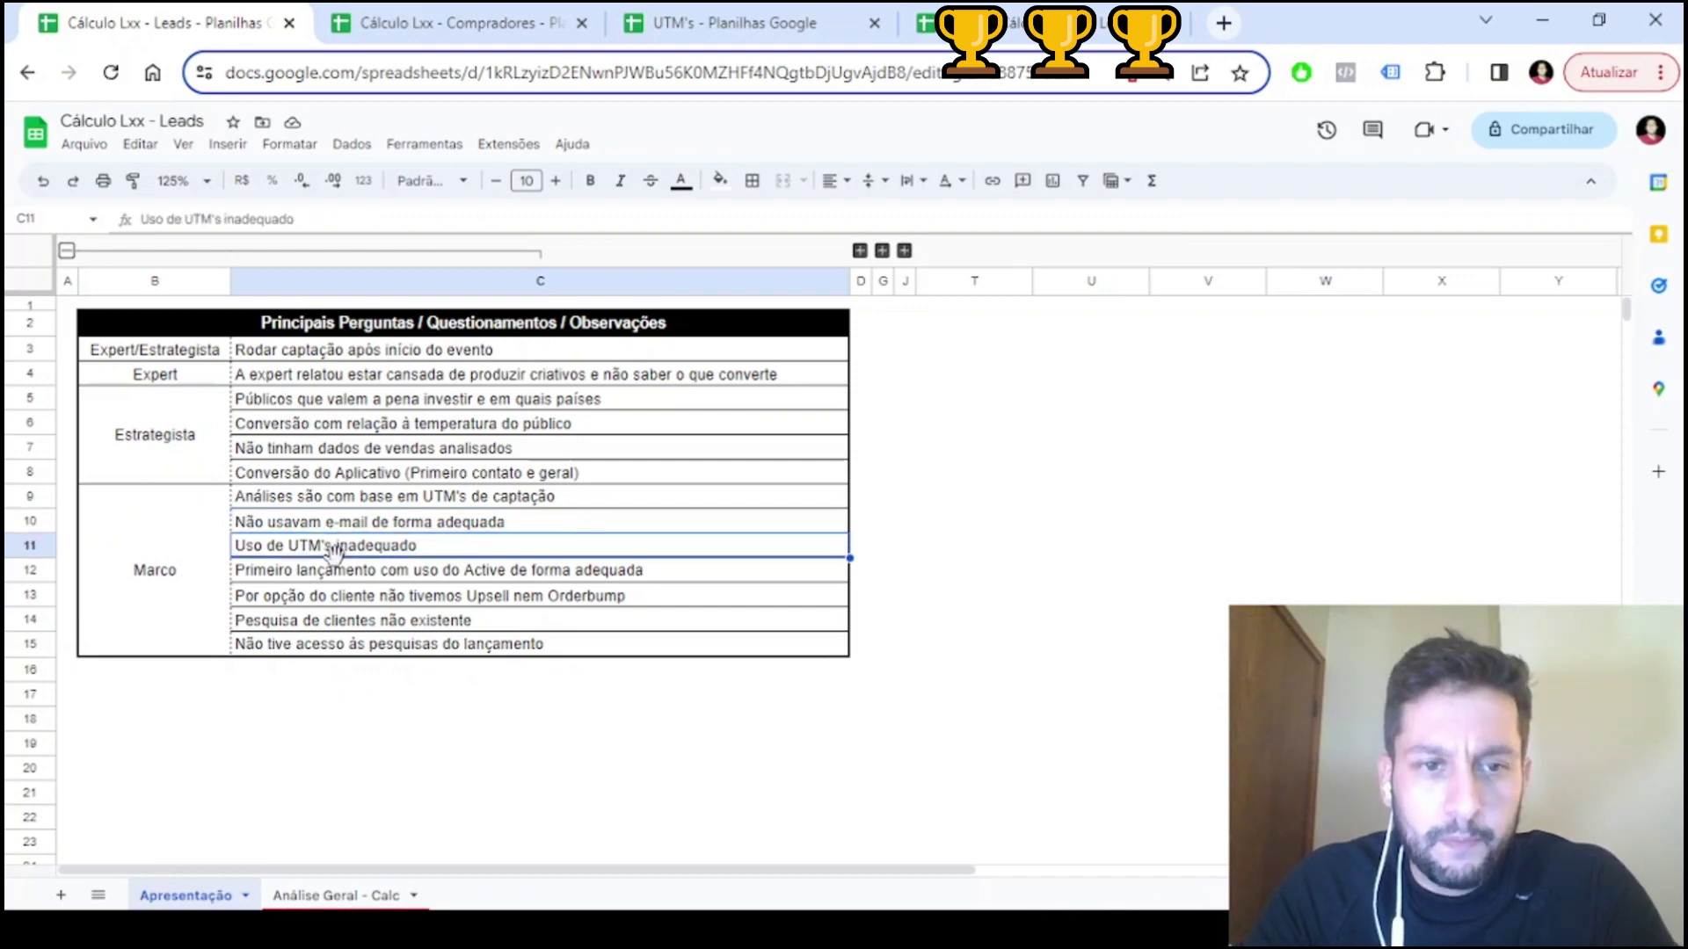
key("alt+Tab")
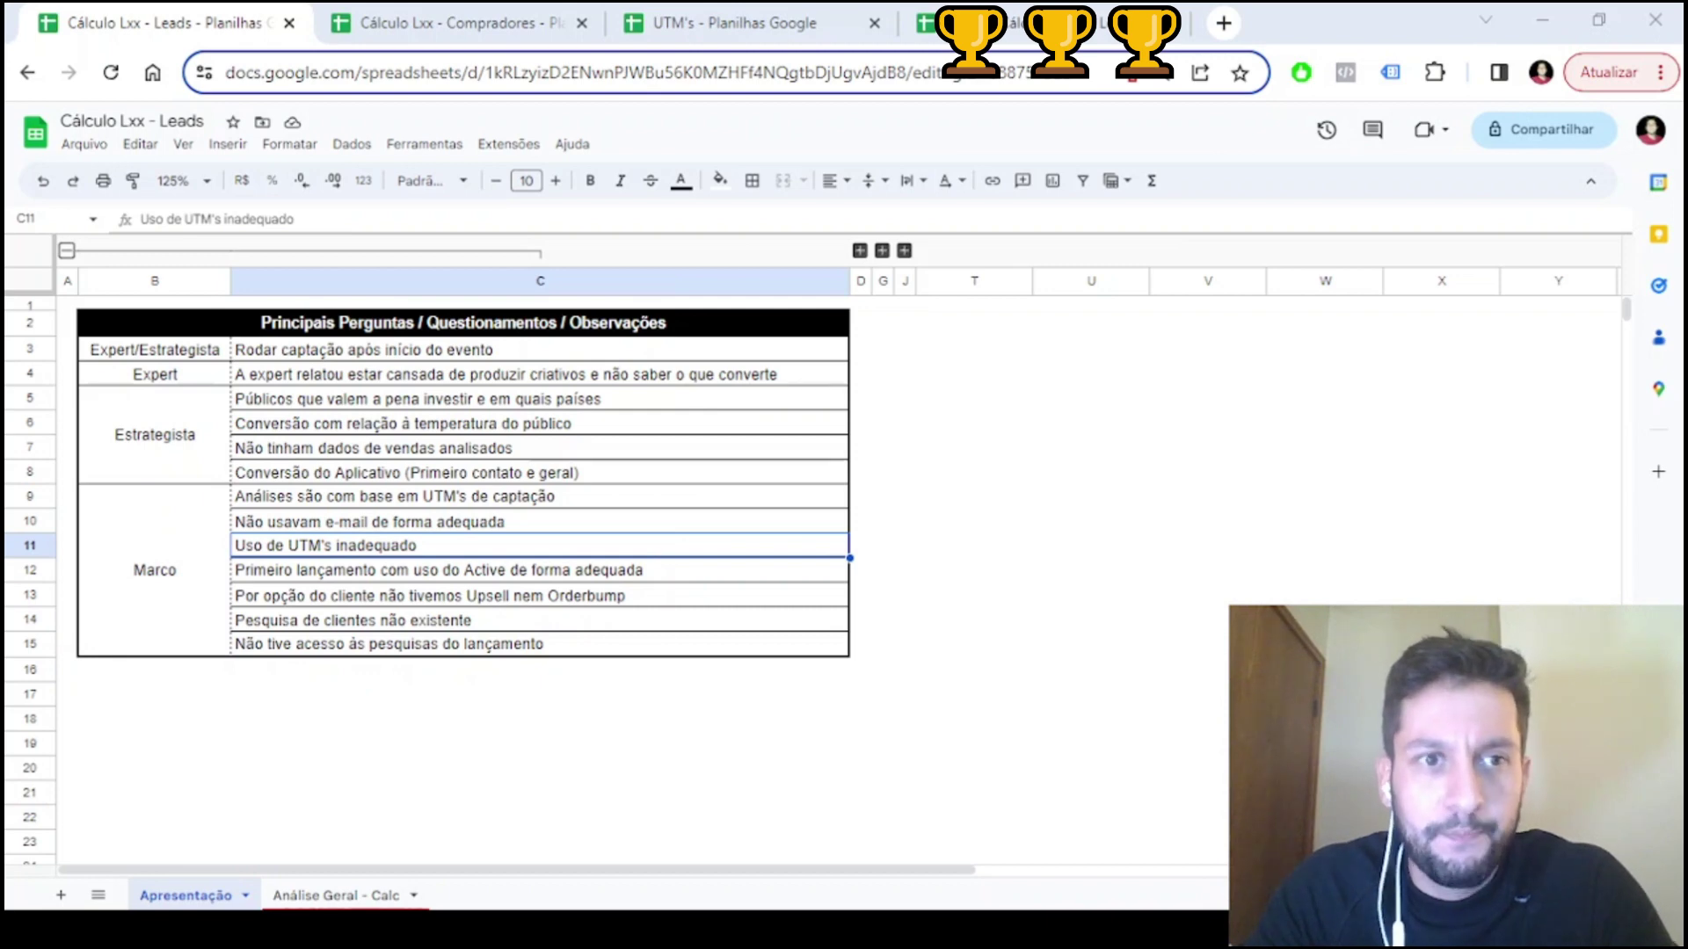
key("alt+Tab")
Review the remaining observations in rows 12 to 15, from Active usage to the missing launch surveys
left_click(347, 576)
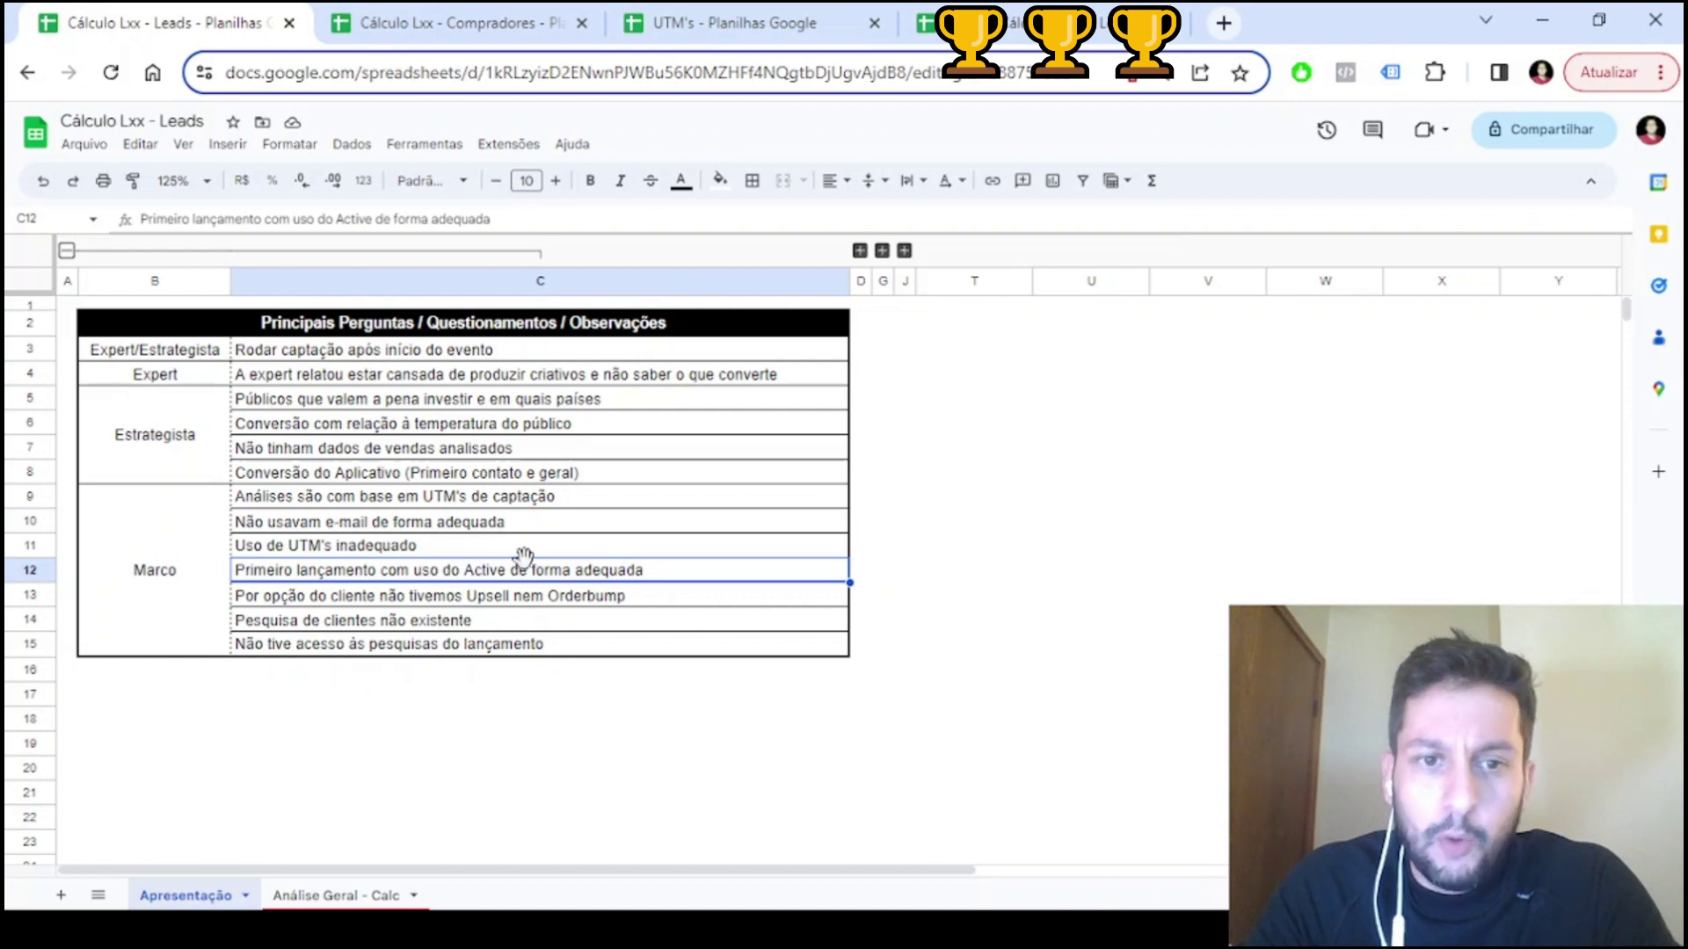
key("alt+Tab")
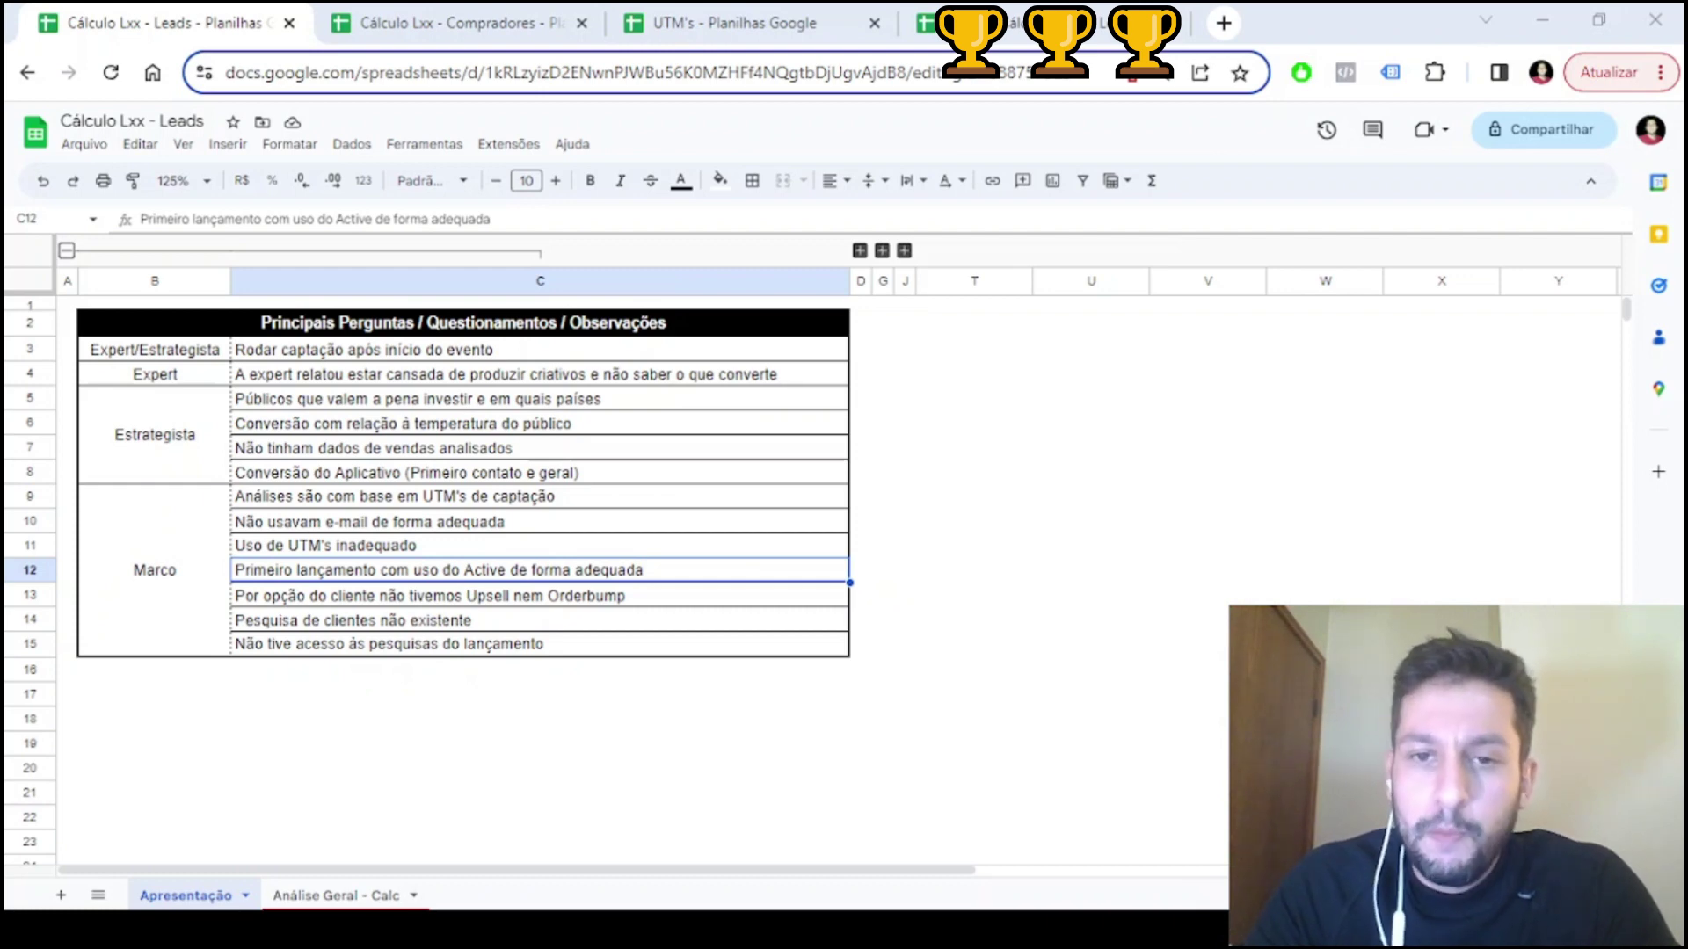
left_click(526, 574)
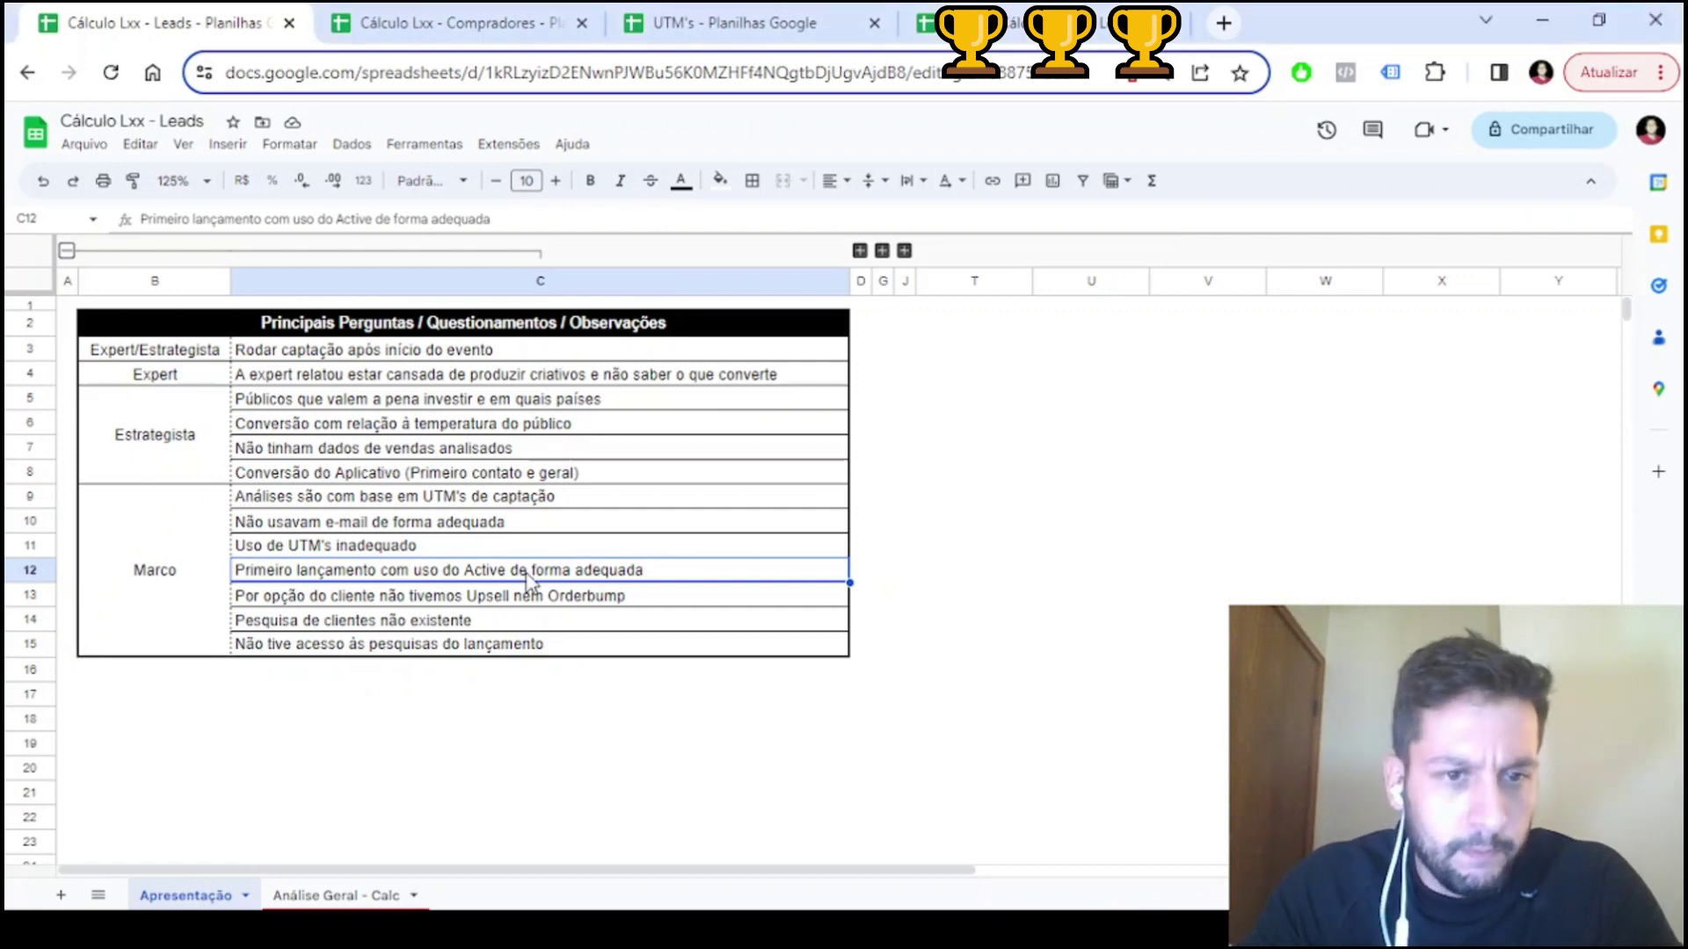
key("Down")
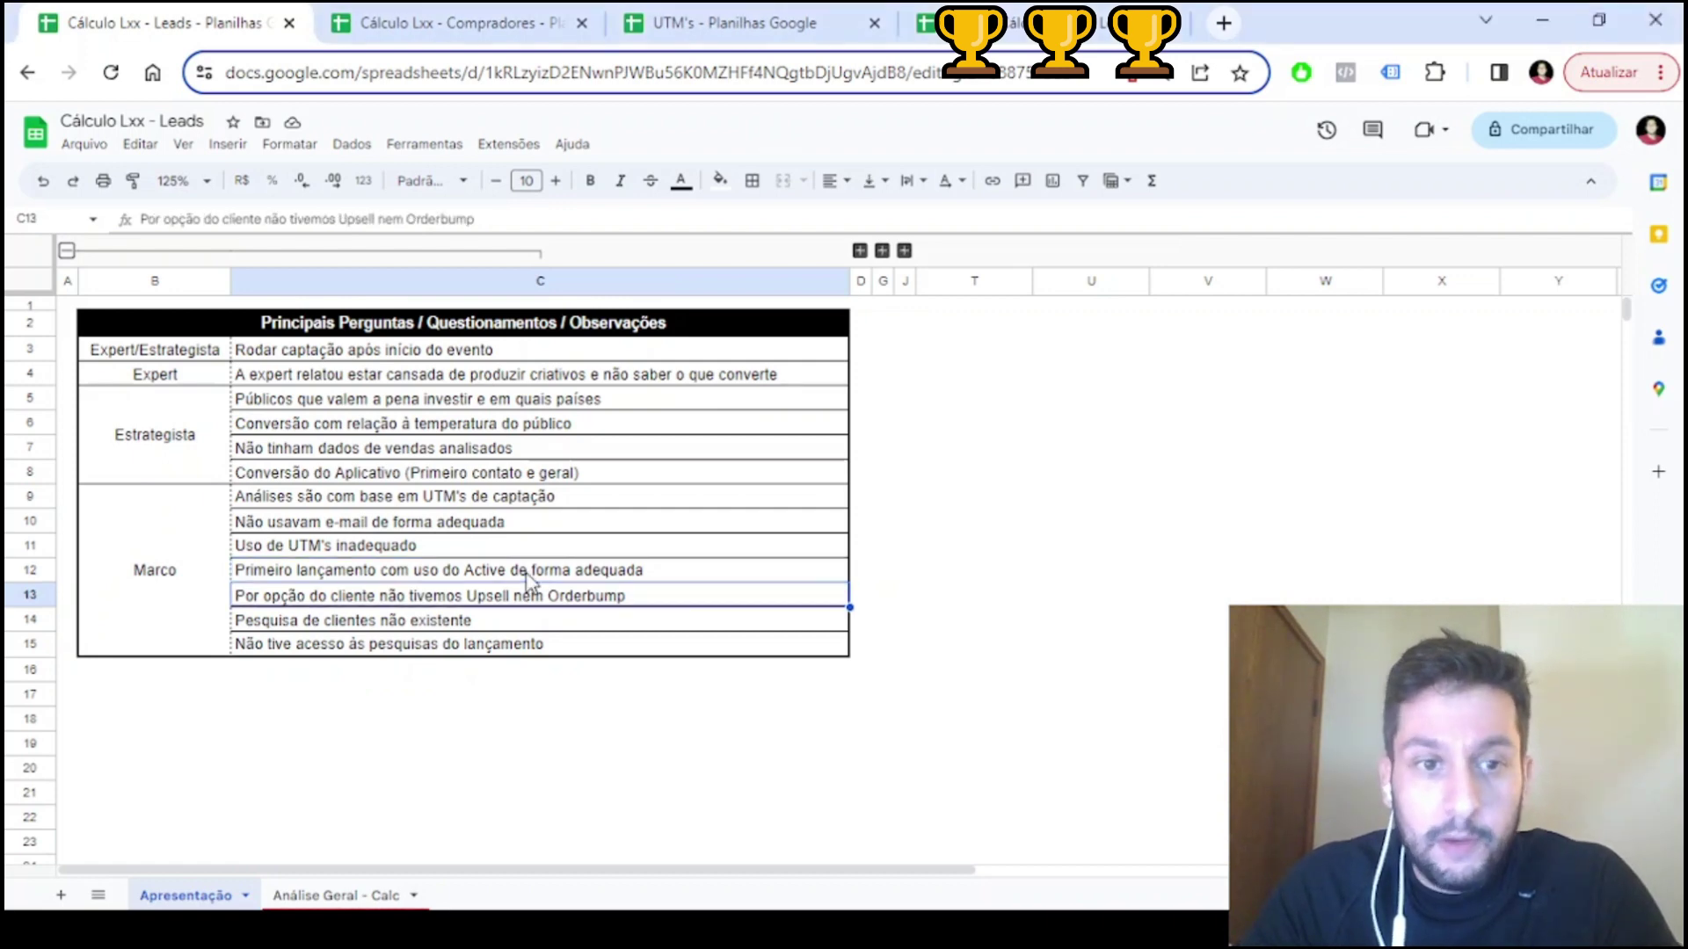
key("Down")
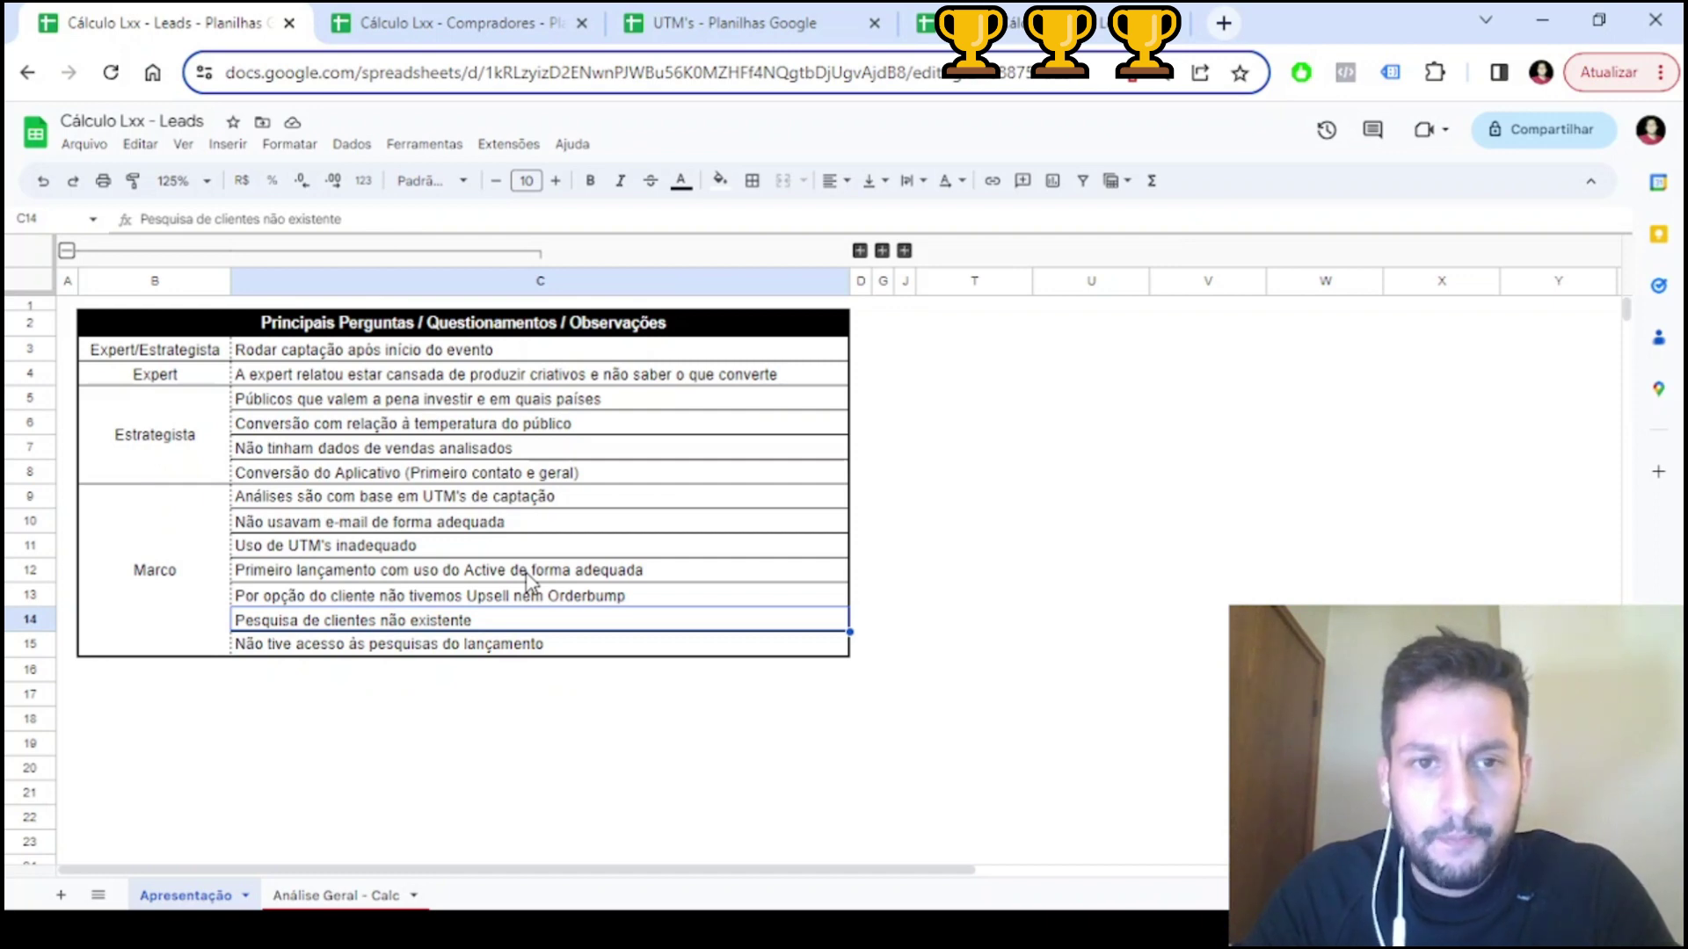
key("alt+Tab")
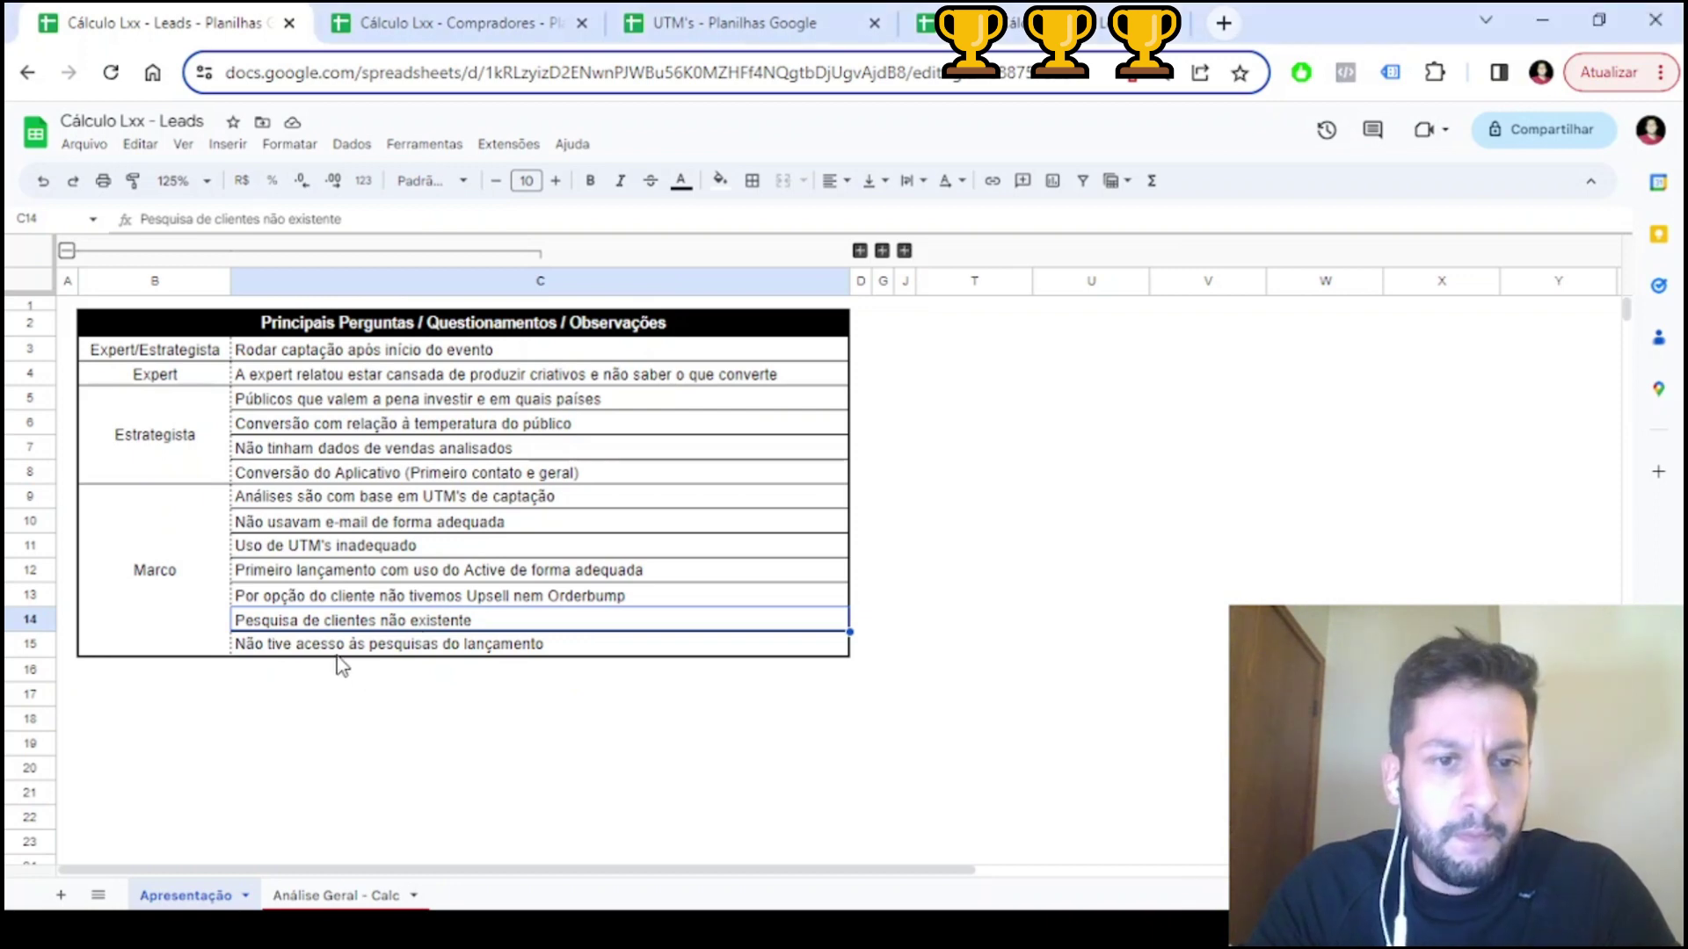
left_click(396, 646)
key("alt+Tab")
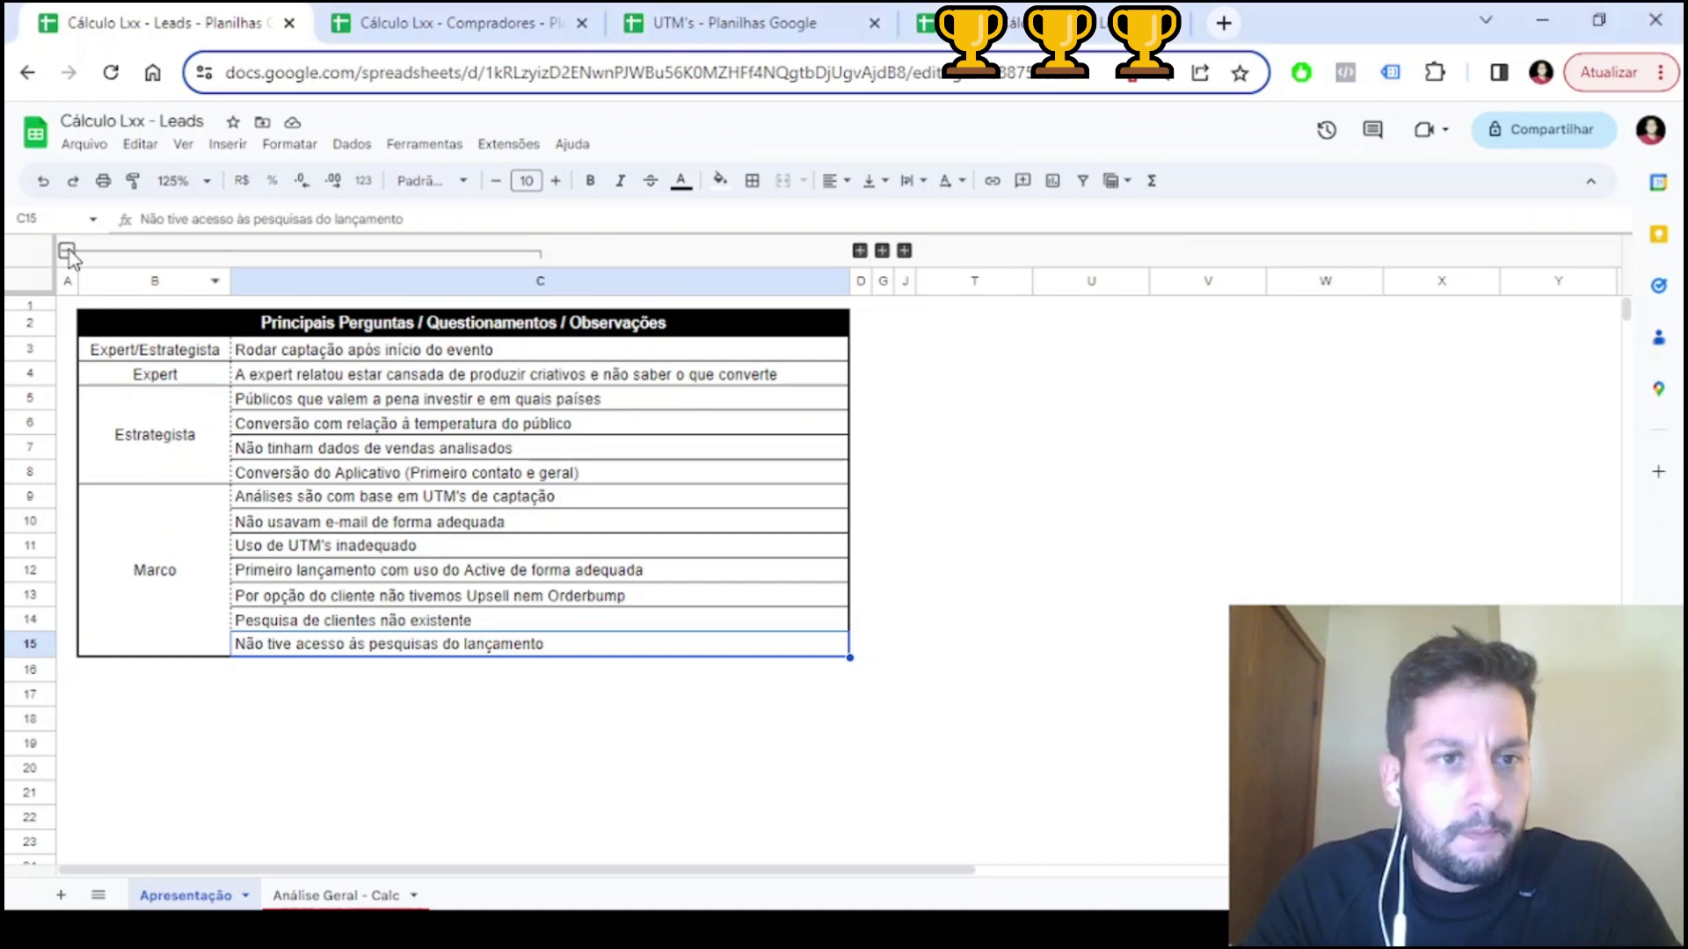
Collapse the questions column group, expand the Plataformas utilizadas group and examine the extraction type for ActiveCampaign
left_click(67, 250)
left_click(89, 251)
left_click(232, 325)
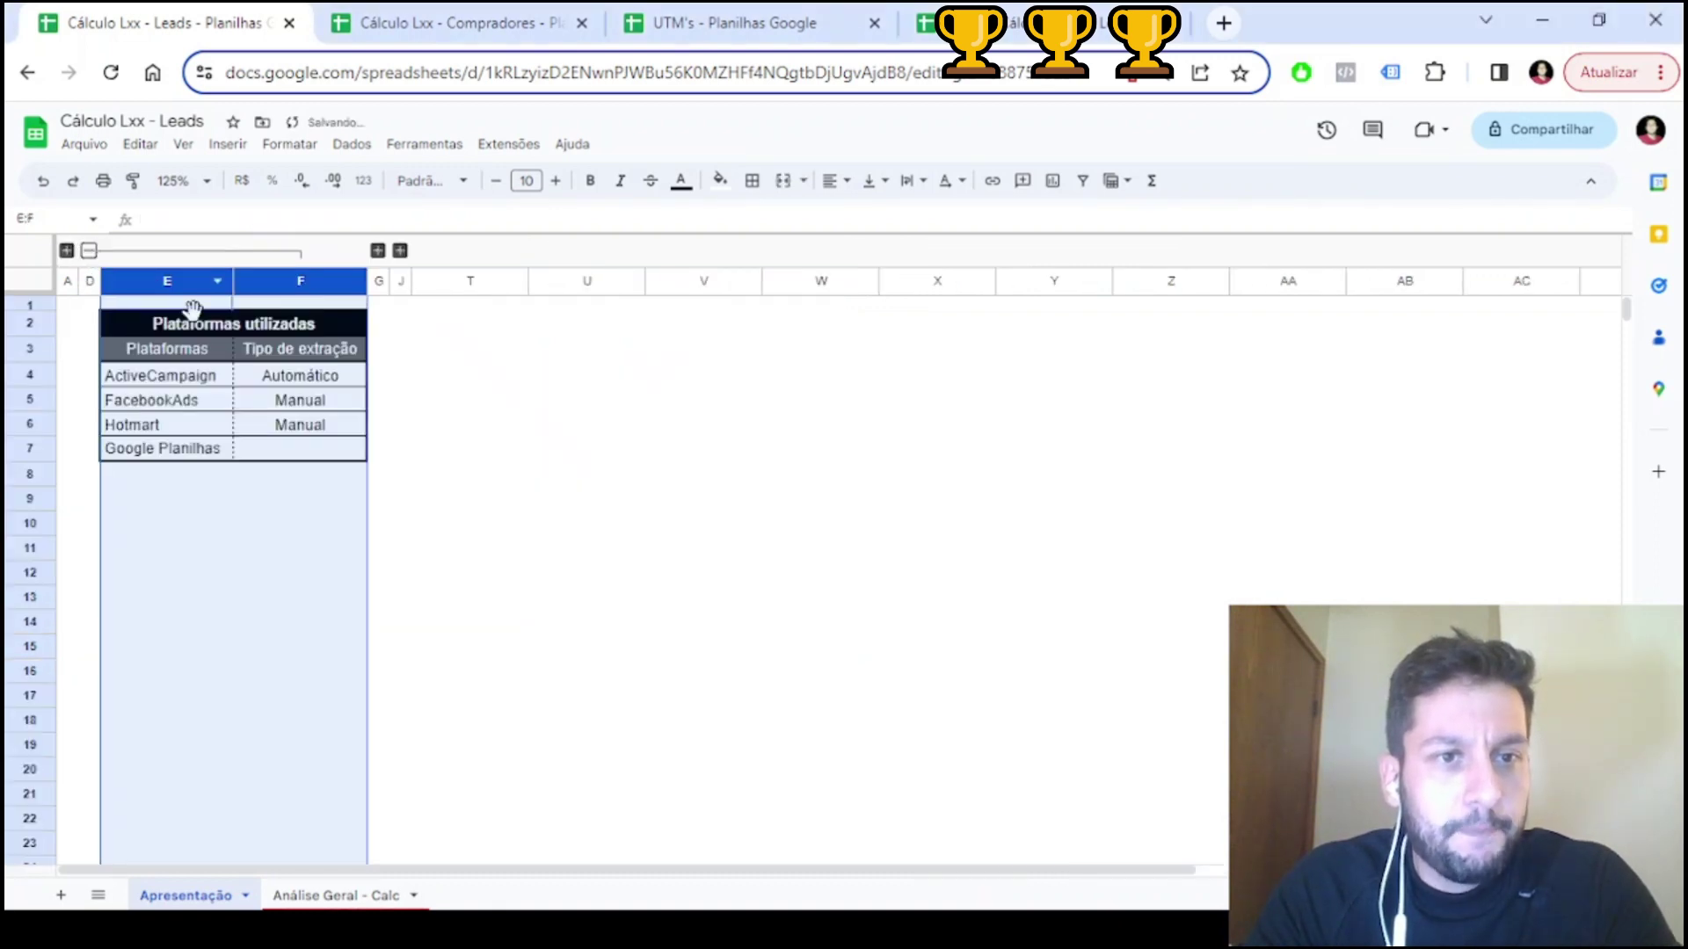
left_click(299, 367, "shift")
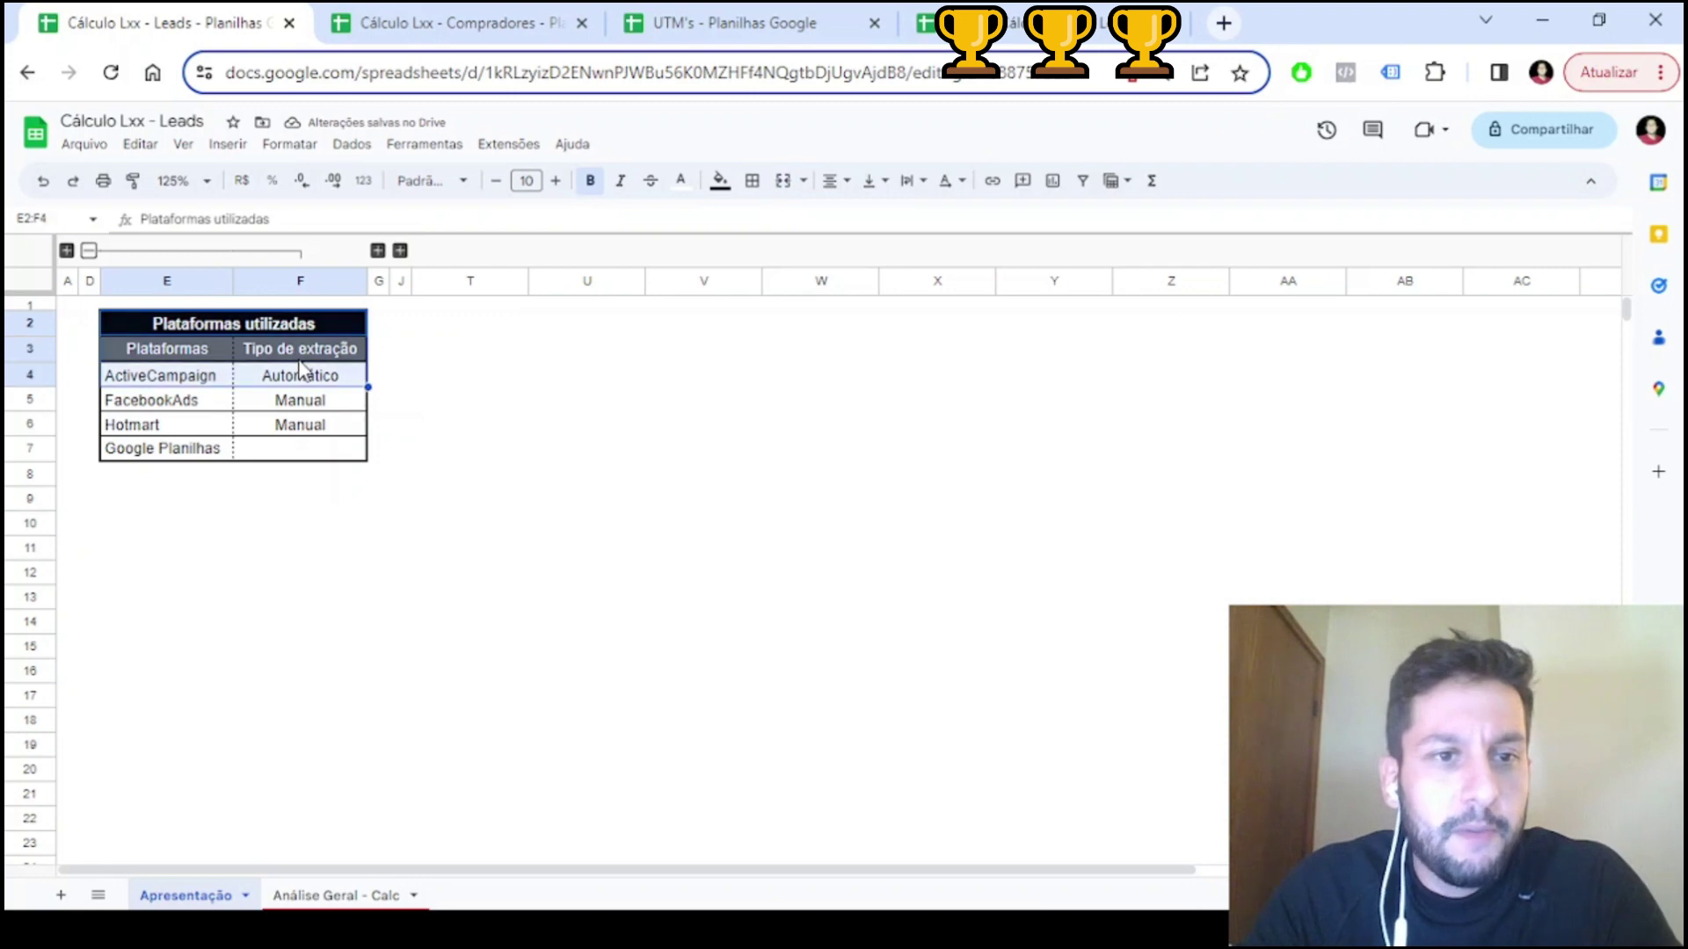
left_click(286, 380)
left_click(297, 345)
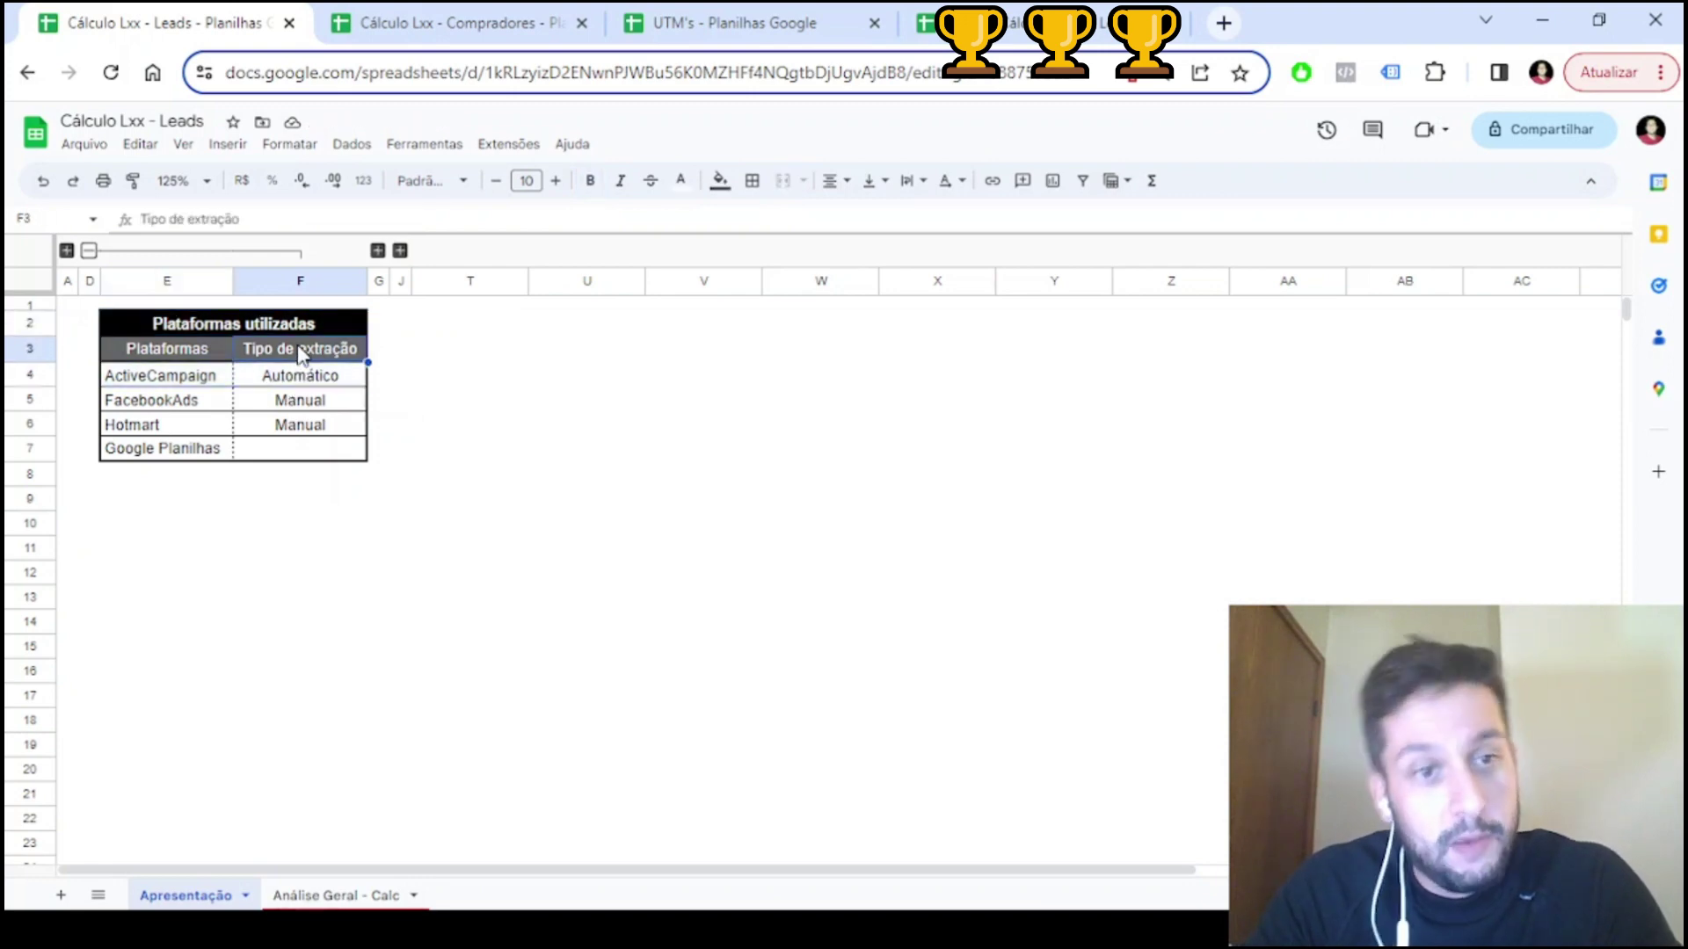
left_click(282, 376)
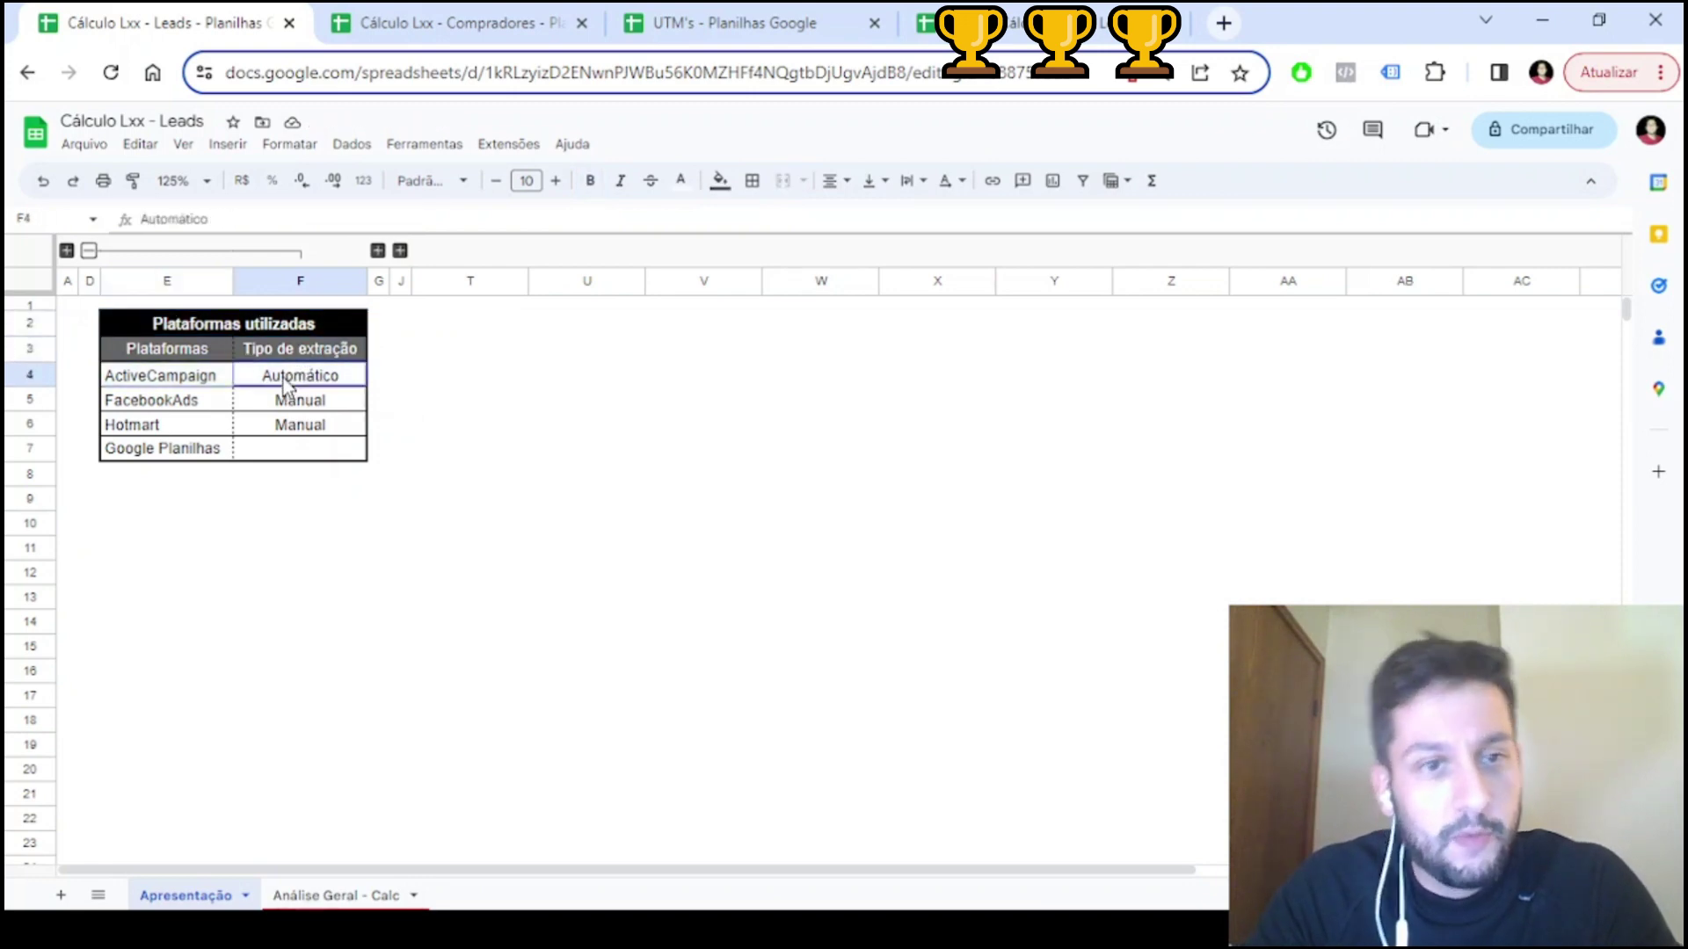
Examine the FacebookAds and Hotmart extraction types and compare them with ActiveCampaign across E4:F6
left_click(199, 403)
key("Right")
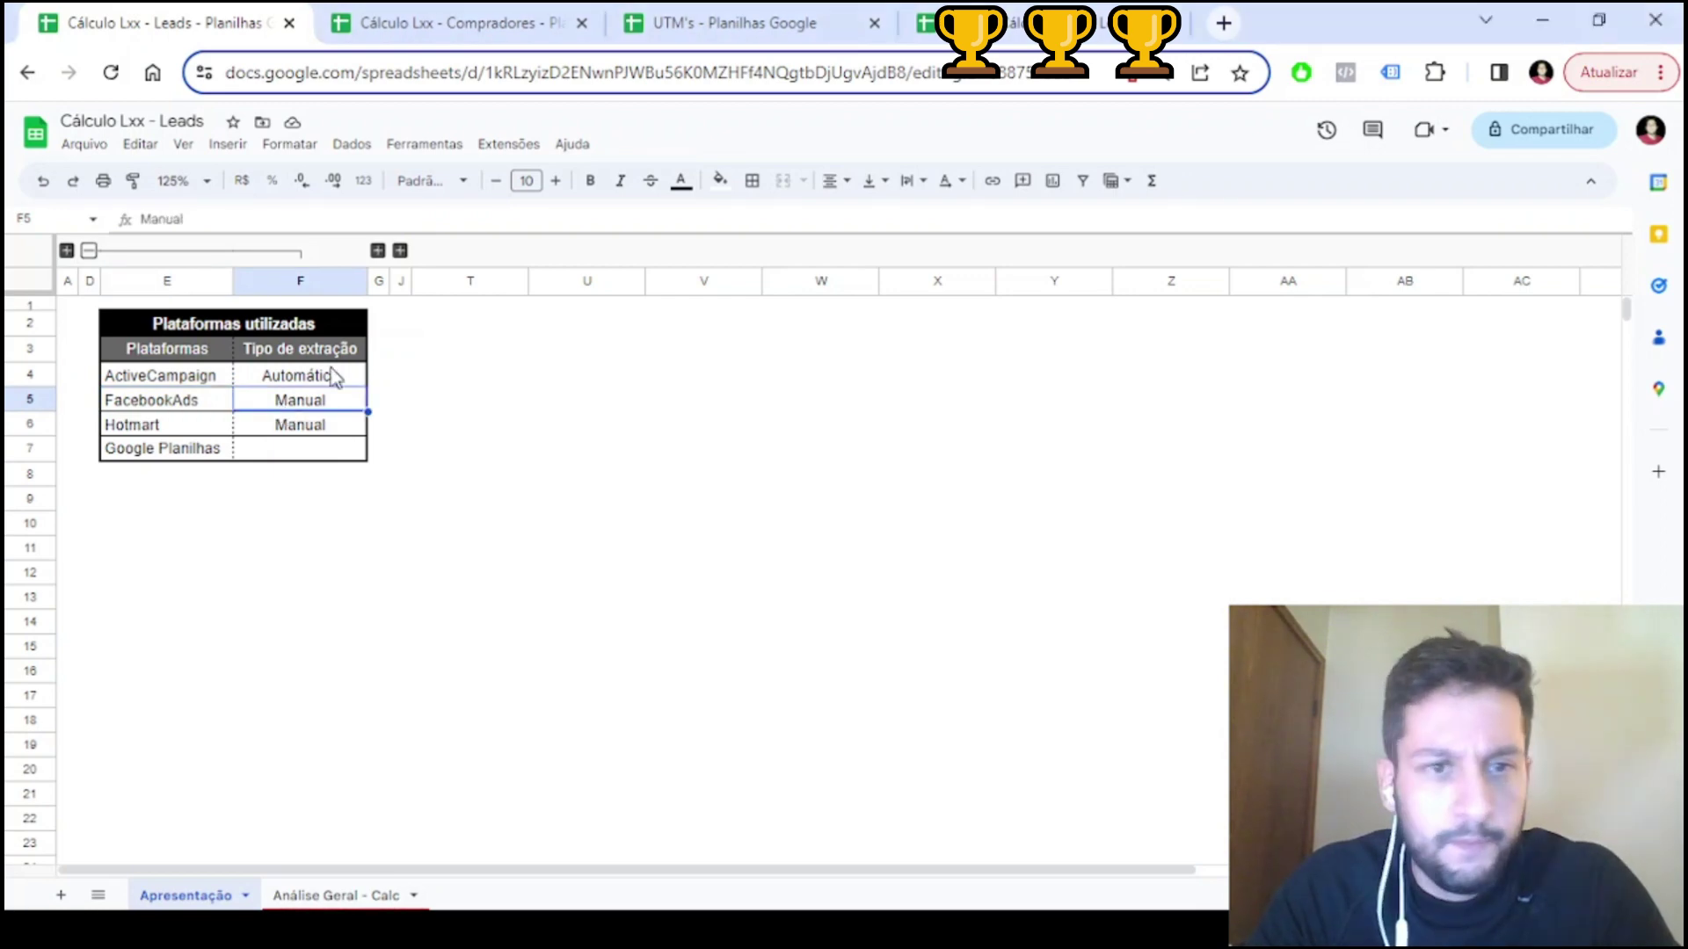
key("shift+Left")
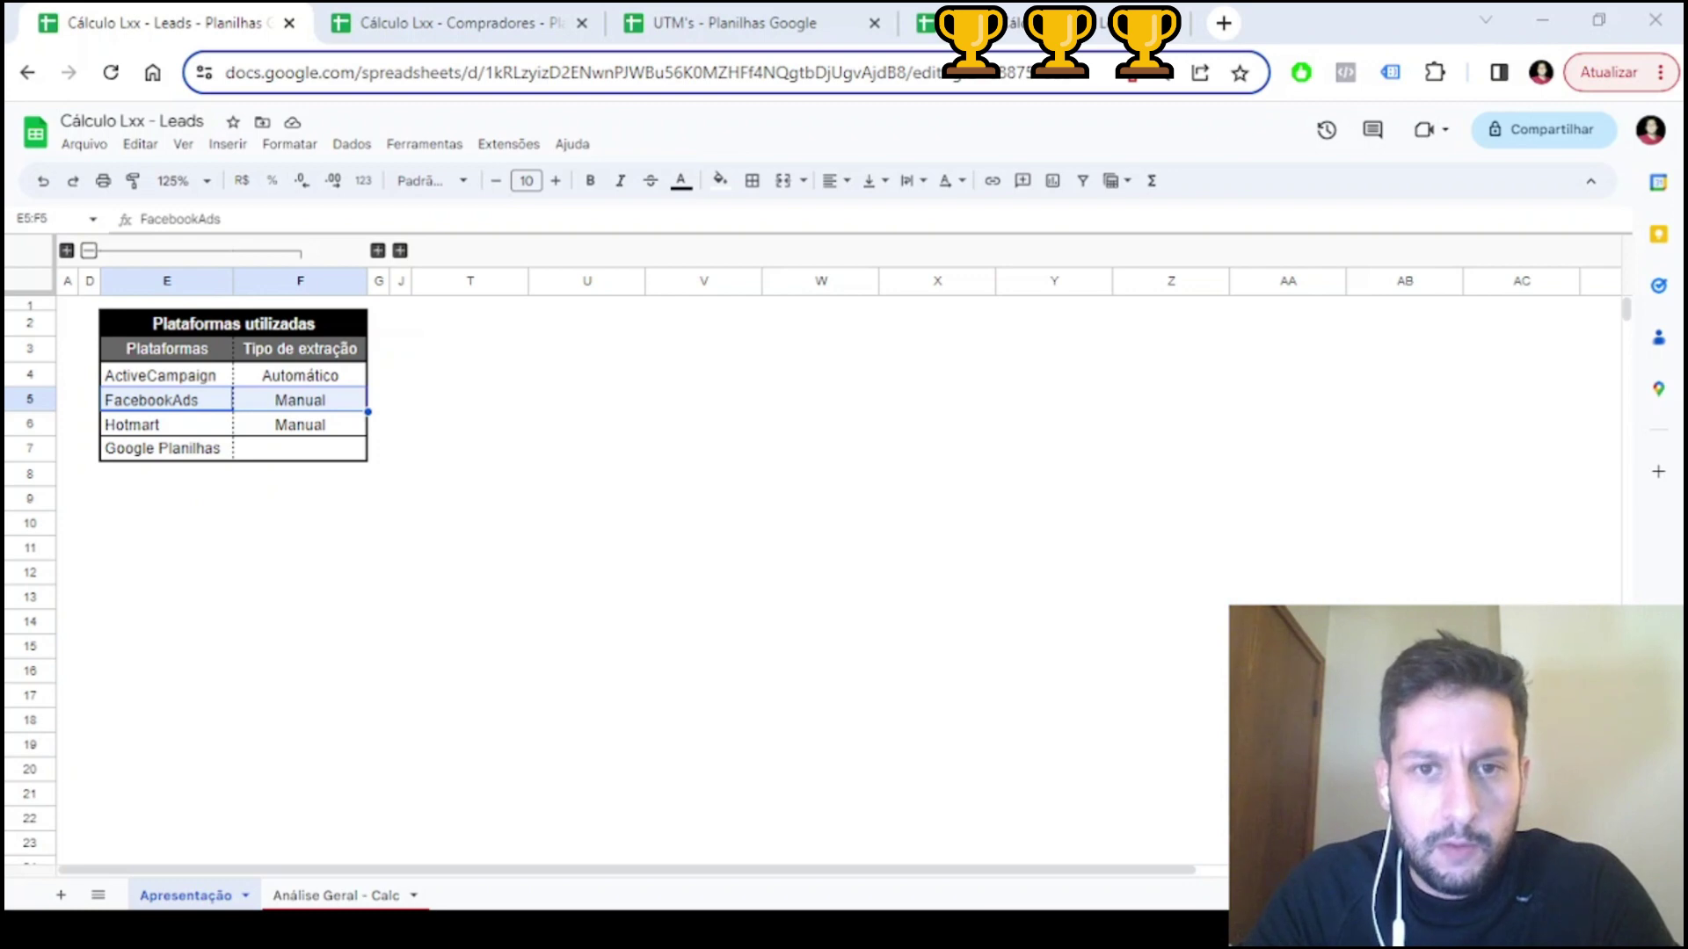
left_click(200, 429)
left_click(283, 431)
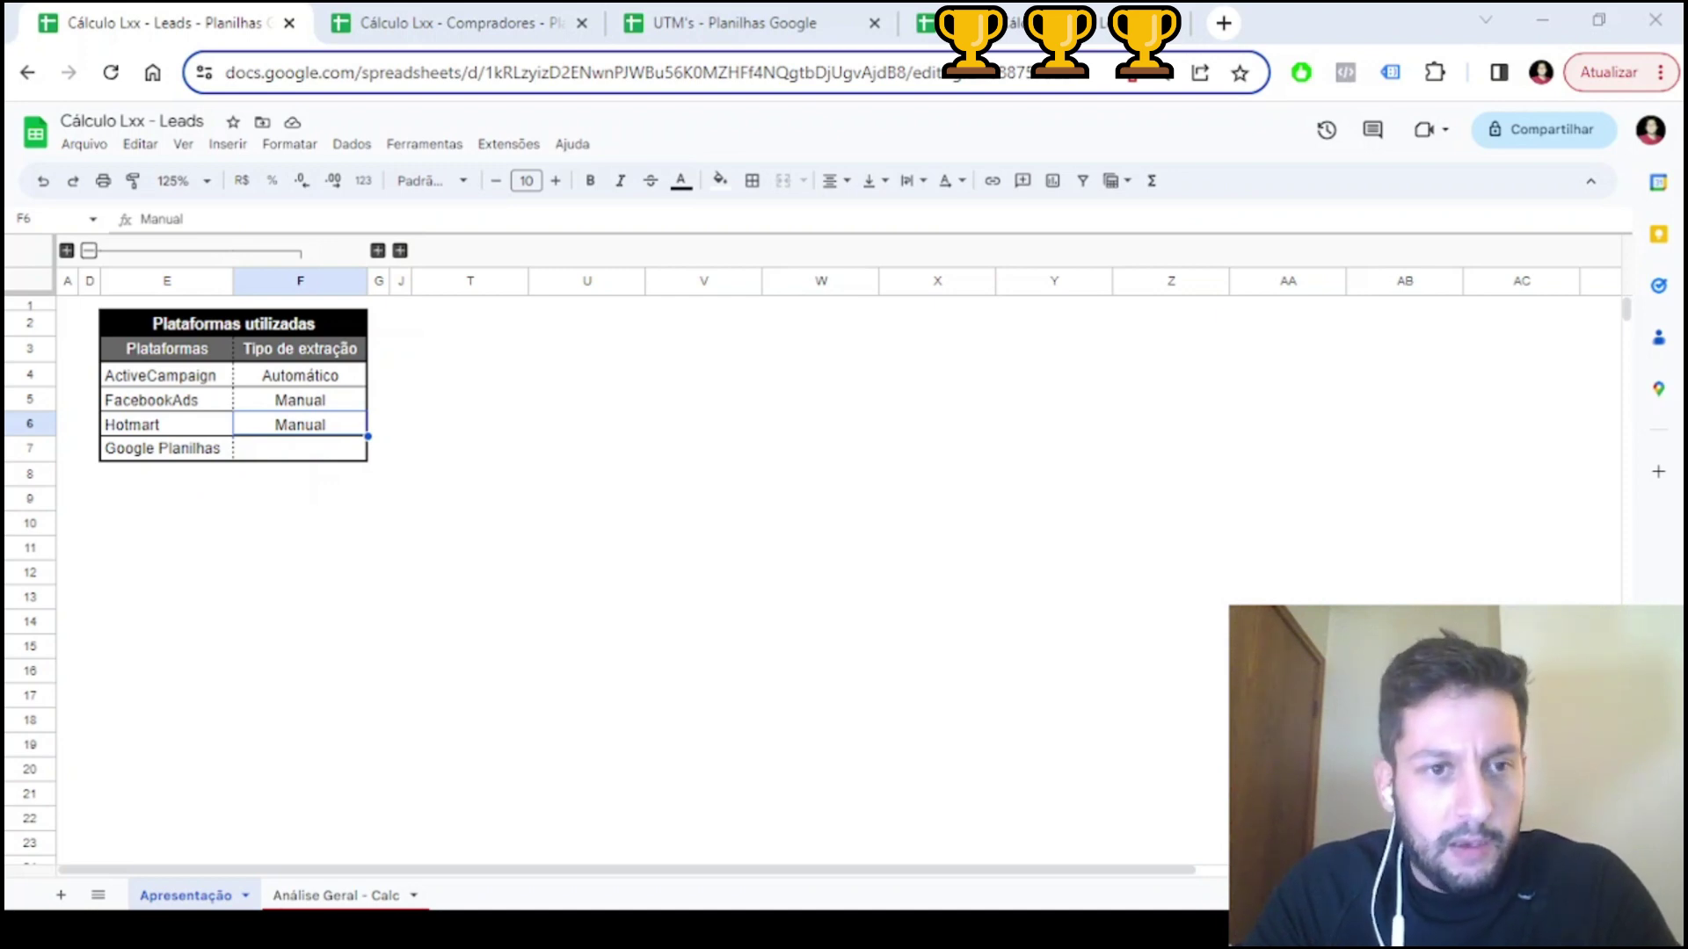
left_click_drag(175, 382, 308, 430)
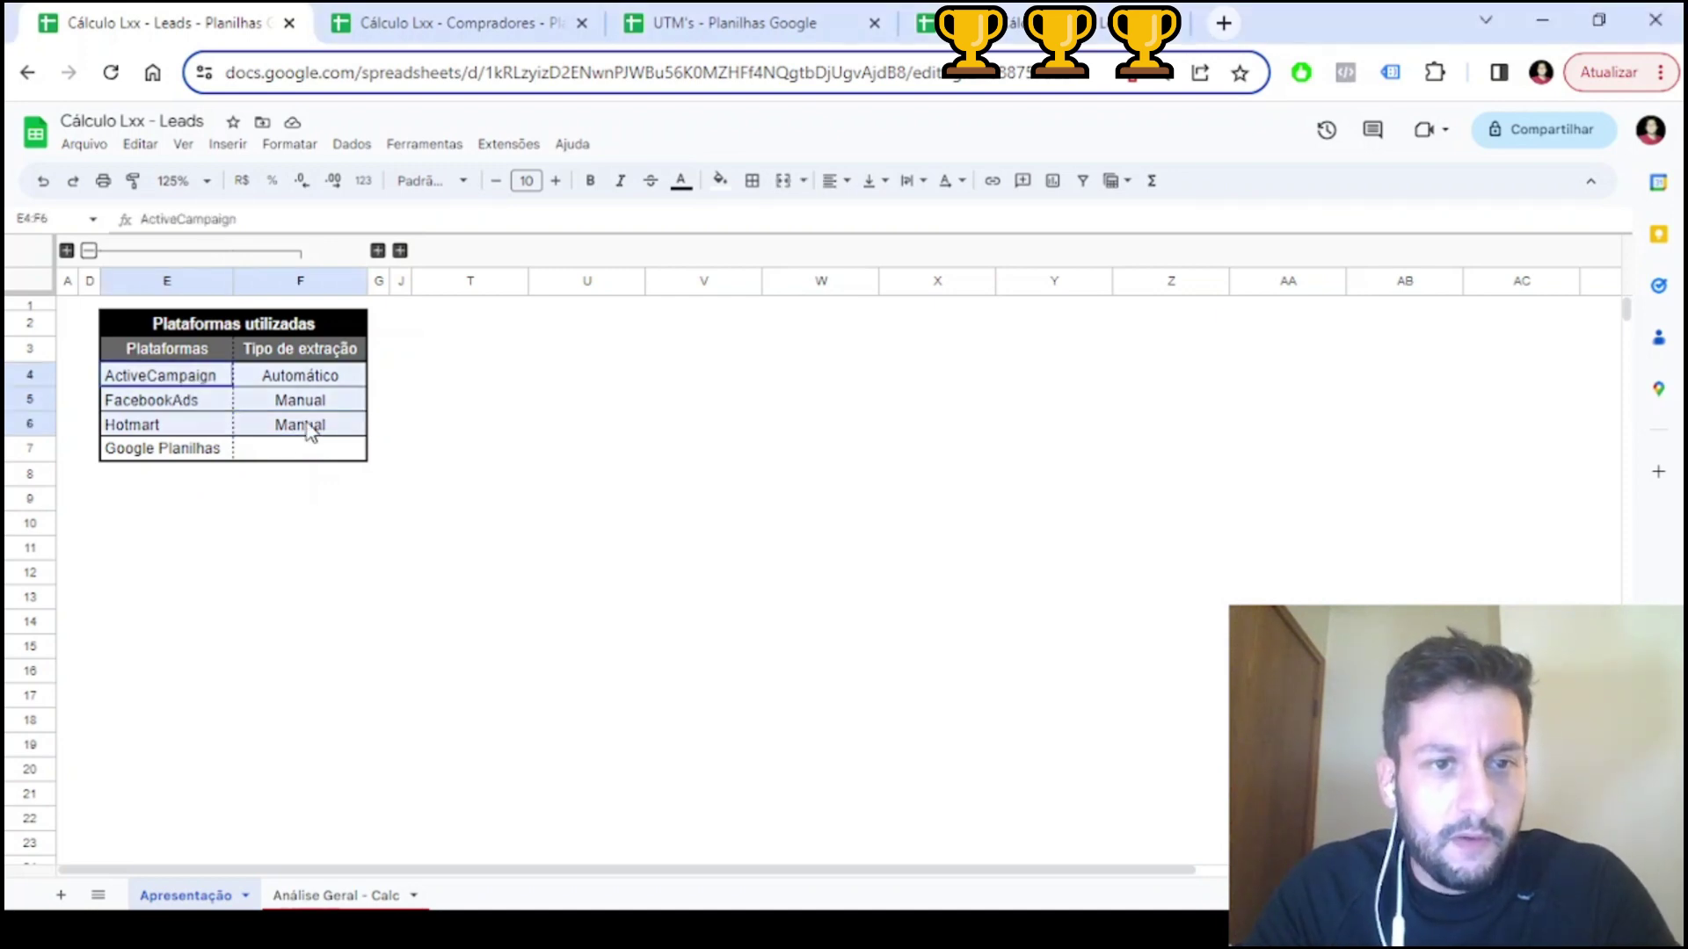
key("alt+Tab")
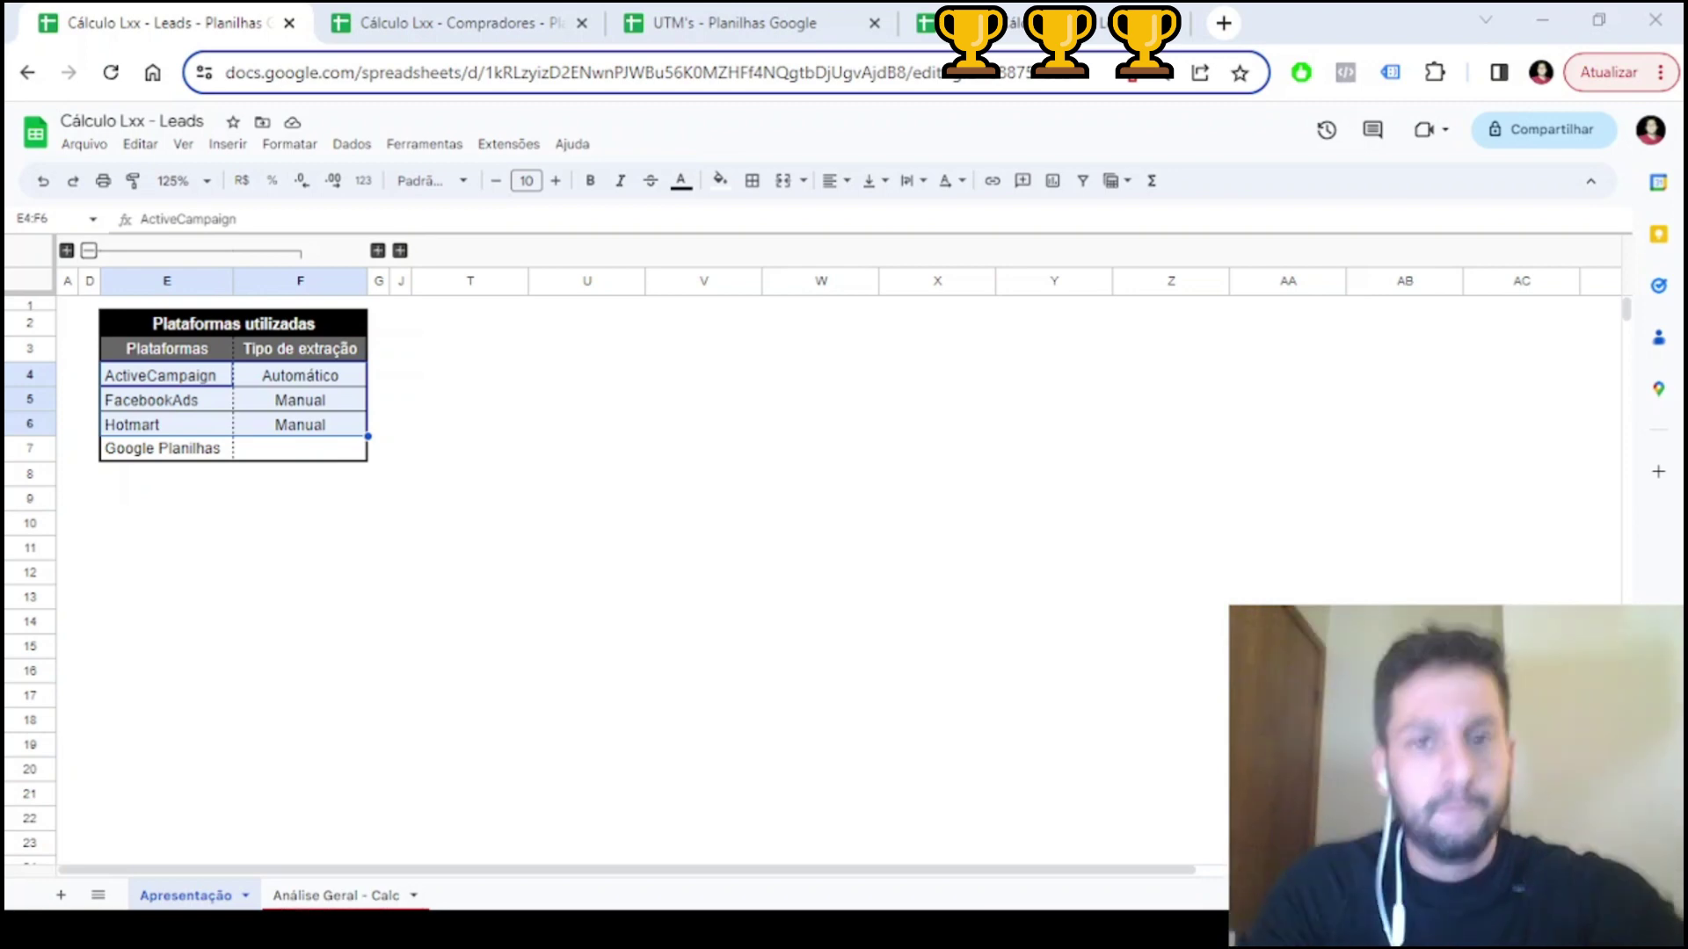
left_click(298, 426)
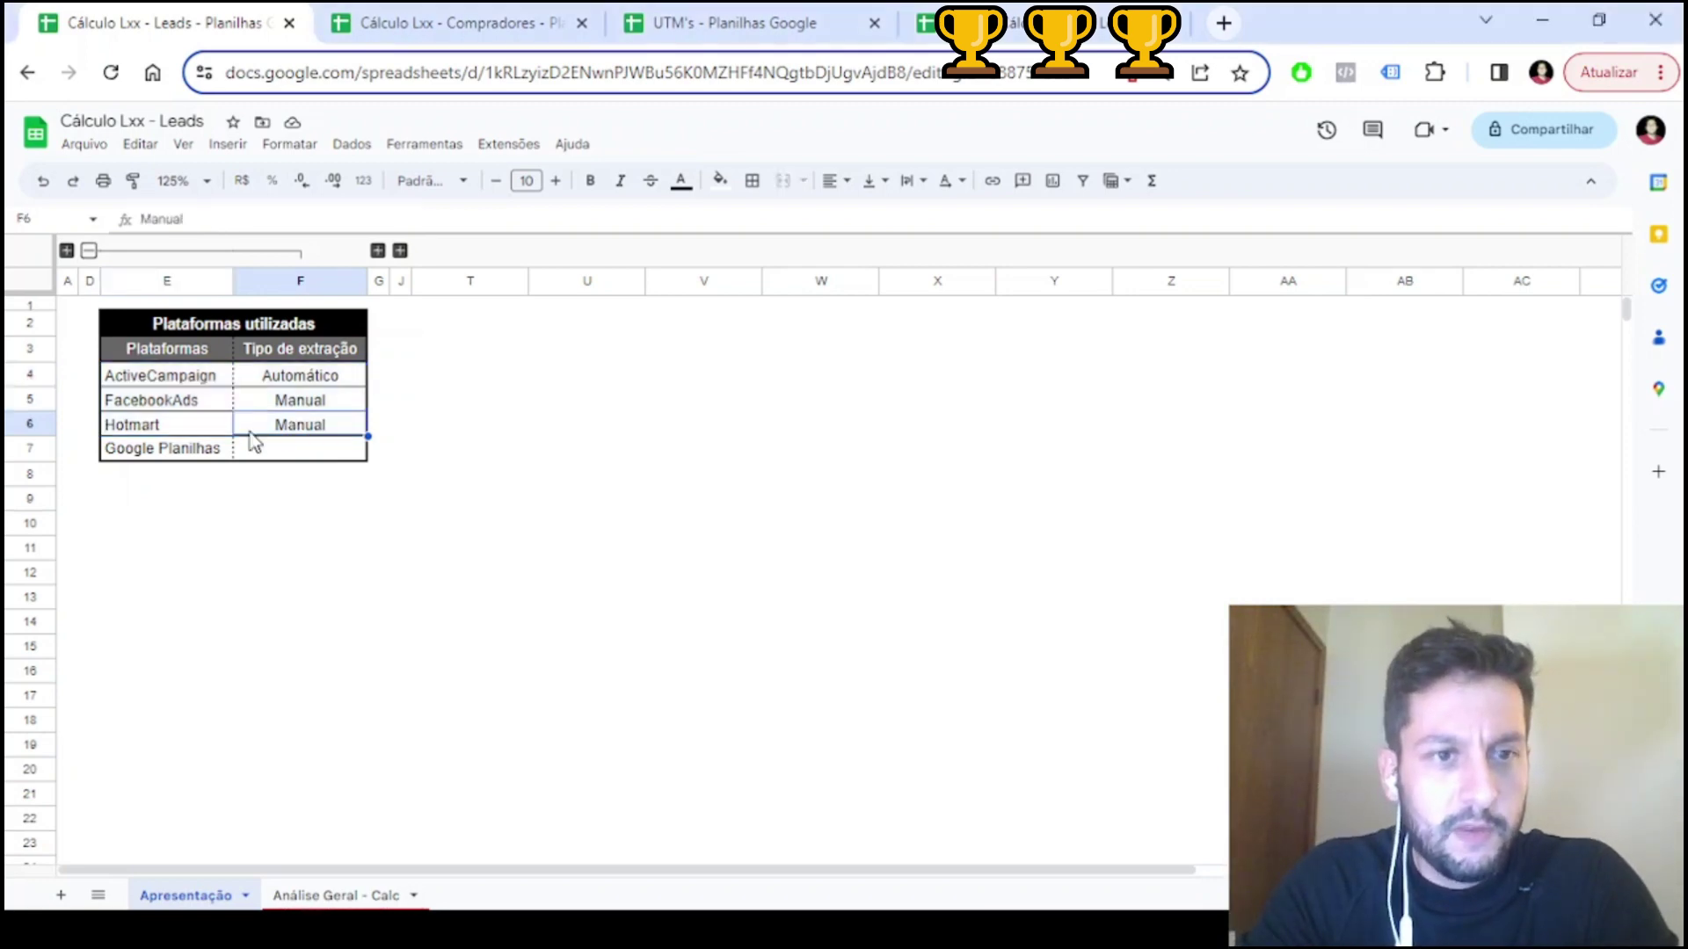
Review the Google Planilhas row, the whole platform list in E4:F7 and ActiveCampaign's extraction type
left_click(186, 455)
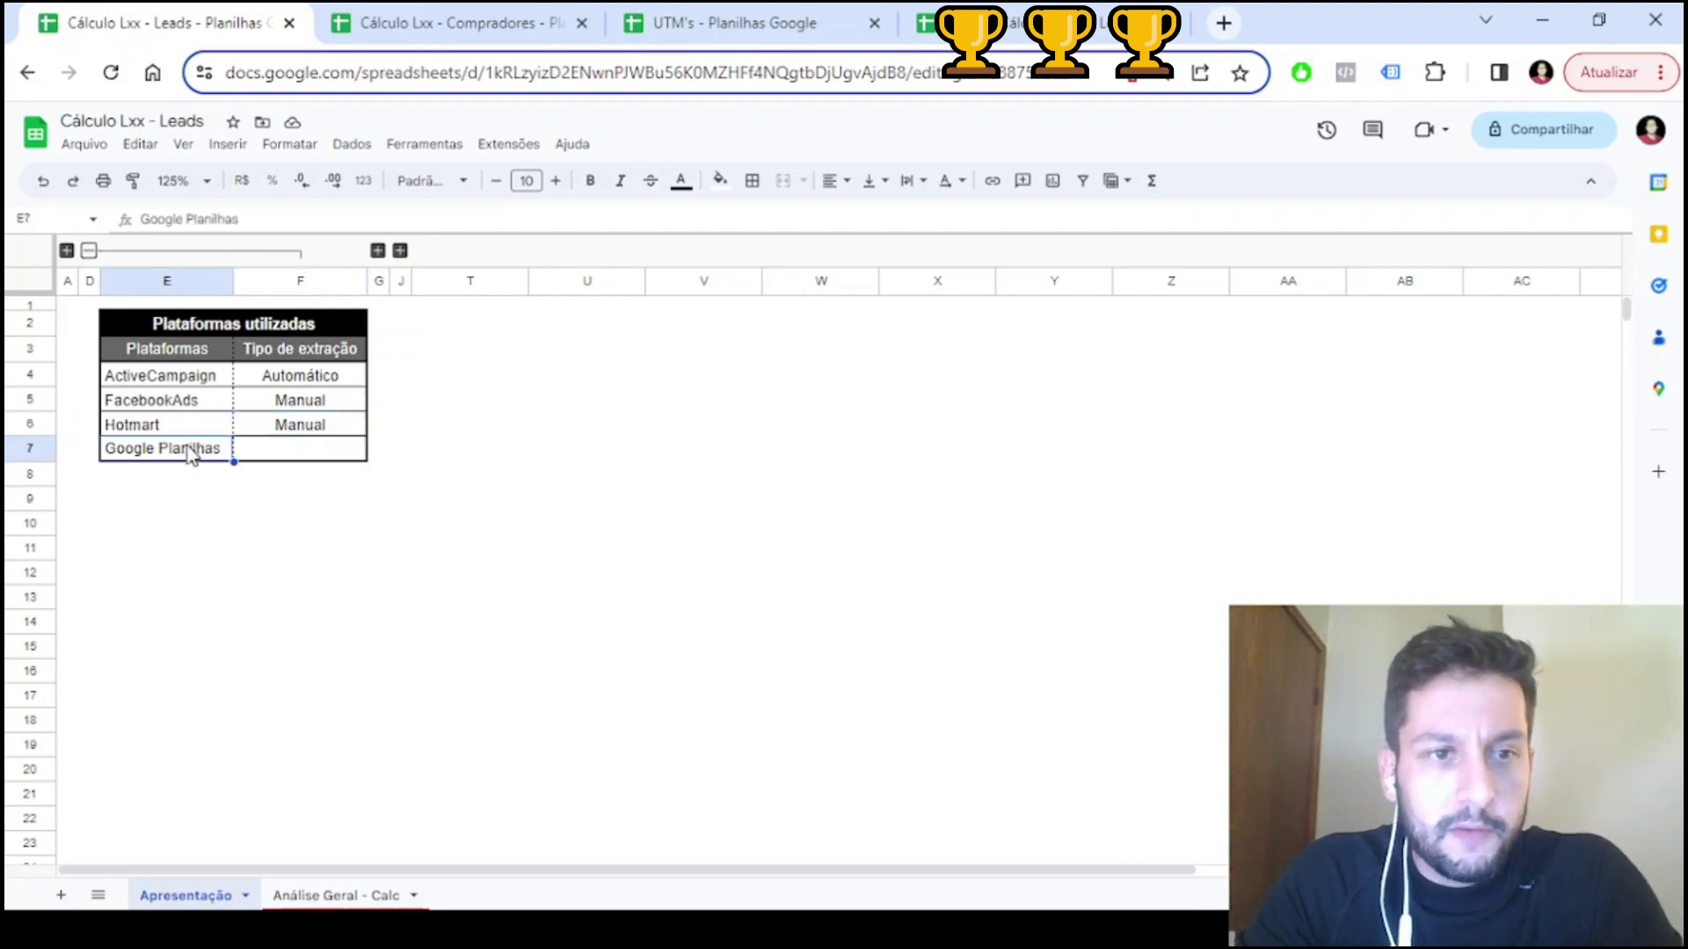
left_click_drag(164, 382, 290, 461)
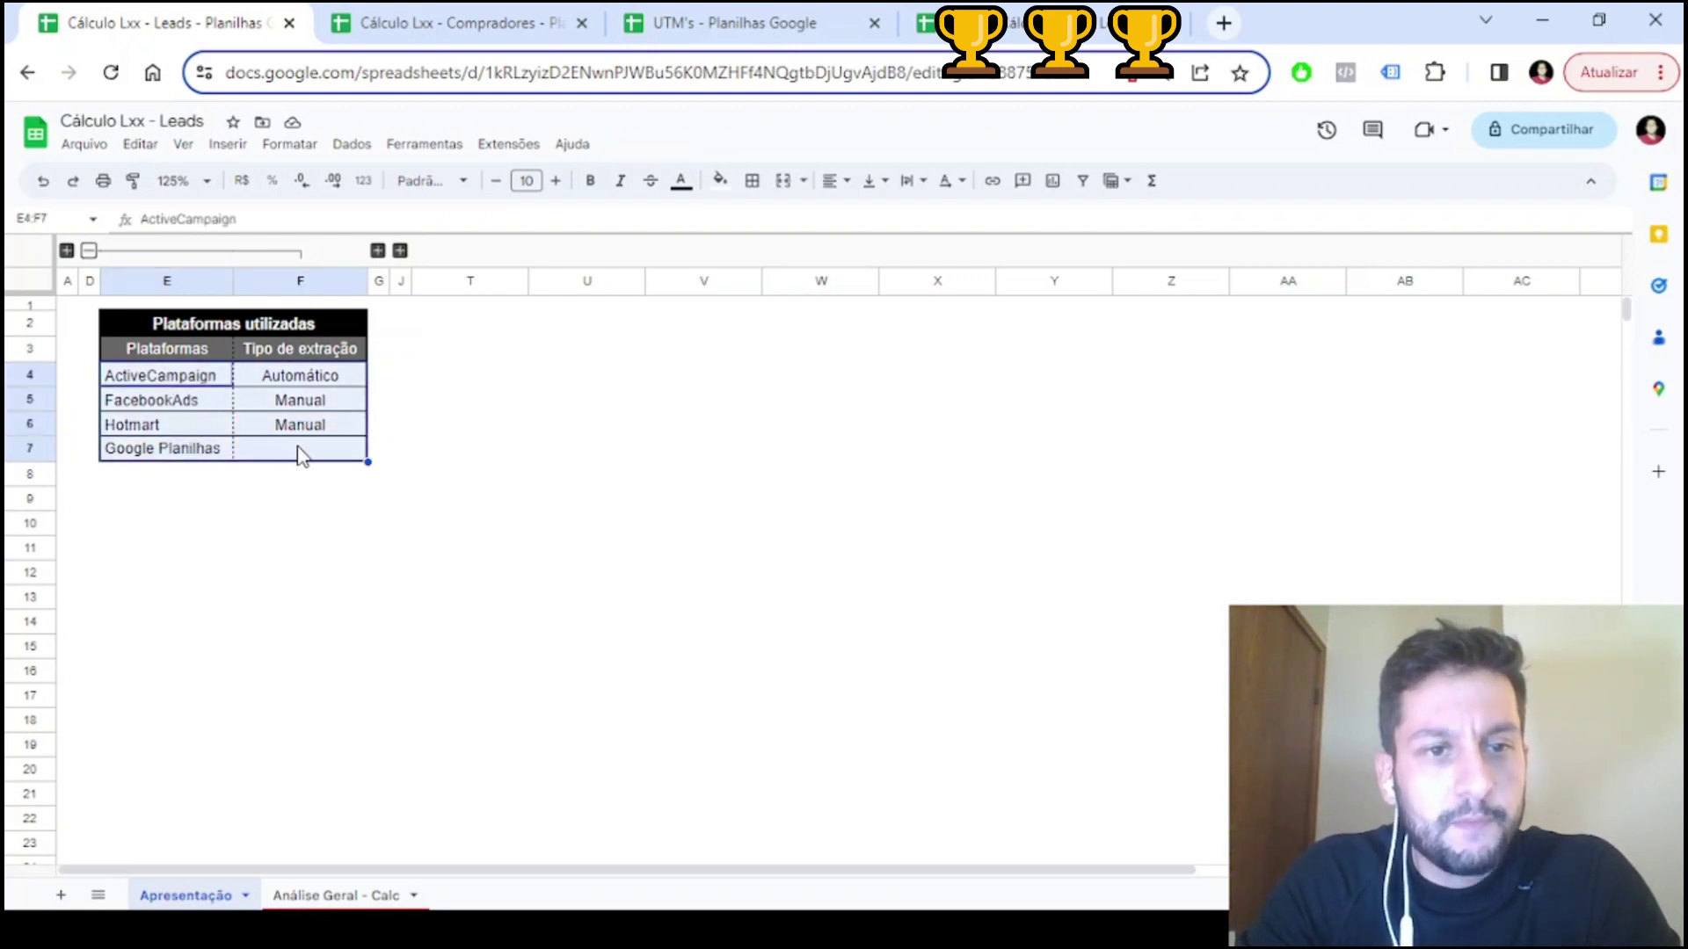
left_click(215, 378)
left_click(266, 384)
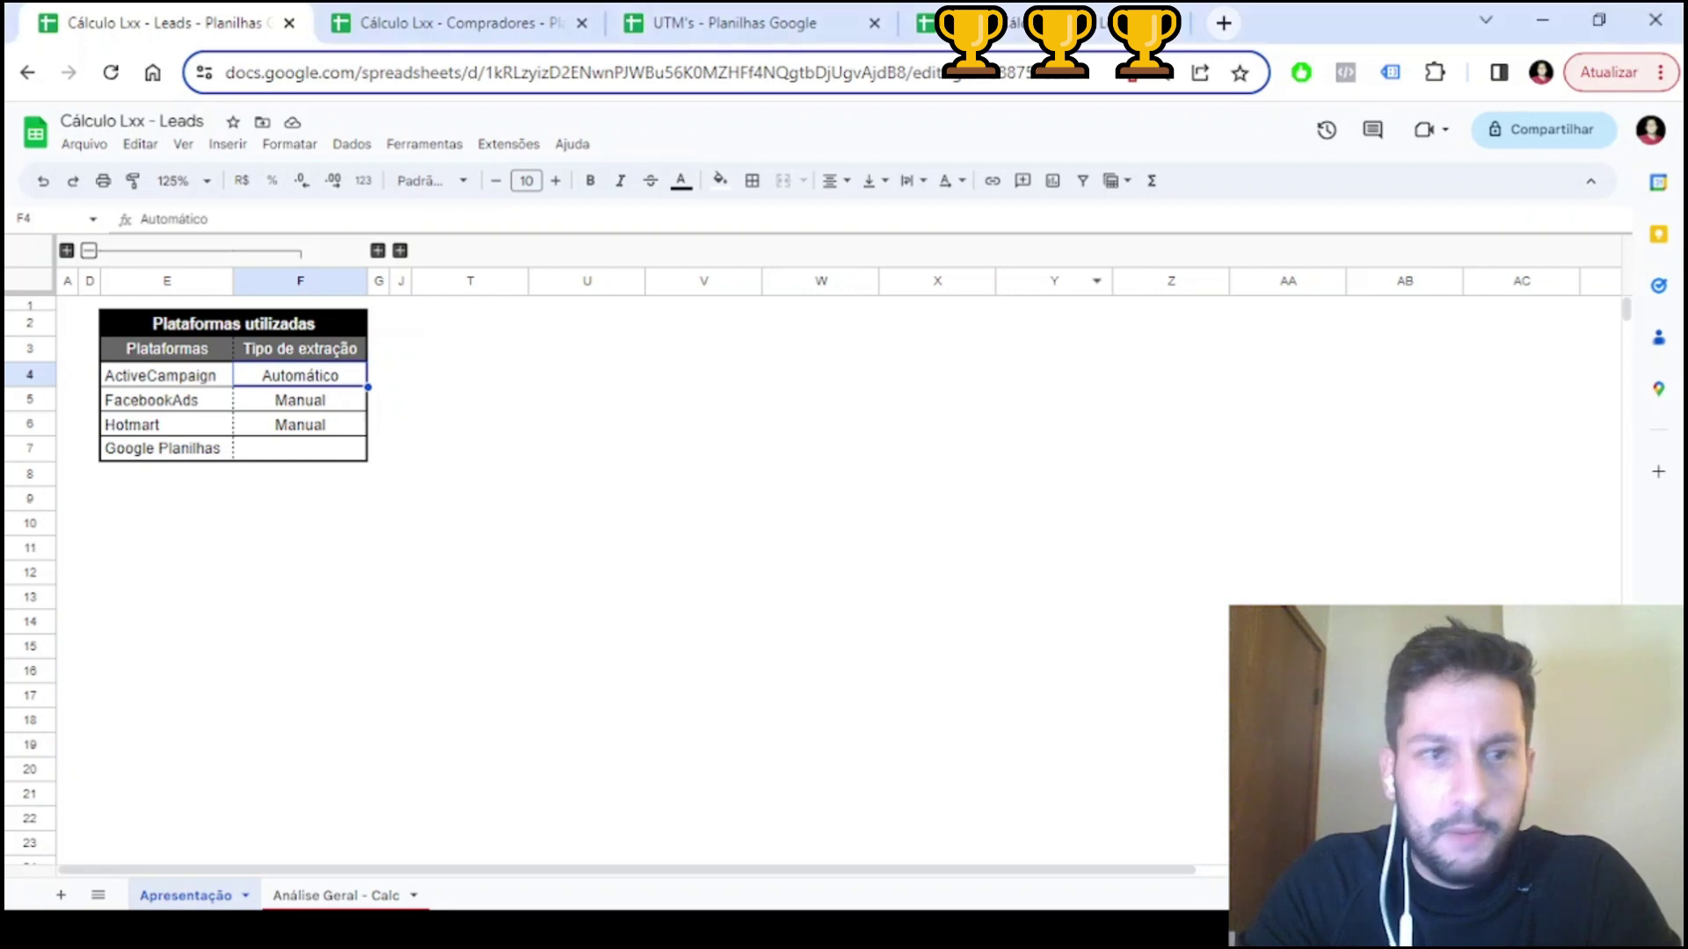
Collapse the Plataformas utilizadas column group, expand the Informações básicas group and examine the target audience and product value
left_click(89, 252)
left_click(111, 251)
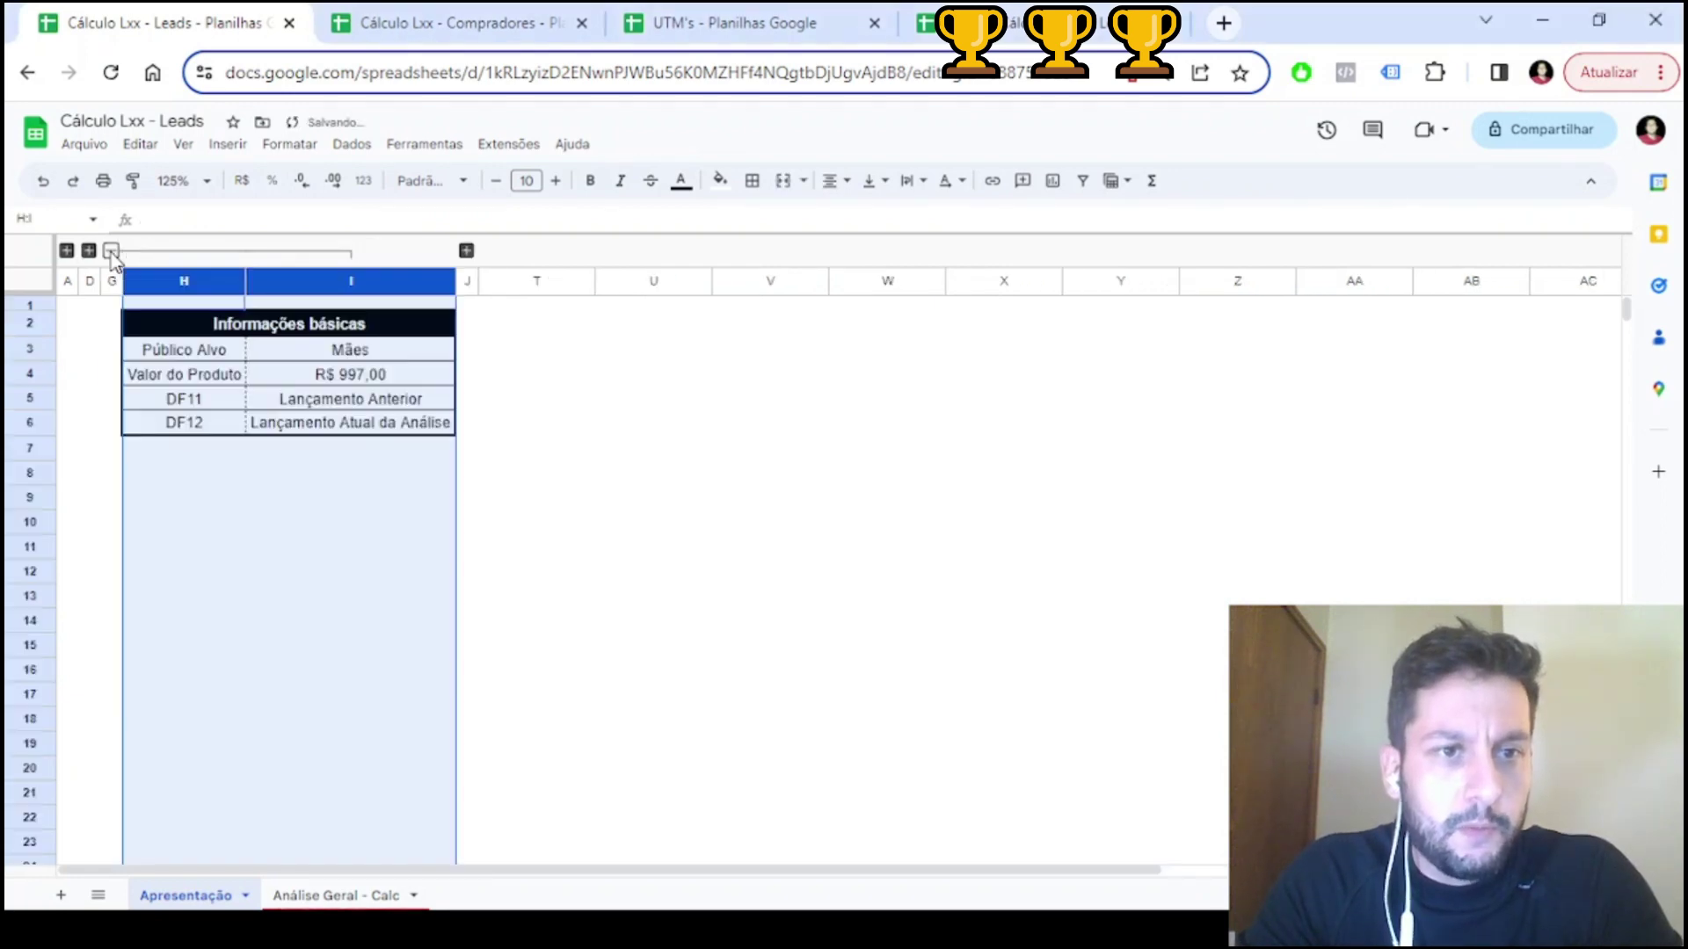
left_click(215, 333)
left_click_drag(211, 356, 275, 369)
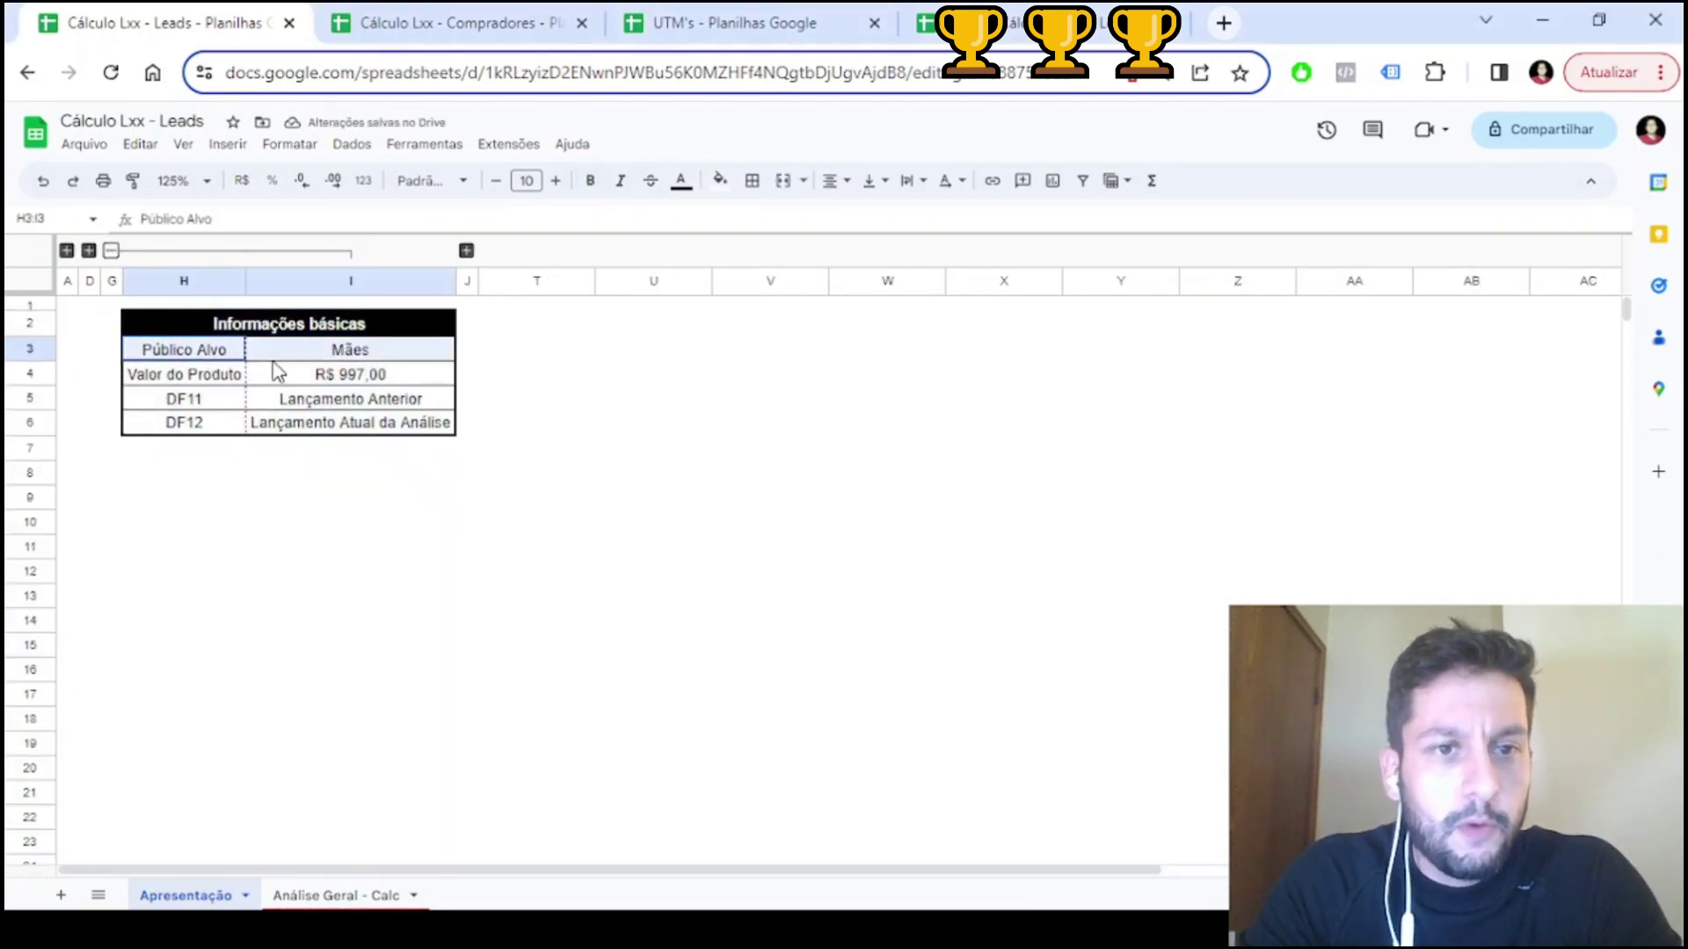
left_click(341, 388)
left_click(338, 376)
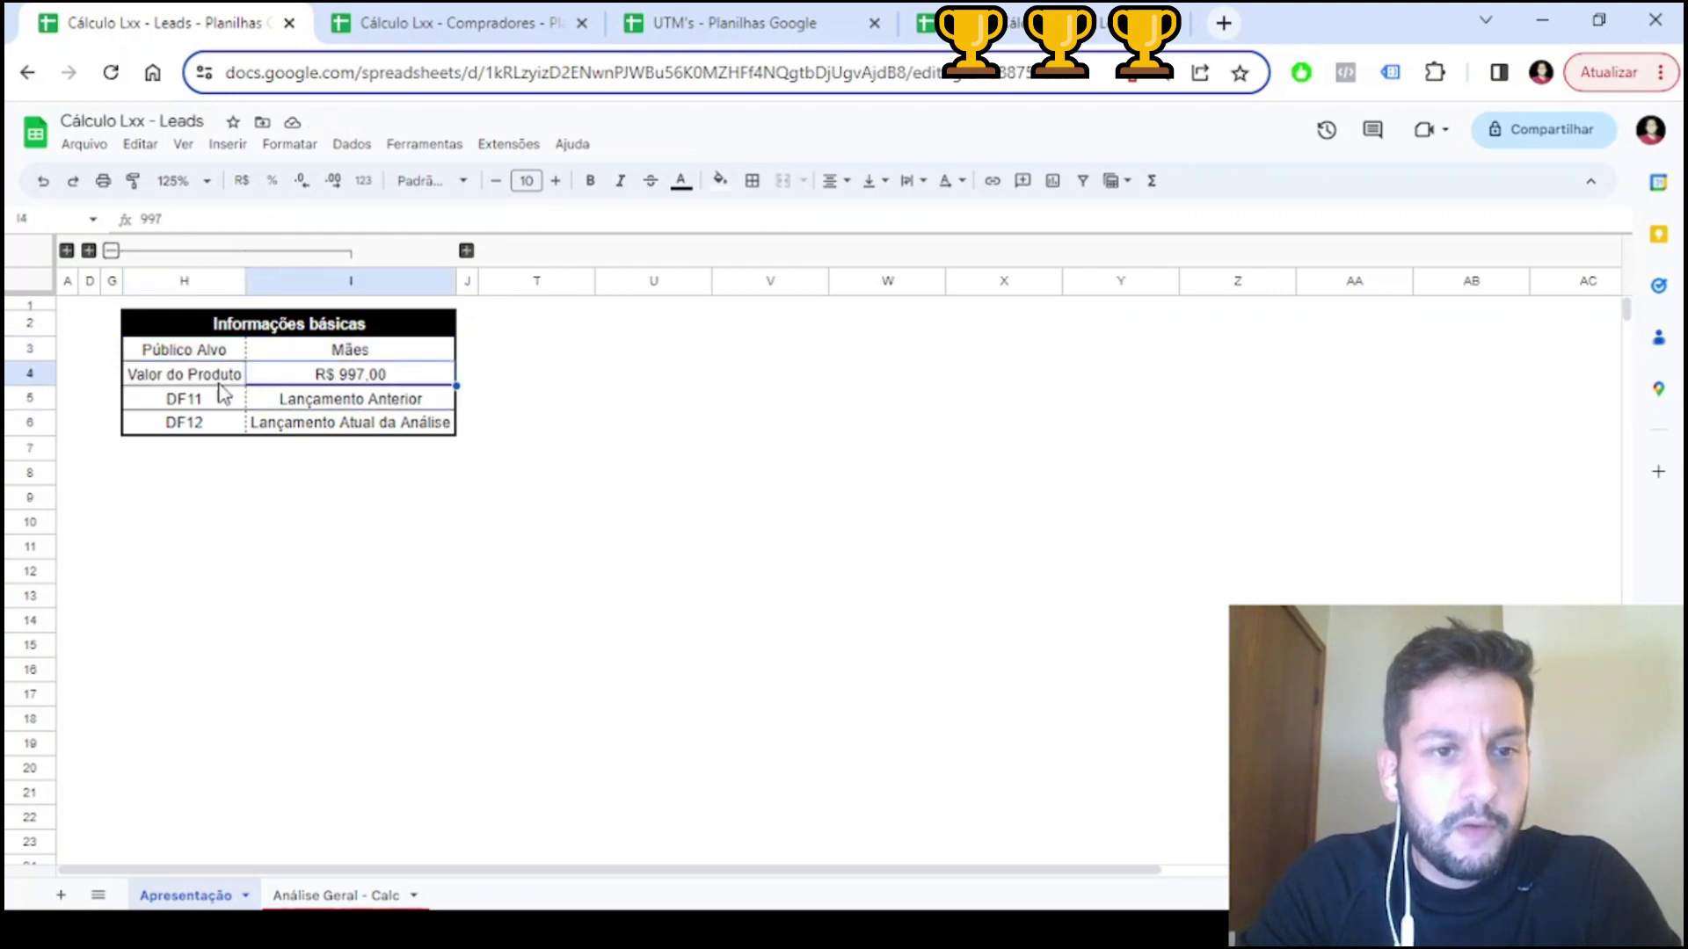
Examine the DF11 and DF12 entries to distinguish the previous launch from the one under analysis
left_click(200, 402)
left_click(311, 402)
left_click(233, 404)
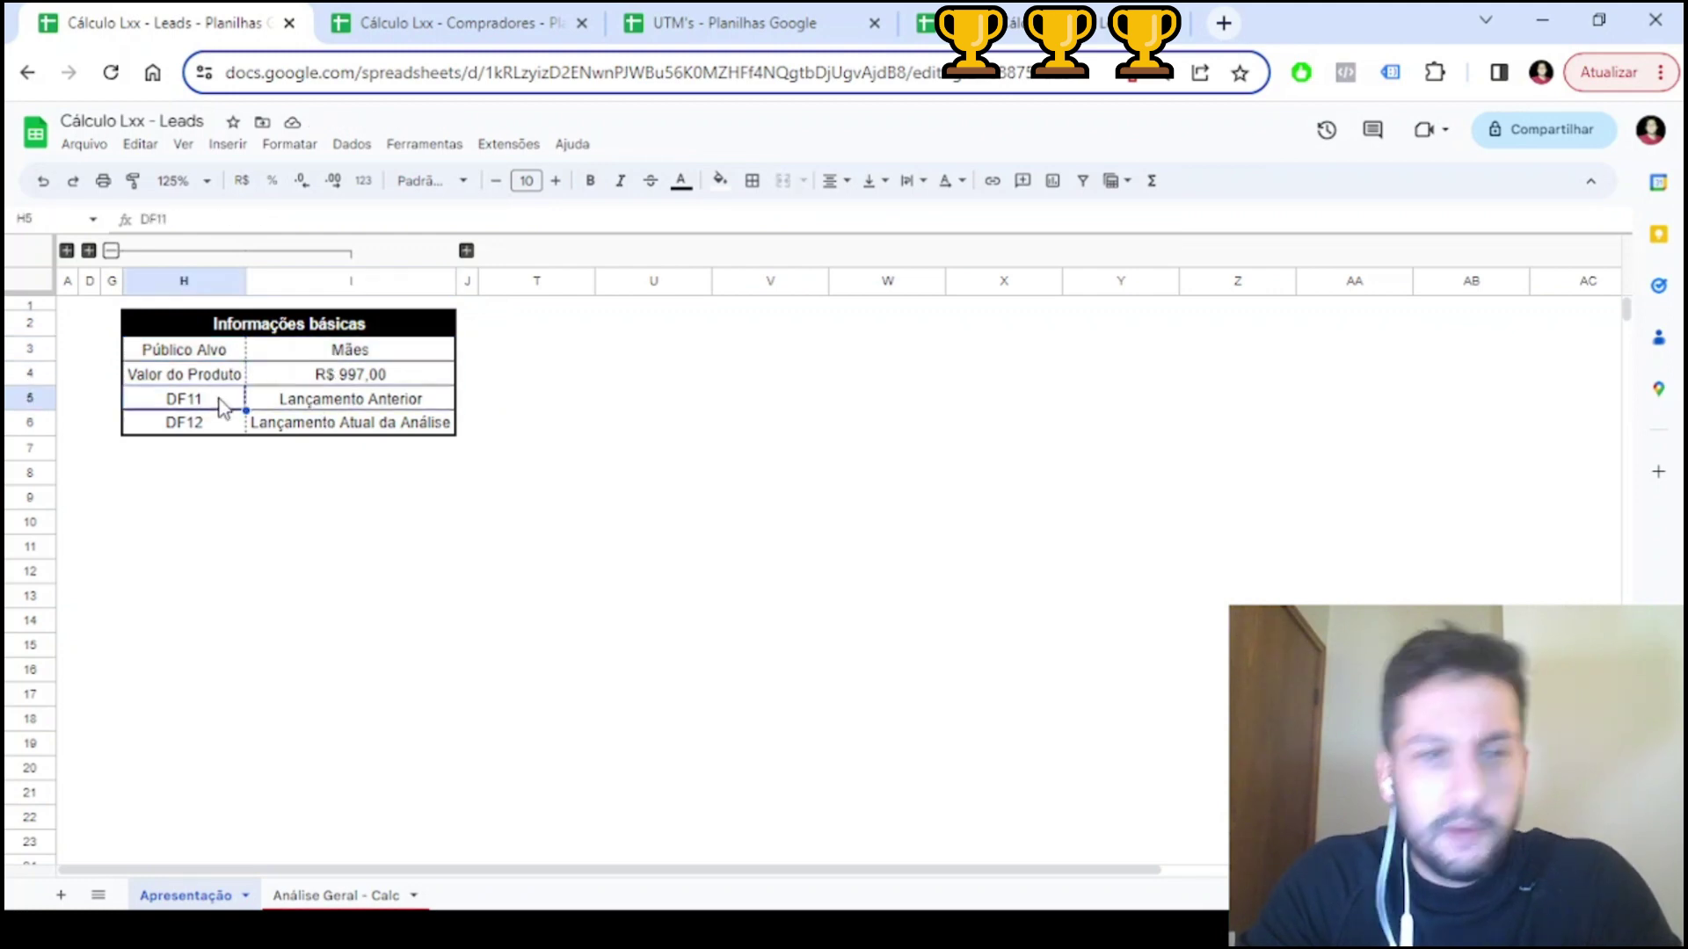
left_click(339, 407)
left_click(262, 429)
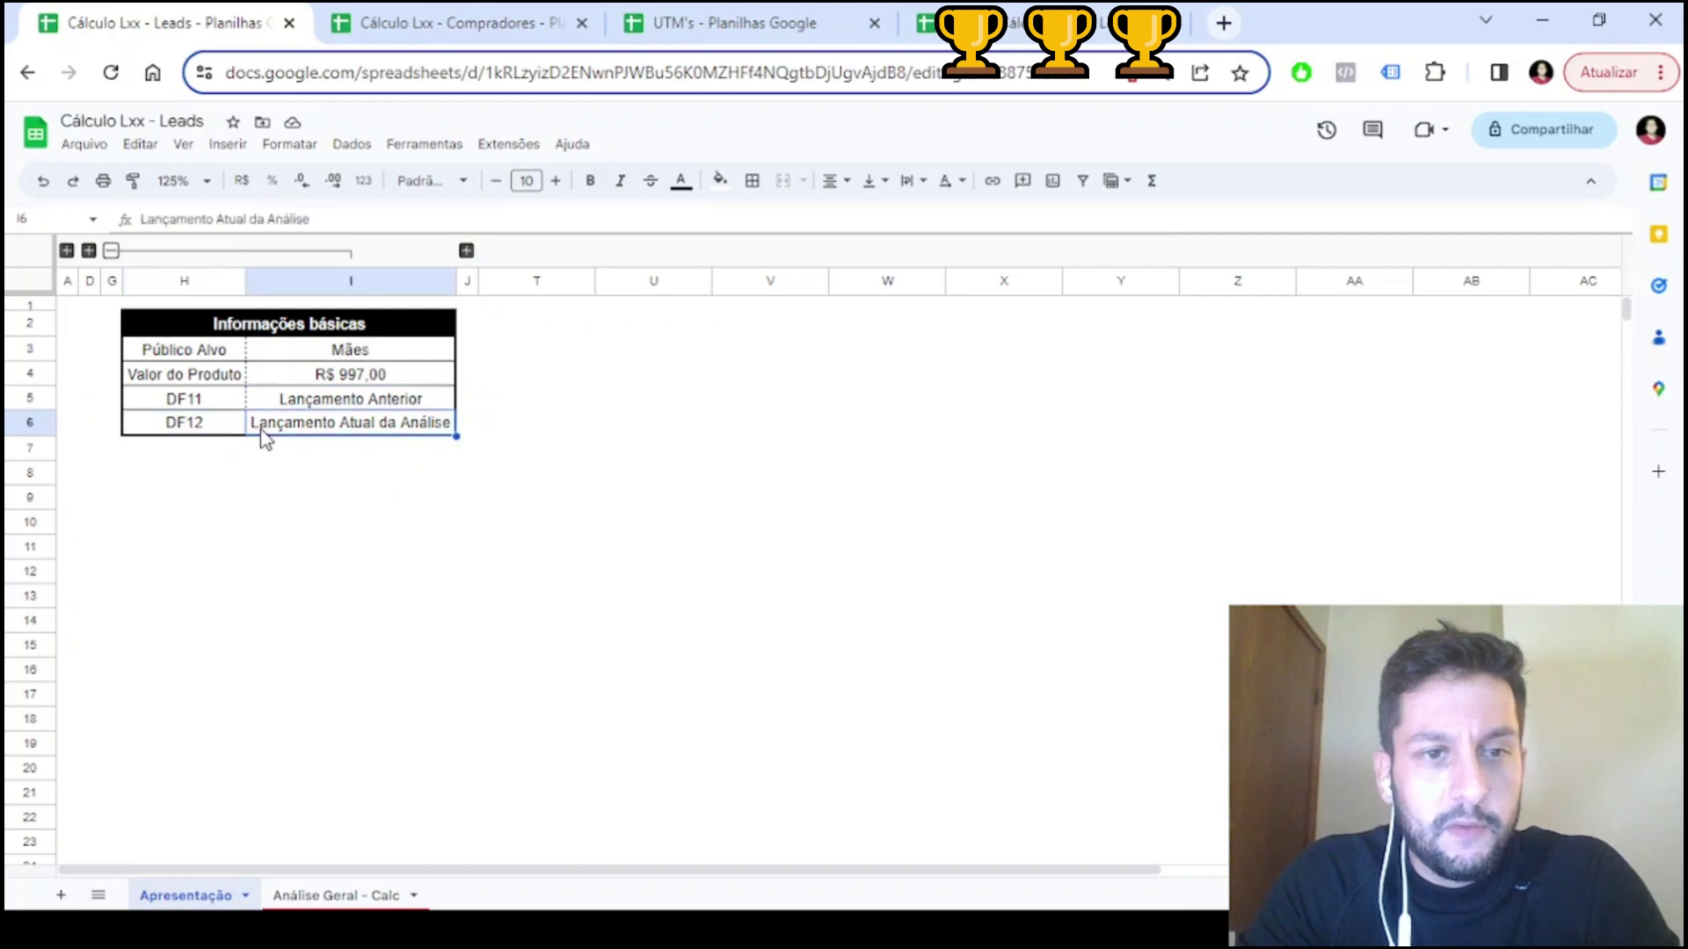
Collapse the Informações básicas column group and expand the group holding the Análise de Compras table
left_click(110, 250)
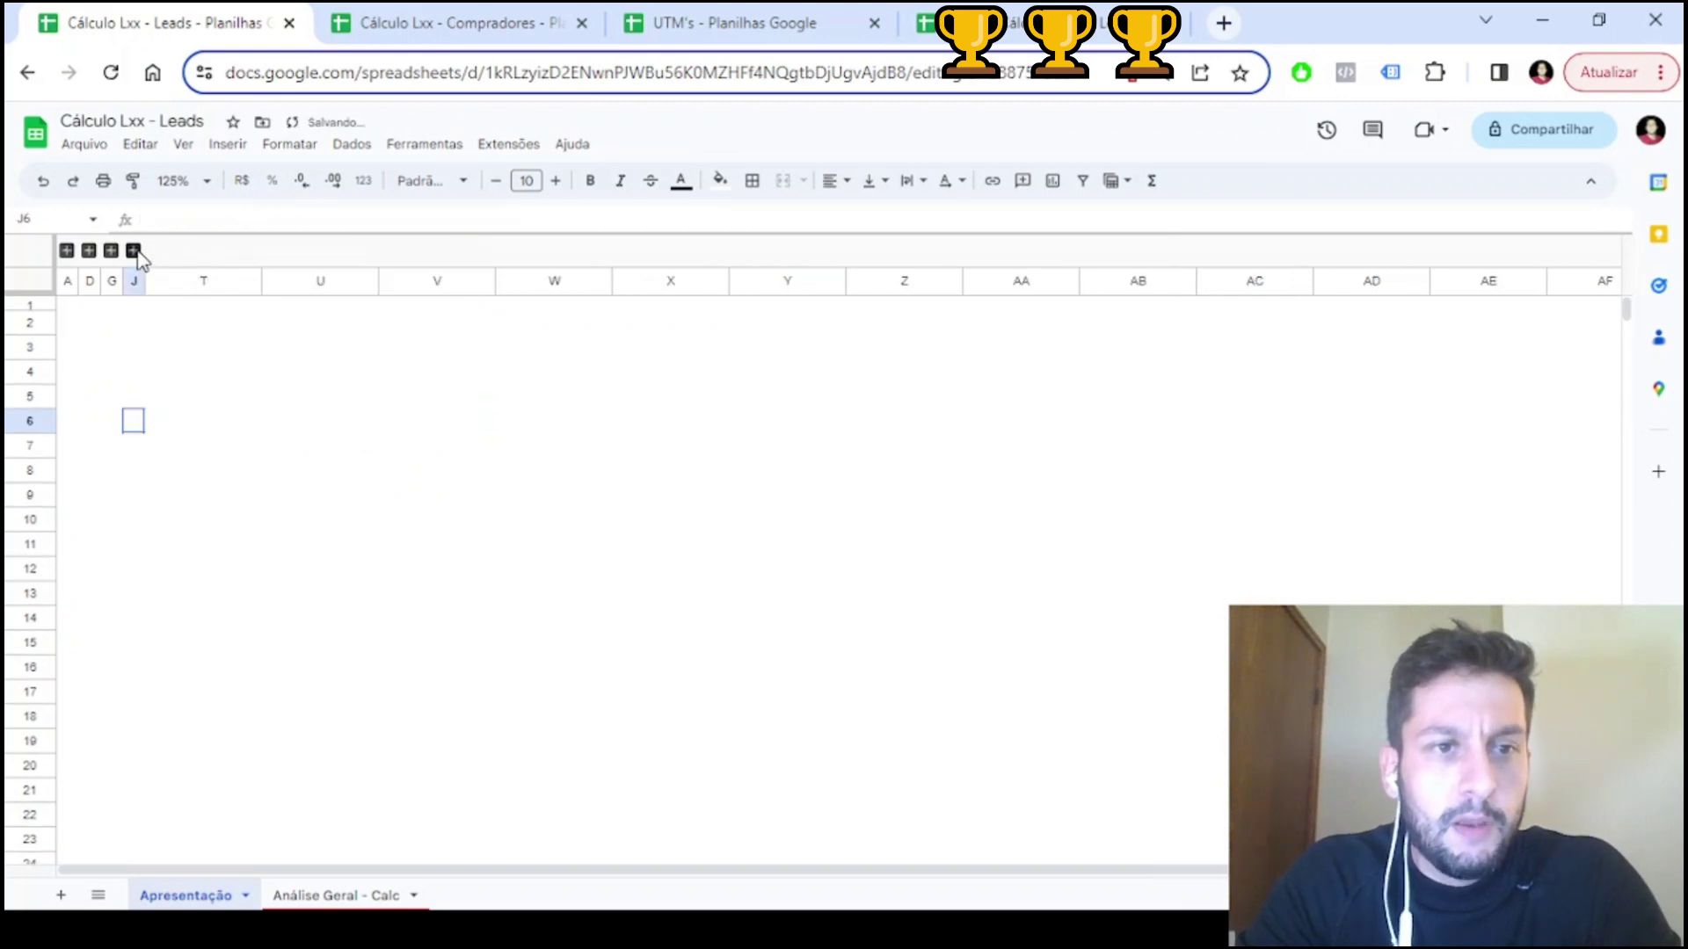
left_click(133, 250)
left_click(1090, 574)
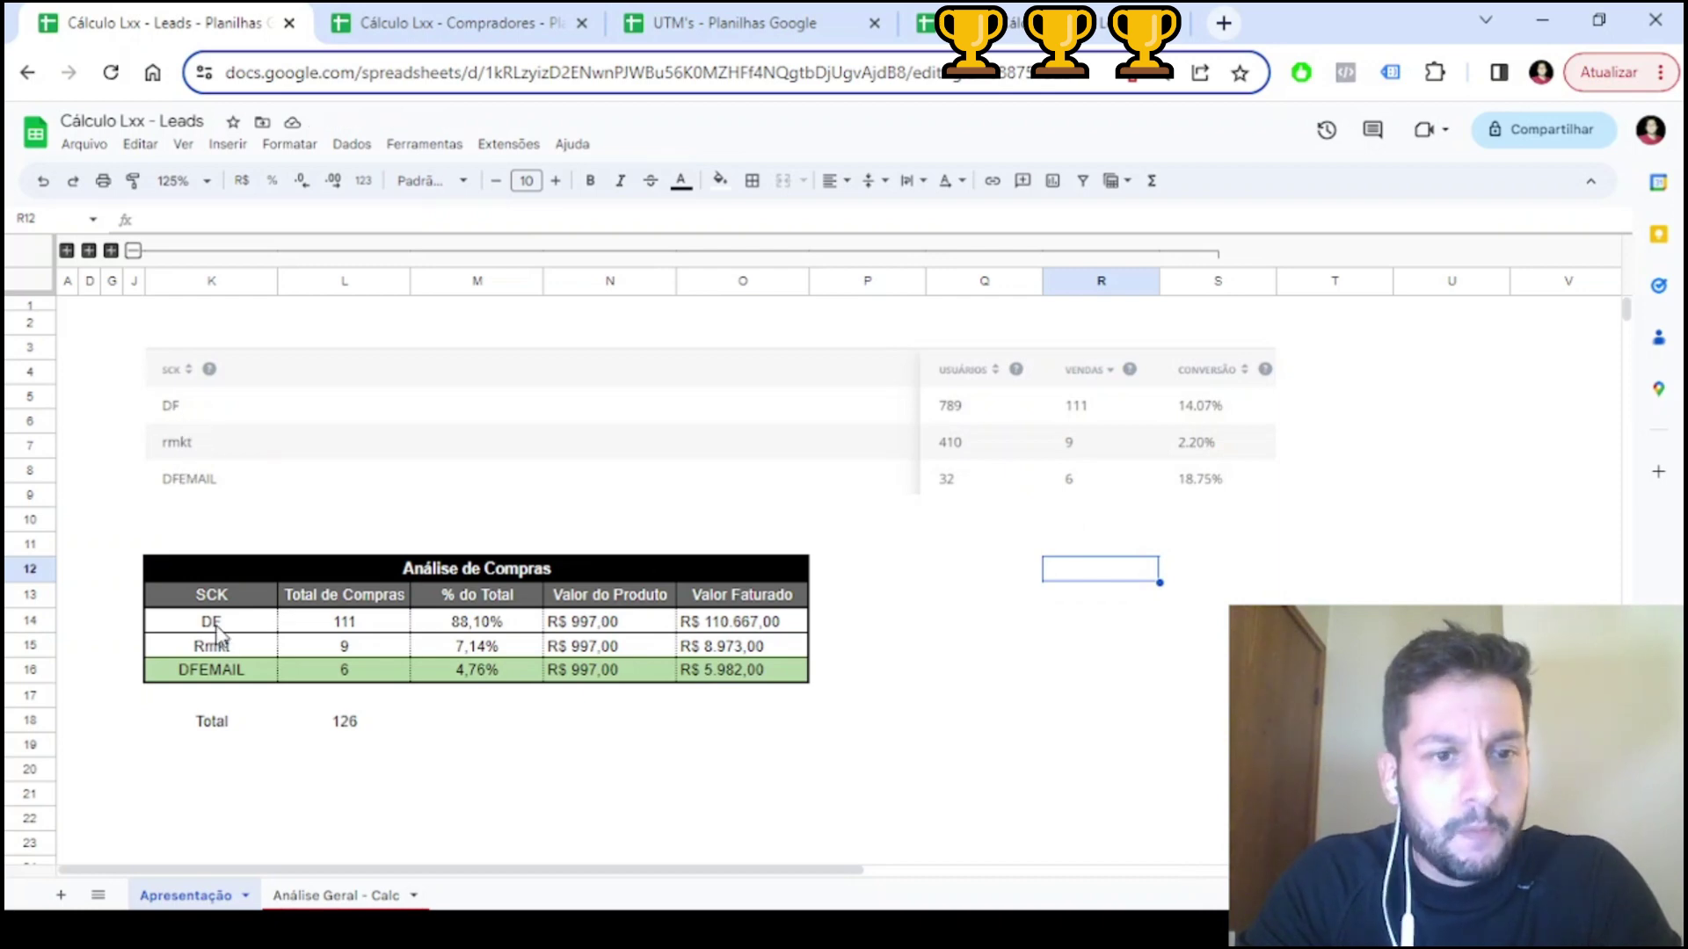
Review the Rmkt and DFEMAIL rows of Análise de Compras, covering DFEMAIL's purchases, share of total and billed value
left_click(220, 647)
left_click(225, 675)
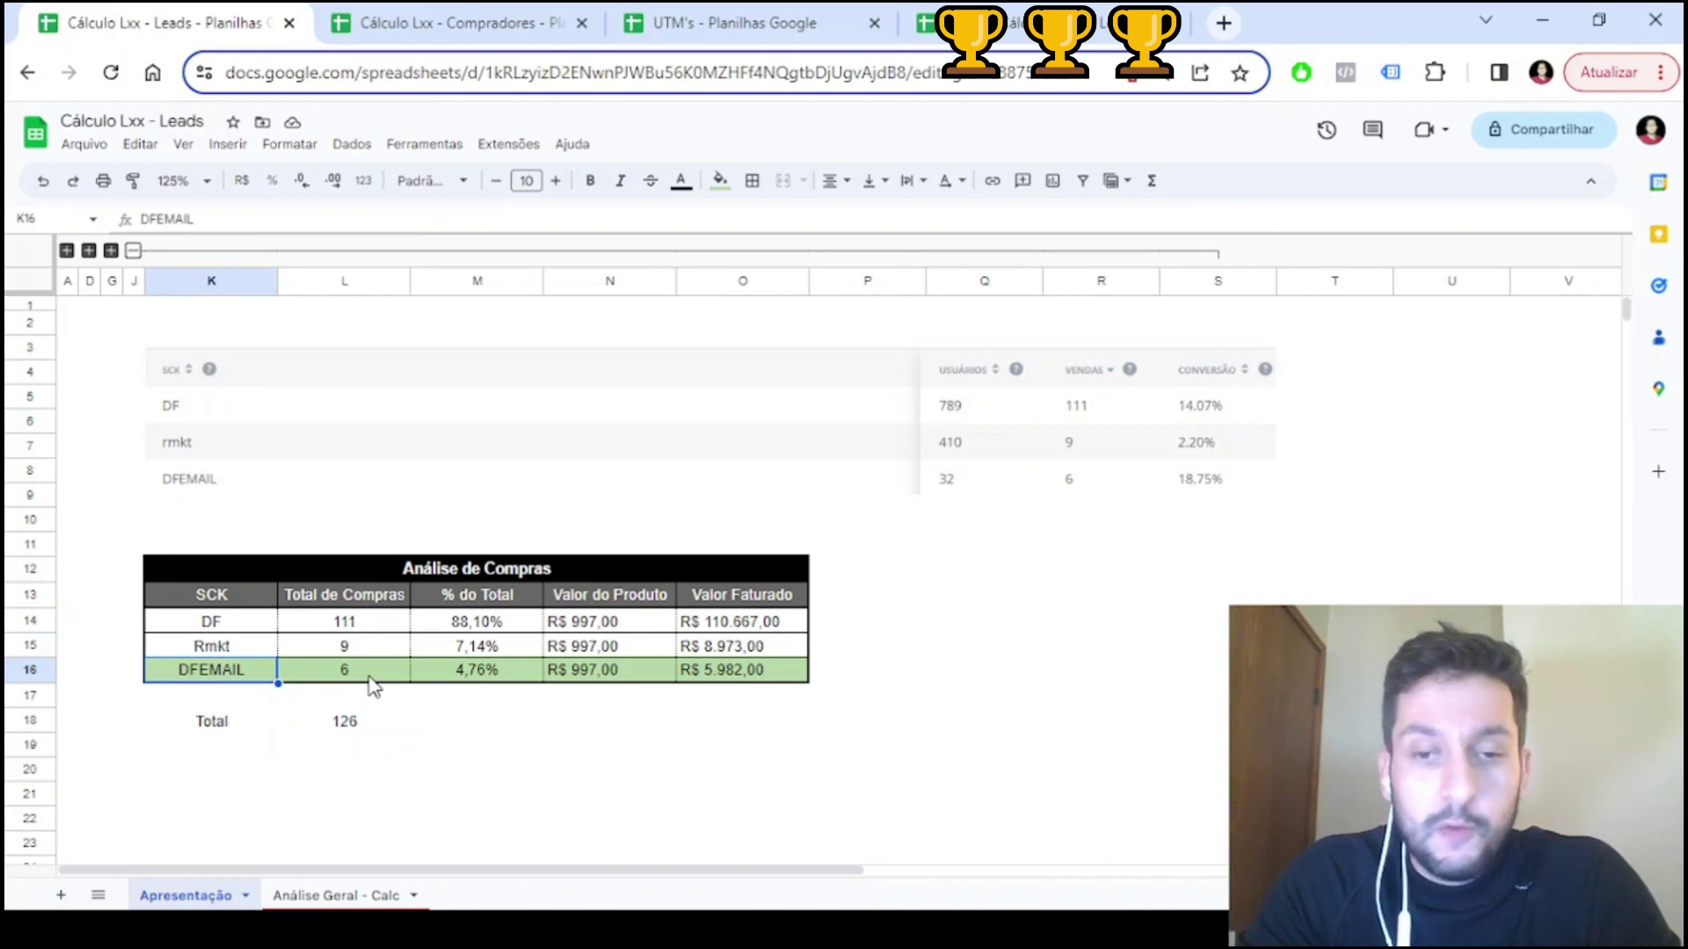
left_click(370, 677)
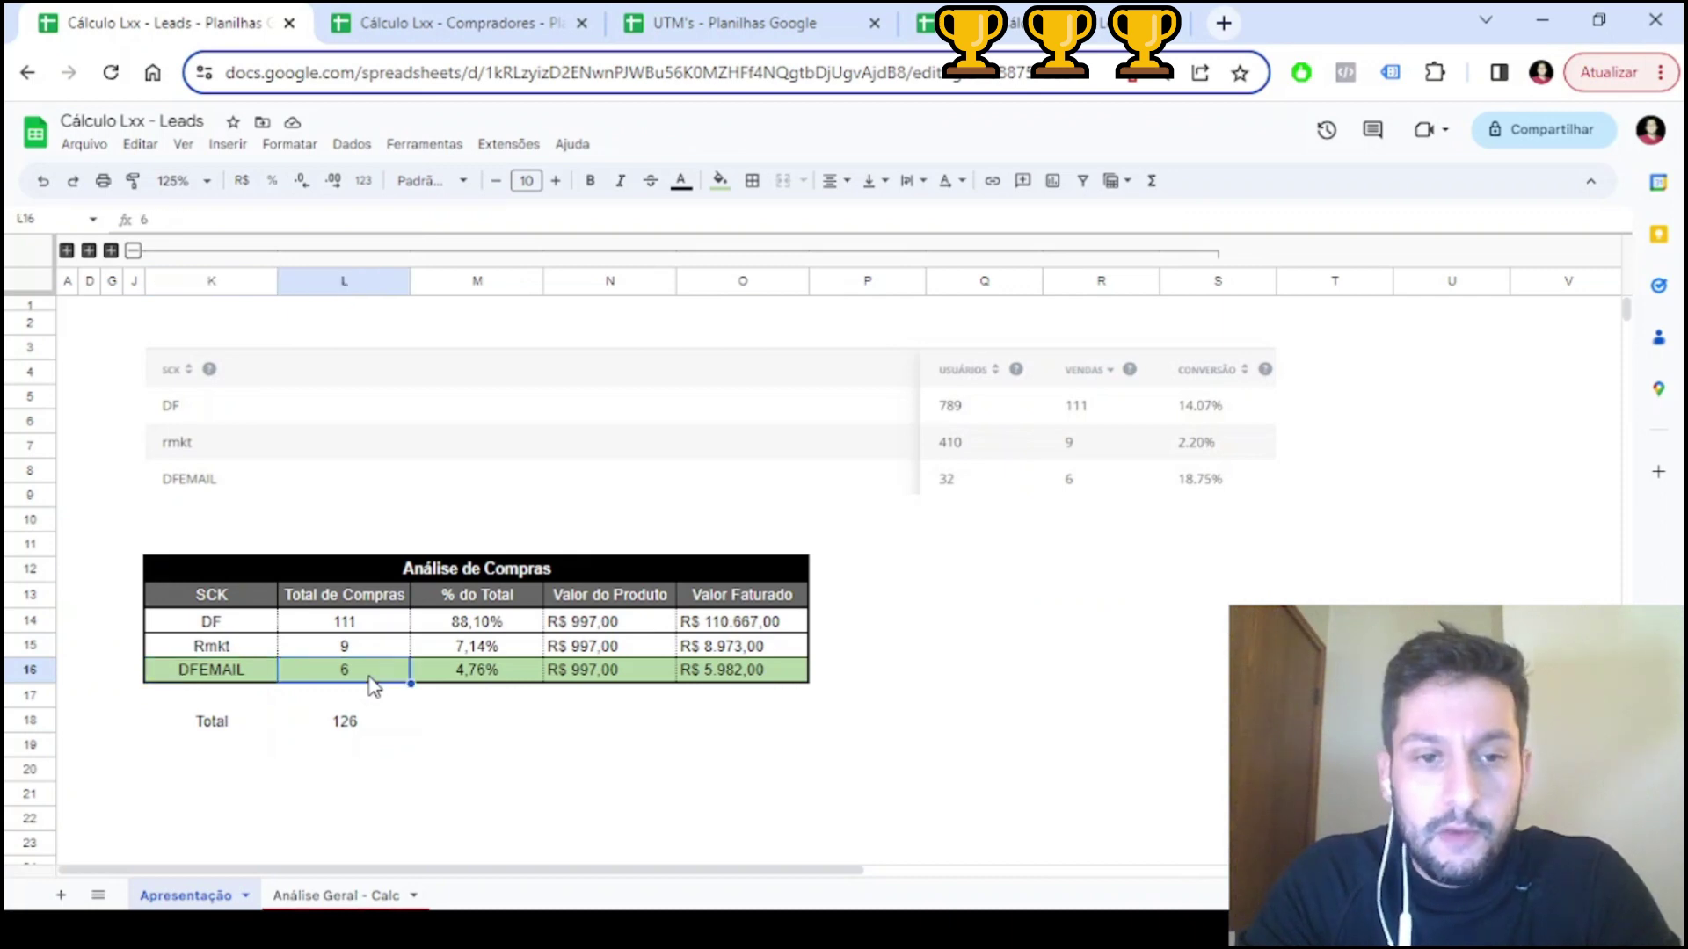
left_click(466, 675)
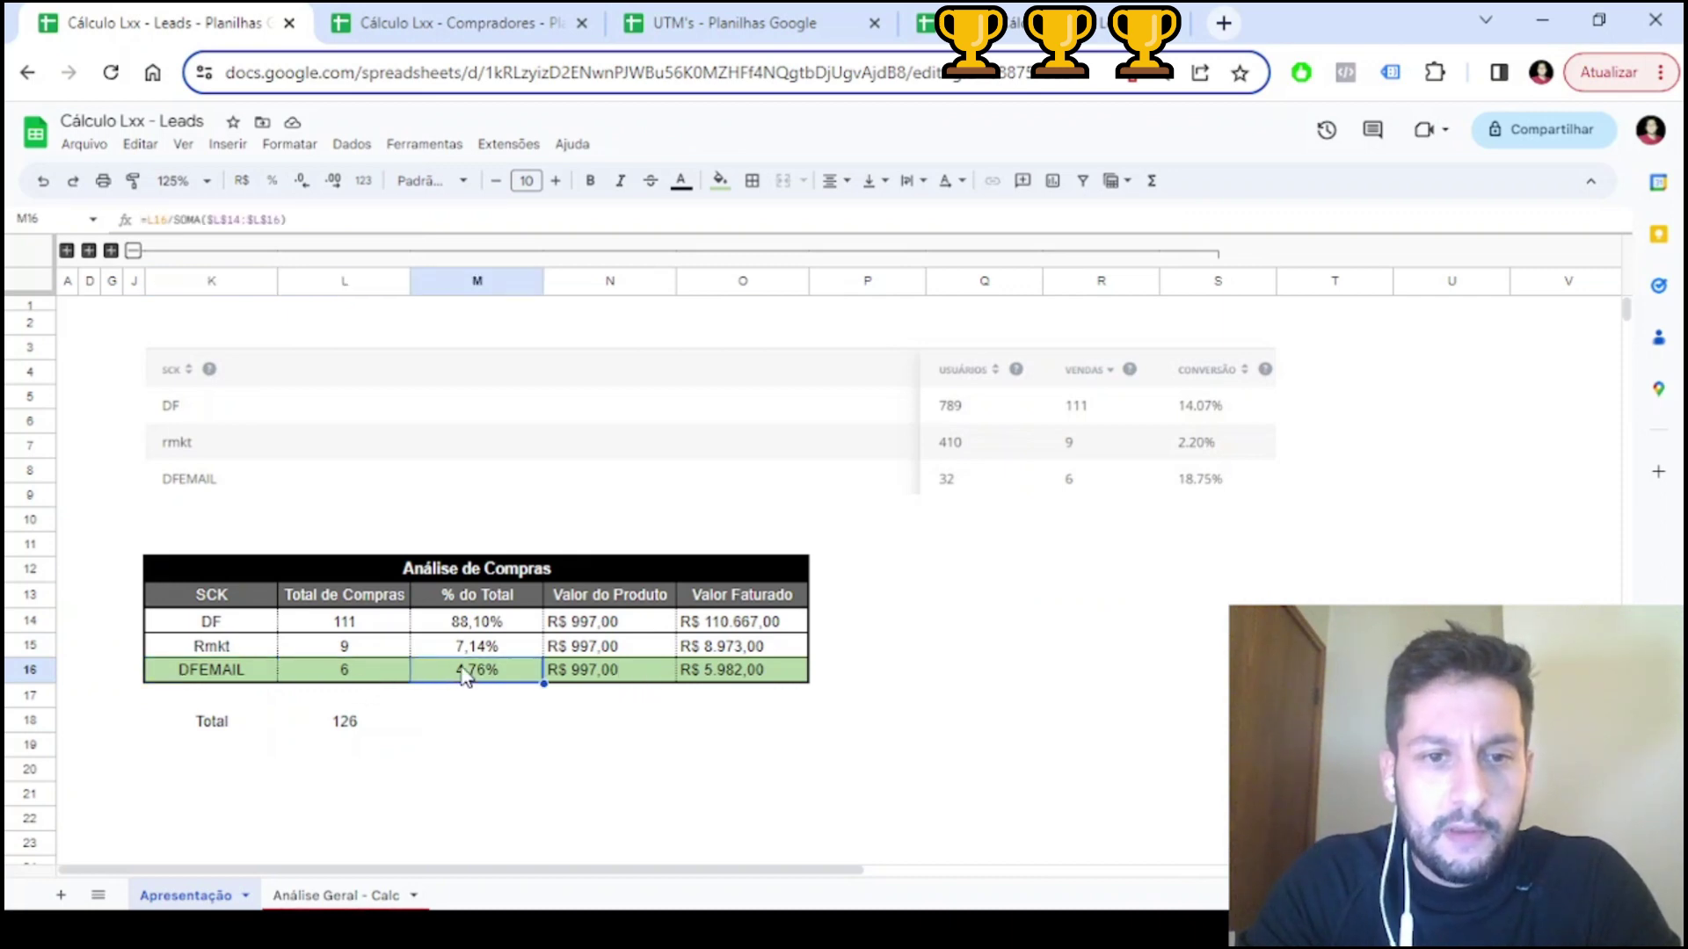
left_click(754, 683)
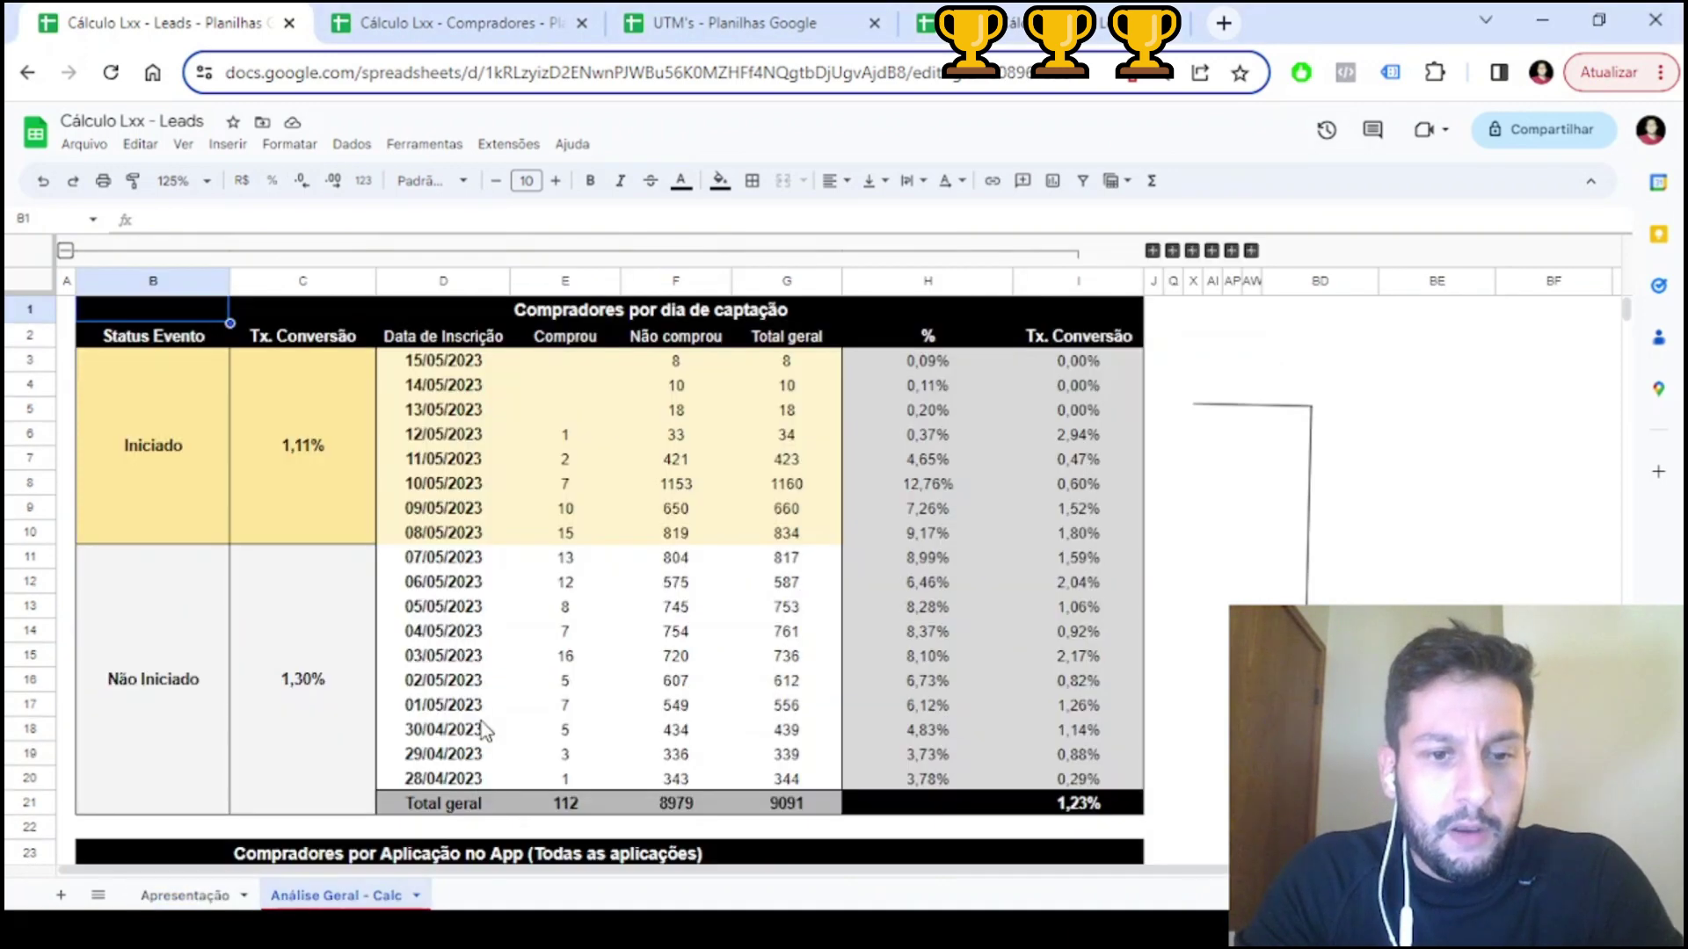
Open the Análise Geral - Calc sheet and examine the Compradores por dia de captação table heading in row 1
left_click(336, 897)
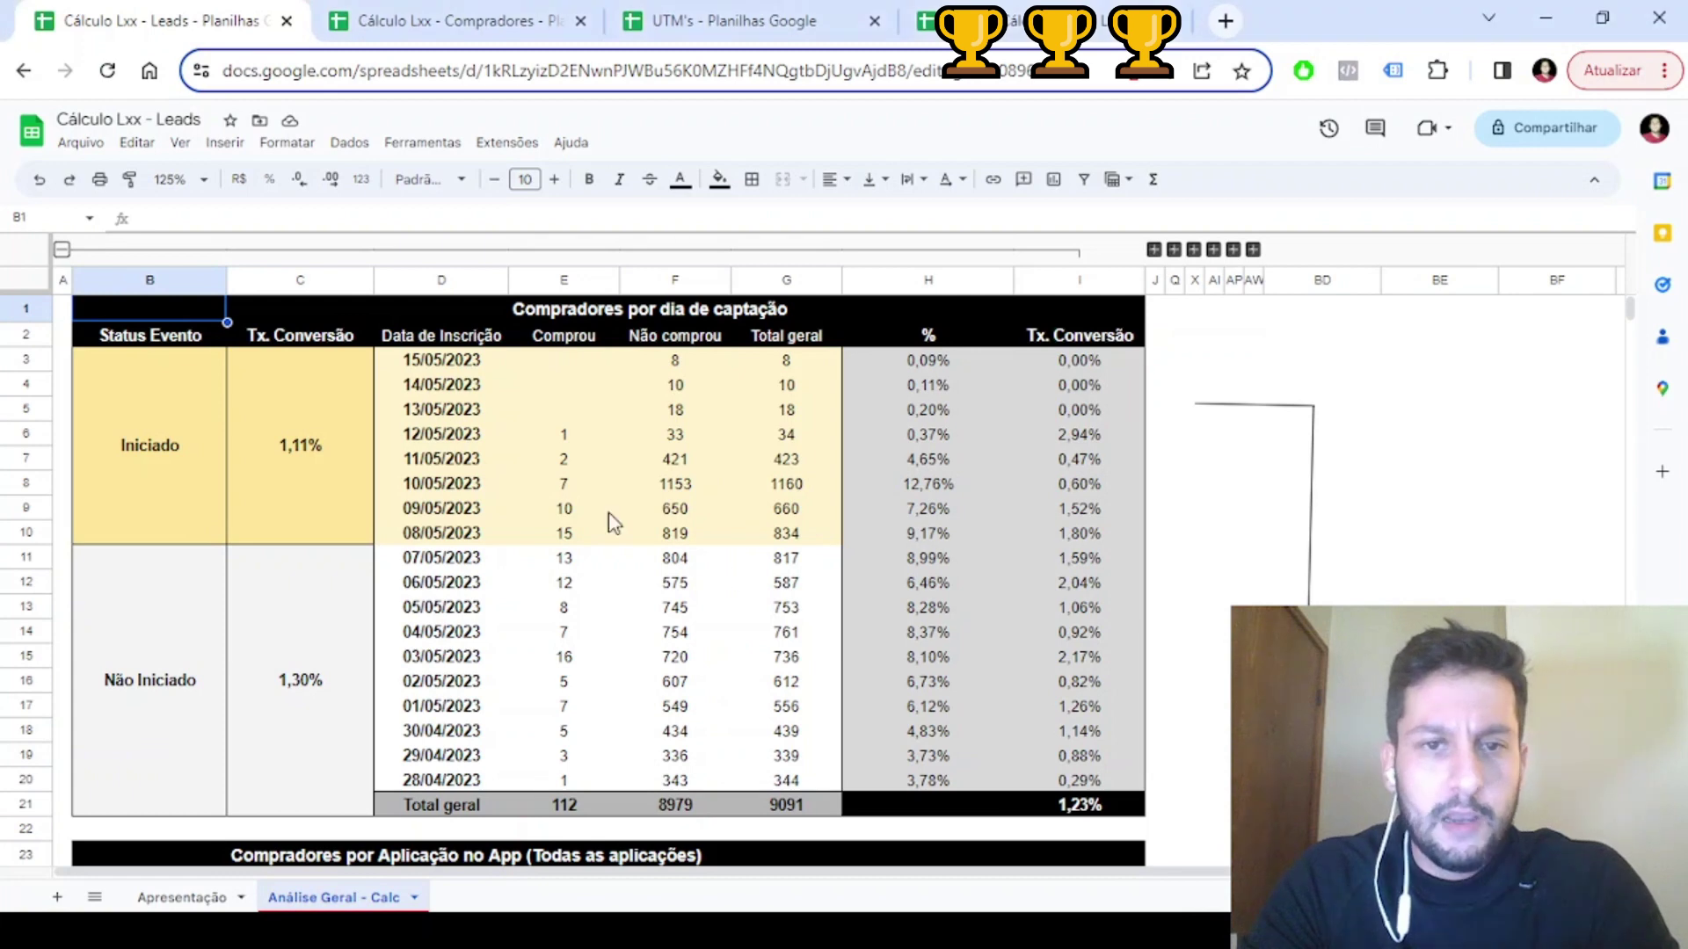
left_click_drag(161, 318, 1022, 312)
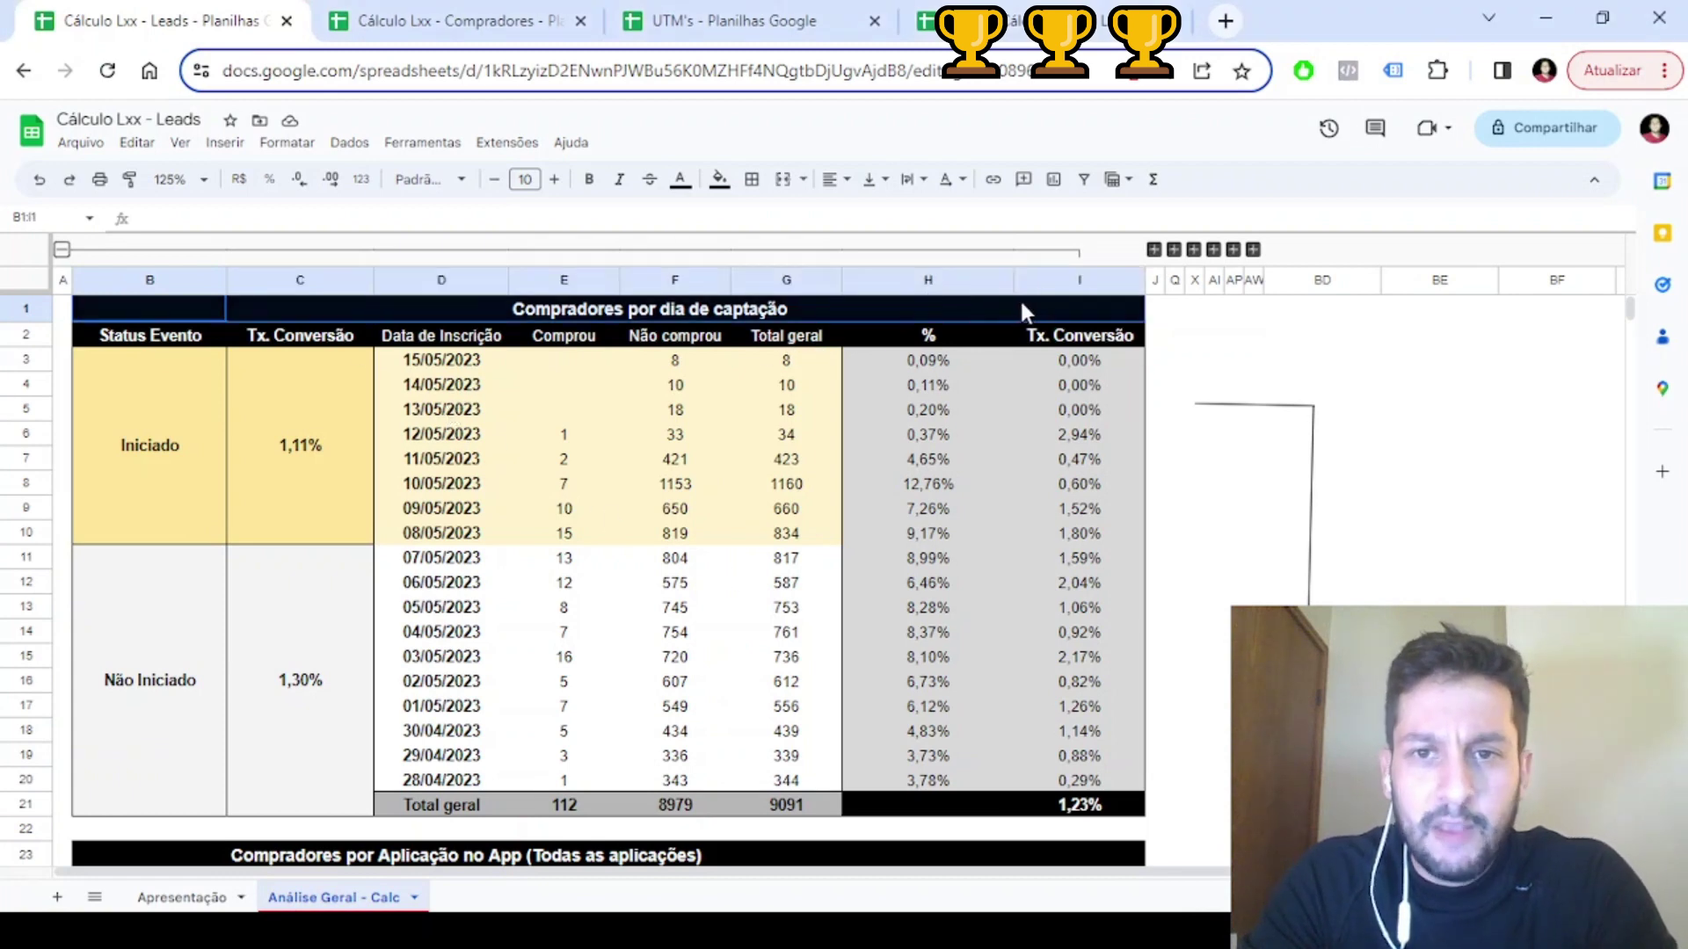
left_click(568, 309)
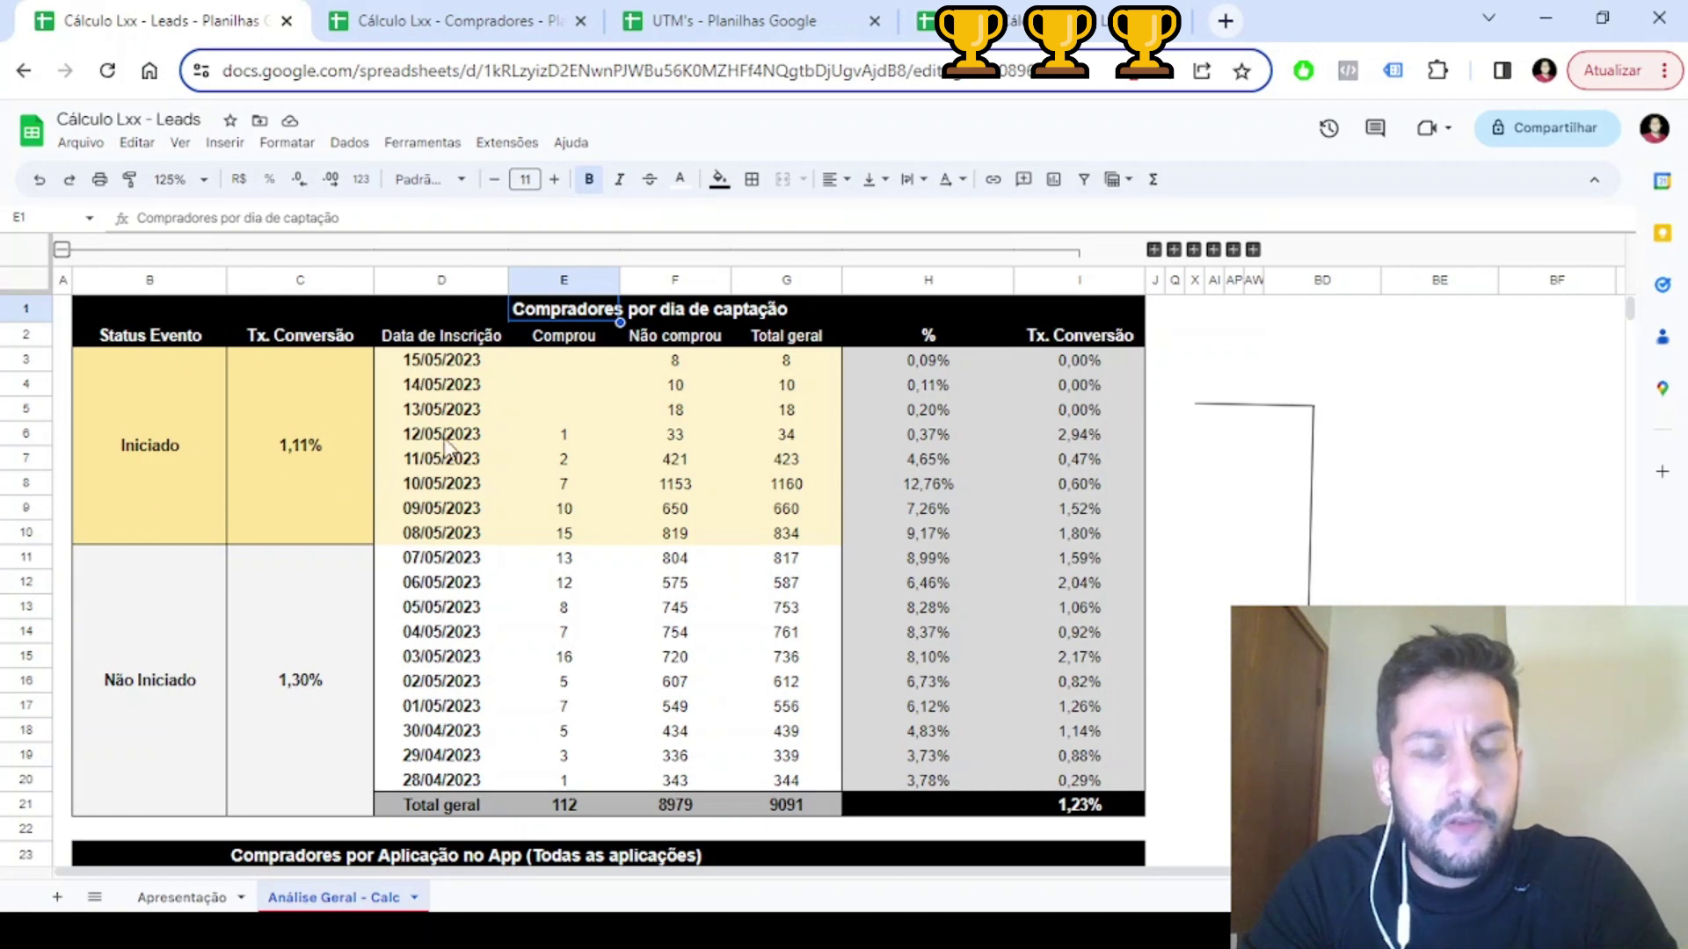
Examine the registration date, Comprou and Não comprou columns, comparing buyers and non-buyers with Total geral for 15/05/2023 and 12/05/2023
left_click(455, 341)
left_click(571, 345)
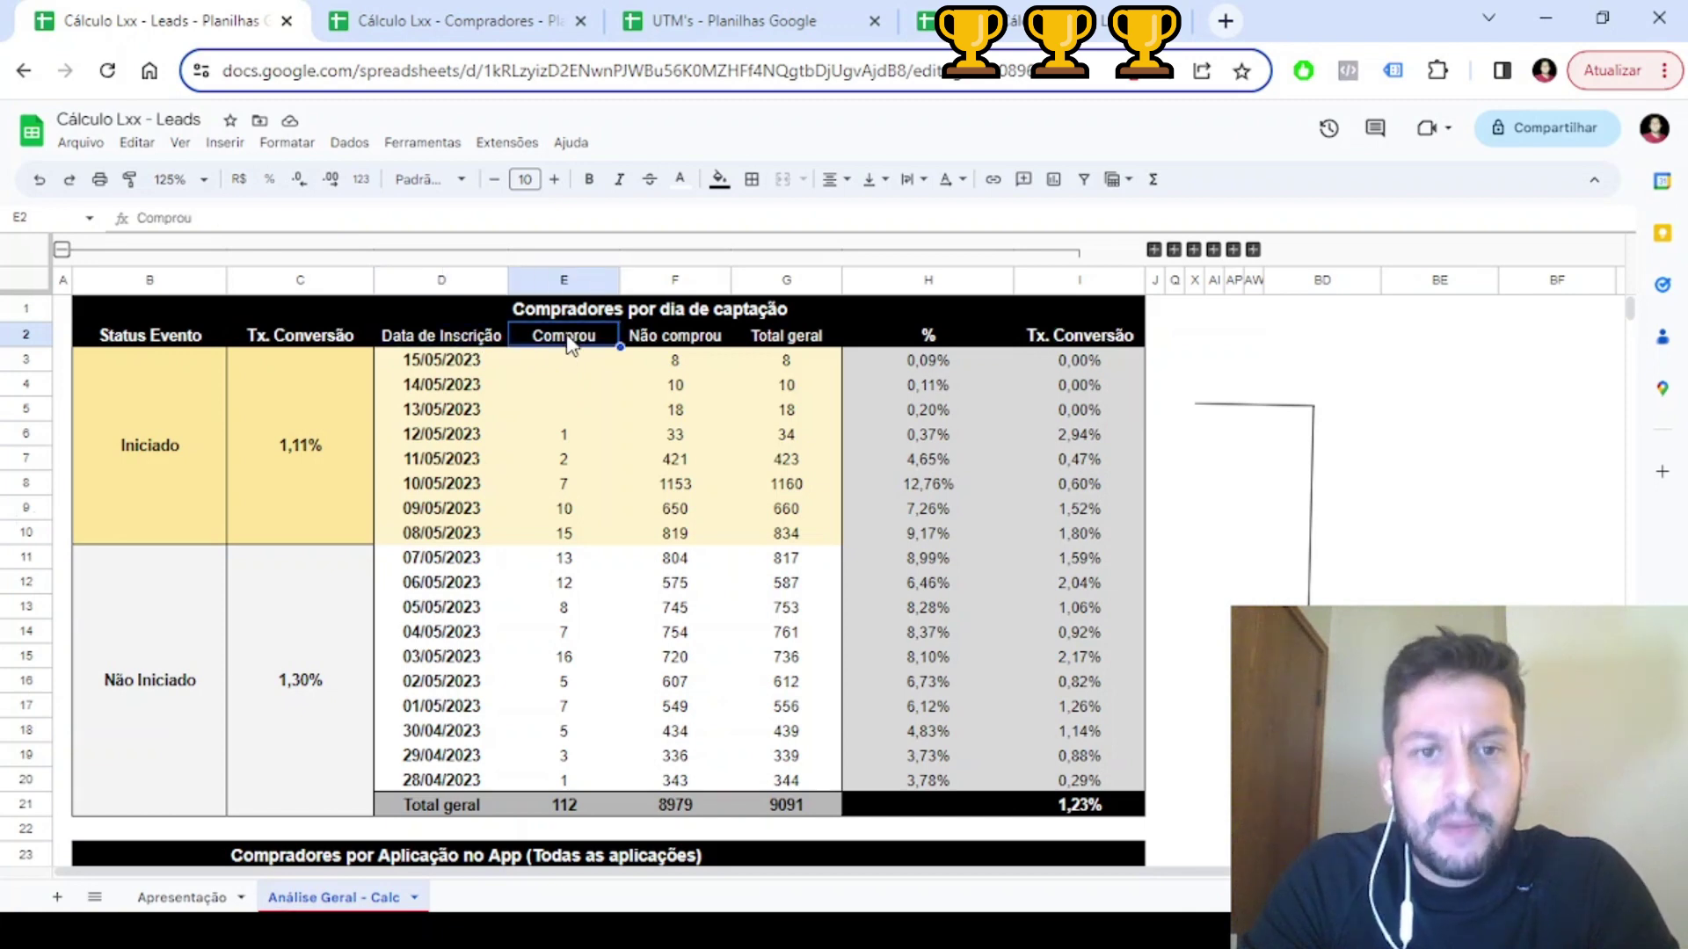
left_click(677, 347)
left_click_drag(589, 360, 694, 371)
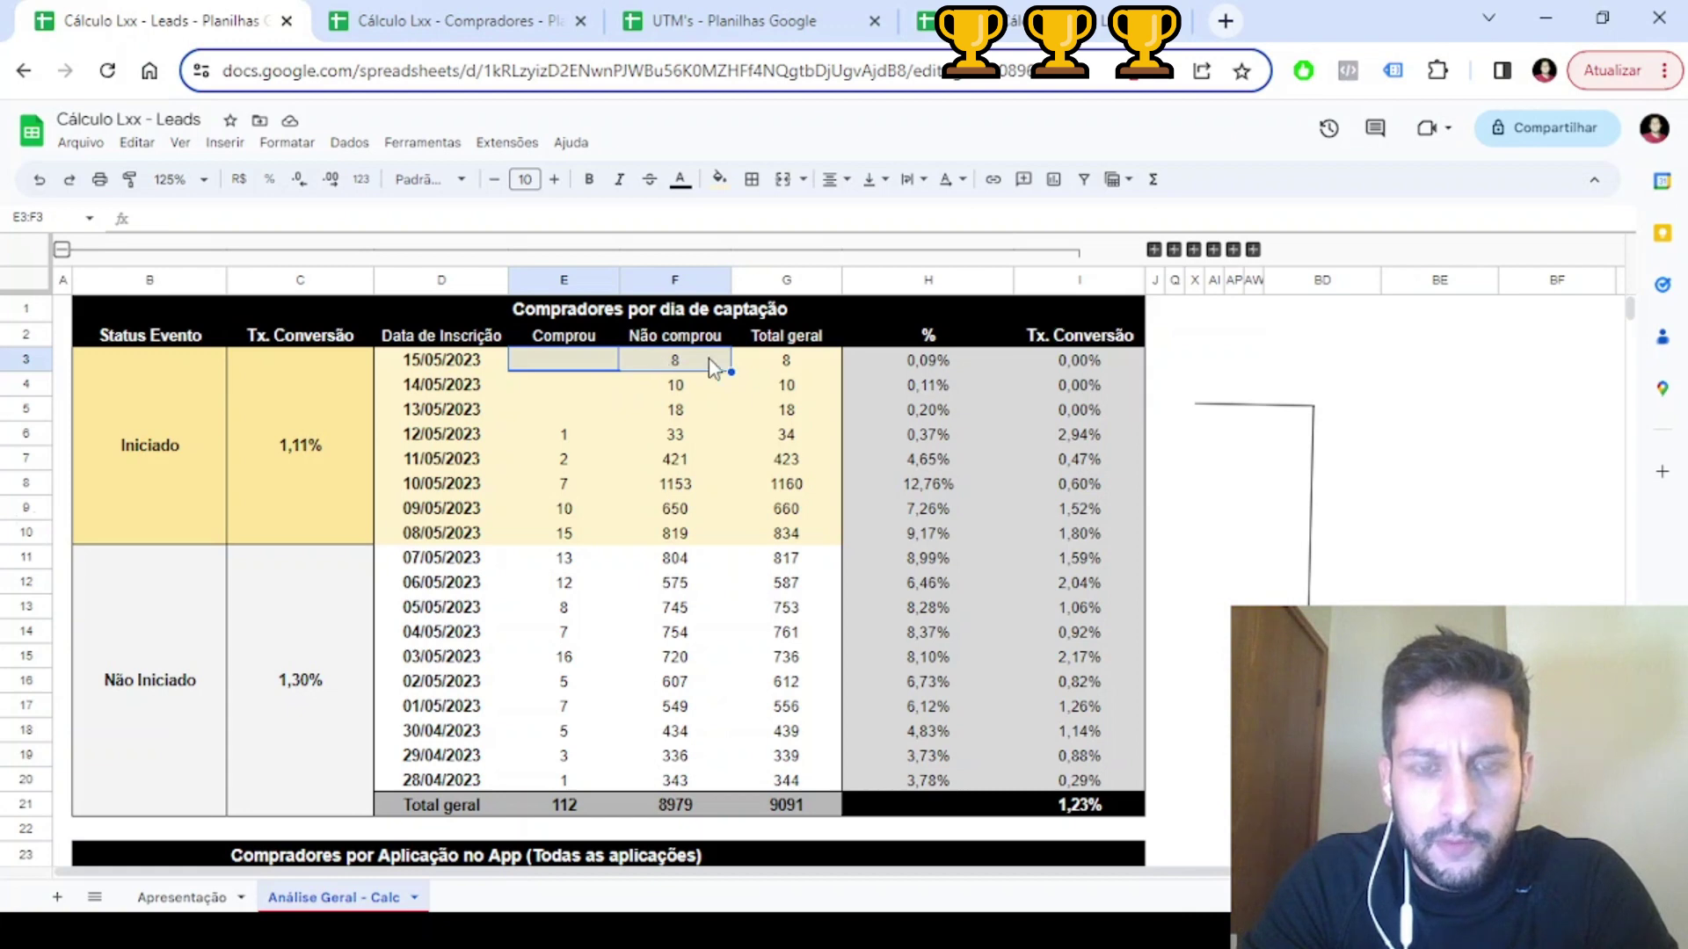
left_click(790, 374)
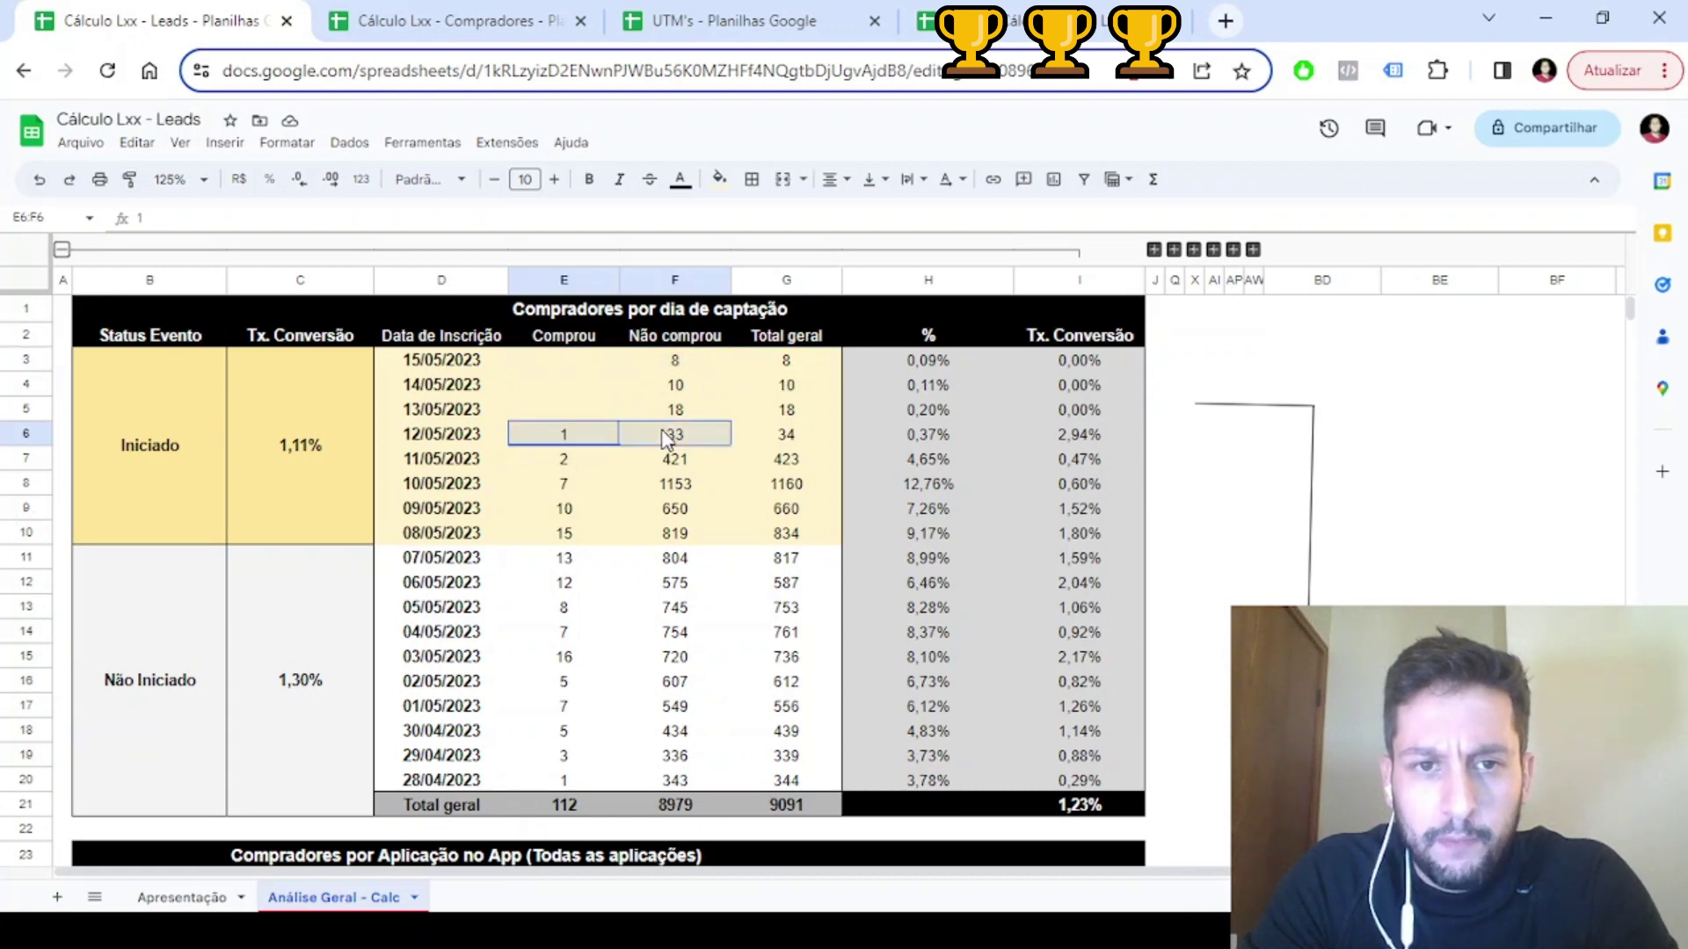
left_click_drag(567, 448, 708, 439)
left_click(793, 440)
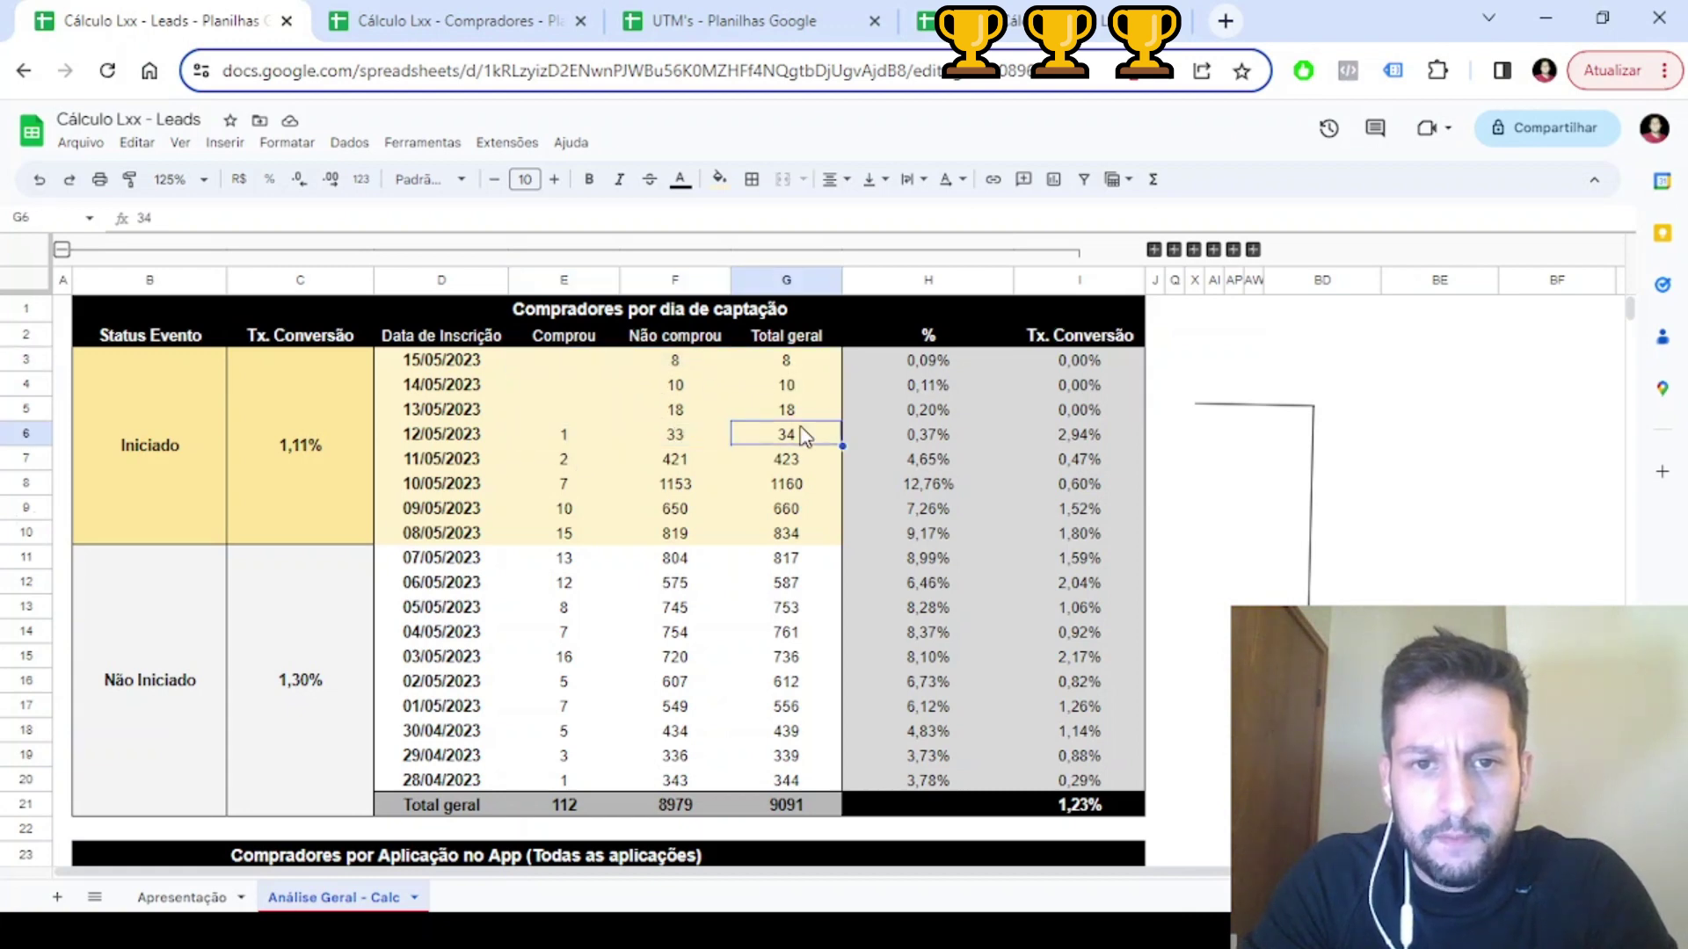
Compare the % value for 15/05/2023 with that day's total and the overall Total geral
left_click(915, 364)
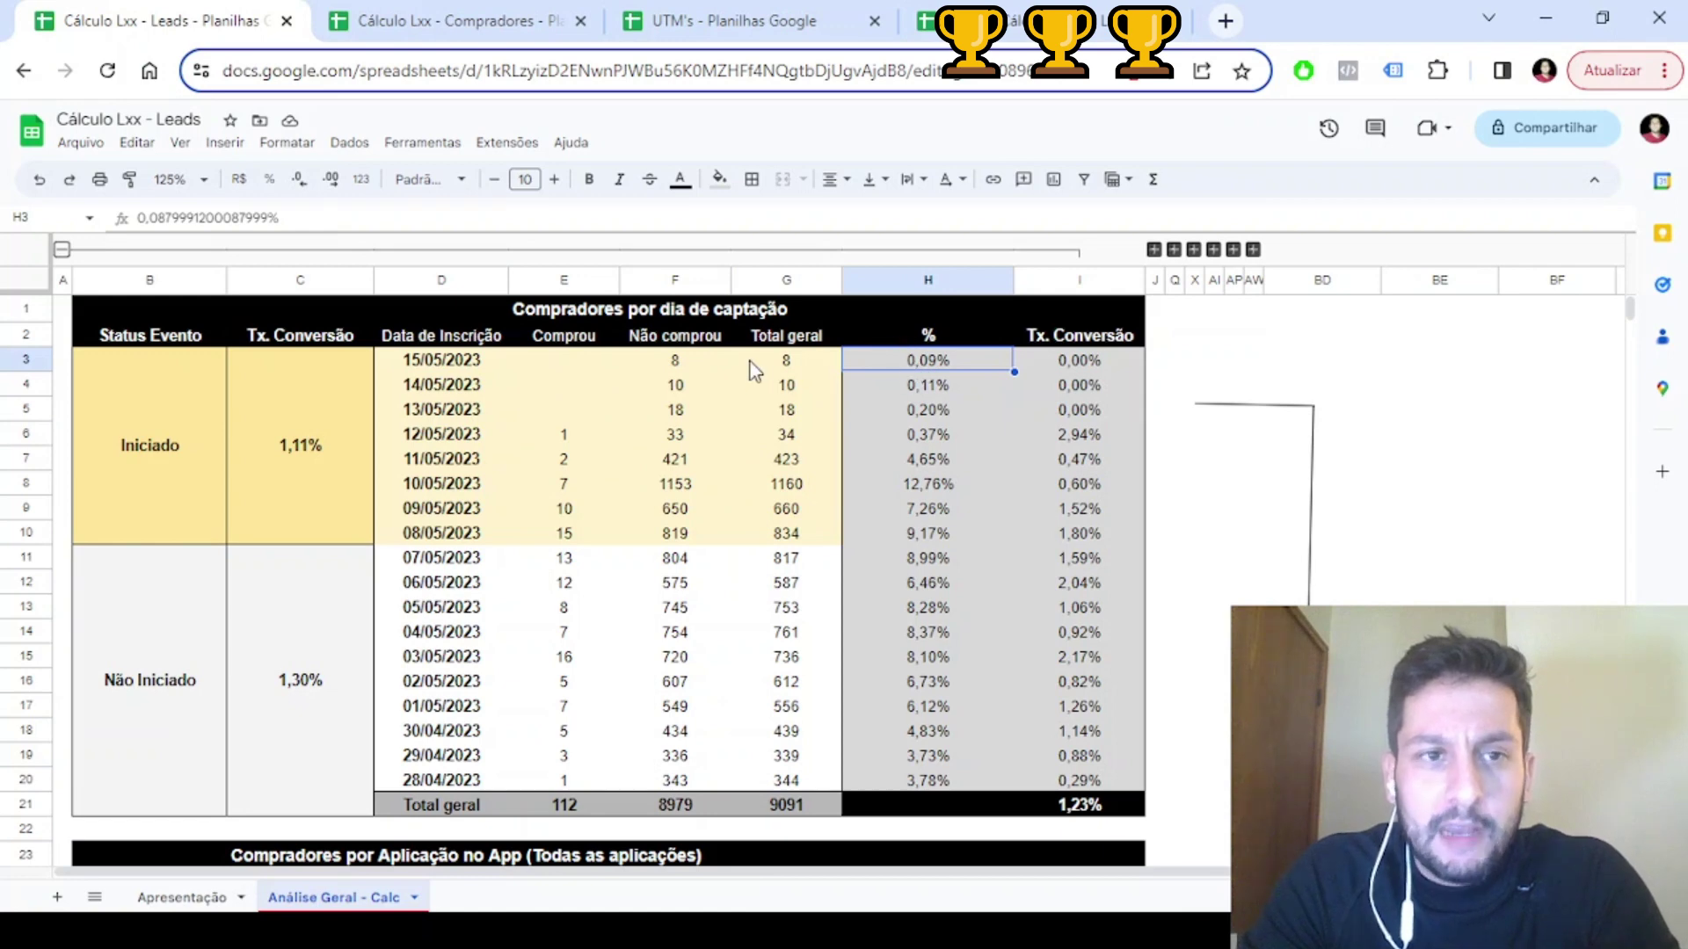
left_click(802, 807)
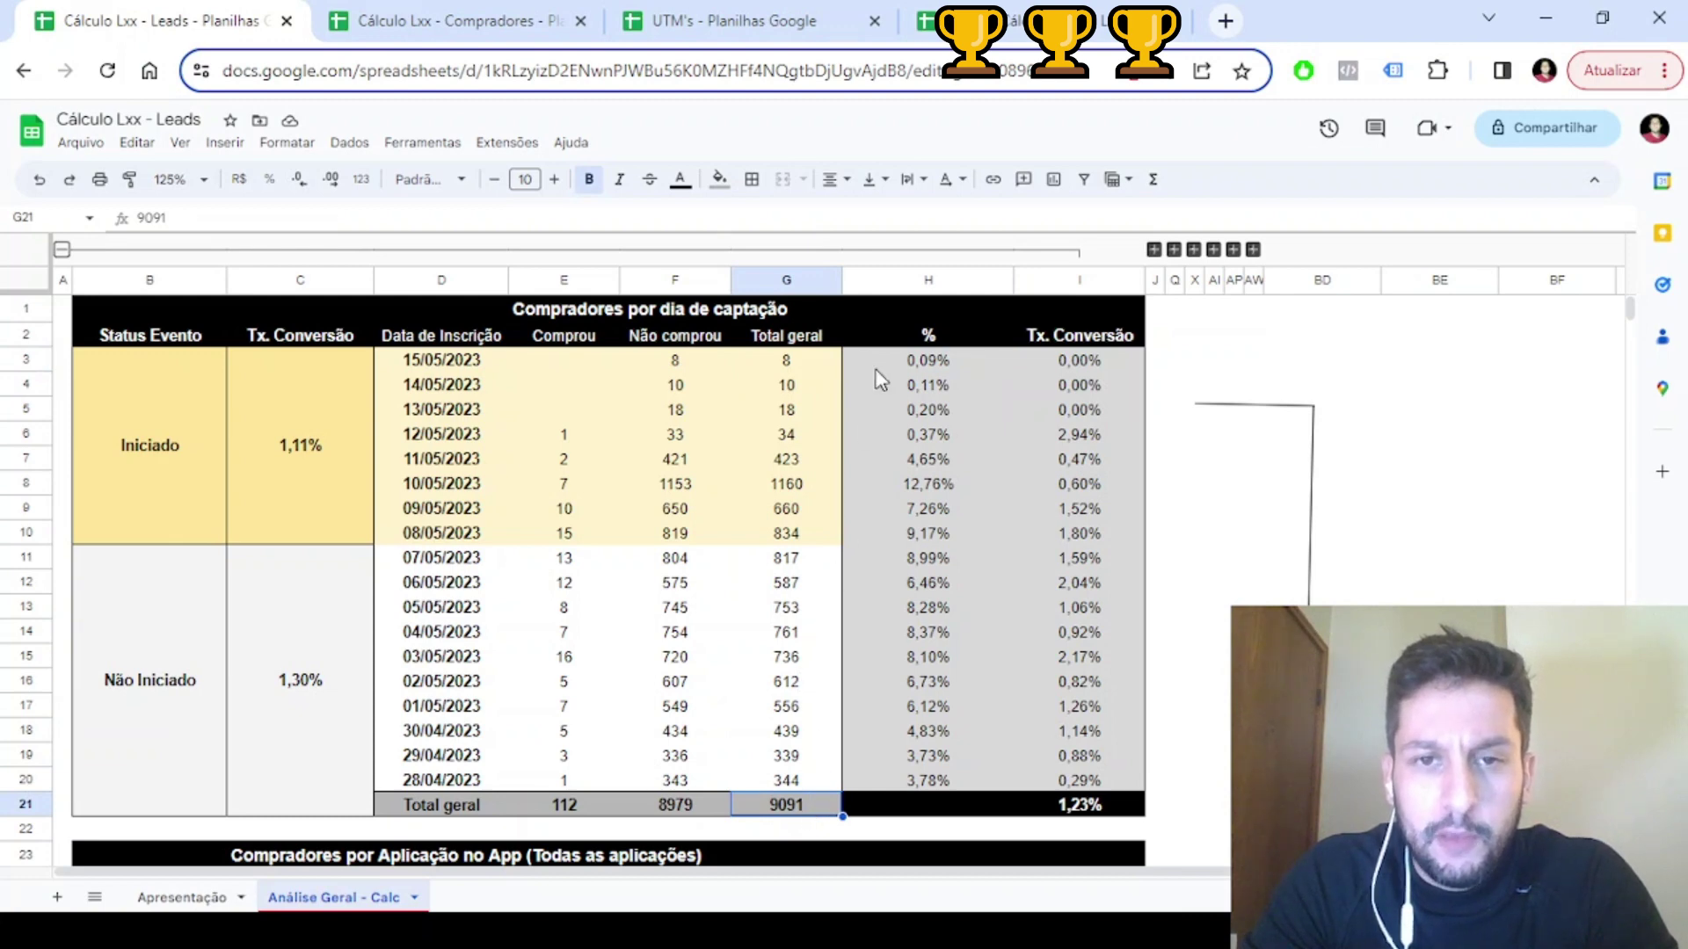
left_click(914, 364)
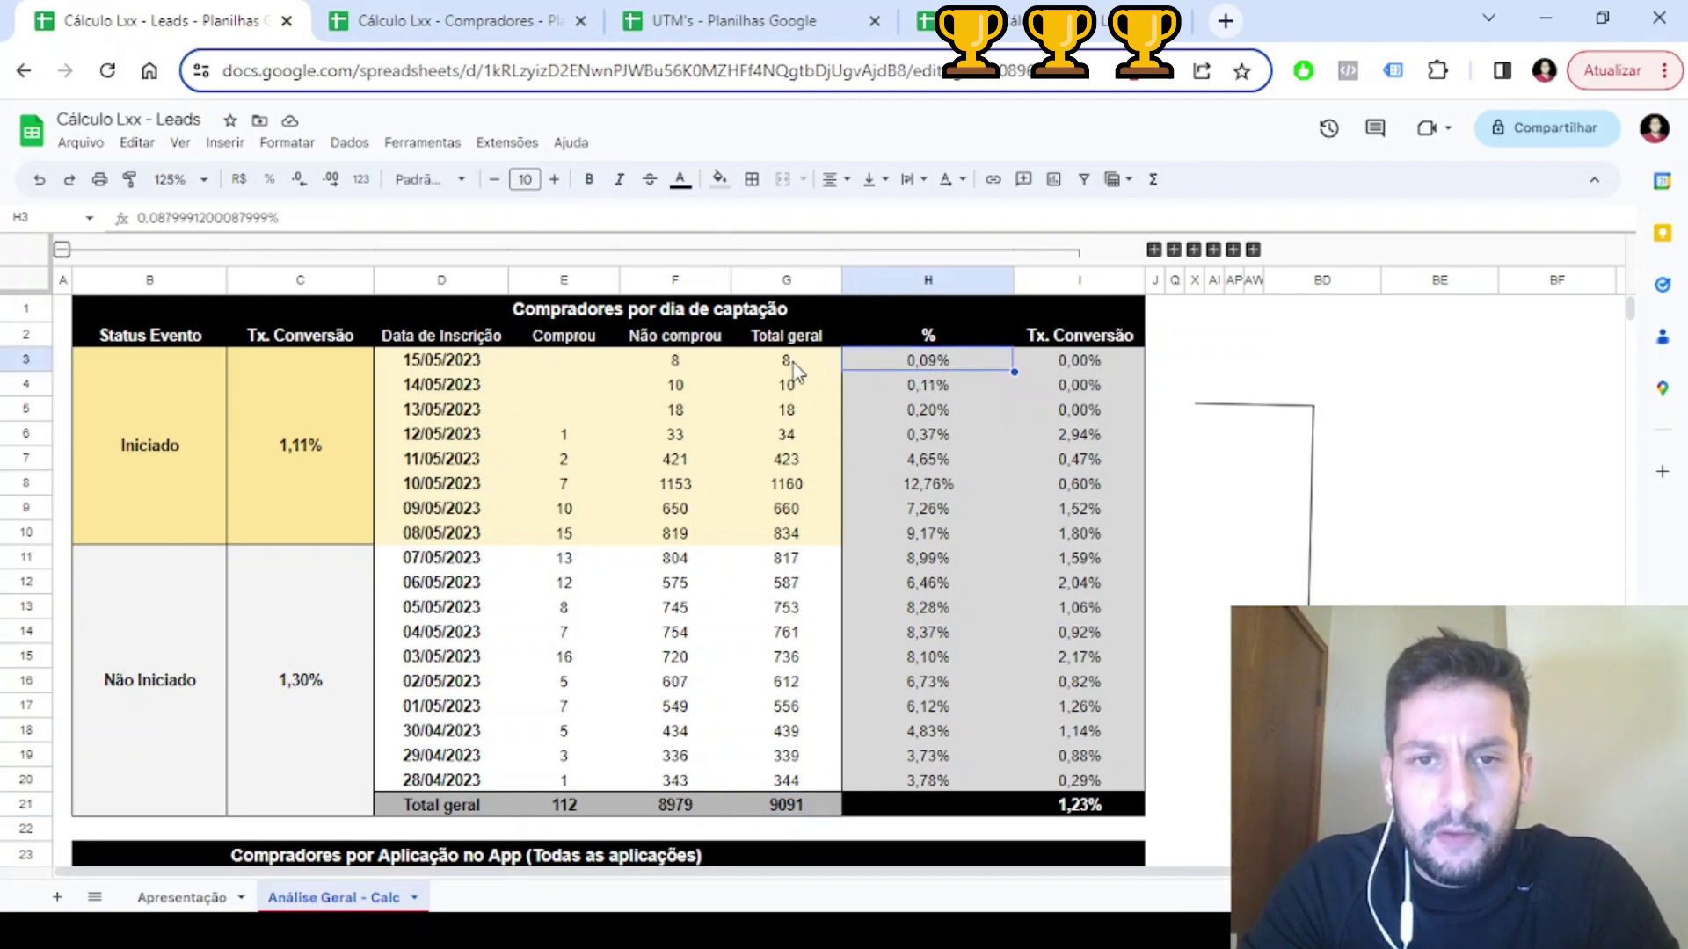
left_click(792, 363)
left_click(925, 360)
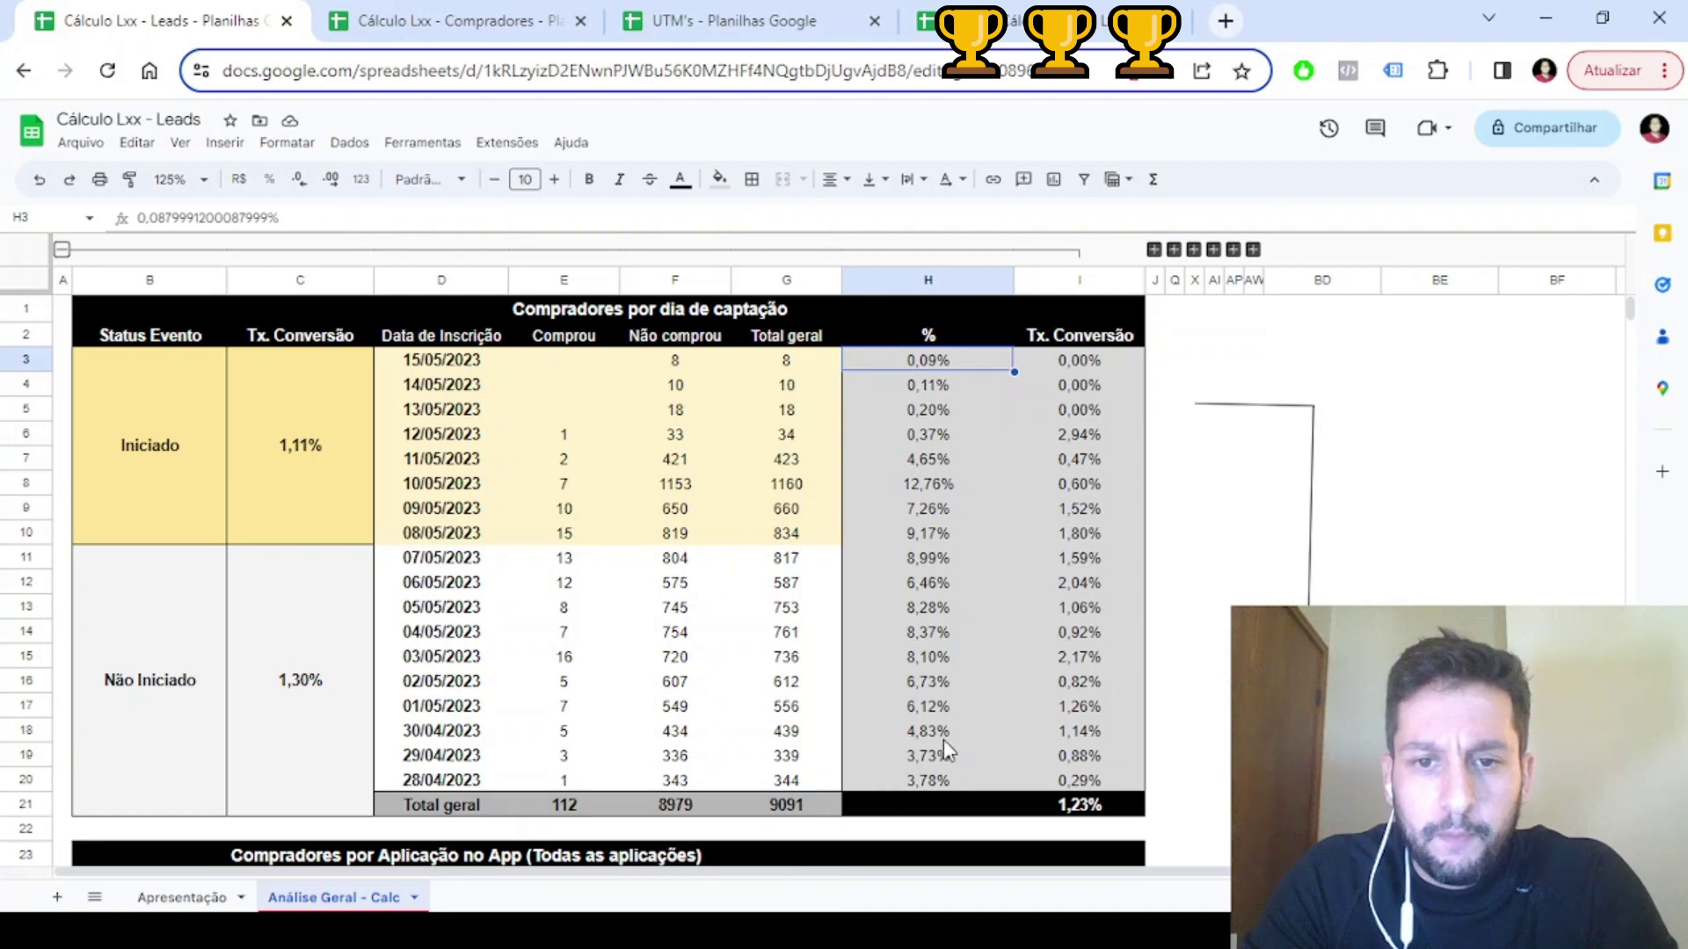
Examine how Tx. Conversão relates to buyers and total leads for 15/05/2023 and 12/05/2023
left_click(1088, 365)
left_click(571, 359)
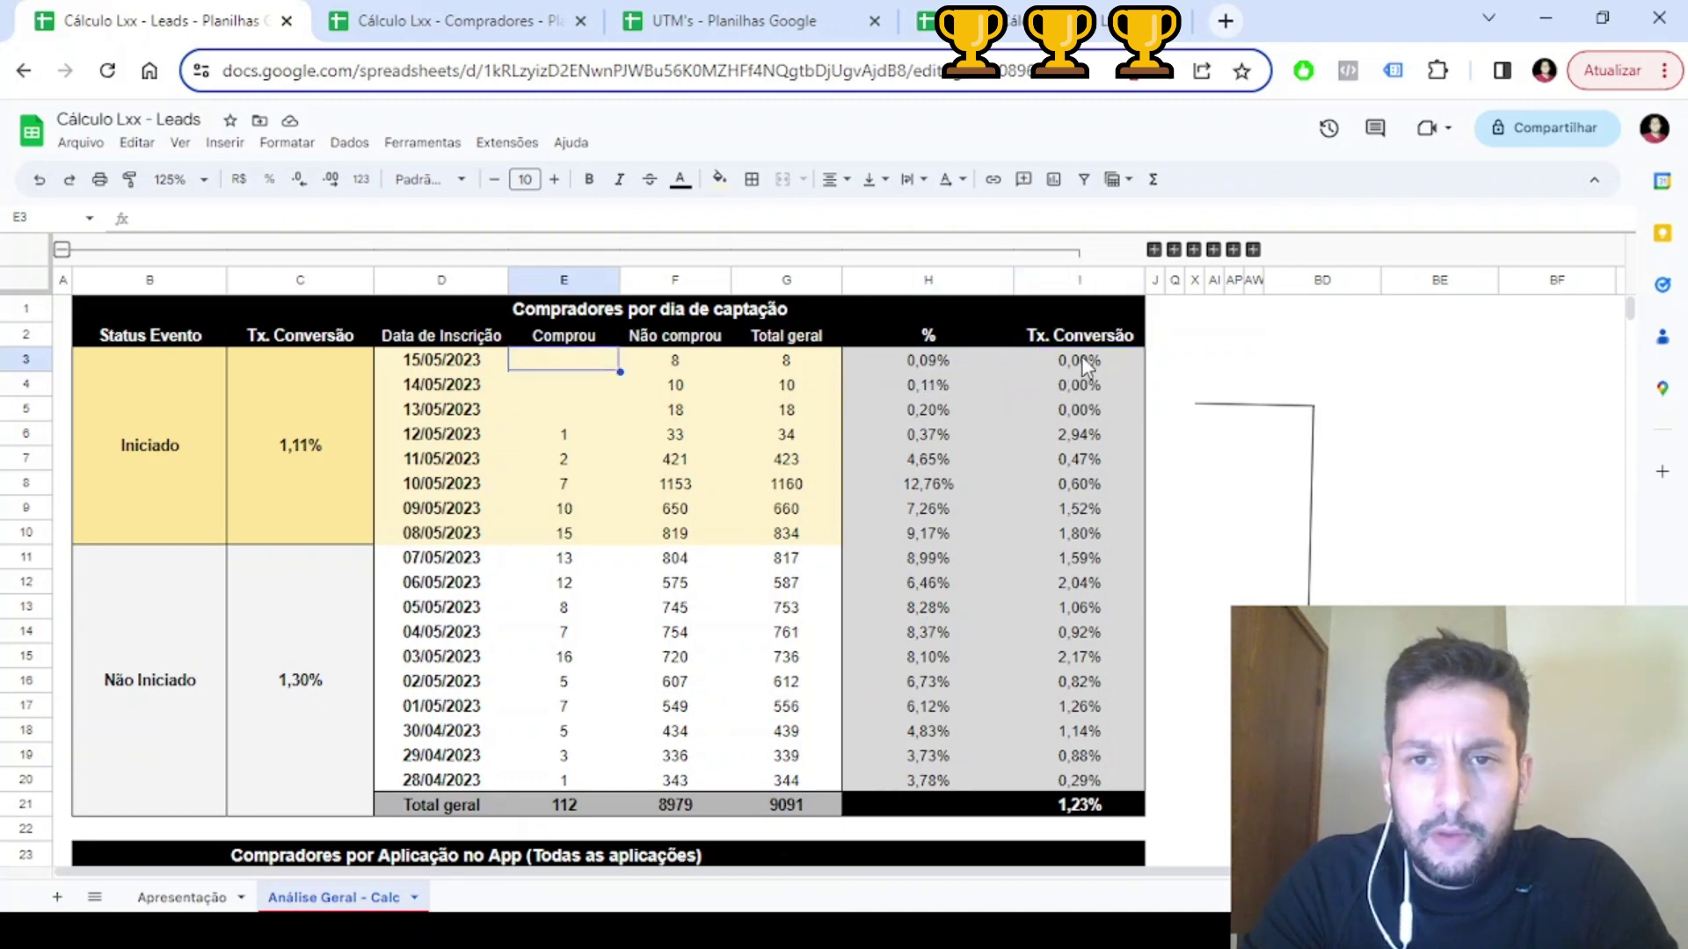
left_click(1083, 358)
left_click(567, 439)
left_click(802, 440)
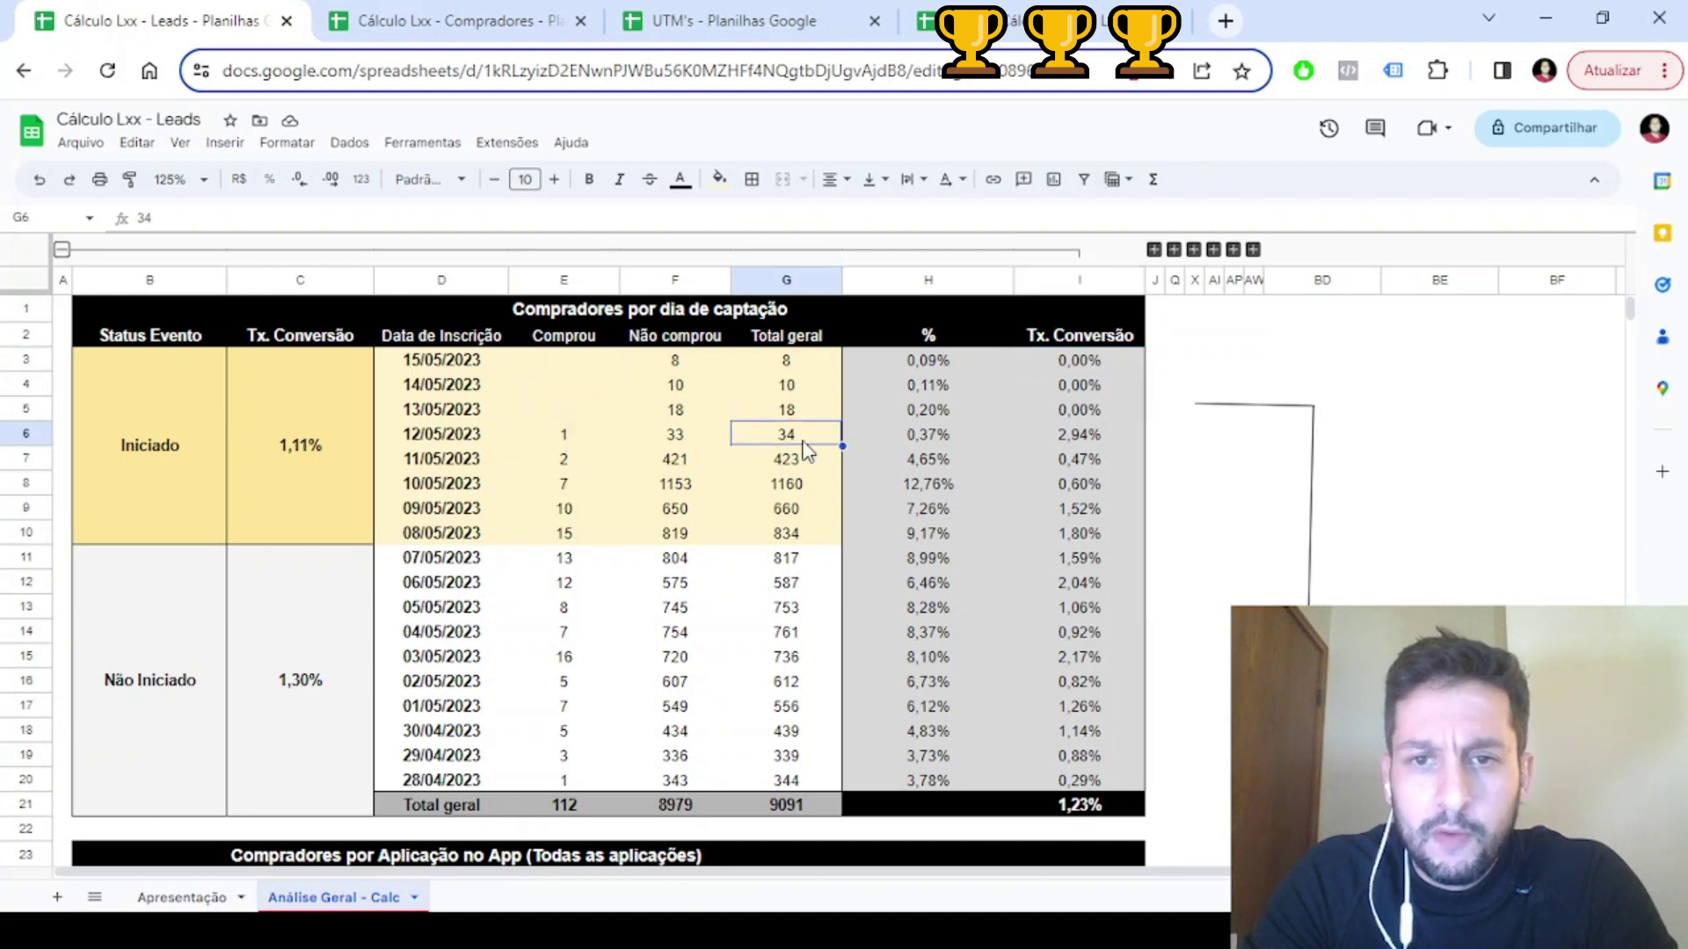
left_click(1085, 436)
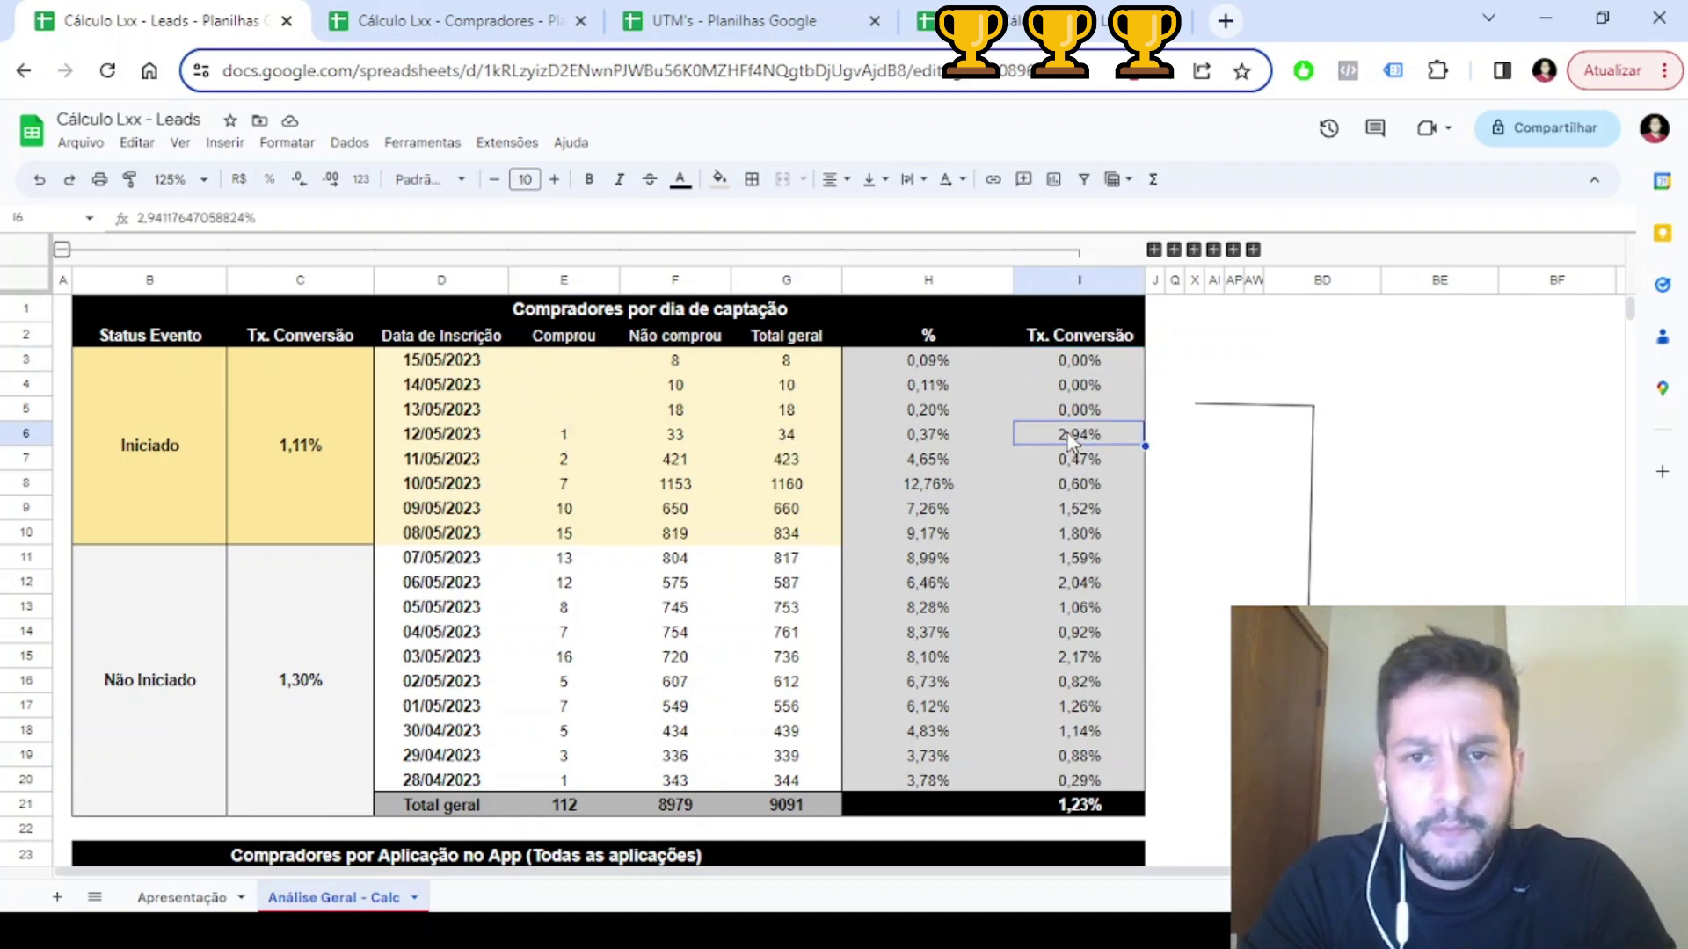
Review the registration dates in the Iniciado and Não Iniciado periods and the Não Iniciado conversion rate
left_click(167, 440)
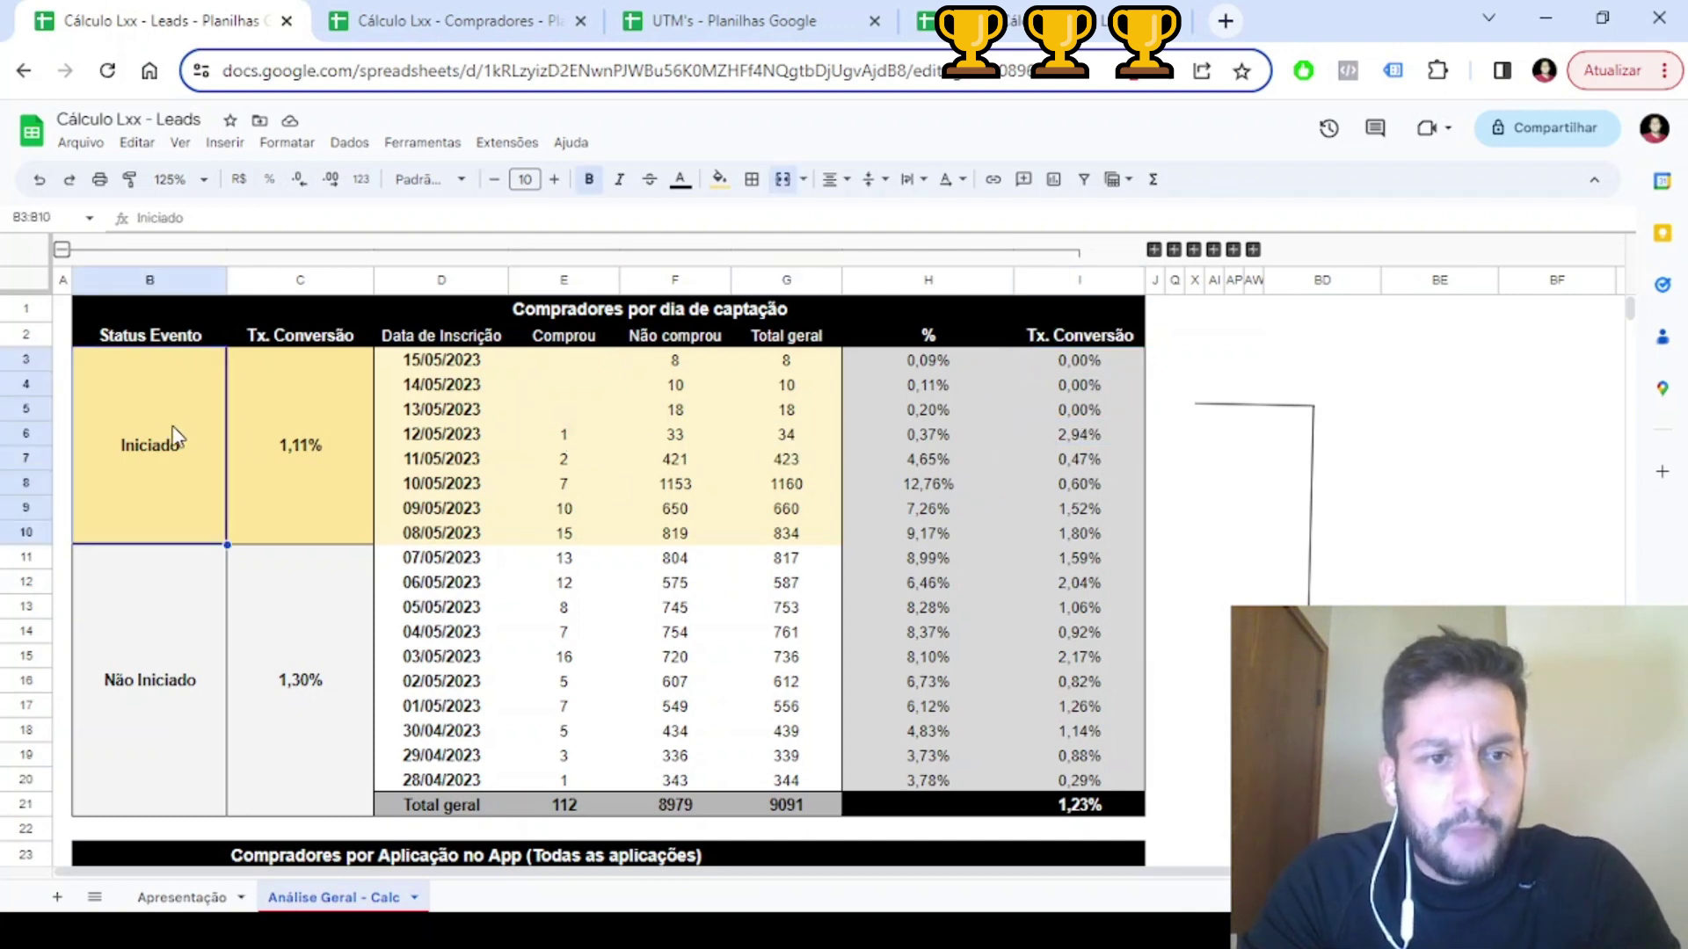
left_click_drag(429, 364, 430, 539)
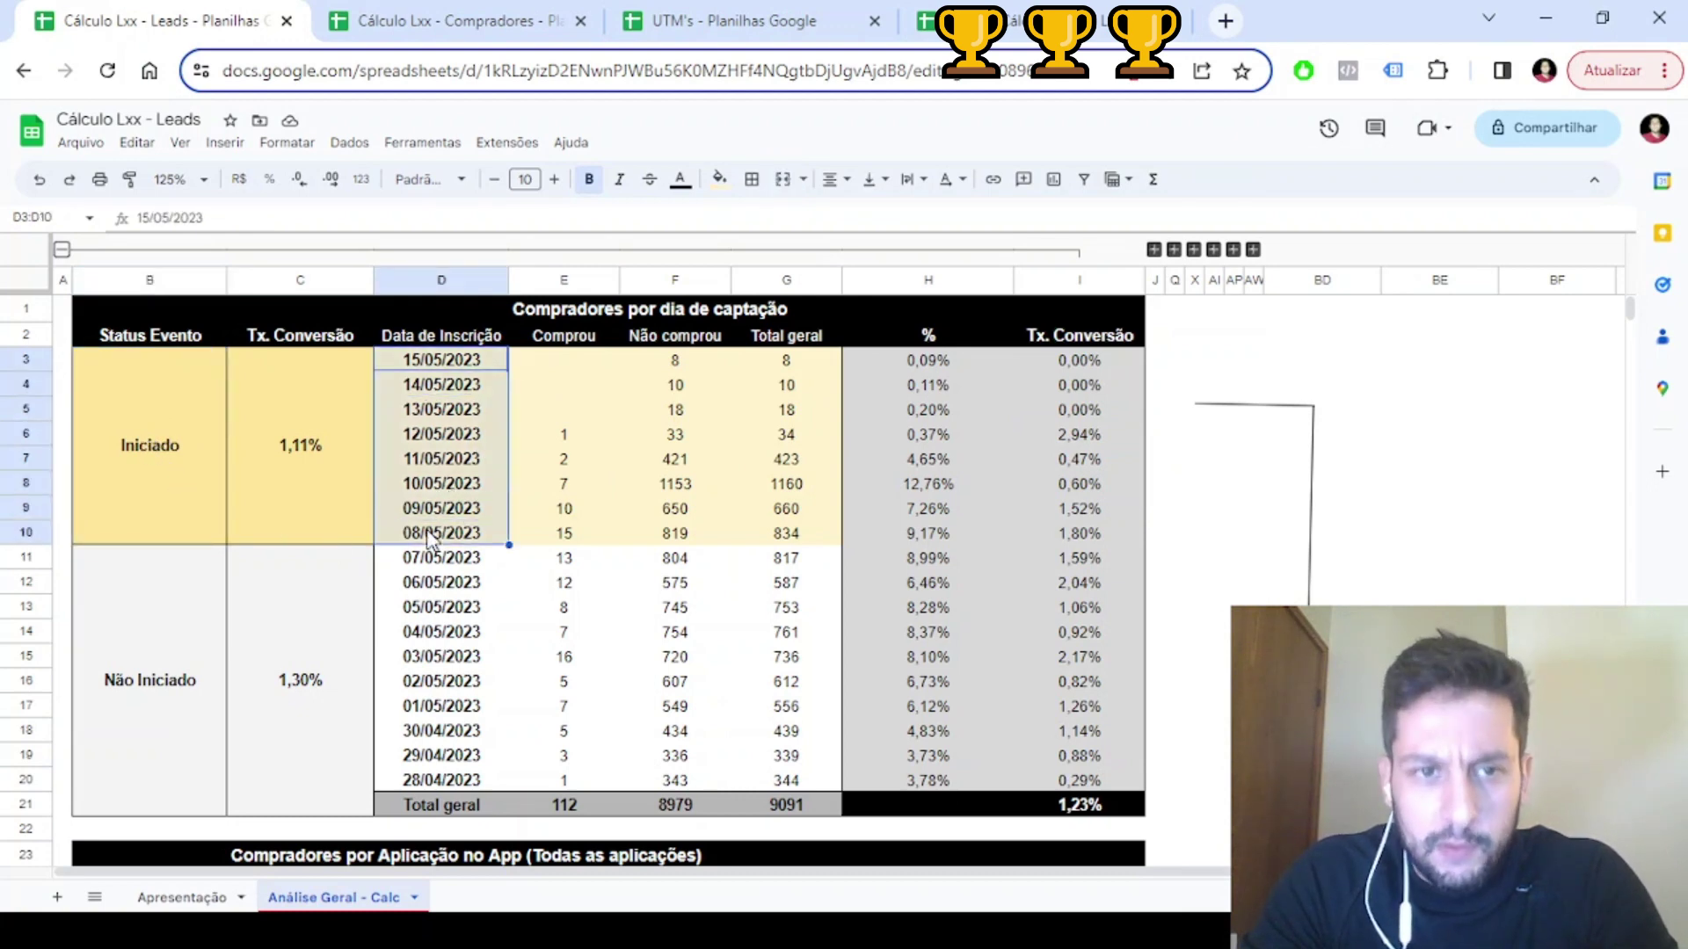
left_click_drag(440, 559, 434, 784)
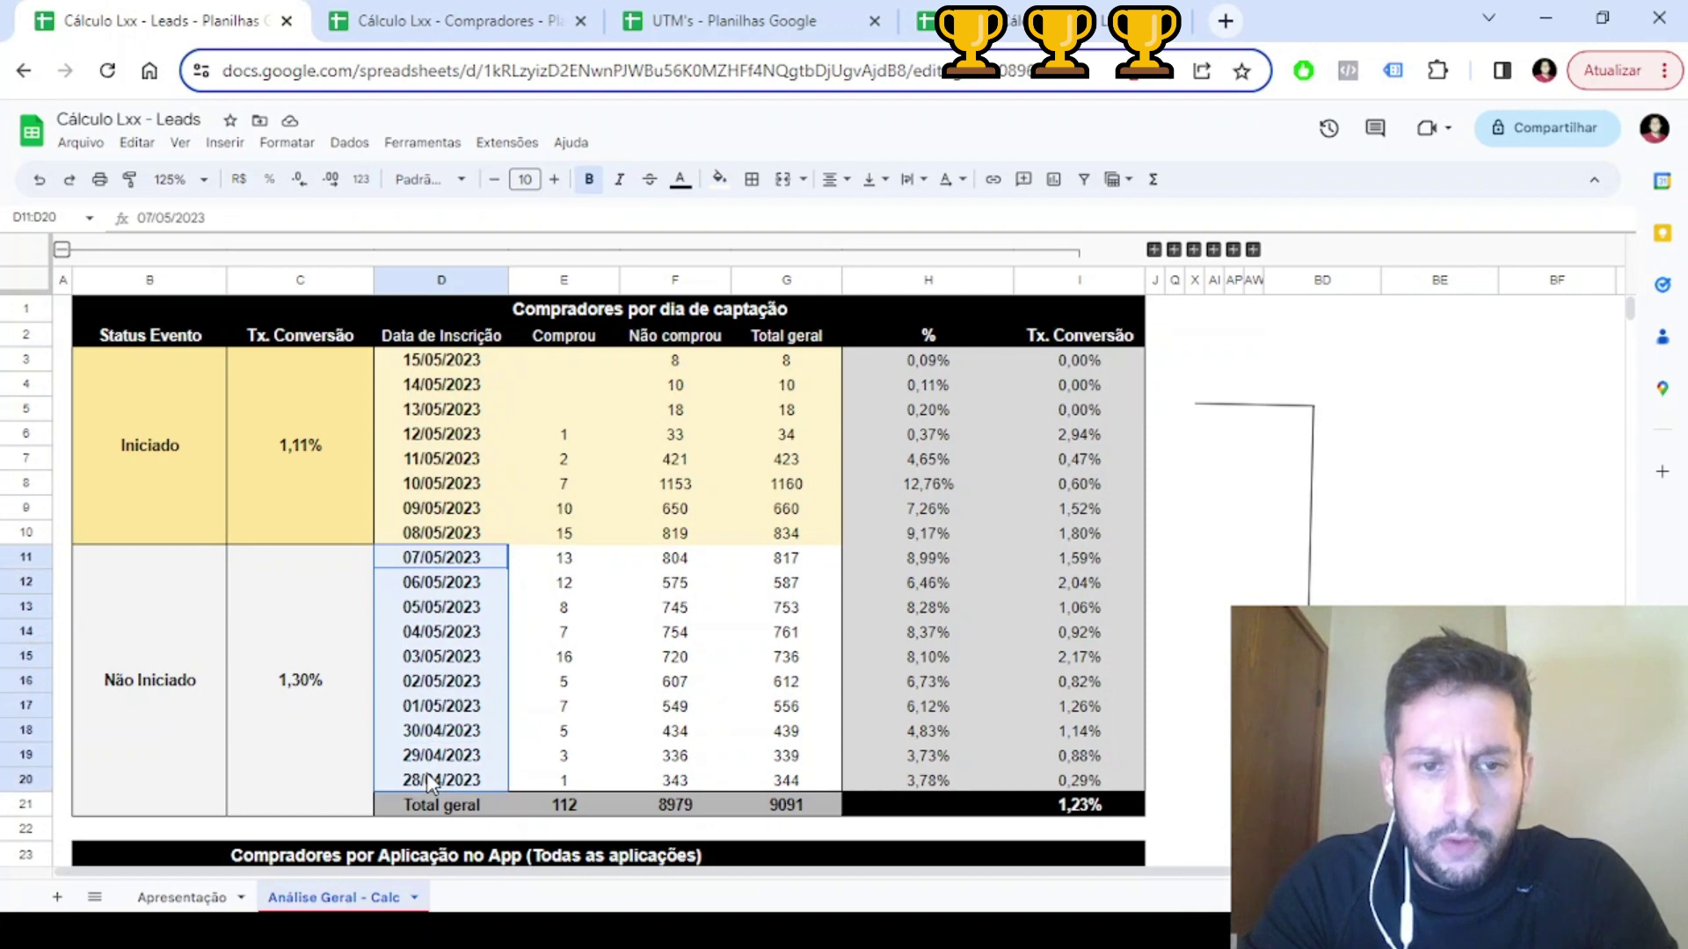
left_click(293, 680)
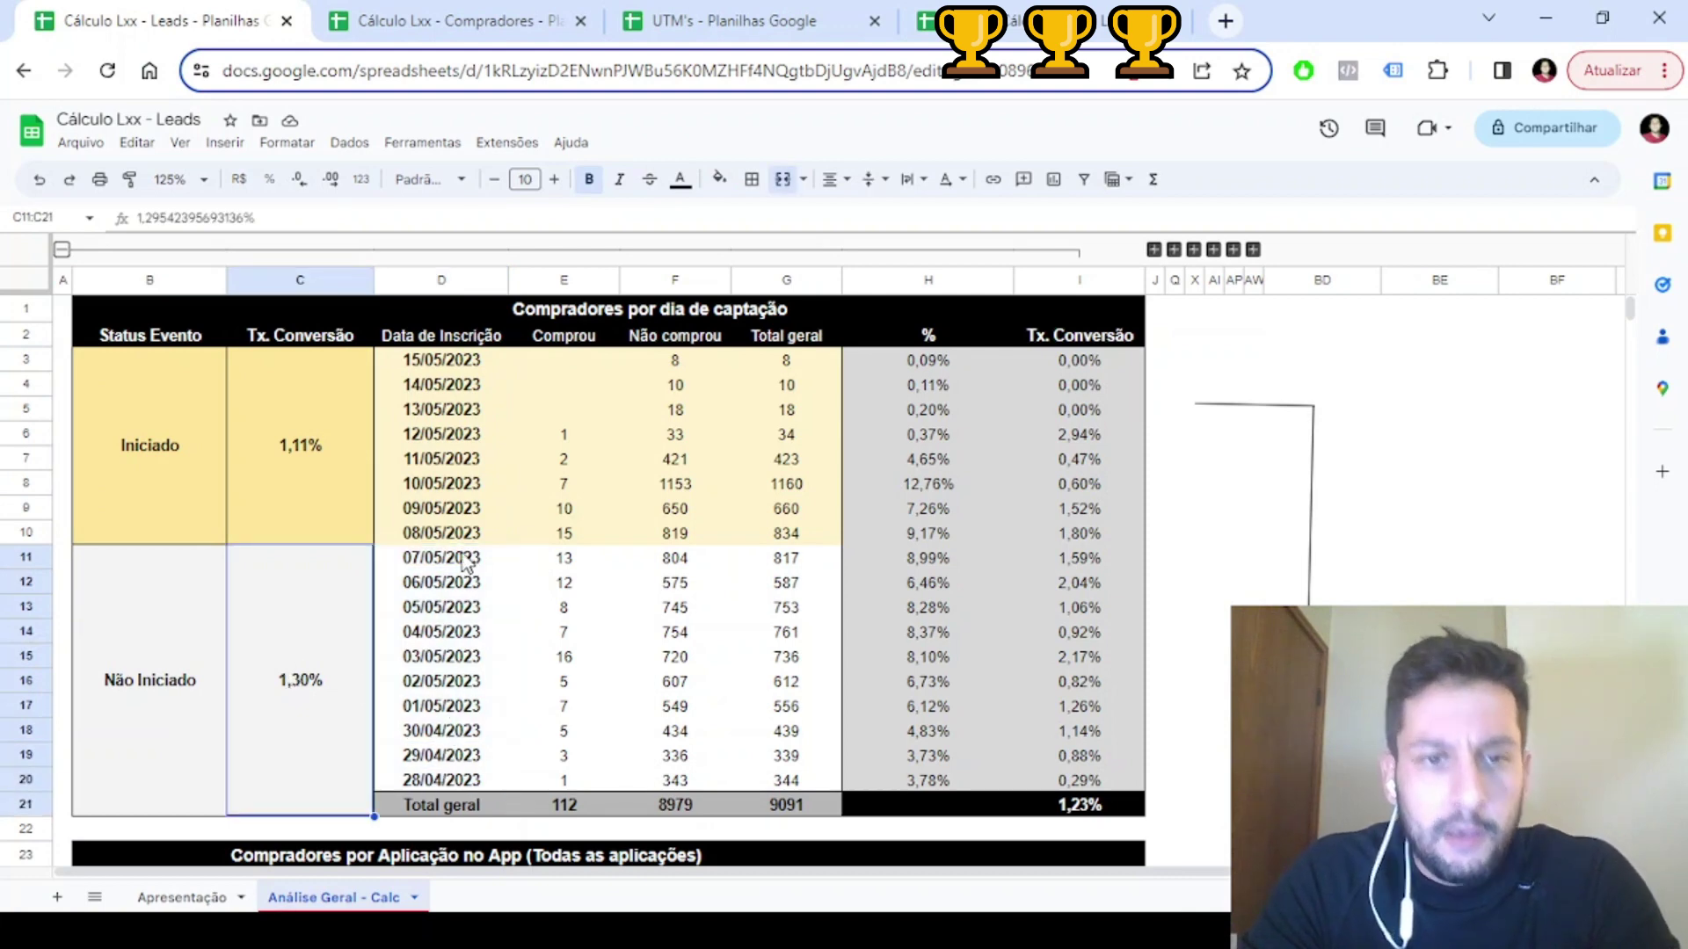
Check the 07/05/2023 registration date and compare the conversion rates of the Iniciado and Não Iniciado periods
left_click(449, 567)
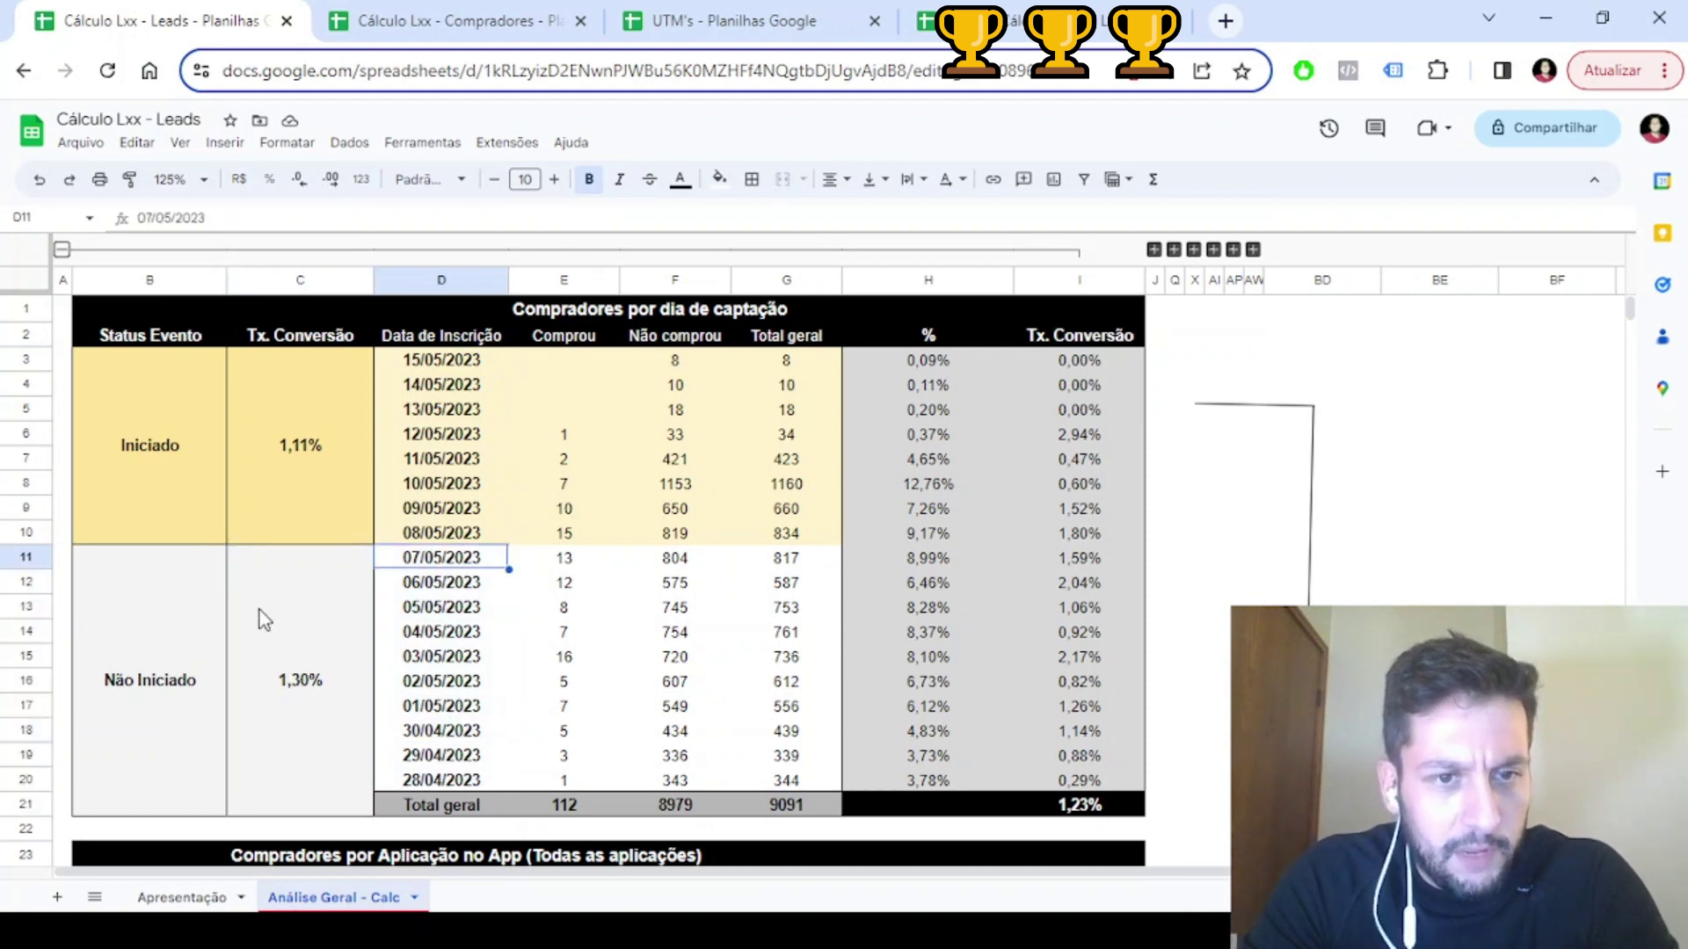
left_click(262, 617)
left_click(295, 524)
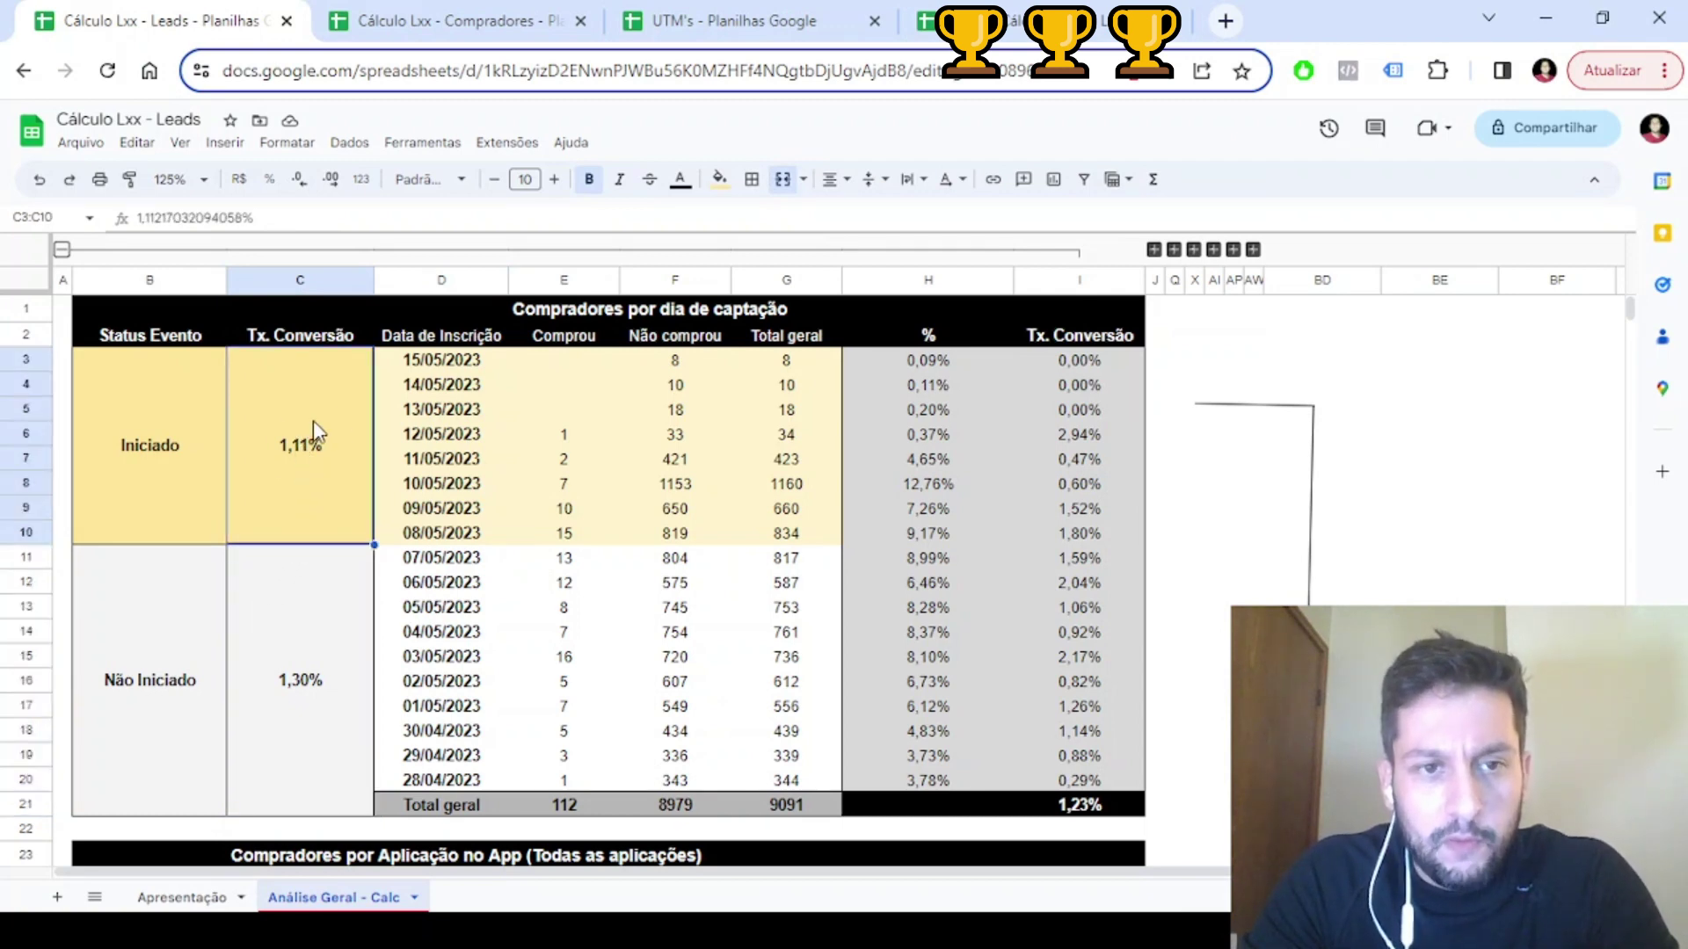
left_click(314, 647)
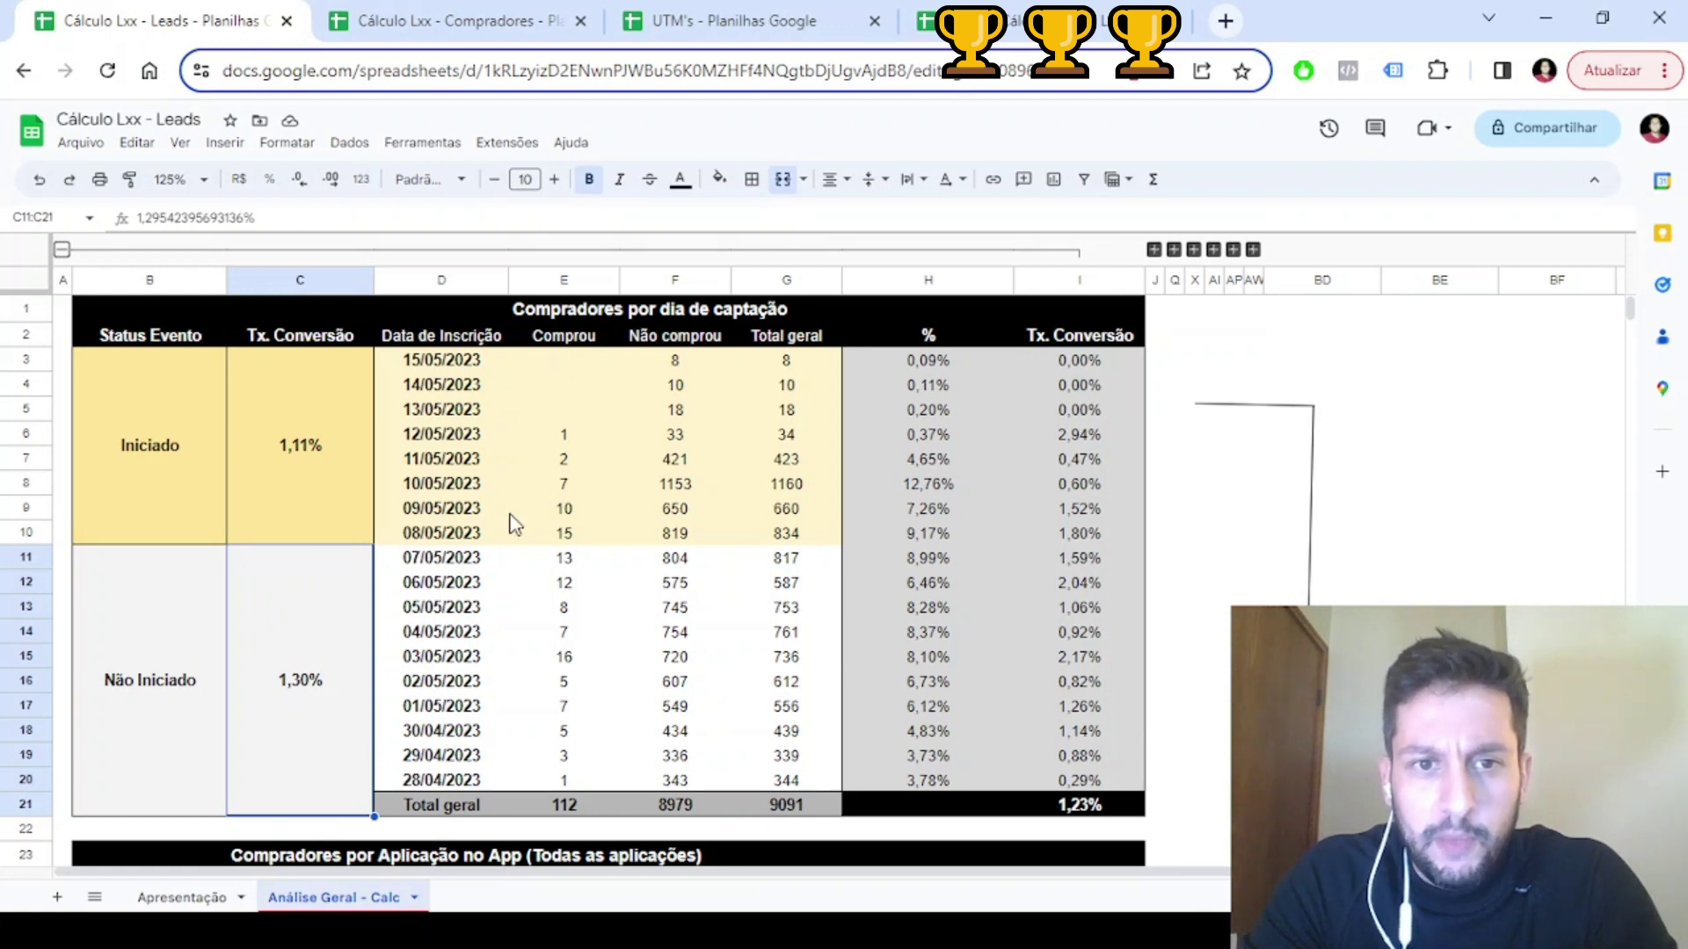
Review the buyer counts, totals and % values for 12/05/2023 through 08/05/2023 within the Iniciado block
left_click_drag(563, 440, 778, 538)
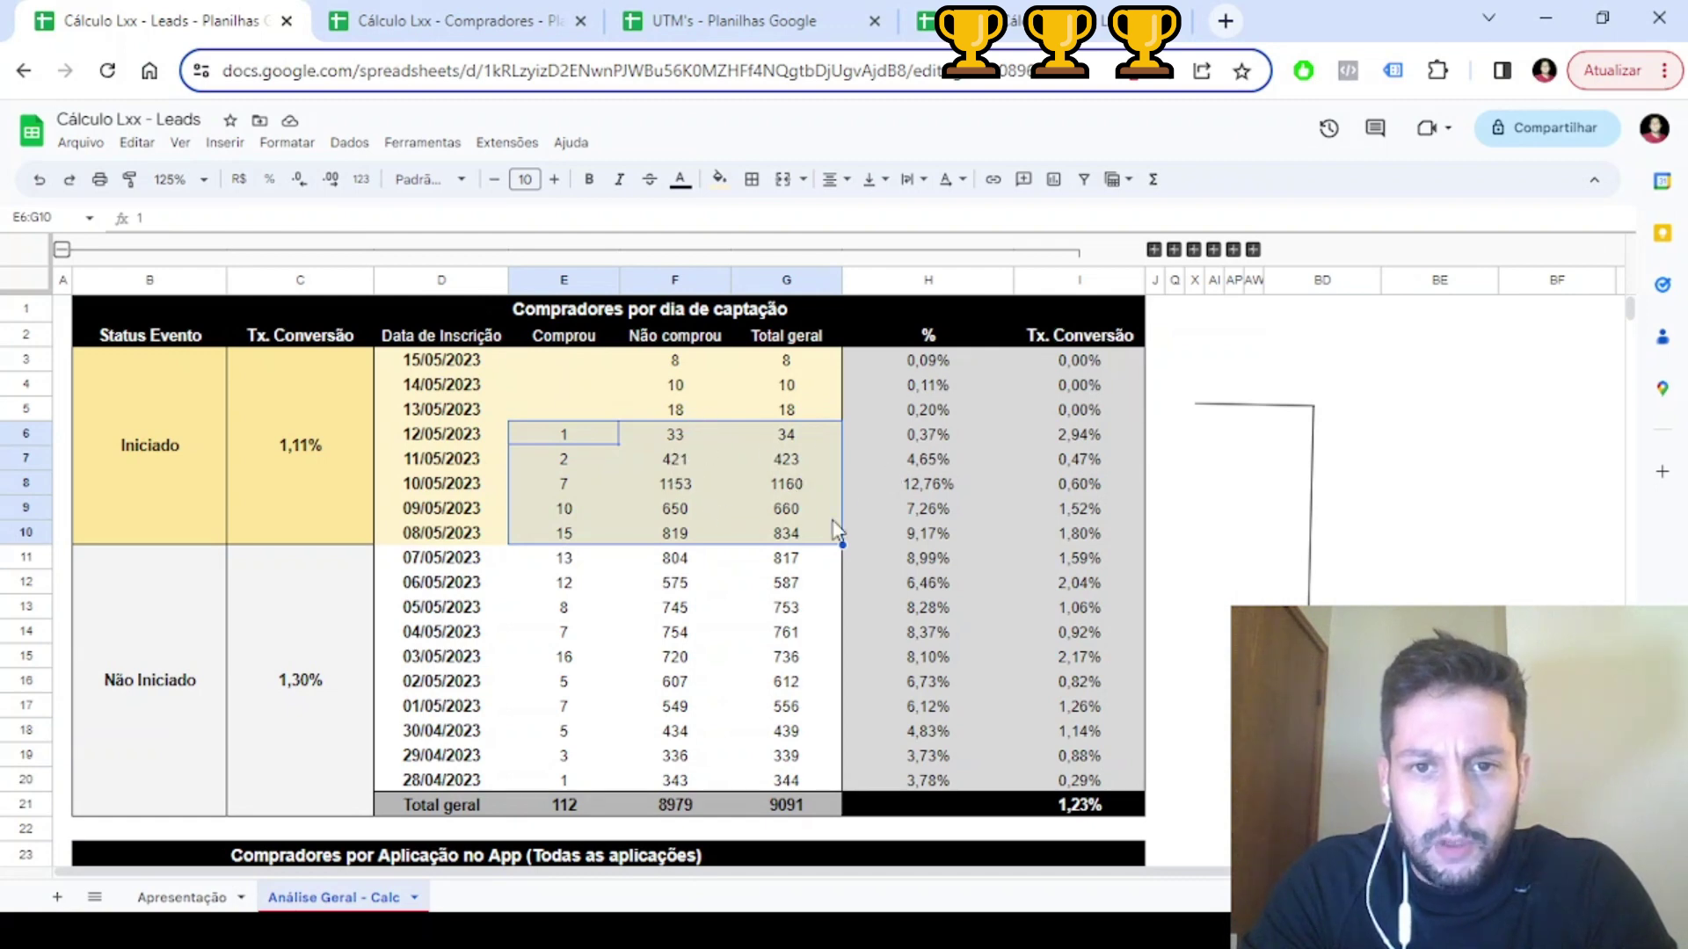
left_click_drag(930, 437, 937, 538)
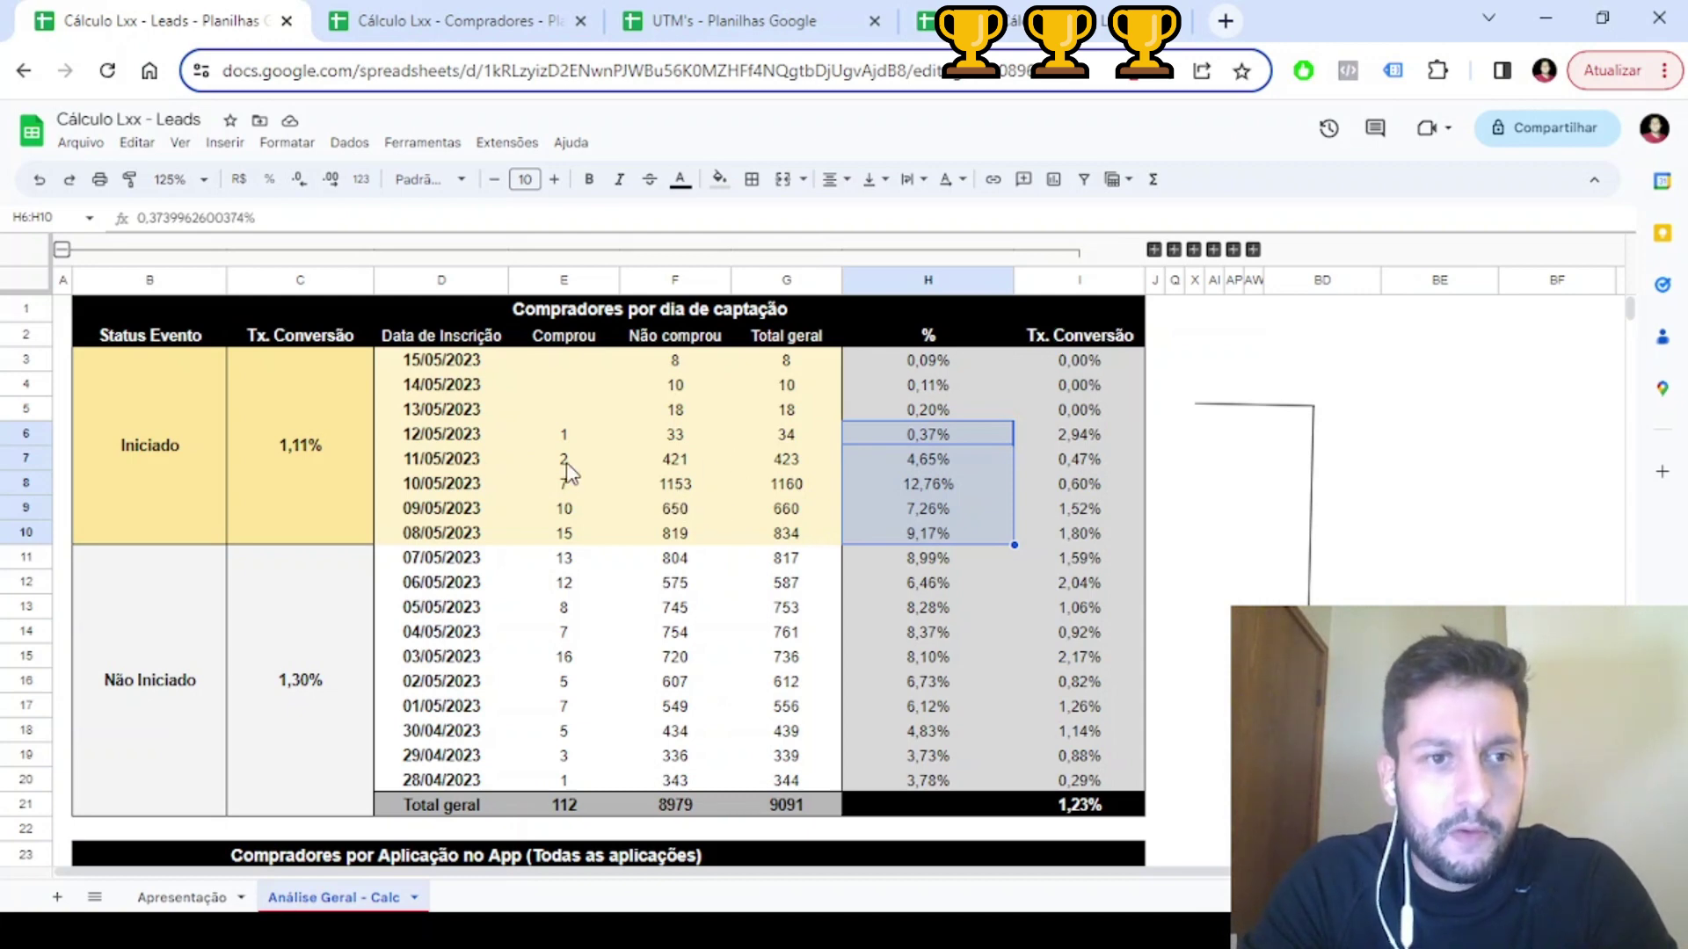
left_click_drag(170, 459, 1046, 448)
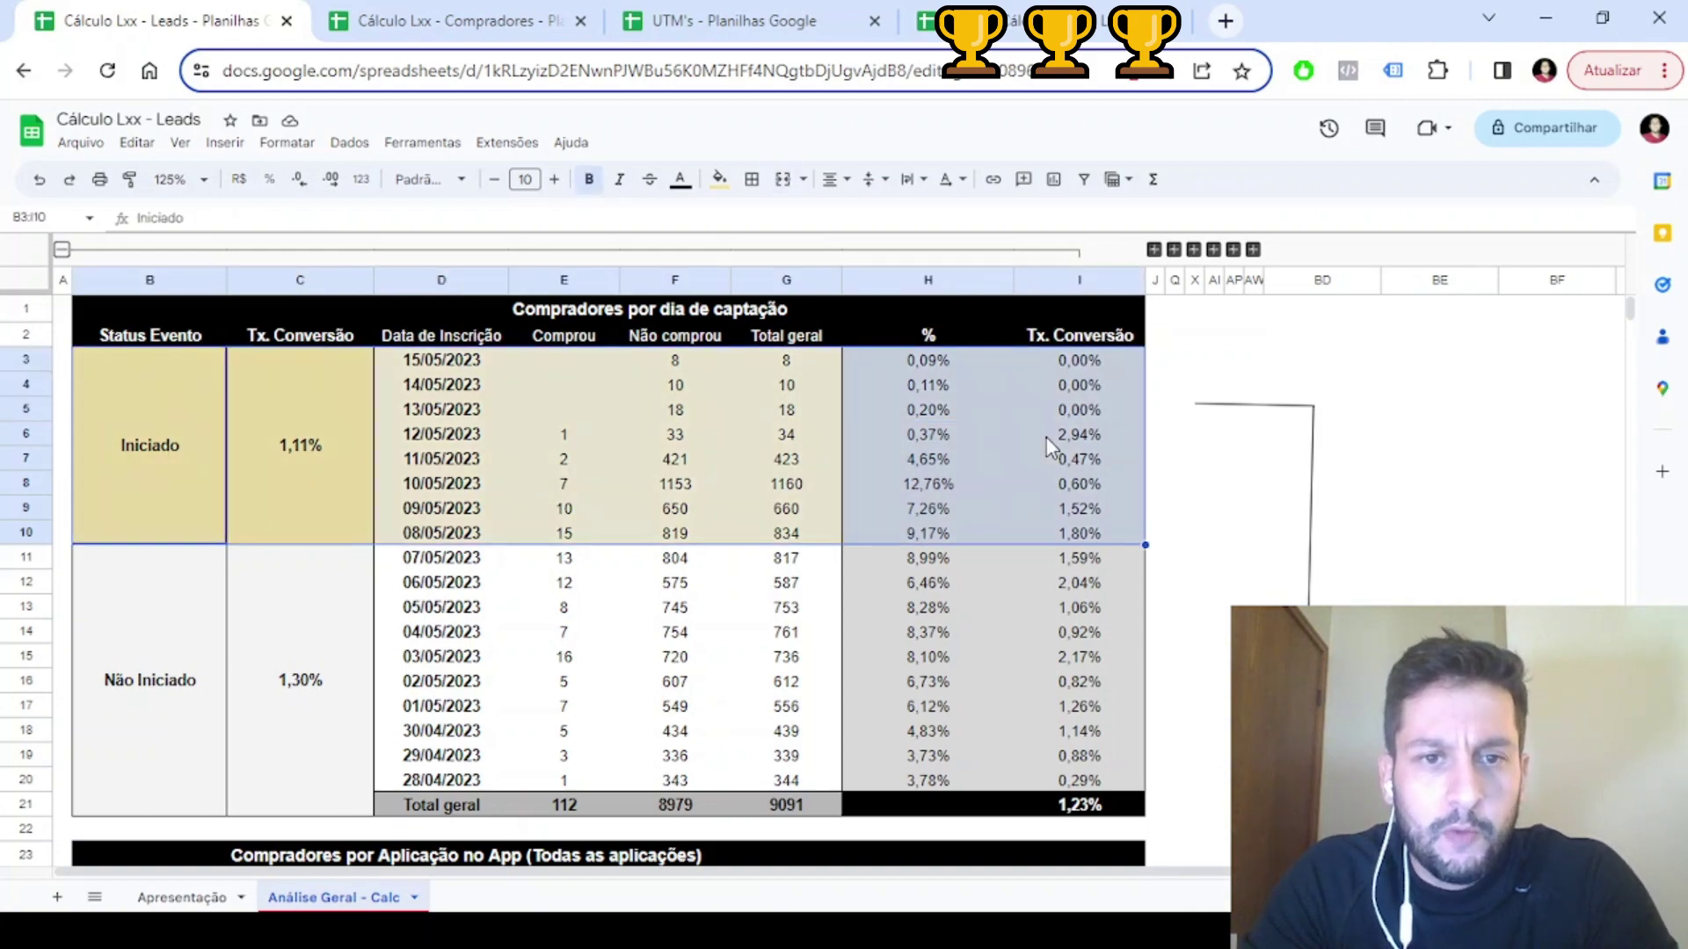
Examine the Compradores por Aplicação no App (Todas as aplicações) table, comparing its Total geral with all leads and % Aplicou
scroll(442, 479, "down", 5)
scroll(442, 480, "up", 2)
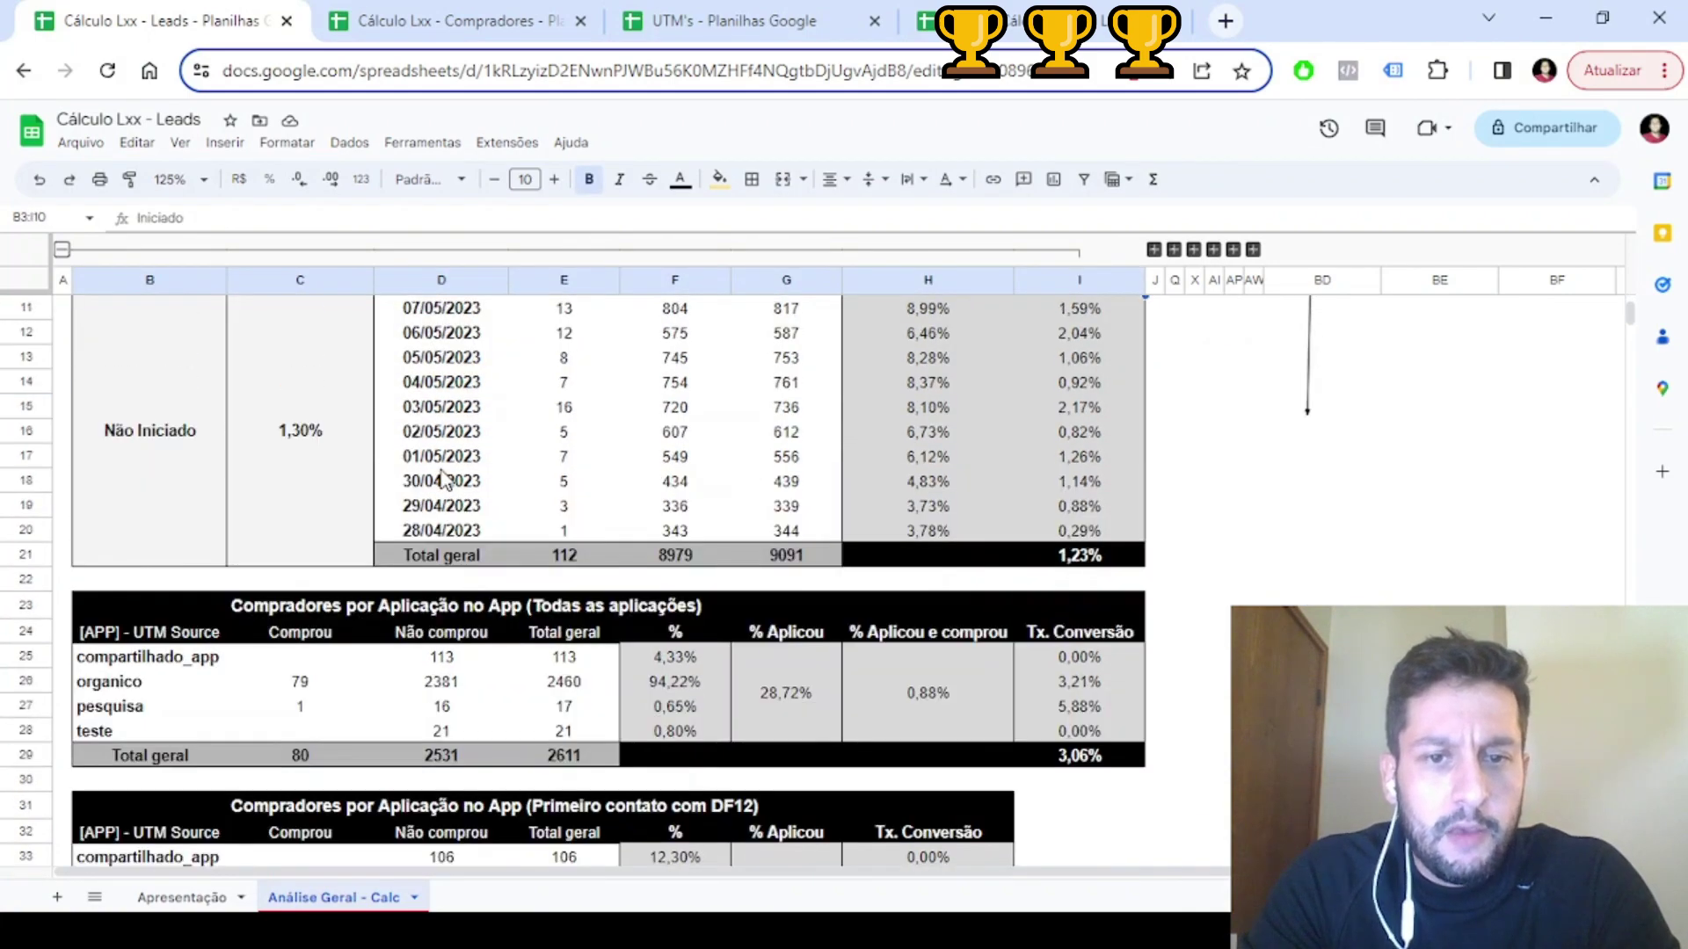
scroll(442, 479, "up", 1)
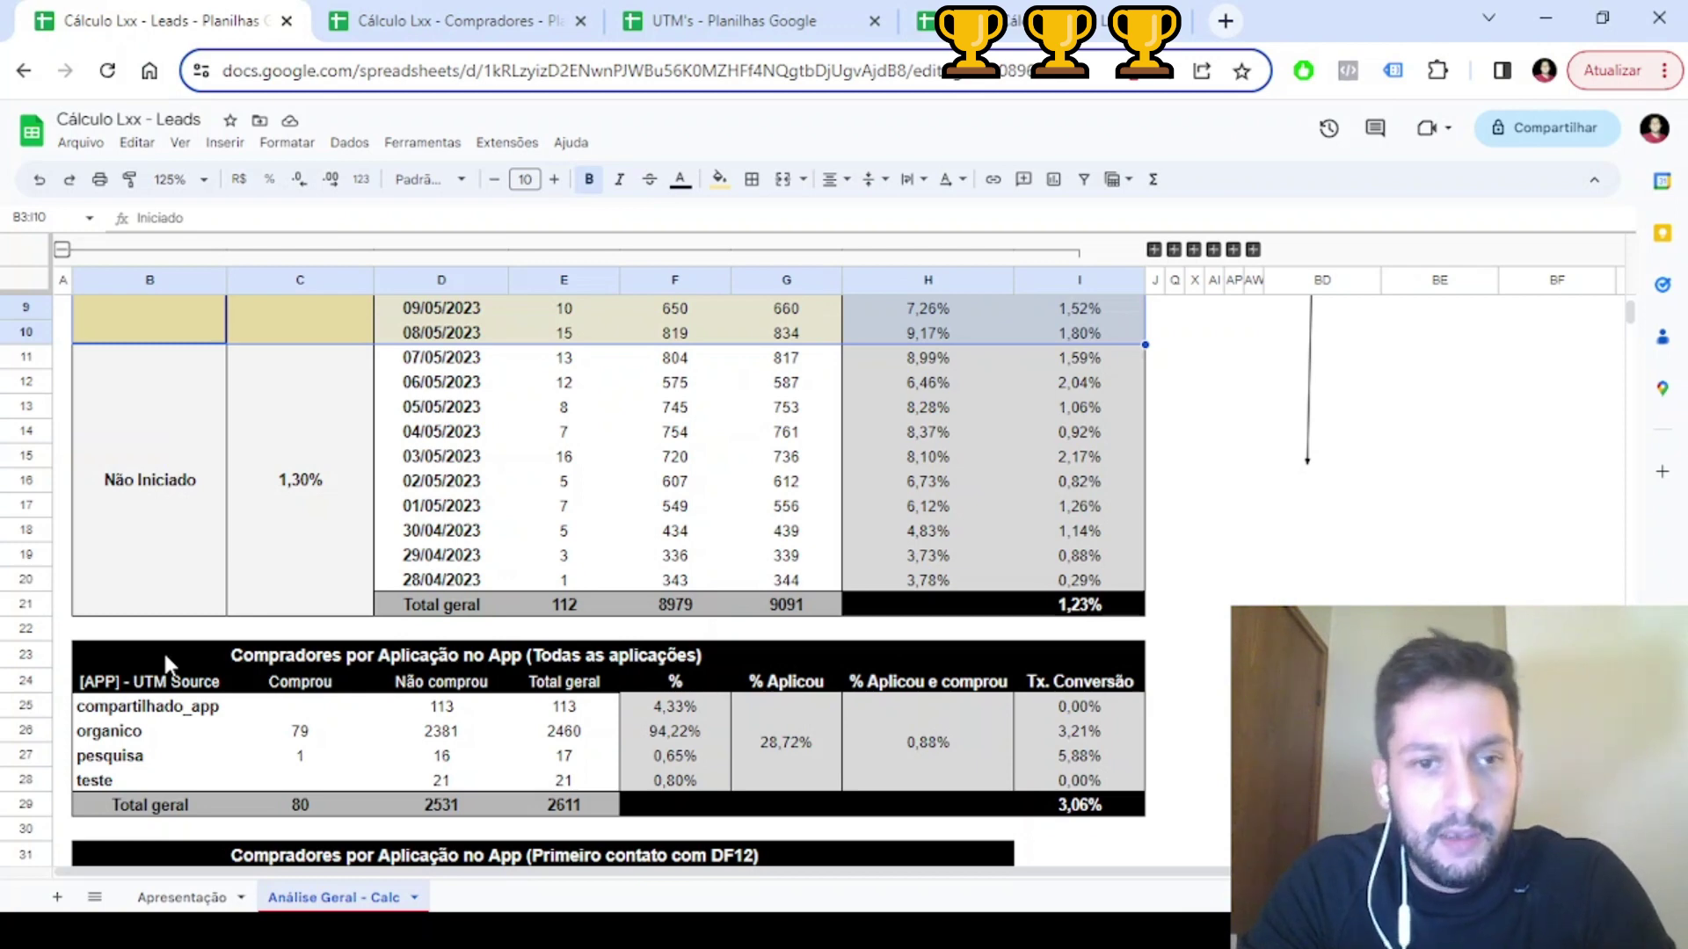
left_click_drag(161, 651, 1037, 778)
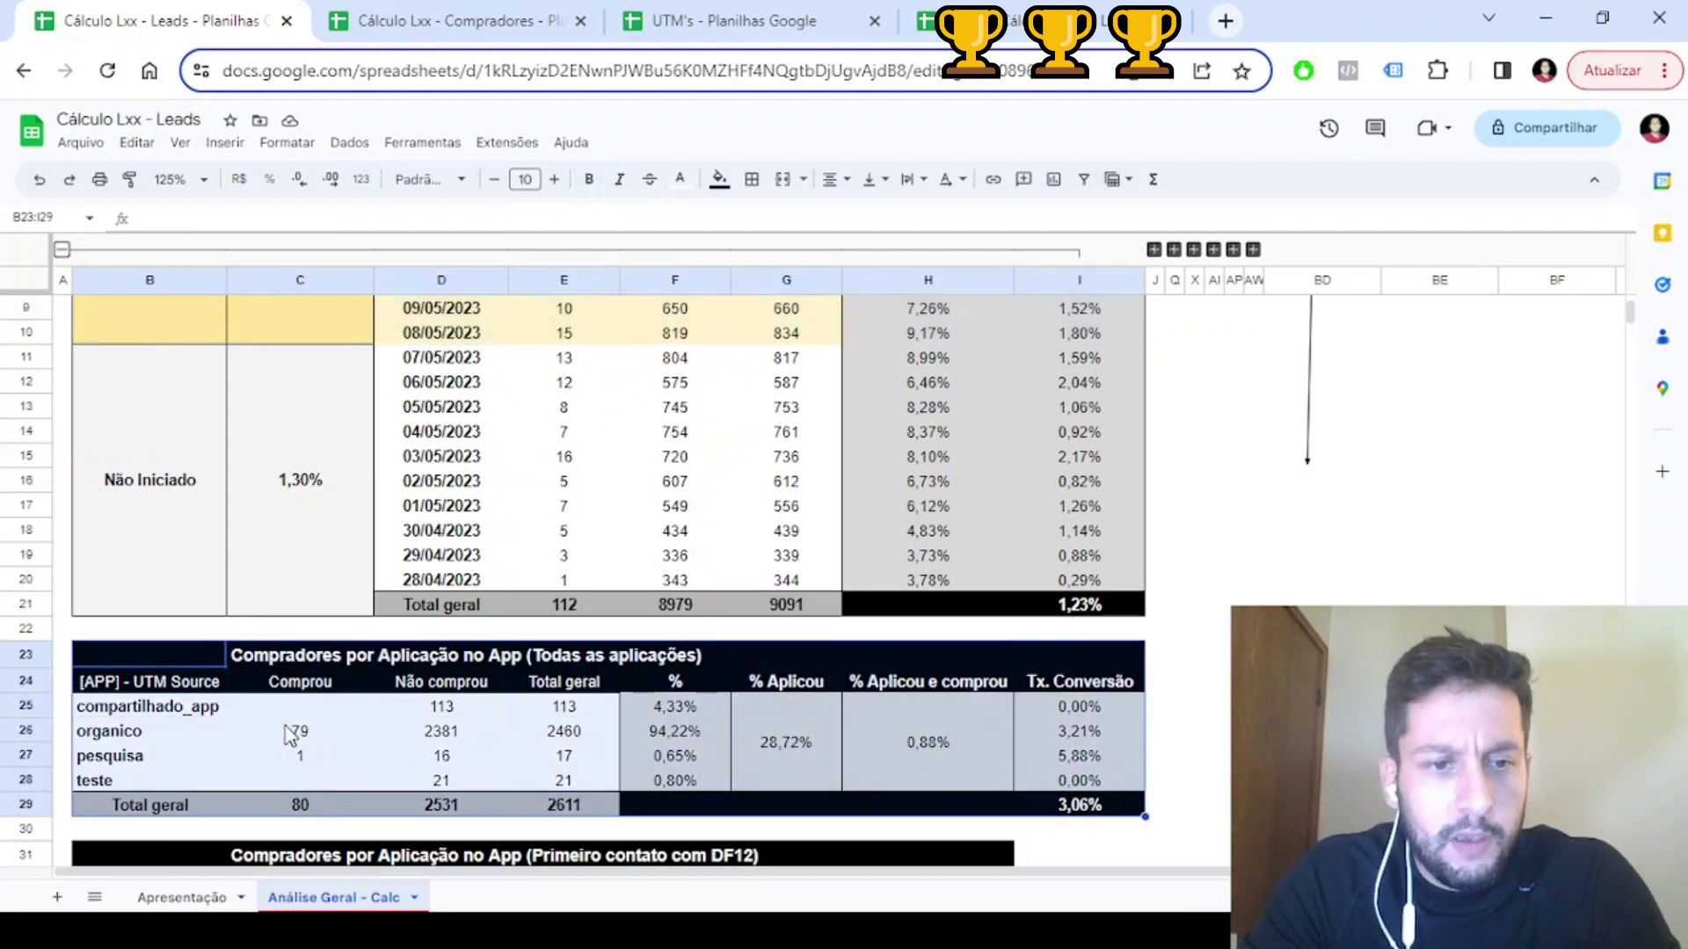
left_click(292, 732)
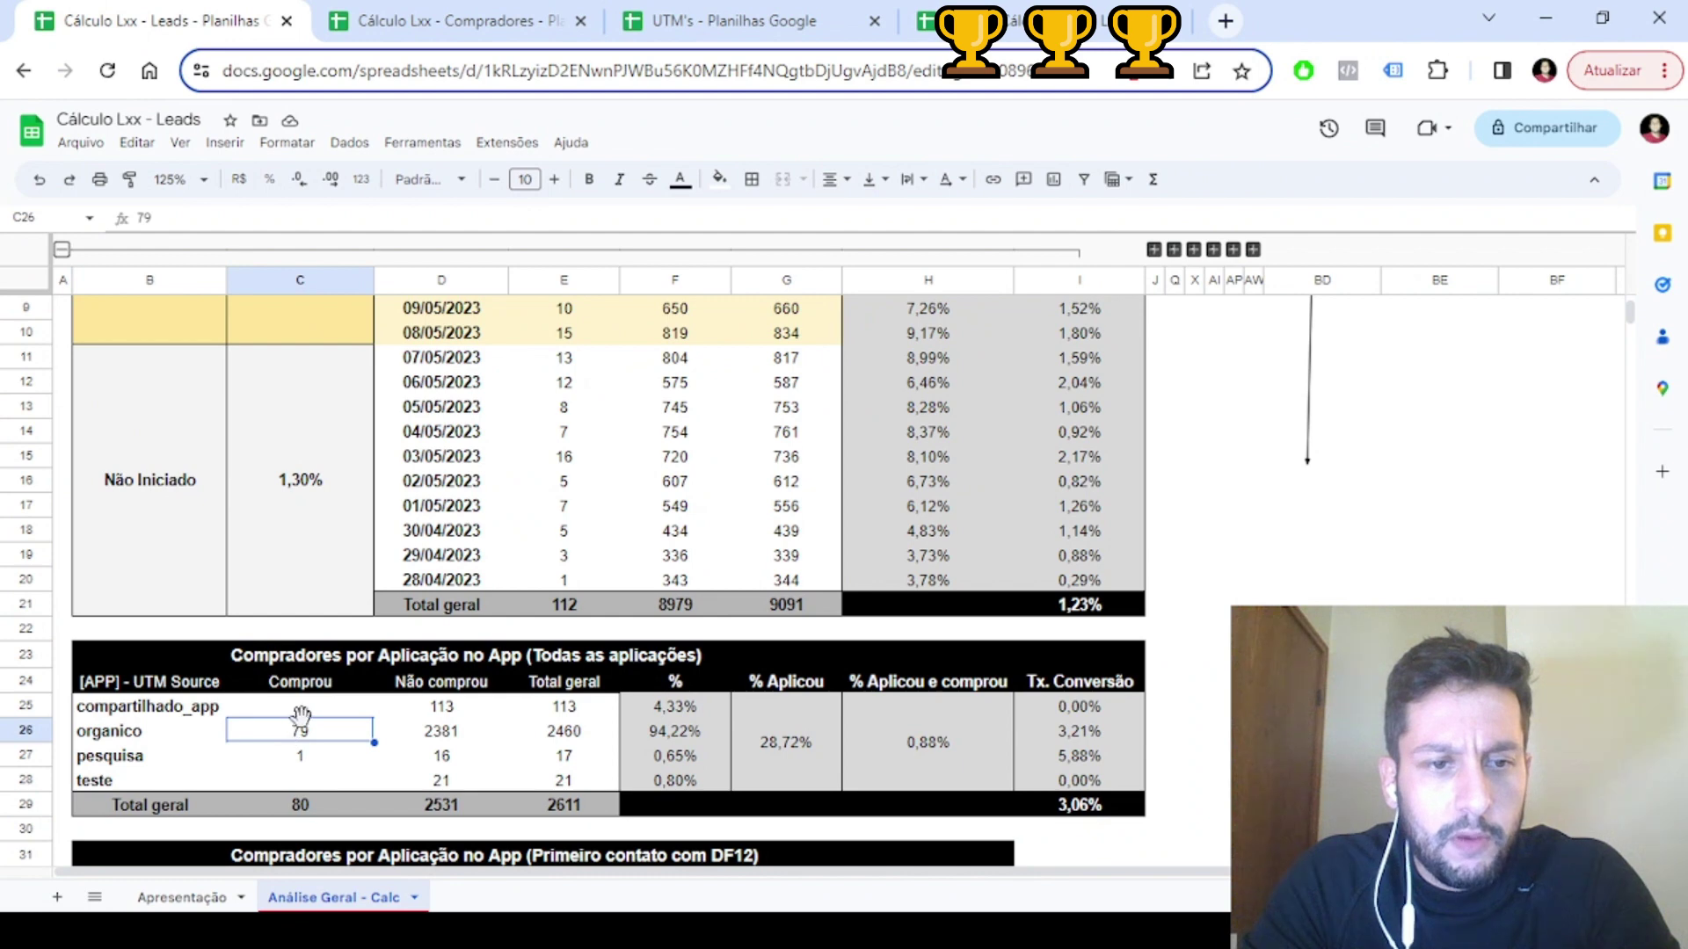
left_click(571, 804)
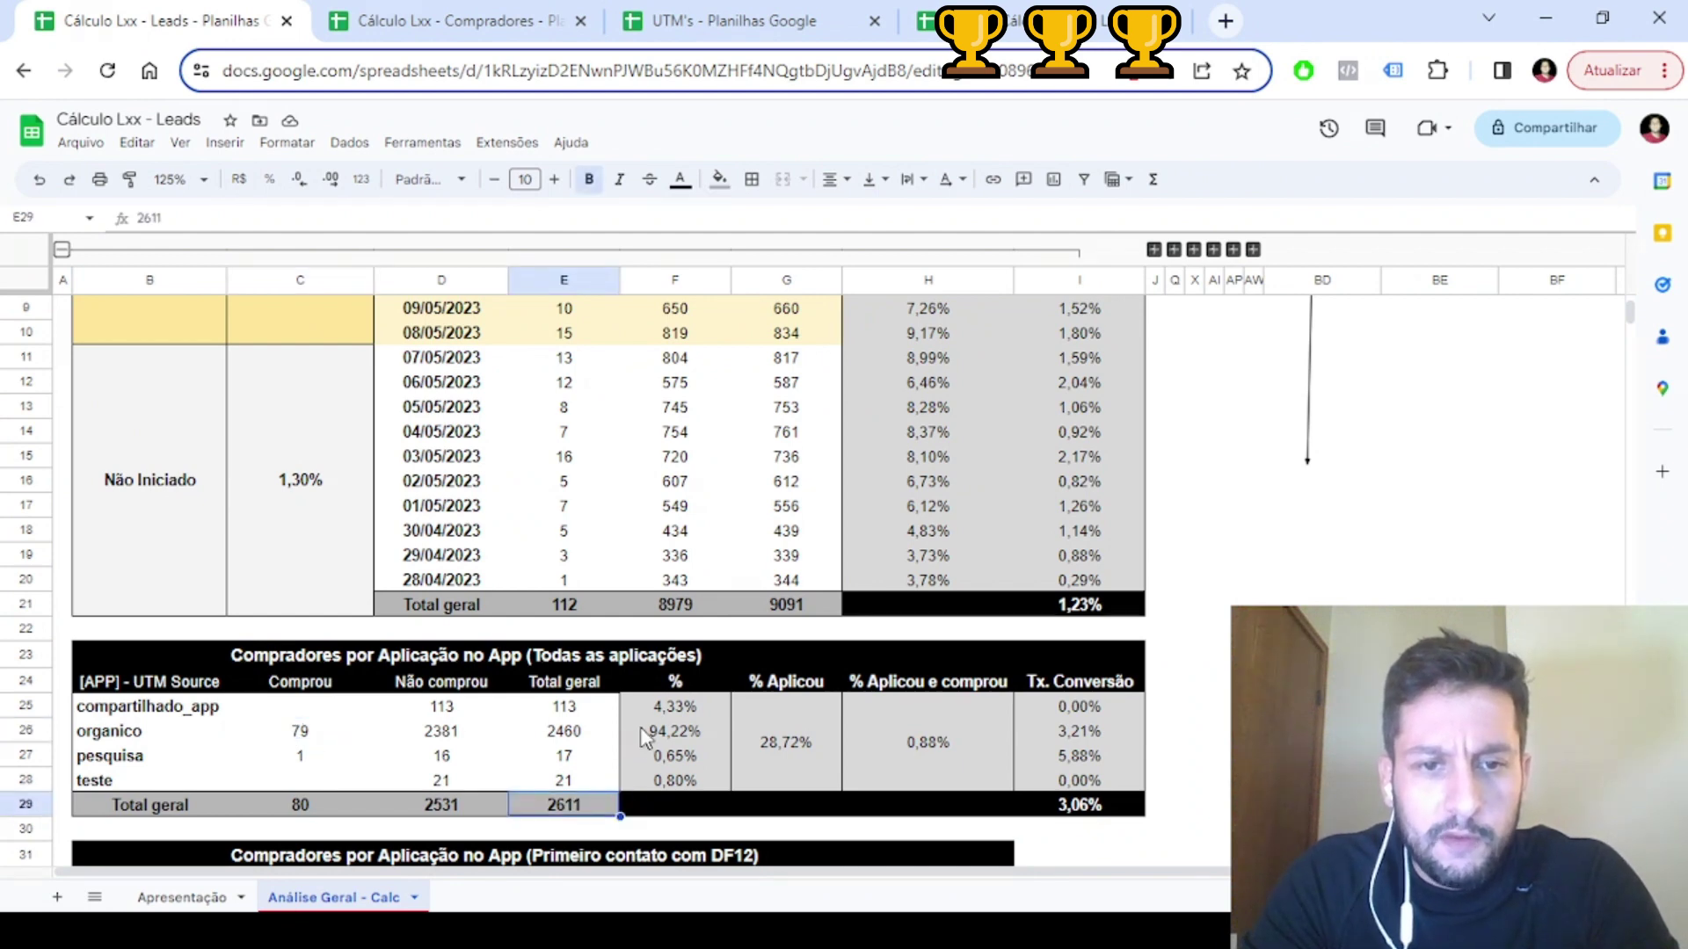
left_click(788, 607)
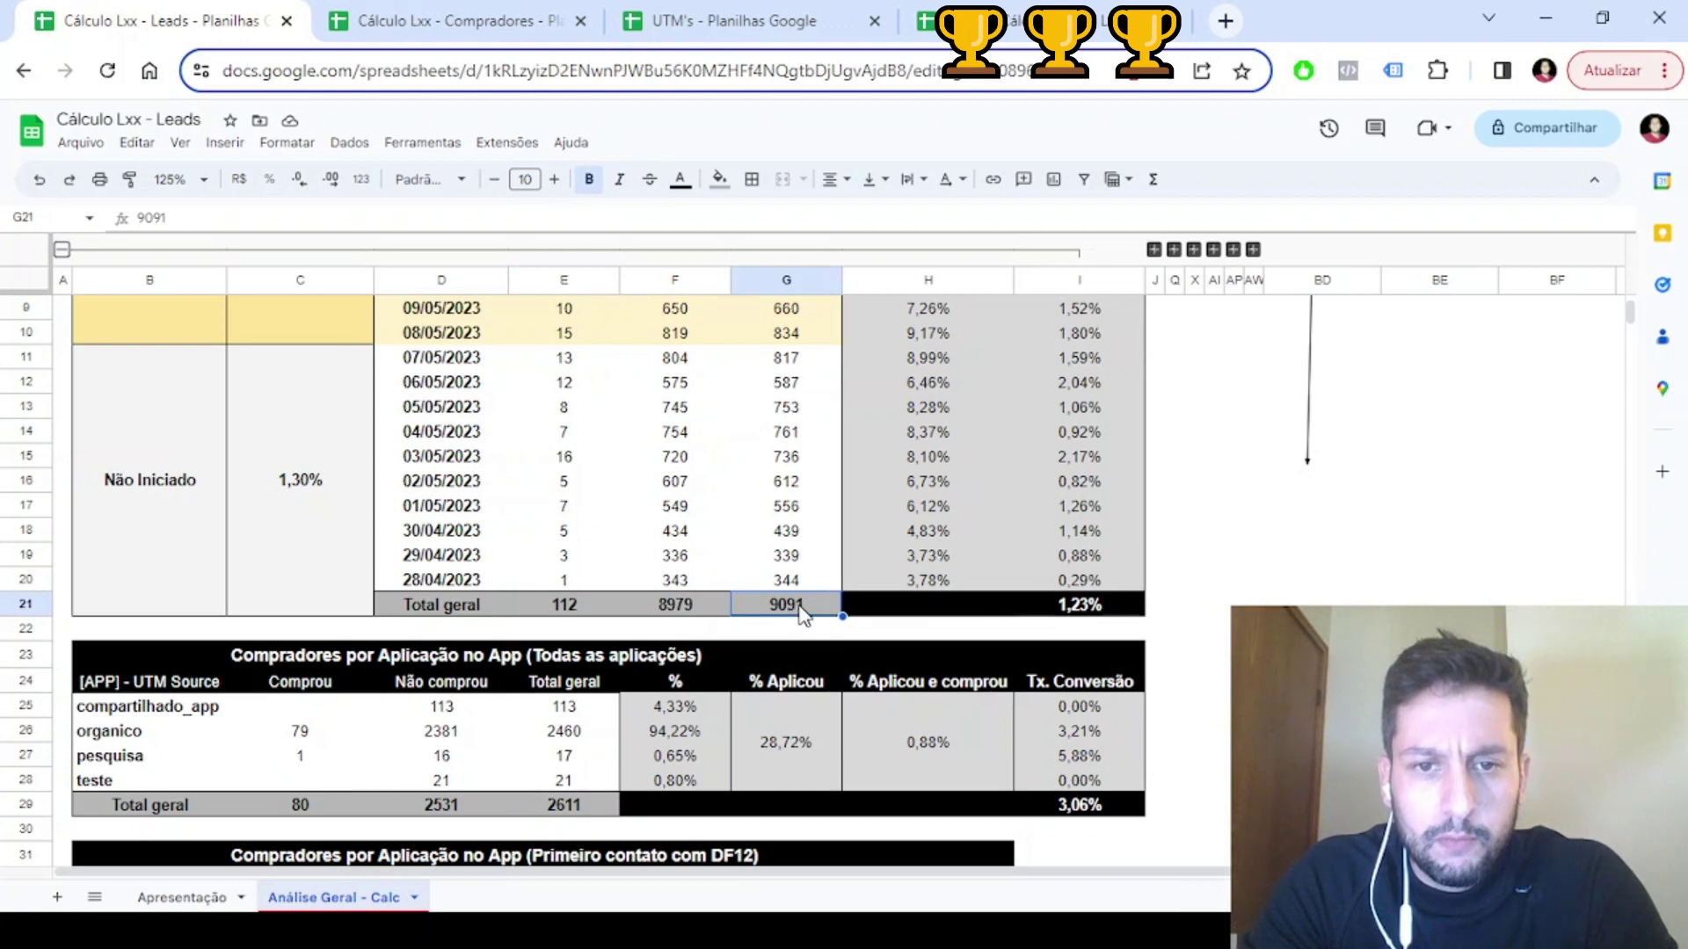
left_click(791, 758)
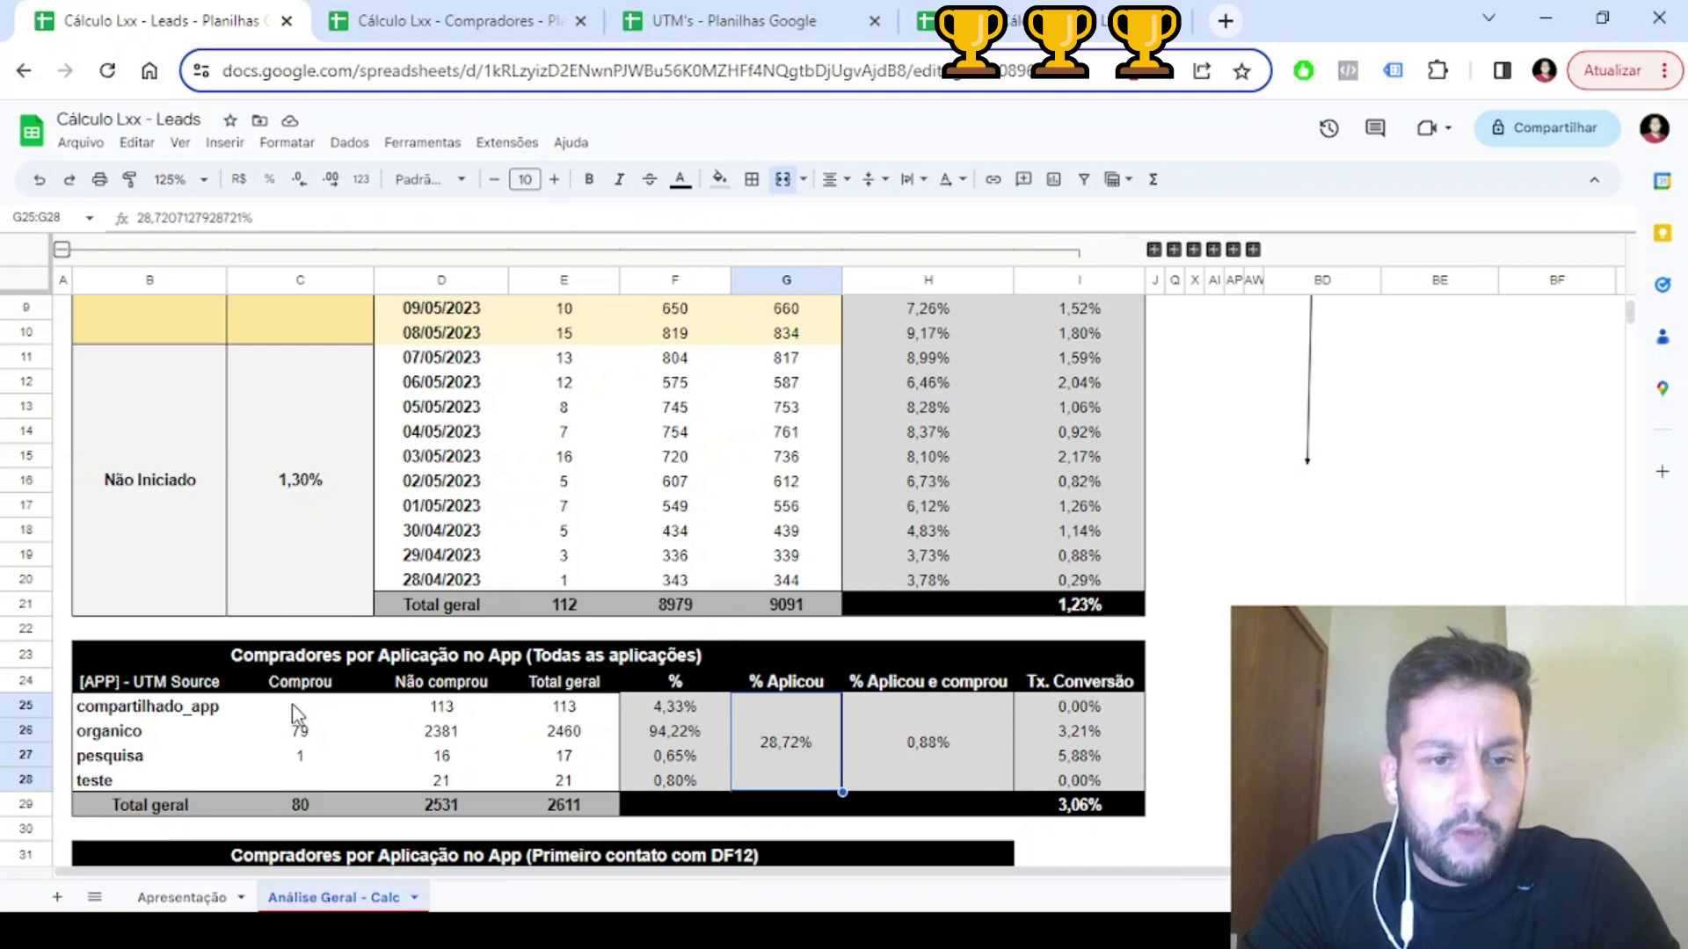
Review the Comprou counts for each [APP] - UTM Source in the Todas as aplicações table, focusing on organico and pesquisa
left_click_drag(299, 705, 292, 787)
left_click(285, 813)
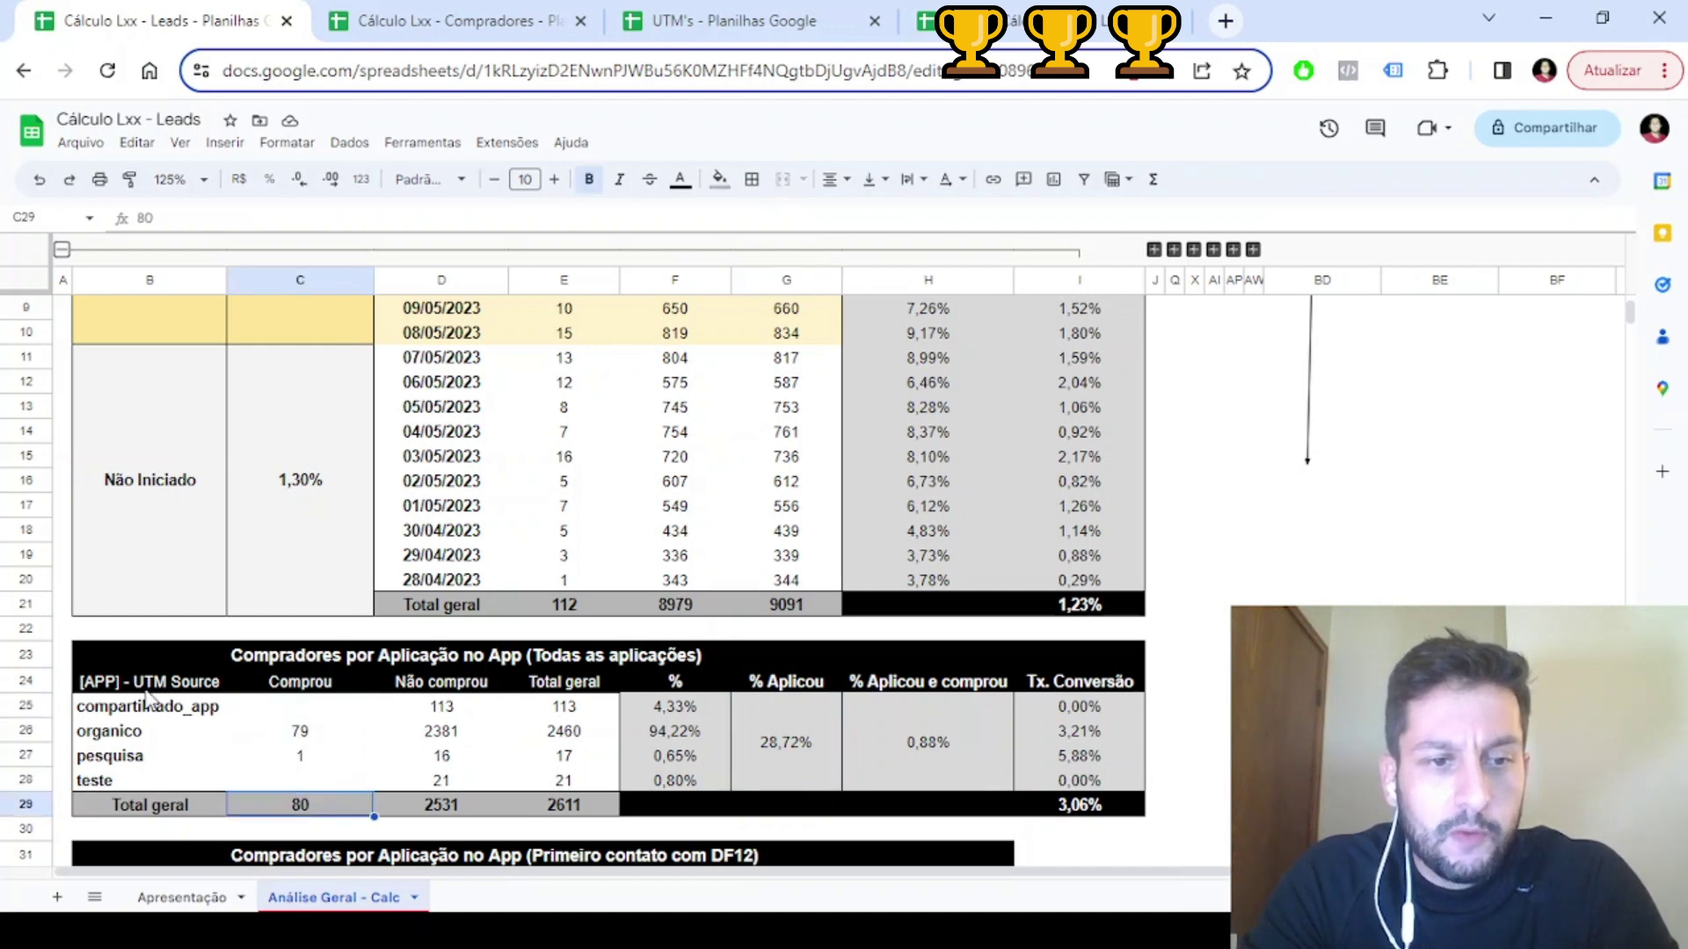
left_click_drag(150, 684, 127, 790)
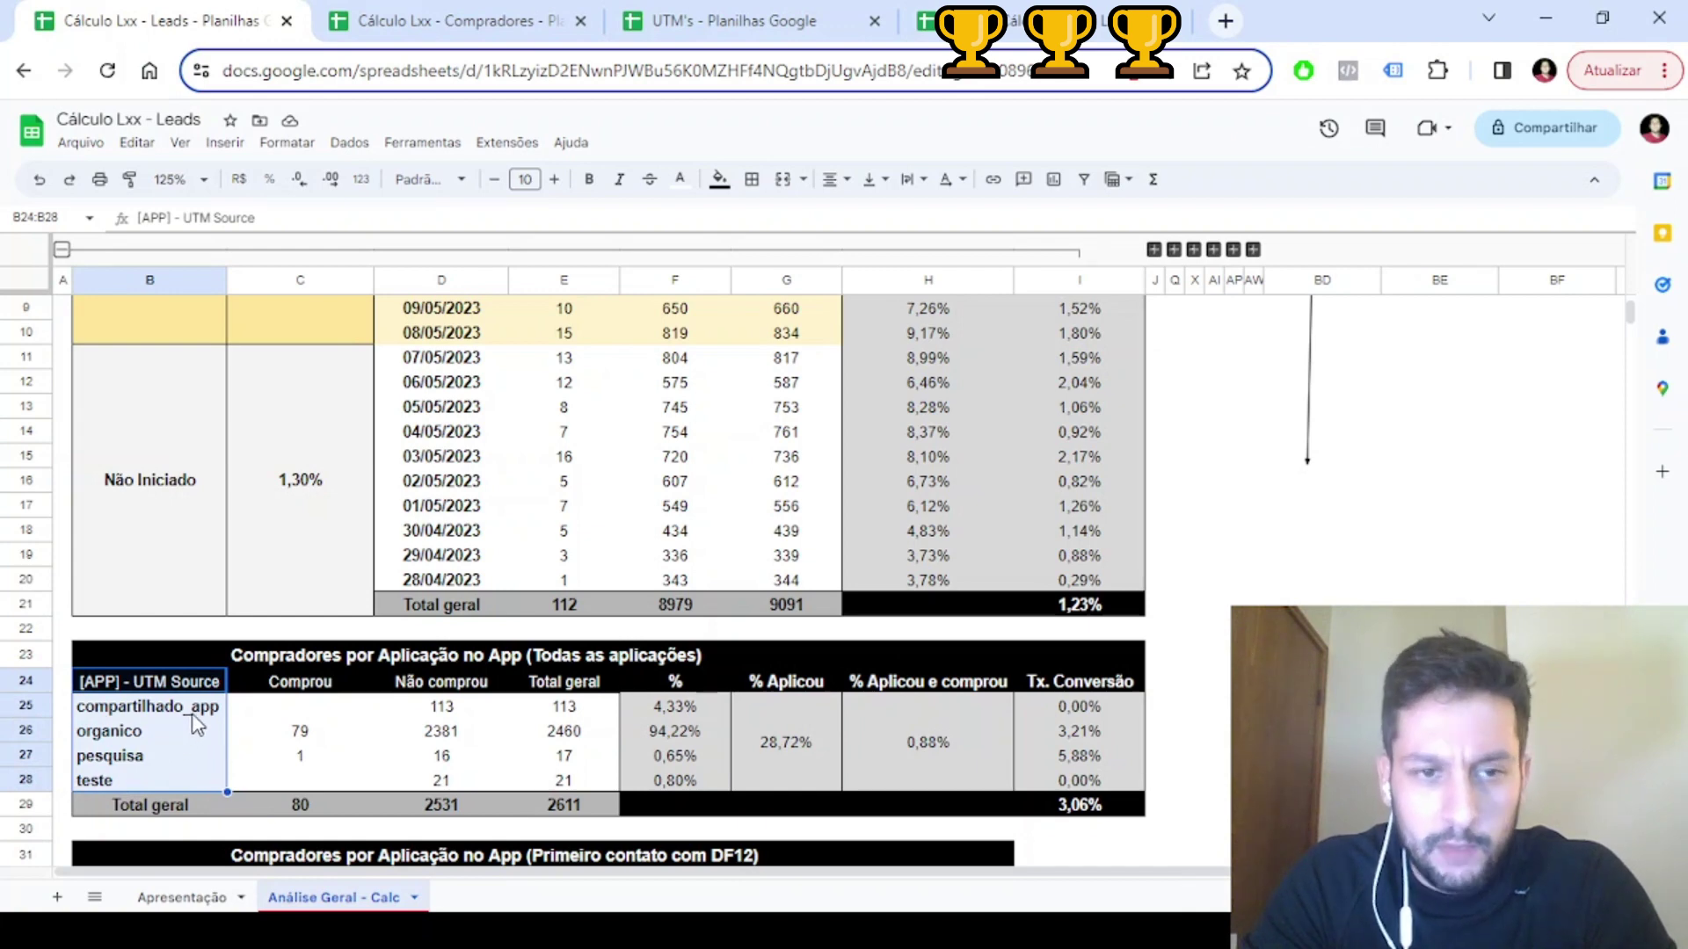
left_click(145, 756)
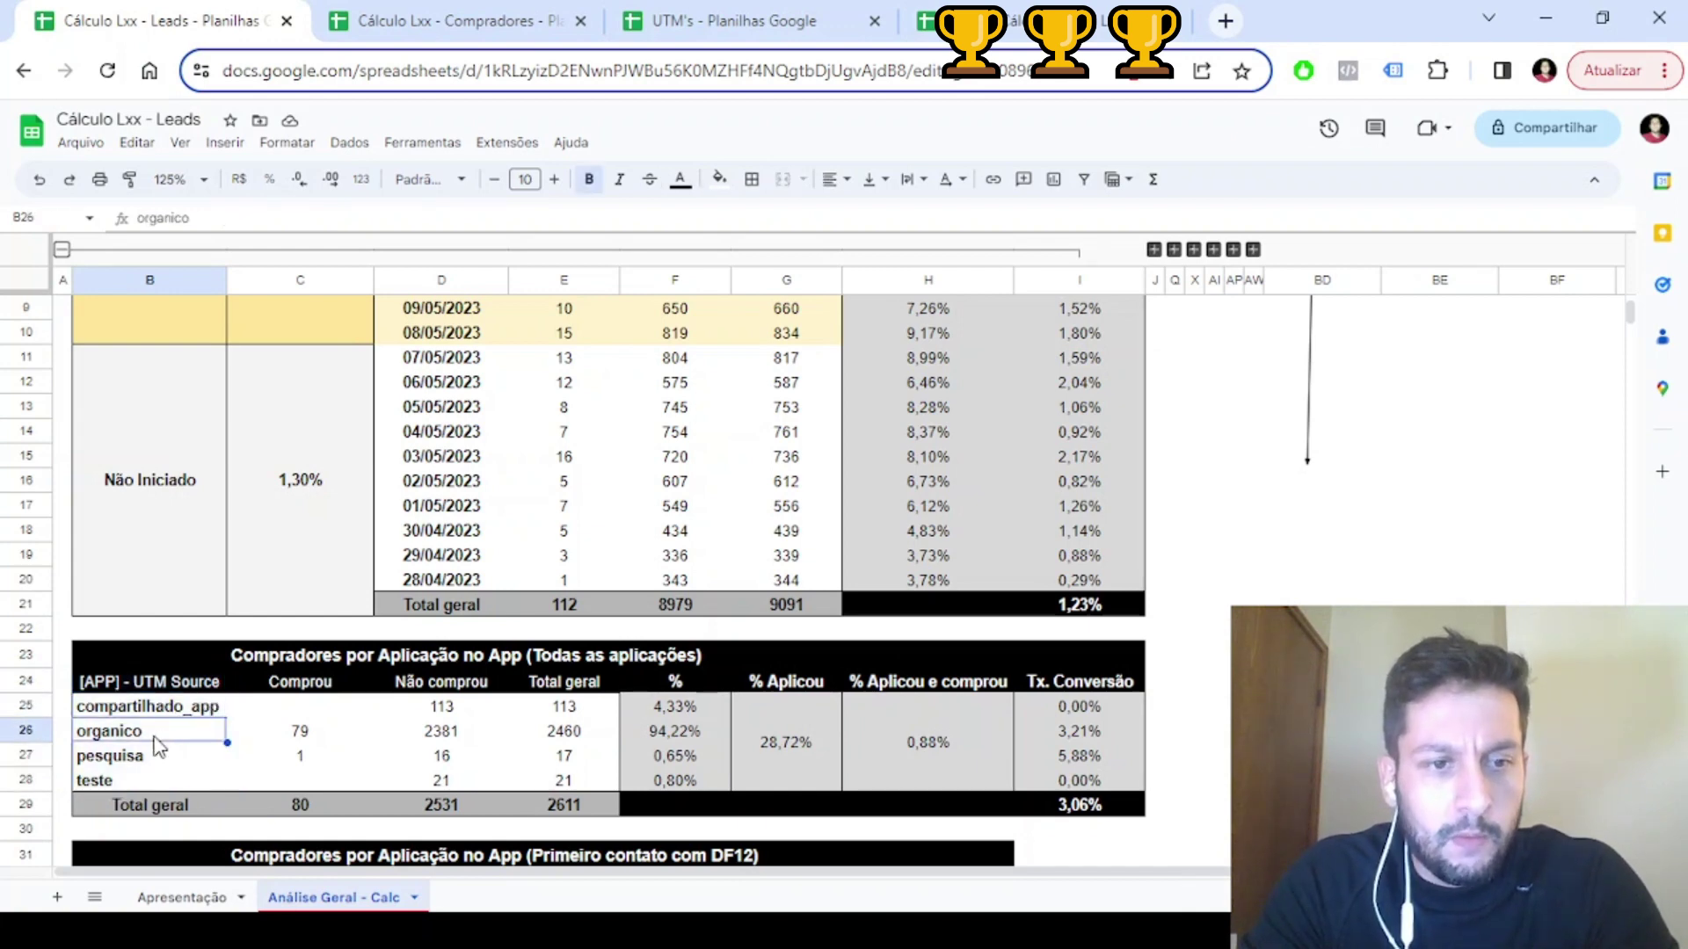
left_click(170, 778)
left_click_drag(313, 738, 307, 758)
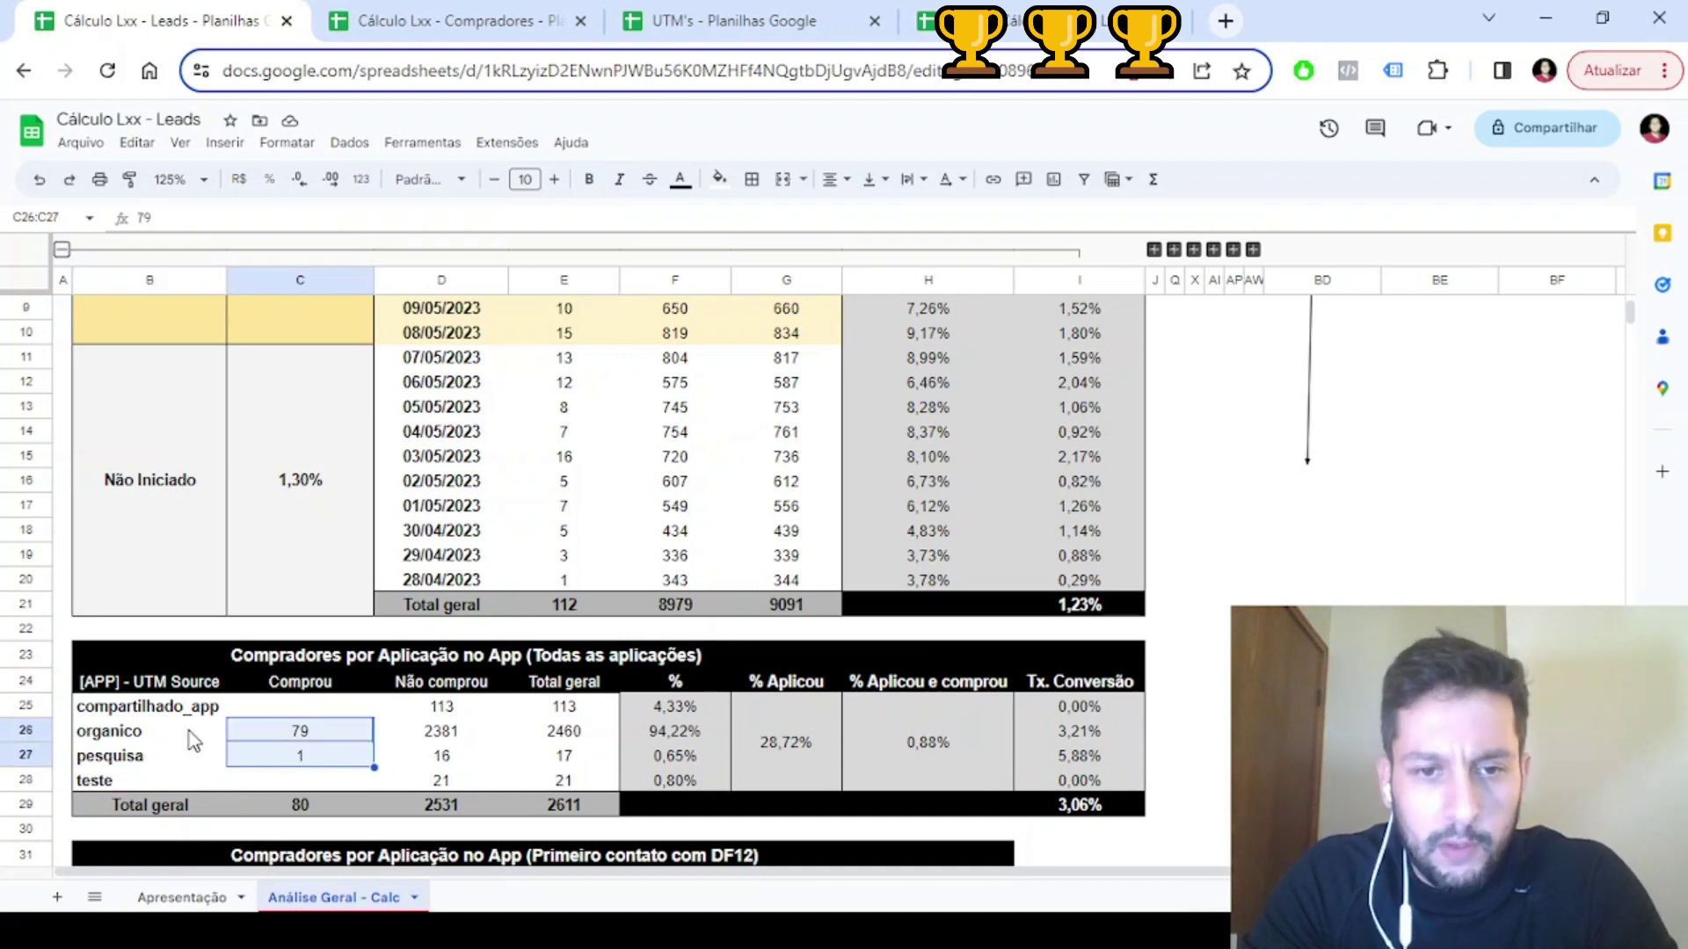
Compare the % share of each app UTM source with the Total geral of applications in the Todas as aplicações table
left_click(670, 737)
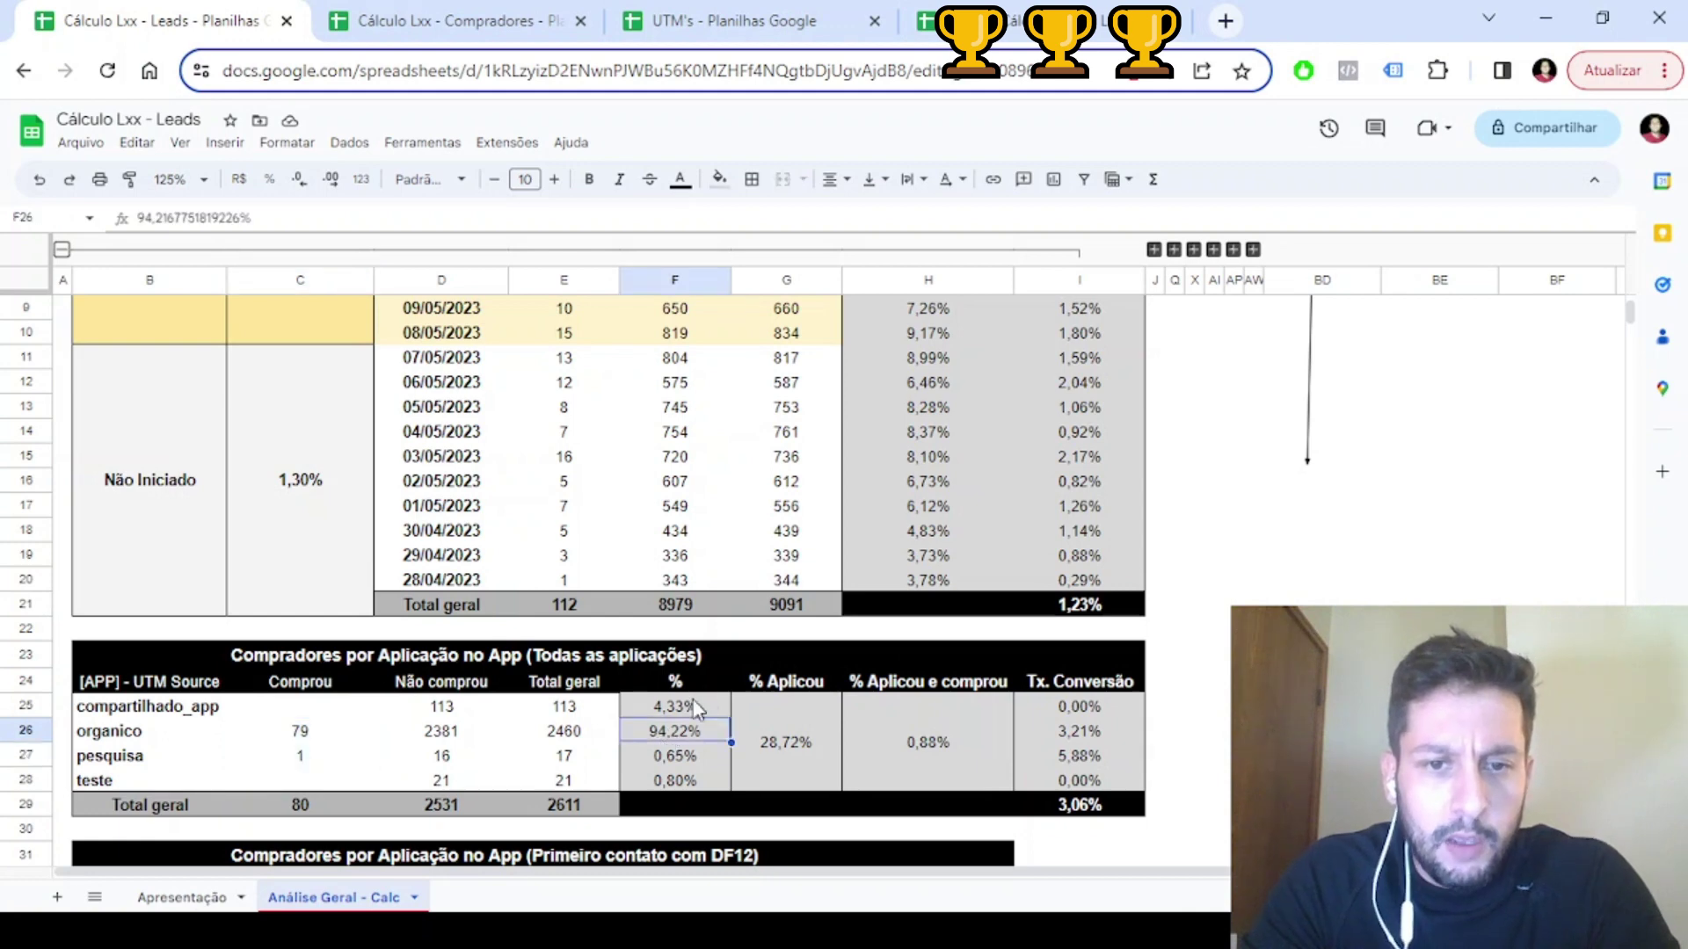
left_click(688, 710)
left_click(685, 736)
left_click(674, 759)
left_click(670, 782)
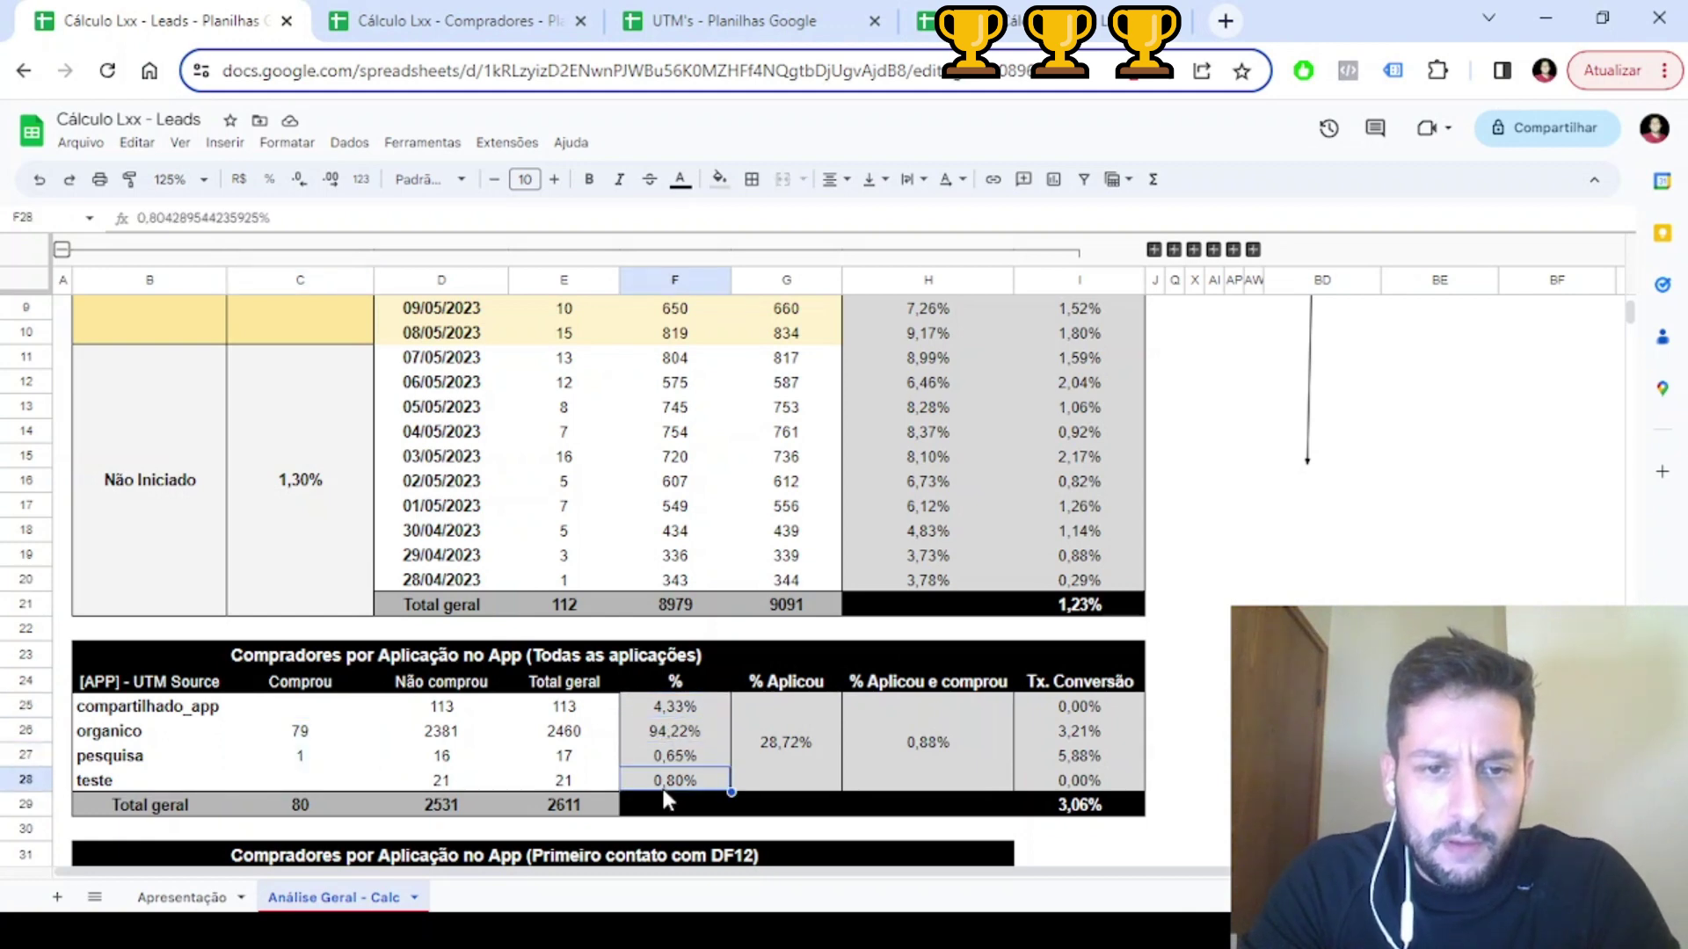
left_click(564, 709)
left_click(587, 807)
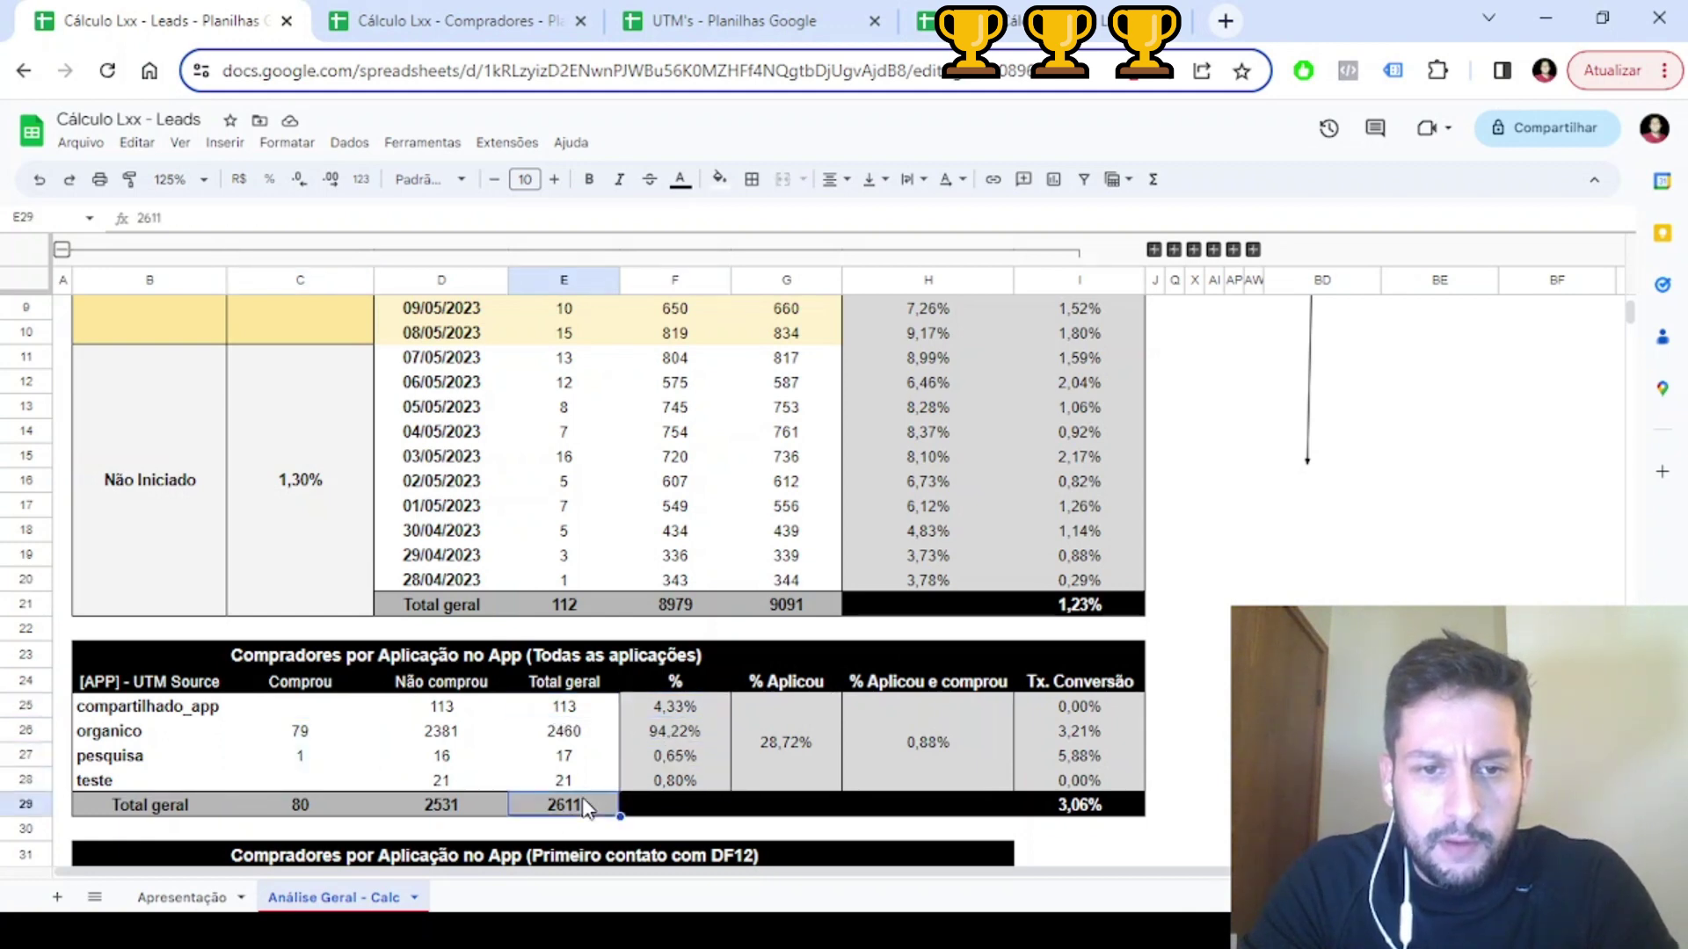
Check the % Aplicou and % Aplicou e comprou values in the Todas as aplicações table
left_click(664, 717)
left_click(831, 752)
left_click(932, 743)
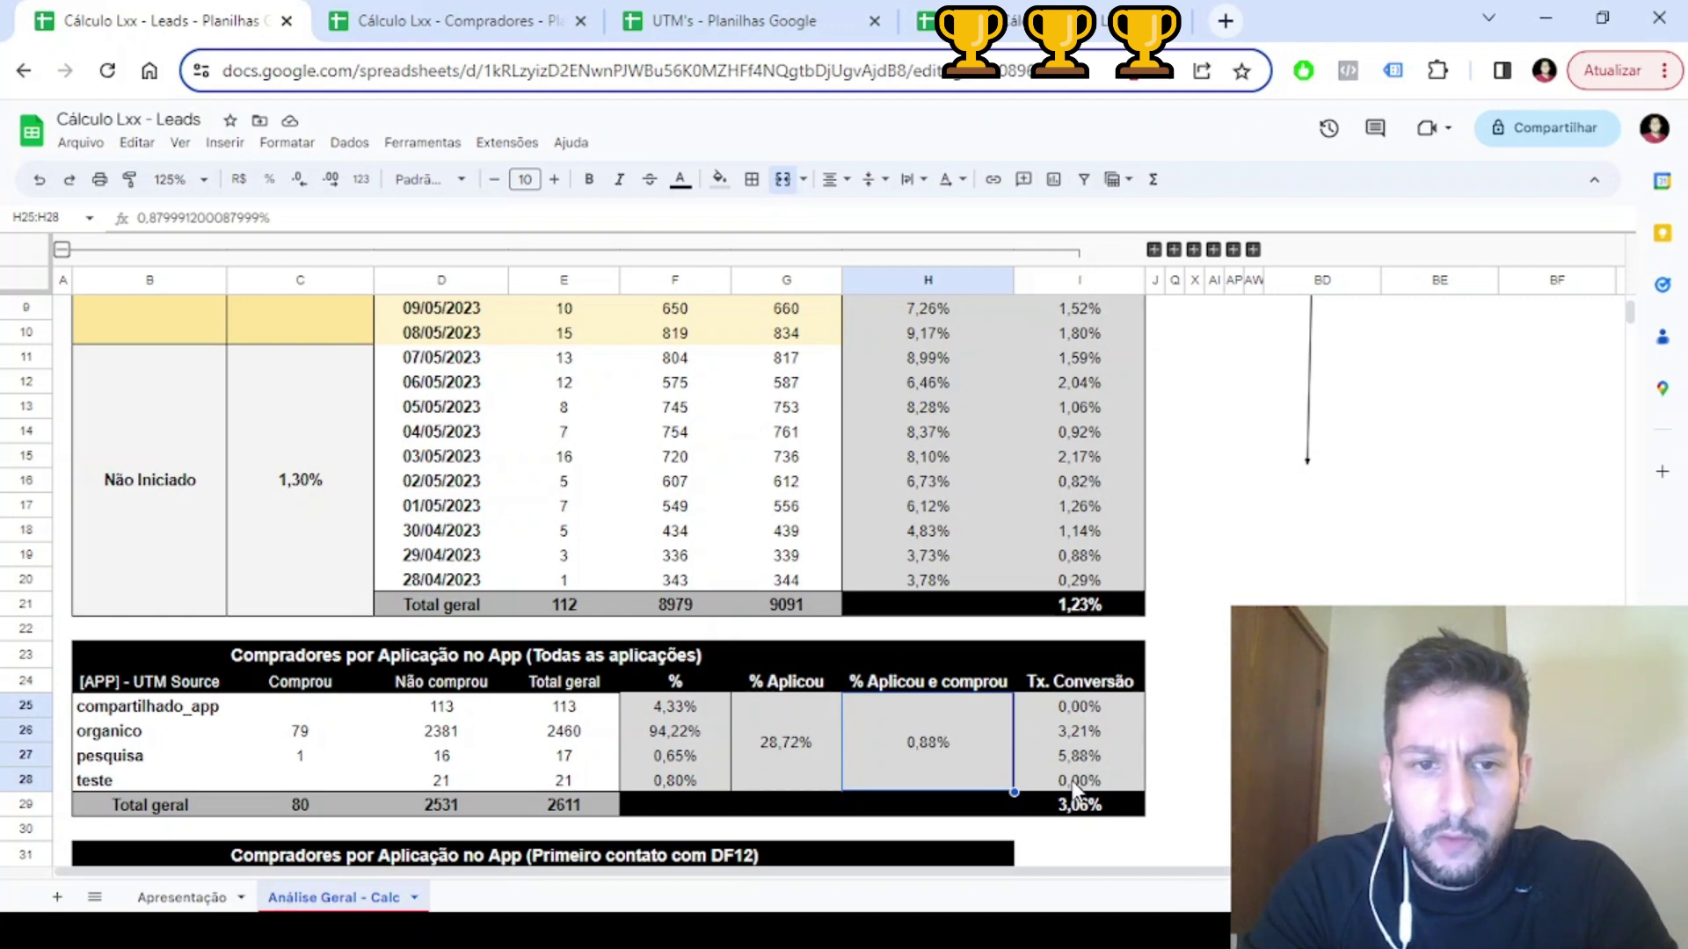
Review the Primeiro contato com DF12 application table and its organico buyers
scroll(648, 765, "down", 2)
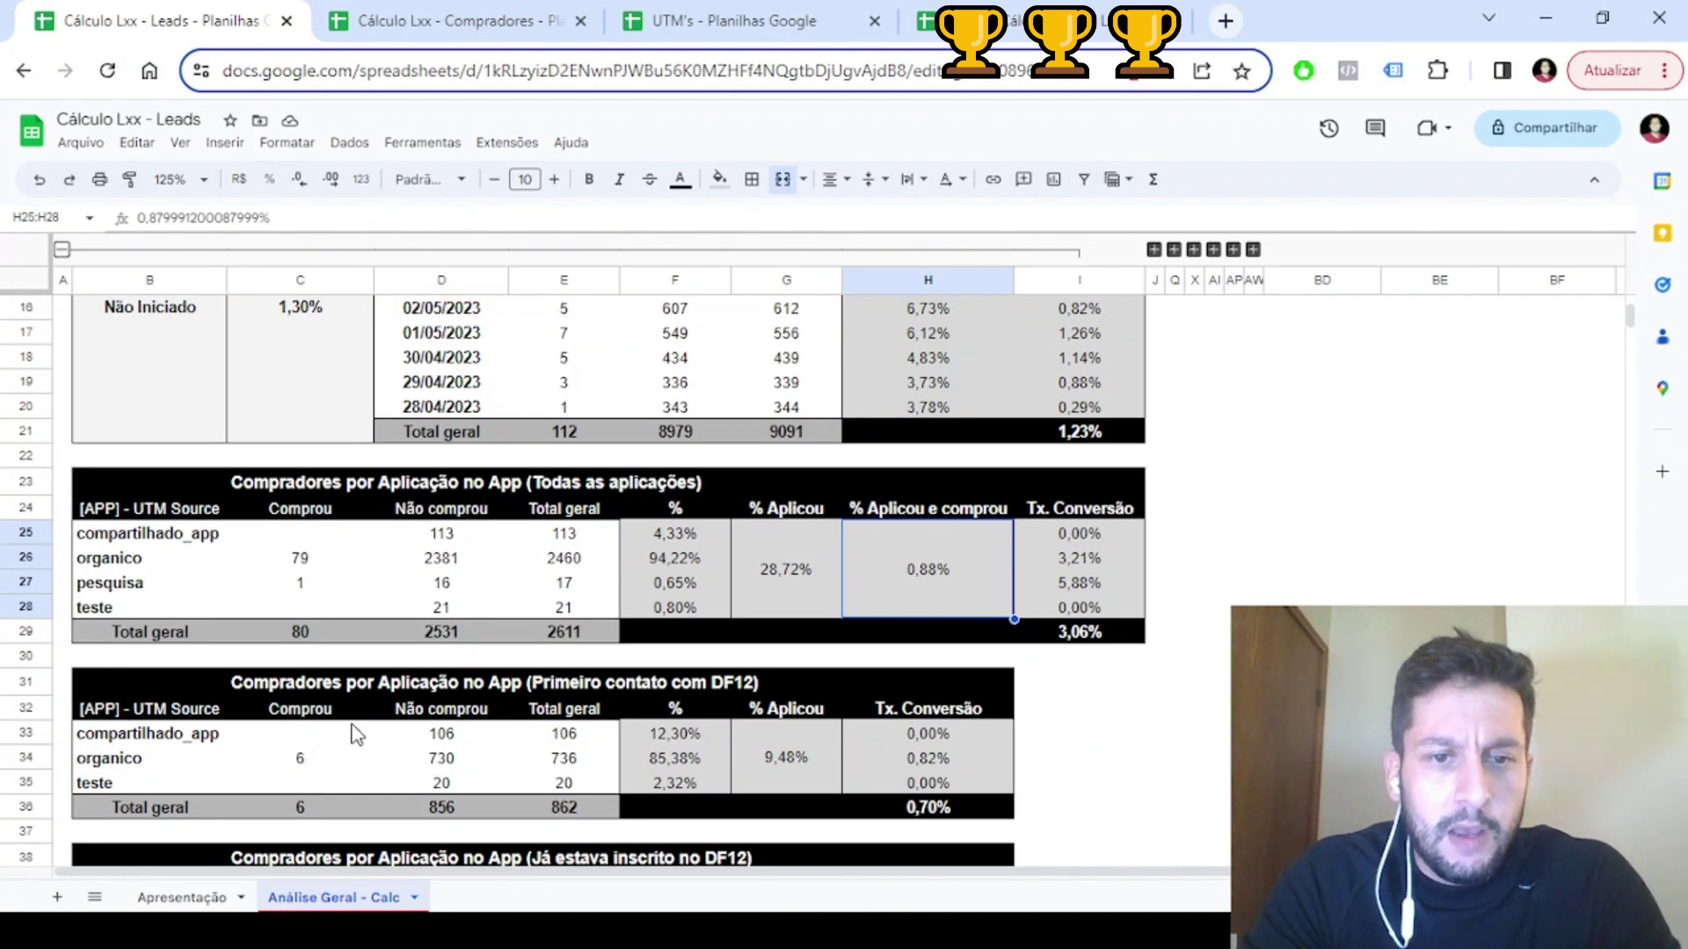
left_click_drag(516, 762, 926, 818)
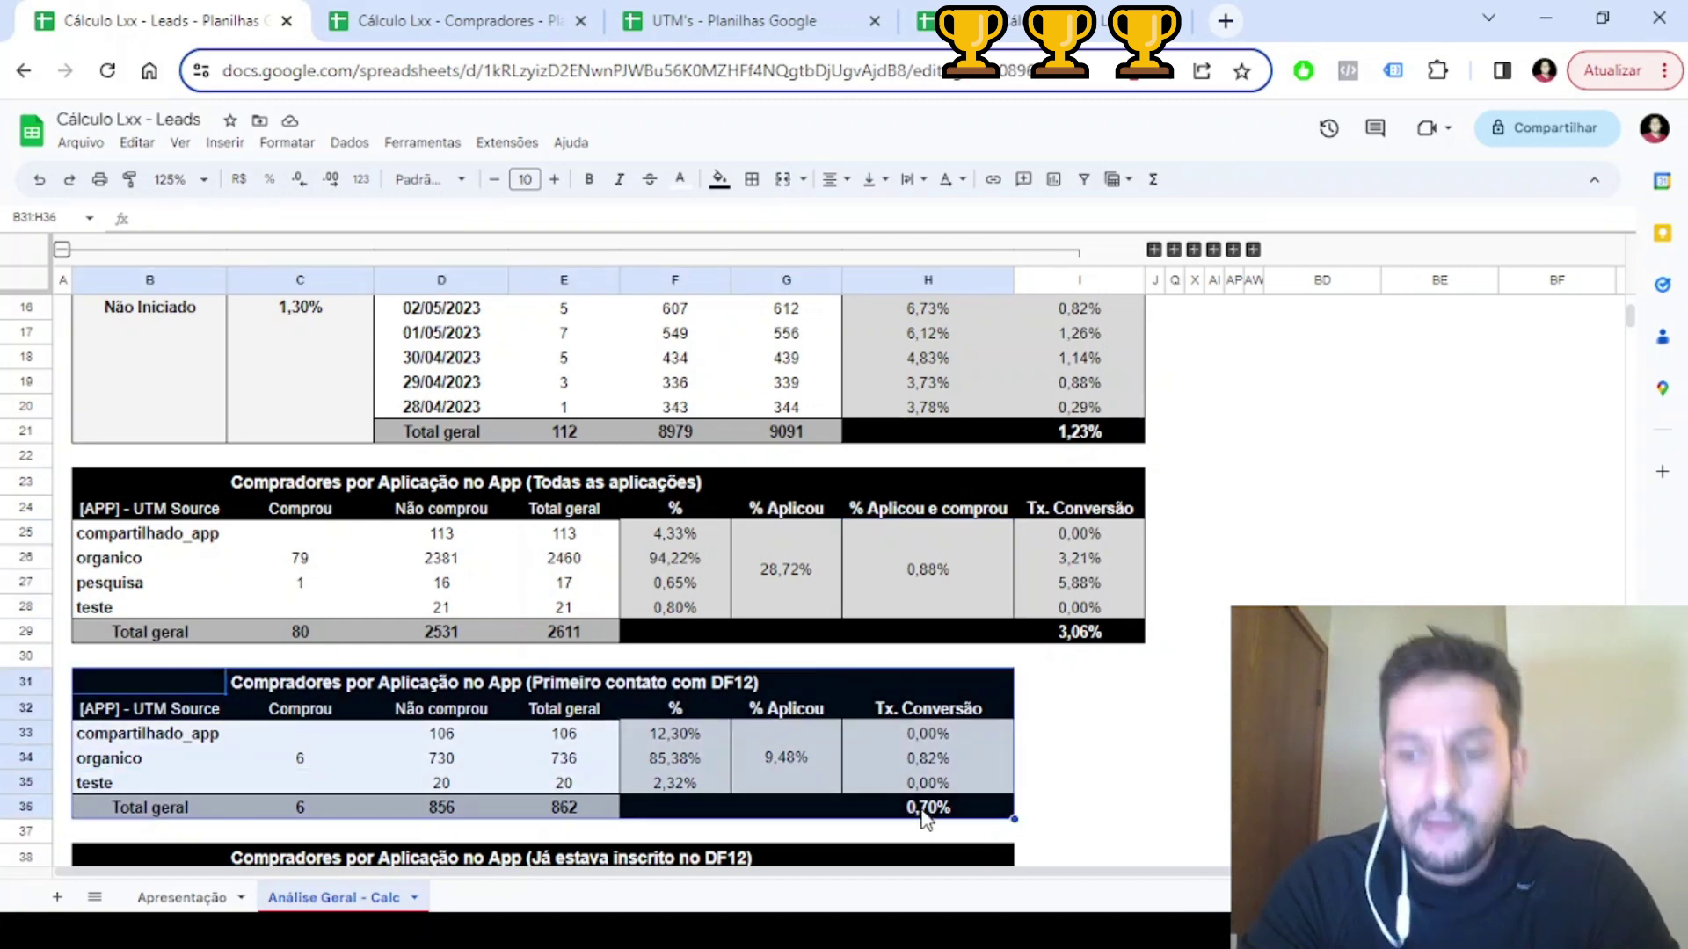
left_click(295, 761)
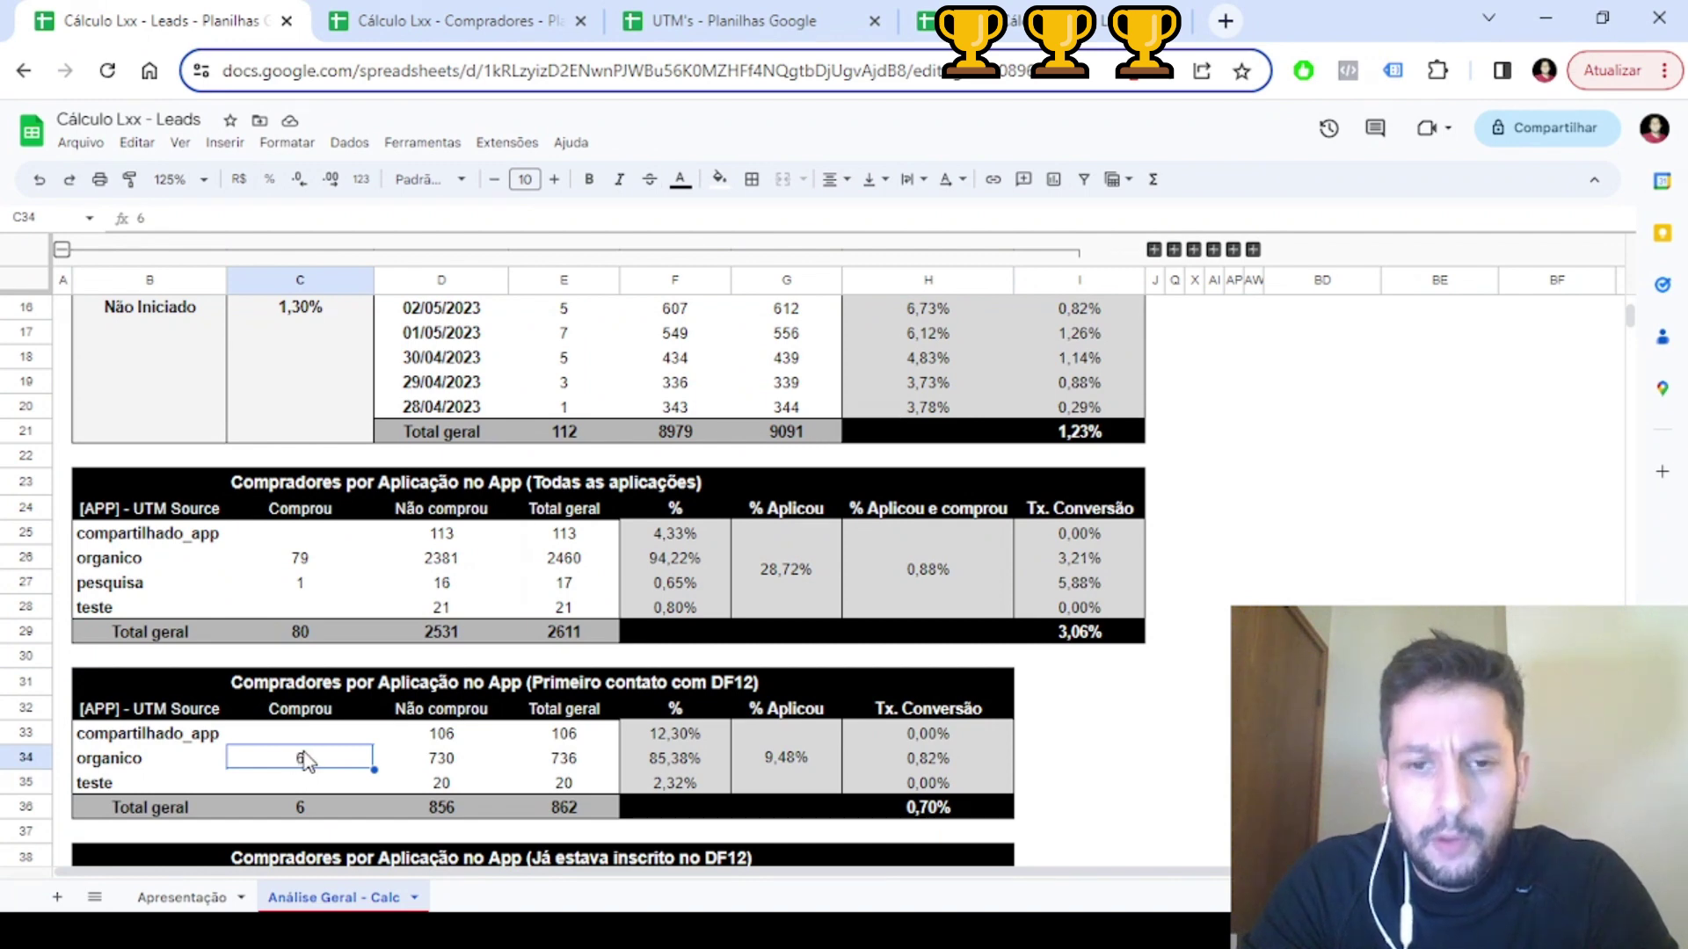
Check the organico, pesquisa and total buyers in the Já estava inscrito no DF12 application table
scroll(500, 744, "down", 3)
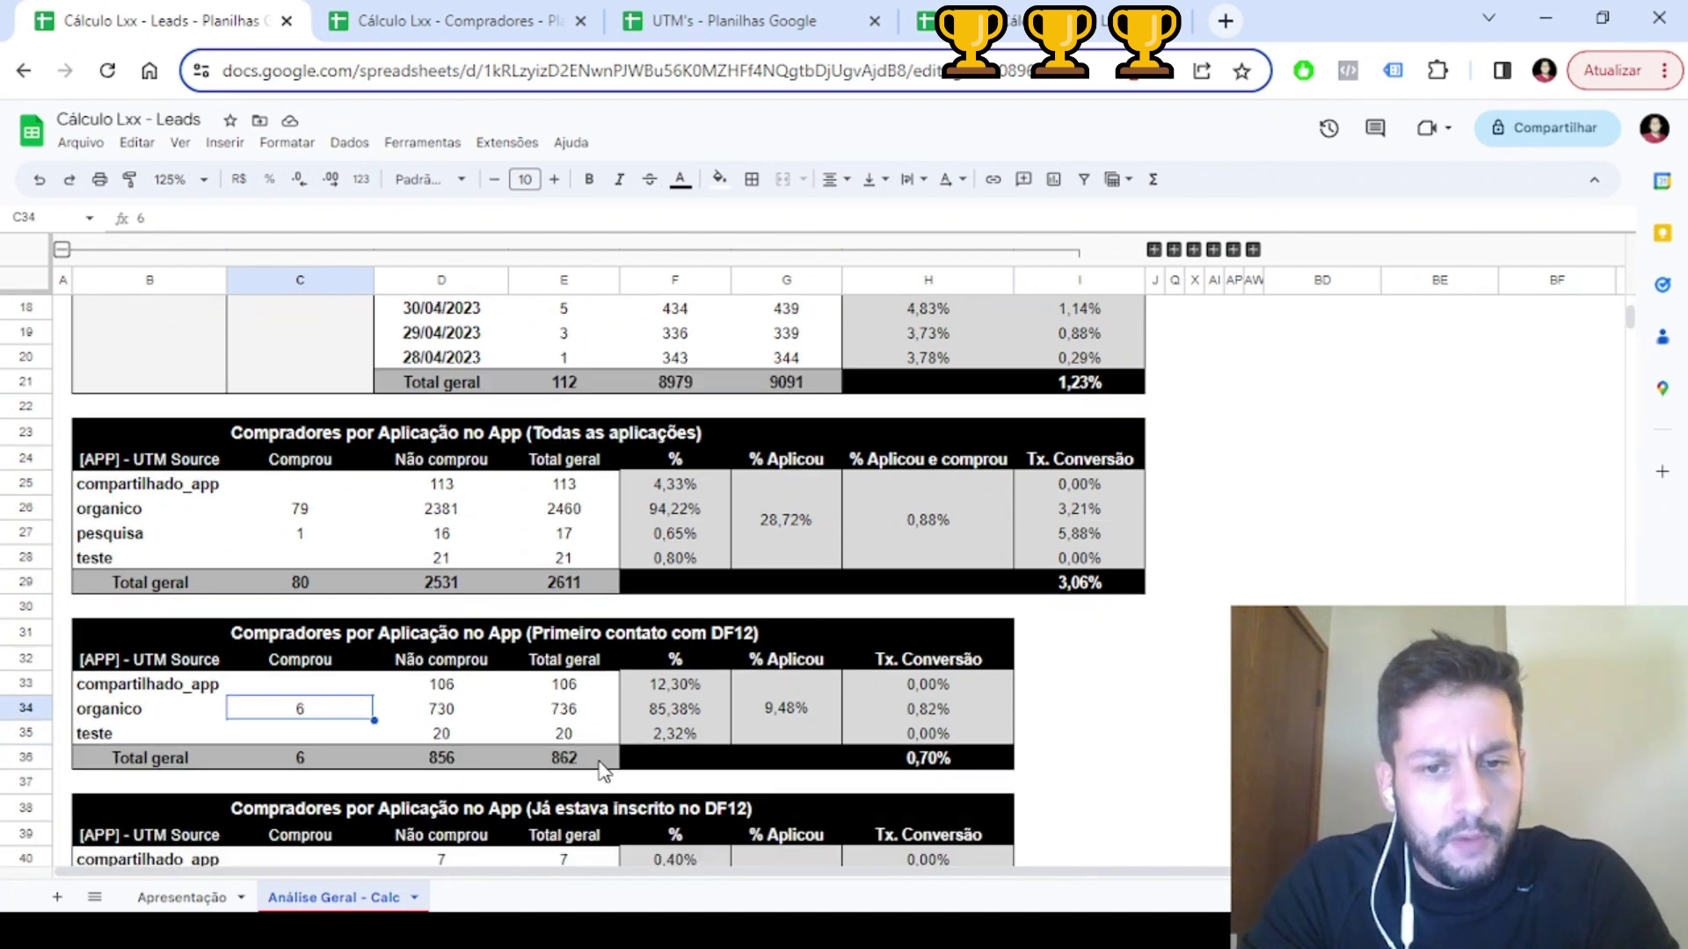
left_click(303, 772)
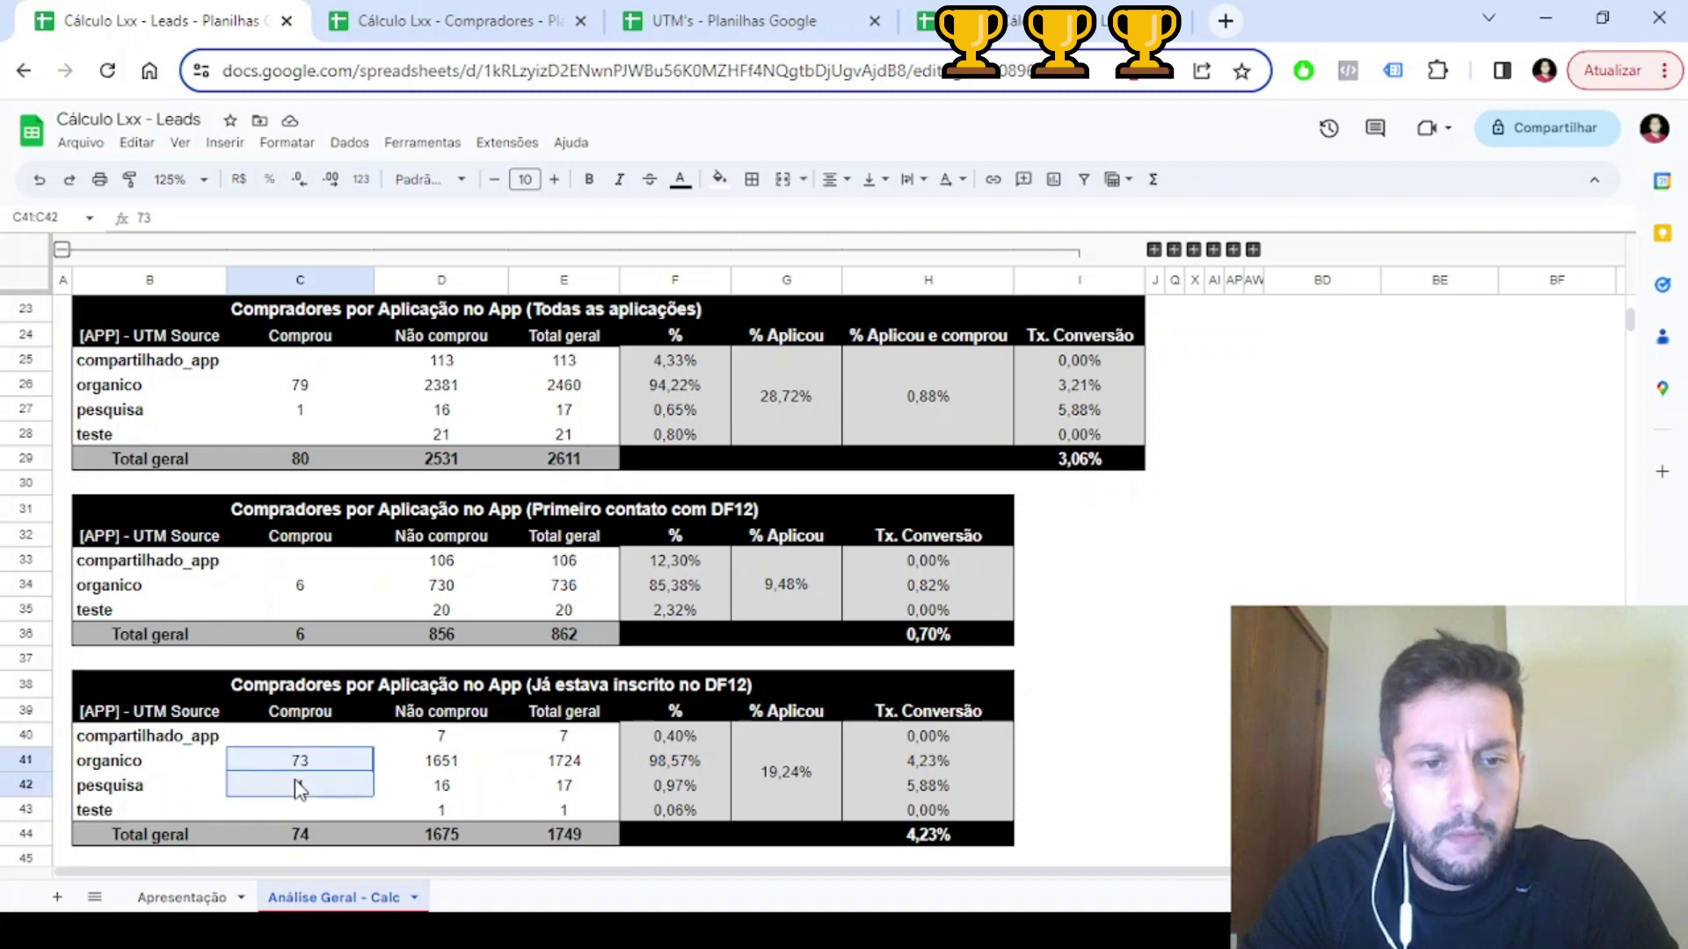
left_click(300, 835)
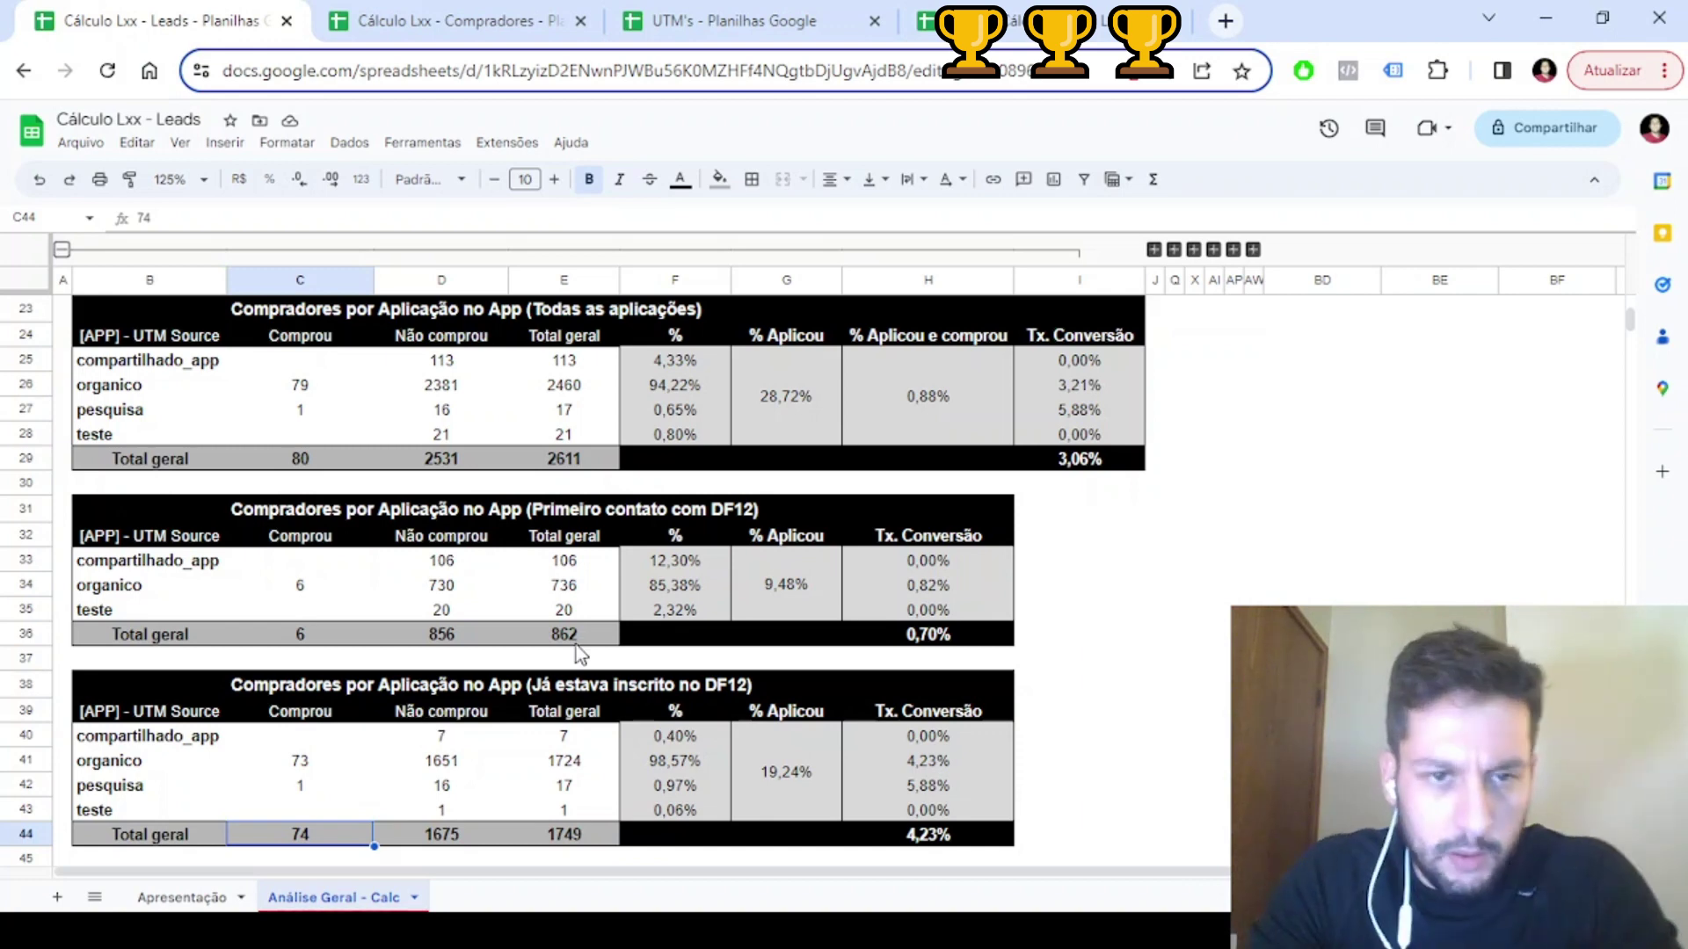
Examine the Compradores por Inscritos no DF11 table's title and its Inscrito and blank categories
scroll(497, 629, "down", 2)
scroll(497, 629, "down", 1)
left_click(395, 719)
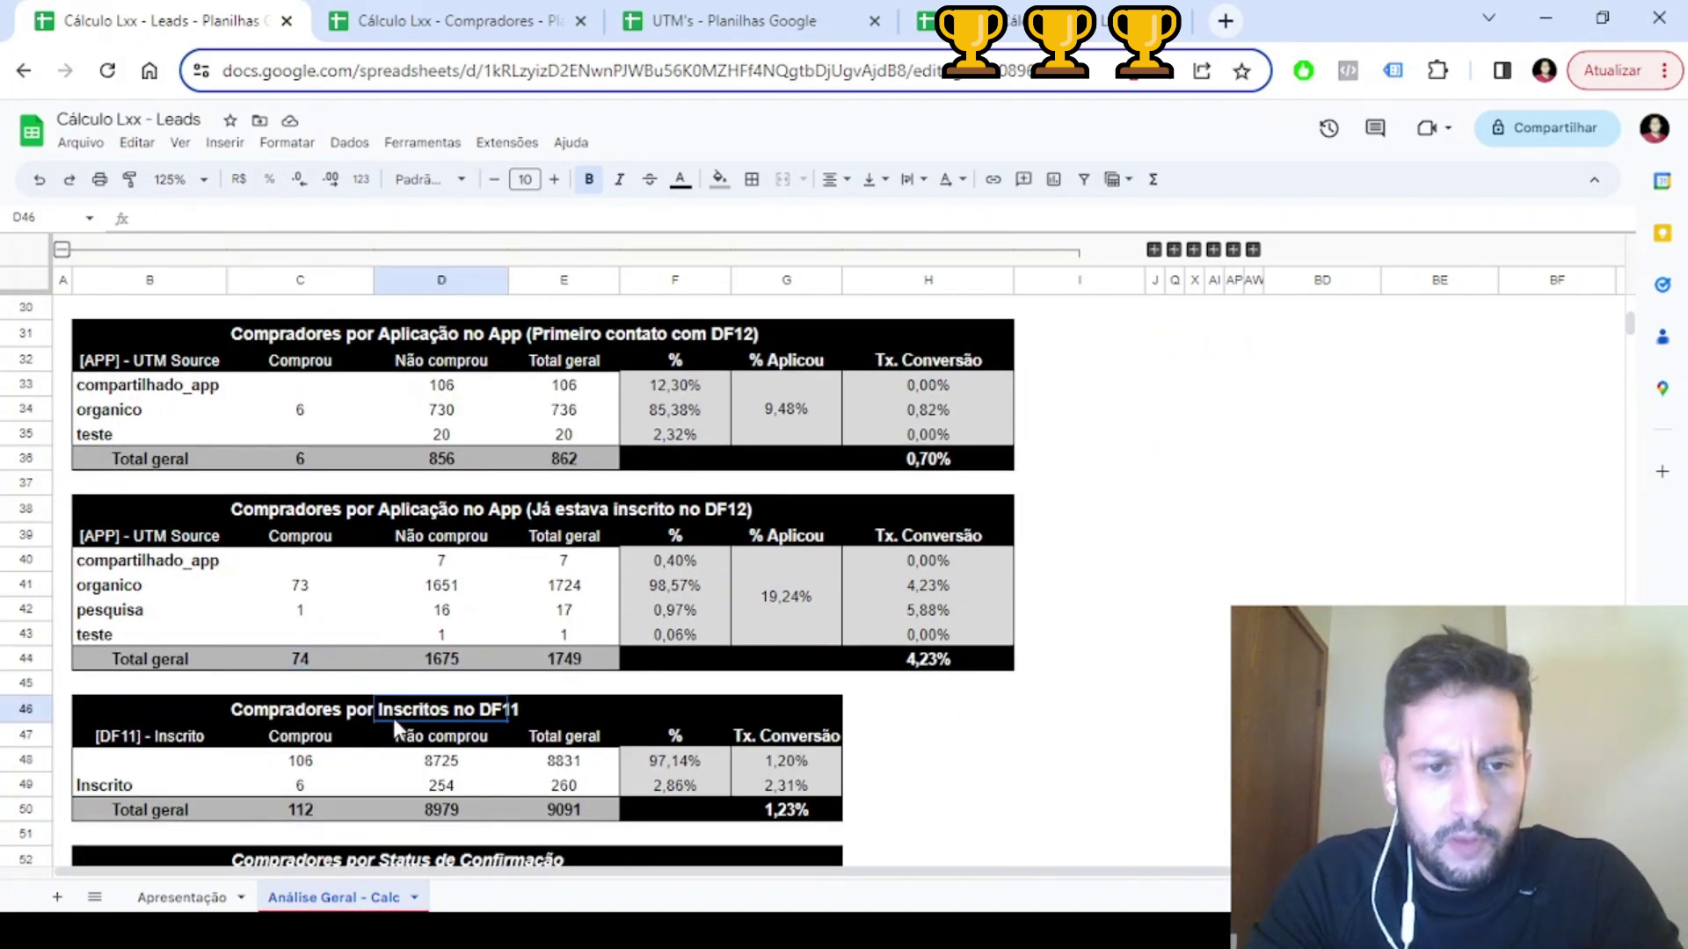
left_click(335, 710)
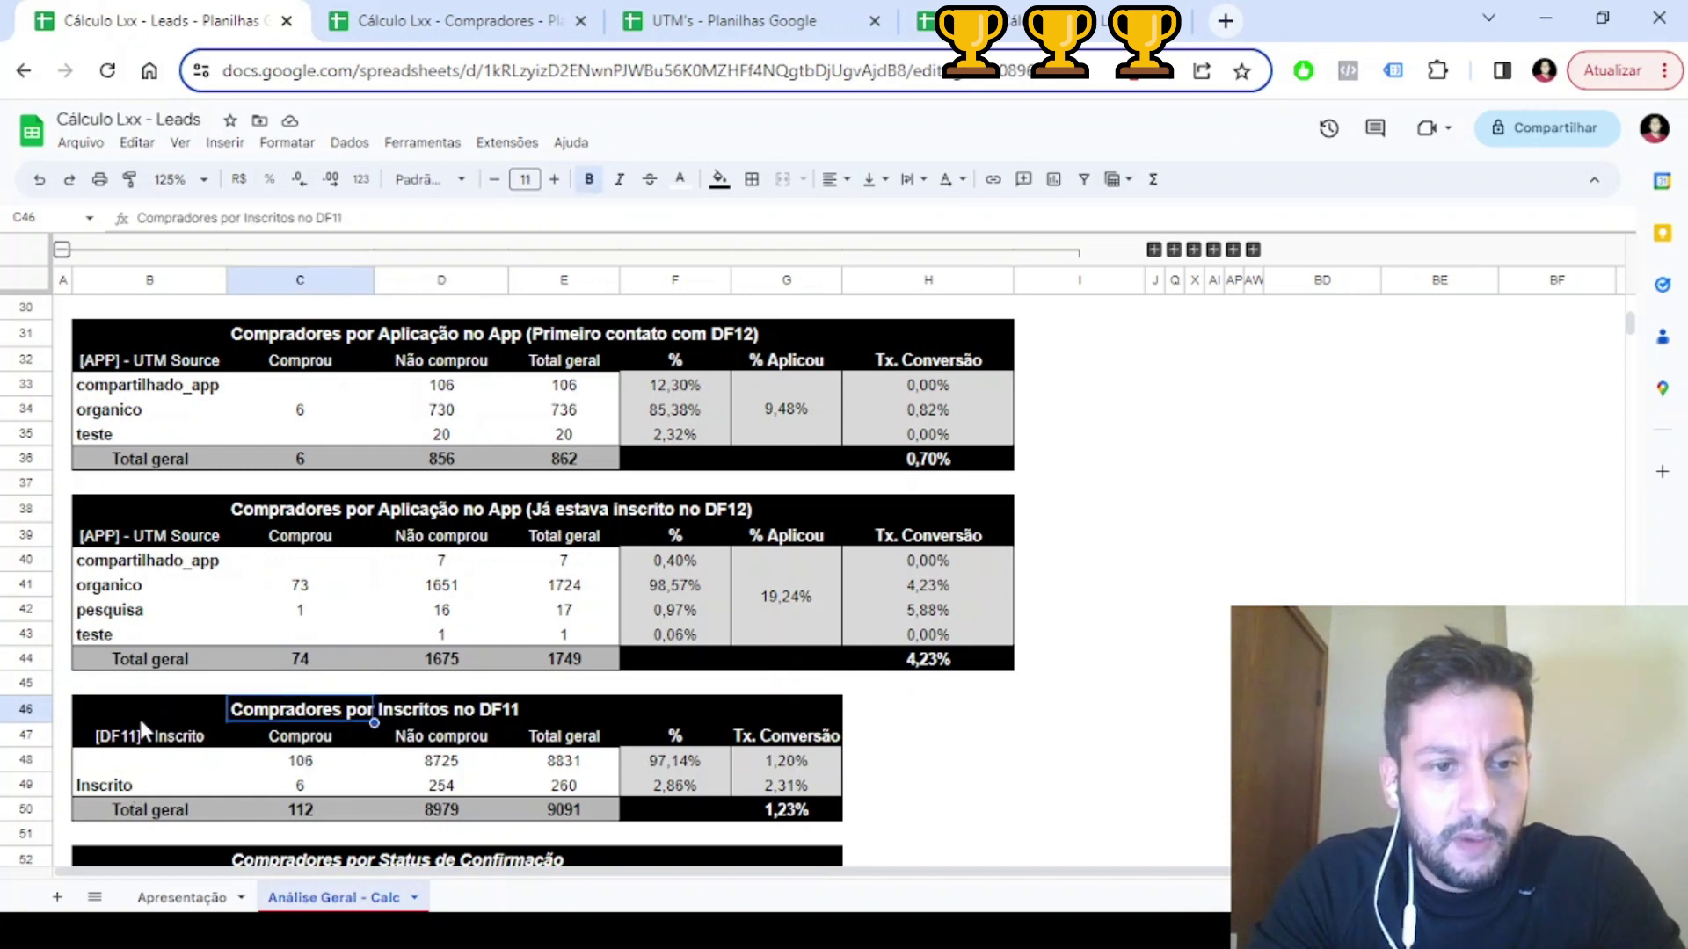
left_click(135, 786)
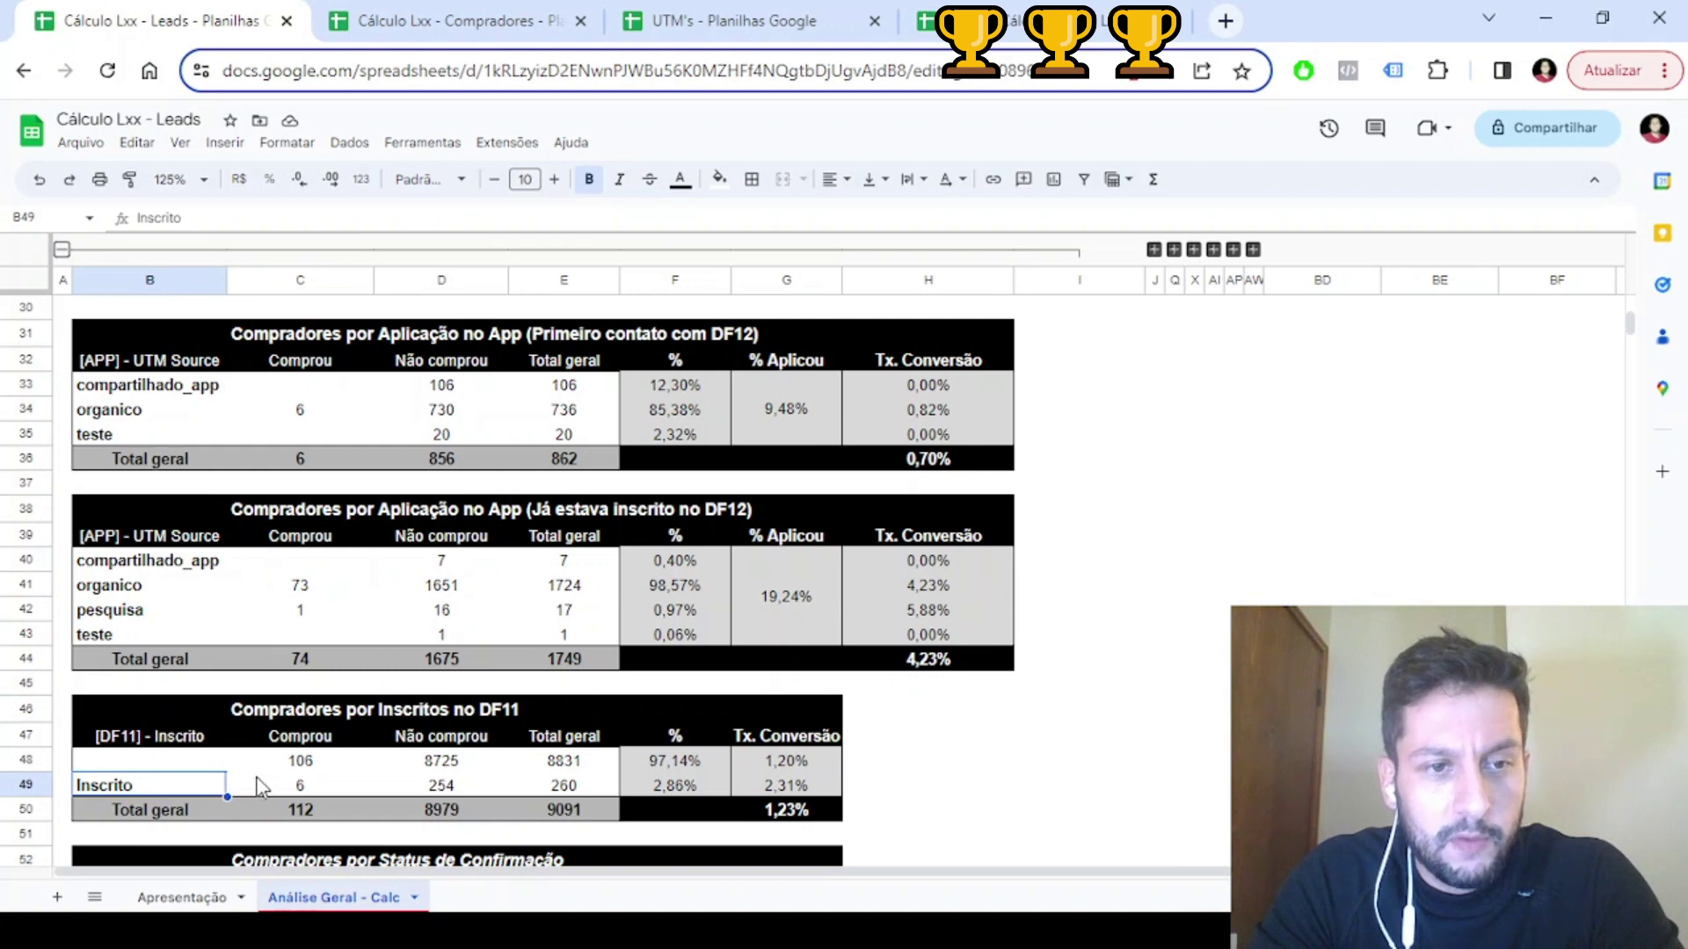
left_click(178, 768)
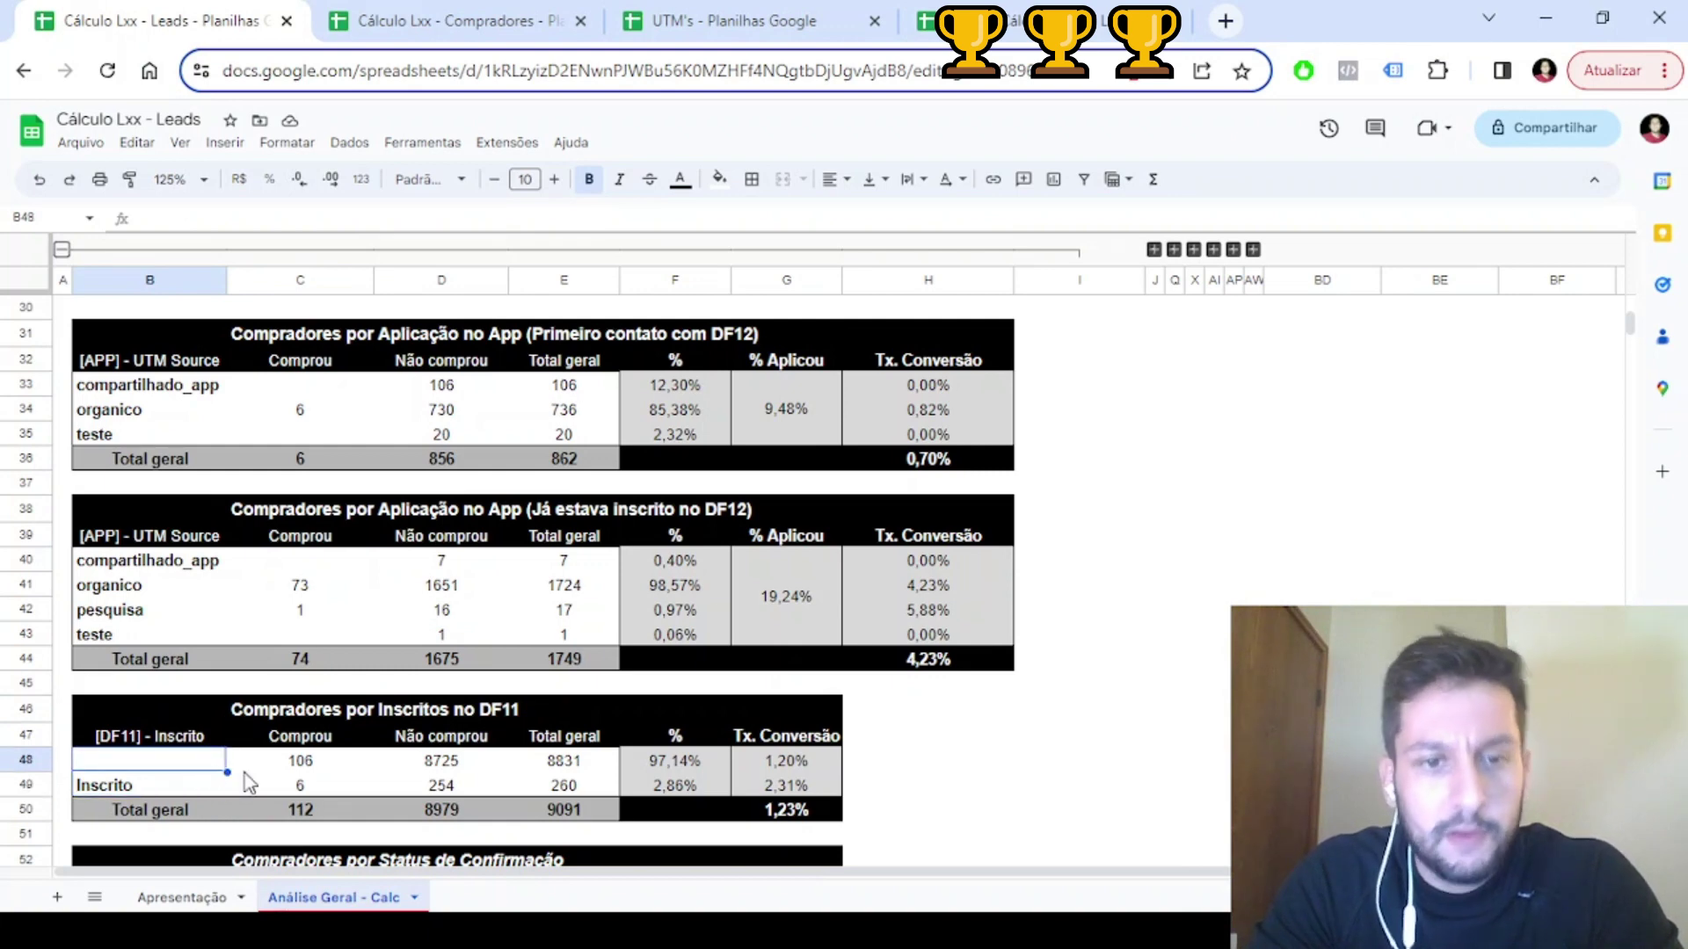
Compare the DF11 Inscrito leads with the overall total, and check their buyers and Tx. Conversão
left_click(572, 816)
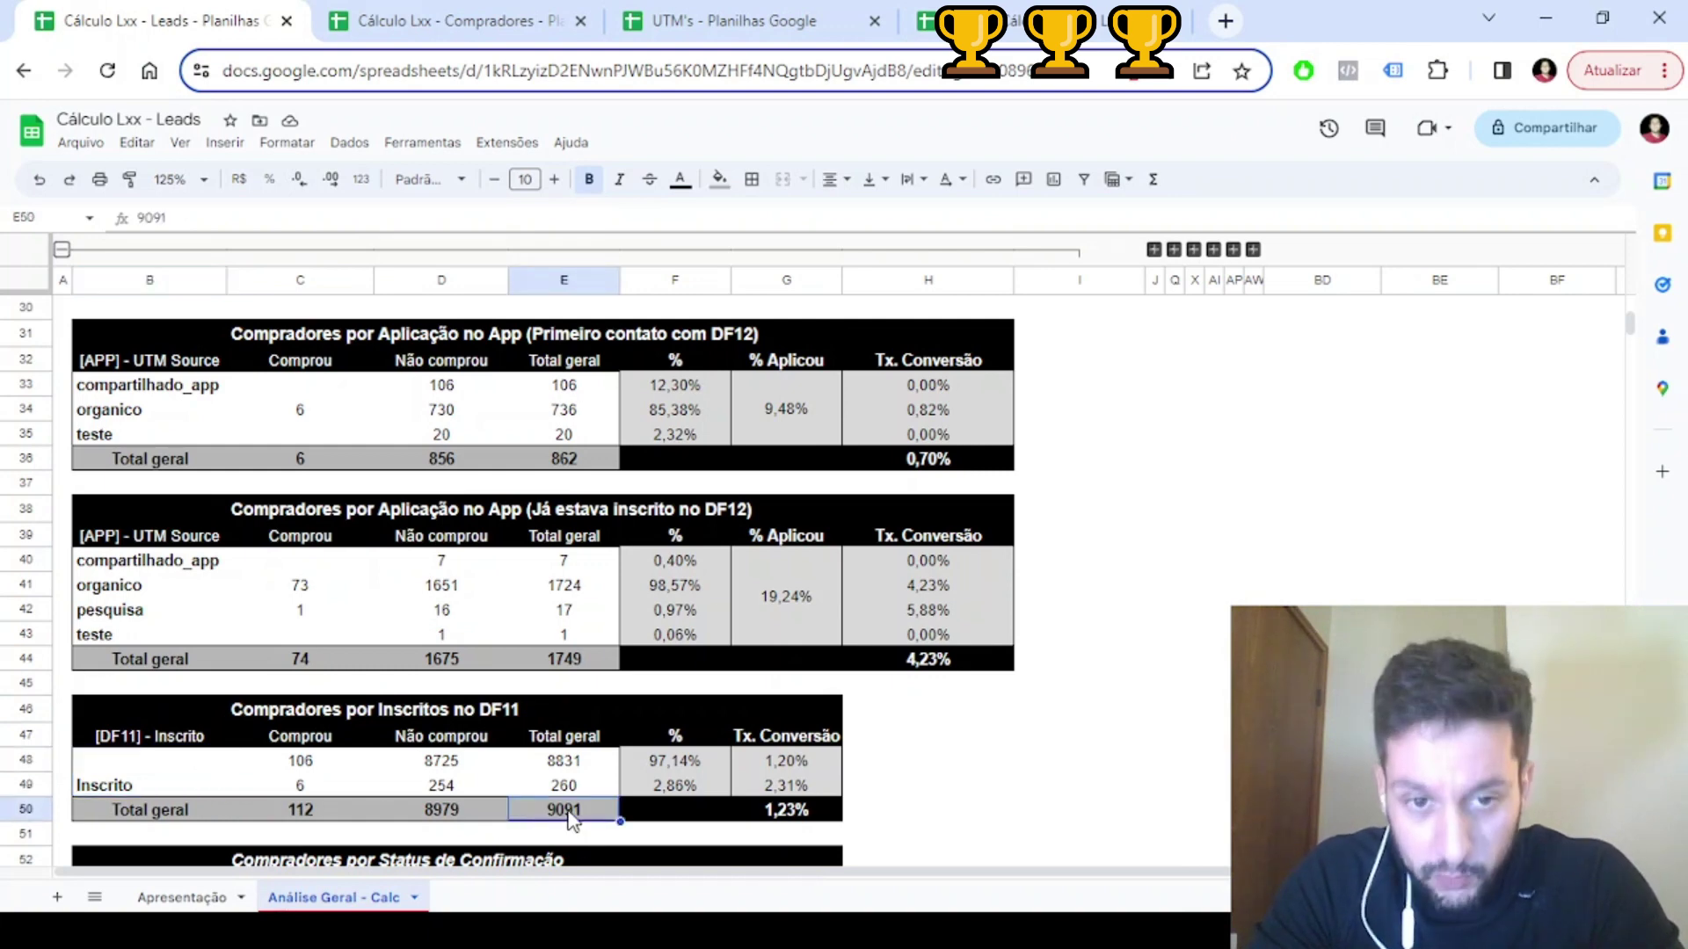
left_click(567, 785)
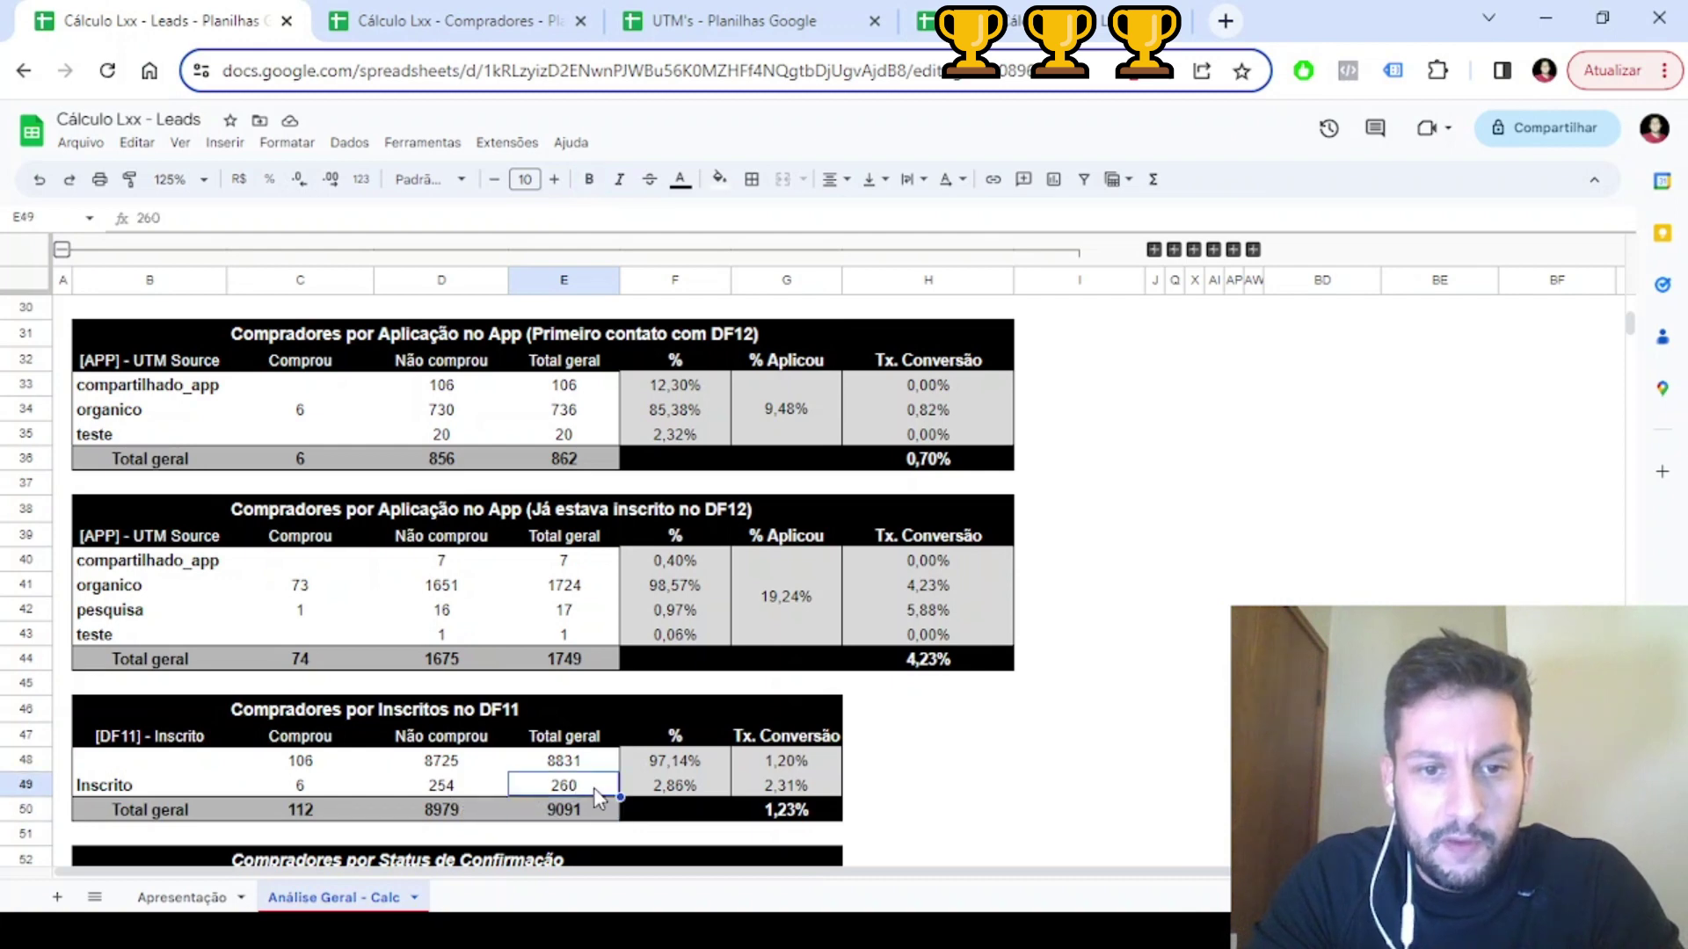
left_click(211, 784)
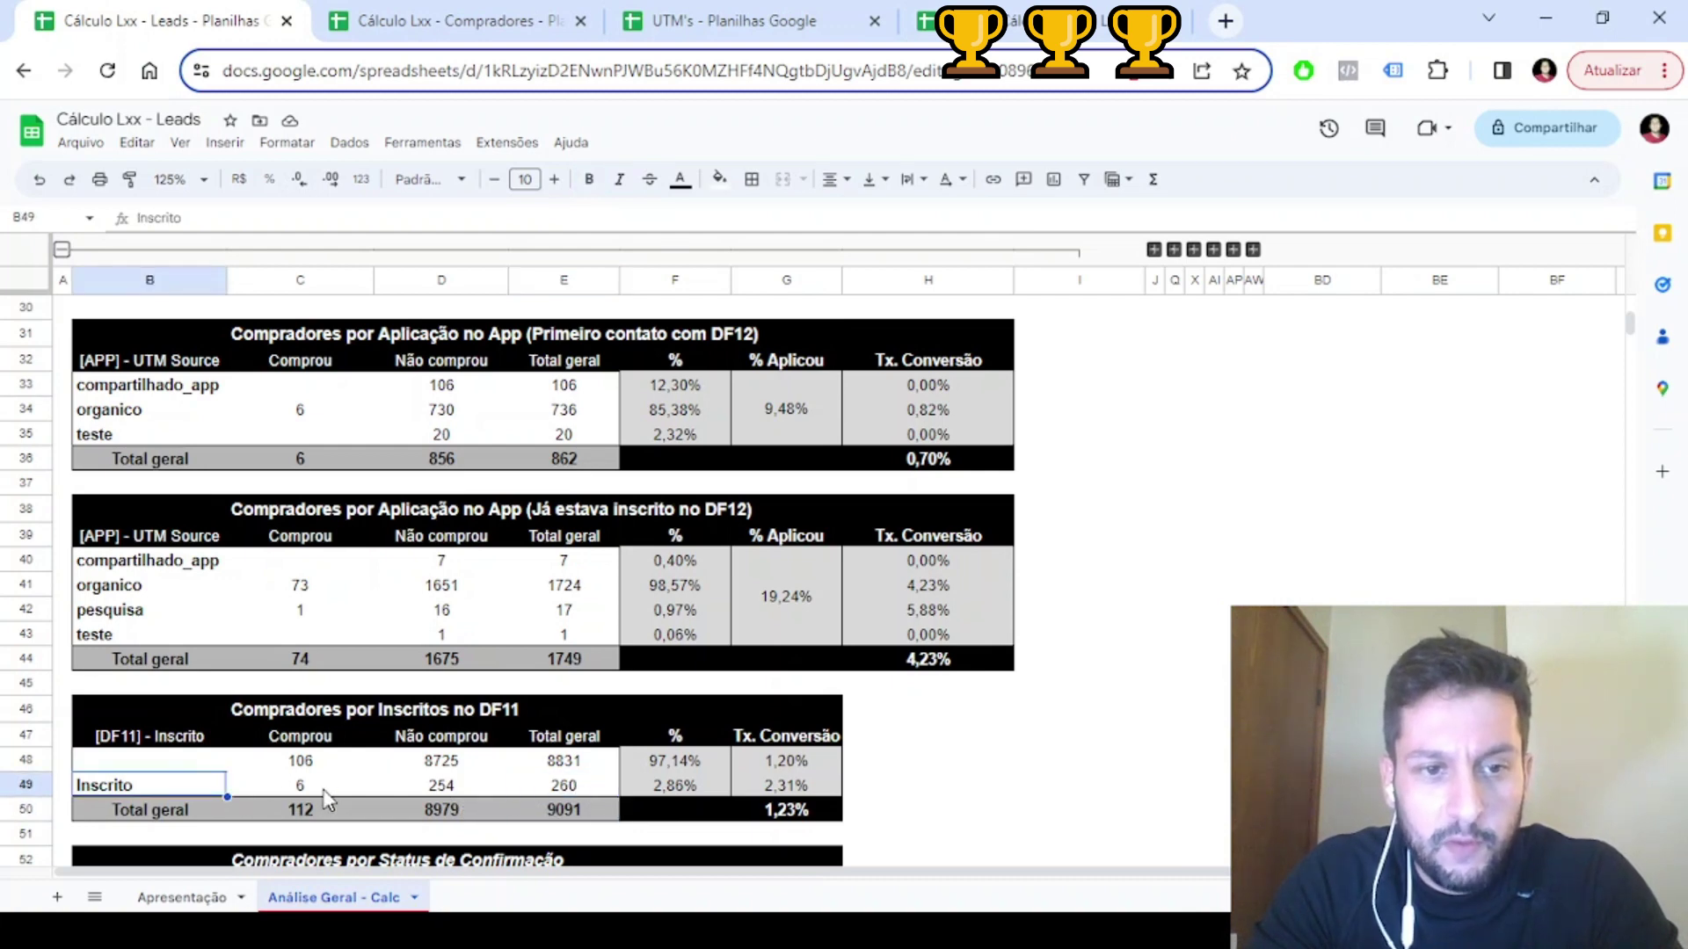
left_click(330, 786)
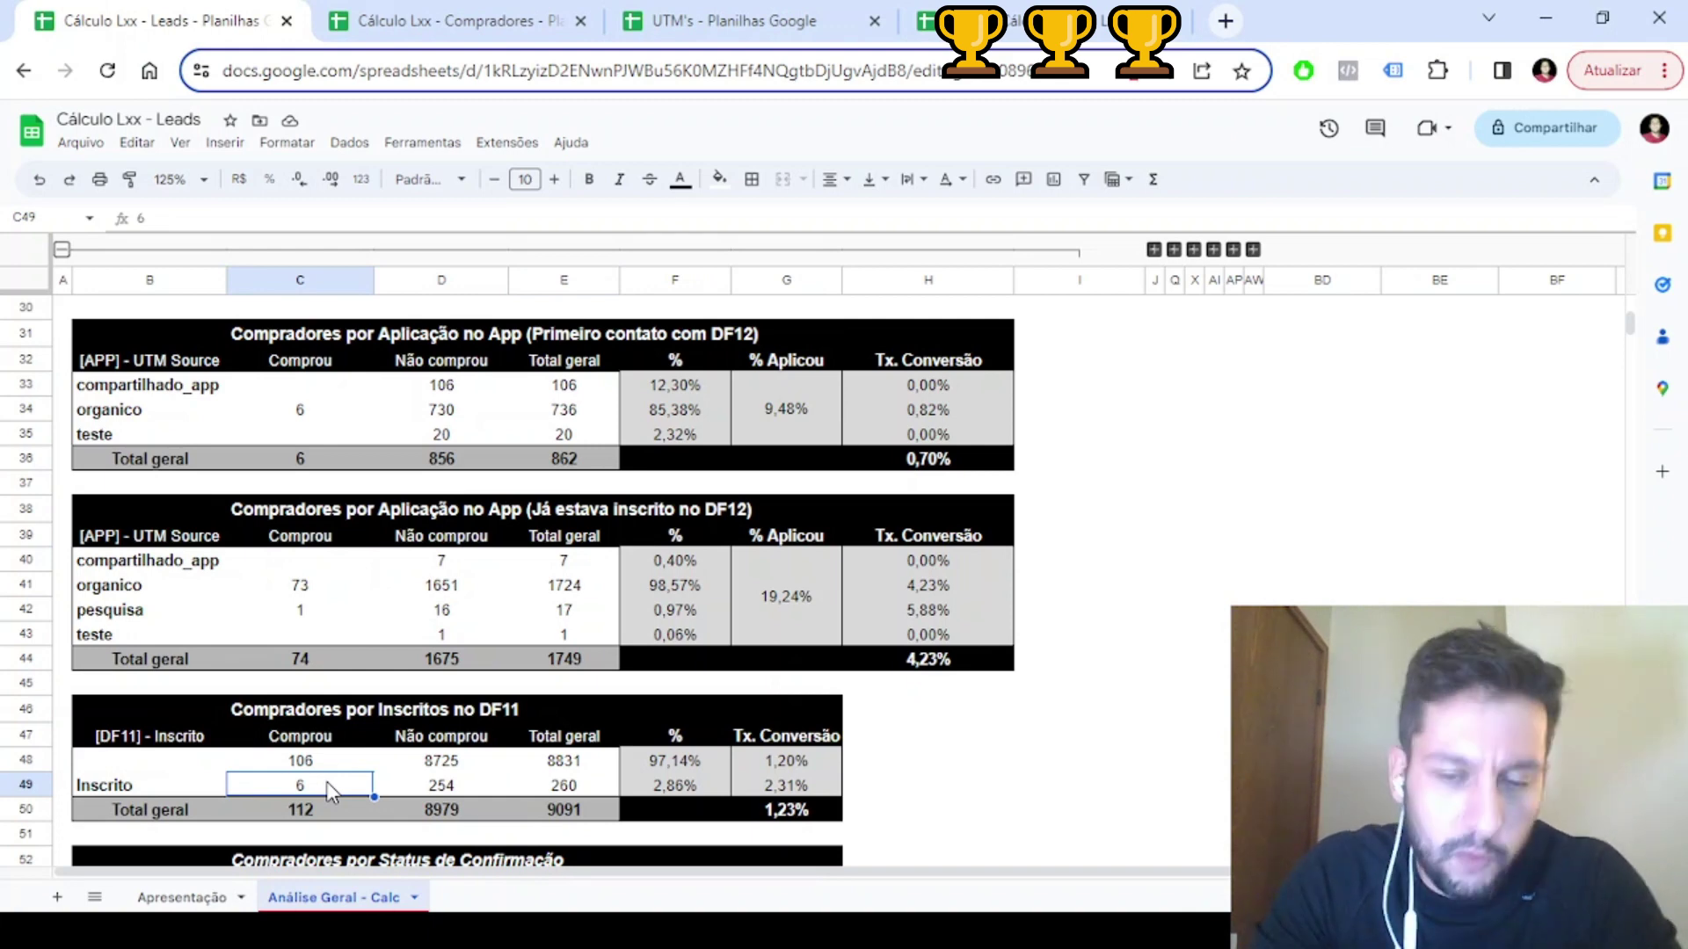
left_click(782, 777)
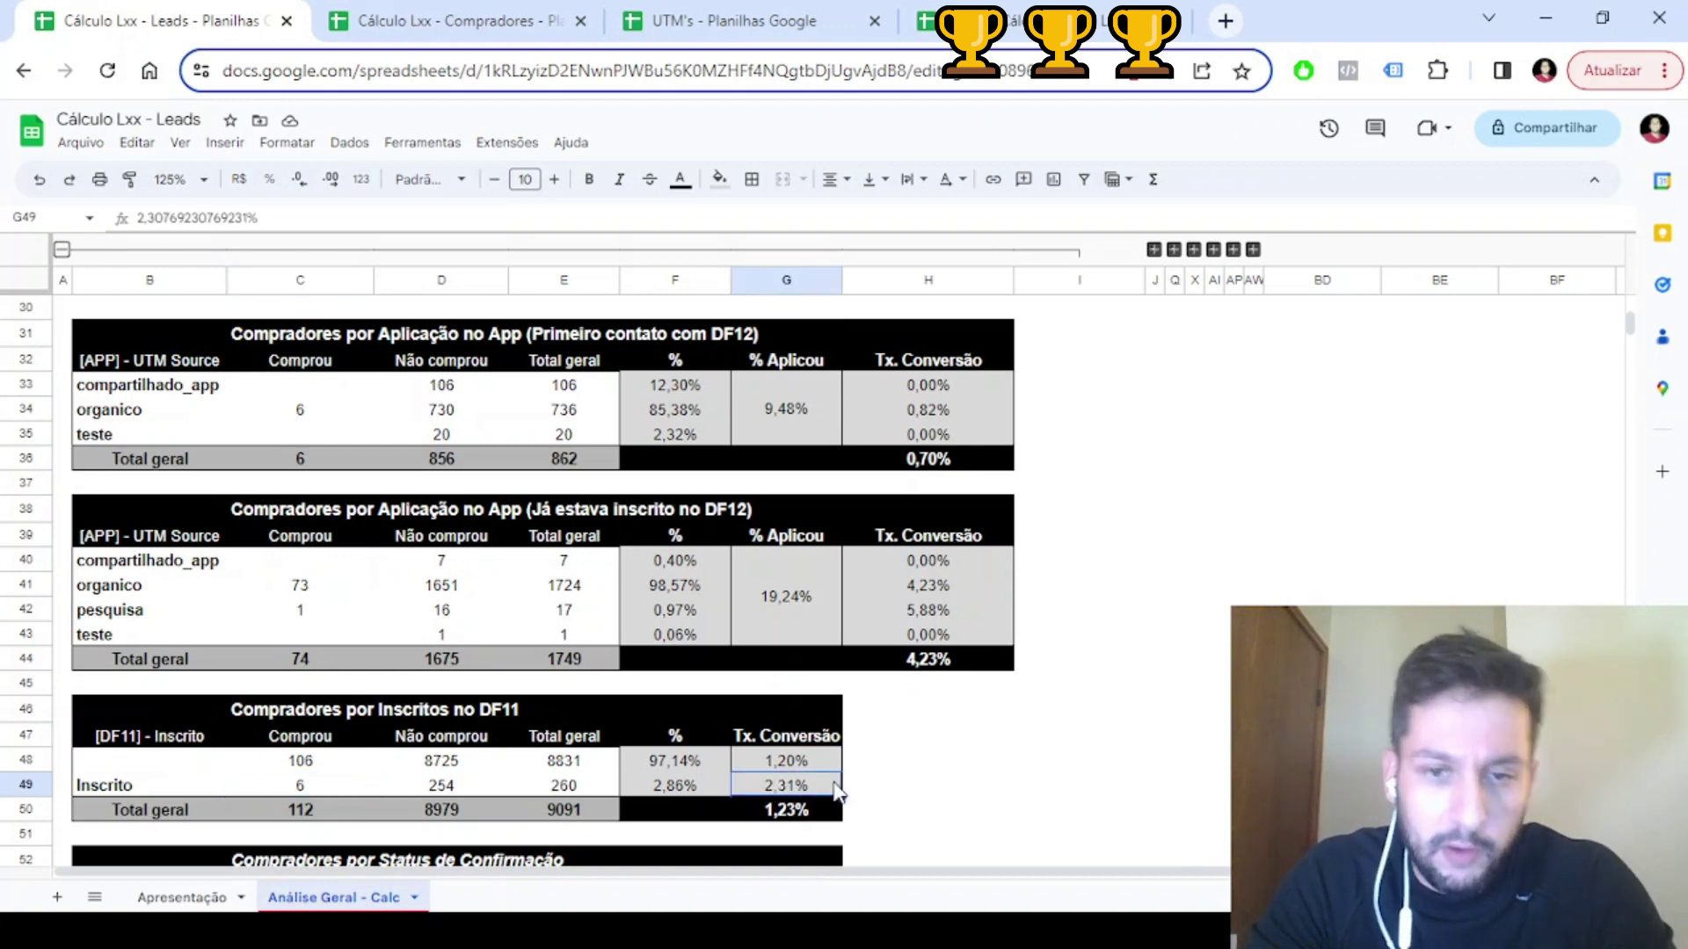
Highlight the whole Compradores por Status de Confirmação table, from its title to the Total geral row
scroll(916, 745, "down", 2)
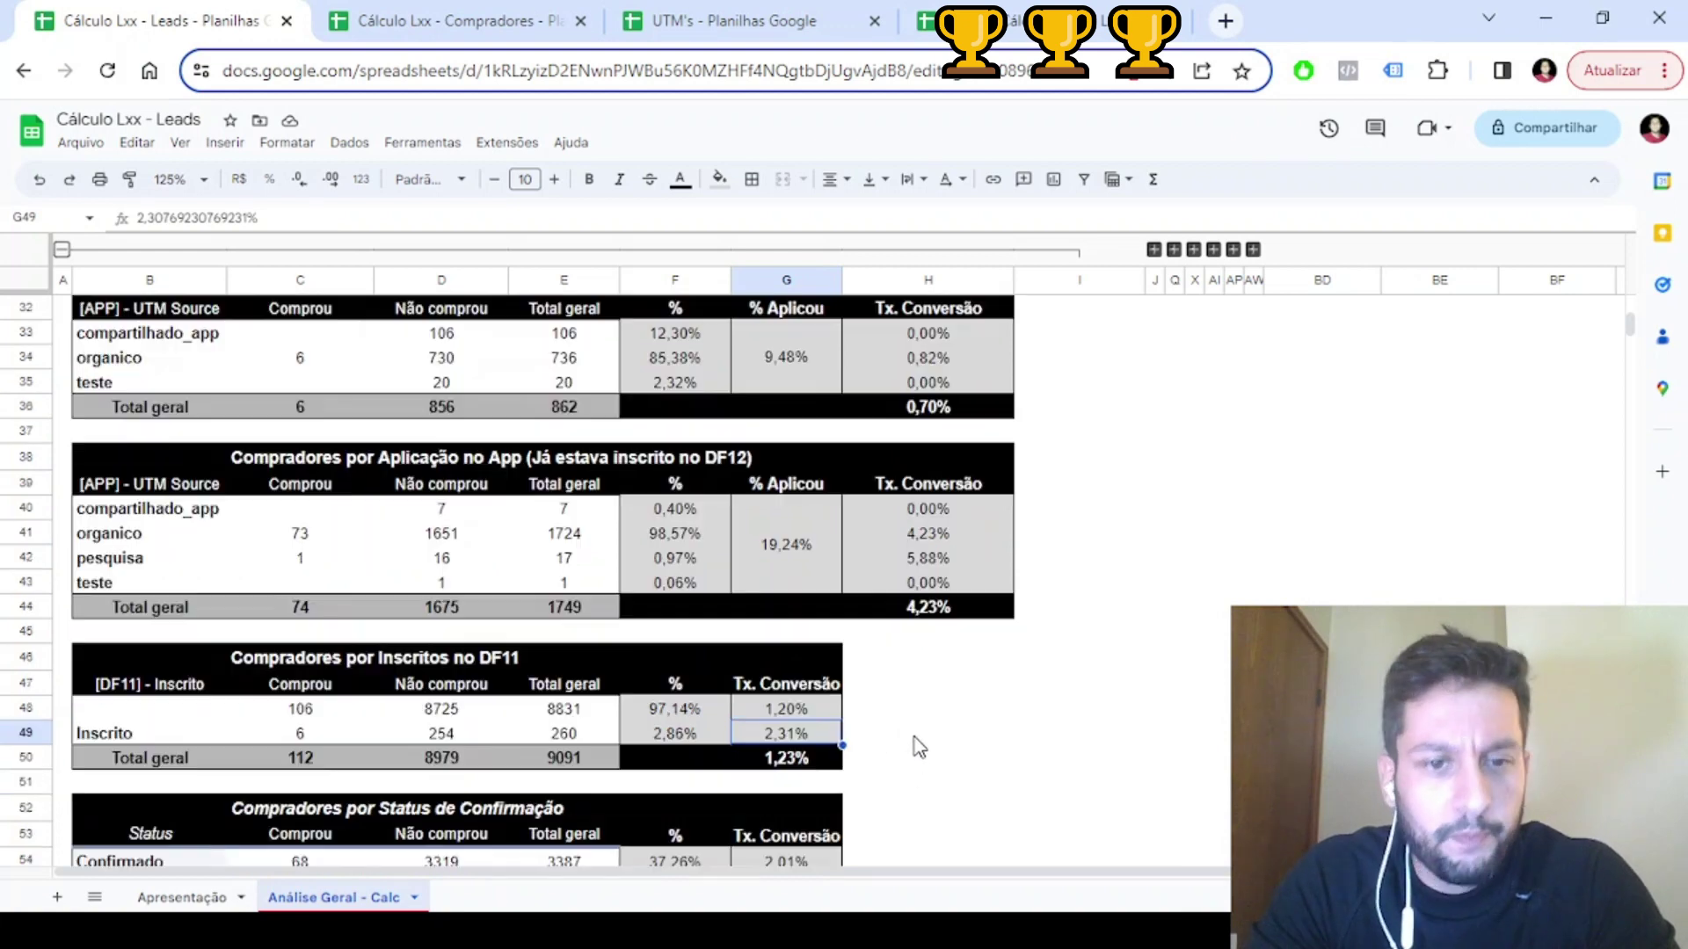
left_click(150, 734)
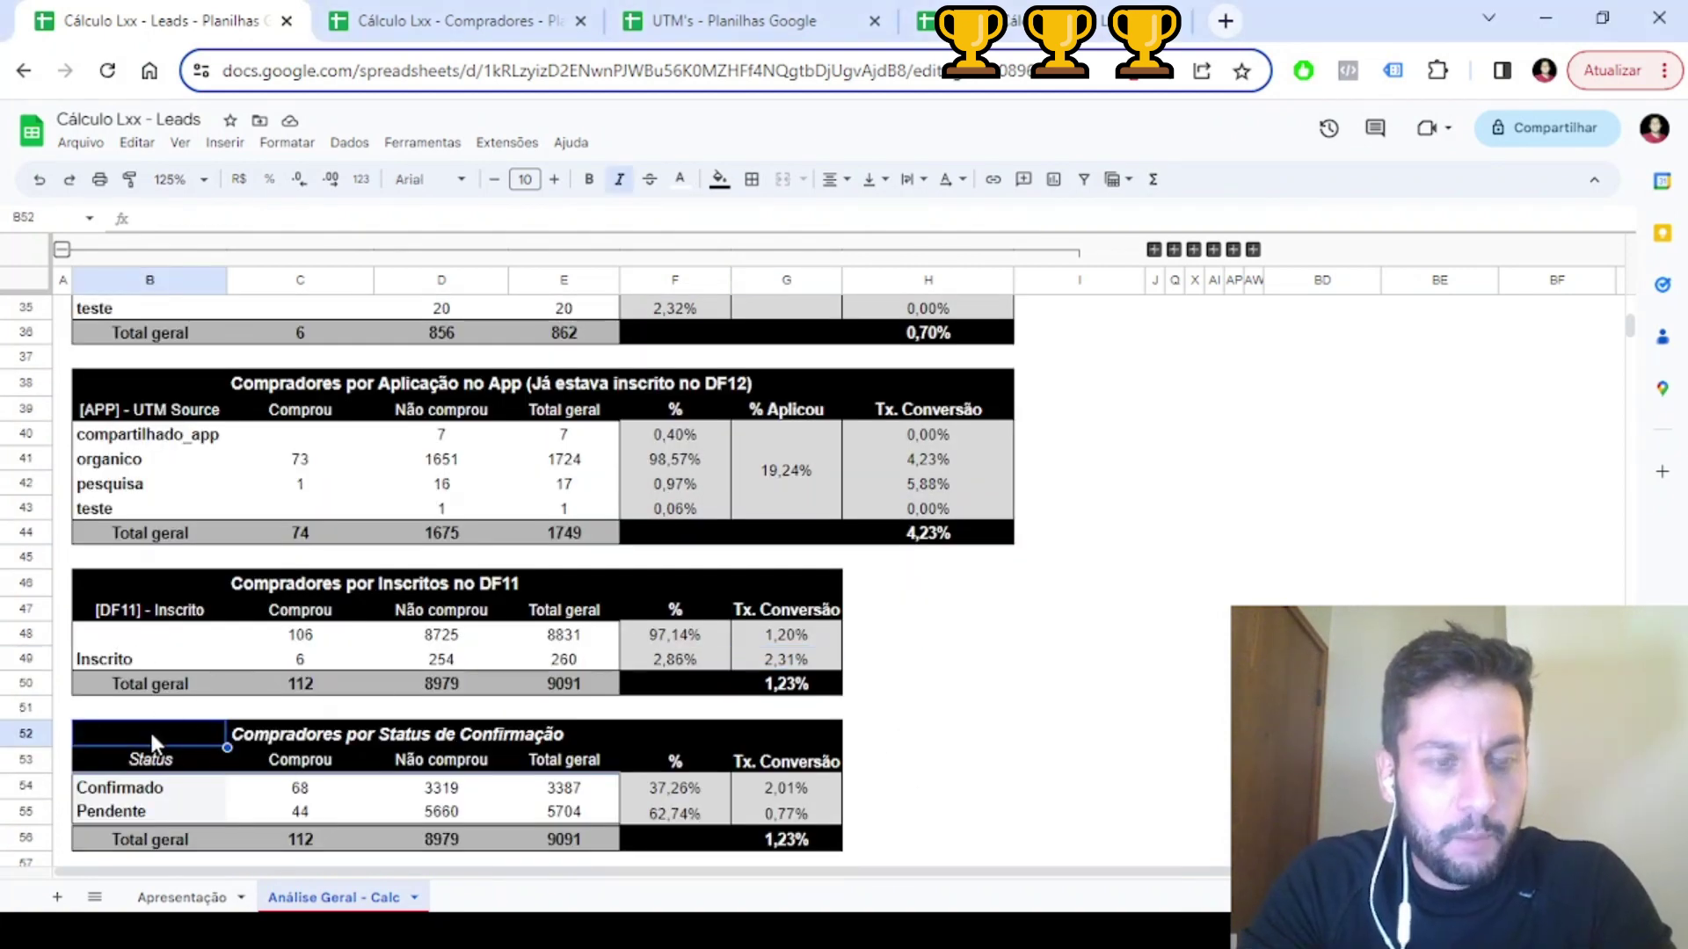
left_click(786, 847, "shift")
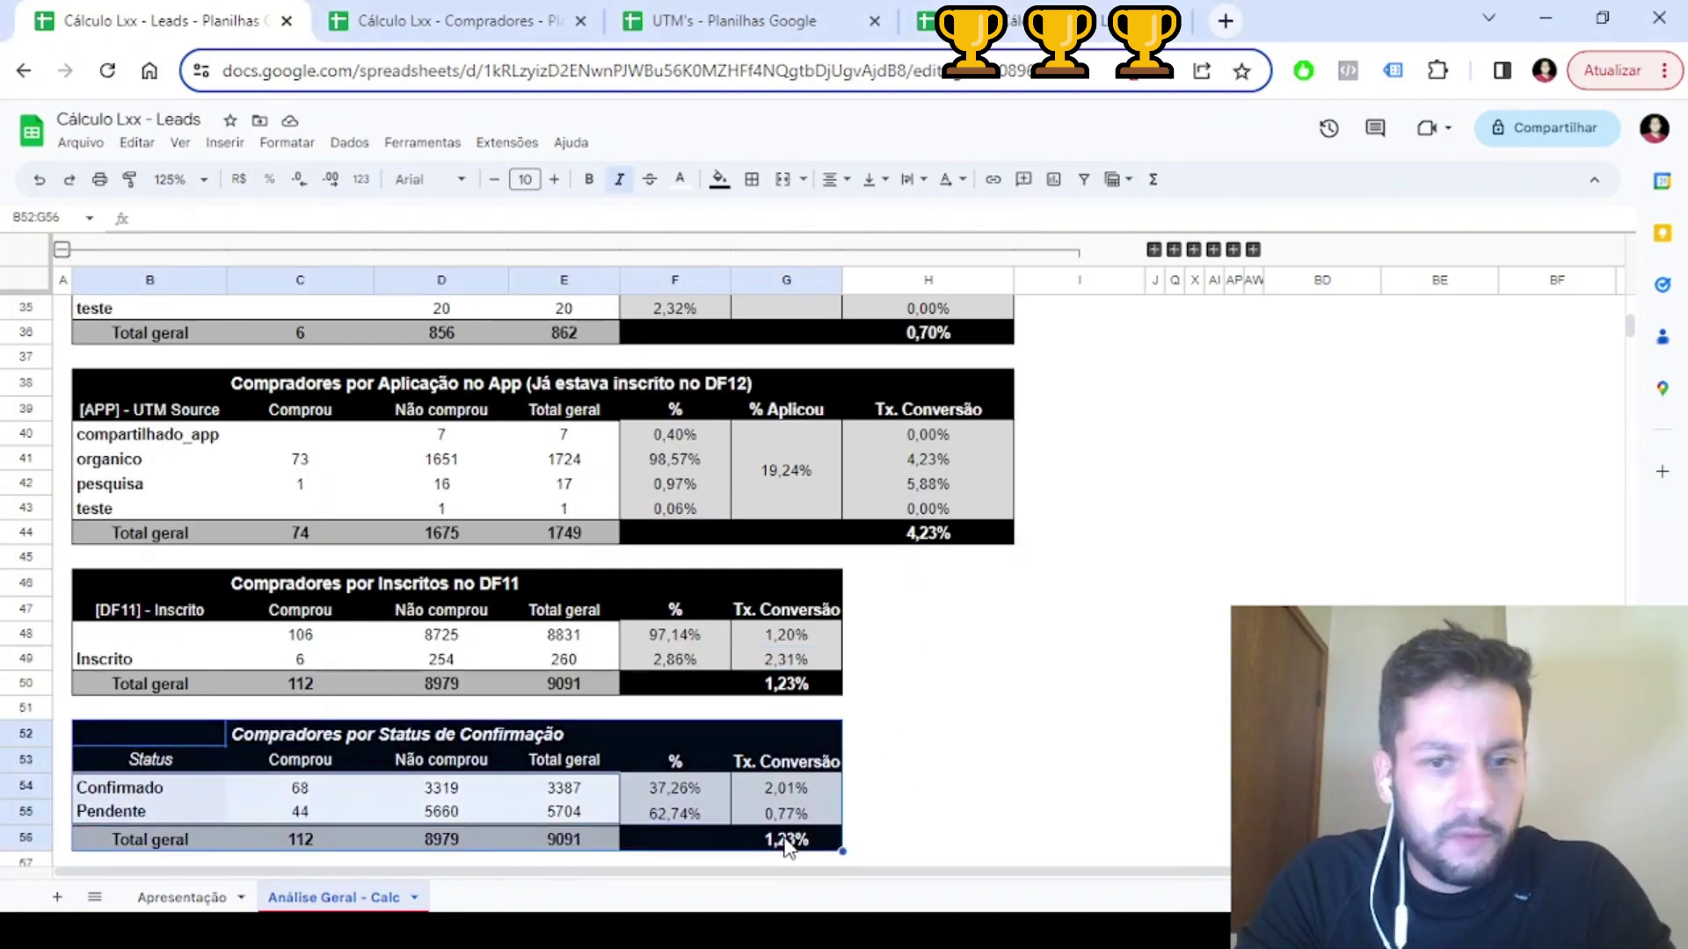
left_click(160, 731)
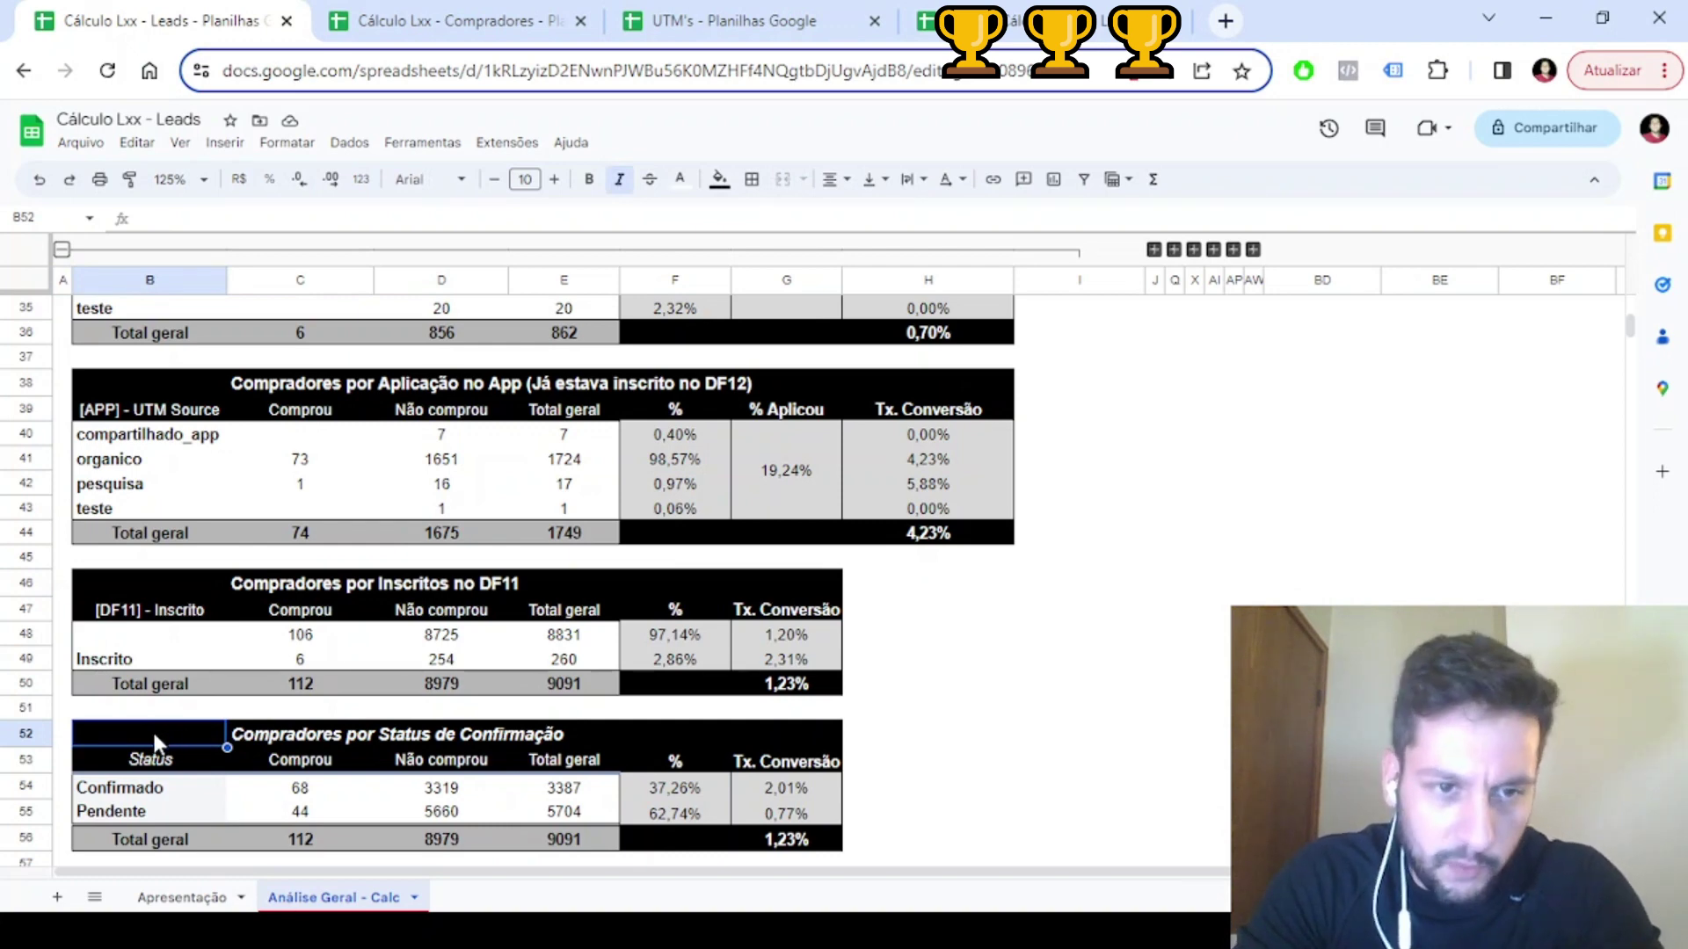
Compare the Confirmado and Pendente shares of leads, and check the Confirmado leads' total, buyers and Tx. Conversão
left_click(143, 793)
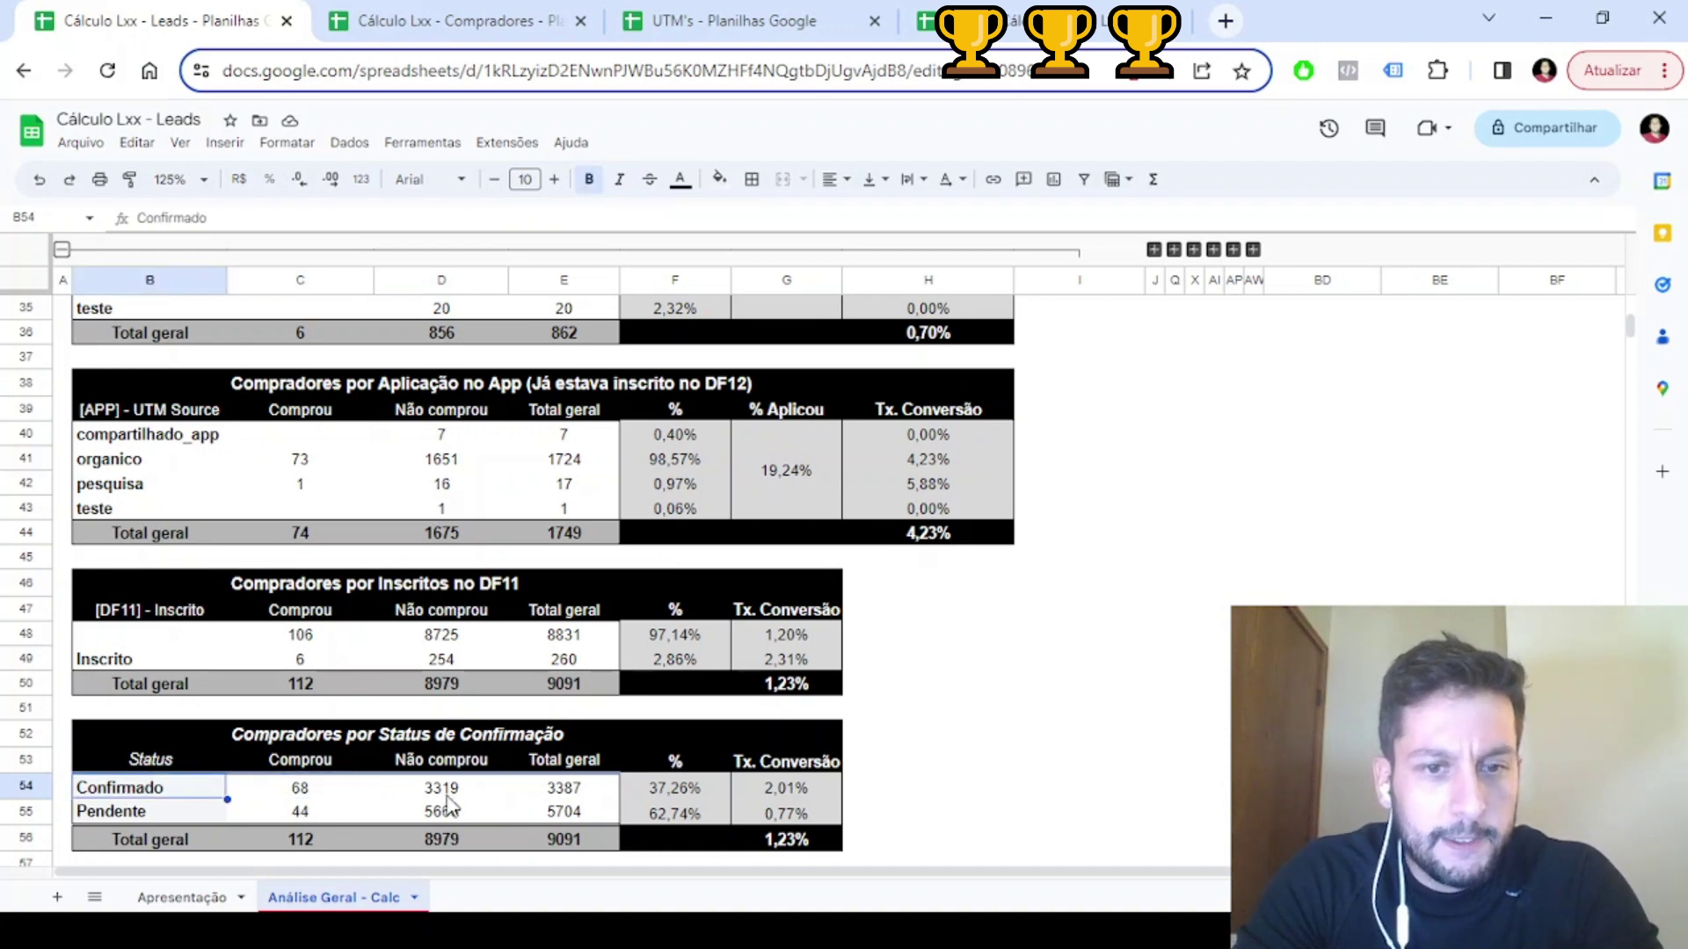
left_click(567, 793)
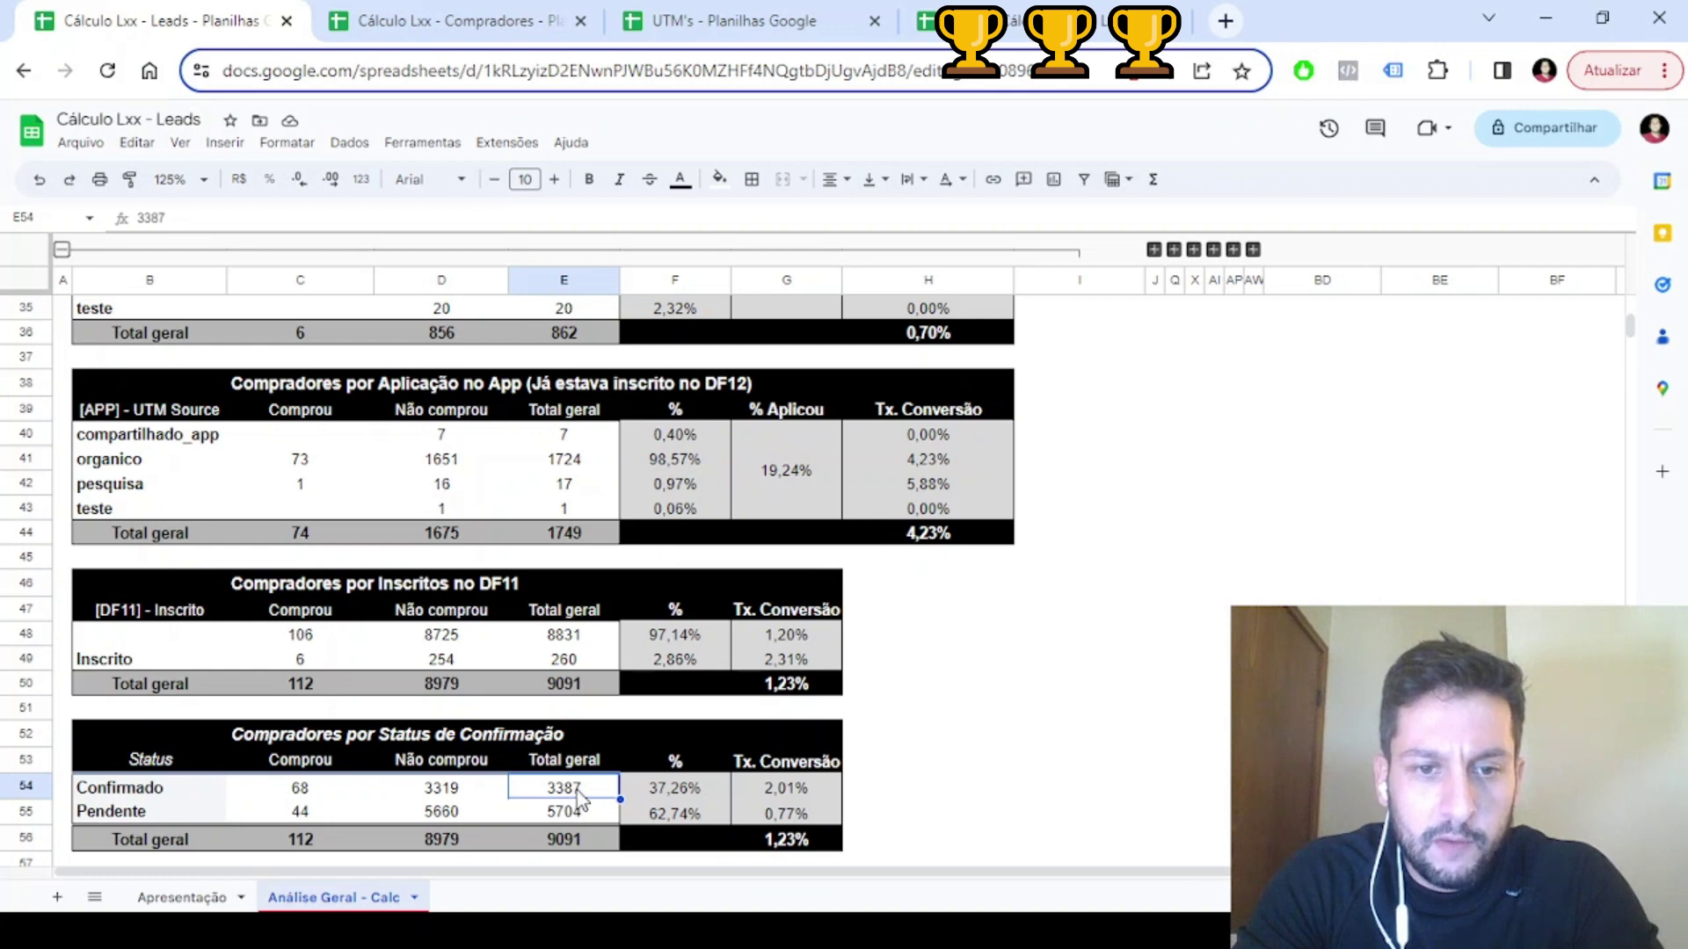
left_click(668, 791)
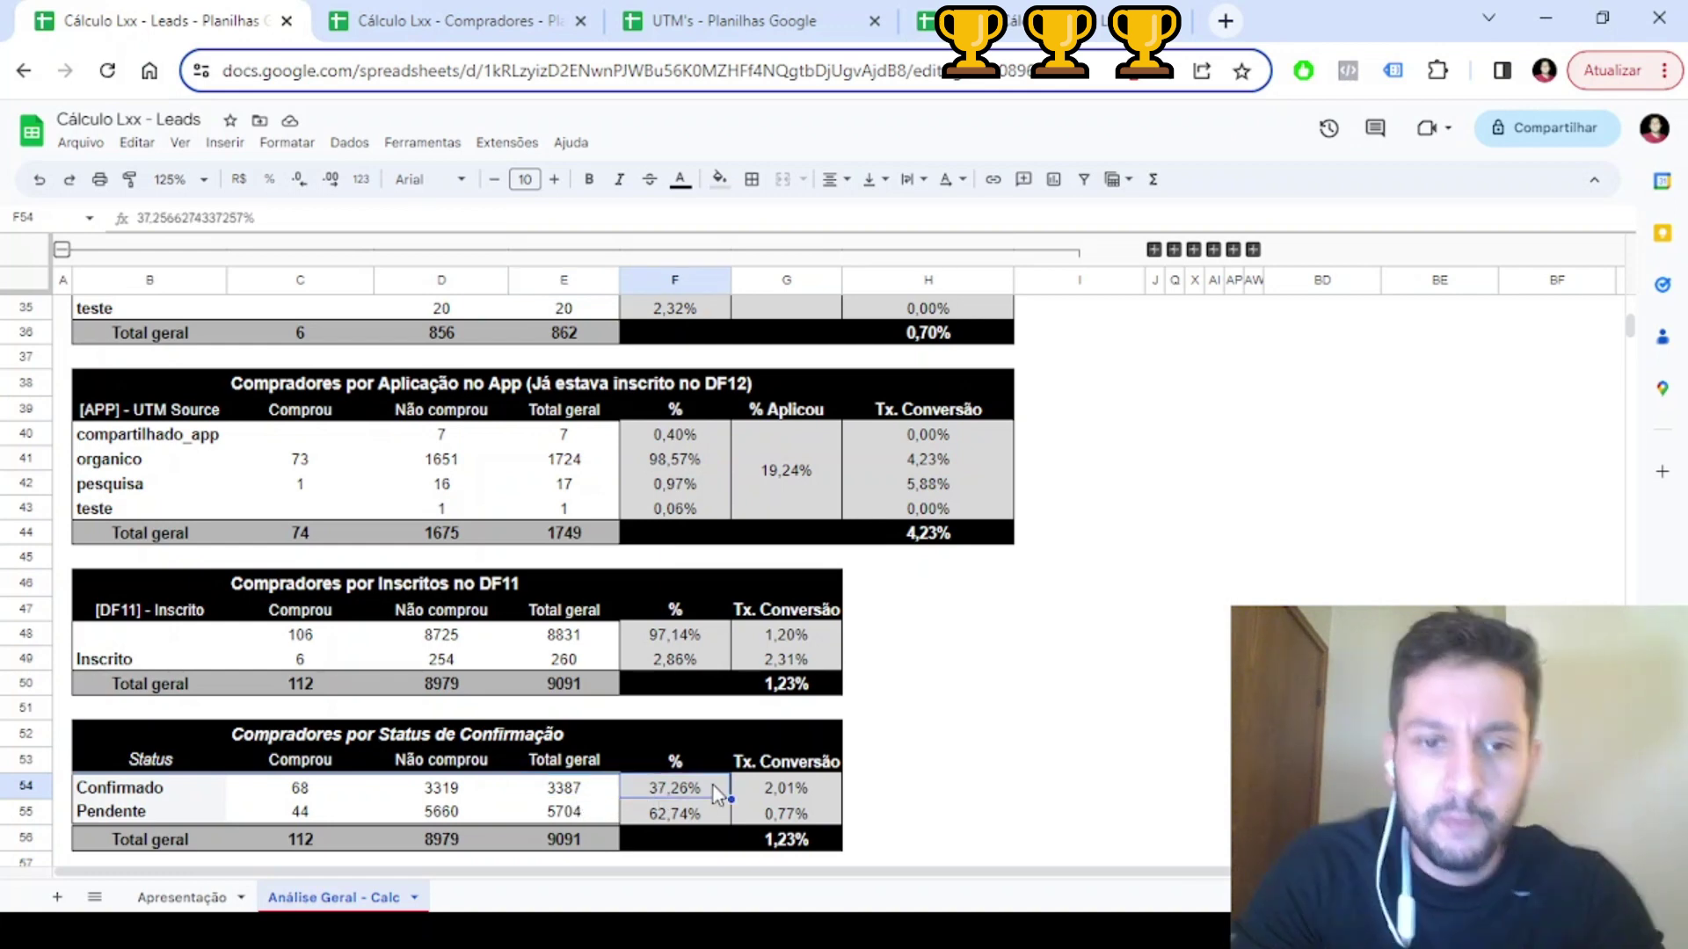
left_click(664, 805)
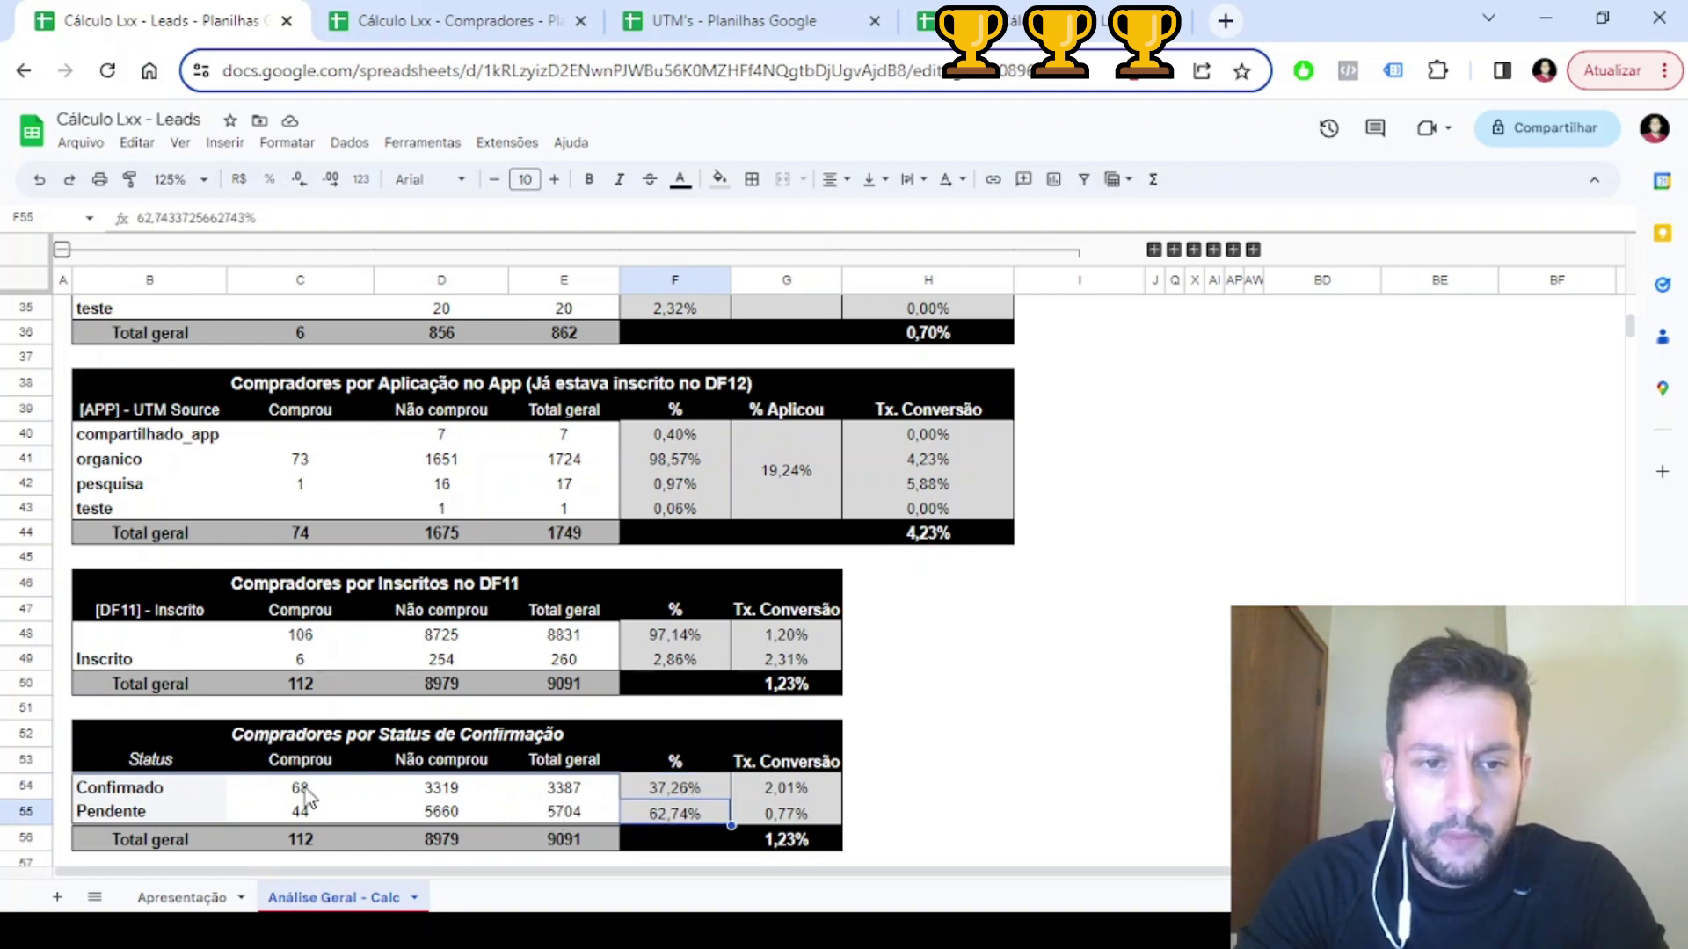
left_click_drag(145, 789, 306, 795)
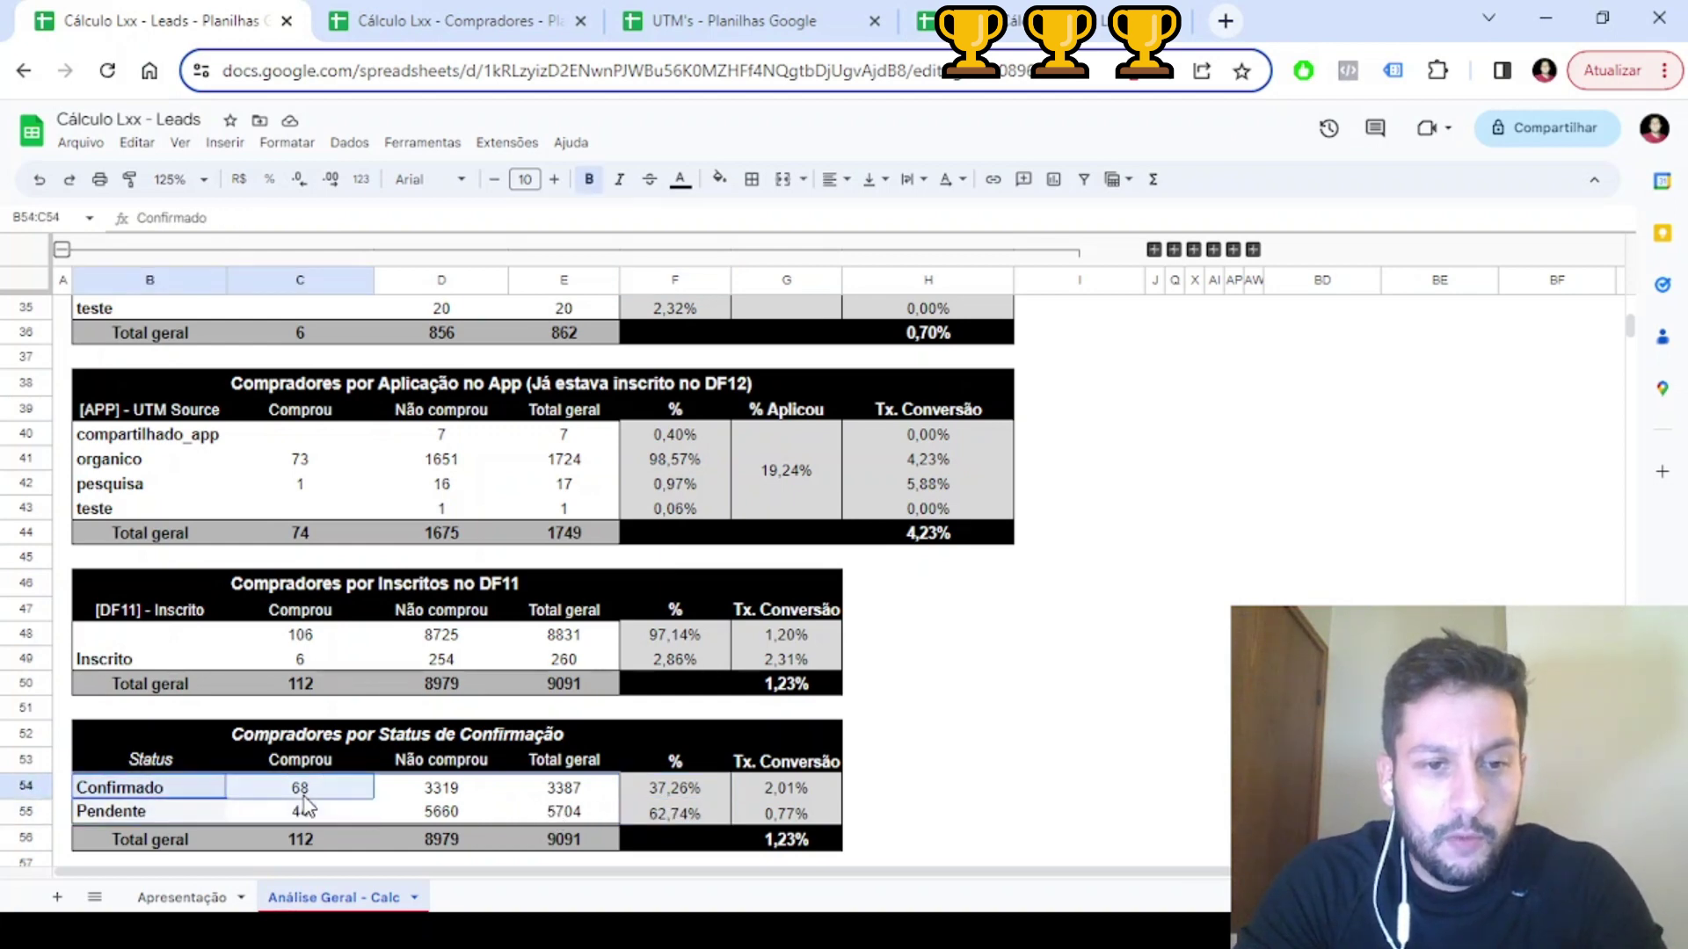
left_click(820, 800)
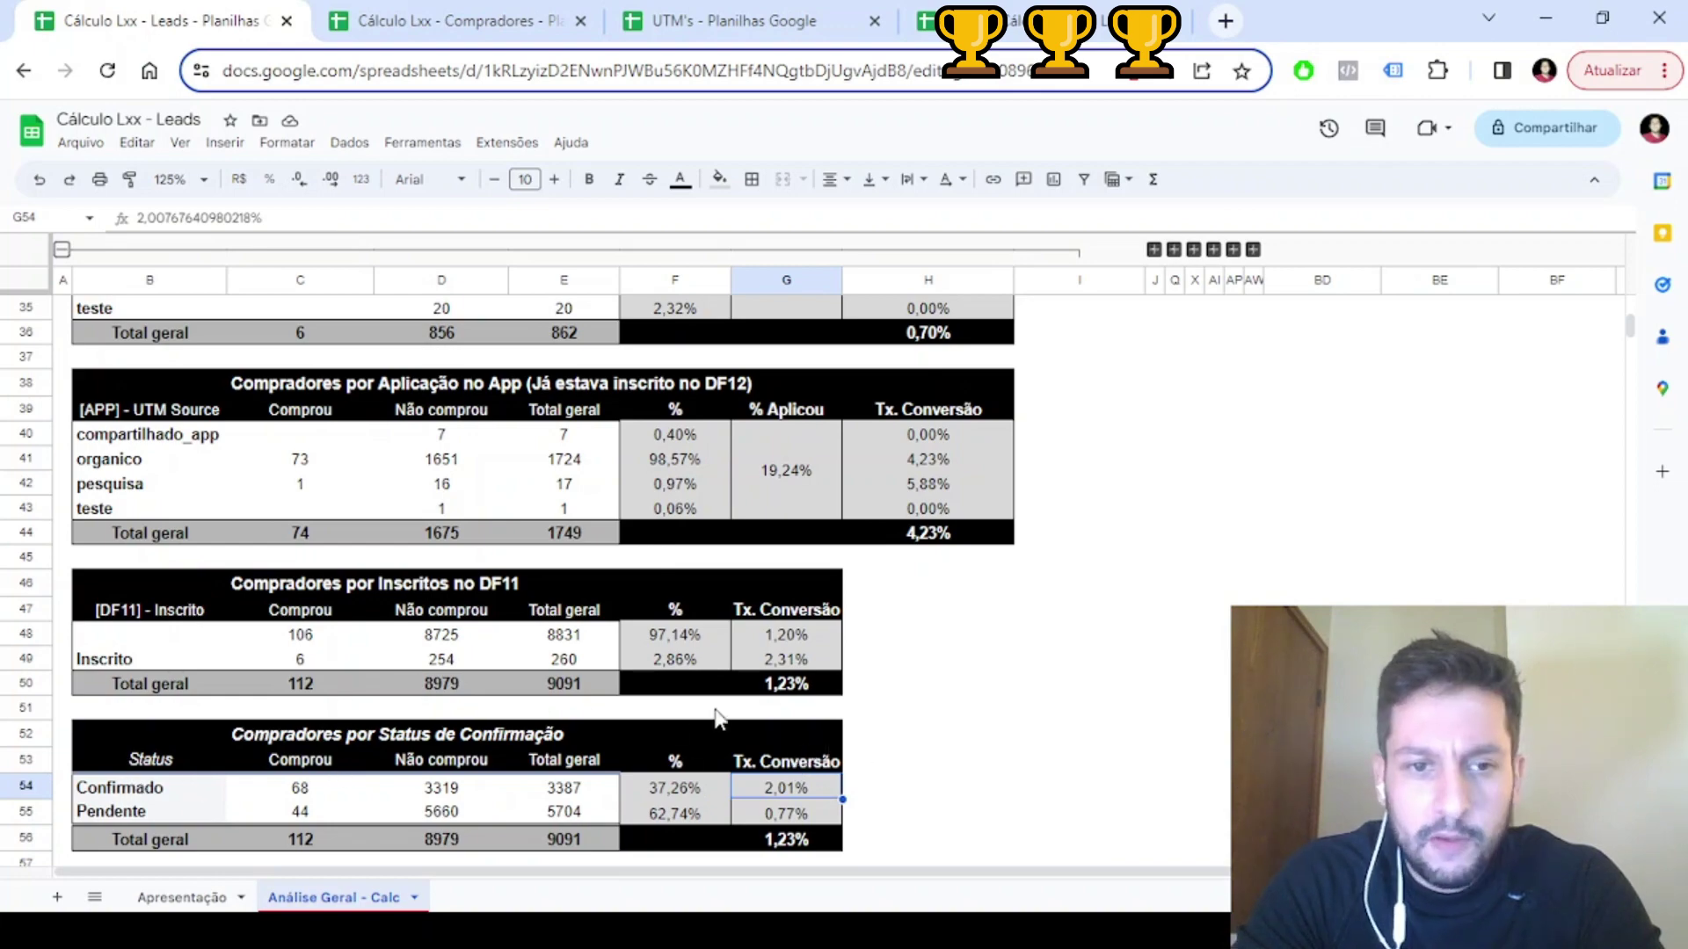
Collapse the column group with the capture-day tables and expand the group in columns R to W with Compradores por fonte de captação
scroll(1169, 650, "up", 10)
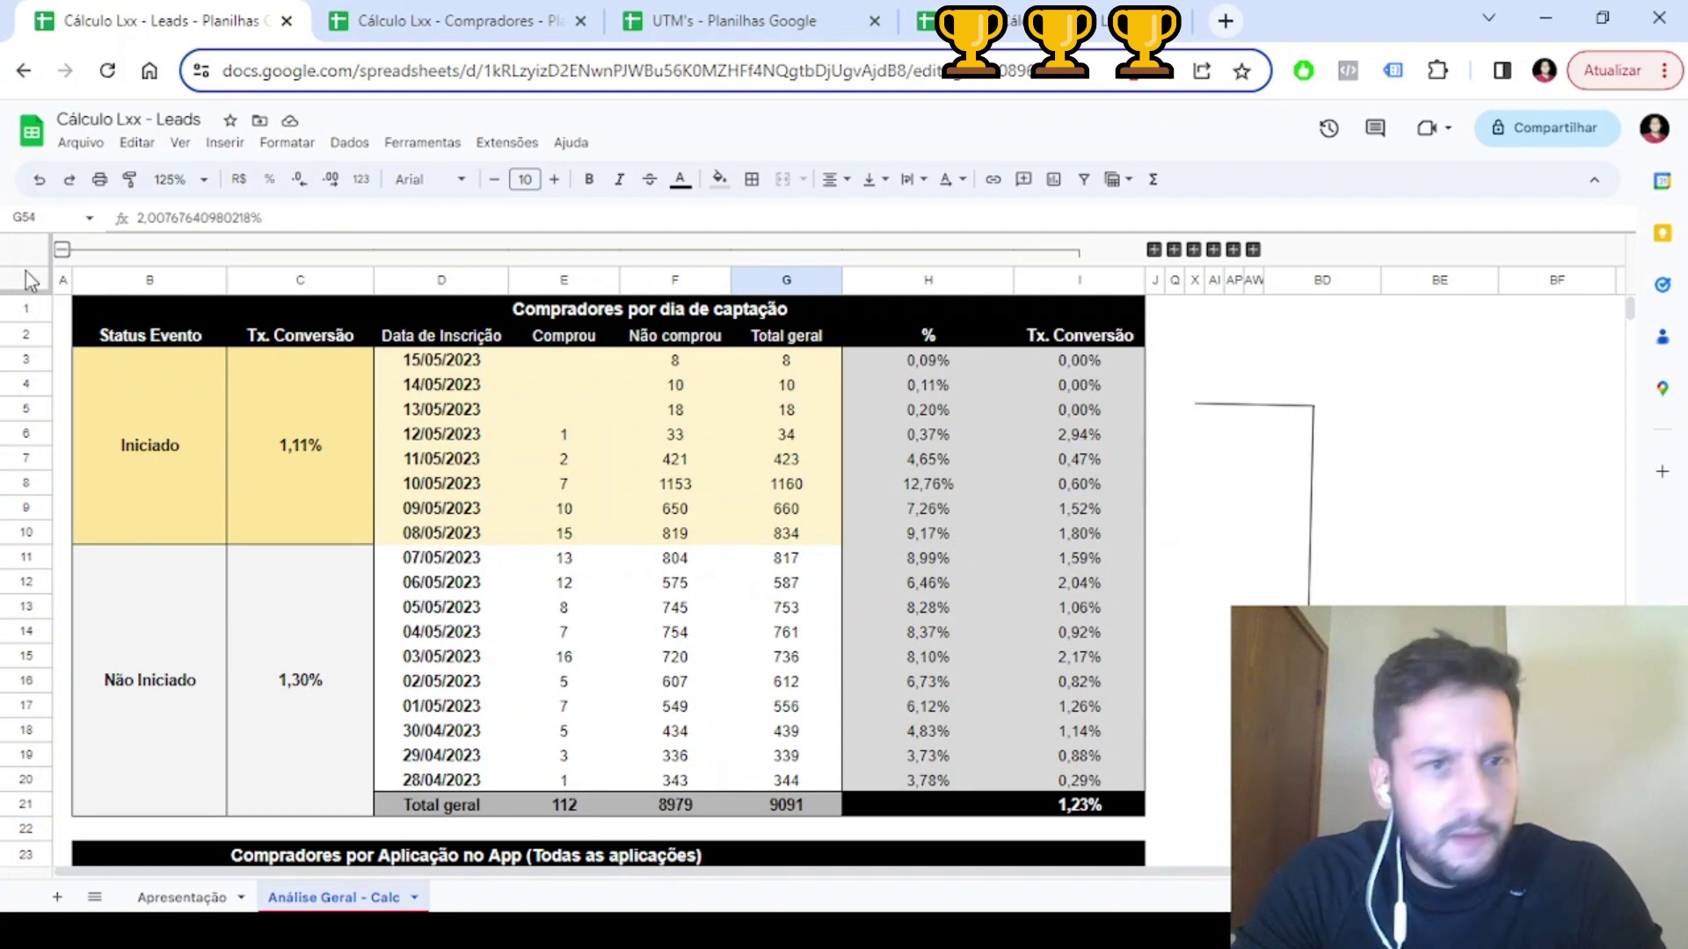
left_click(61, 249)
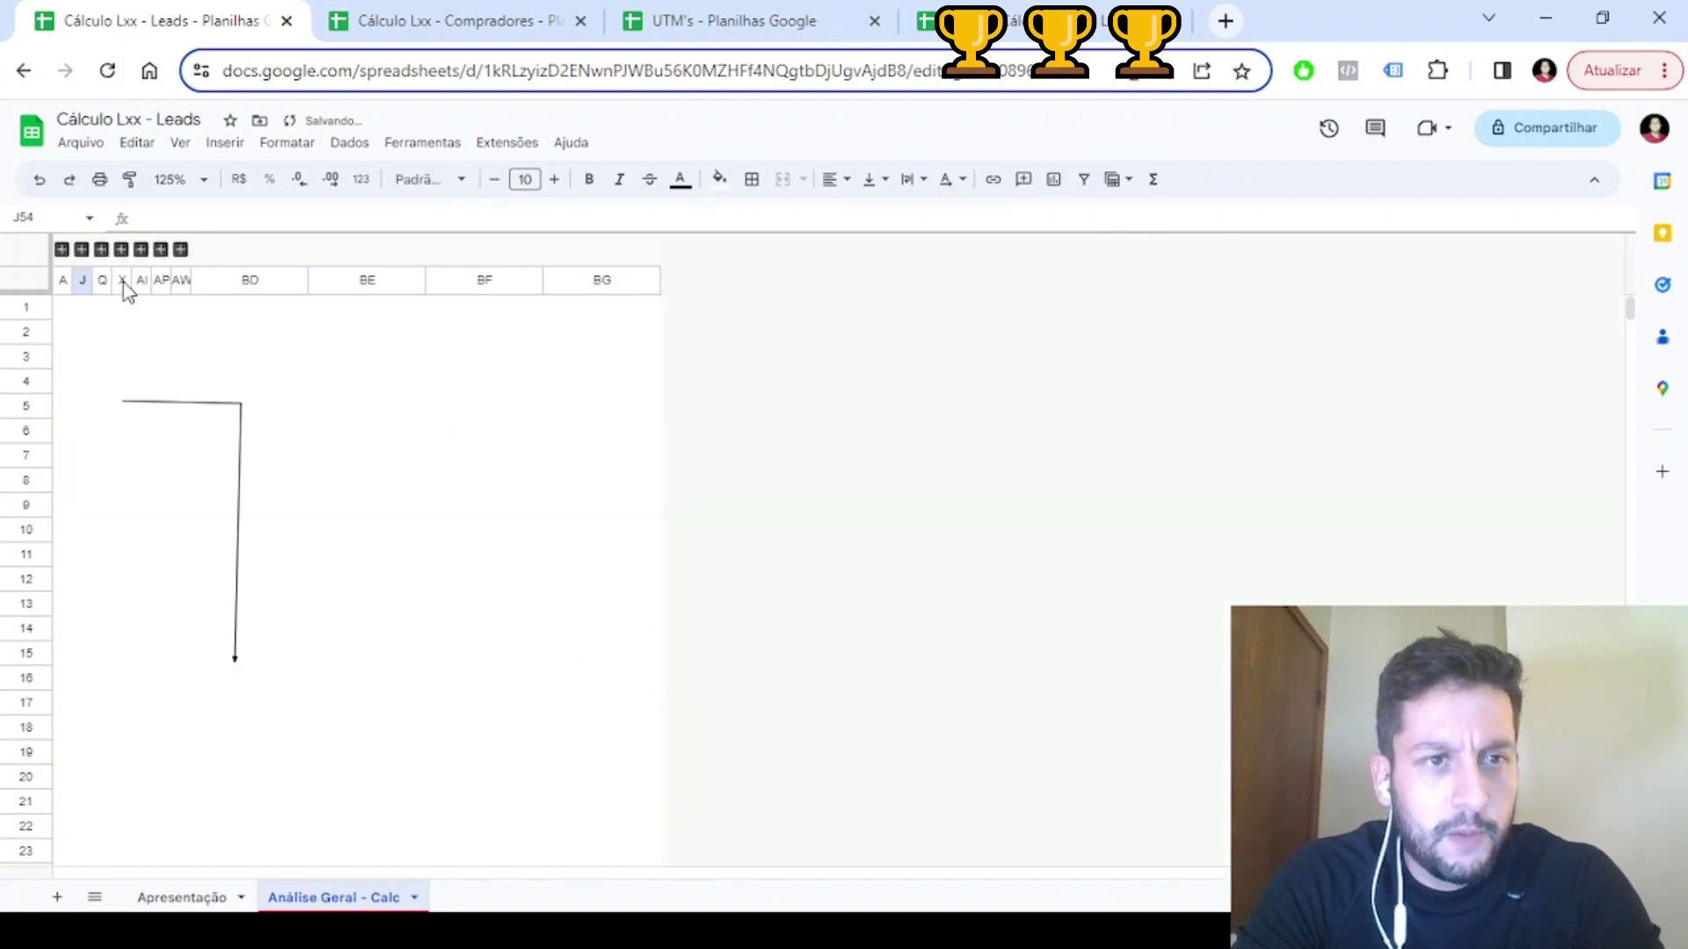
left_click(101, 249)
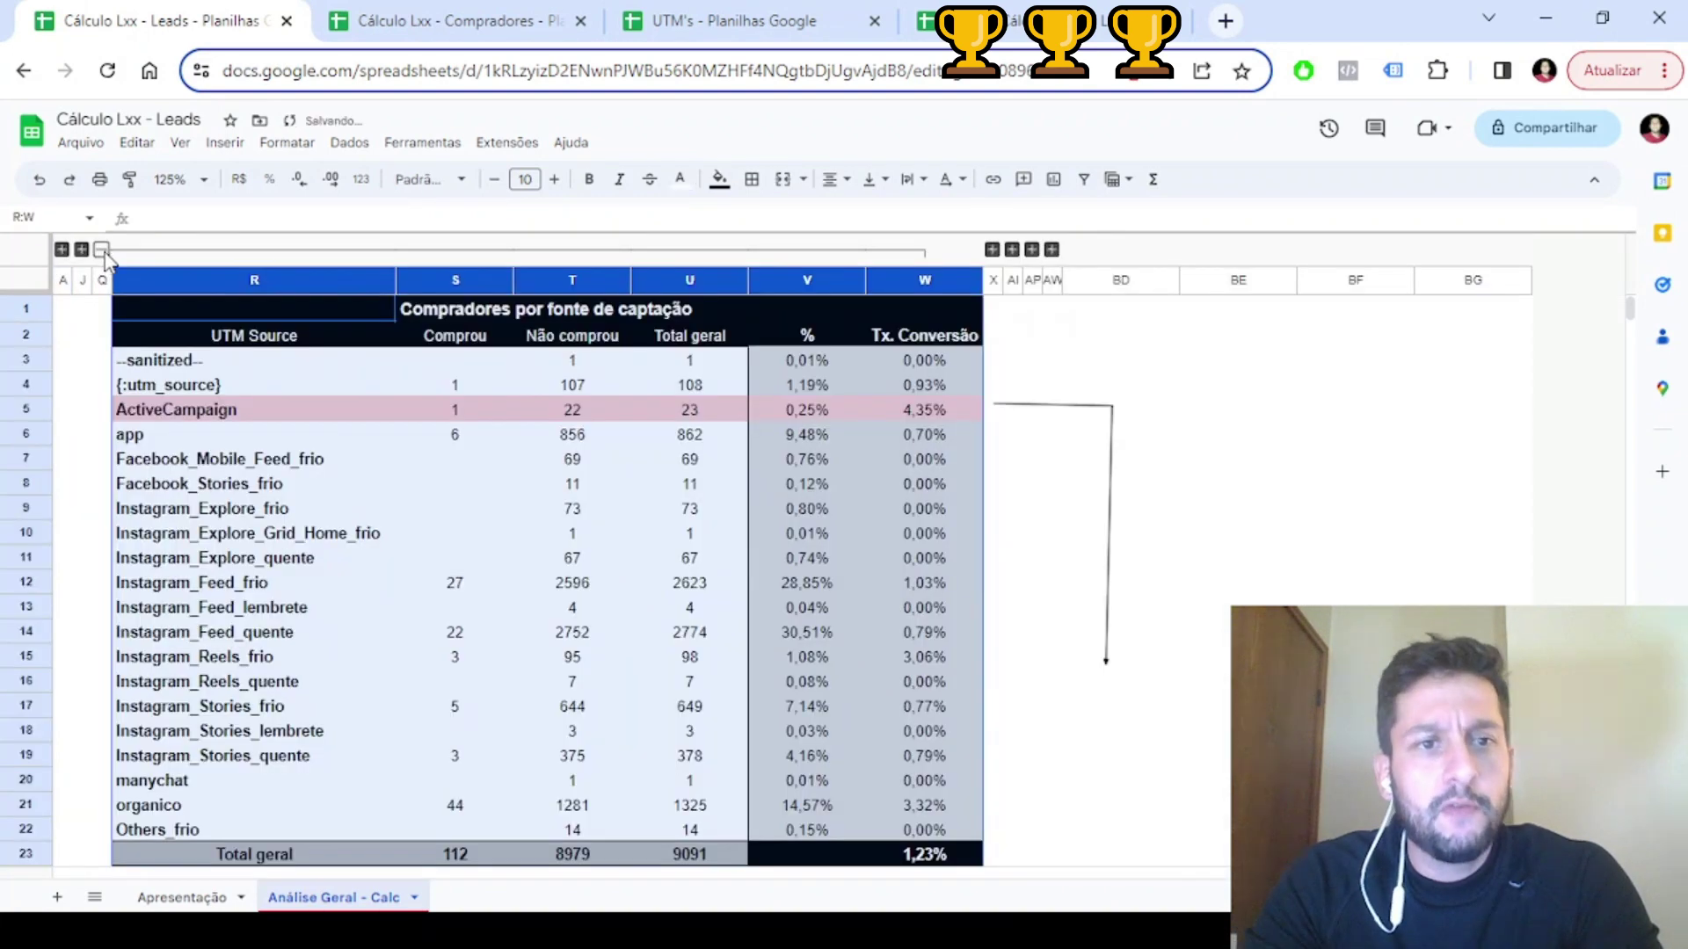
Examine the UTM Source column, covering the Facebook and Instagram sources, ActiveCampaign and app
left_click(189, 362)
left_click(266, 337)
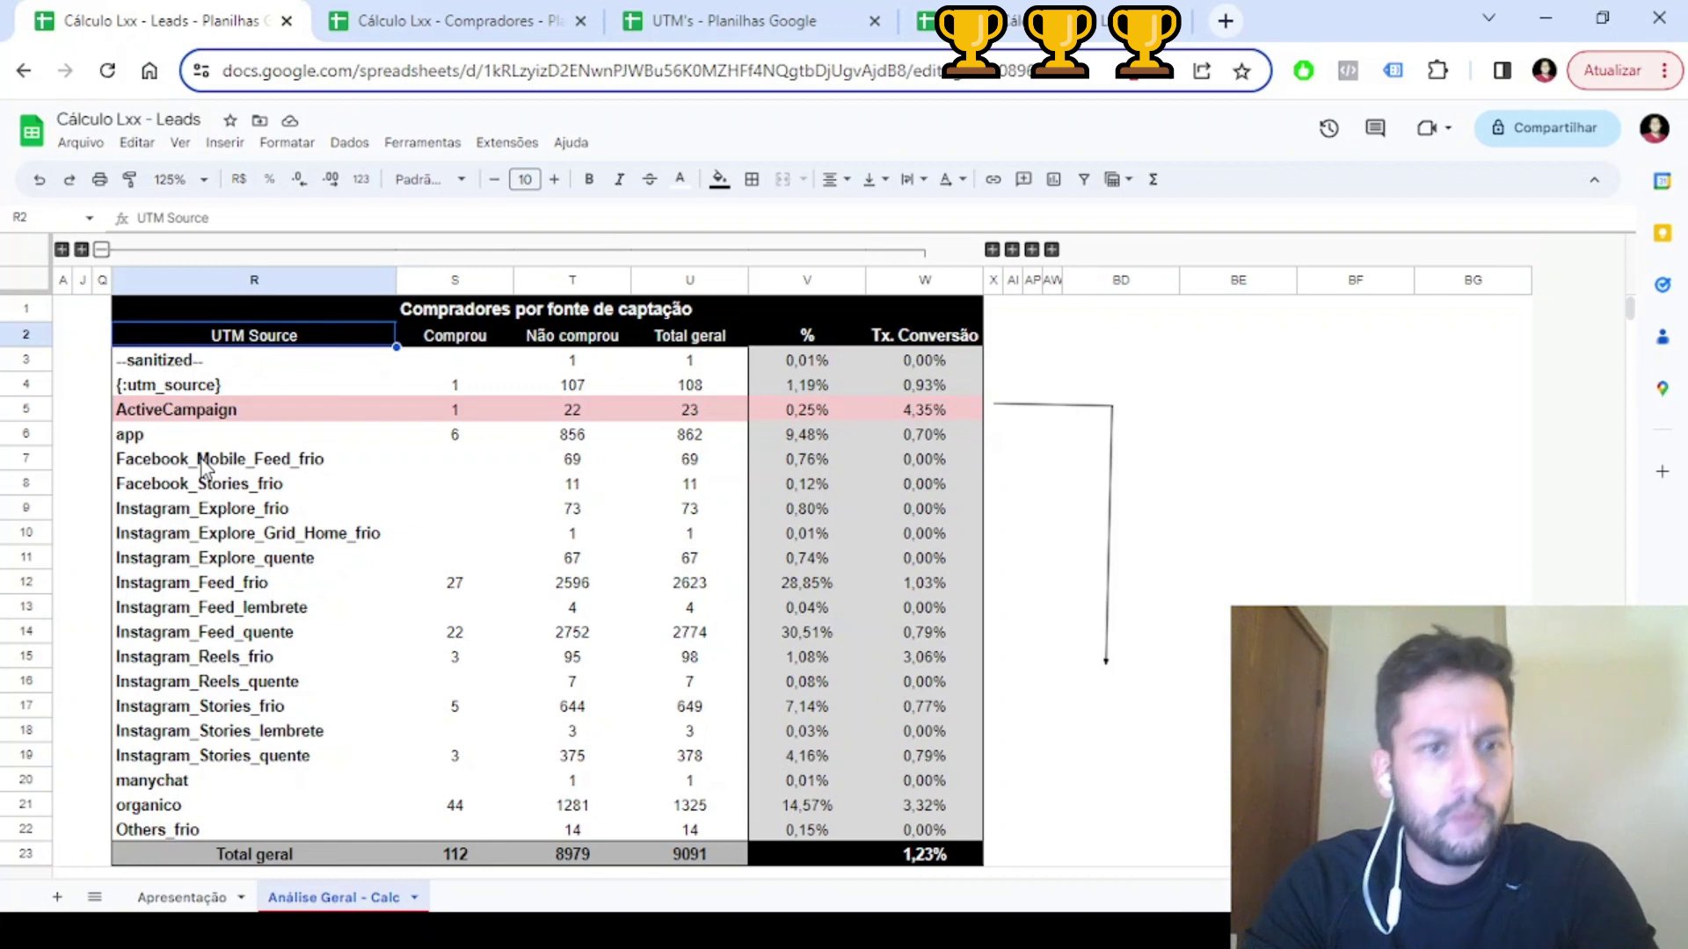
left_click_drag(204, 464, 228, 770)
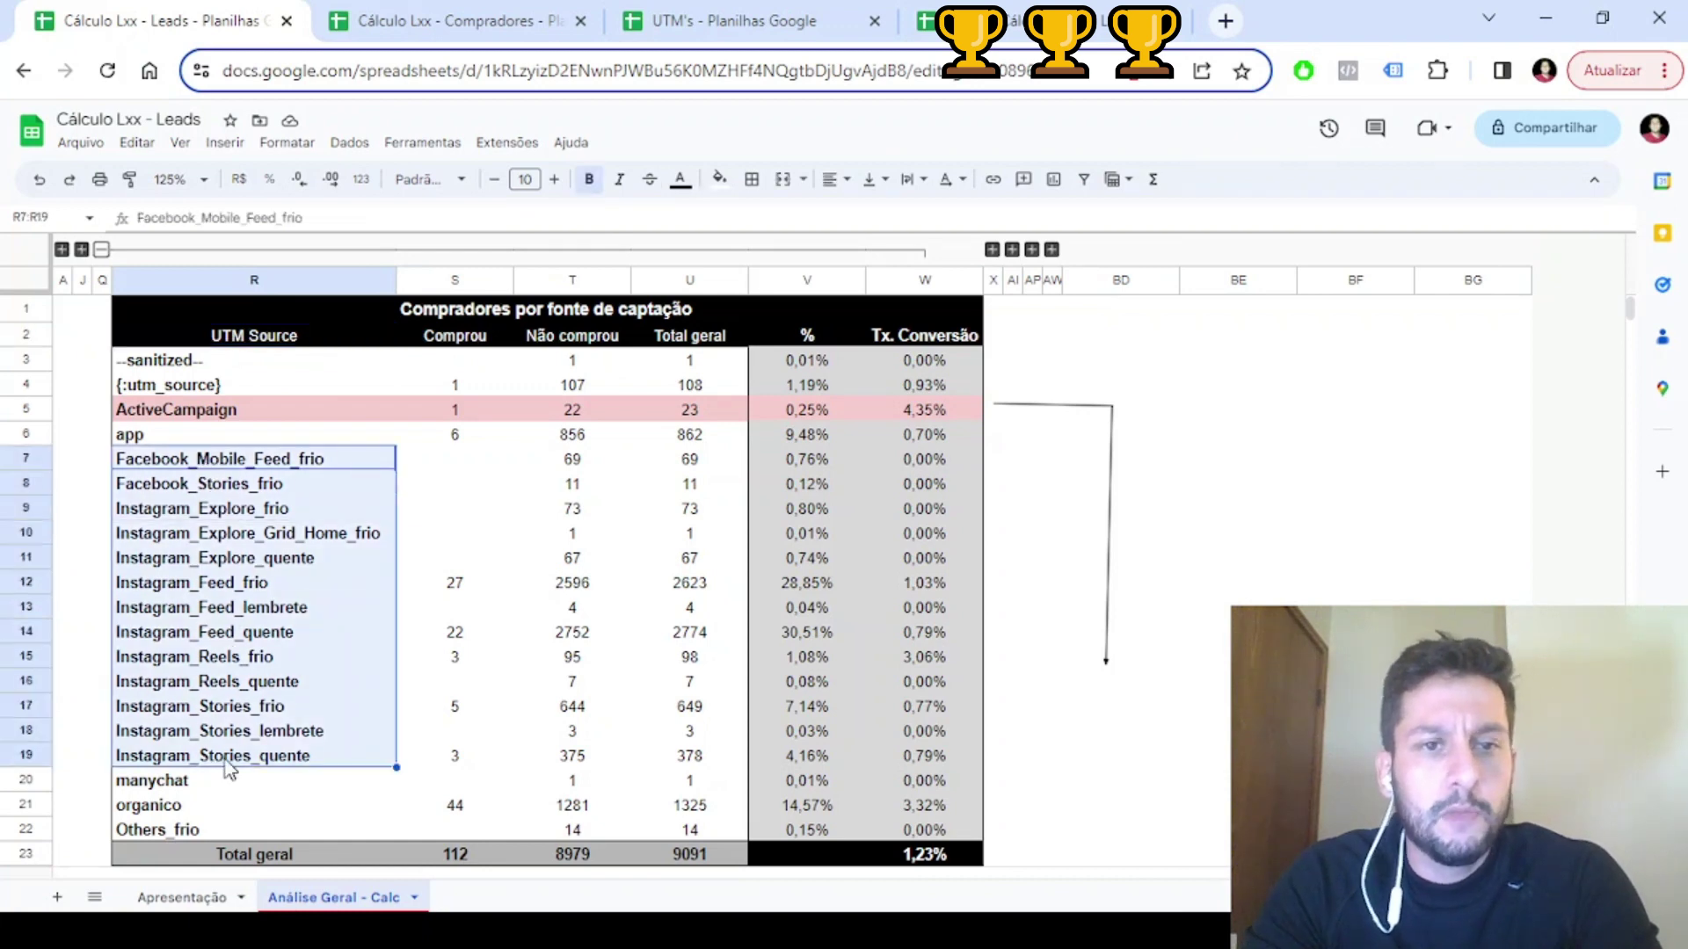
left_click(319, 413)
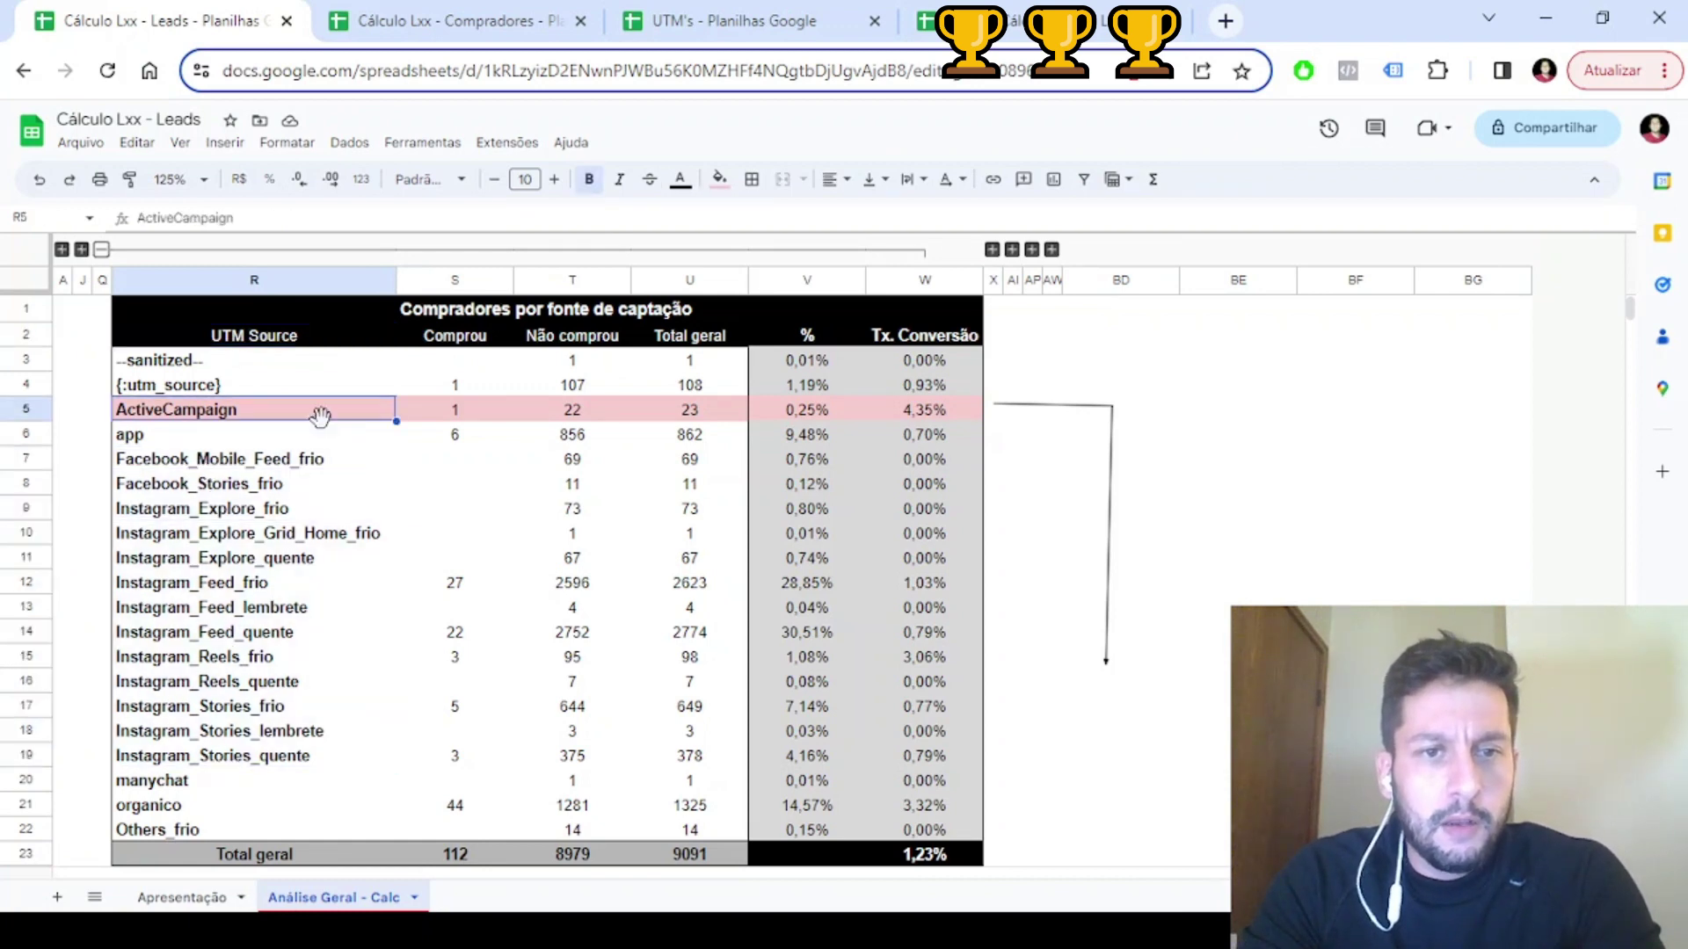
left_click_drag(213, 461, 224, 761)
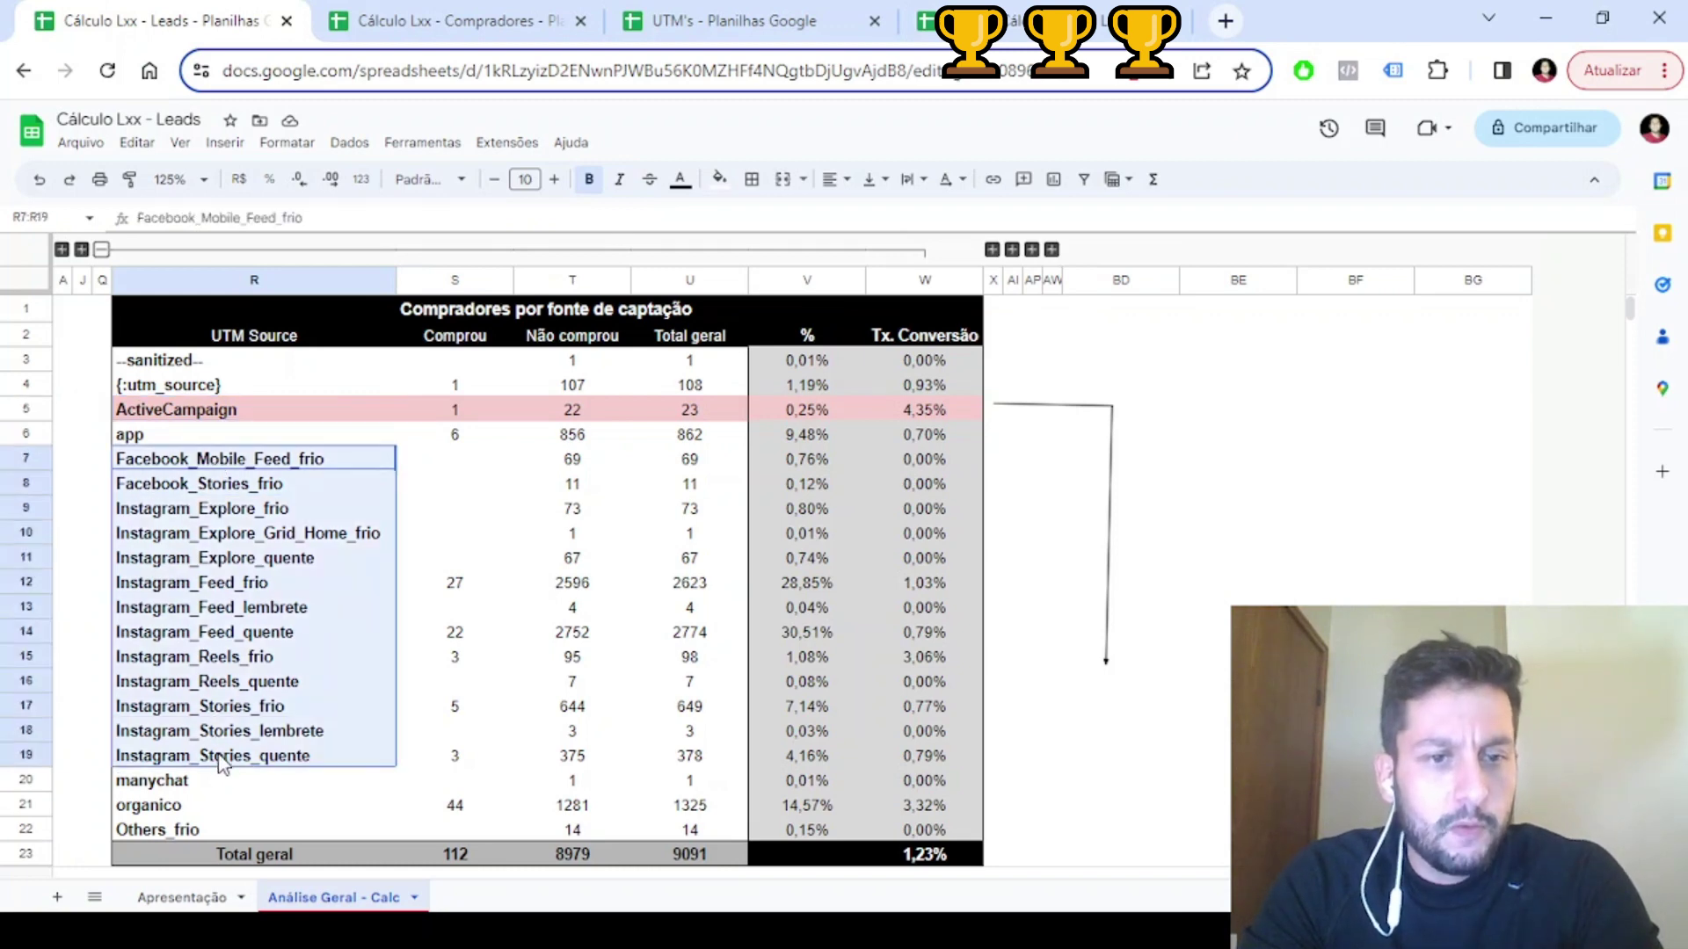
left_click(215, 437)
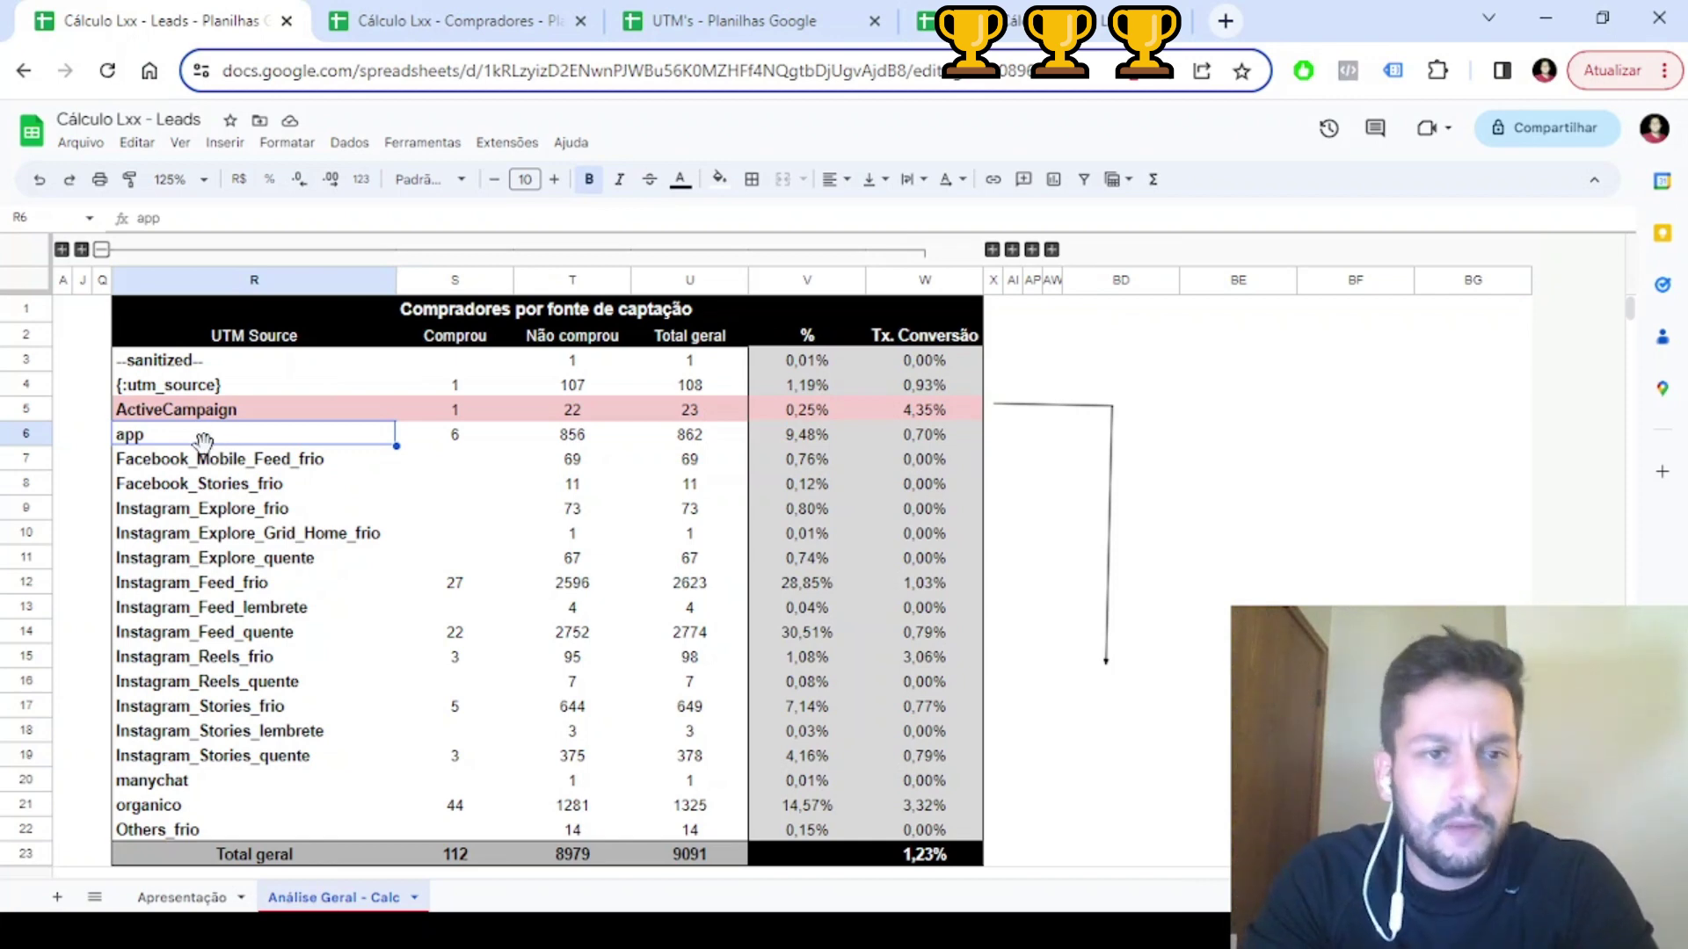
Check the Comprou values for the sources from Facebook_Mobile_Feed_frio through Instagram_Stories_quente
left_click_drag(180, 467, 448, 754)
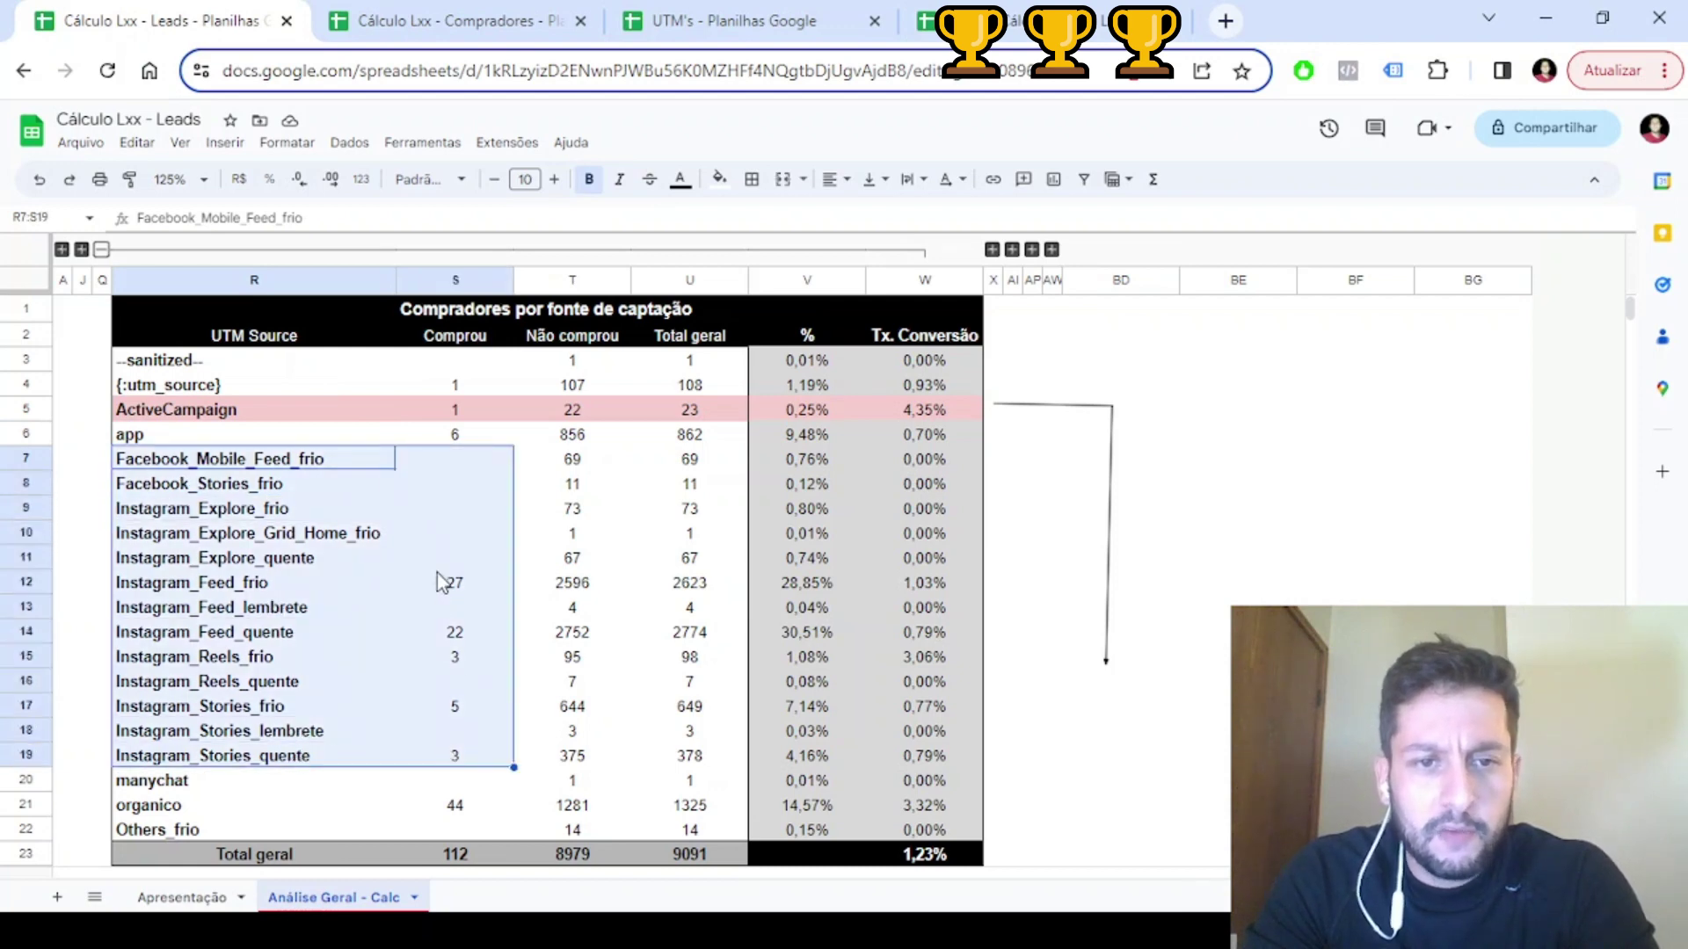
left_click_drag(468, 478, 474, 771)
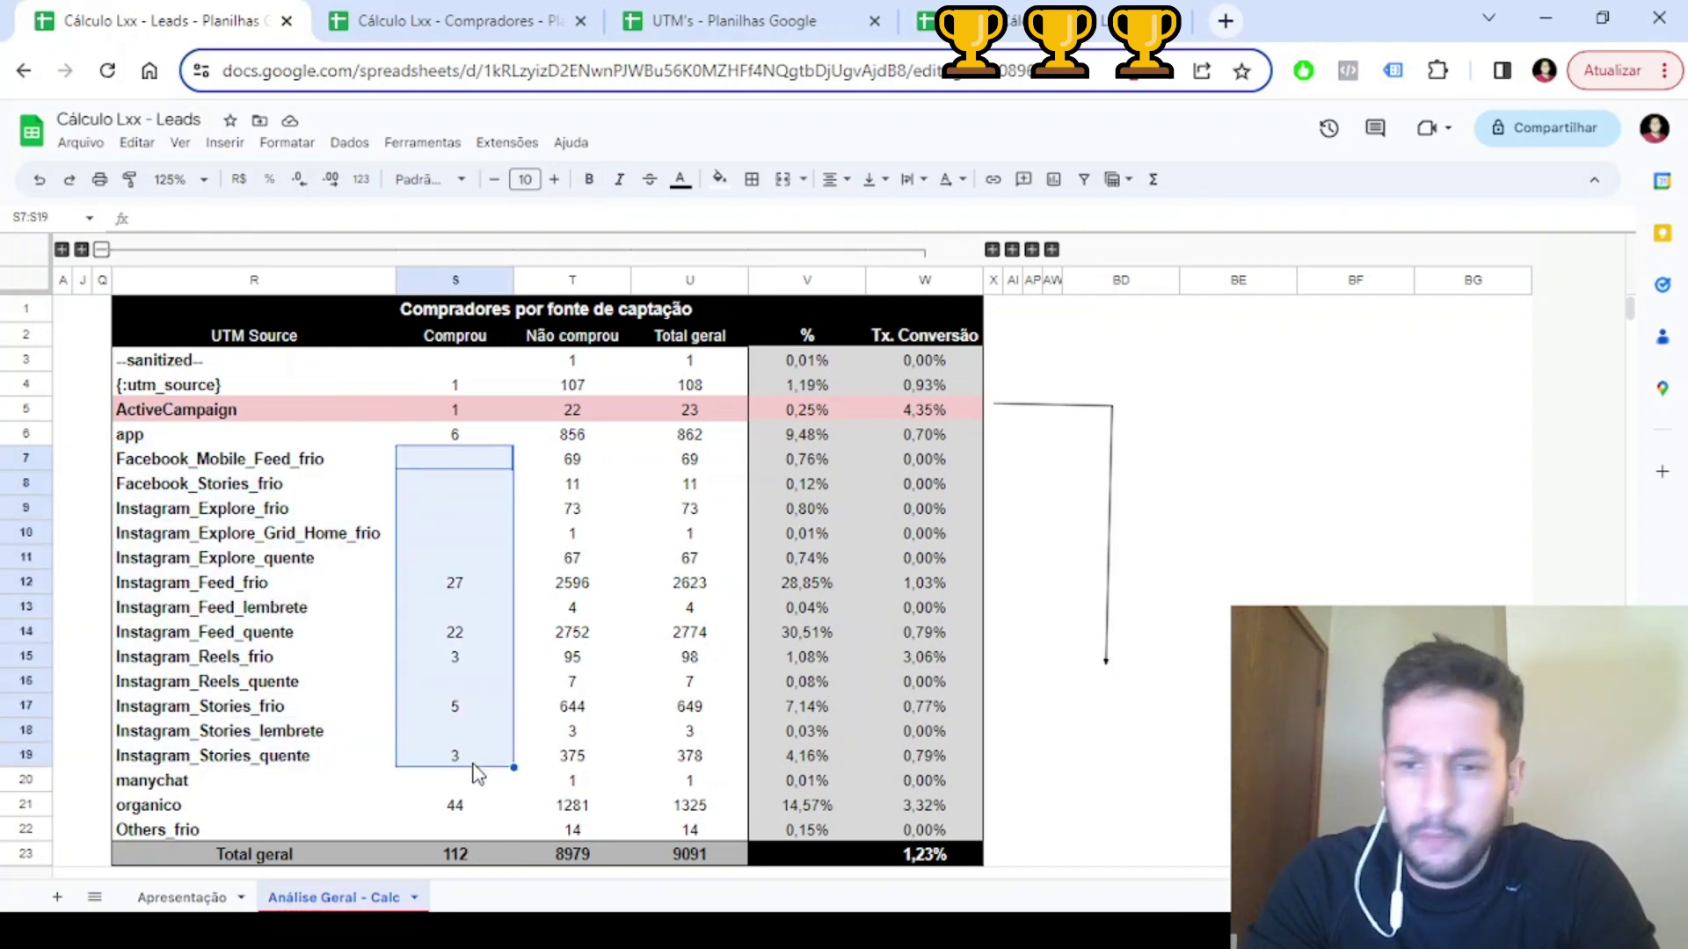
left_click(399, 489)
left_click(293, 484)
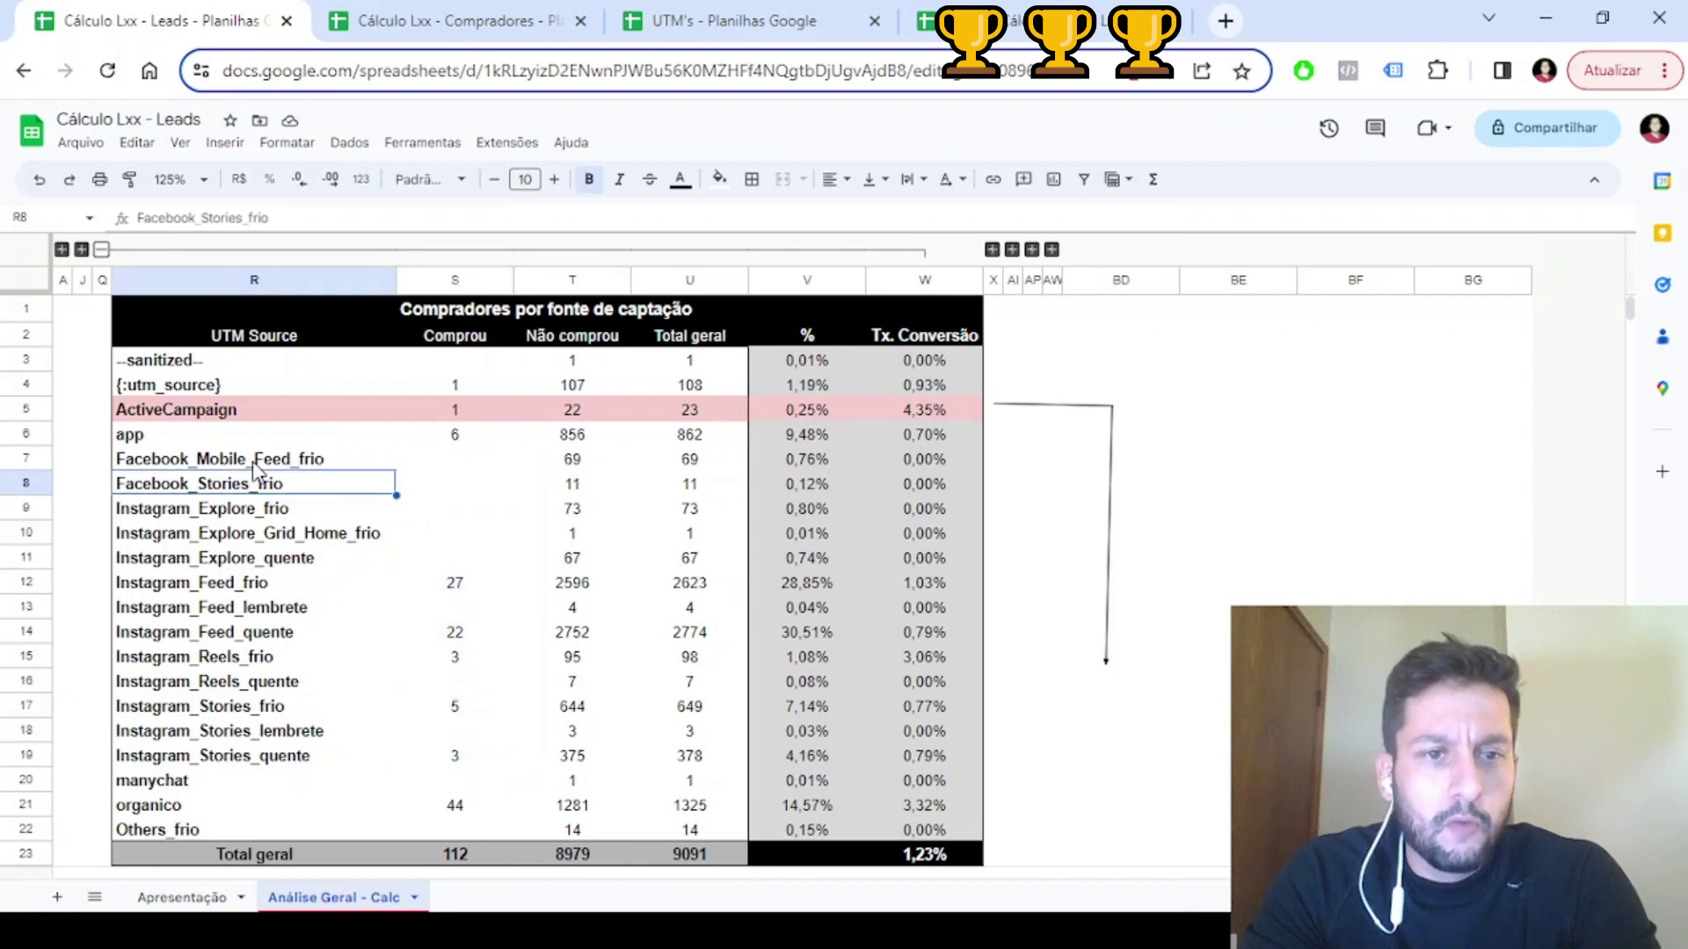
left_click(244, 466)
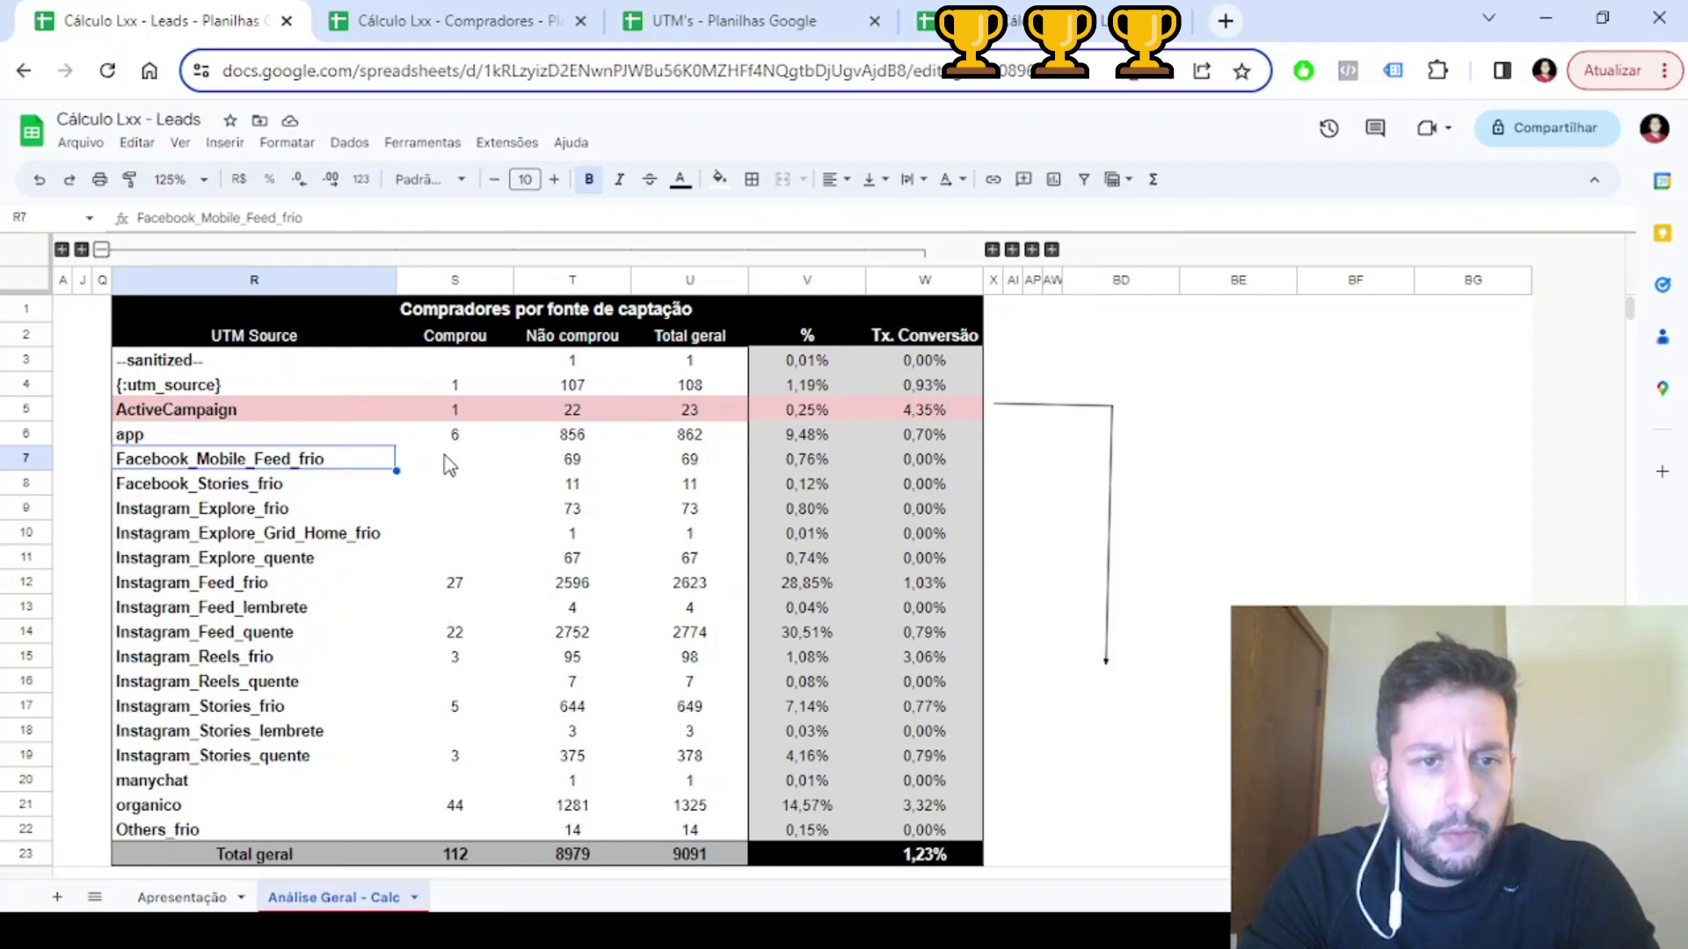
left_click_drag(454, 457, 454, 758)
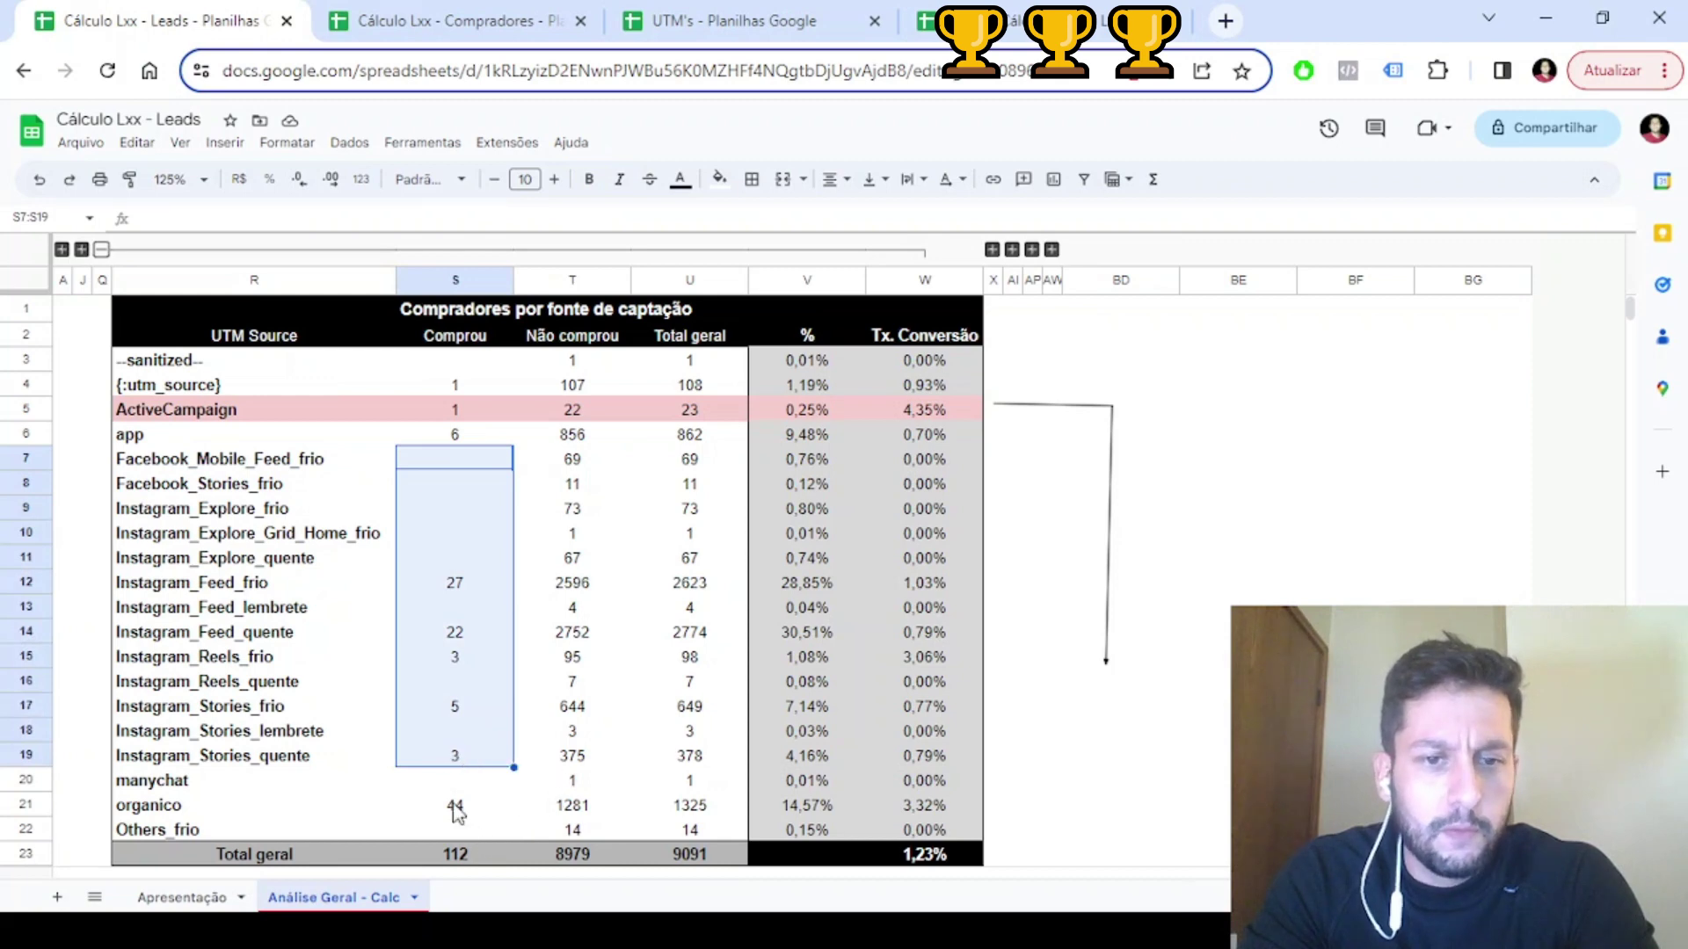
Check the buyers for the organico, app, ActiveCampaign, {:utm_source} and --sanitized-- sources
left_click(455, 812)
left_click(453, 437)
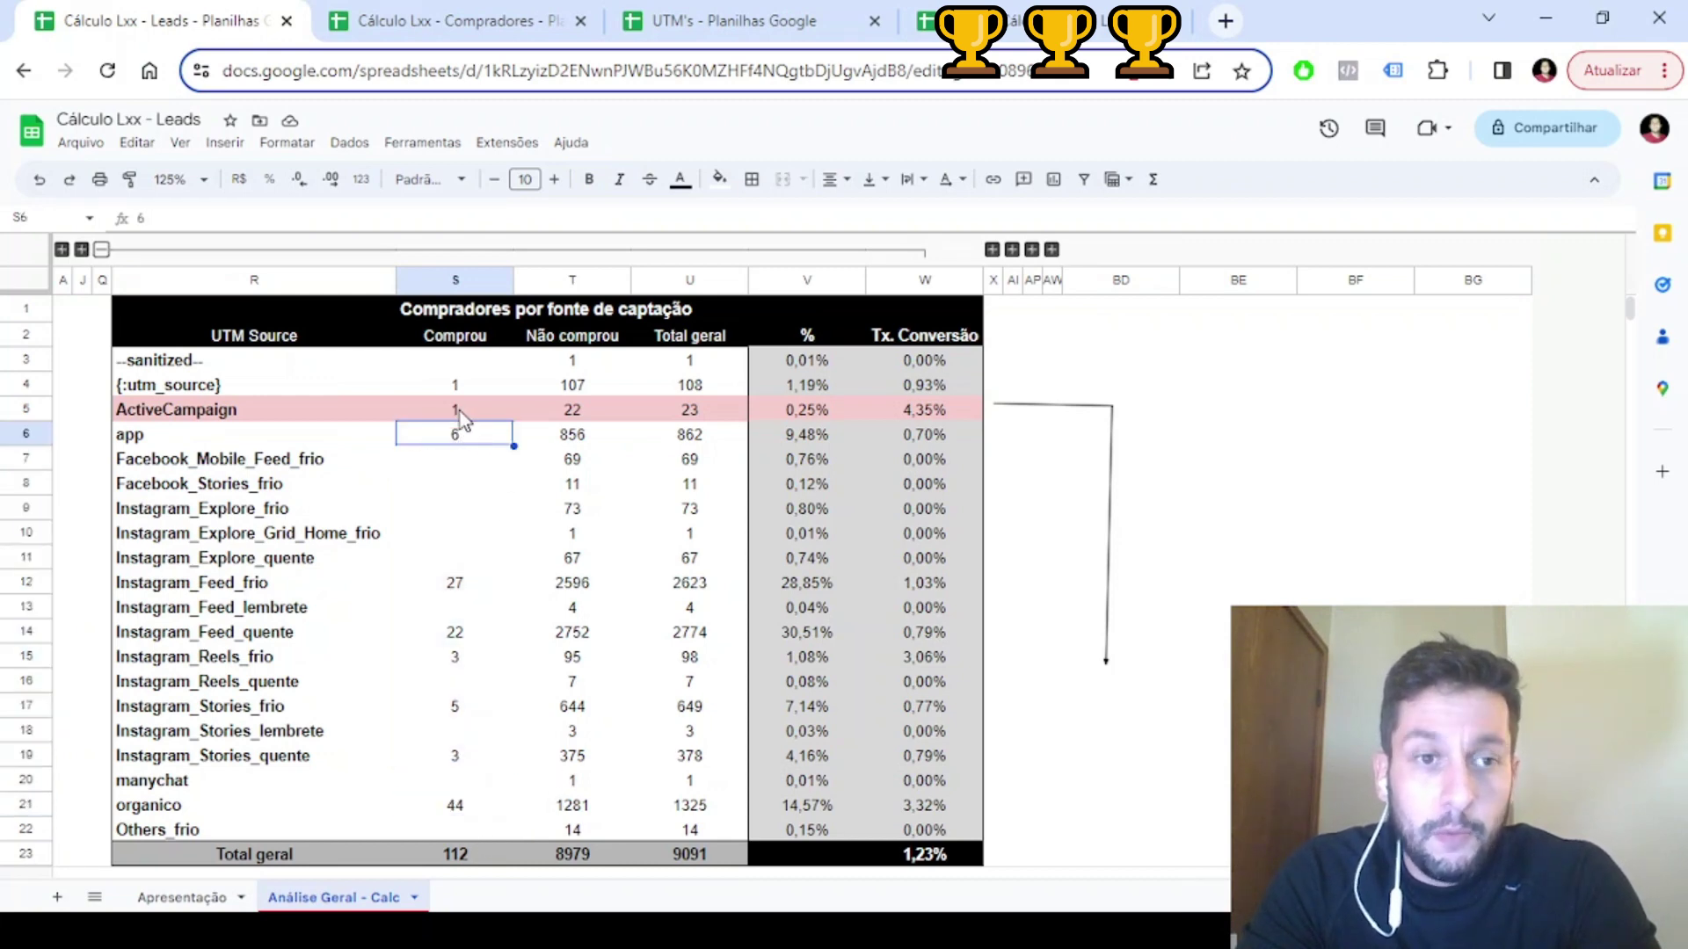
left_click(460, 413)
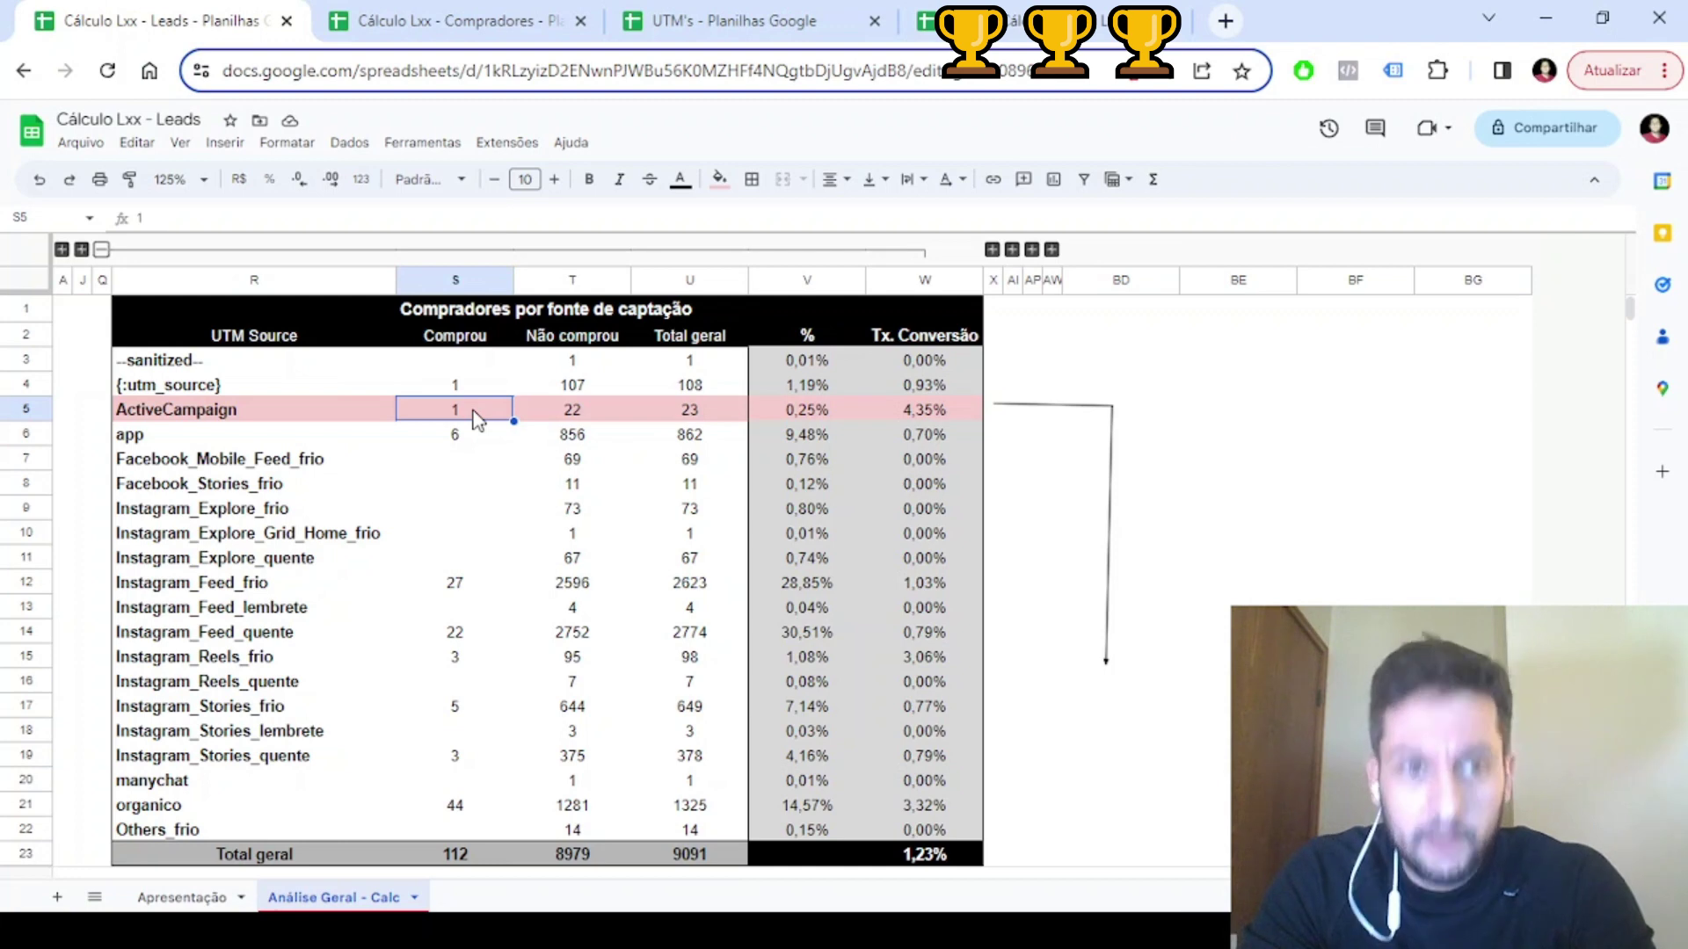
left_click(455, 386)
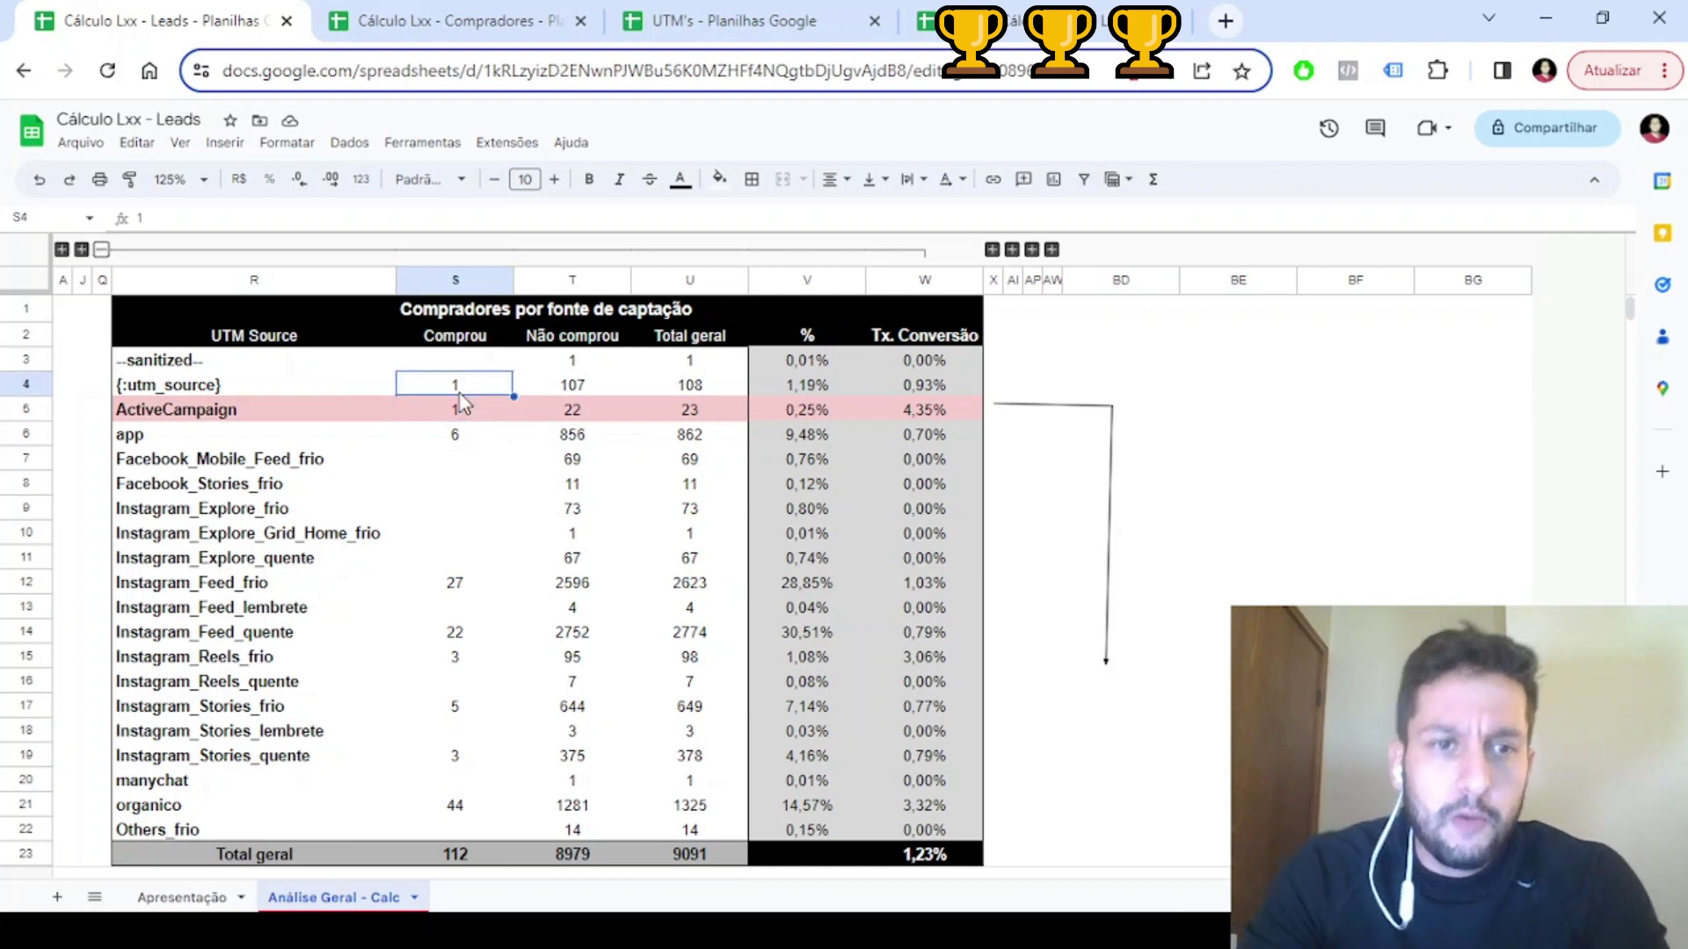
left_click(449, 366)
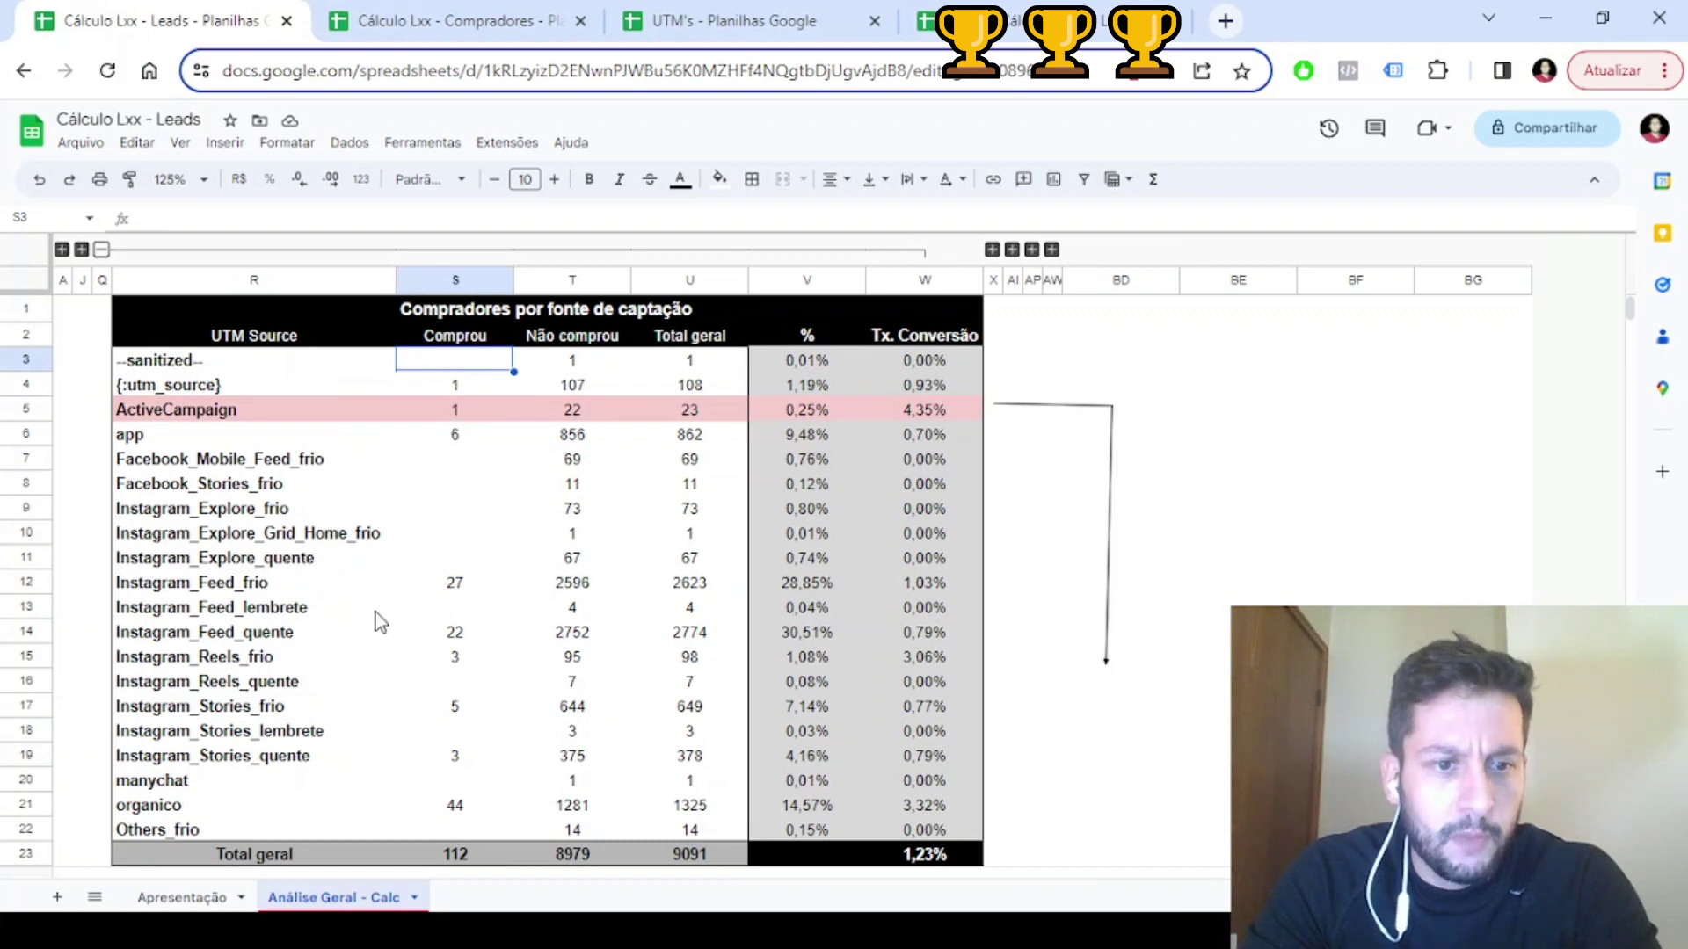
Review the % and Tx. Conversão columns for all capture sources, along with the overall lead total
left_click(813, 362)
left_click_drag(818, 437, 807, 835)
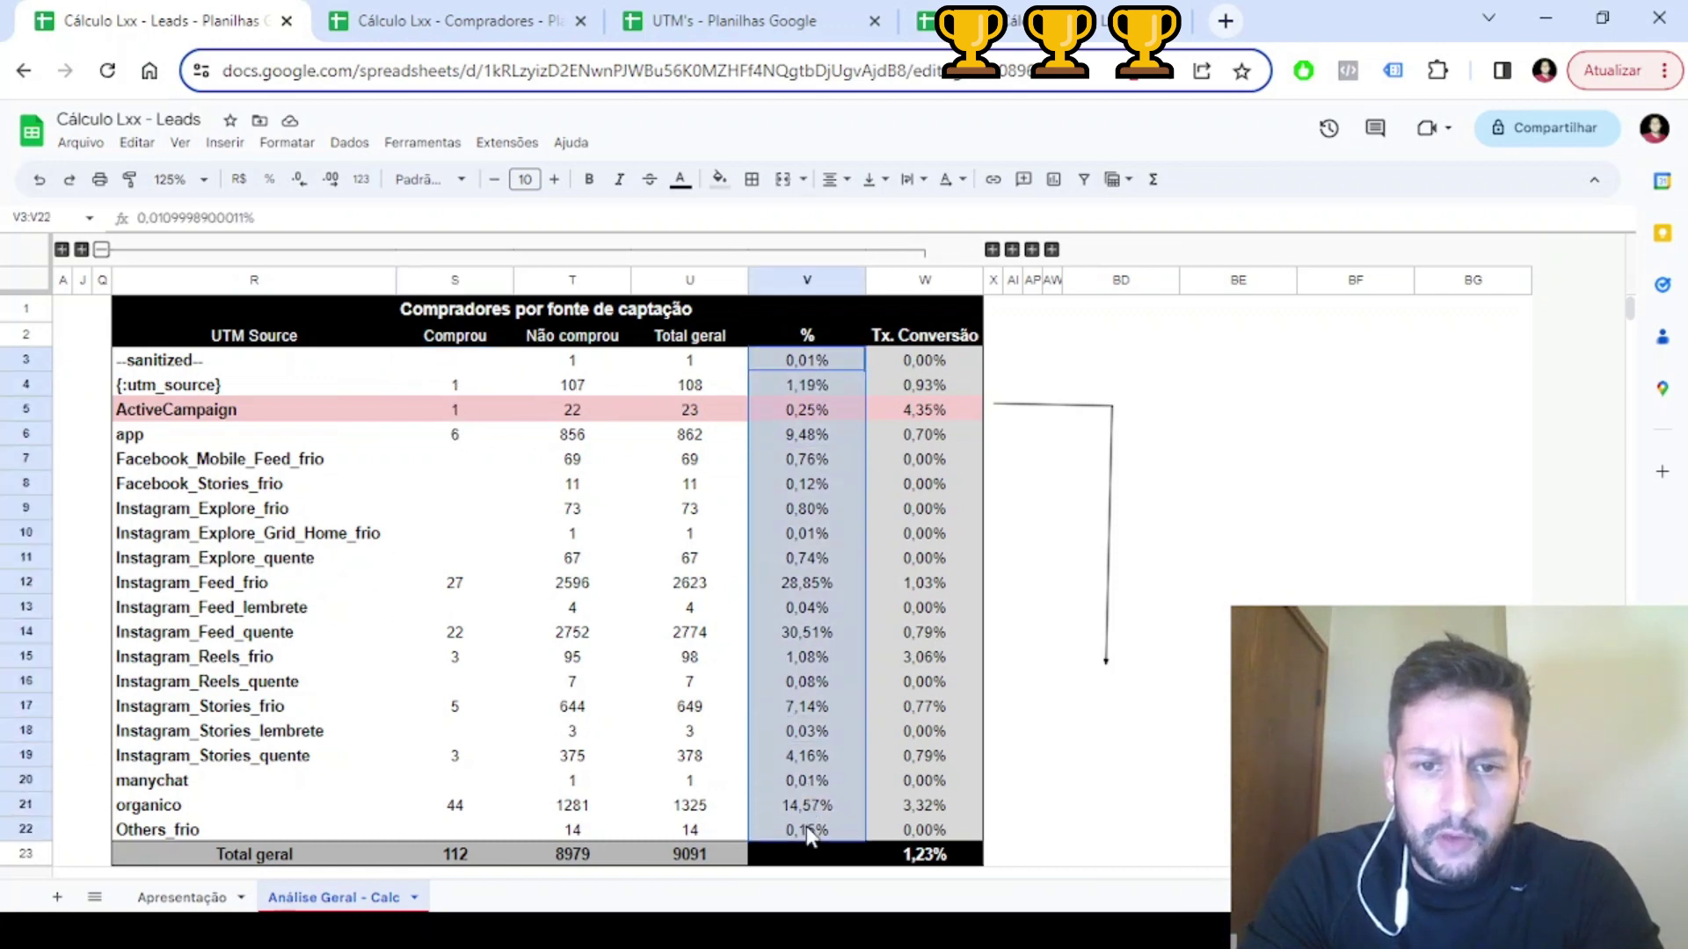
left_click(787, 393)
left_click(709, 862)
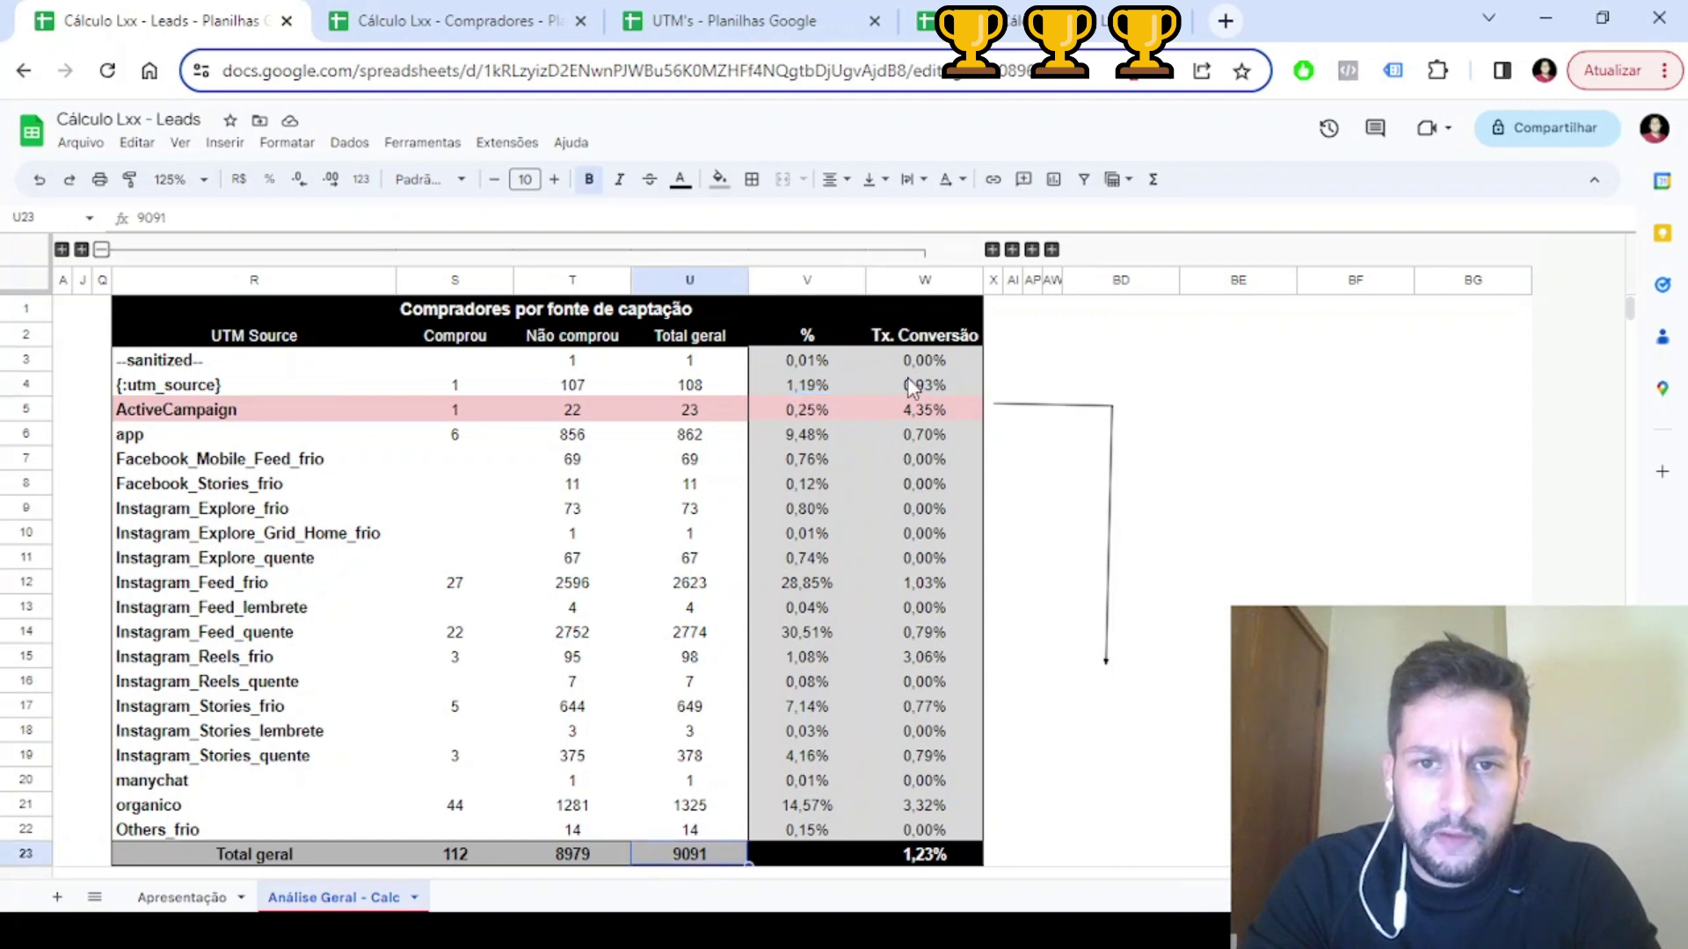
left_click_drag(925, 361, 923, 830)
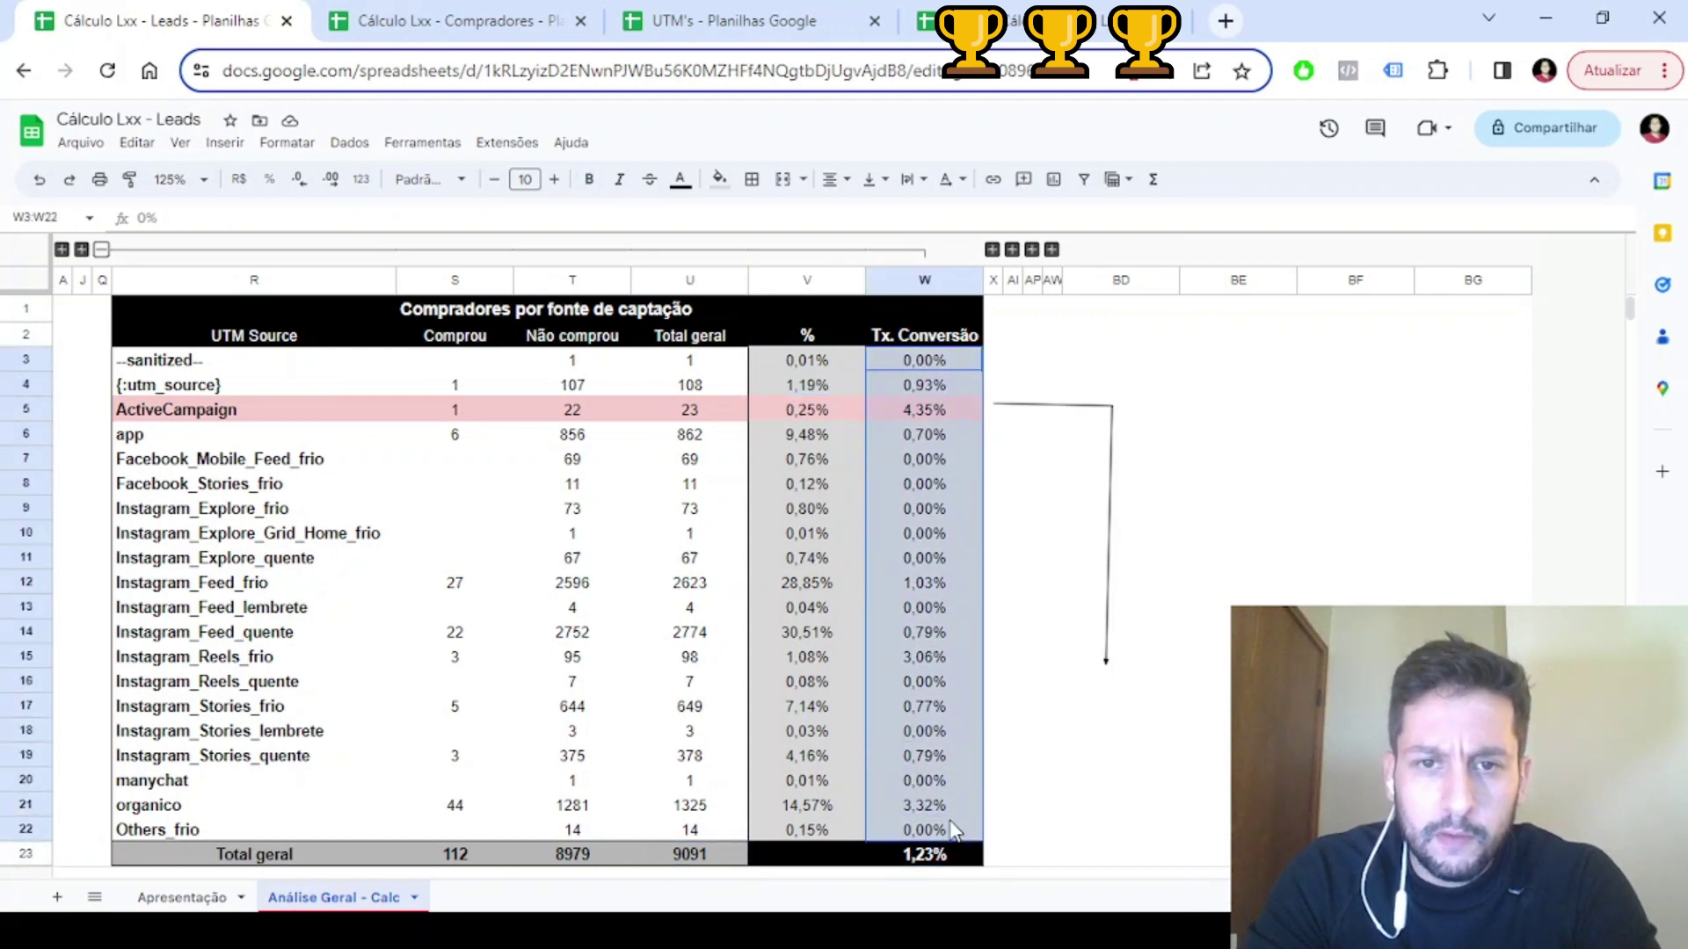
Examine the ActiveCampaign row's non-buyers, total leads, share, Tx. Conversão and buyers
left_click(585, 415)
left_click(693, 410)
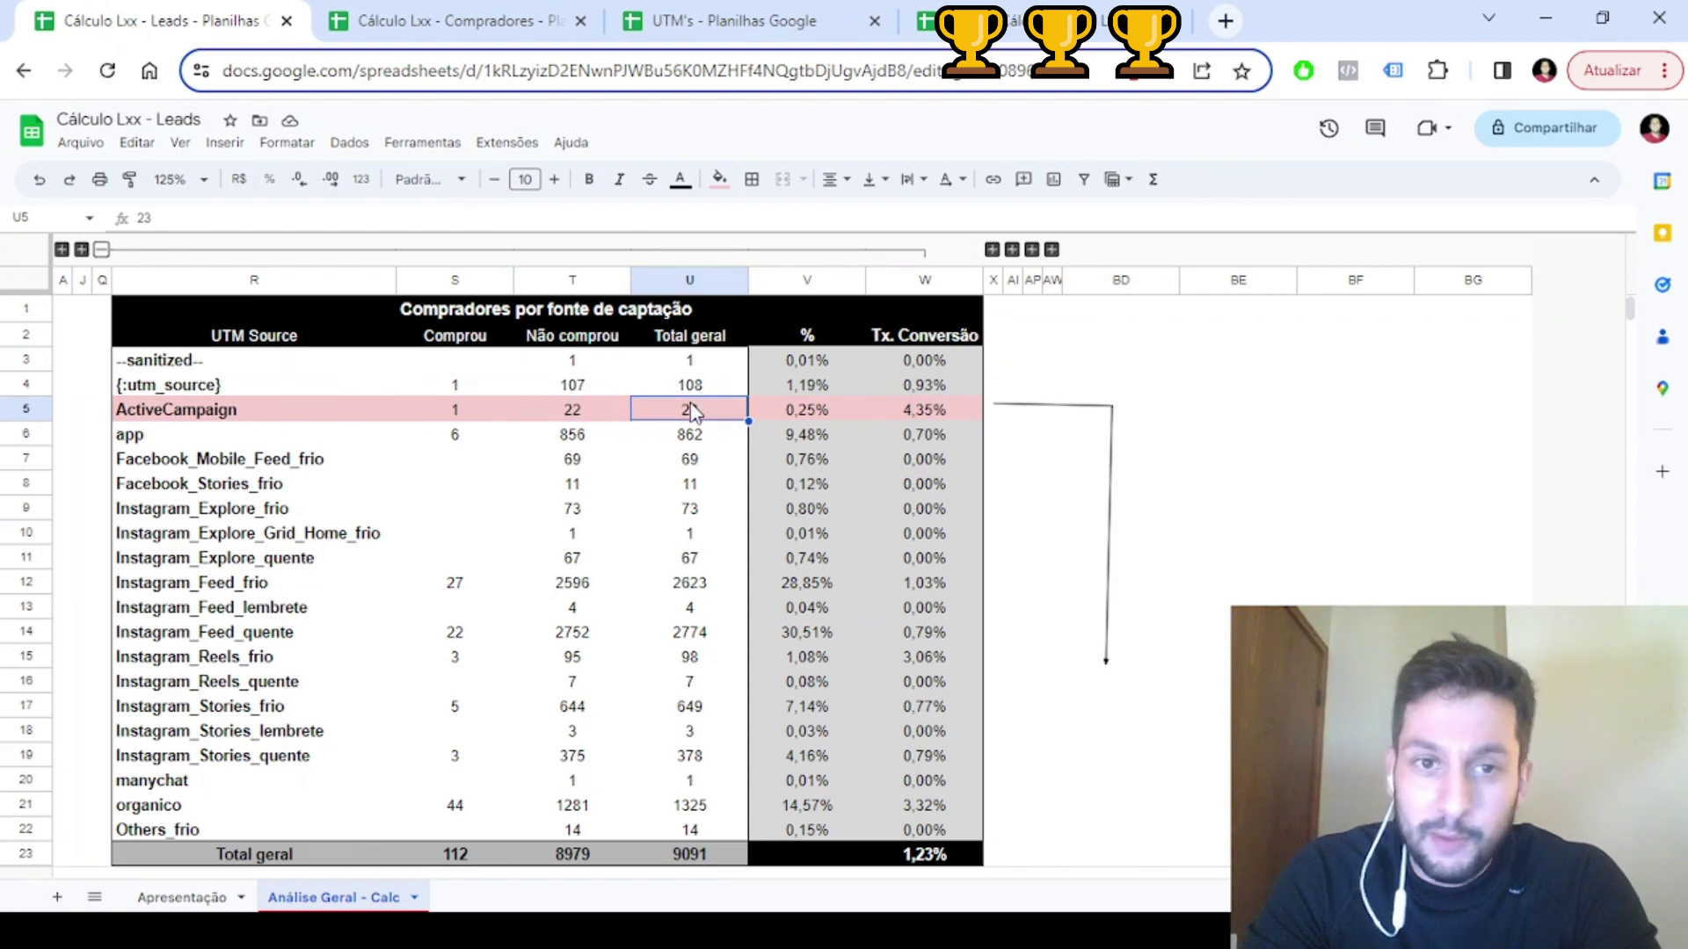
left_click(817, 415)
left_click(918, 419)
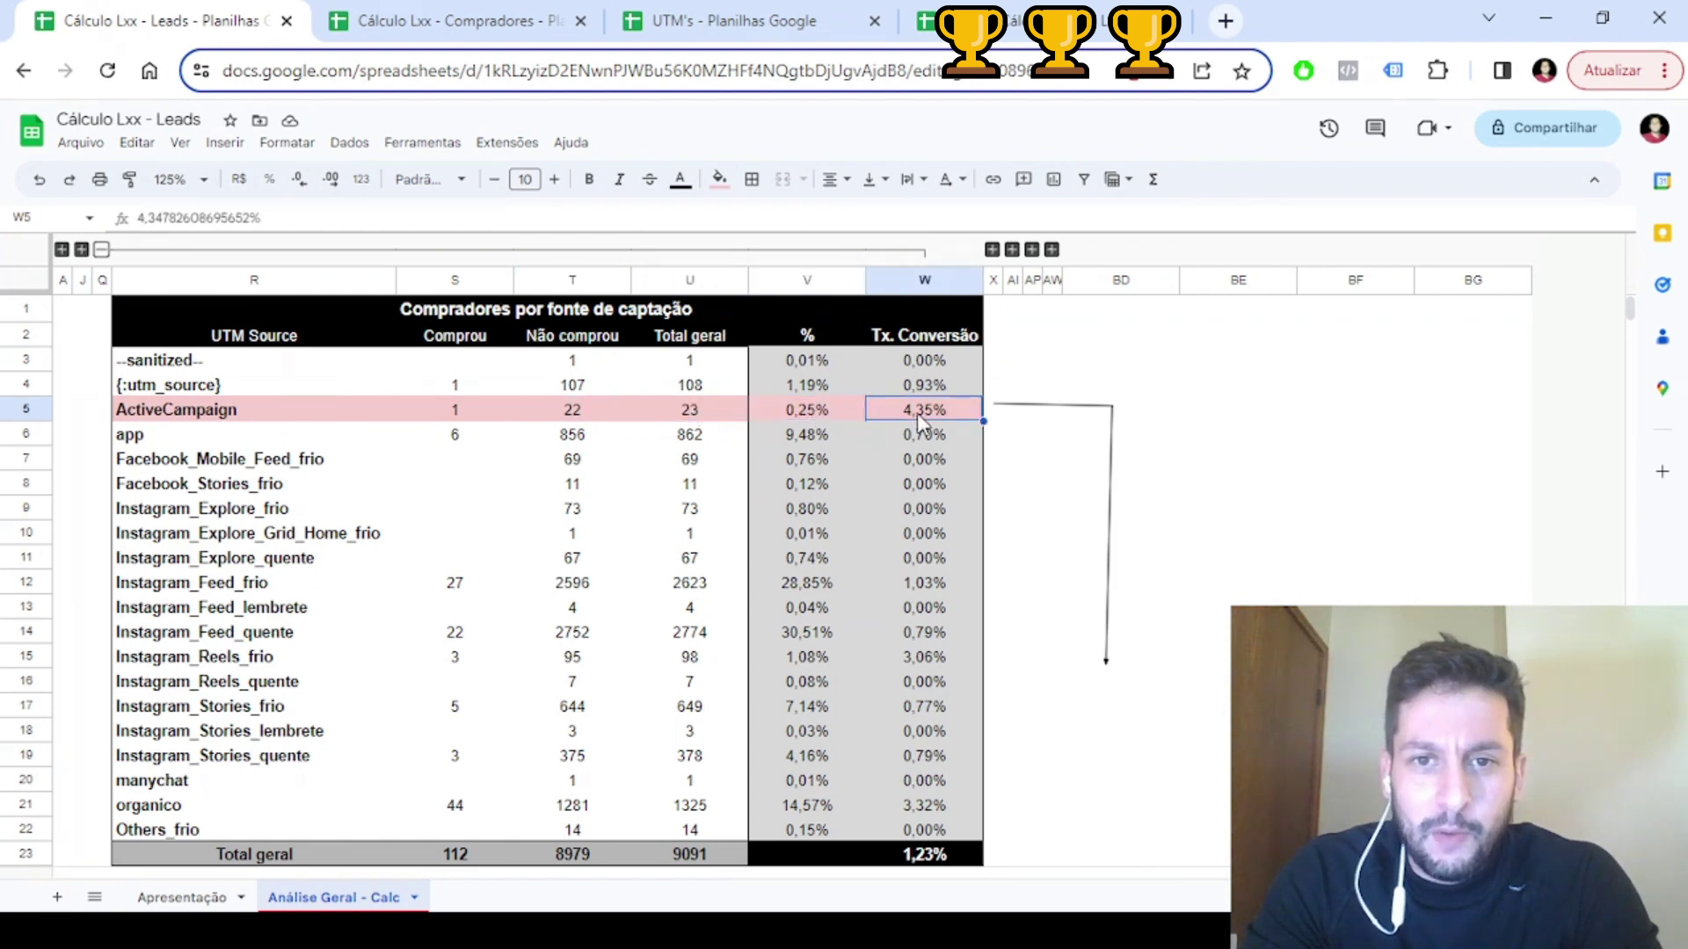
left_click(709, 413)
left_click(452, 413)
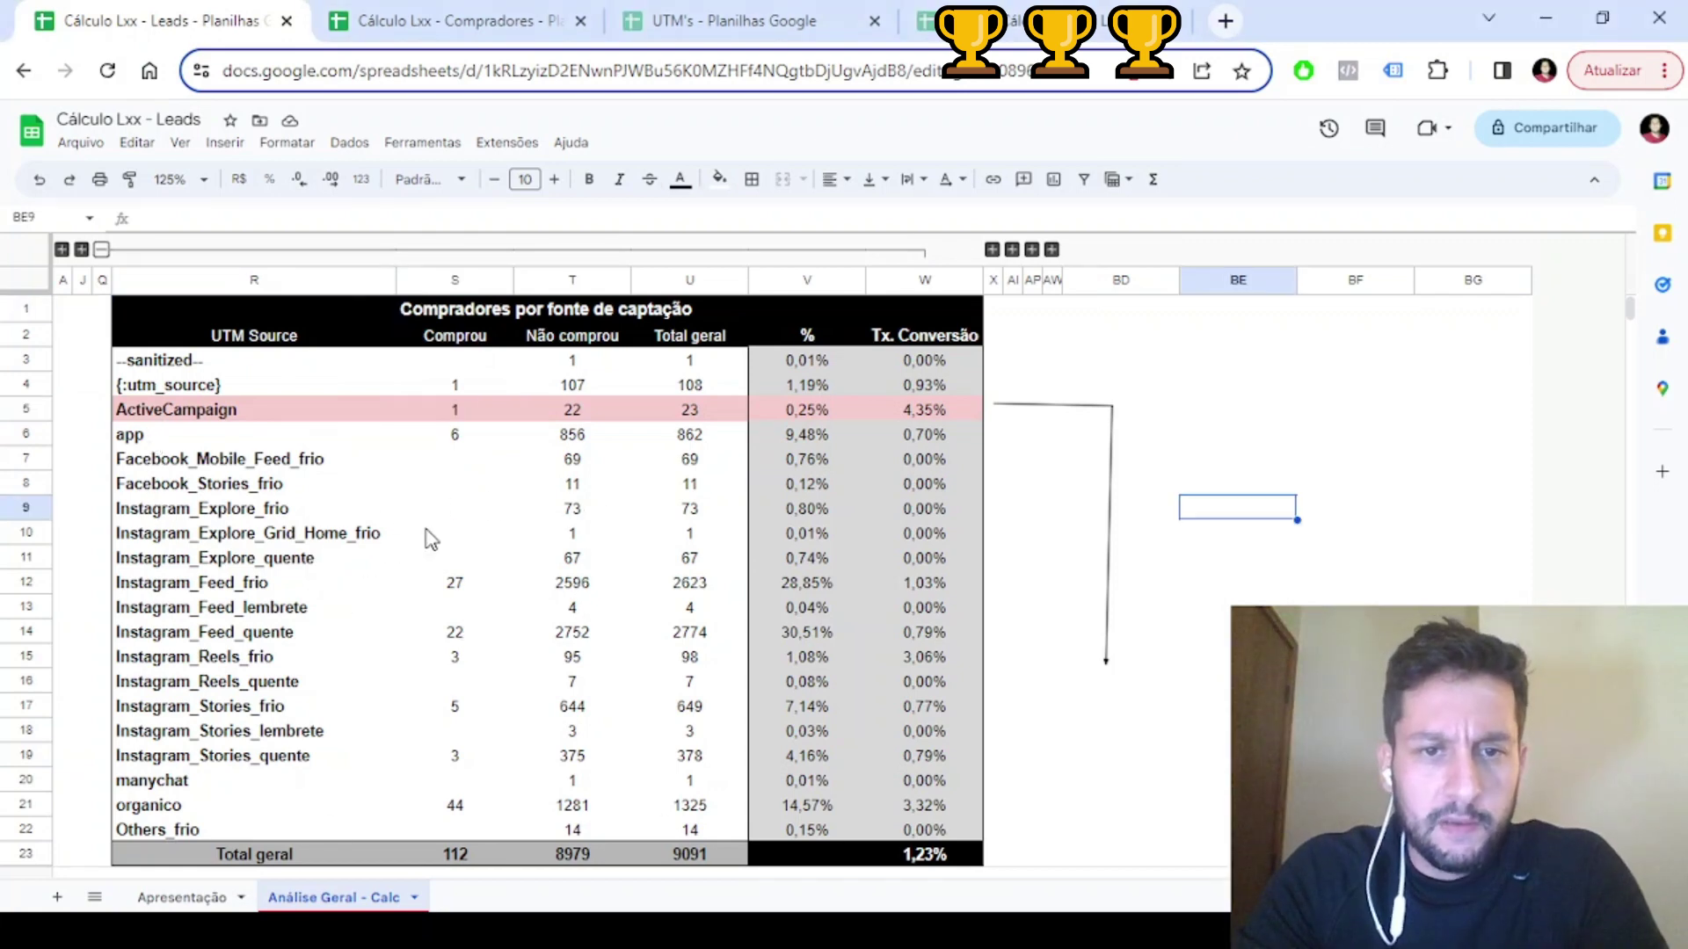
Examine the Facebook-only capture source table, including its total buyers, conversion rate and total leads
scroll(440, 537, "down", 1)
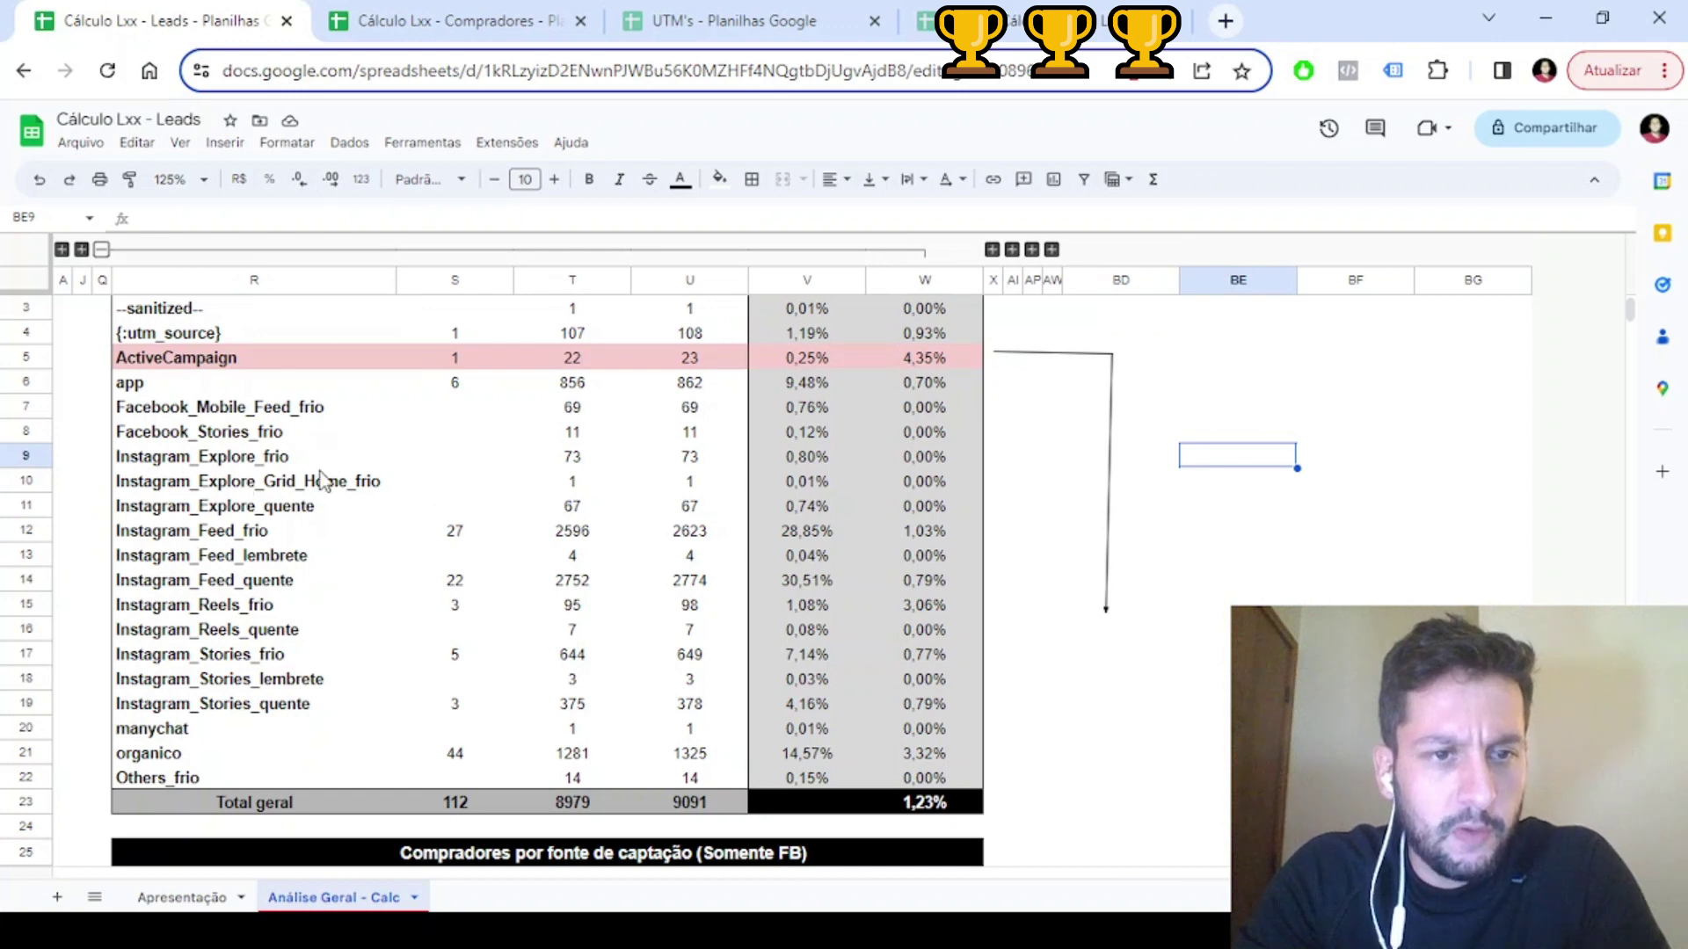
scroll(381, 562, "down", 5)
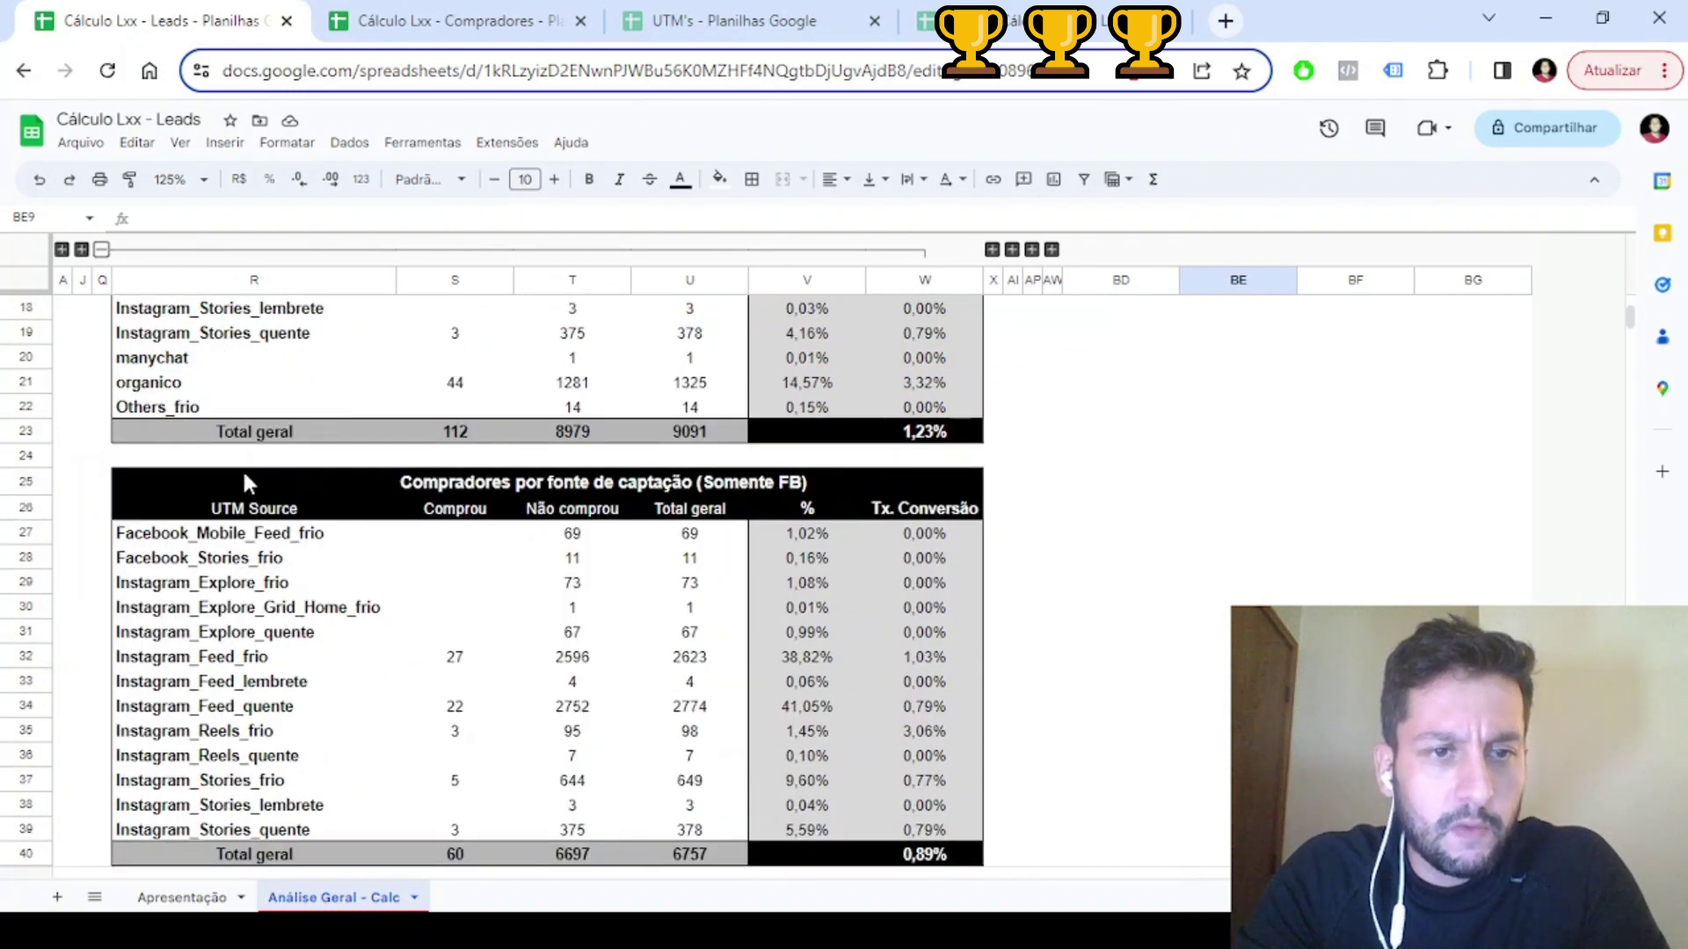
left_click_drag(244, 481, 945, 857)
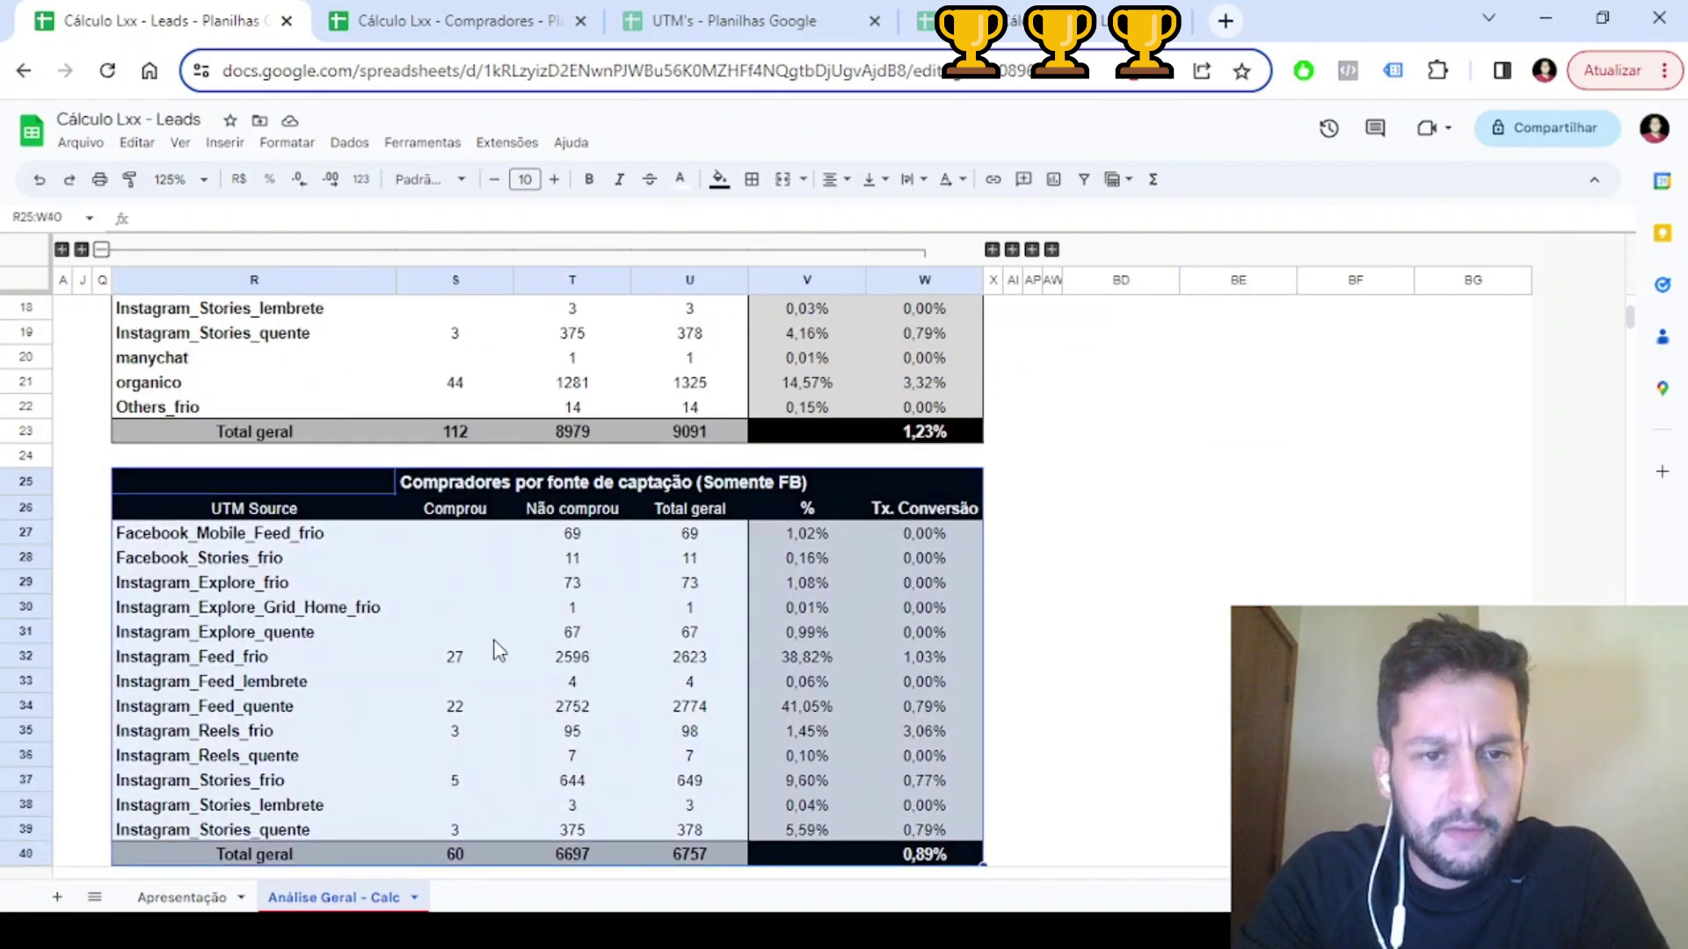
left_click(454, 854)
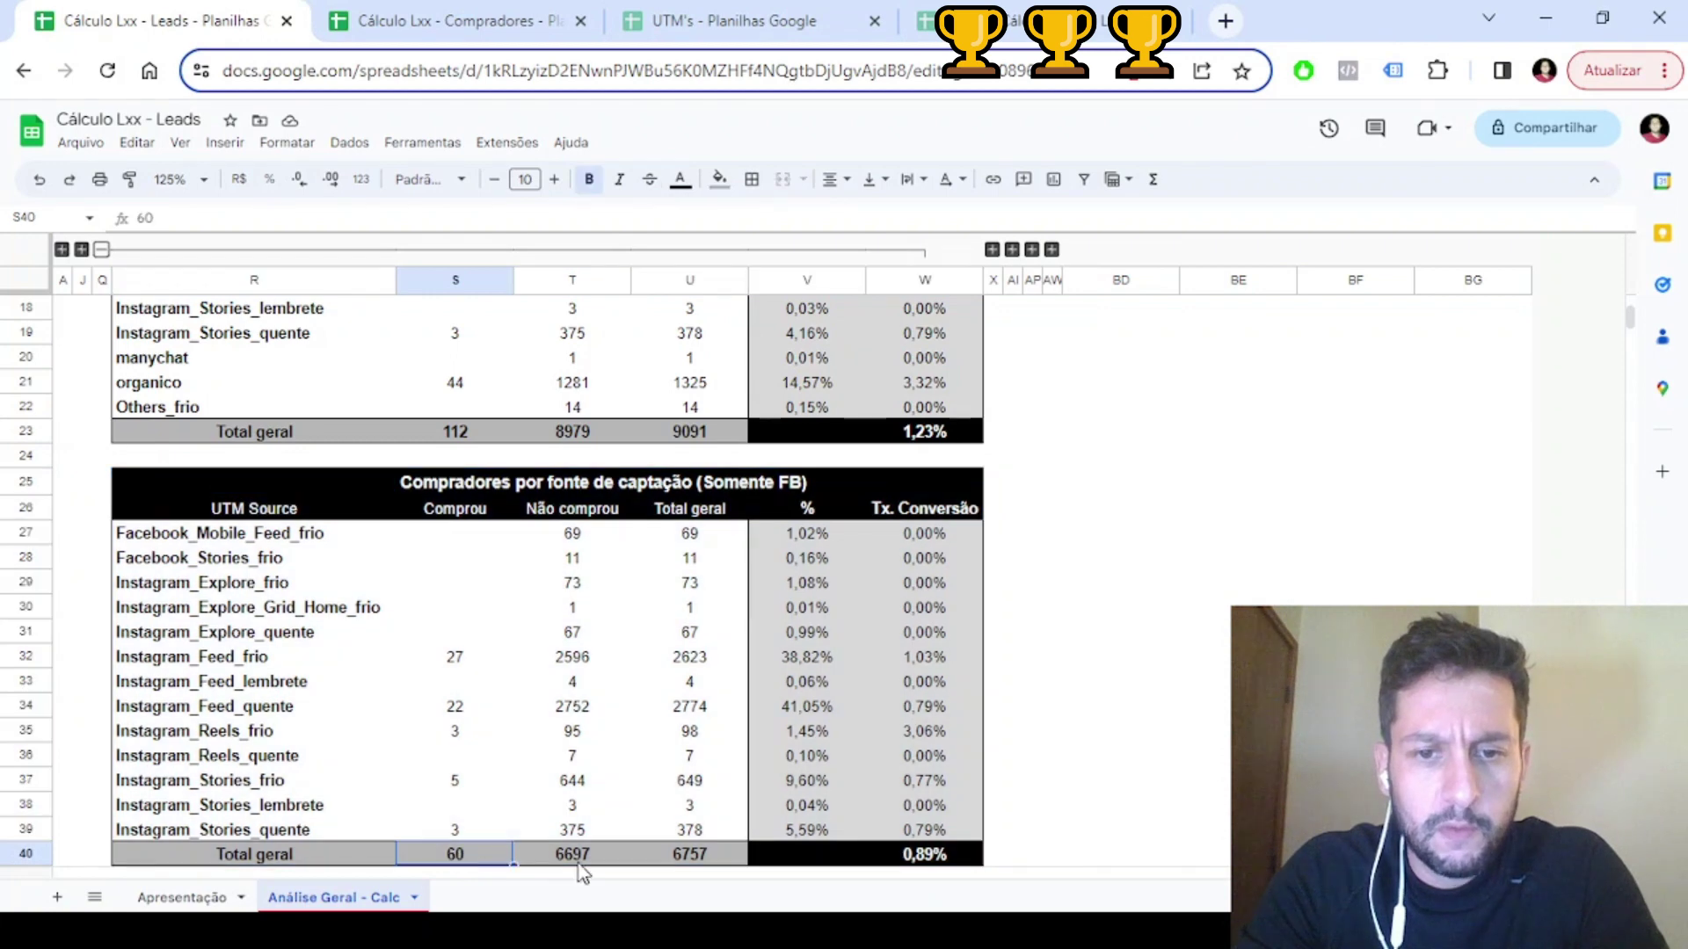
left_click(925, 852)
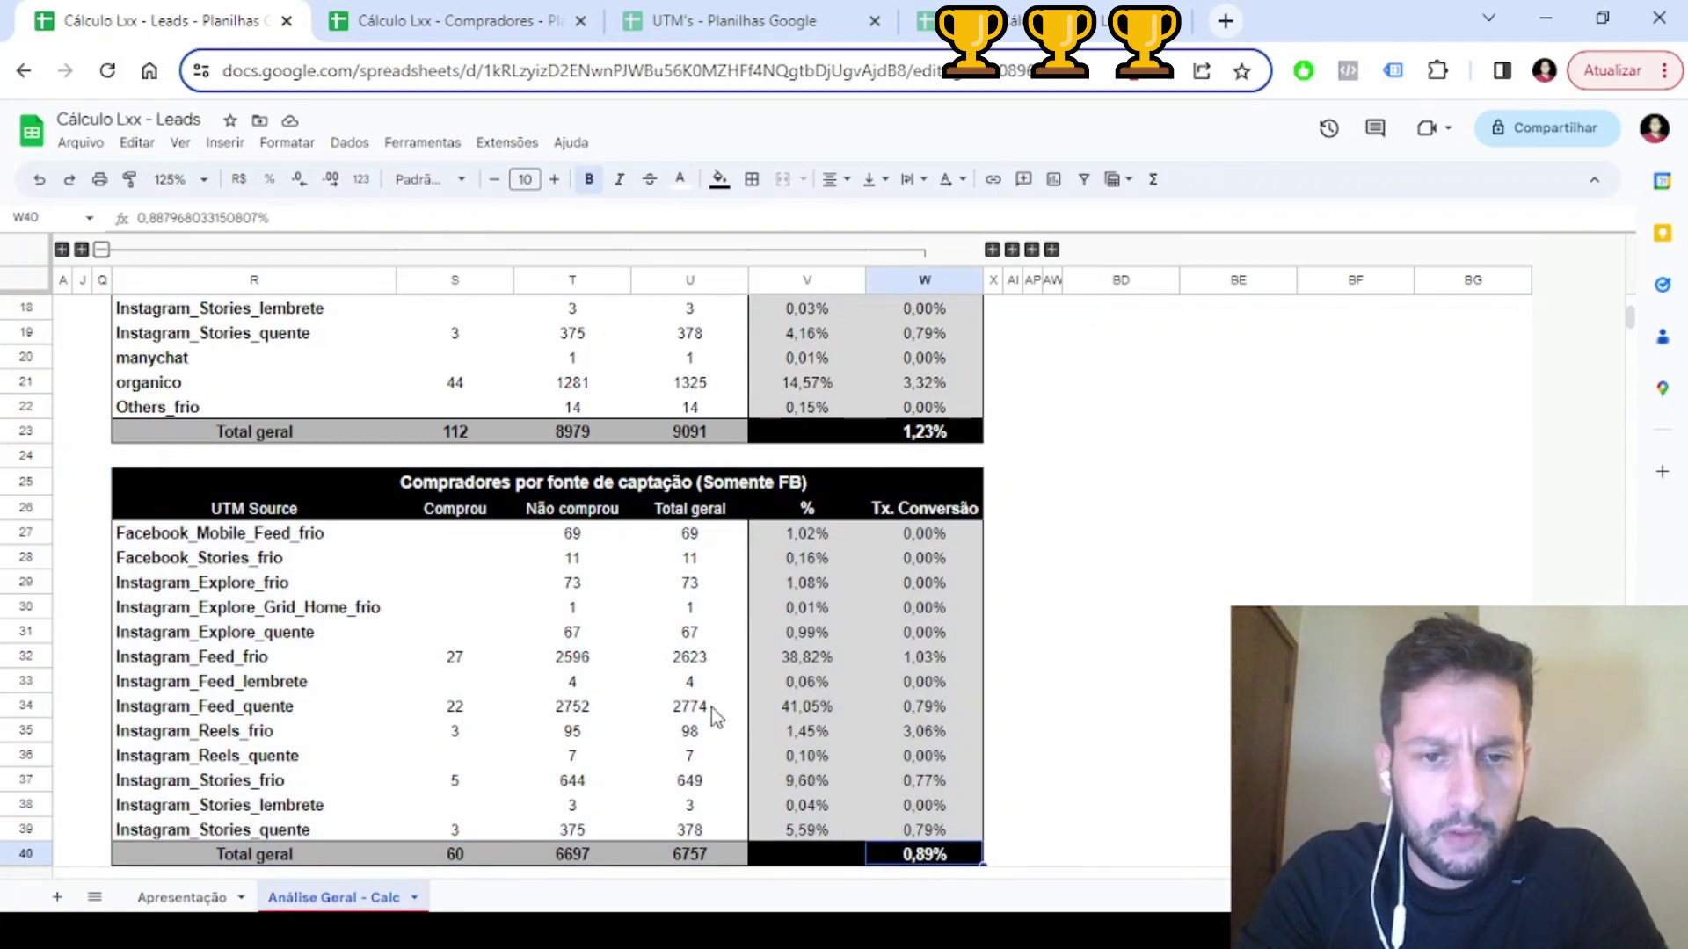
left_click(698, 857)
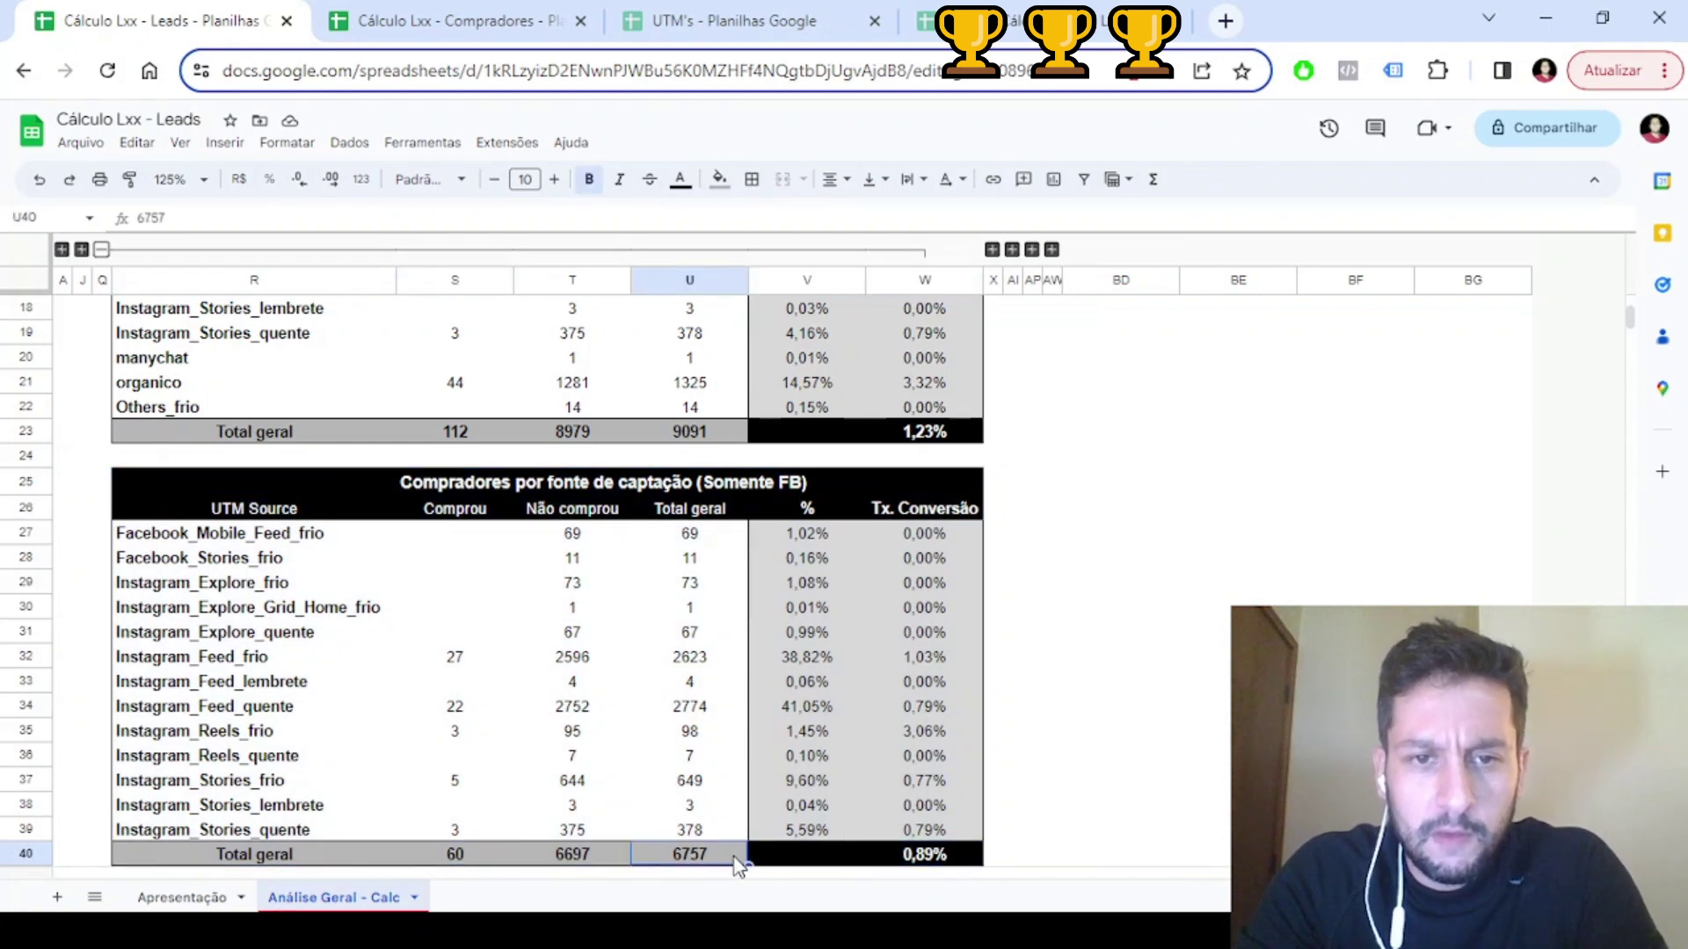
Compare the lead total of the Facebook-only sources with the lead total of all capture sources
left_click_drag(211, 547, 242, 840)
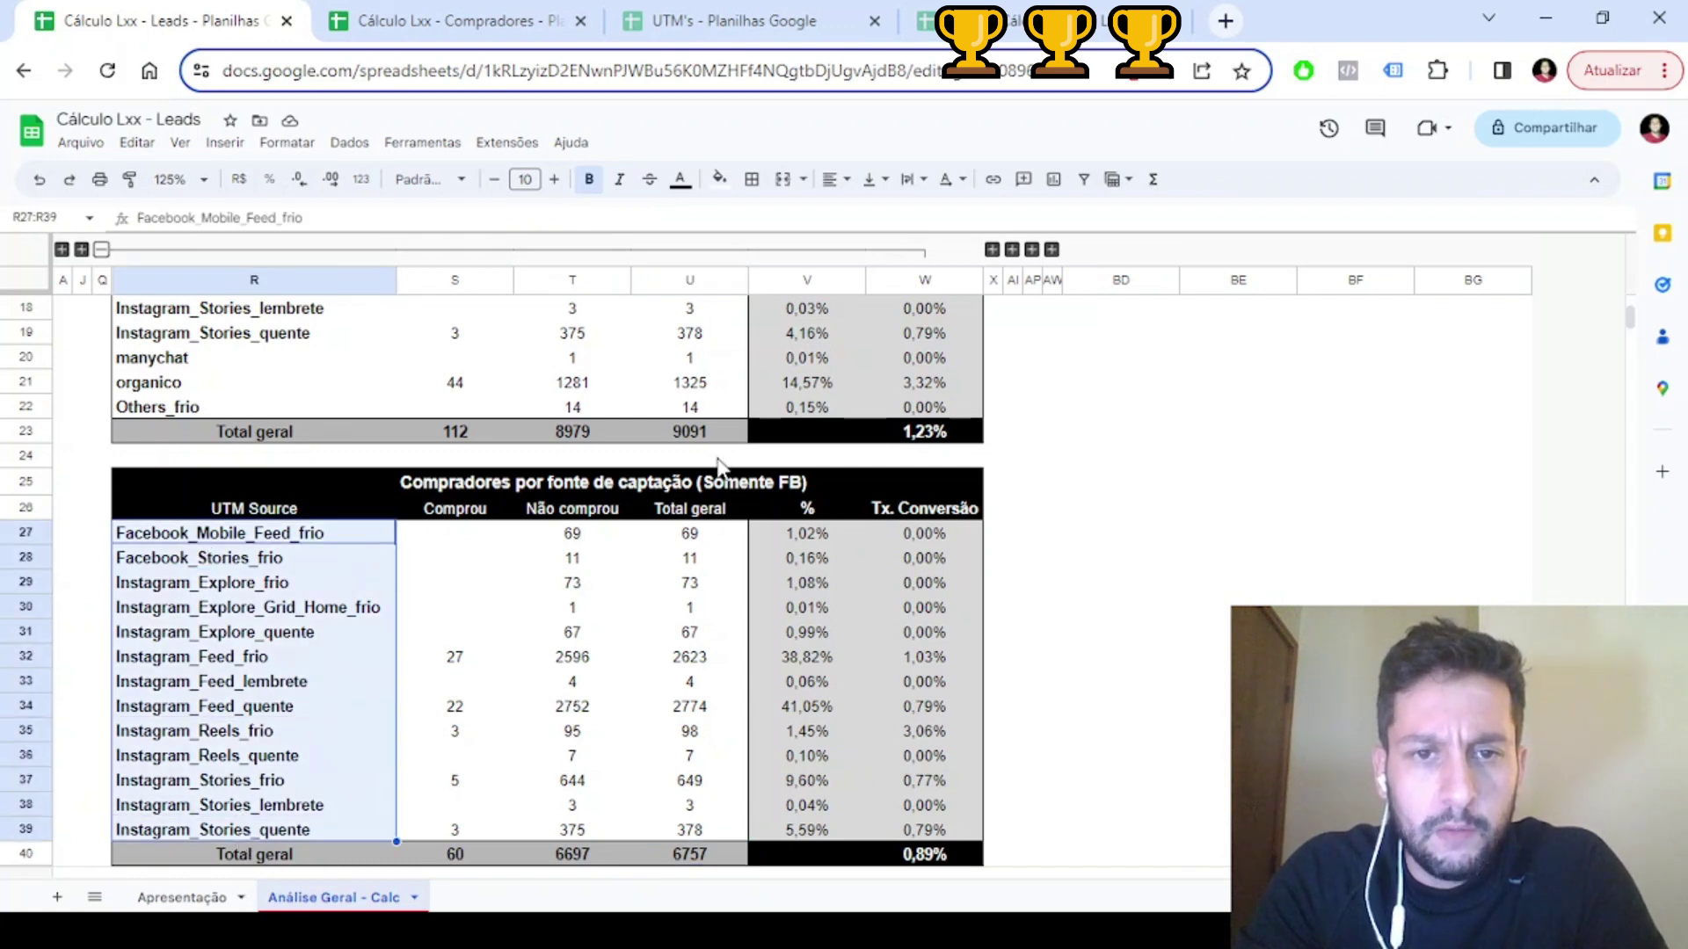
left_click(702, 435)
left_click(690, 858)
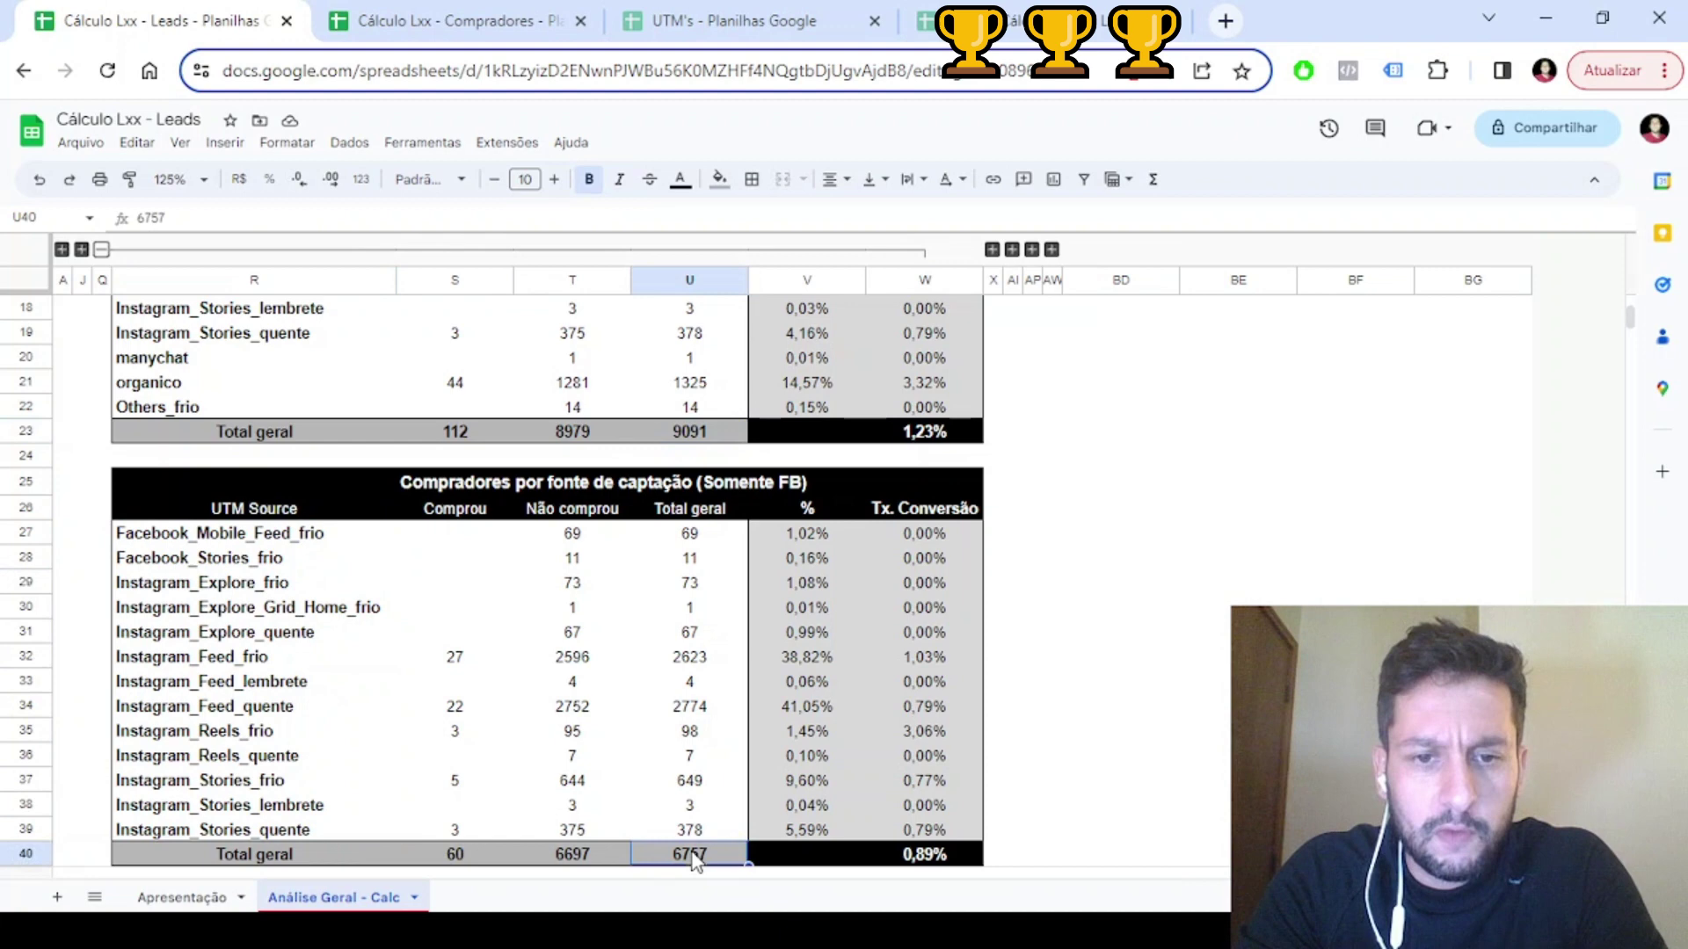
left_click(696, 433)
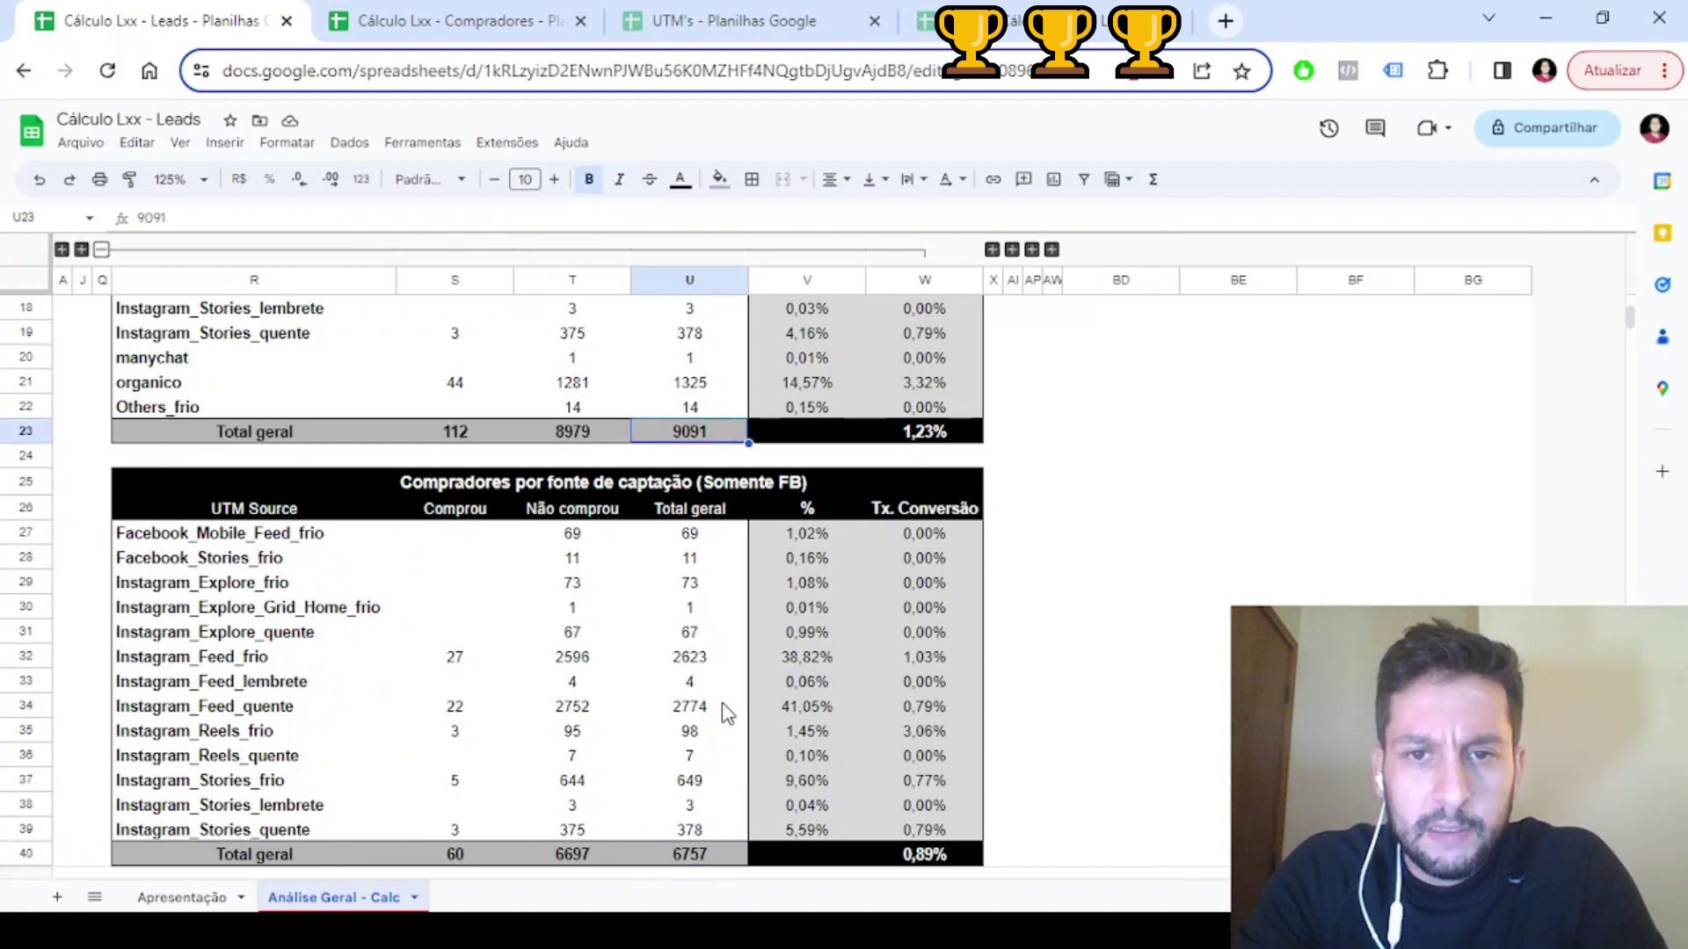
Expand the collapsed column group Y:AH beside the capture source table and highlight the ActiveCampaign row from R5 to W5
scroll(726, 703, "up", 6)
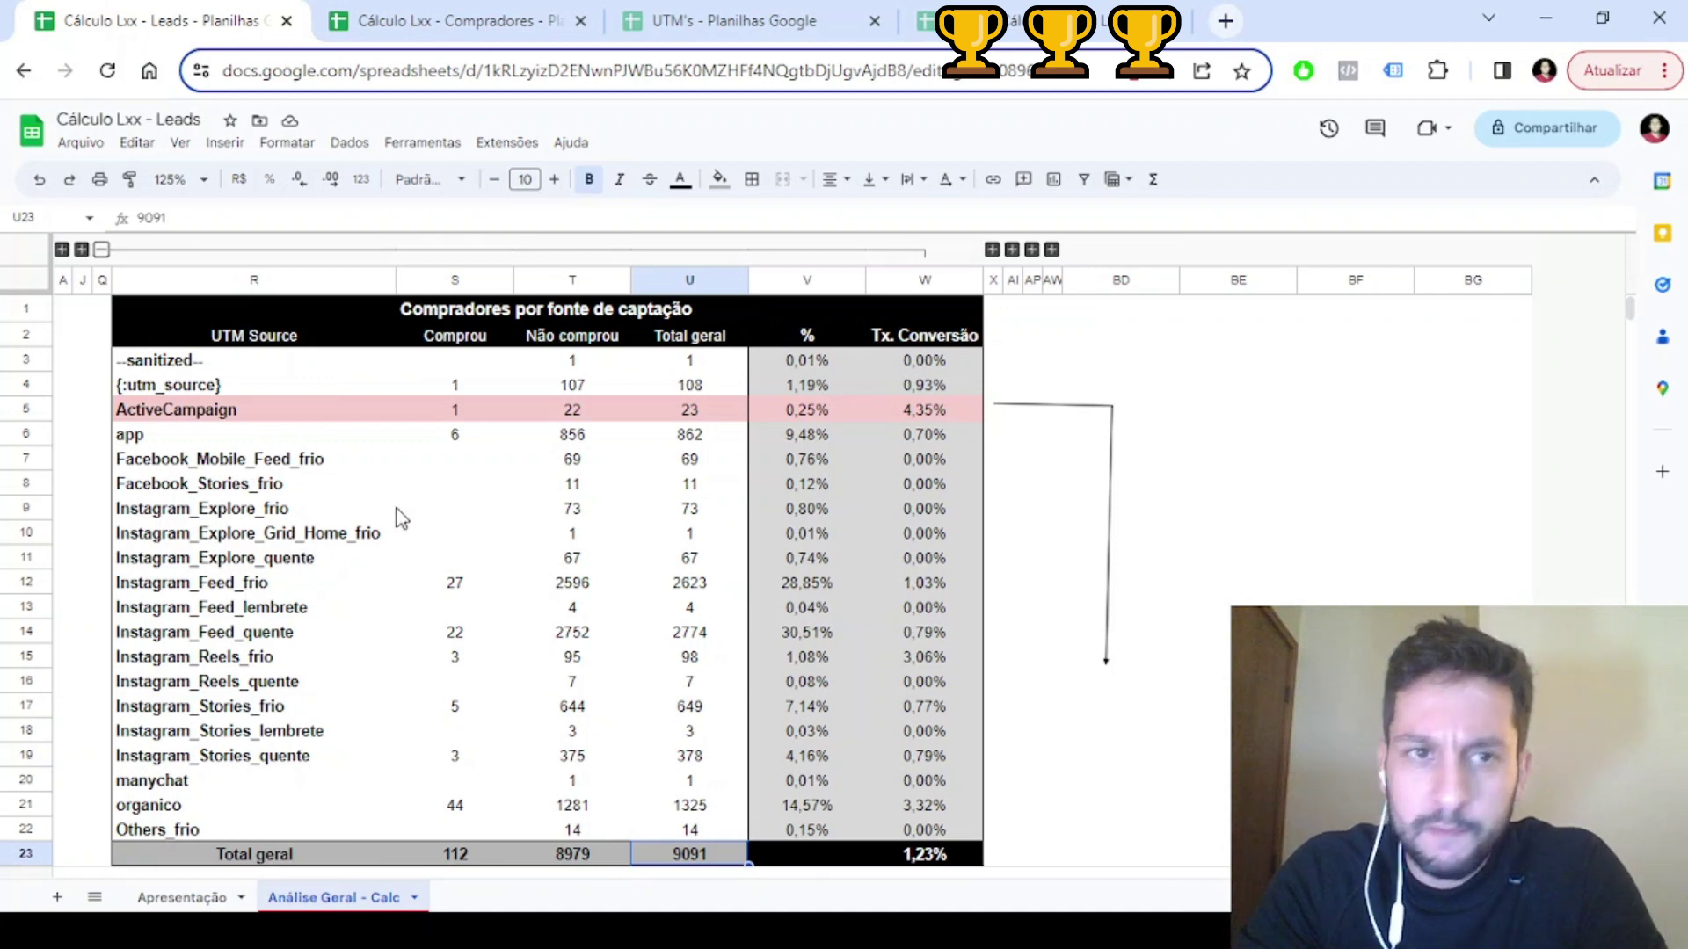
left_click(220, 483)
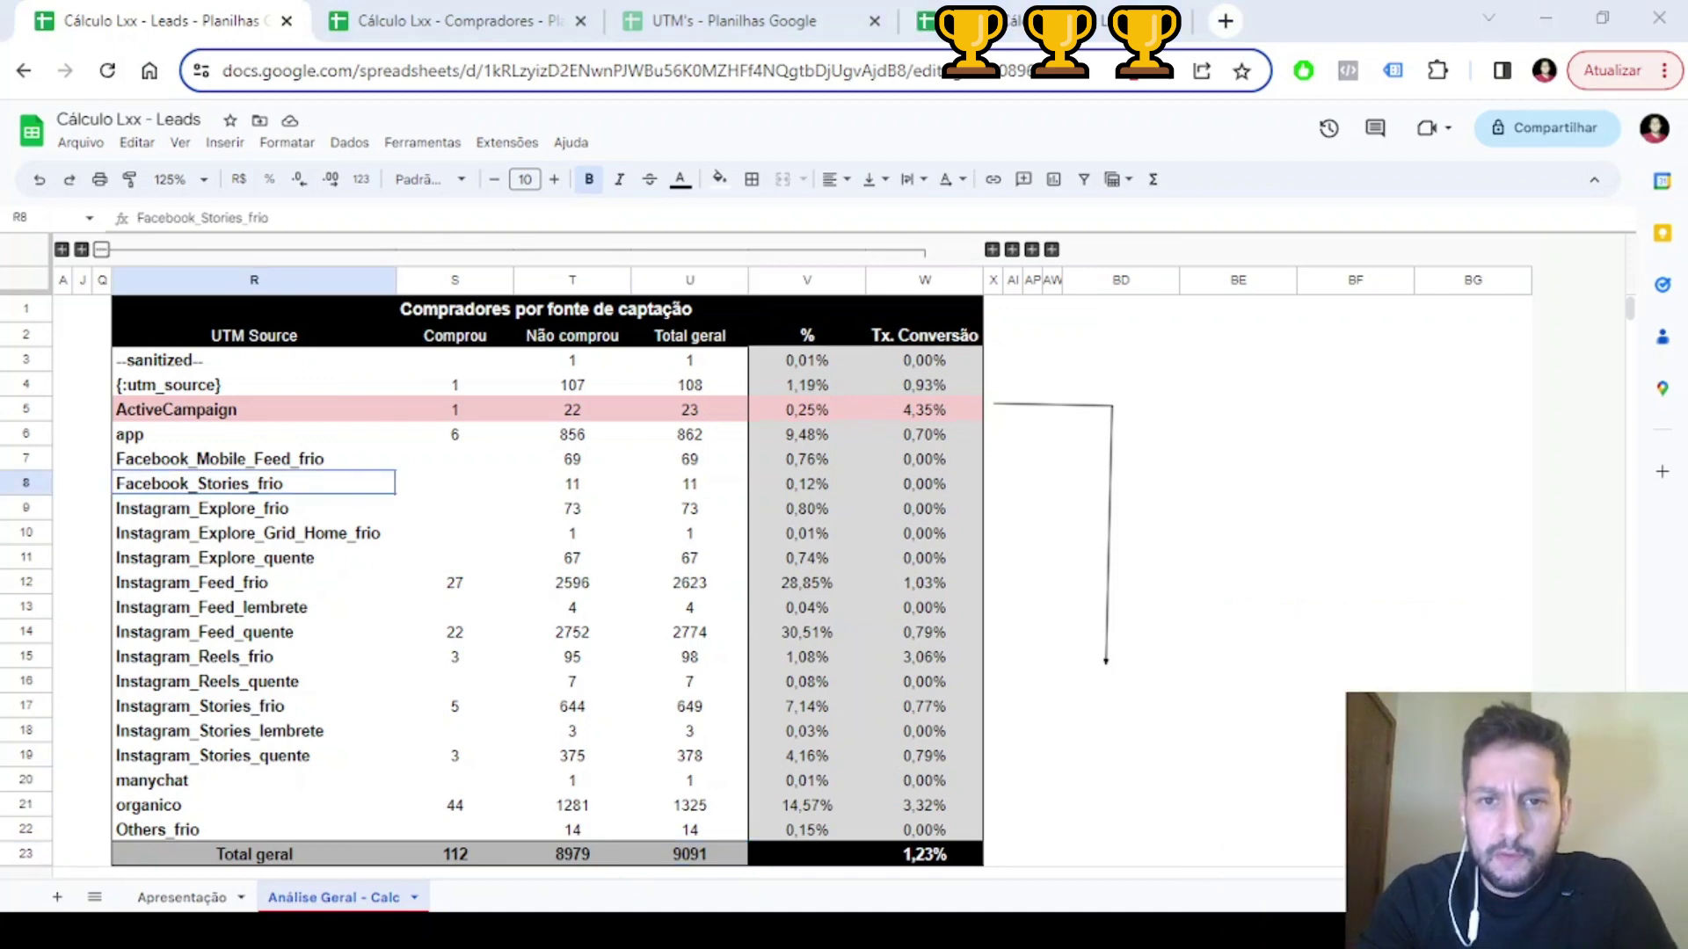
left_click(1191, 464)
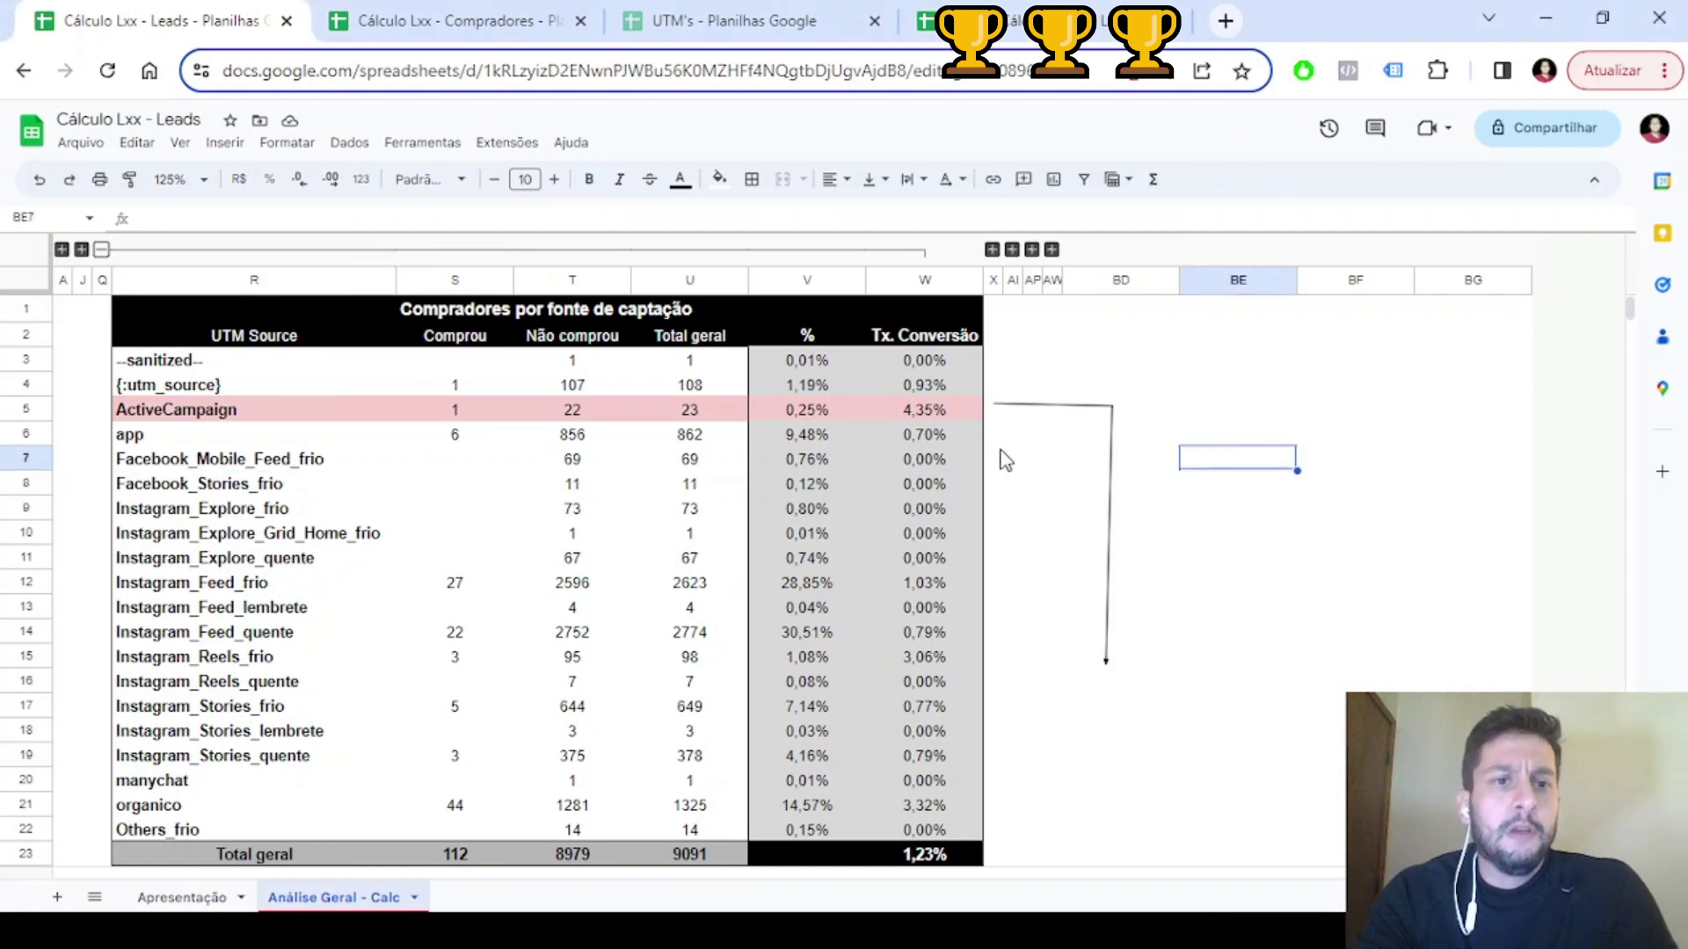
left_click(1020, 410)
left_click(992, 250)
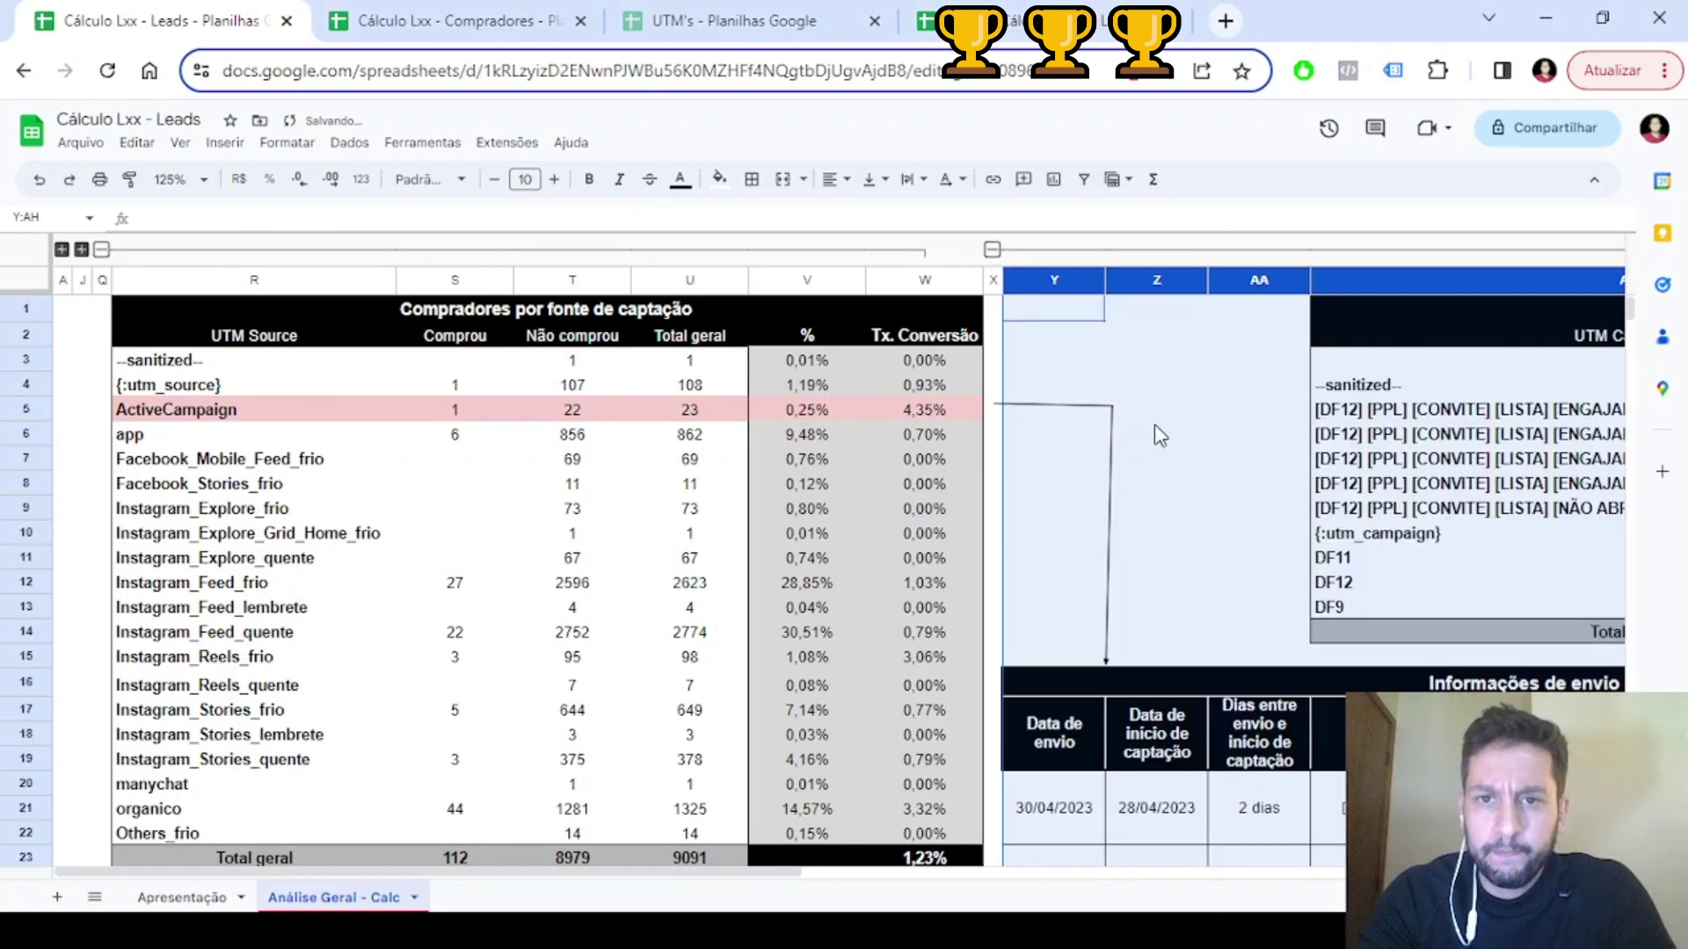
left_click_drag(402, 413, 953, 419)
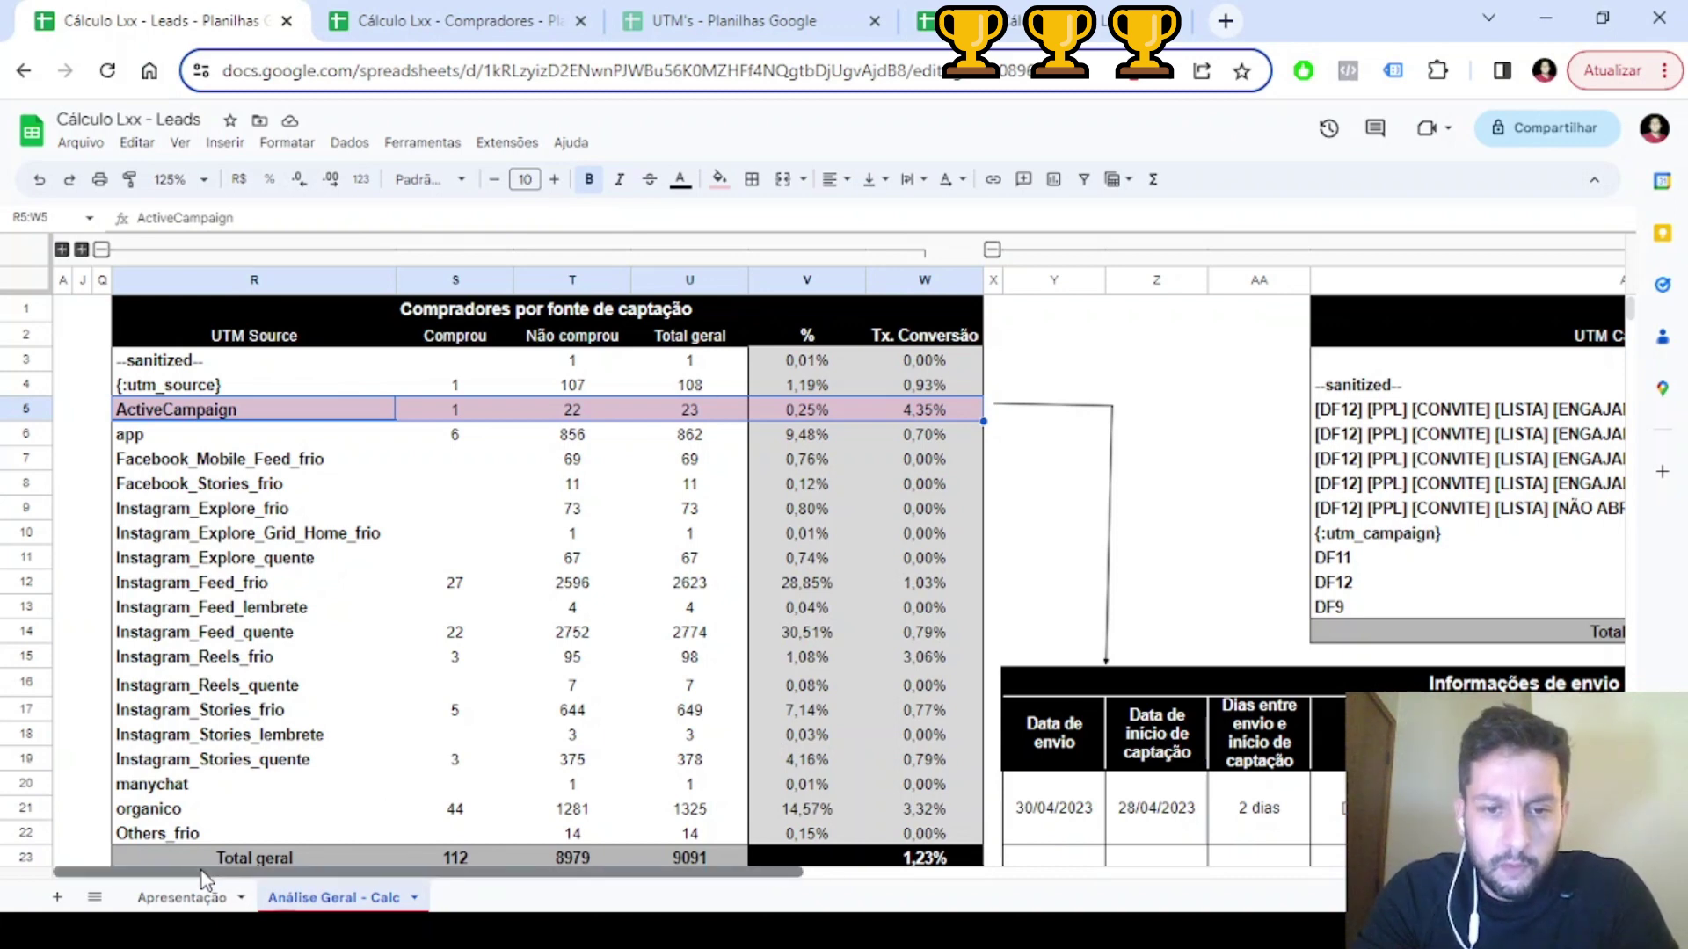
Check the Data de envio and Data de início de captação columns of the e-mail invitation campaign table
left_click_drag(203, 874, 784, 878)
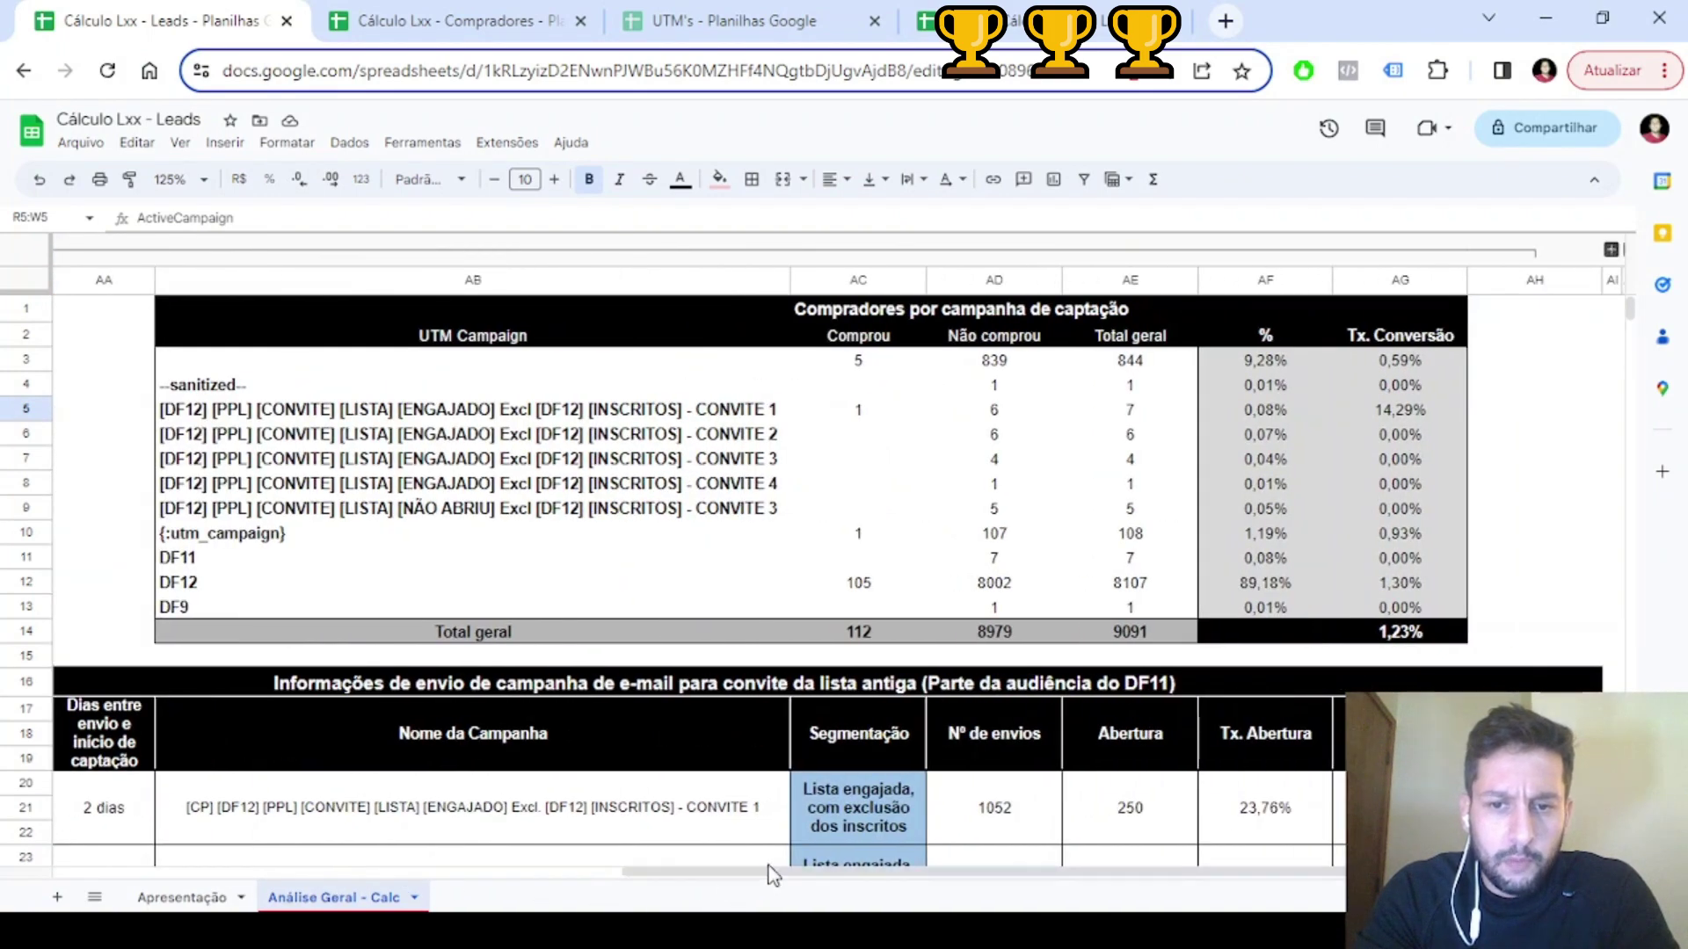
left_click(1011, 807)
left_click_drag(1067, 875, 621, 870)
left_click(981, 726)
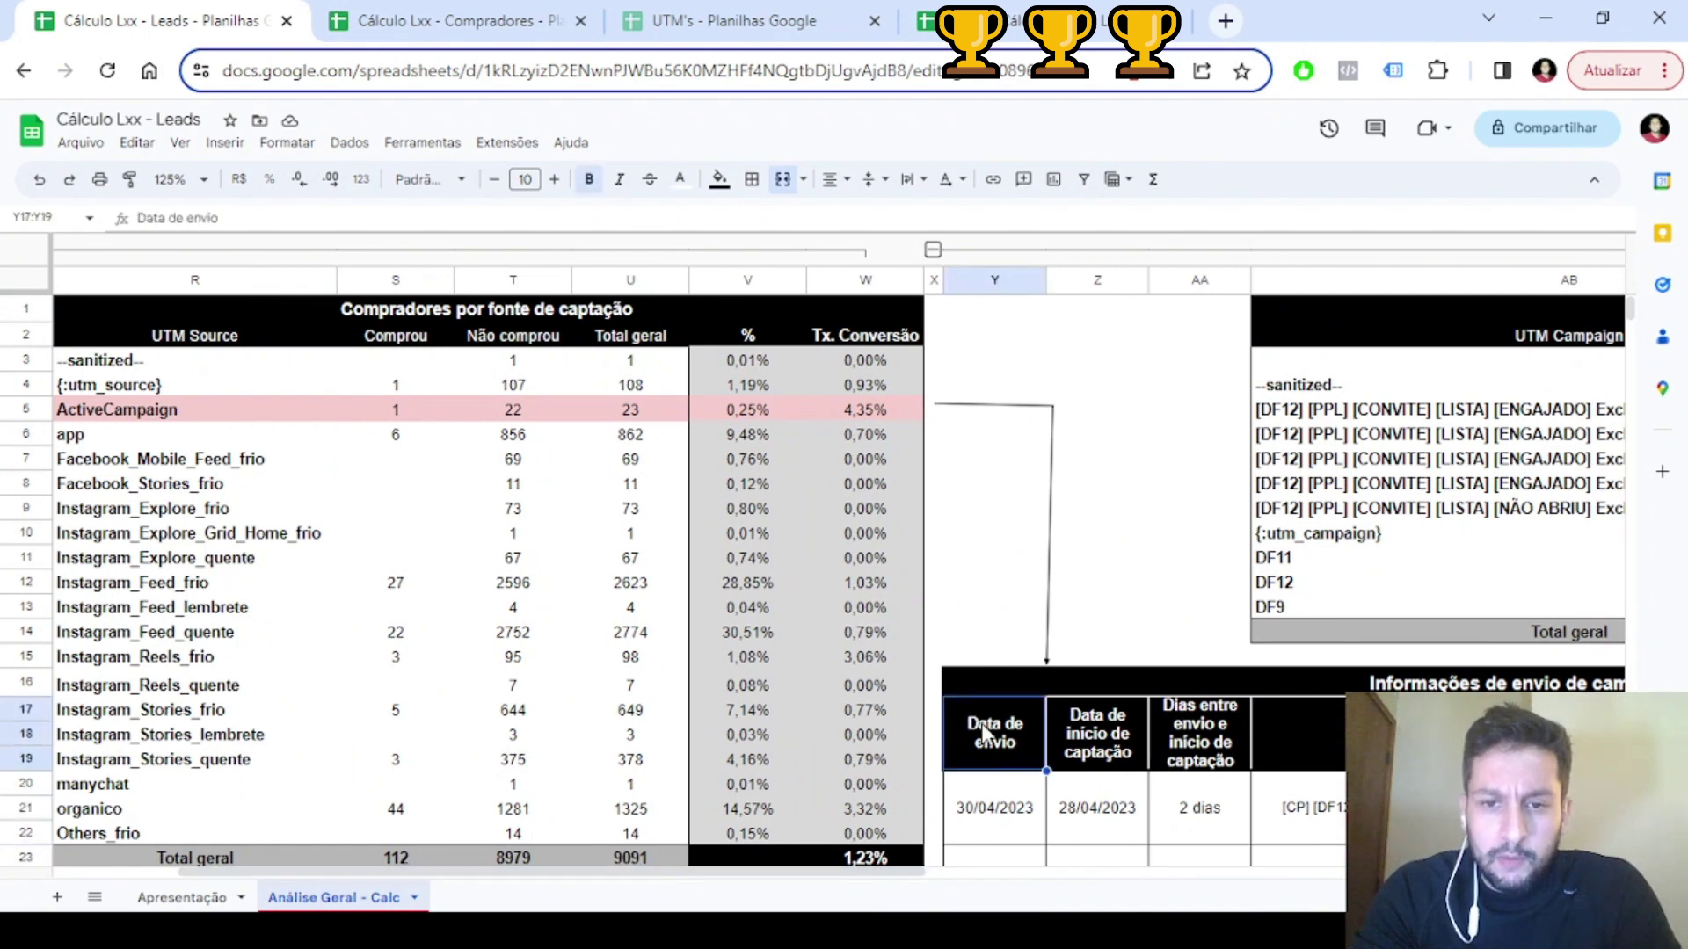
left_click(986, 816)
left_click(1100, 810)
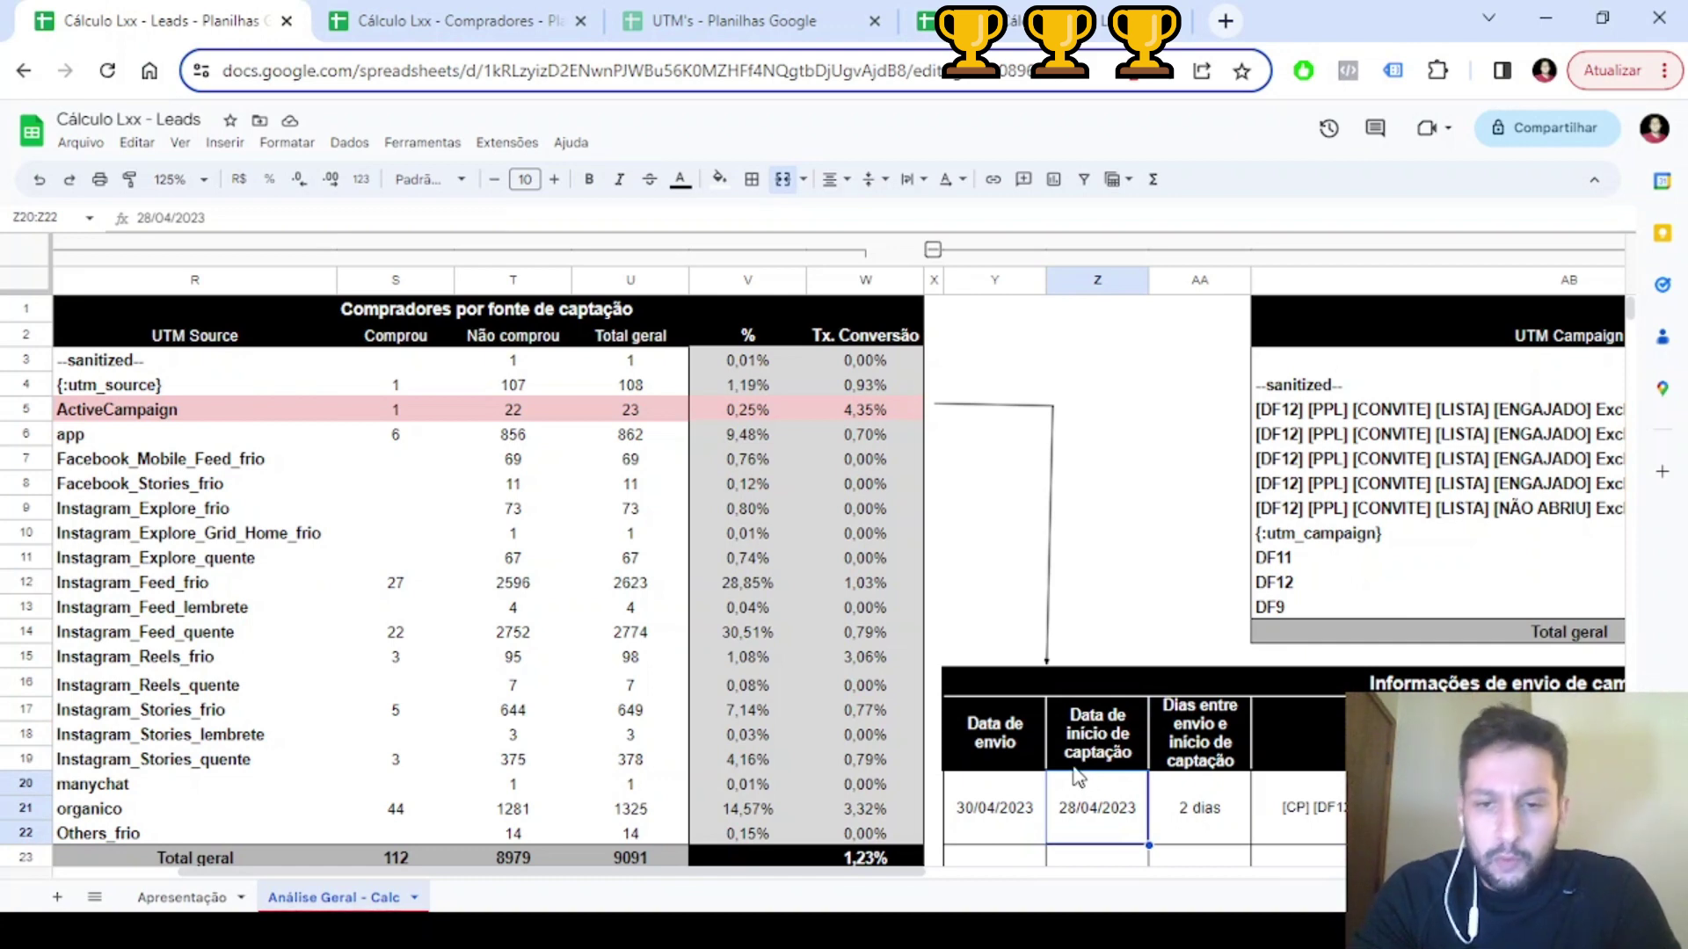
scroll(1096, 719, "down", 1)
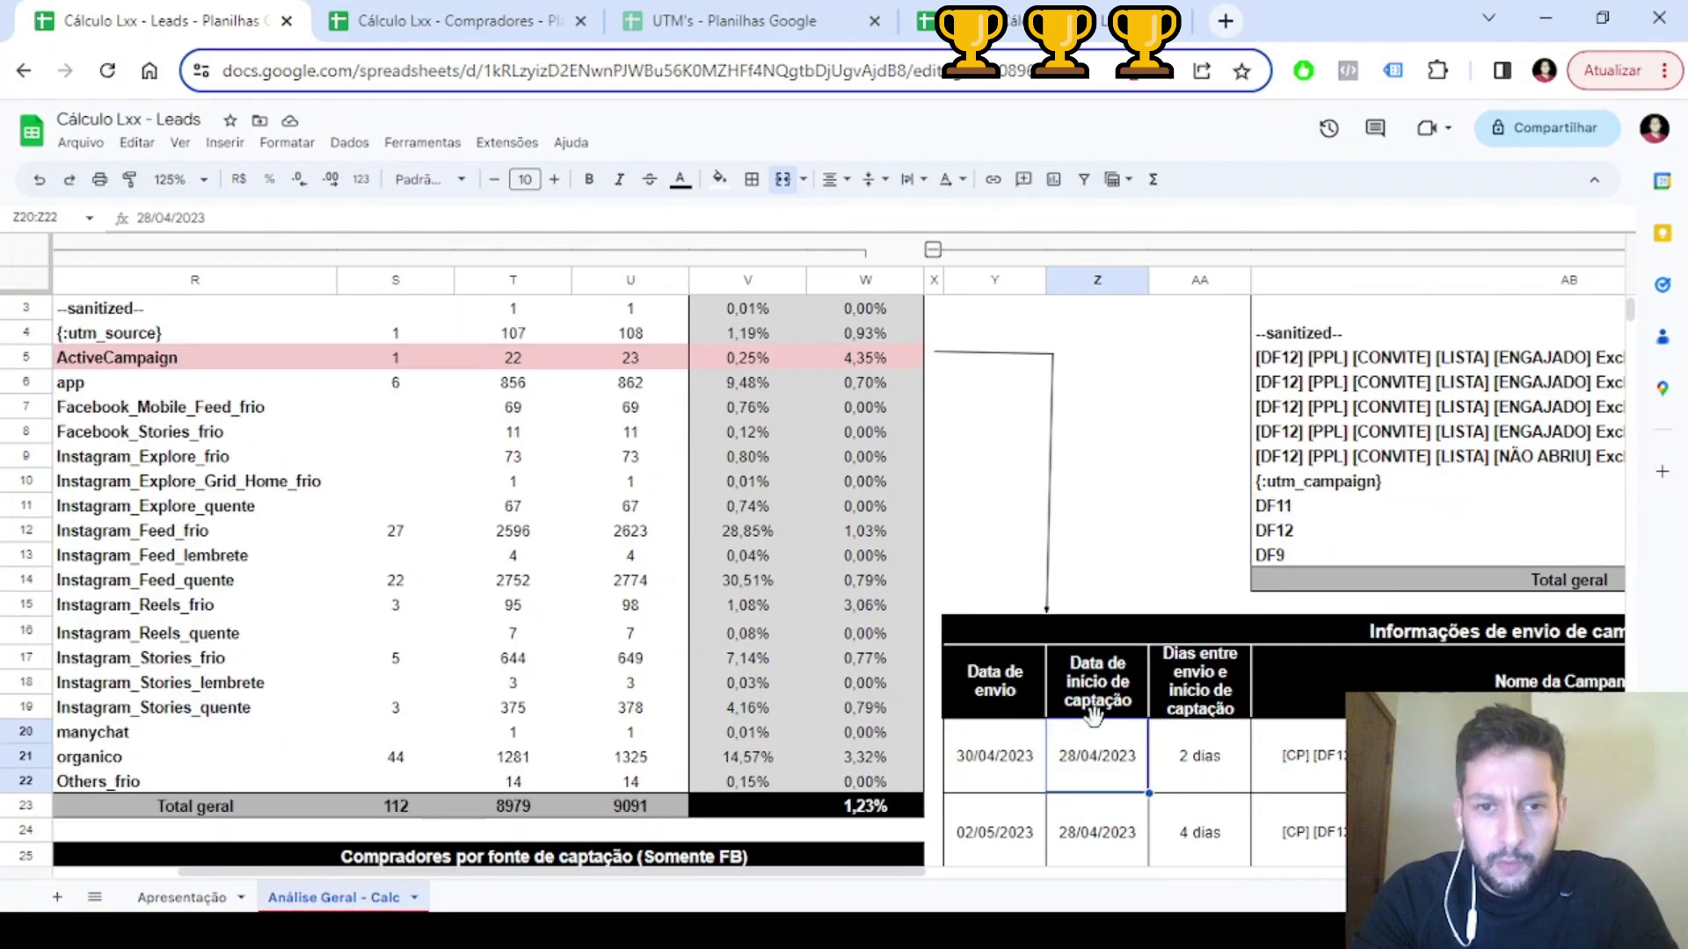
scroll(1096, 719, "down", 3)
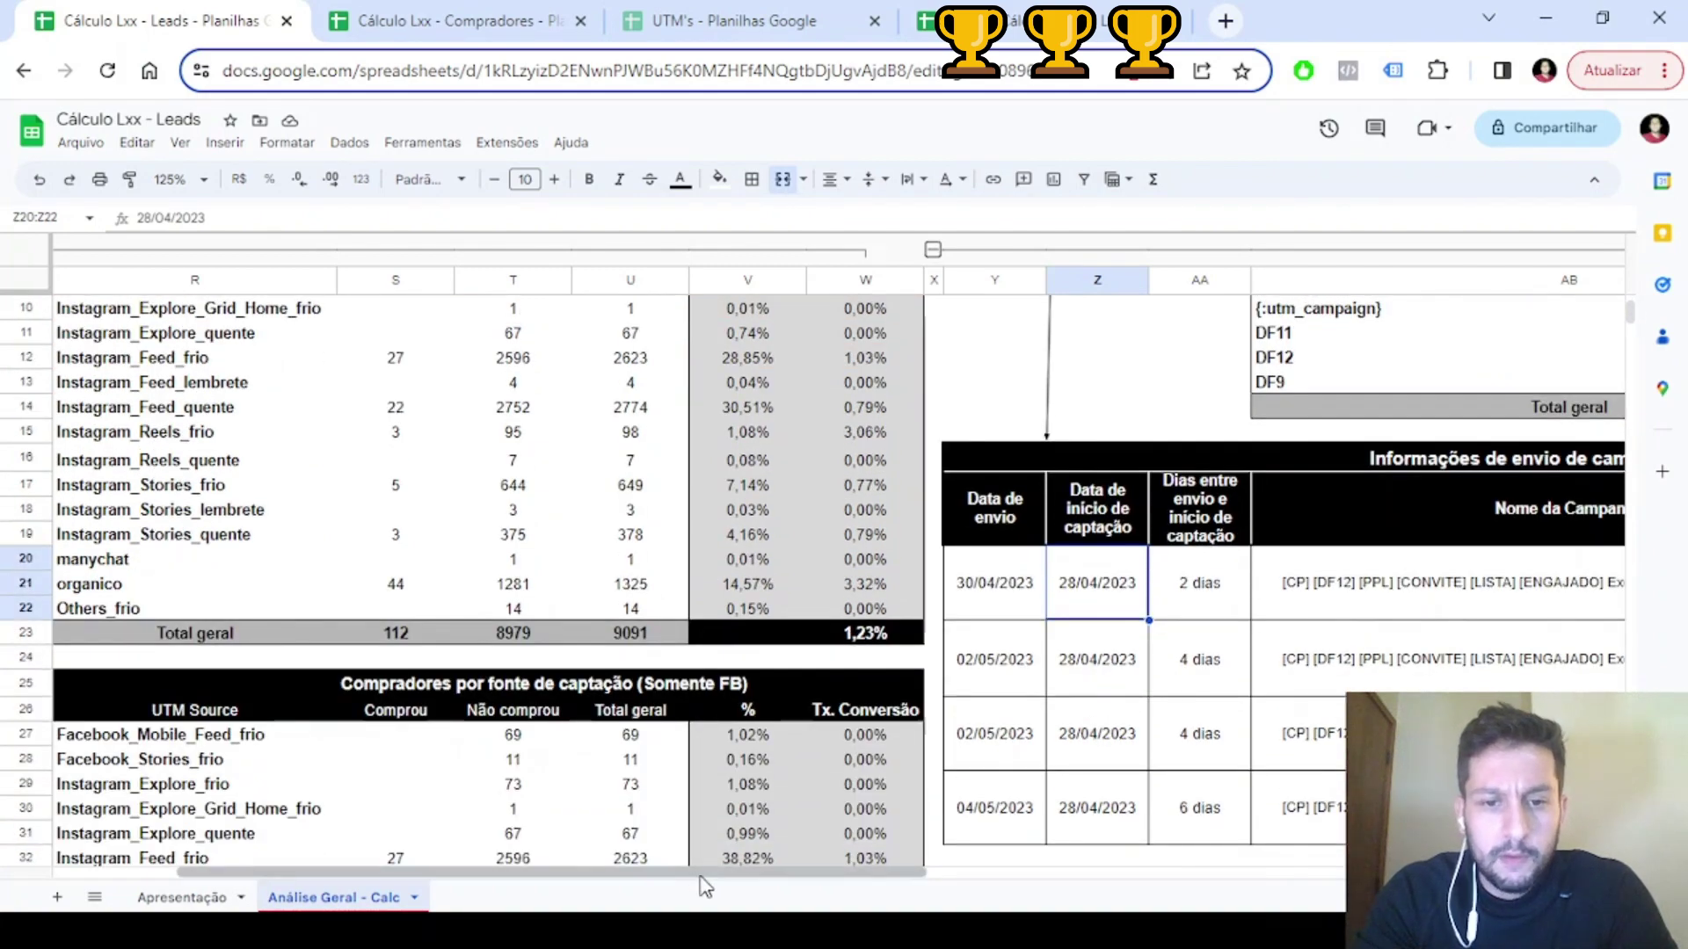
Review the names and Segmentação of the e-mail invitation campaigns, focusing on the engaged-list sends
left_click_drag(703, 886, 1138, 898)
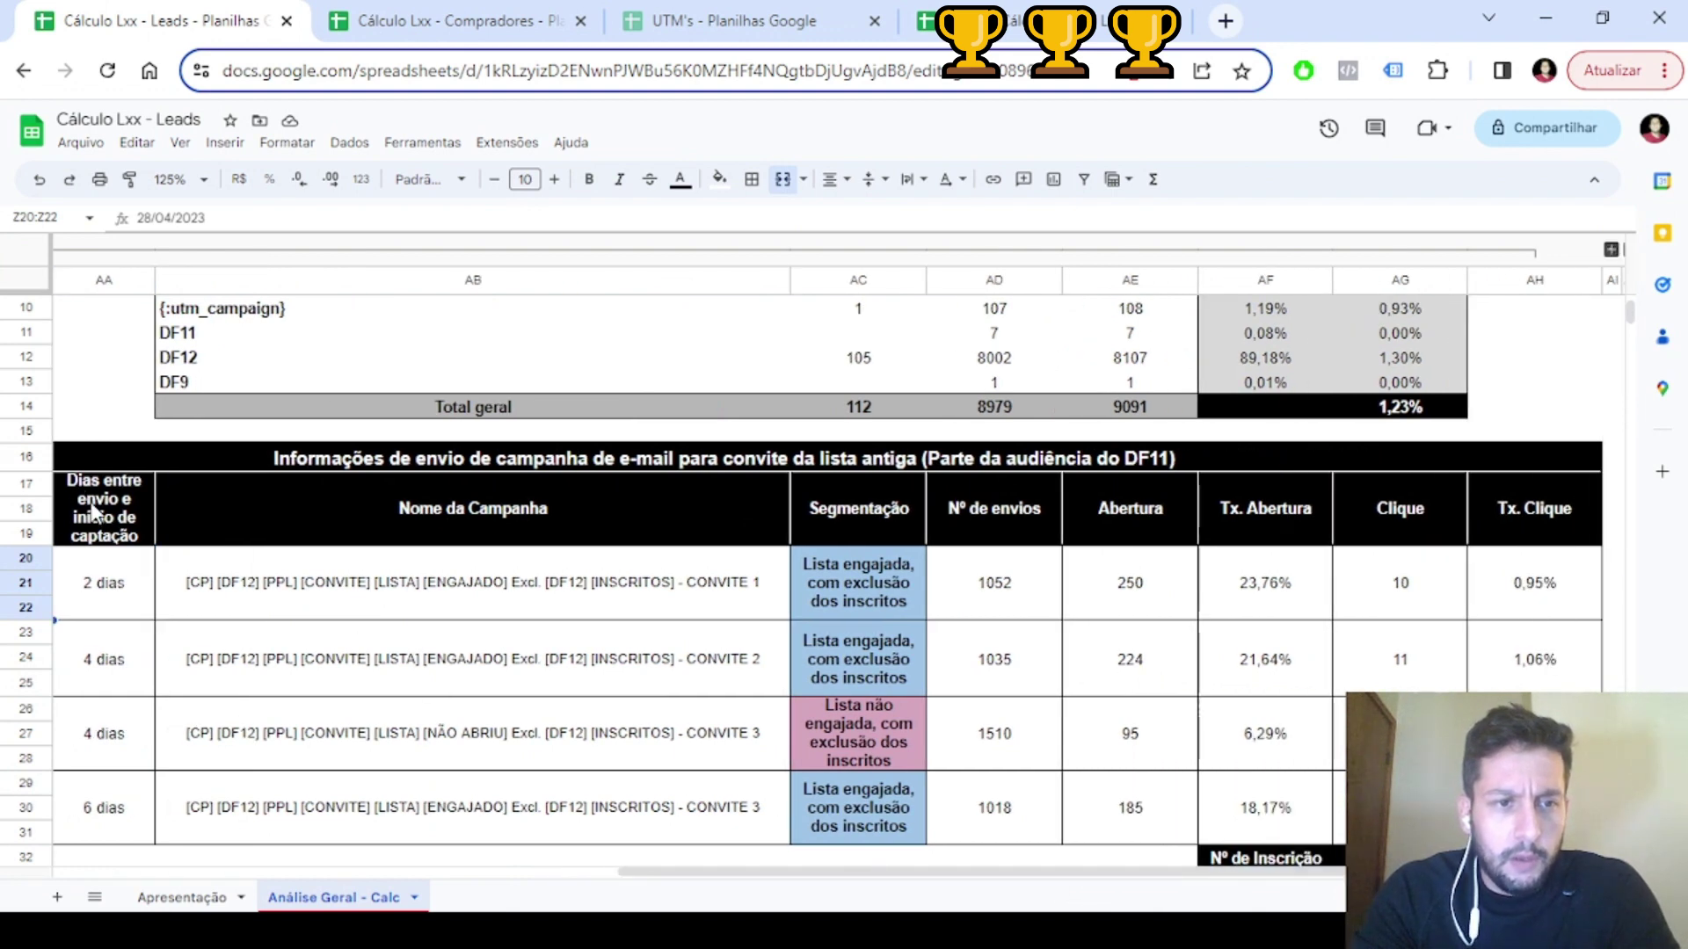
key("Right")
key("Right")
key("Right")
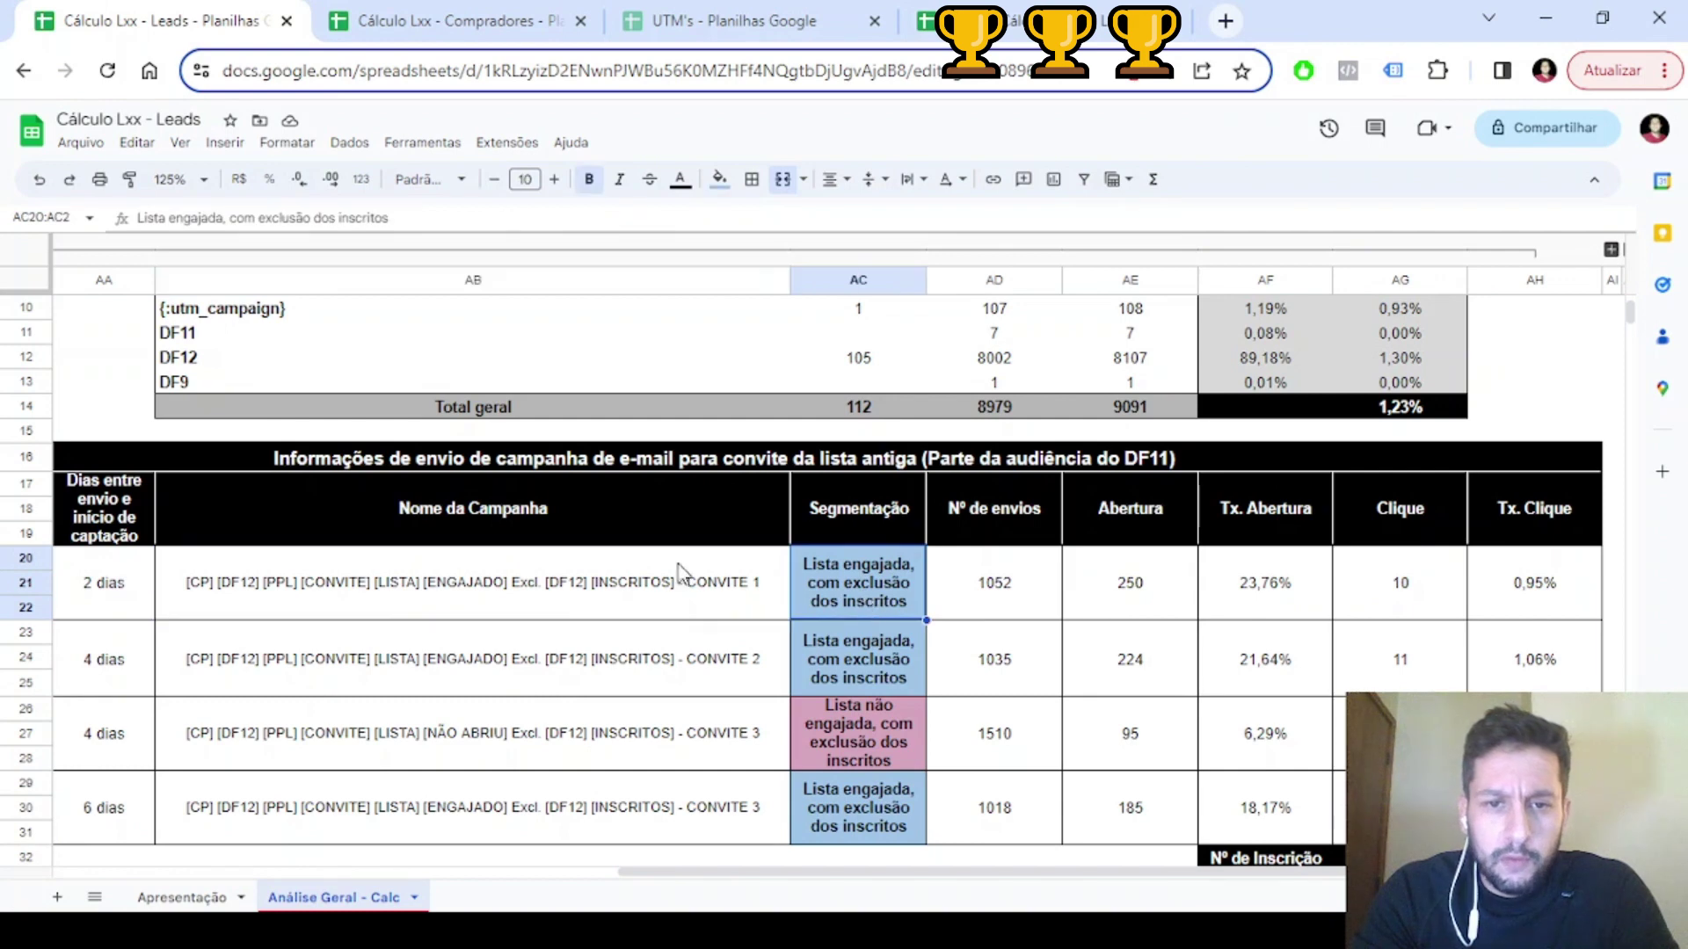
left_click_drag(682, 571, 893, 655)
left_click_drag(673, 825, 866, 813)
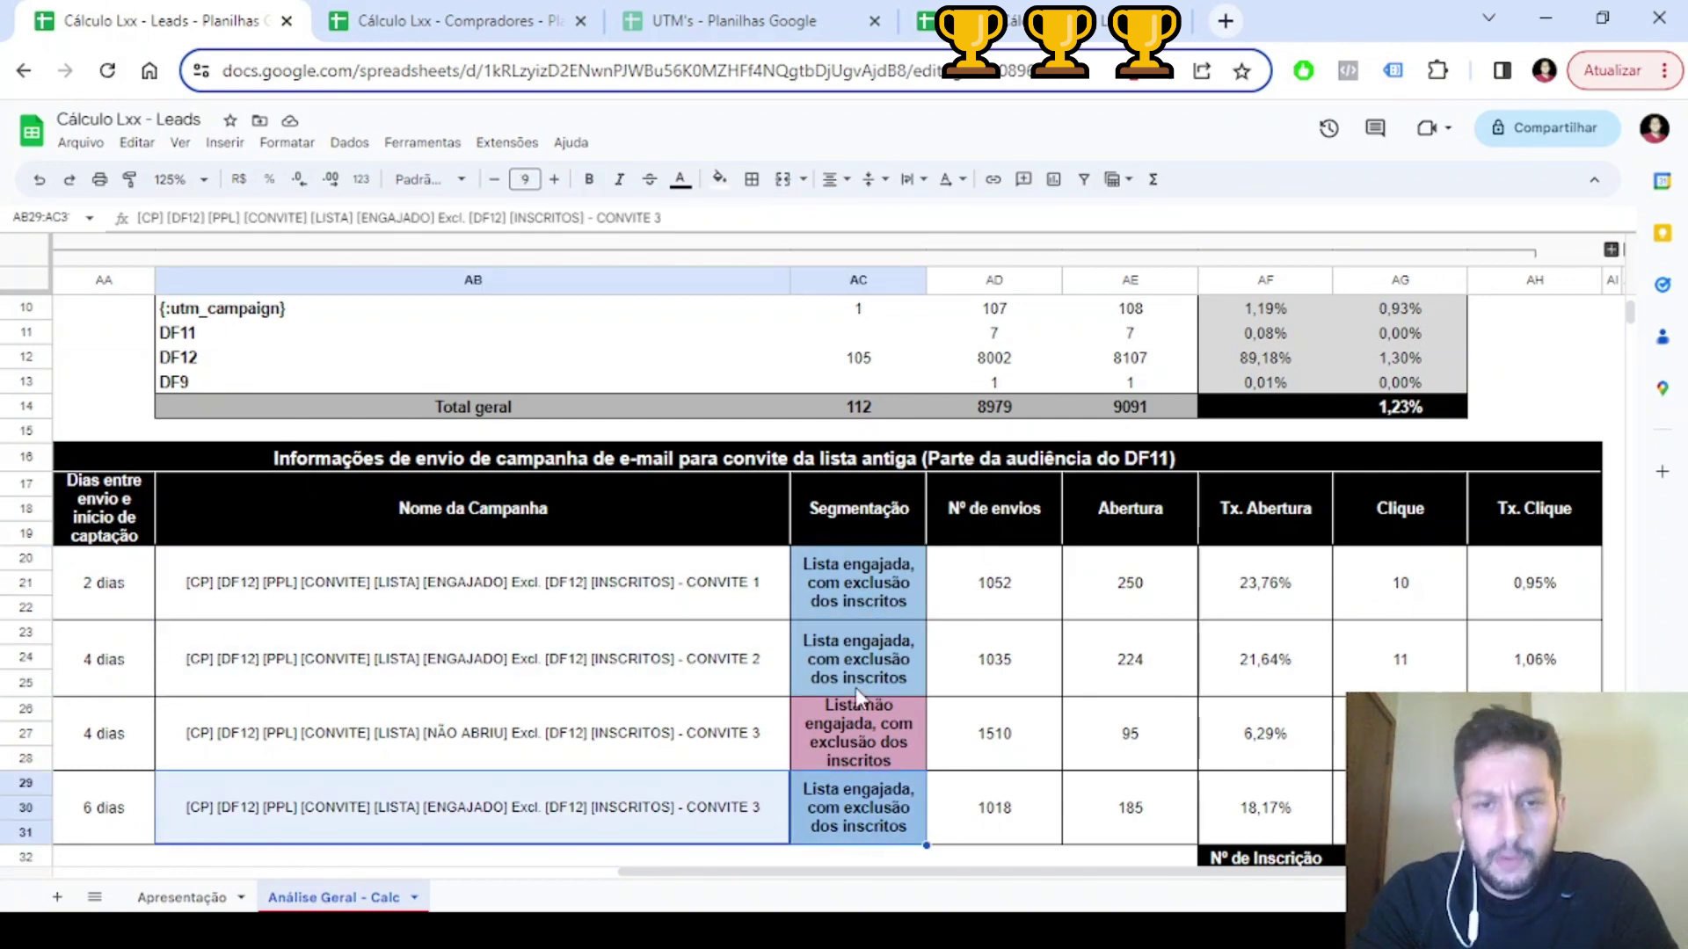
left_click(829, 578)
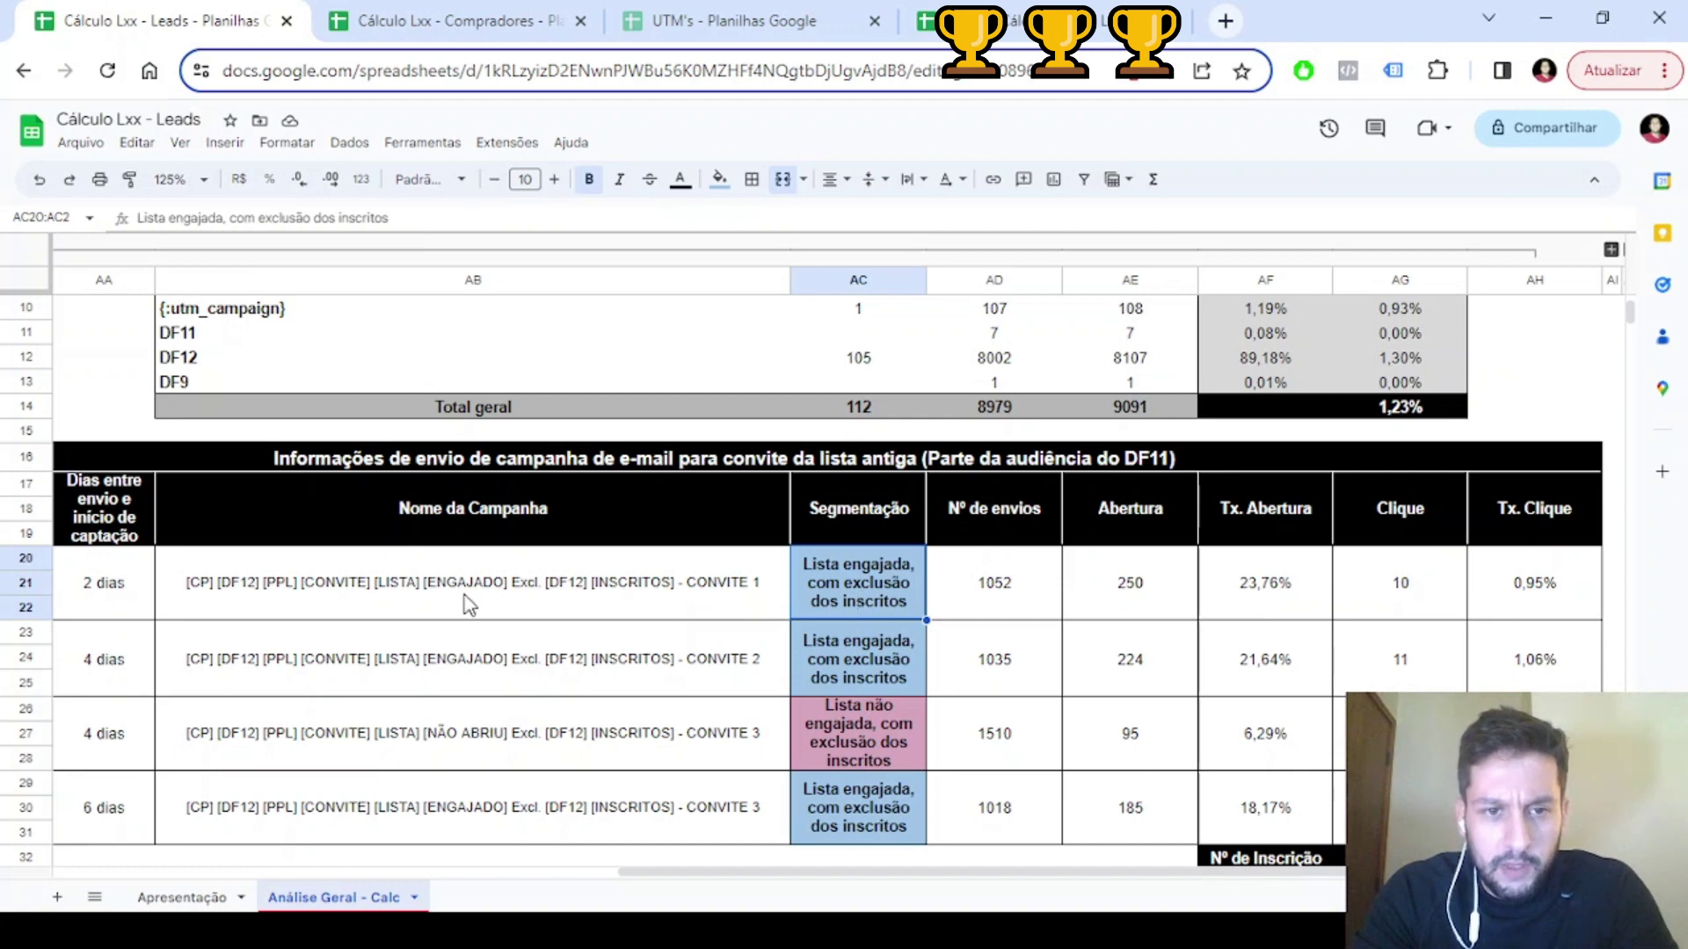
Check the CONVITE 1 campaign's sends, opens and open rate, plus the Tx. Clique values of all four campaigns
left_click(1011, 590)
key("Right")
key("Right")
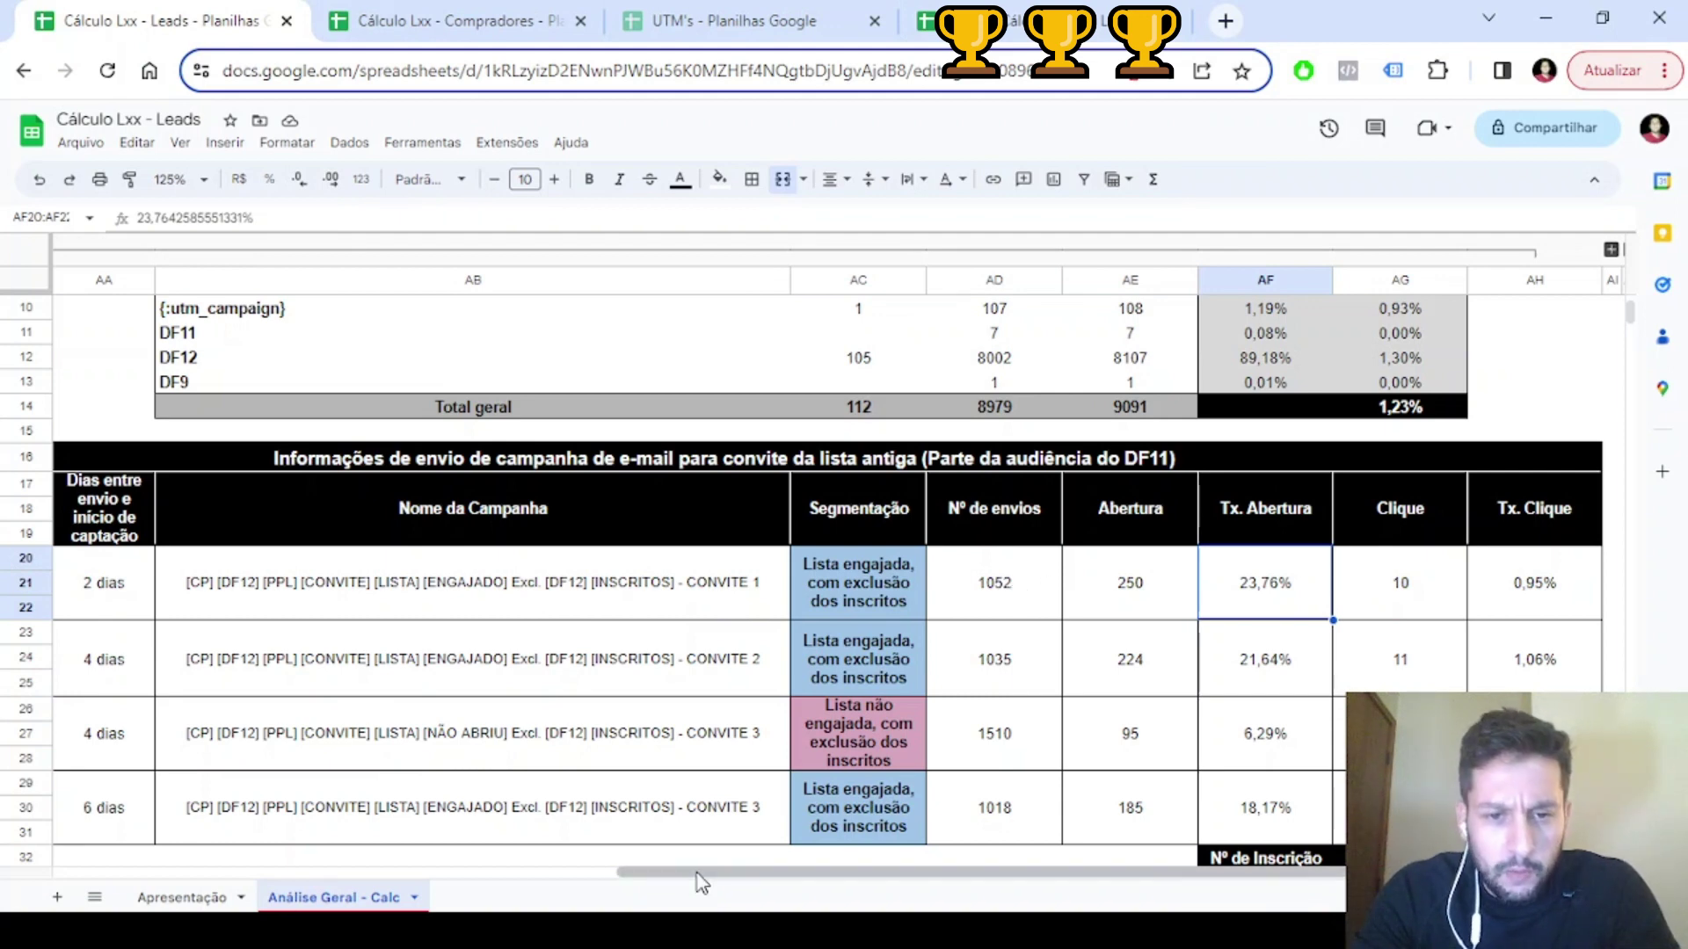
left_click_drag(726, 871, 782, 866)
left_click(797, 585)
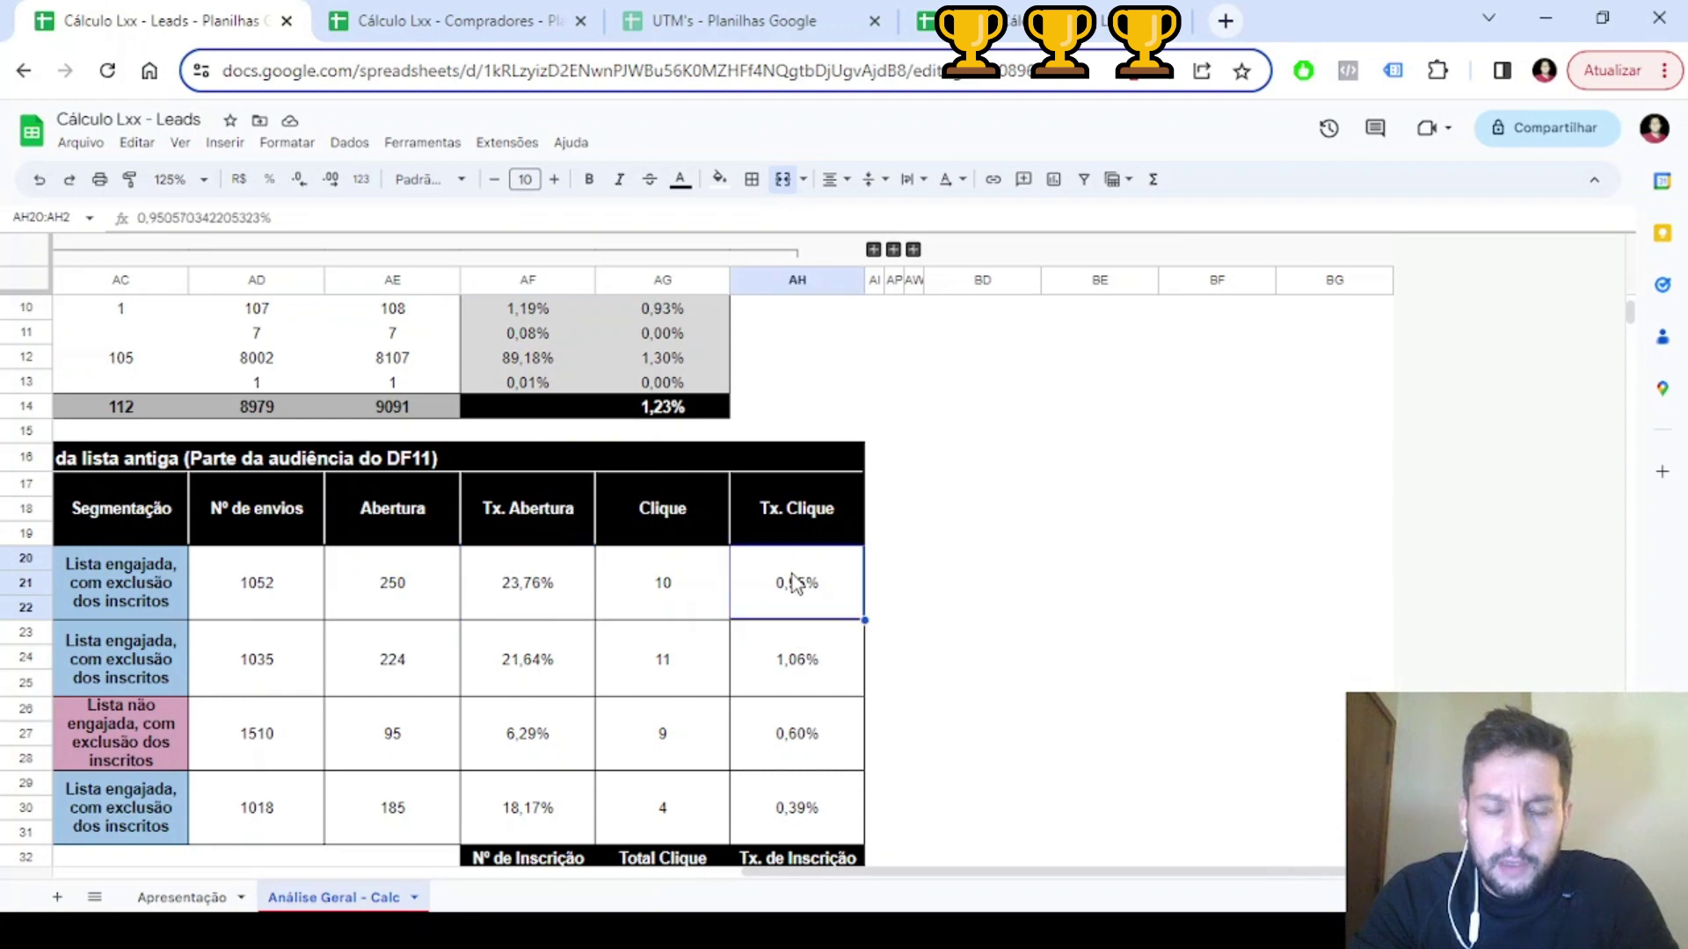
mouse_move(795, 602)
left_mouse_down()
mouse_move(809, 826)
mouse_move(816, 613)
left_mouse_up()
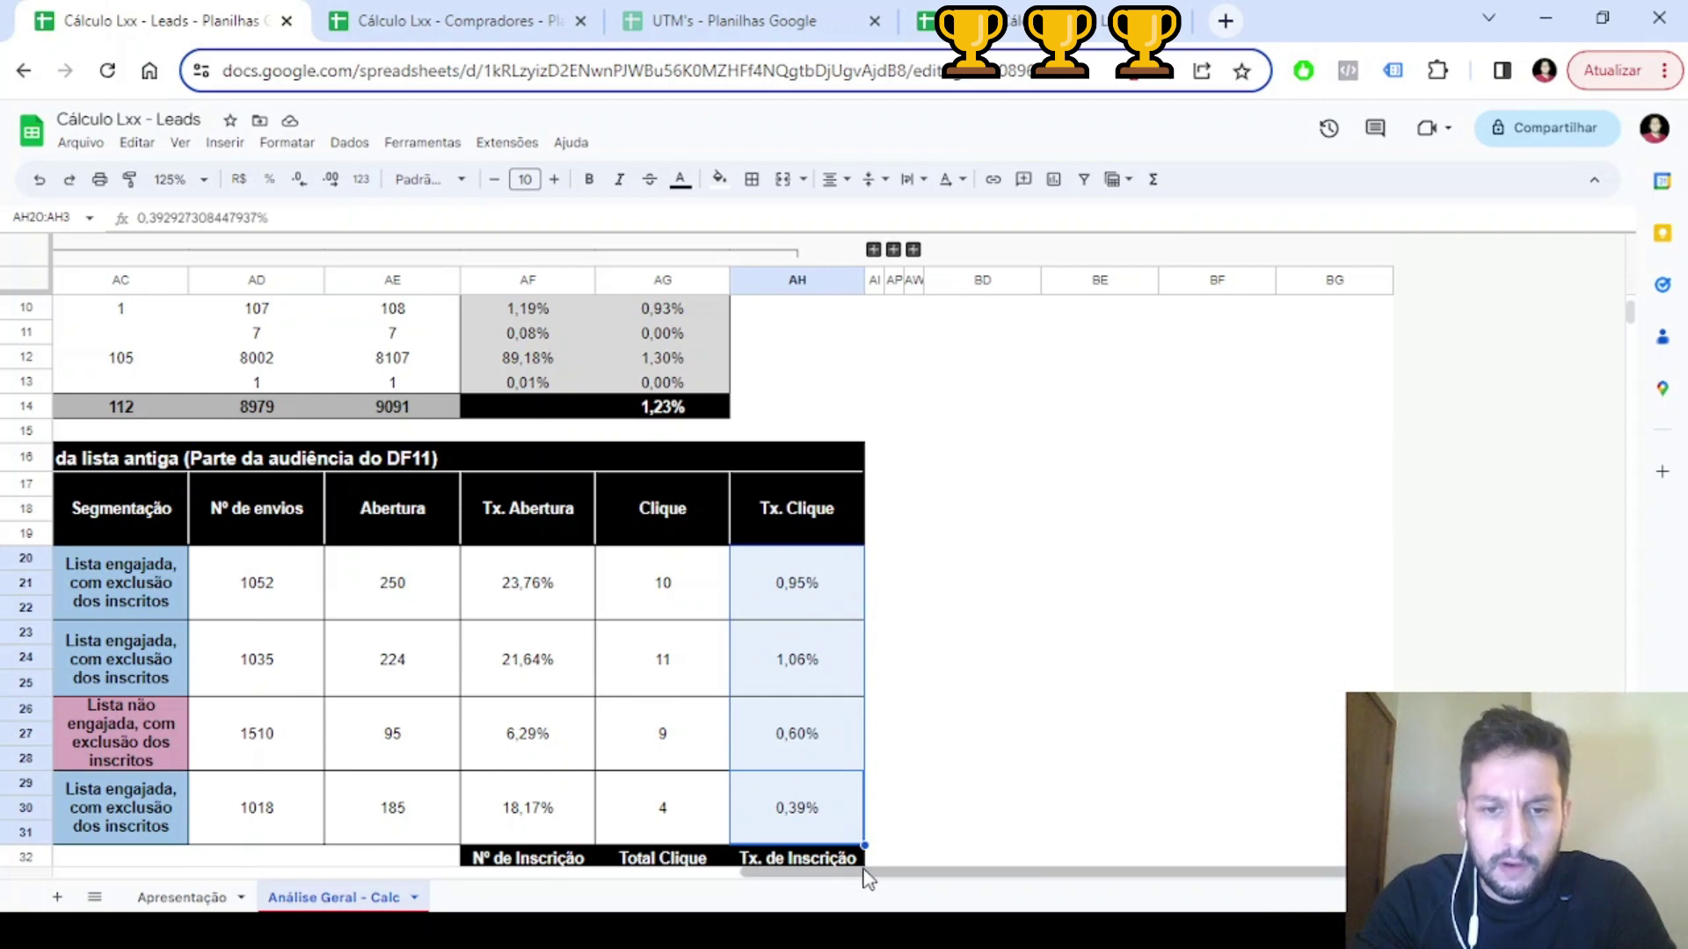
left_click_drag(873, 875, 813, 878)
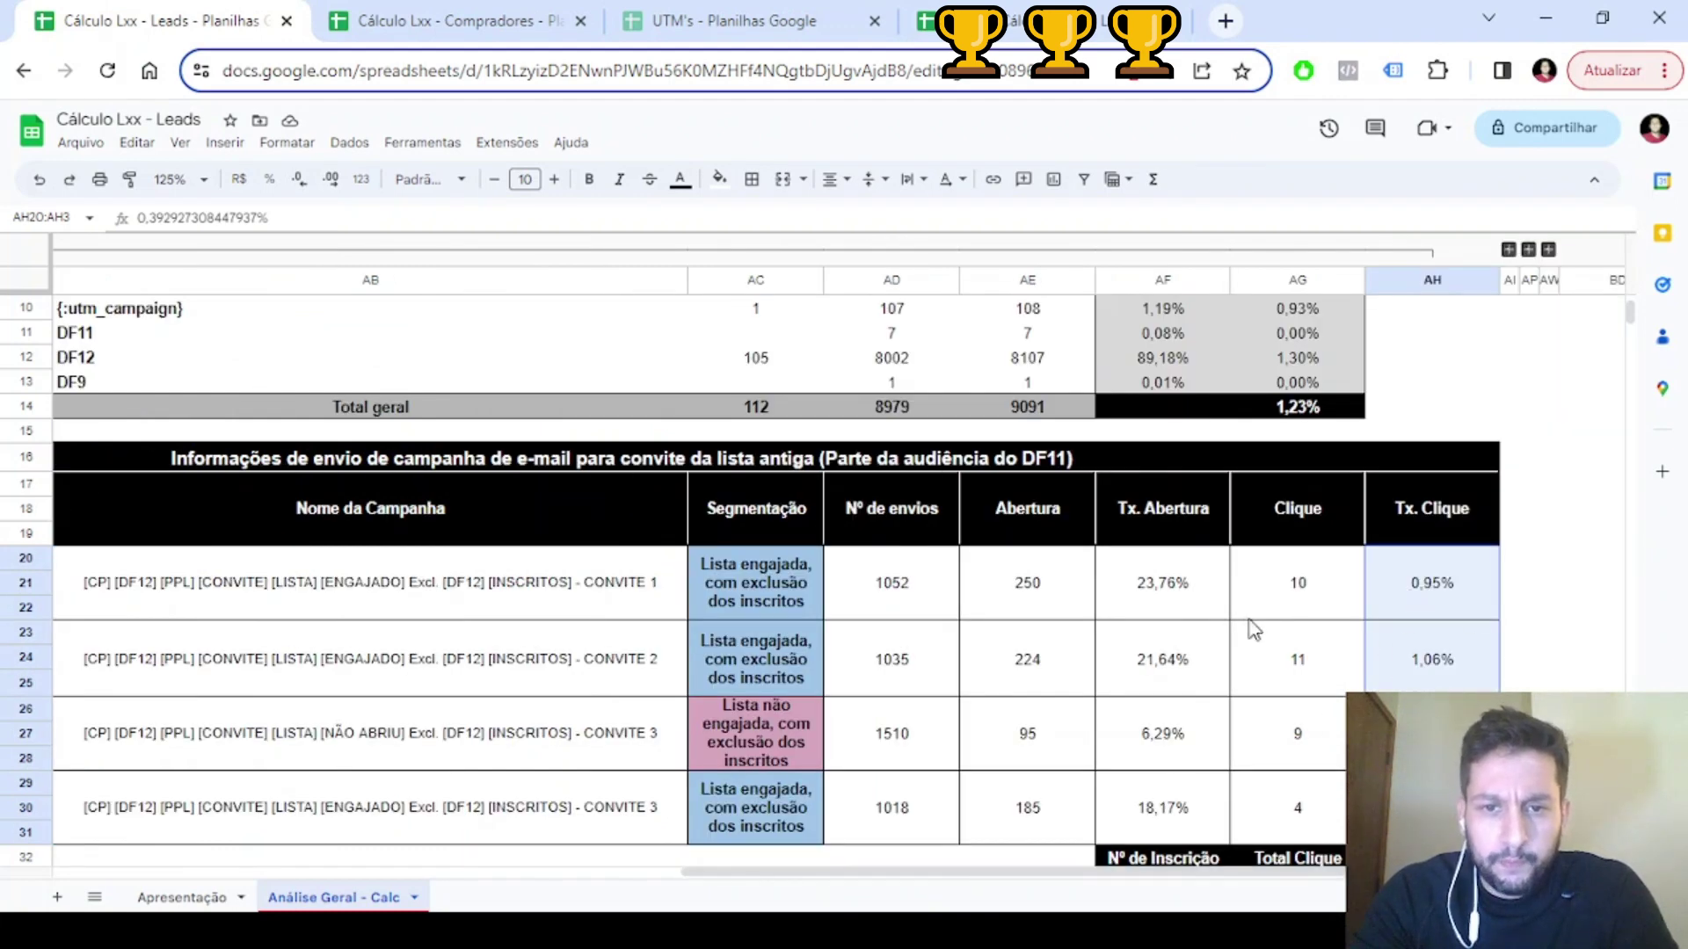
Compare the engaged-list campaigns with the non-engaged list campaign, checking the latter's segmentation, sends, opens and open rate
left_click(914, 686)
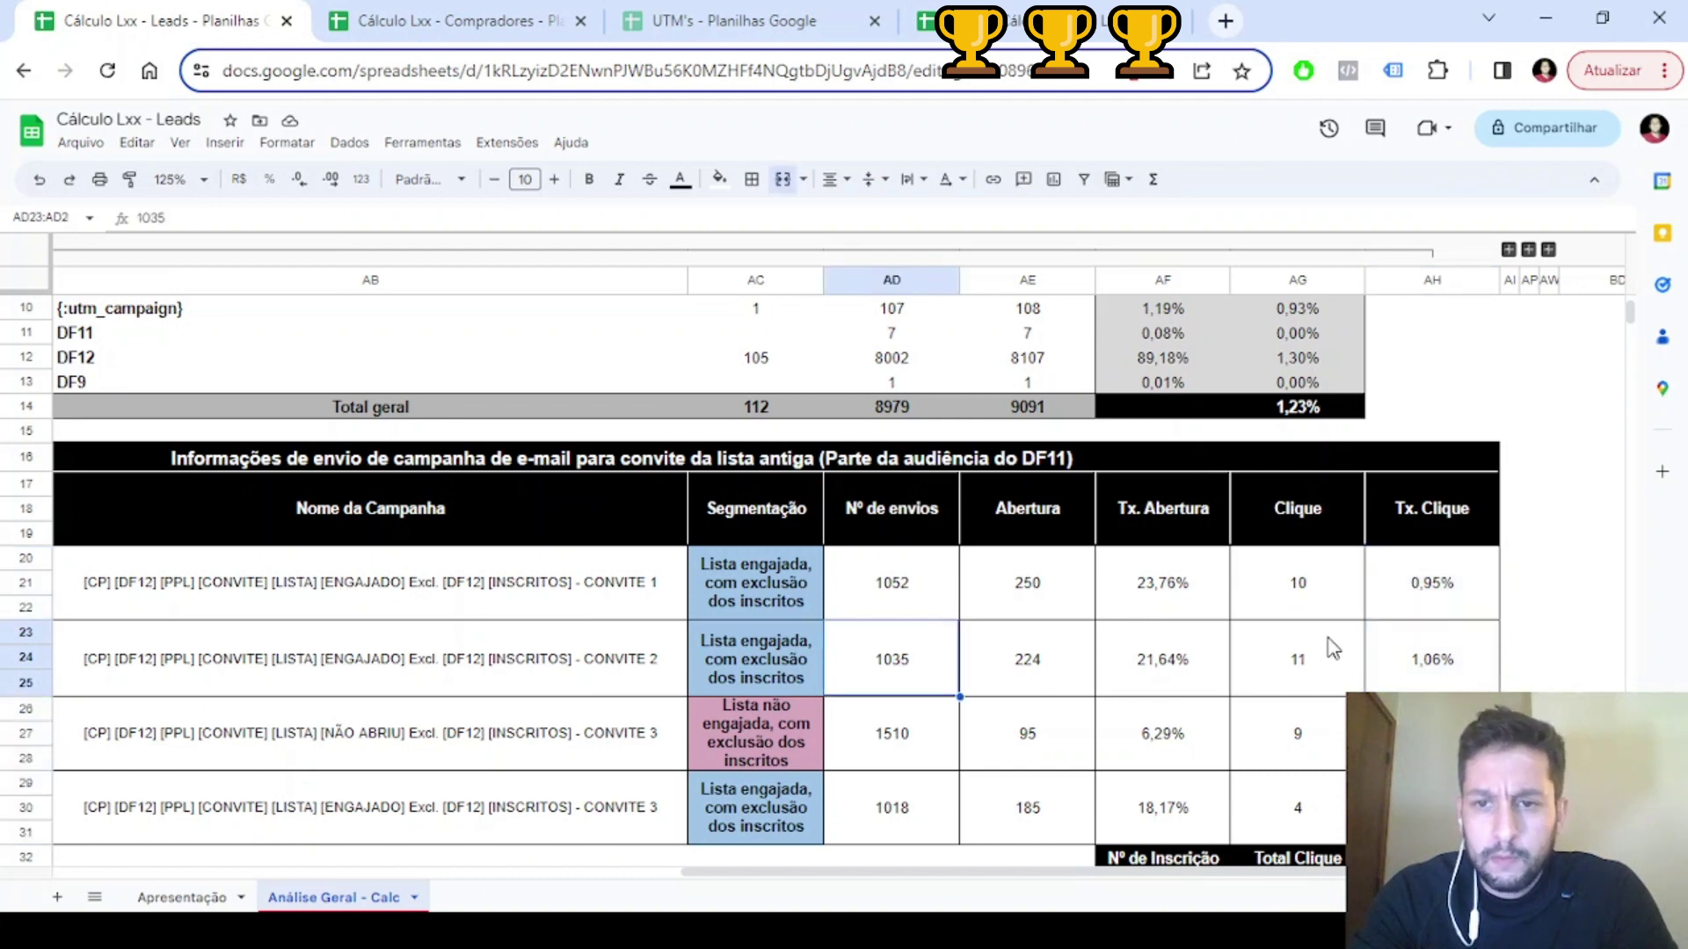
left_click(763, 817)
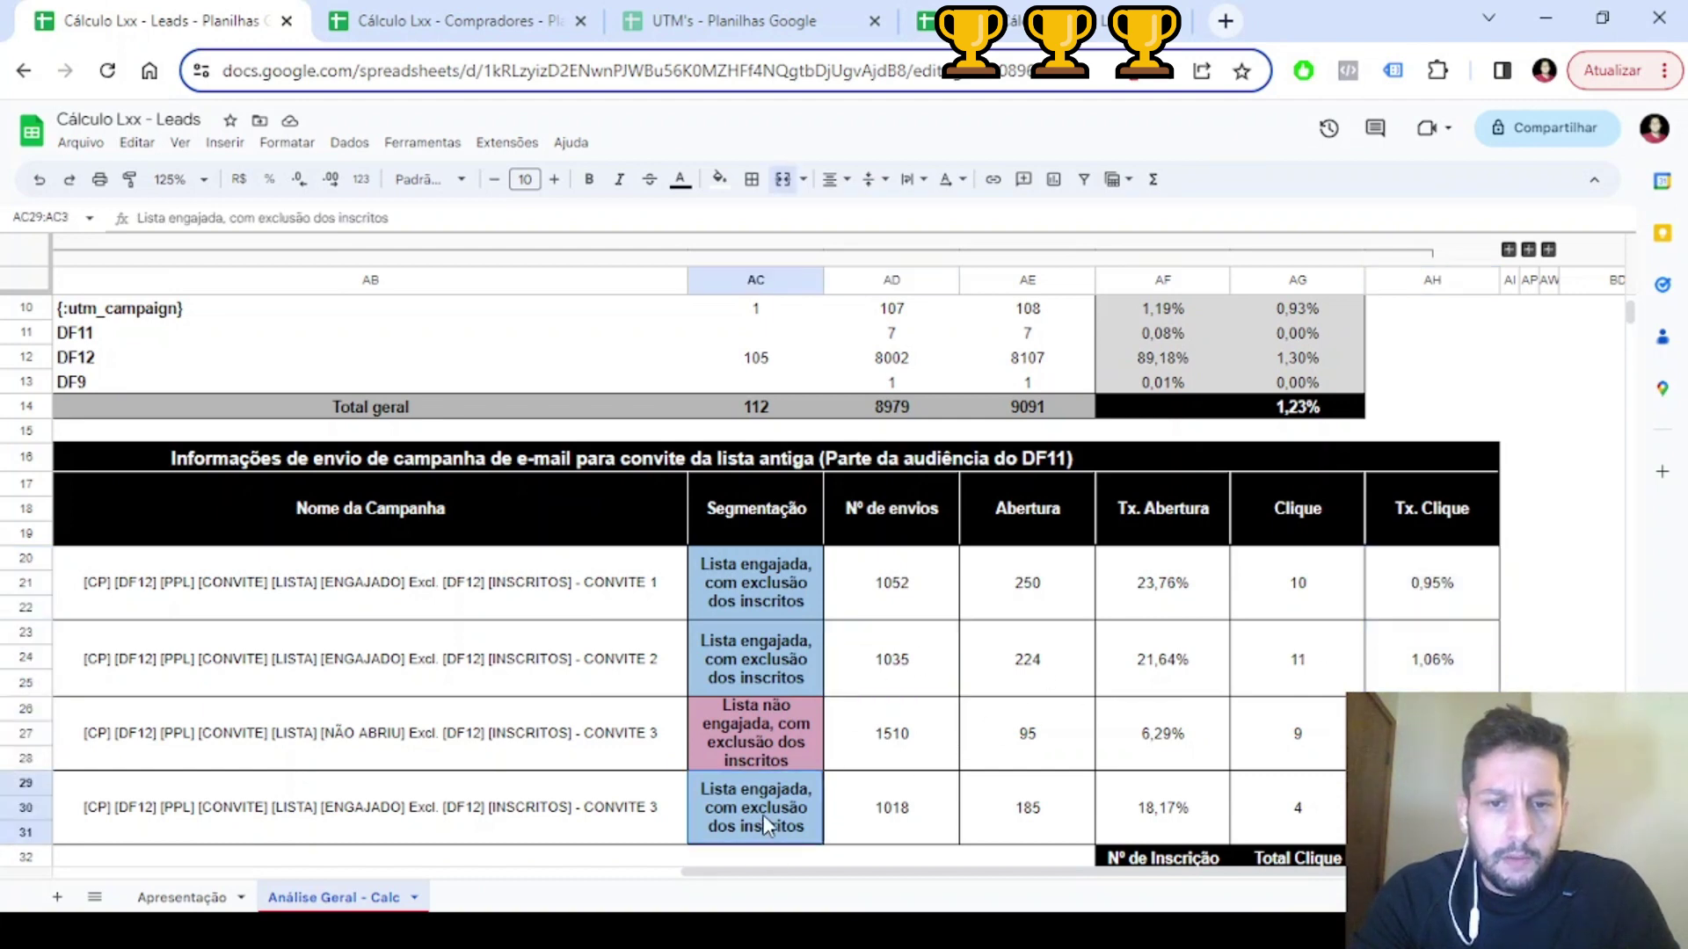
left_click(755, 738)
left_click_drag(973, 873, 921, 875)
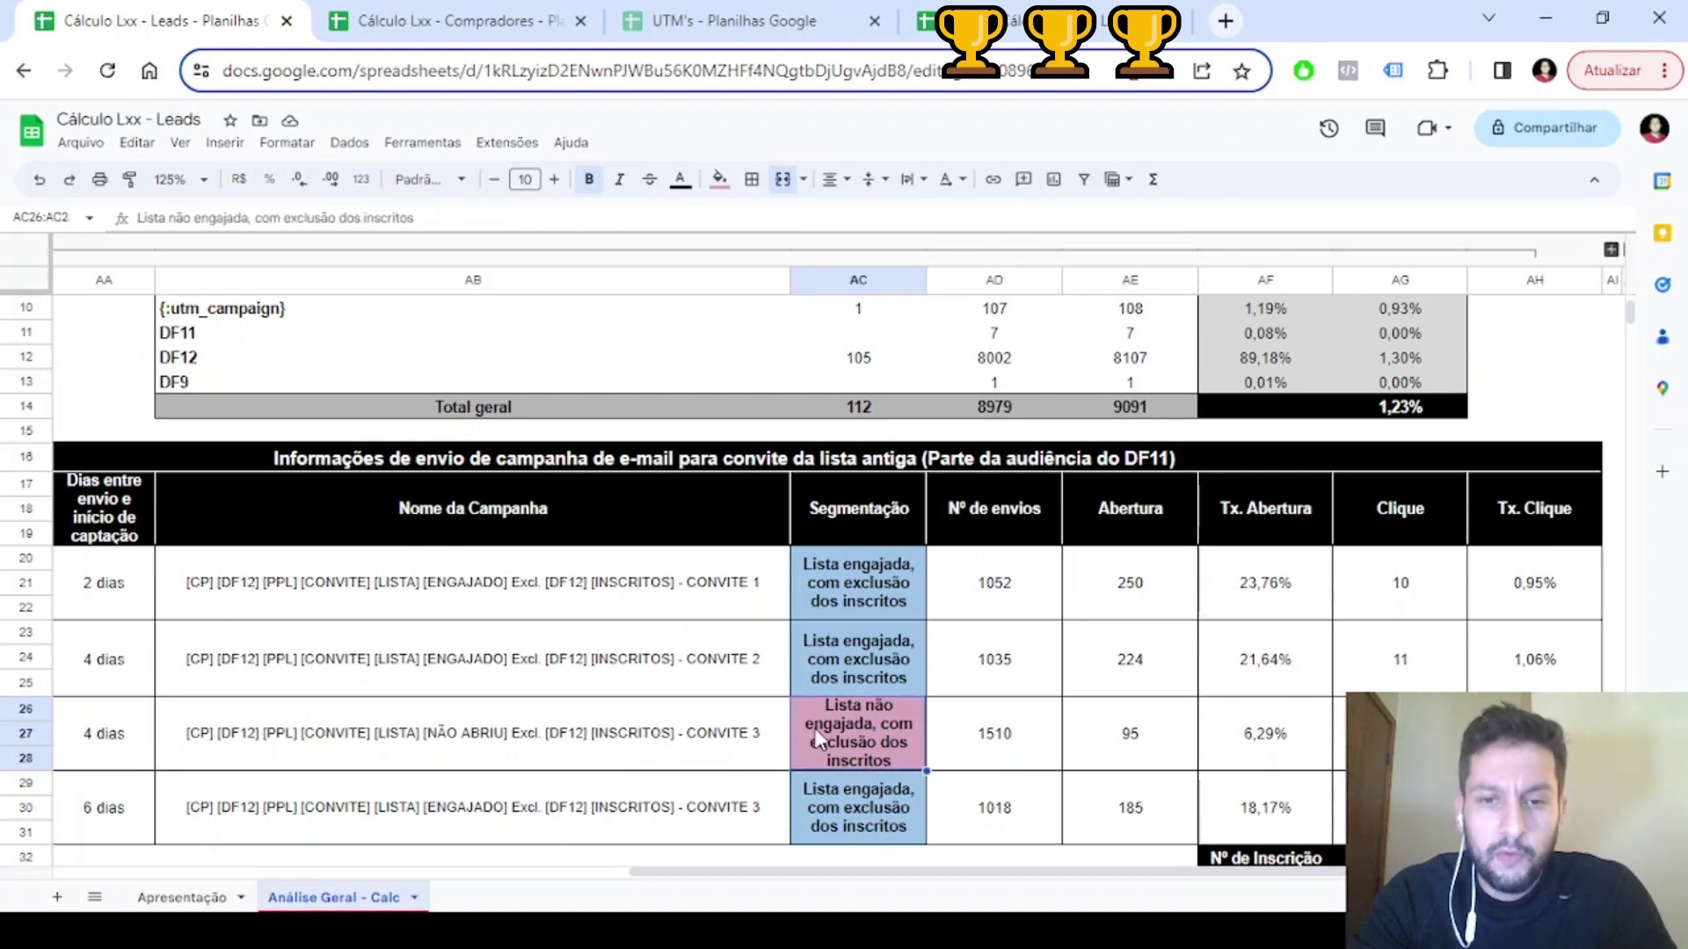
key("Right")
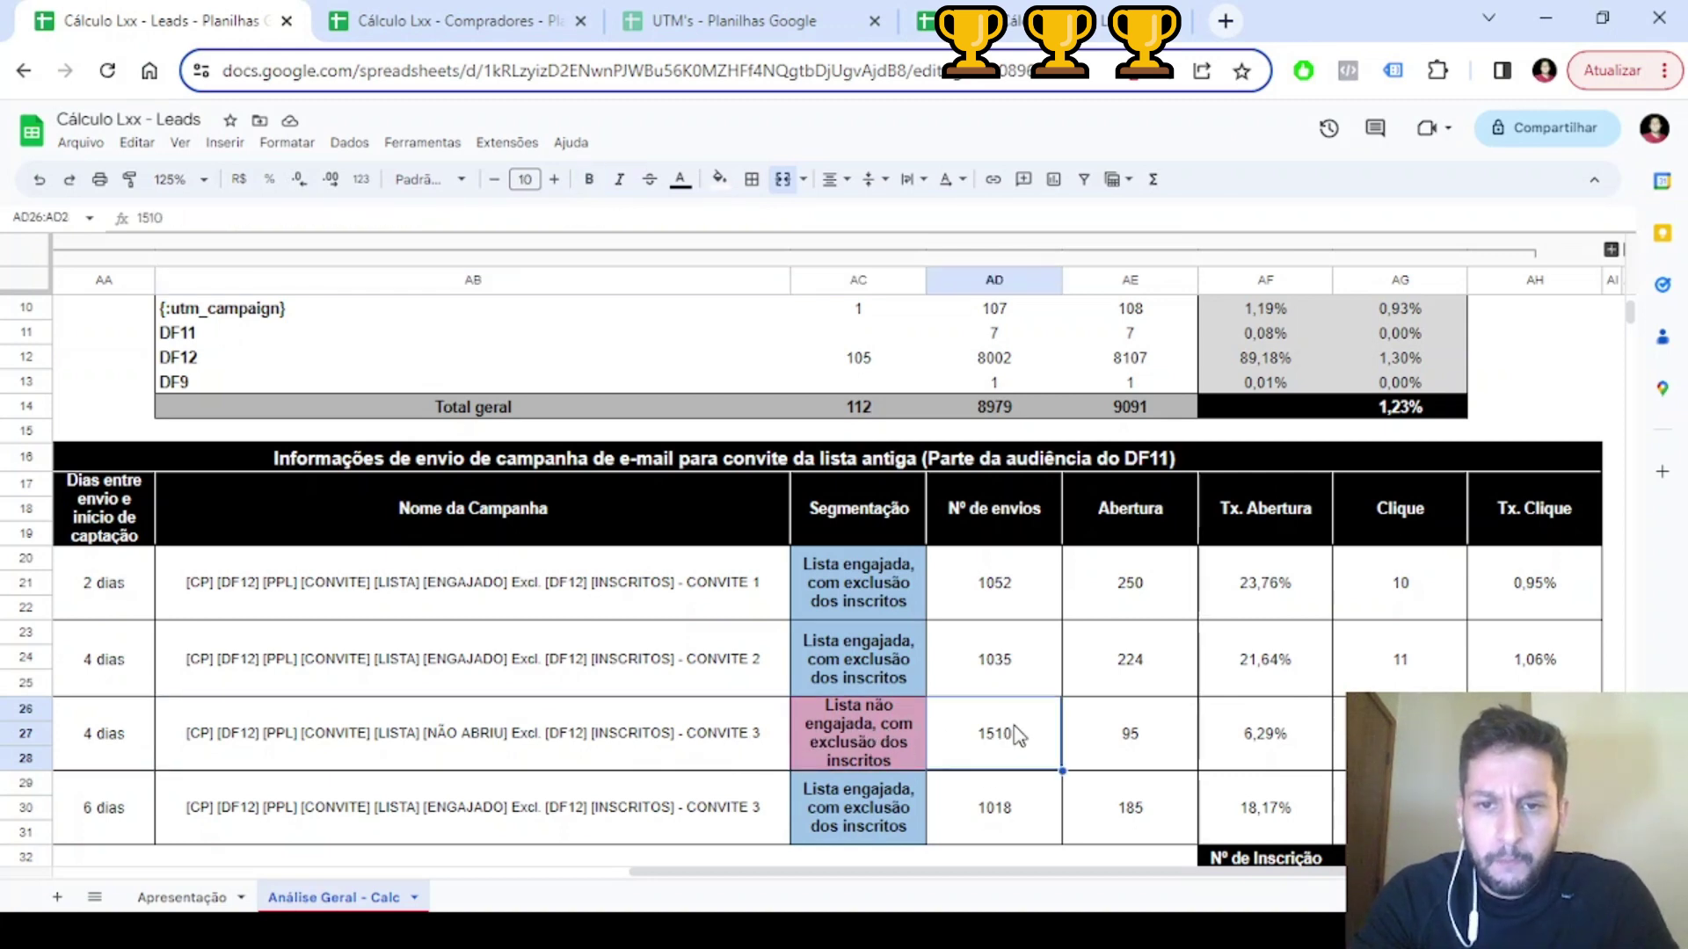
key("Right")
key("Right")
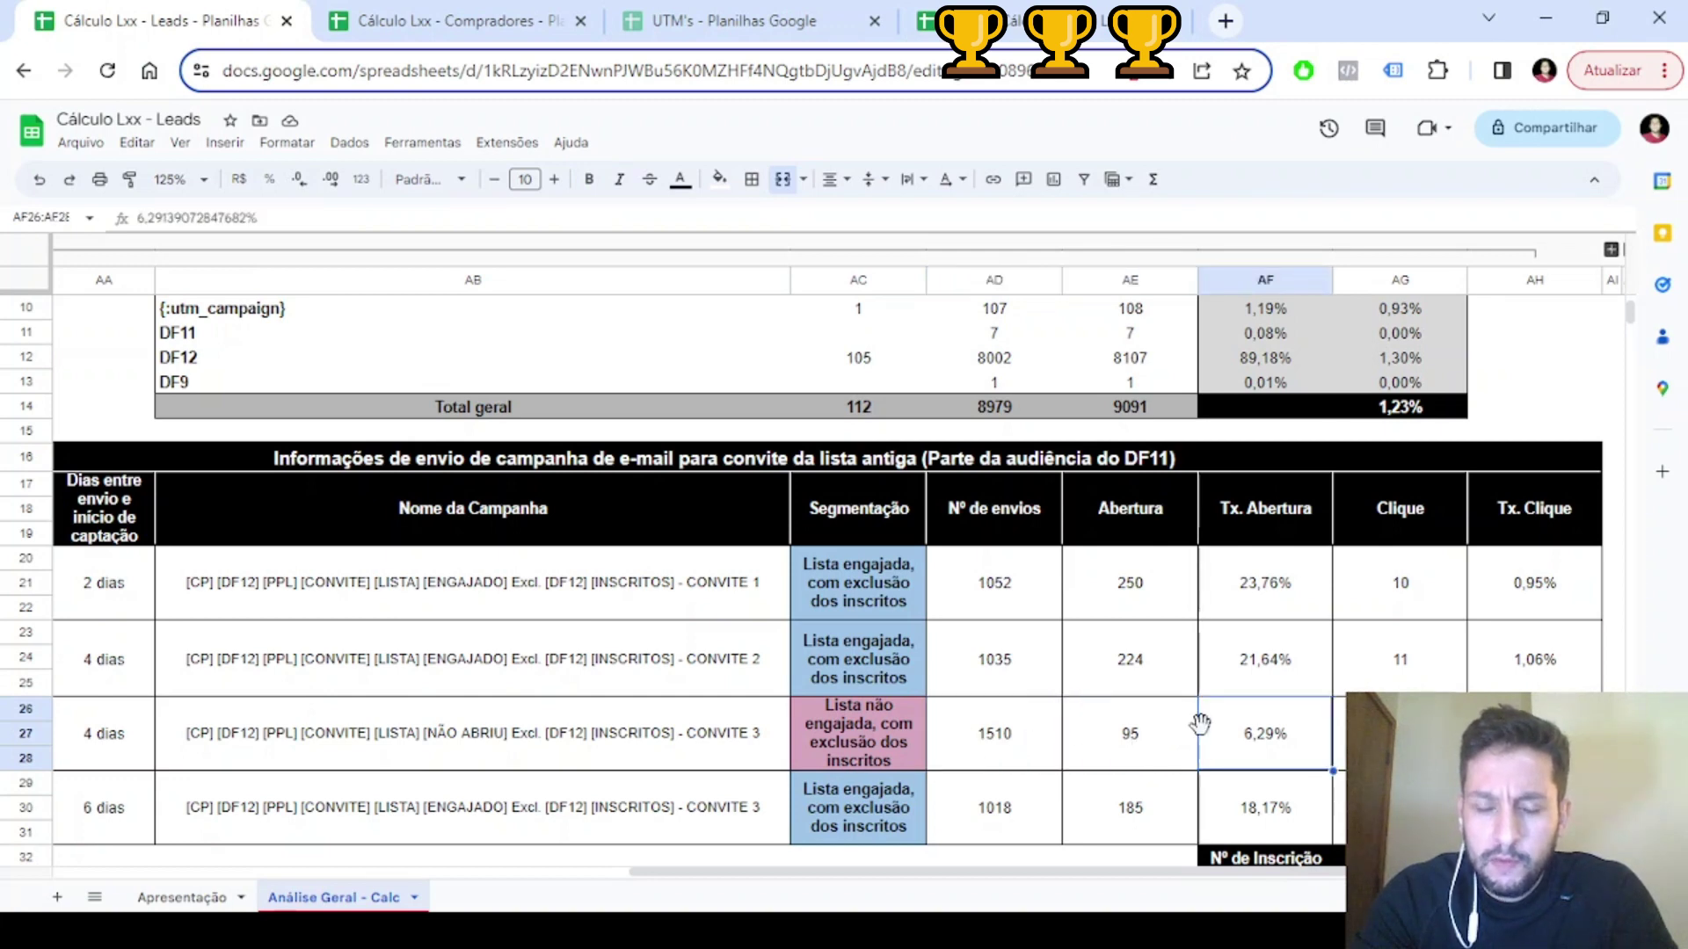
Check the Nº de Inscrição, Total Clique and Tx. de Inscrição totals beneath the e-mail invitation campaign table
left_click_drag(923, 872, 1002, 873)
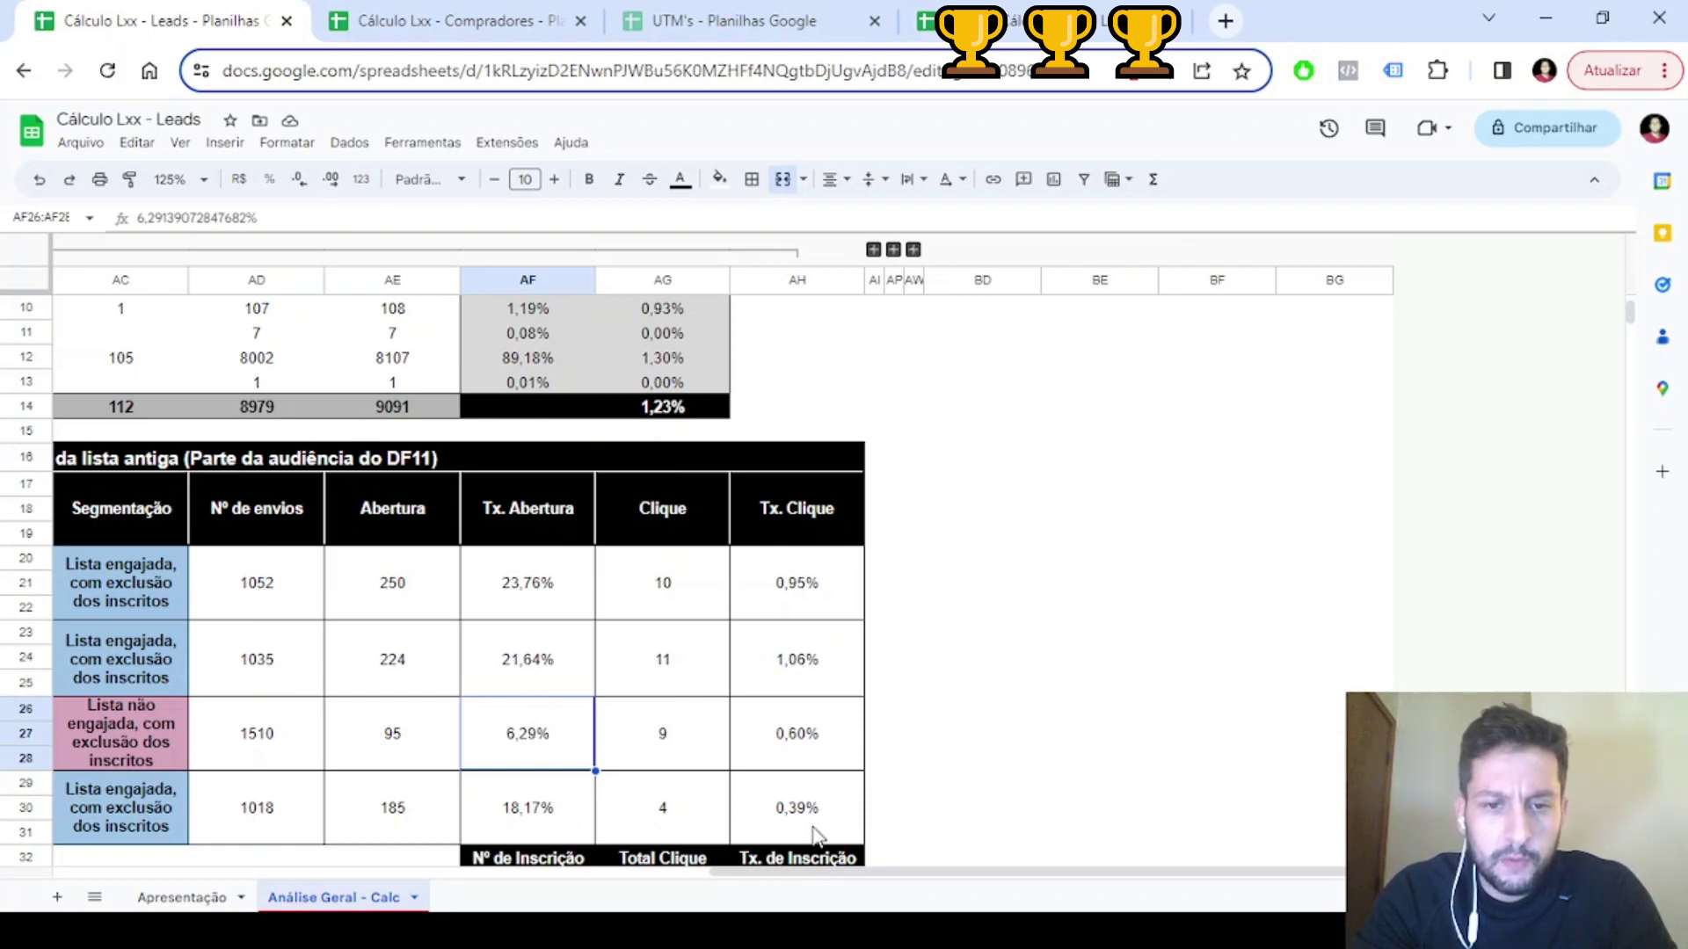
scroll(791, 835, "down", 1)
left_click(538, 833)
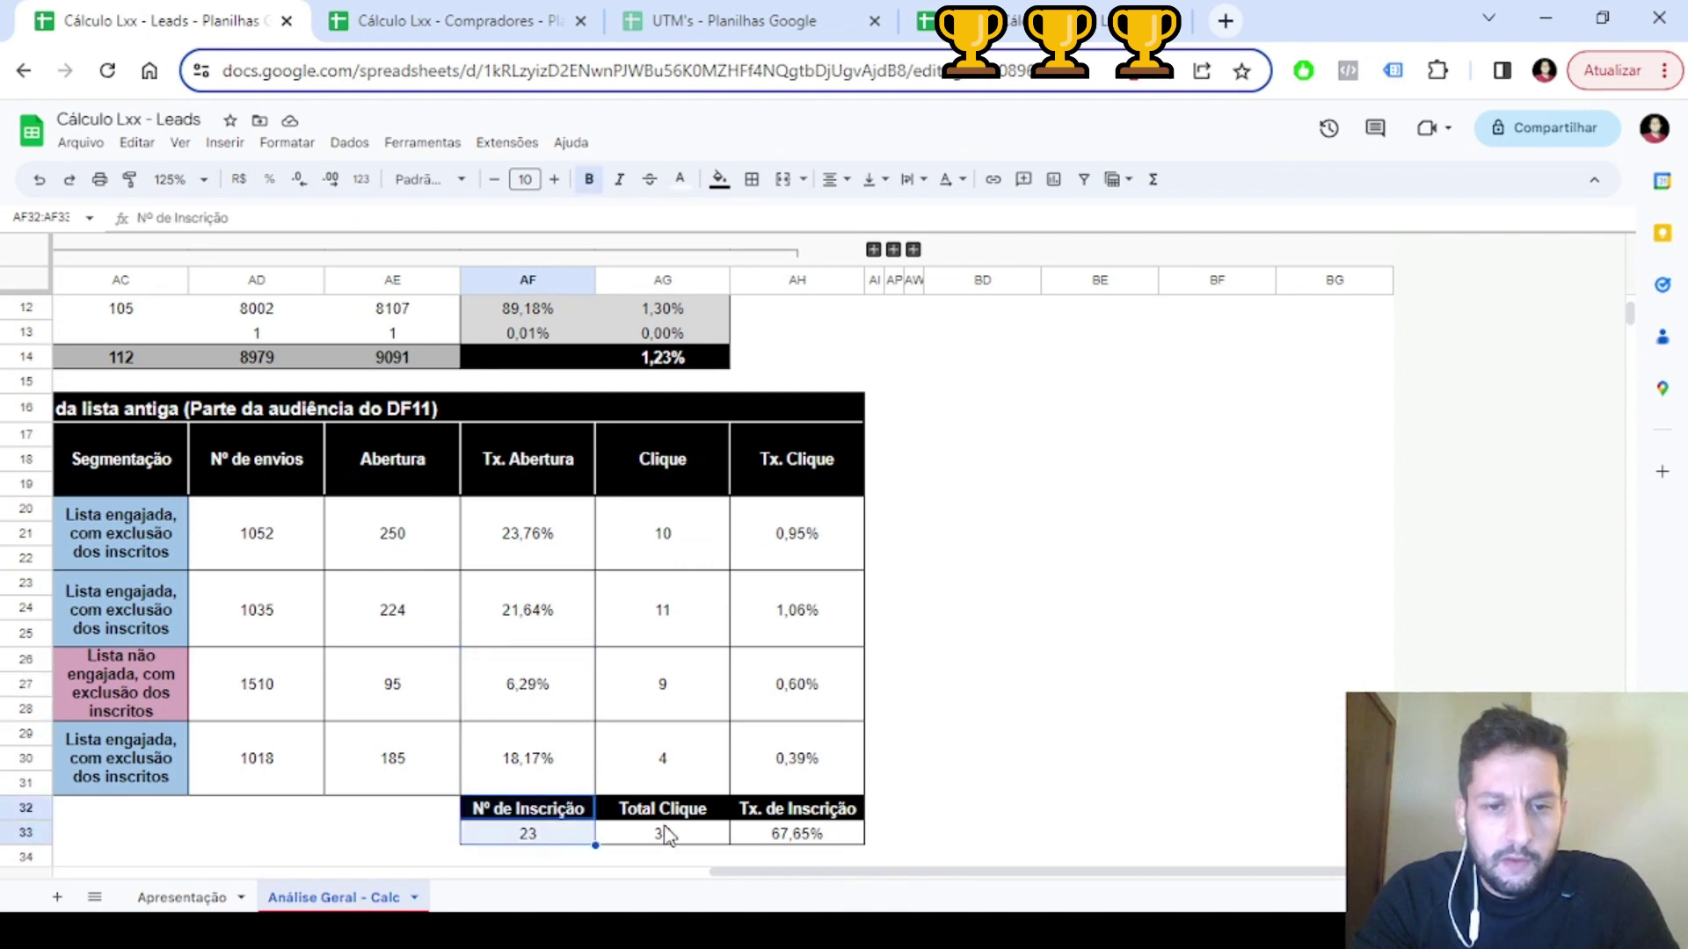
left_click(664, 835)
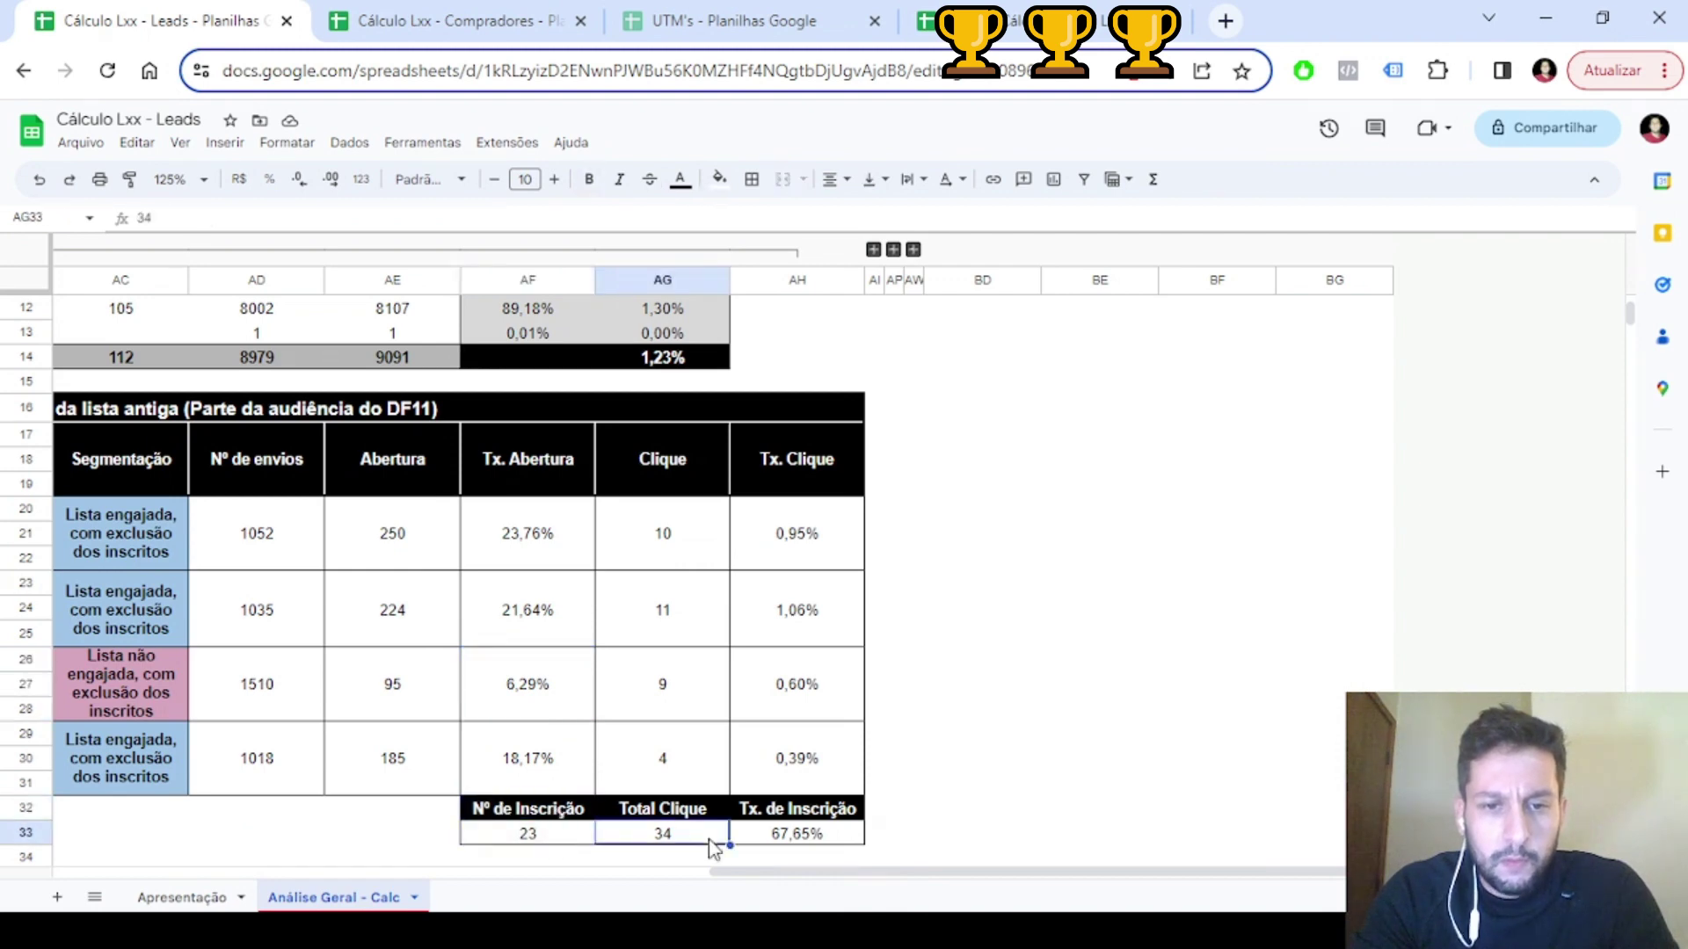
left_click(802, 835)
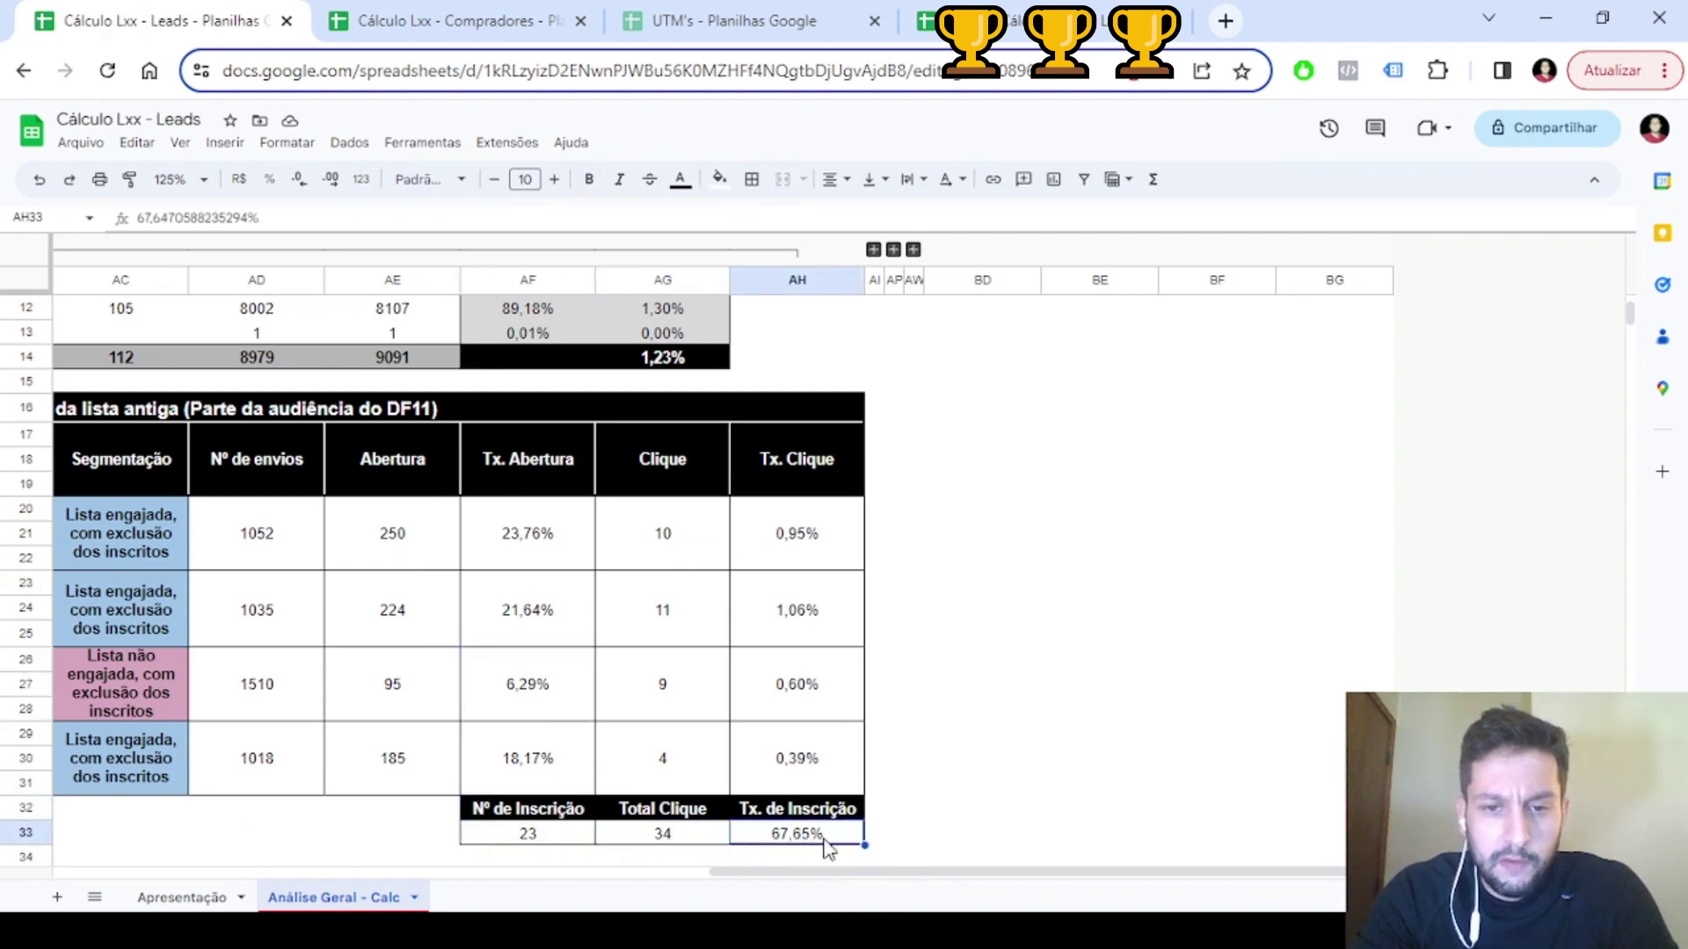
left_click(609, 837)
left_click_drag(605, 839, 557, 831)
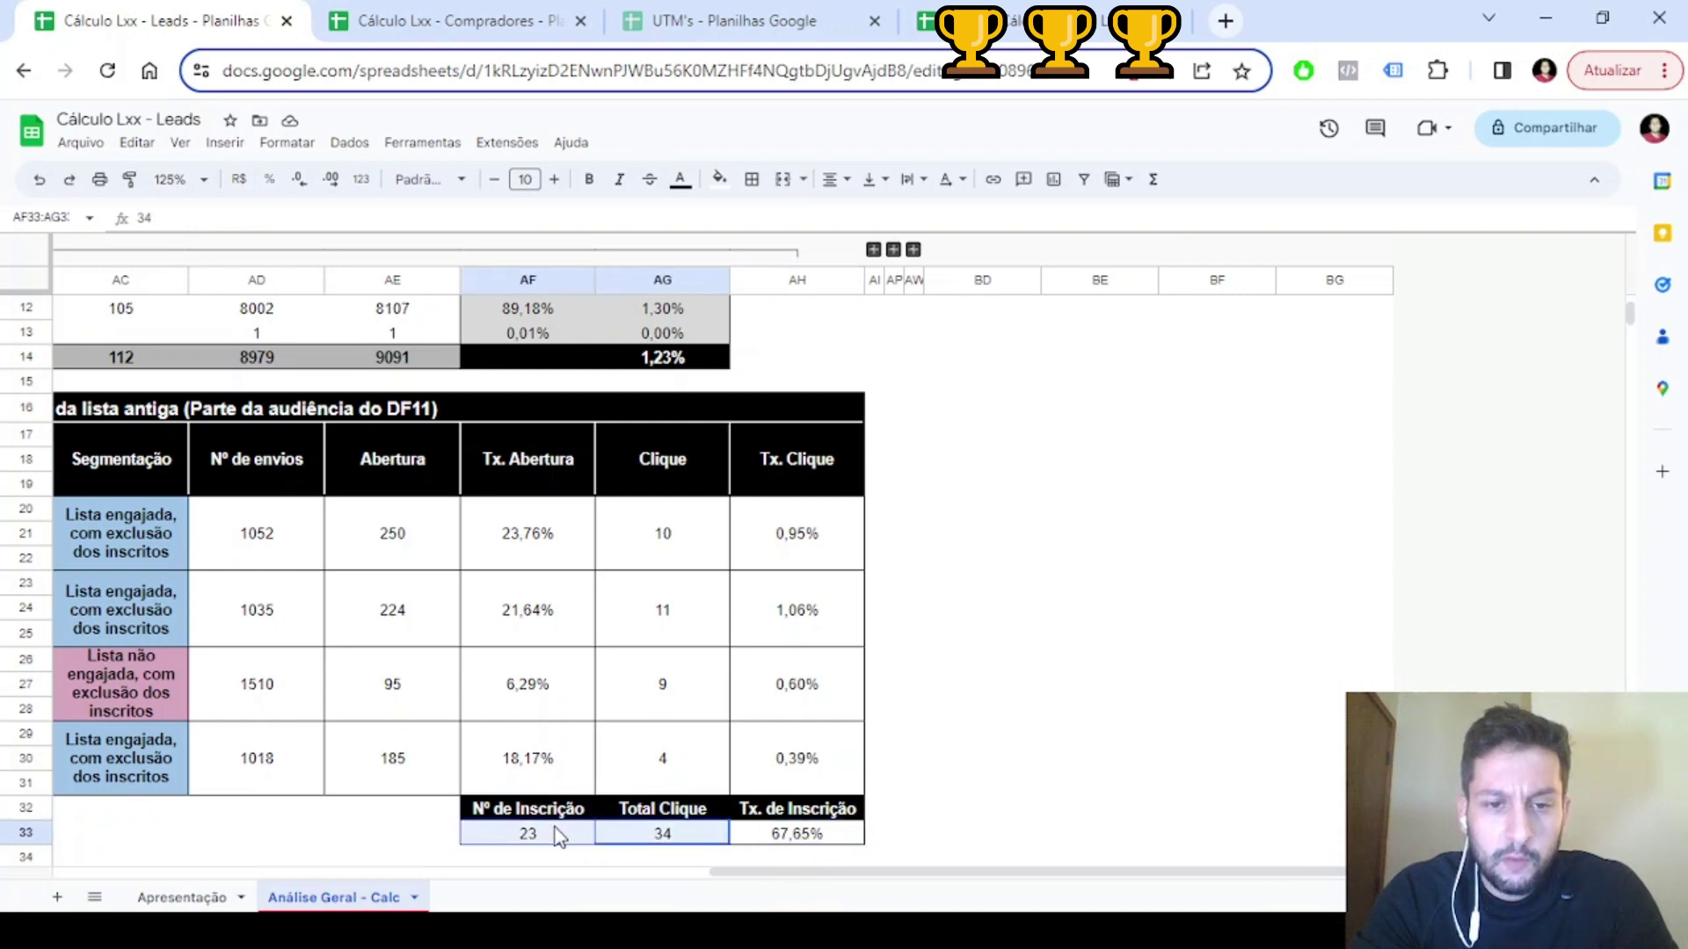
Return to the Compradores por campanha de captação table and highlight its rows from the header to DF9
left_click_drag(923, 876, 831, 872)
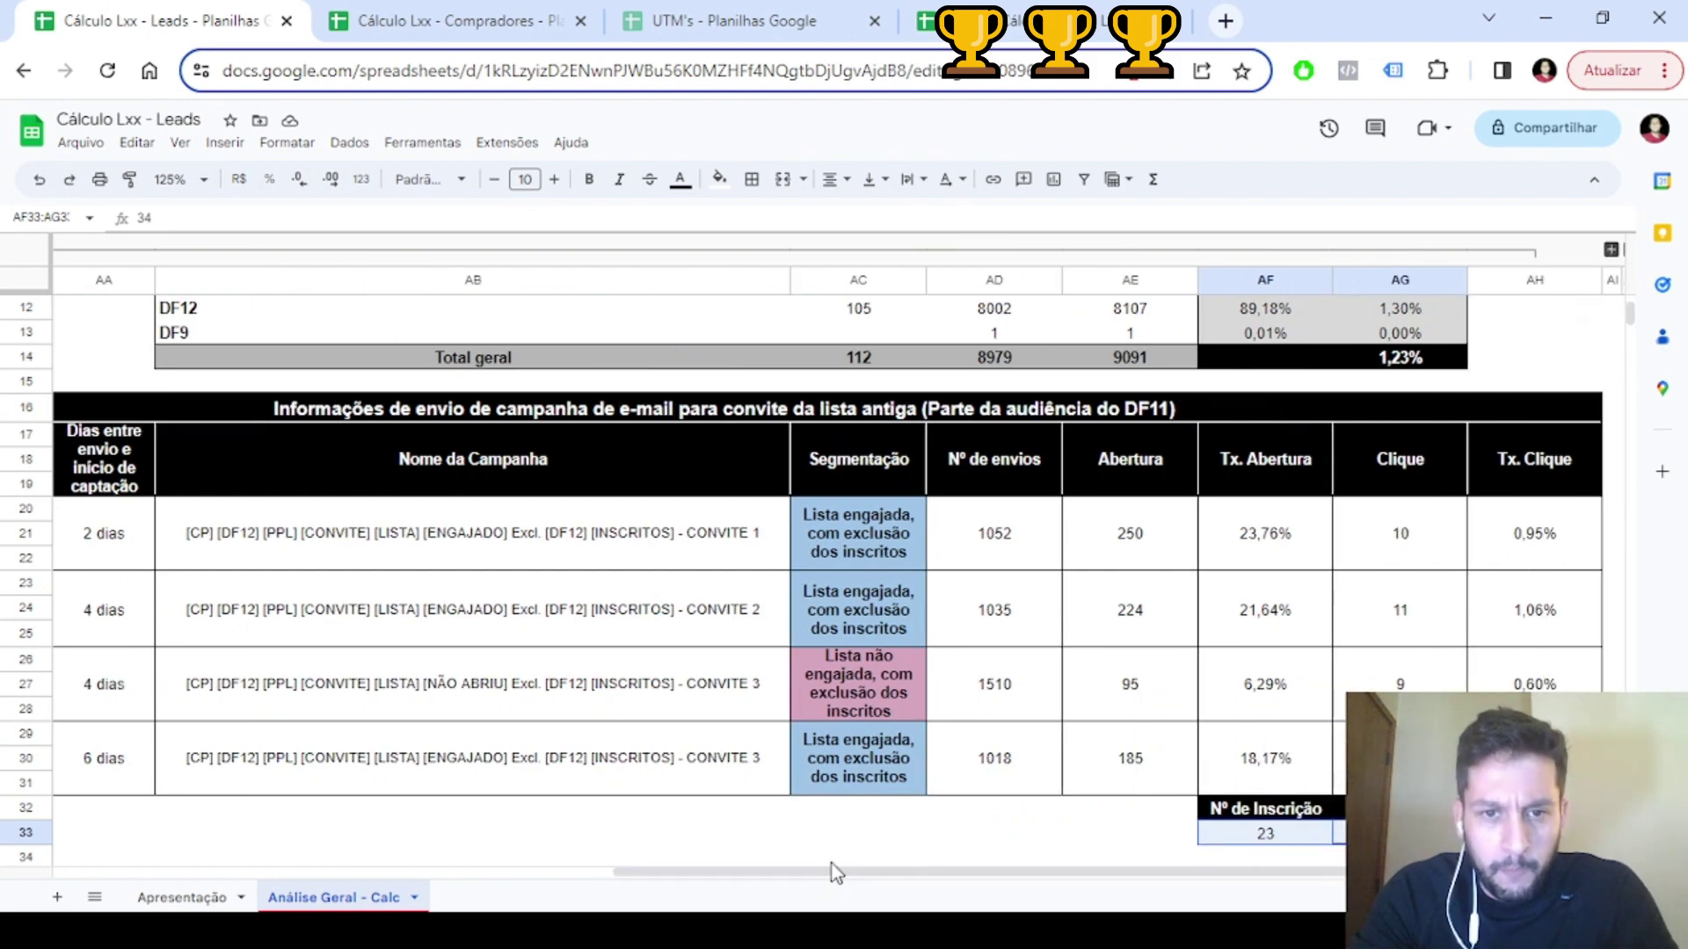
scroll(615, 630, "up", 4)
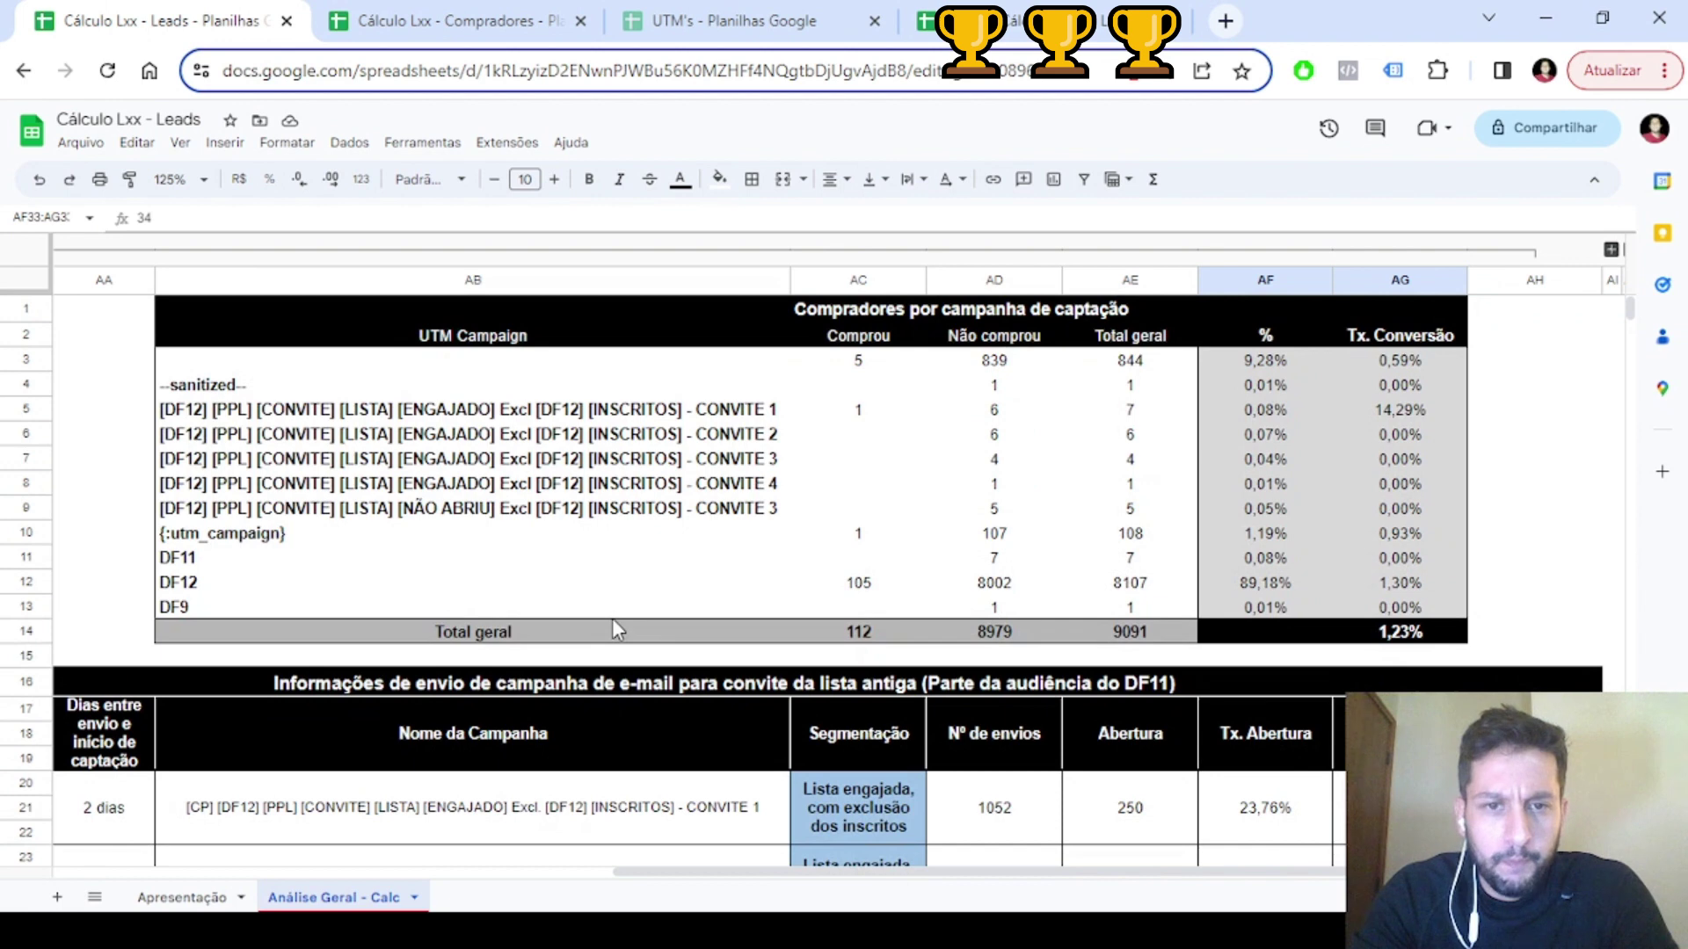
left_click(292, 309)
left_click_drag(930, 473, 1424, 631)
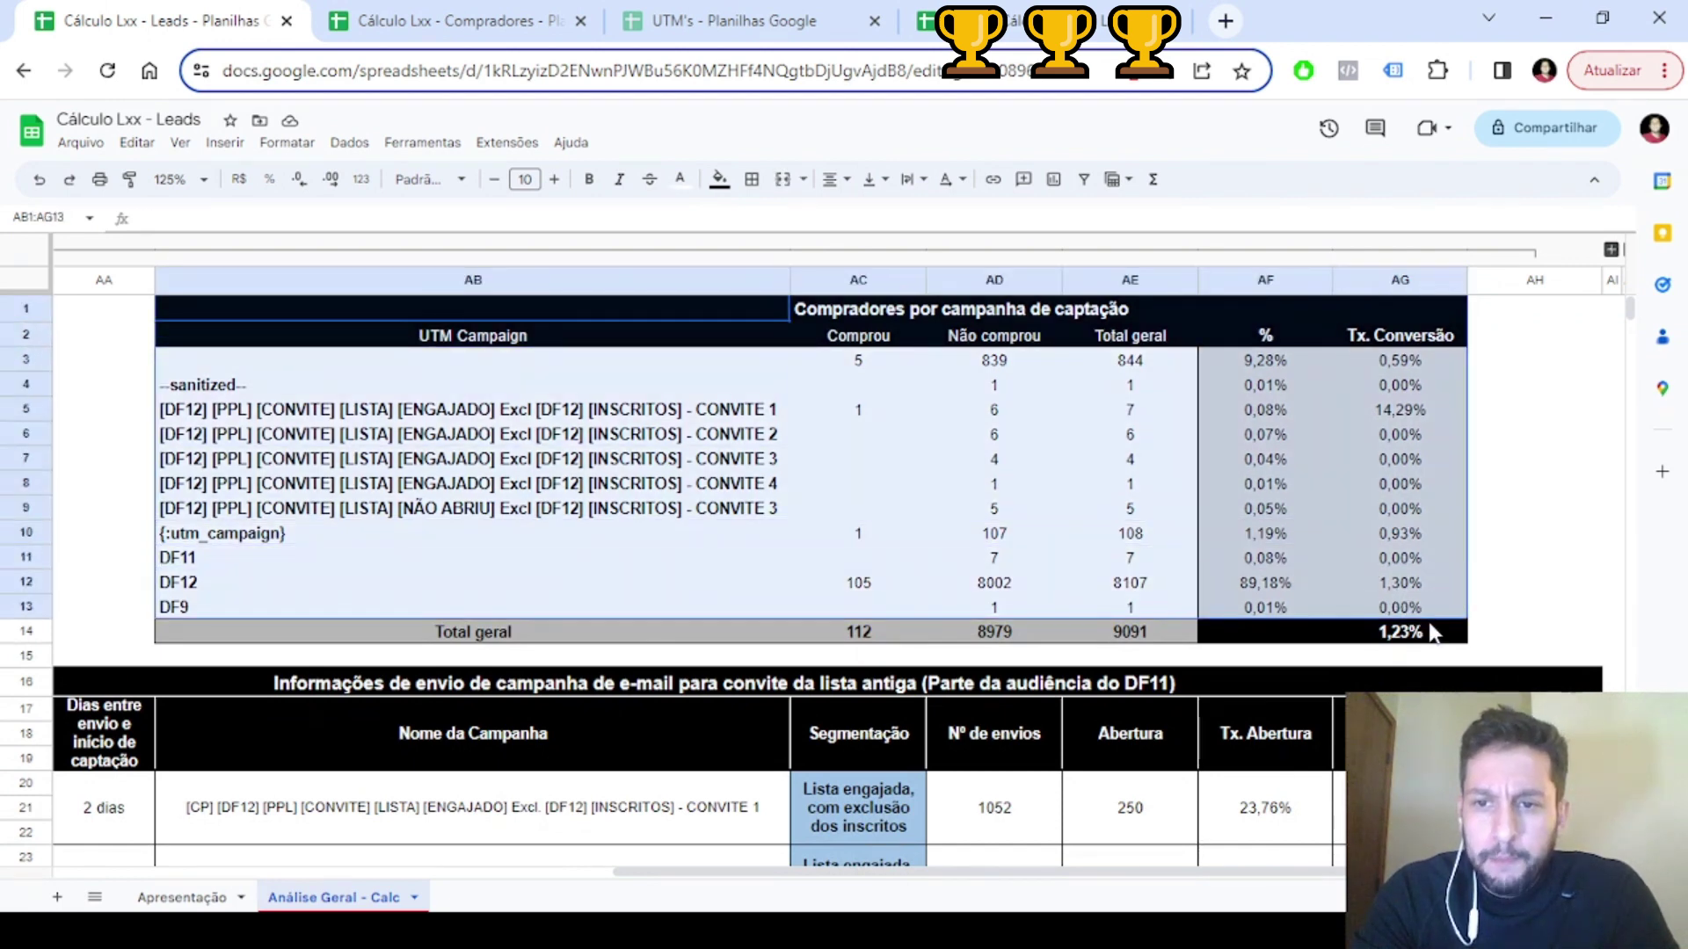
left_click(453, 460)
Review the DF11, DF12, DF9, {:utm_campaign}, --sanitized-- and blank entries in the UTM Campaign column
left_click(181, 563)
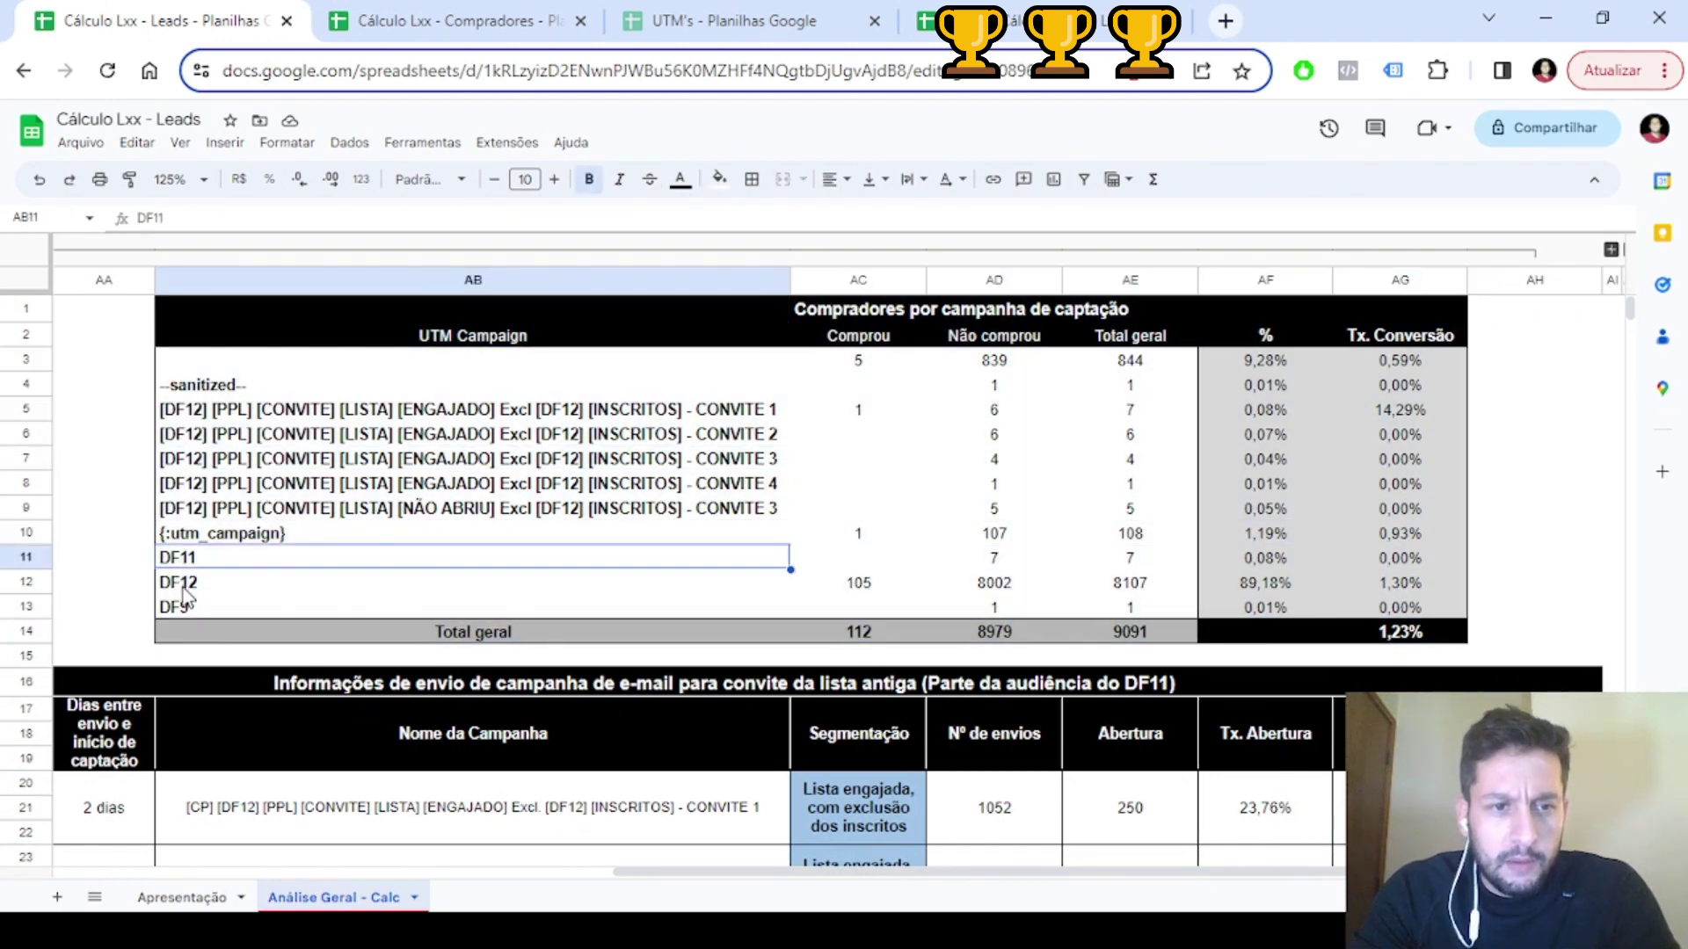
left_click(182, 601)
left_click(201, 580)
left_click(208, 563)
left_click(199, 584)
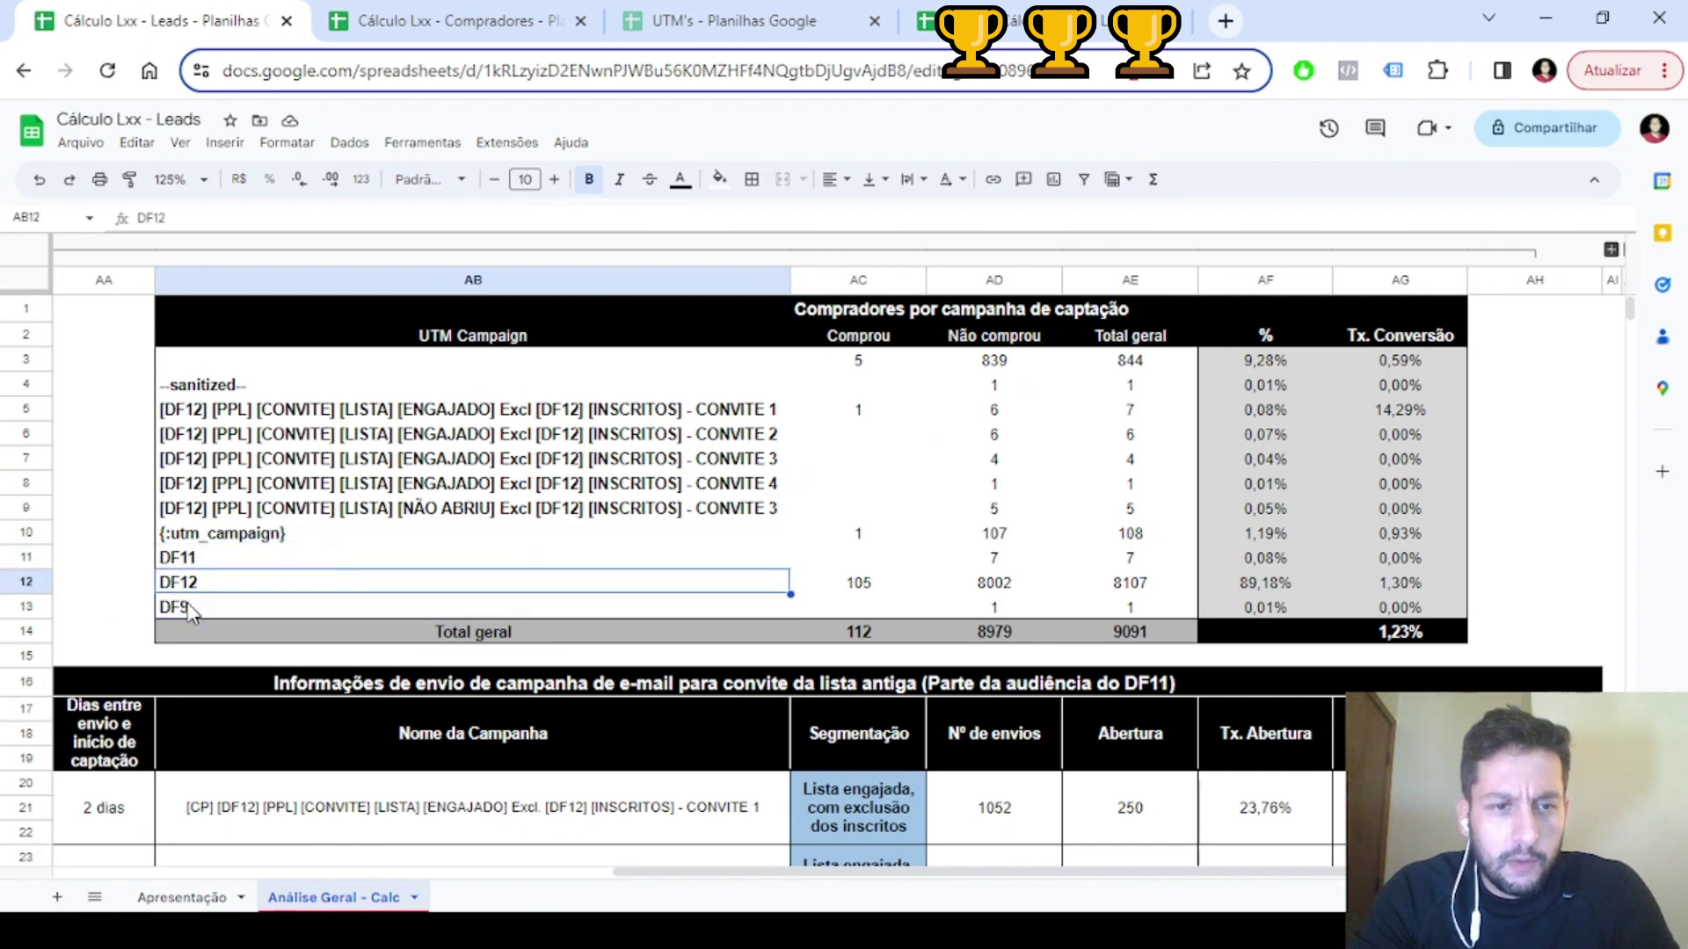
left_click(189, 607)
left_click(207, 582)
left_click(215, 558)
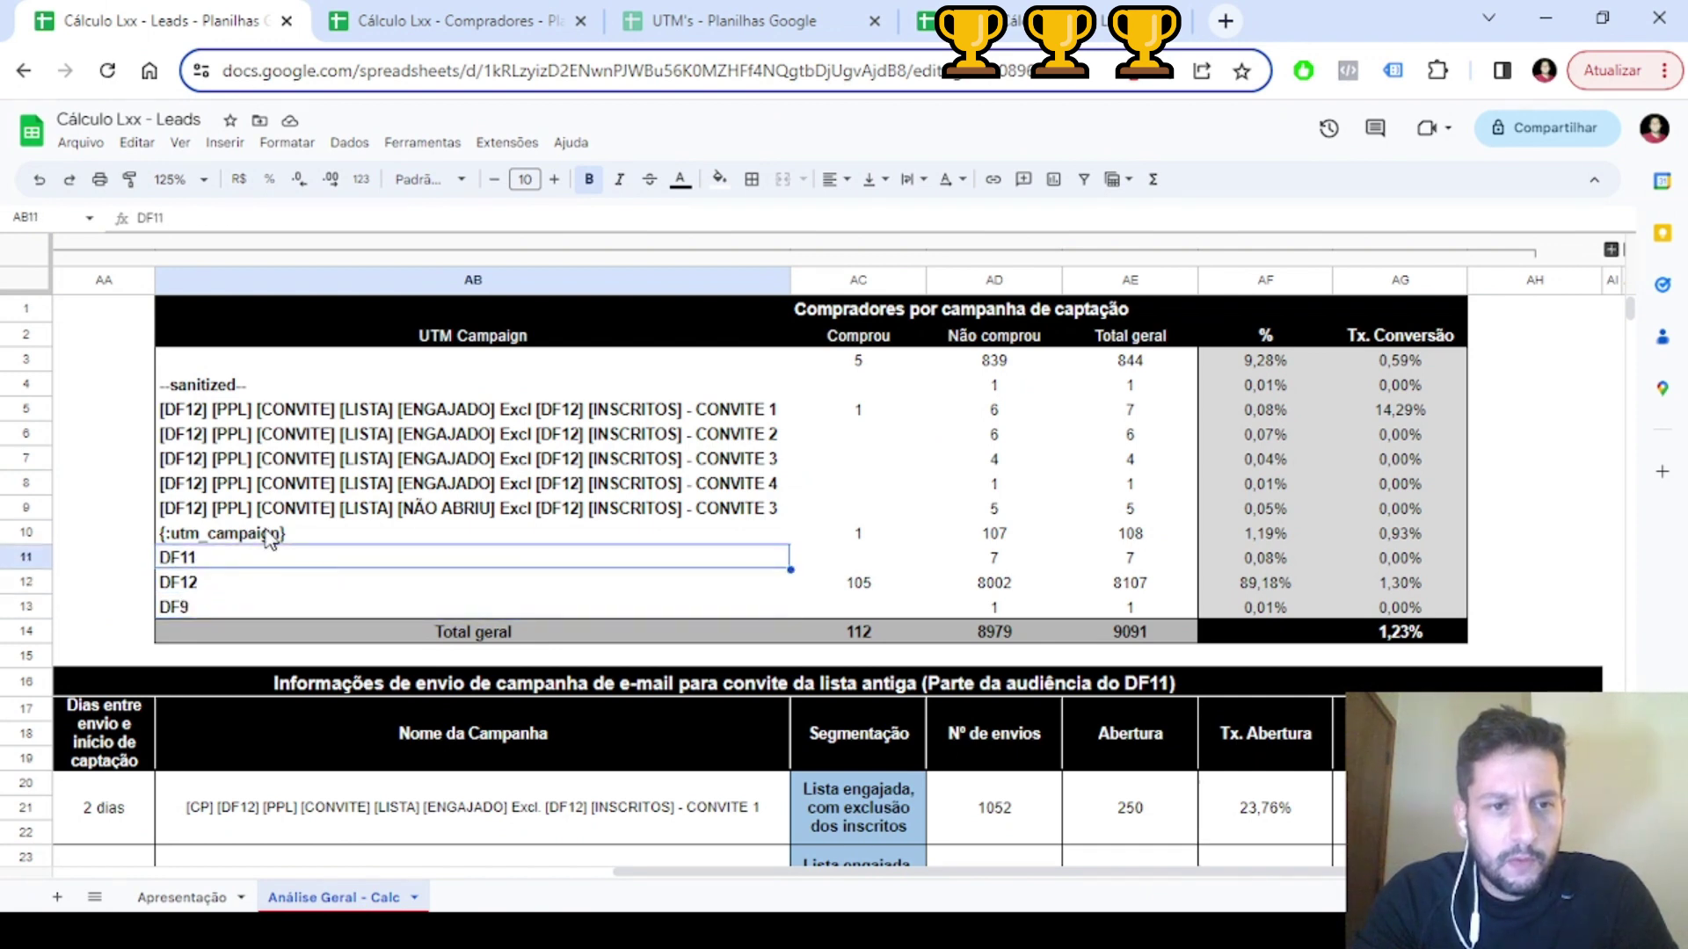
left_click(268, 533)
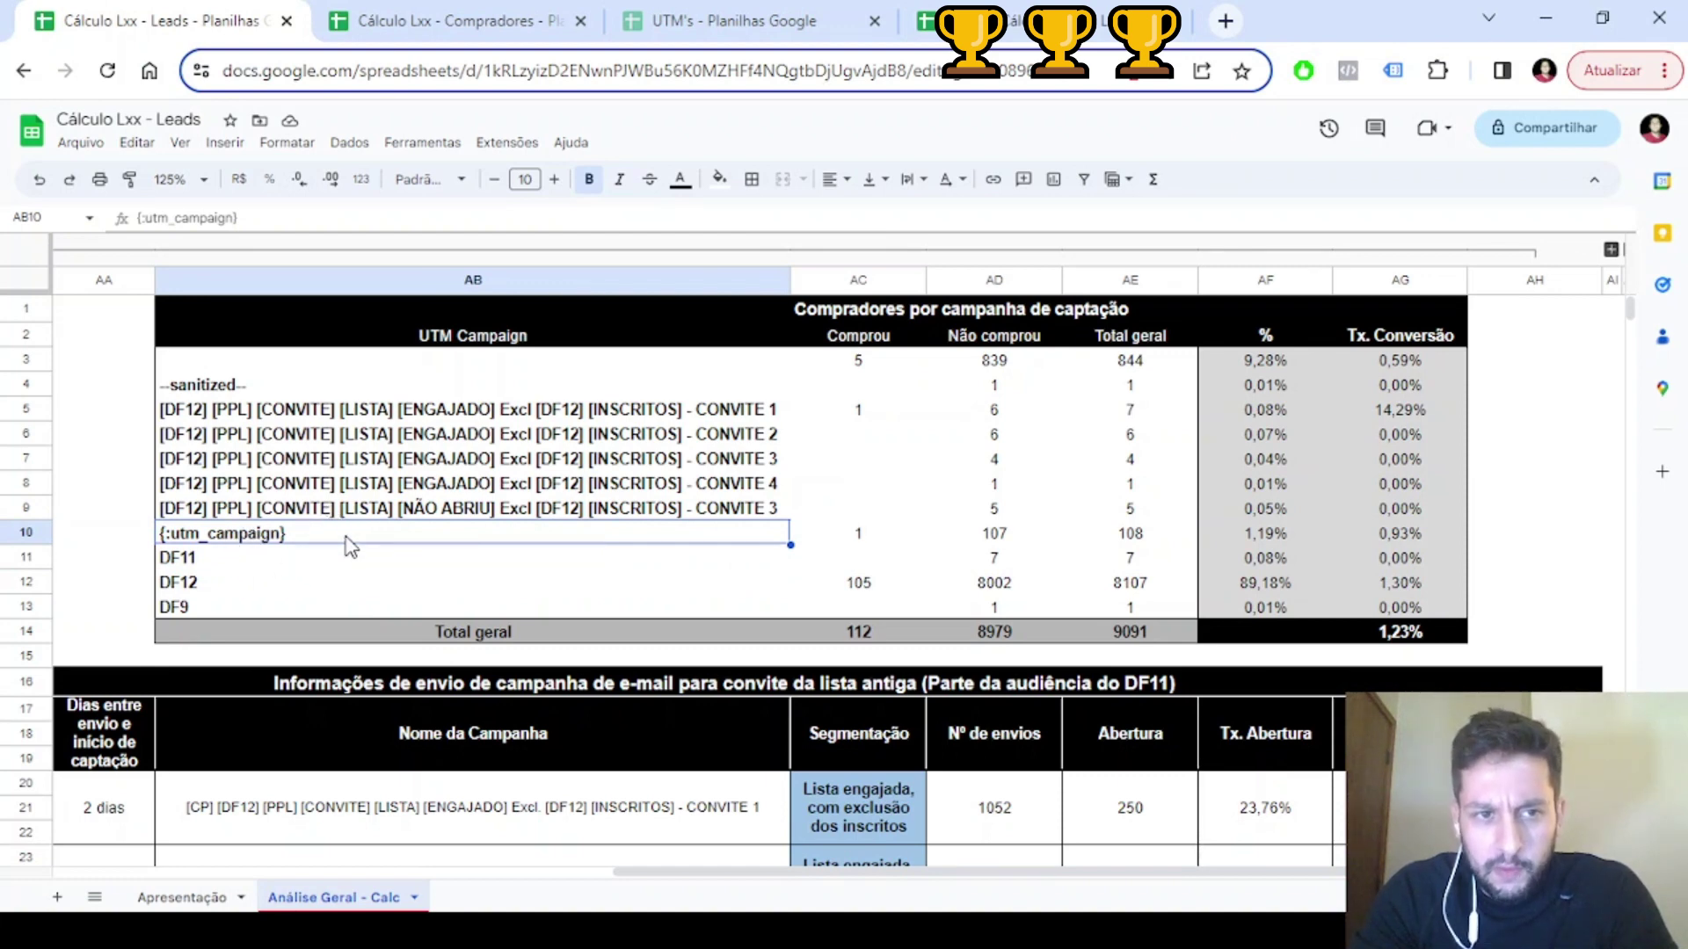
left_click(257, 389)
left_click(229, 366)
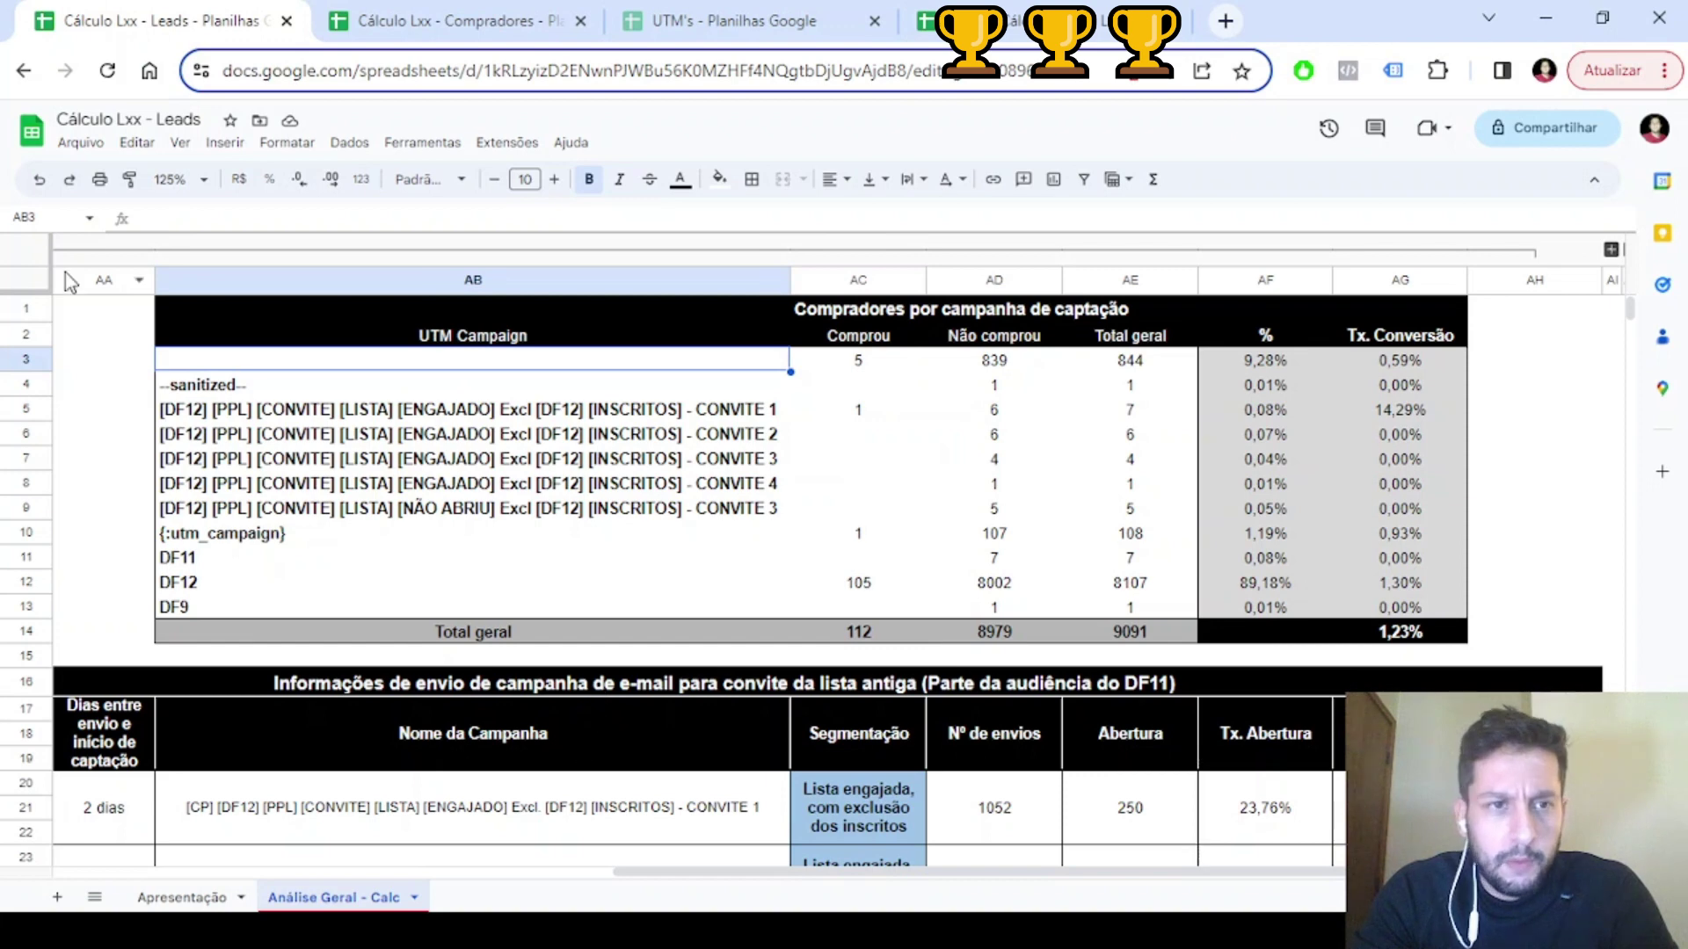
Collapse the capture campaign and capture source column groups and expand the Compradores por meio de captação table
left_click(970, 253)
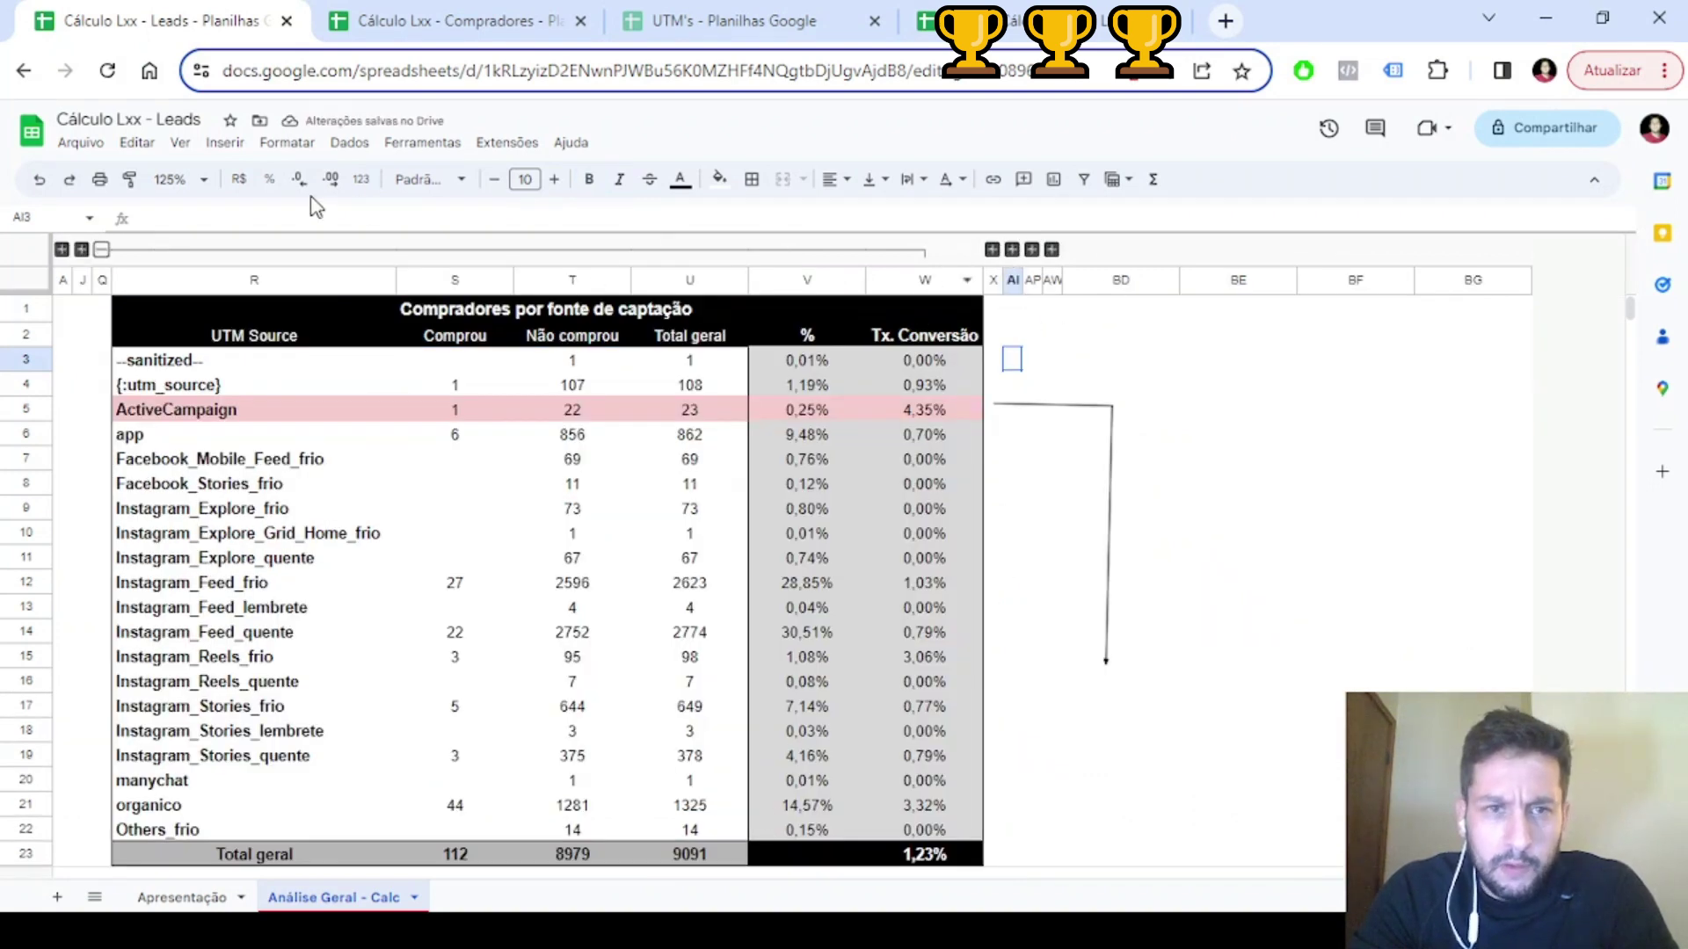
left_click(103, 251)
left_click(141, 252)
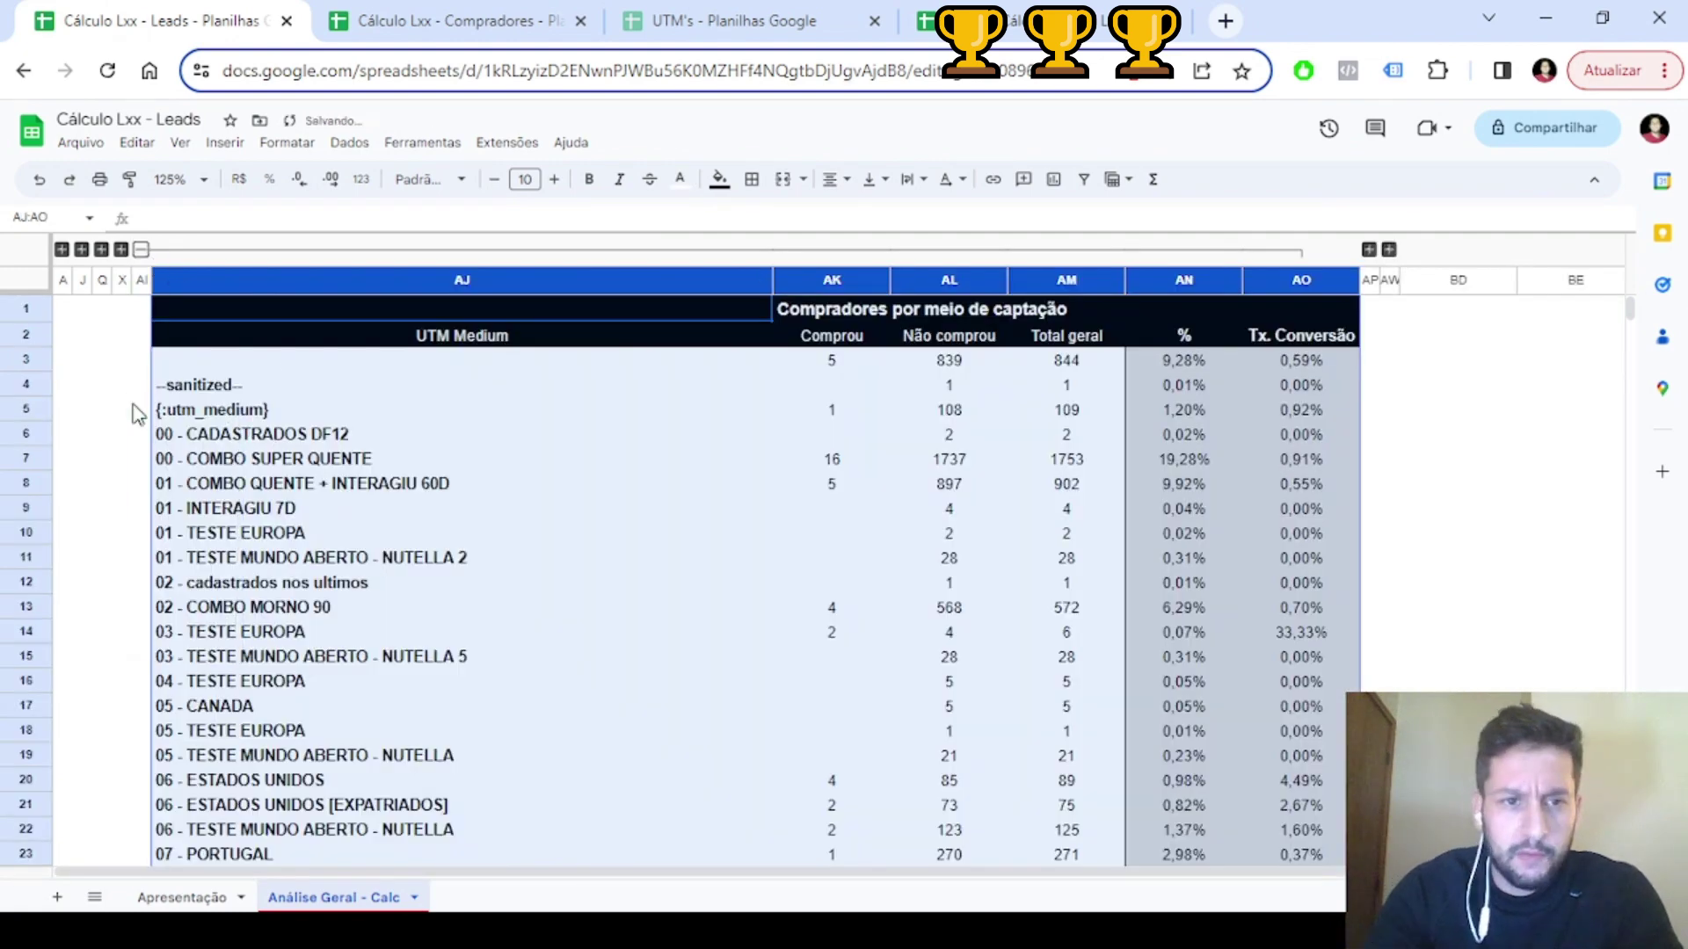
left_click(523, 437)
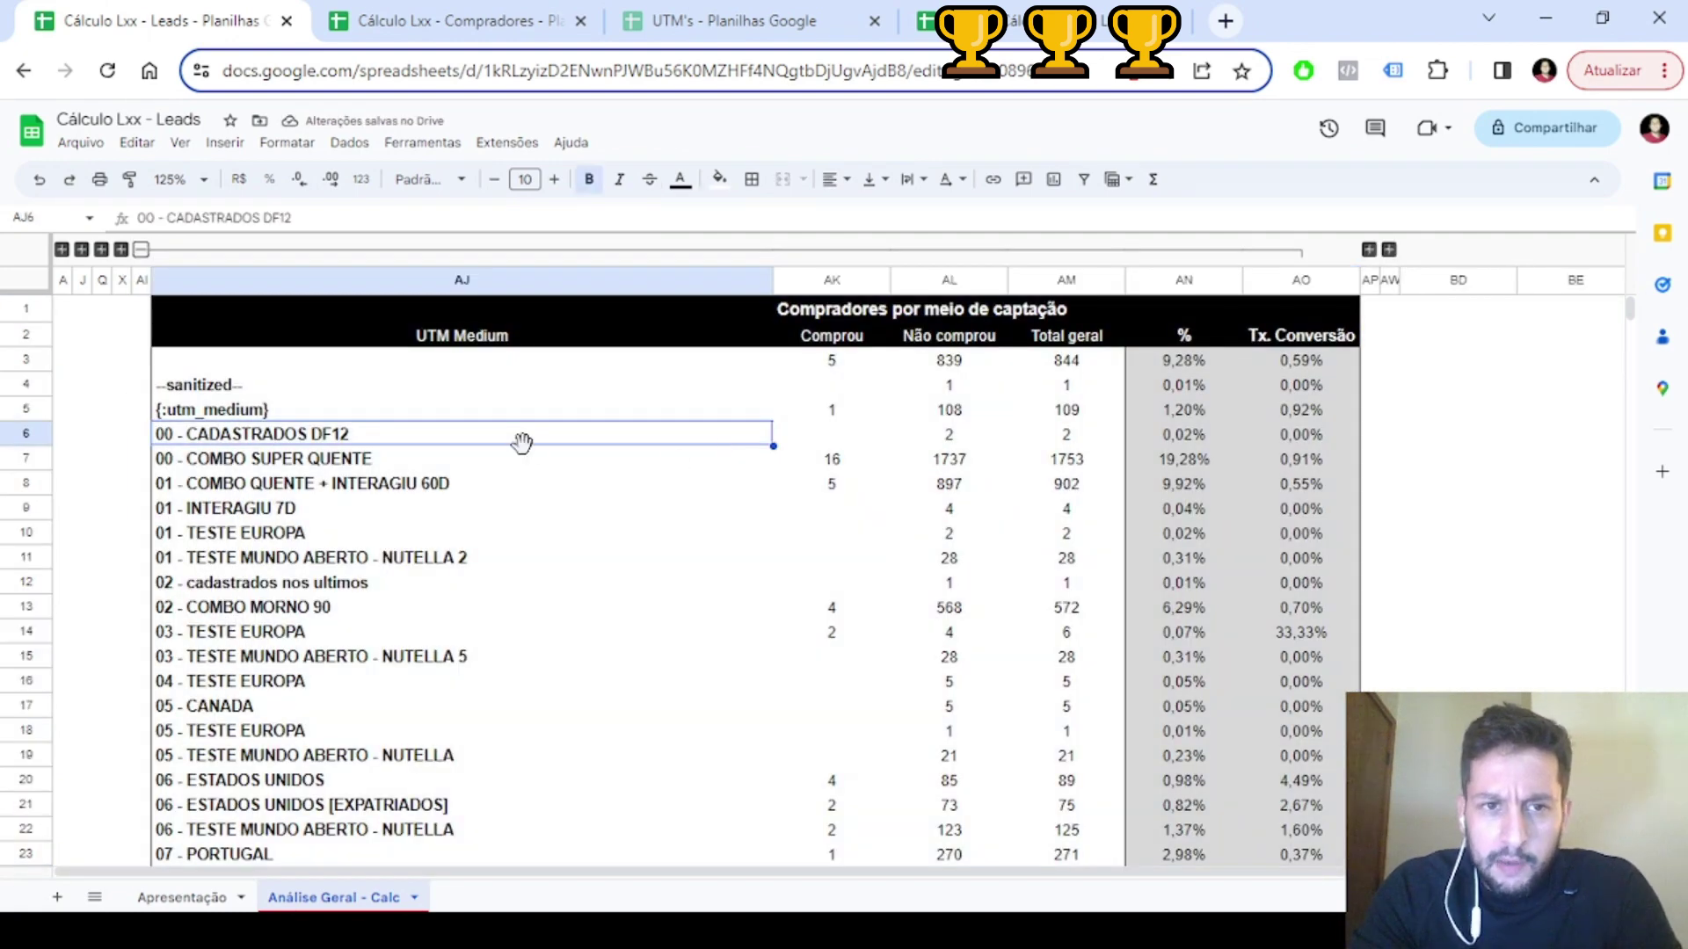
Review the UTM Medium entries from 00 - CADASTRADOS DF12 to 01 - TESTE MUNDO ABERTO - NUTELLA 2
left_click(473, 339)
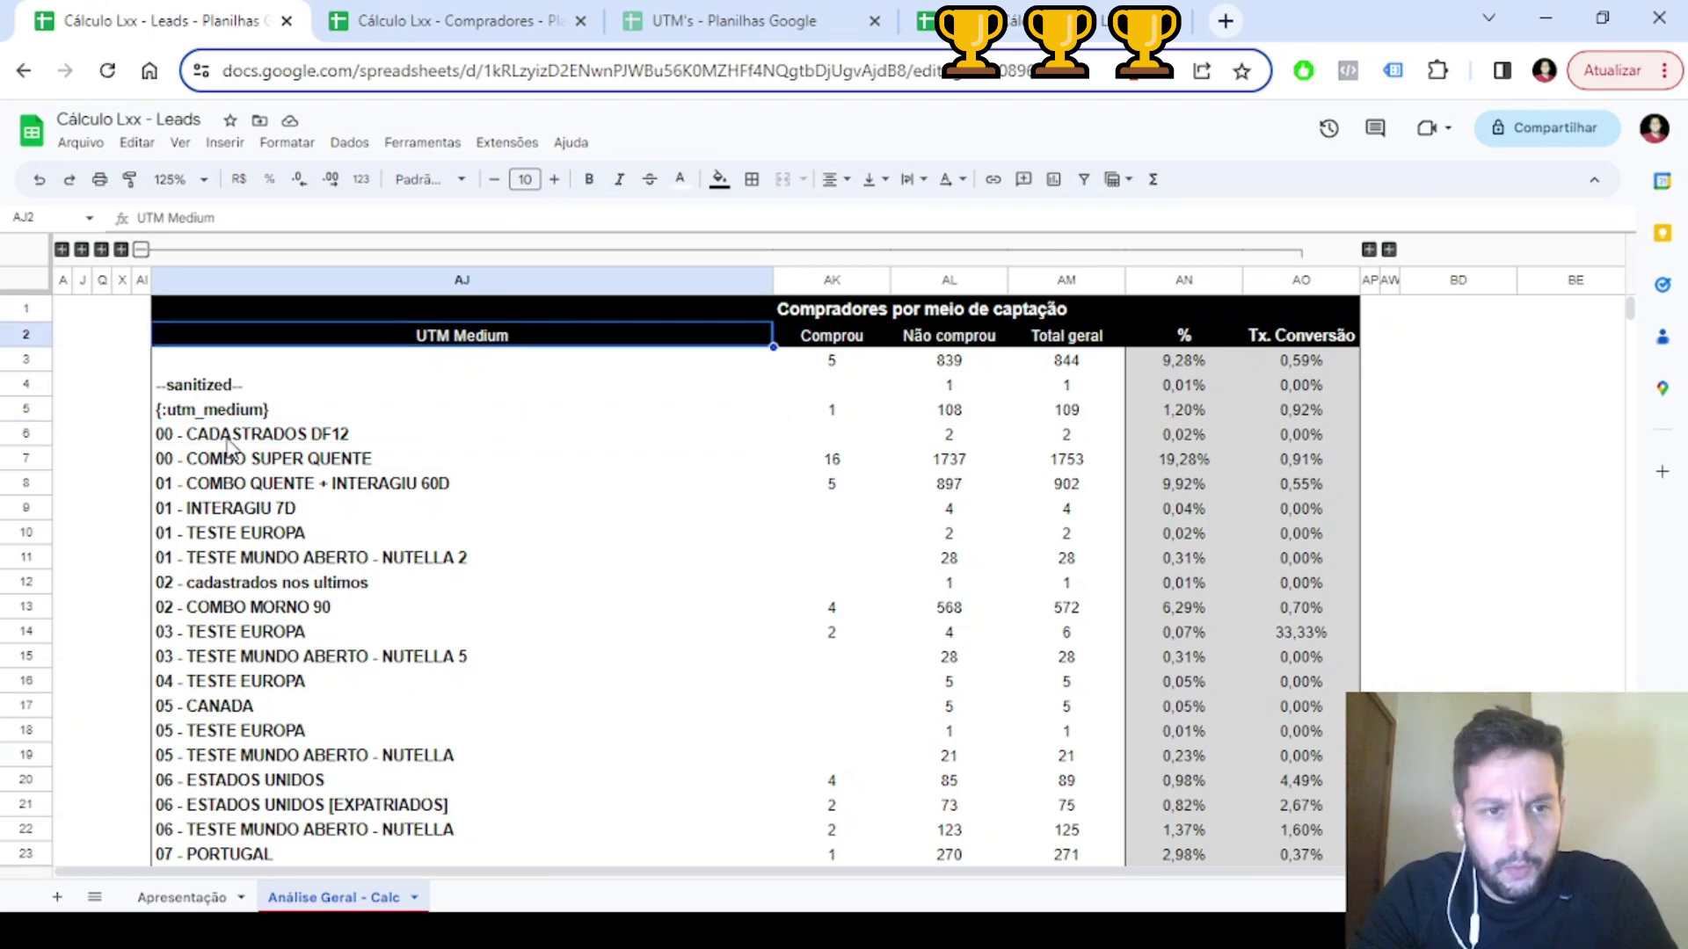
left_click_drag(237, 444, 264, 570)
left_click(255, 437)
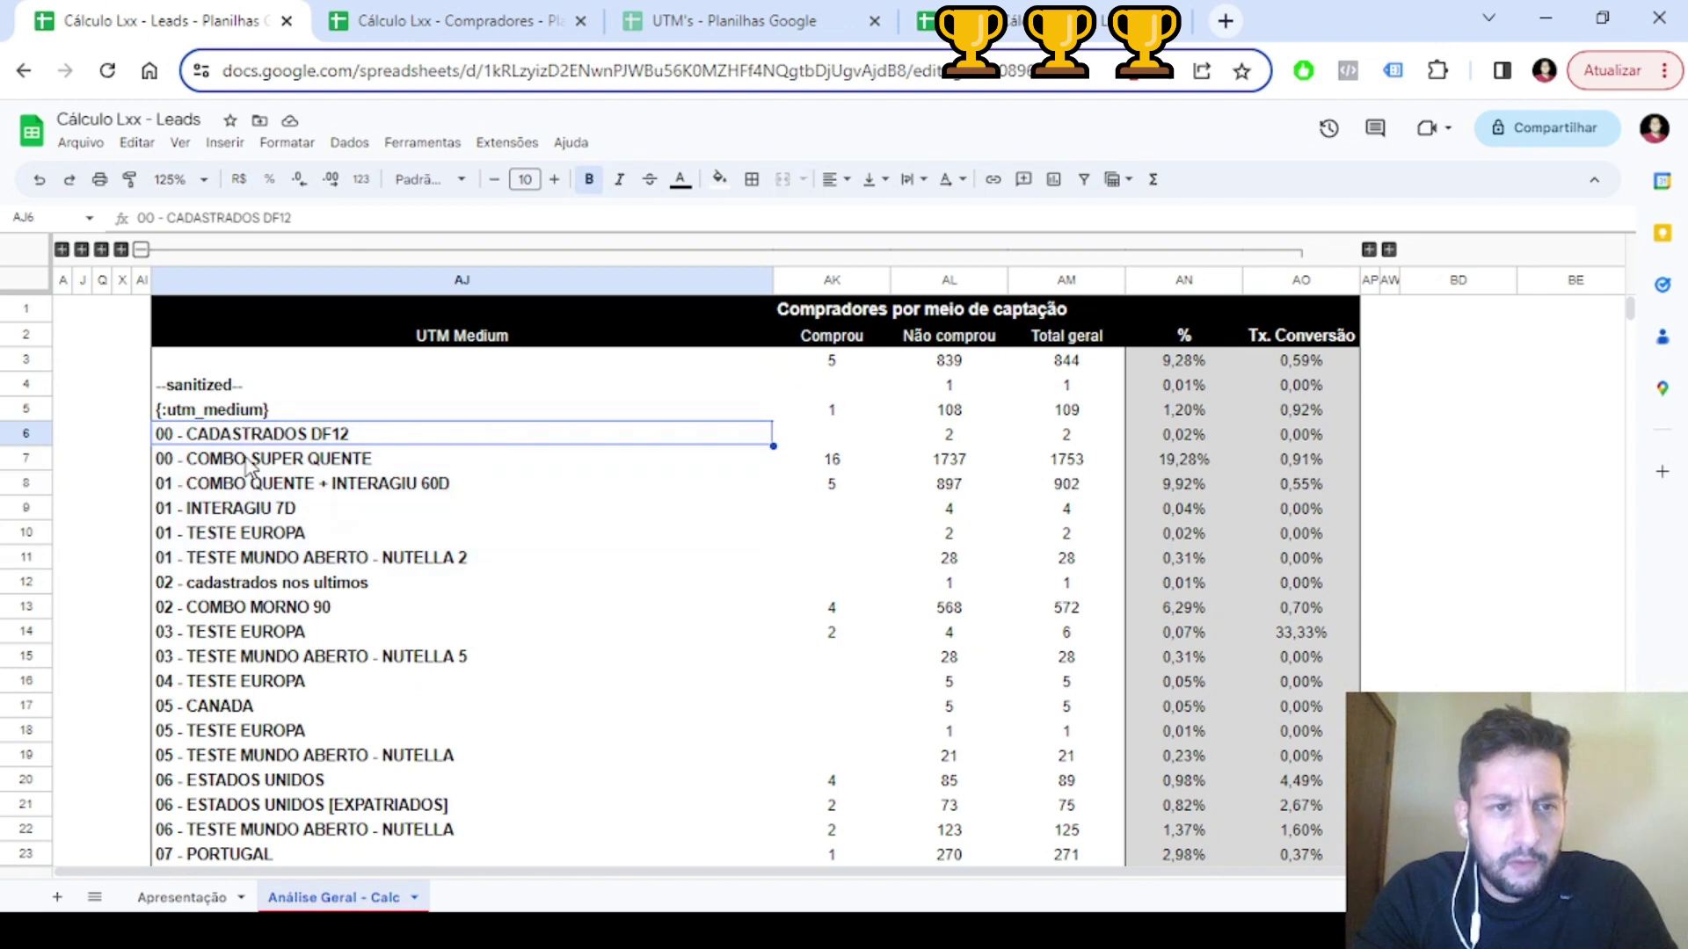
left_click(250, 458)
left_click(290, 483)
left_click_drag(323, 440, 339, 482)
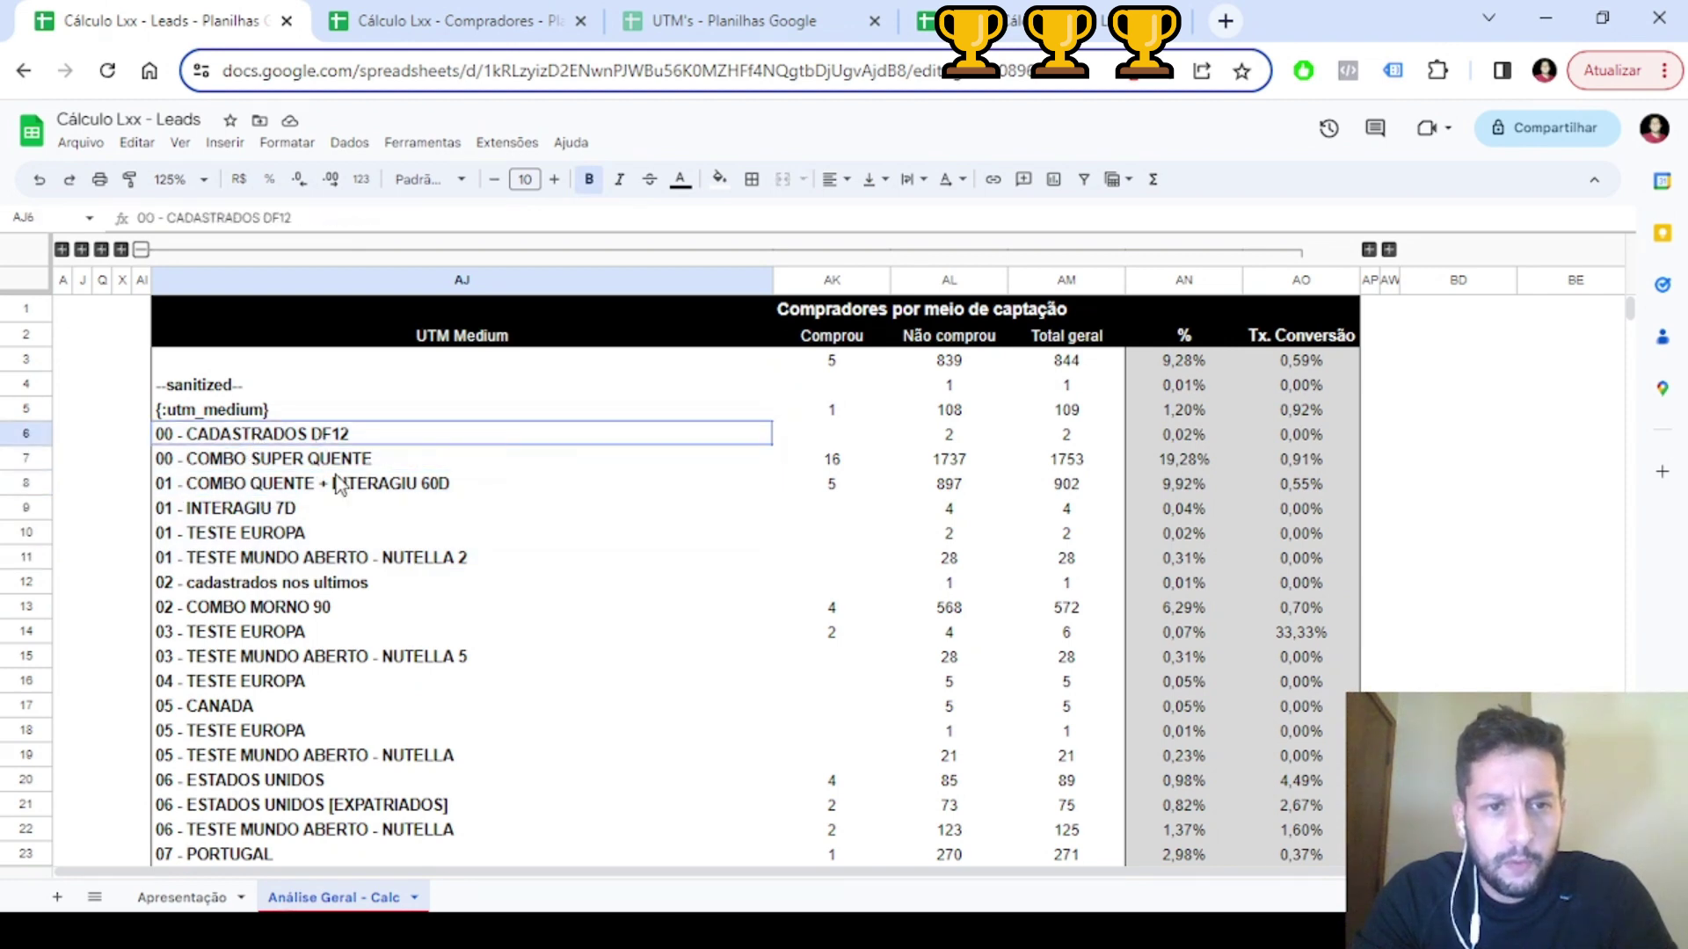
left_click(424, 464)
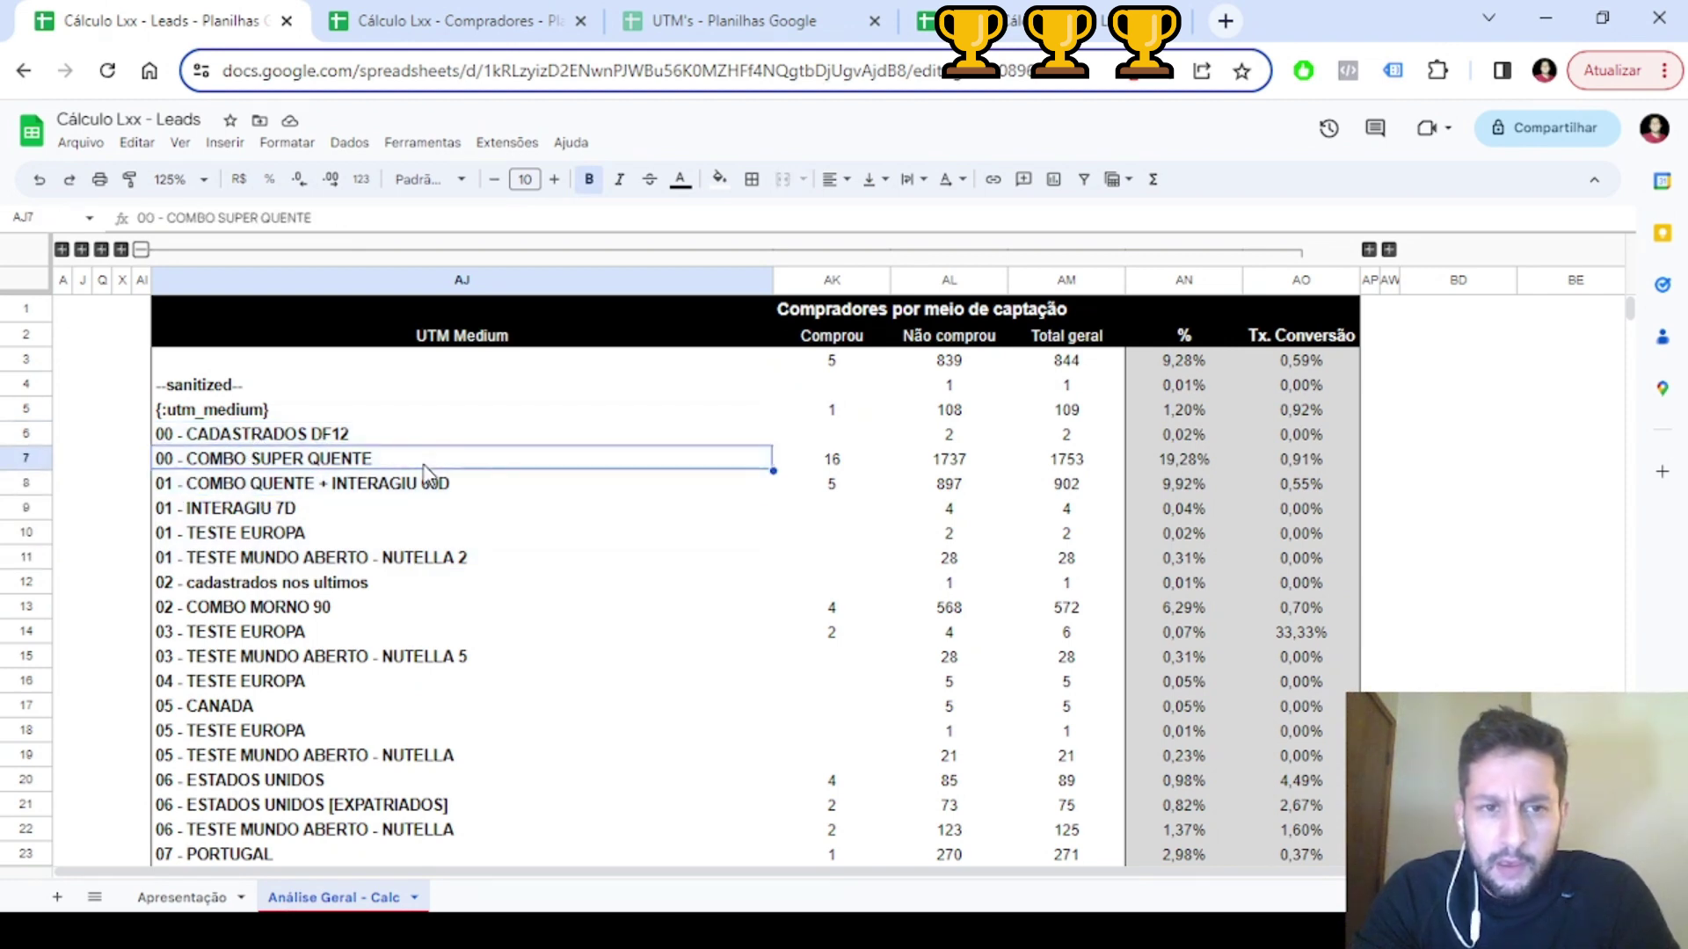
left_click(364, 437)
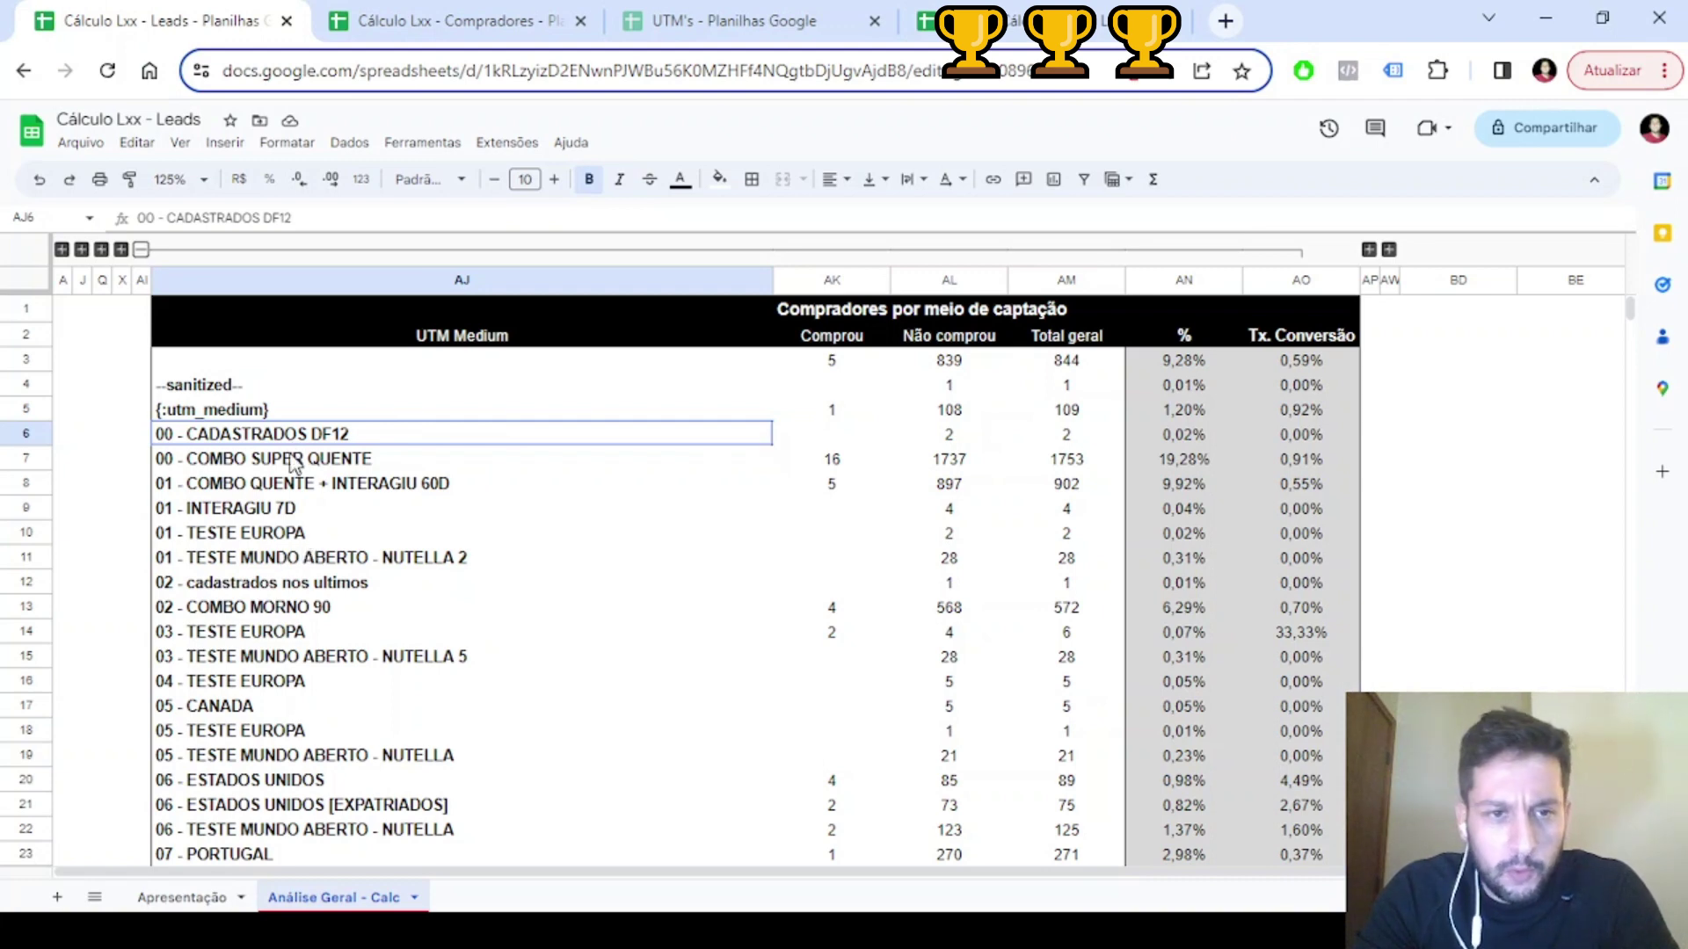
left_click_drag(293, 463, 293, 555)
left_click(293, 555)
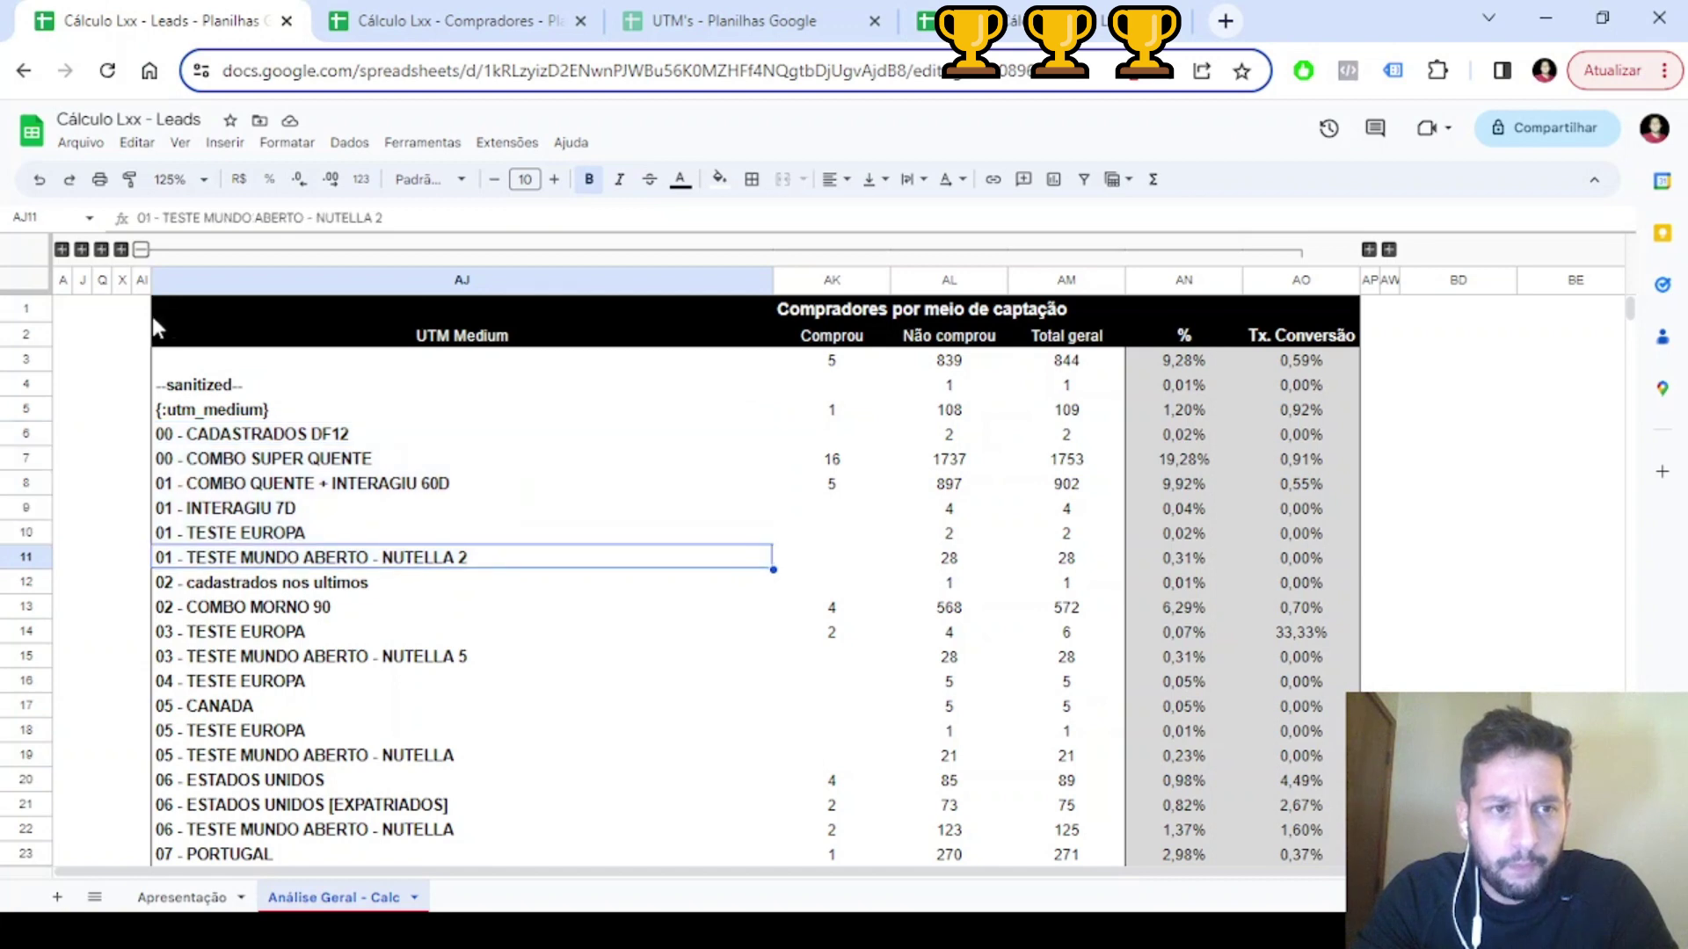
Expand the Compradores por temperatura (Somente FB) column group and highlight the frio and quente labels
left_click(81, 250)
left_click(678, 510)
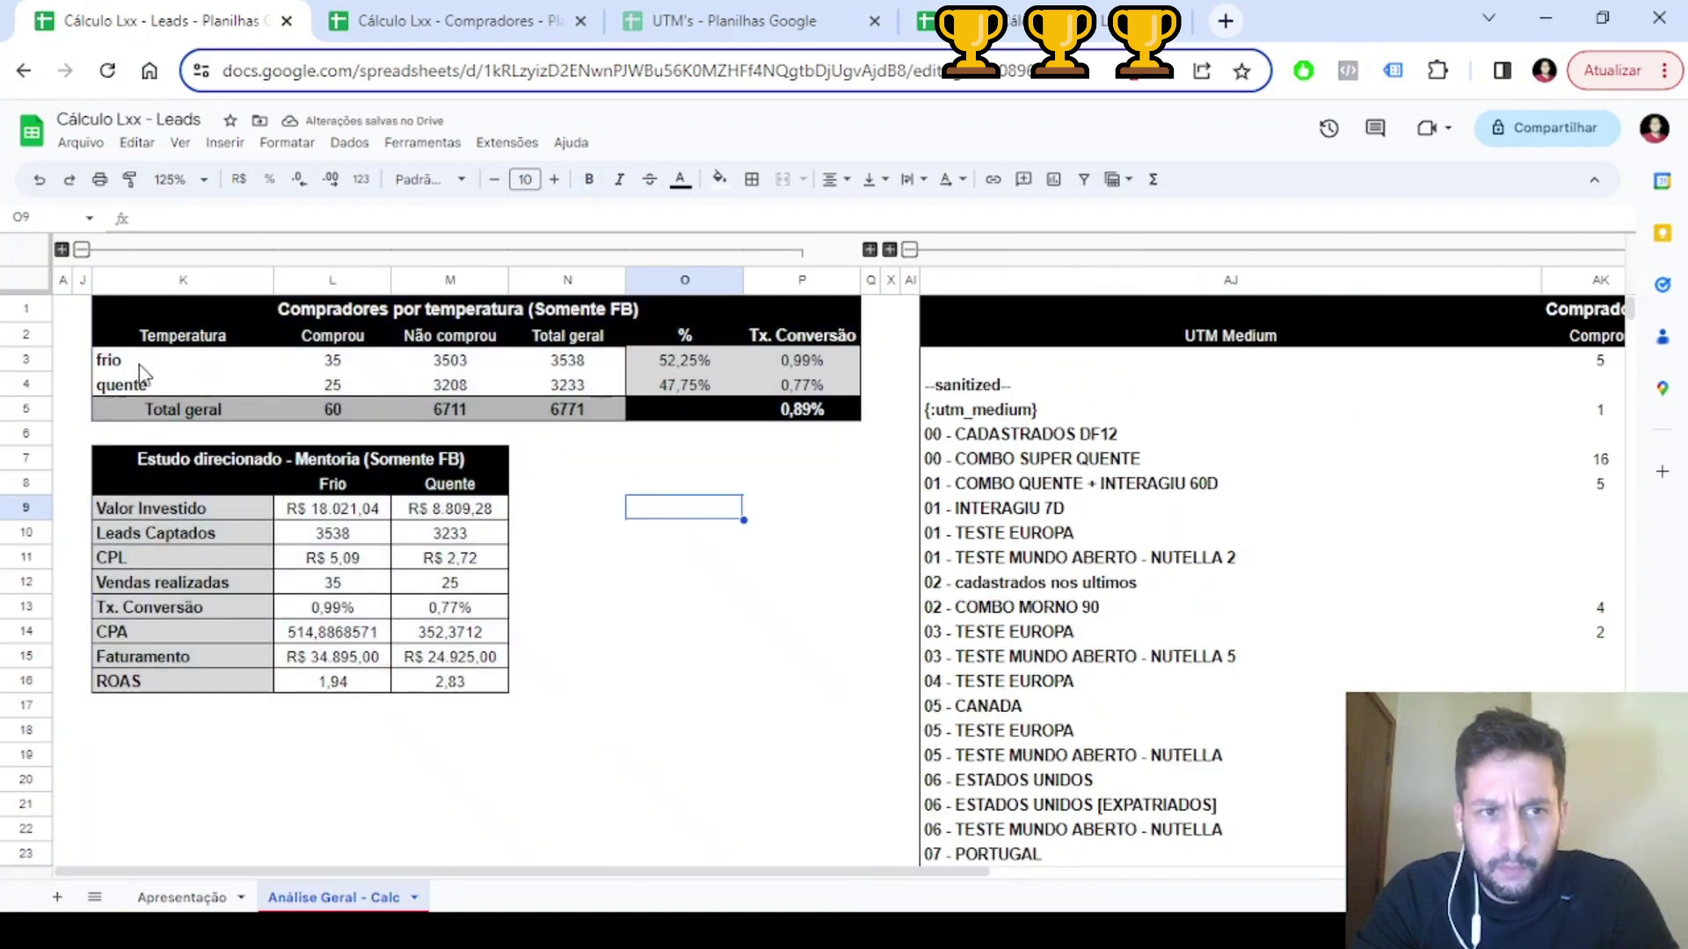
left_click_drag(140, 364, 198, 379)
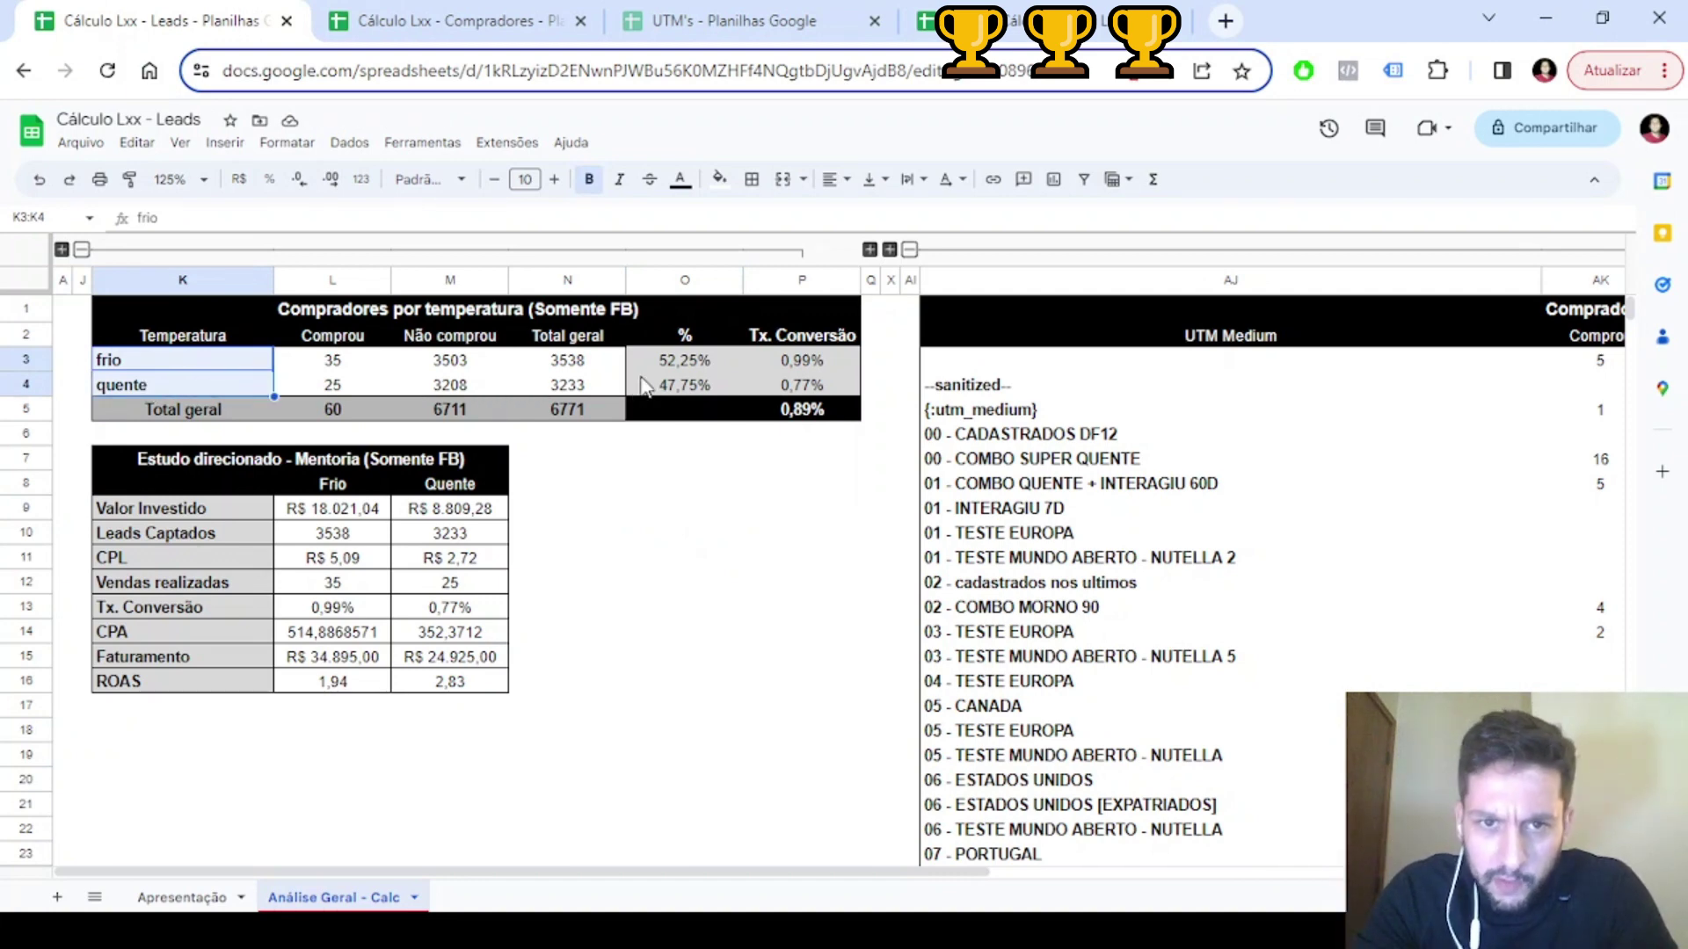
Compare the frio and quente rows by buyers and conversion rate, also checking frio's lead total and percentage share
left_click_drag(223, 362, 353, 366)
left_click(349, 364)
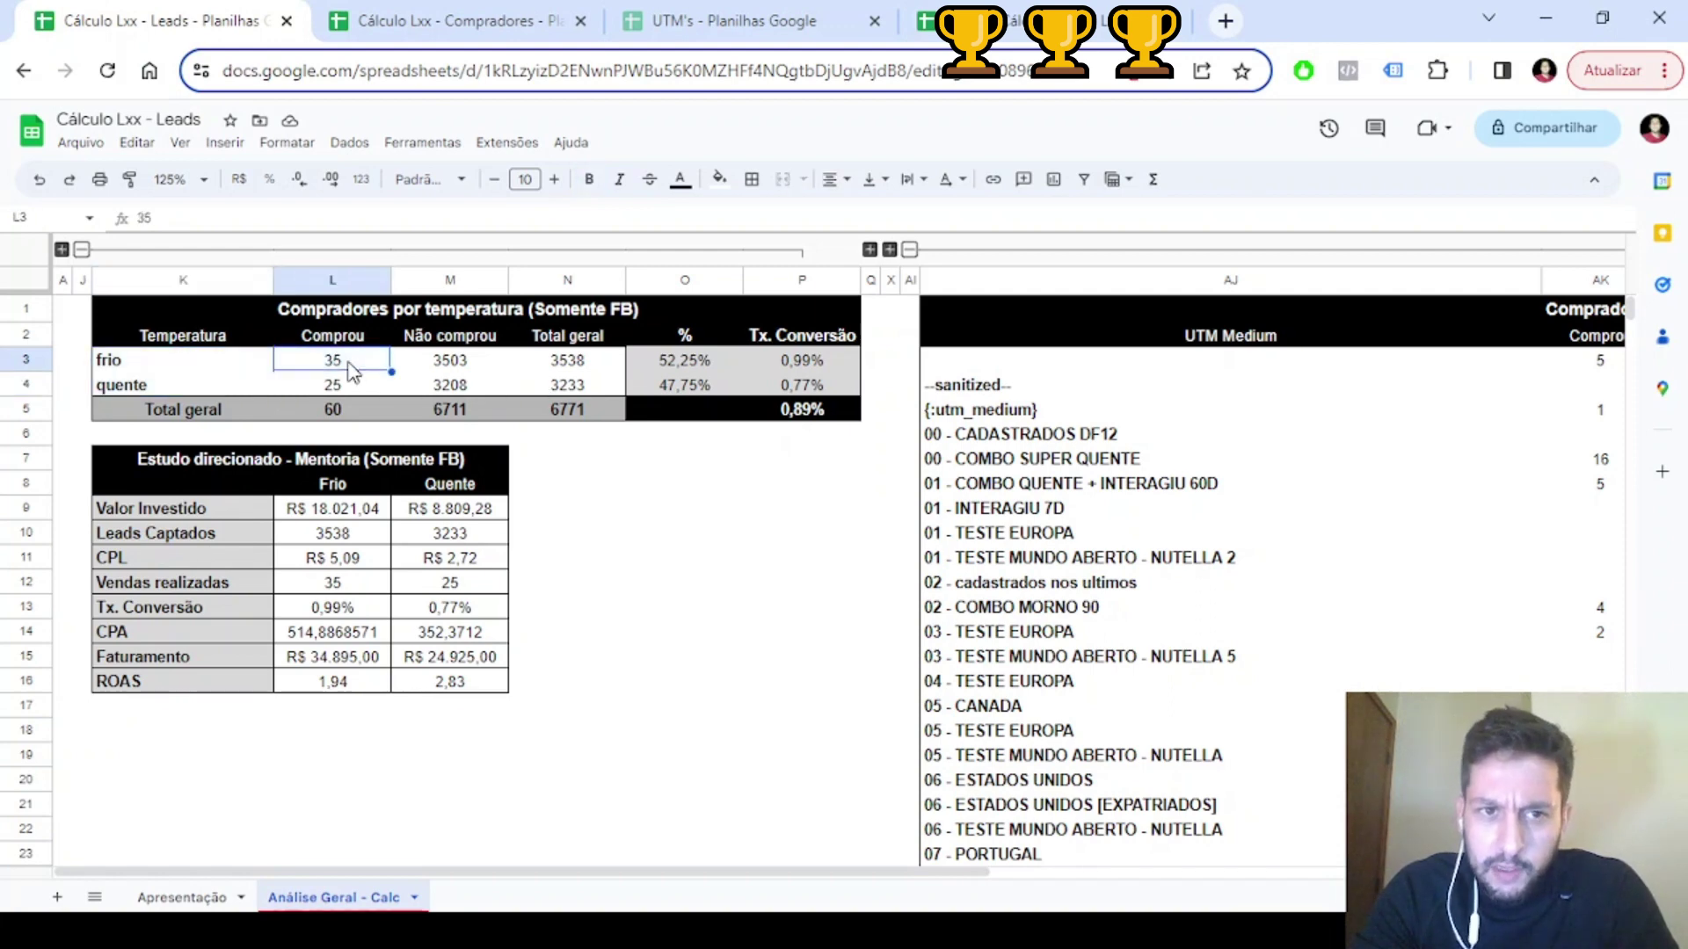
left_click(710, 363)
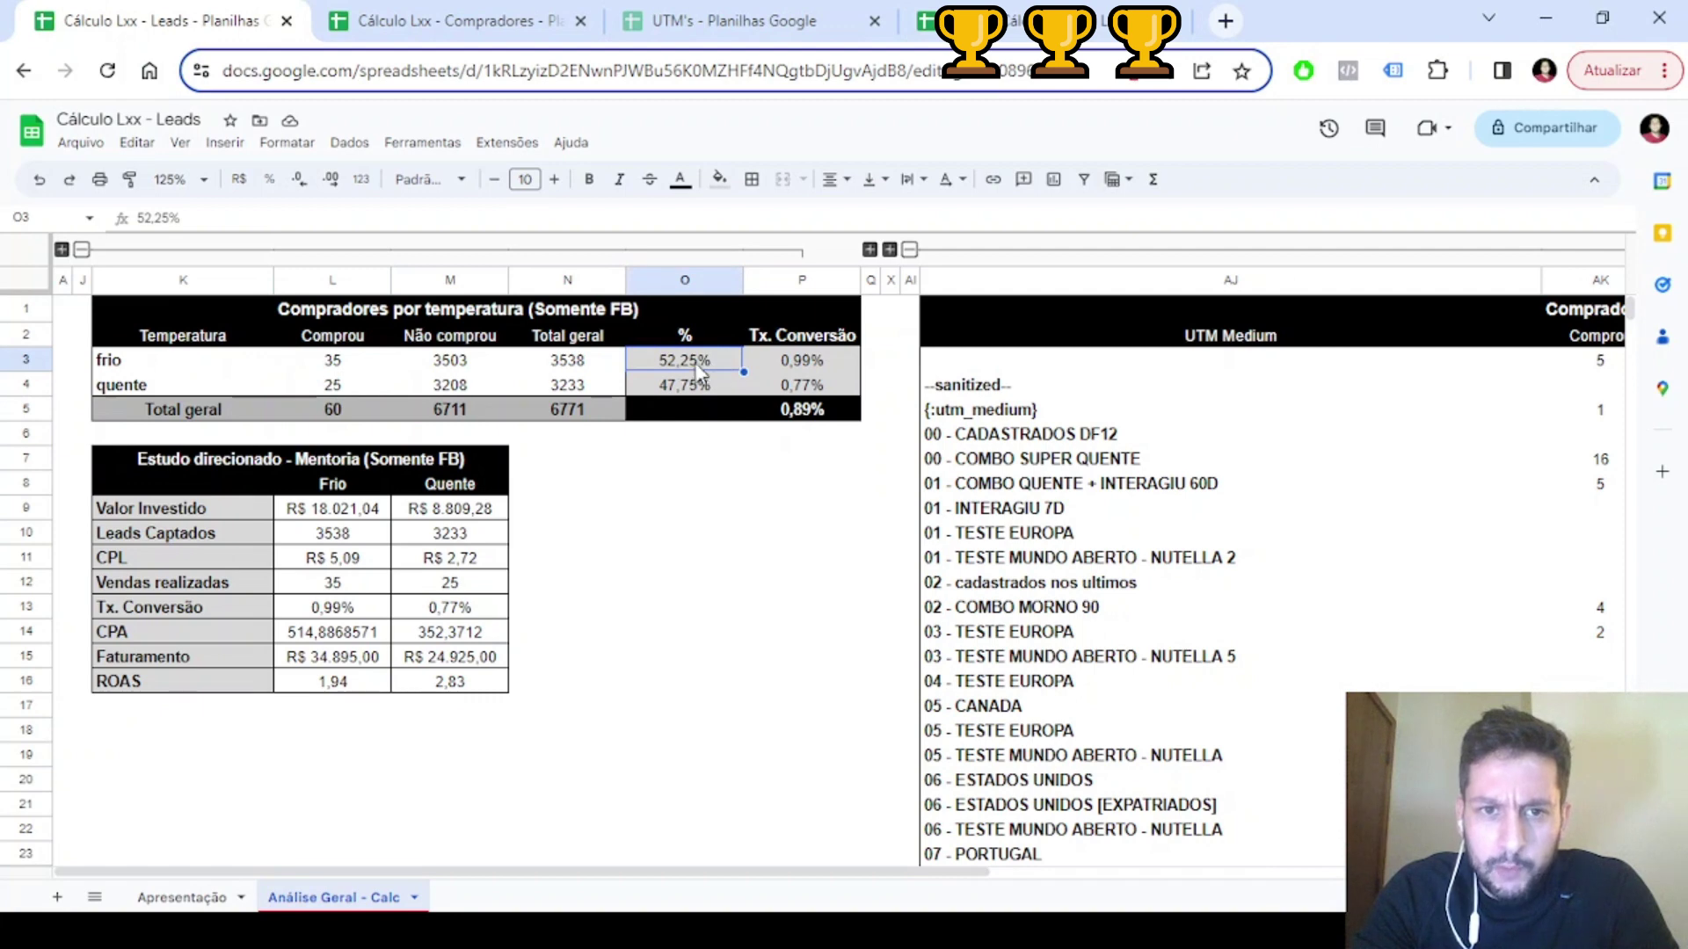
left_click(576, 369)
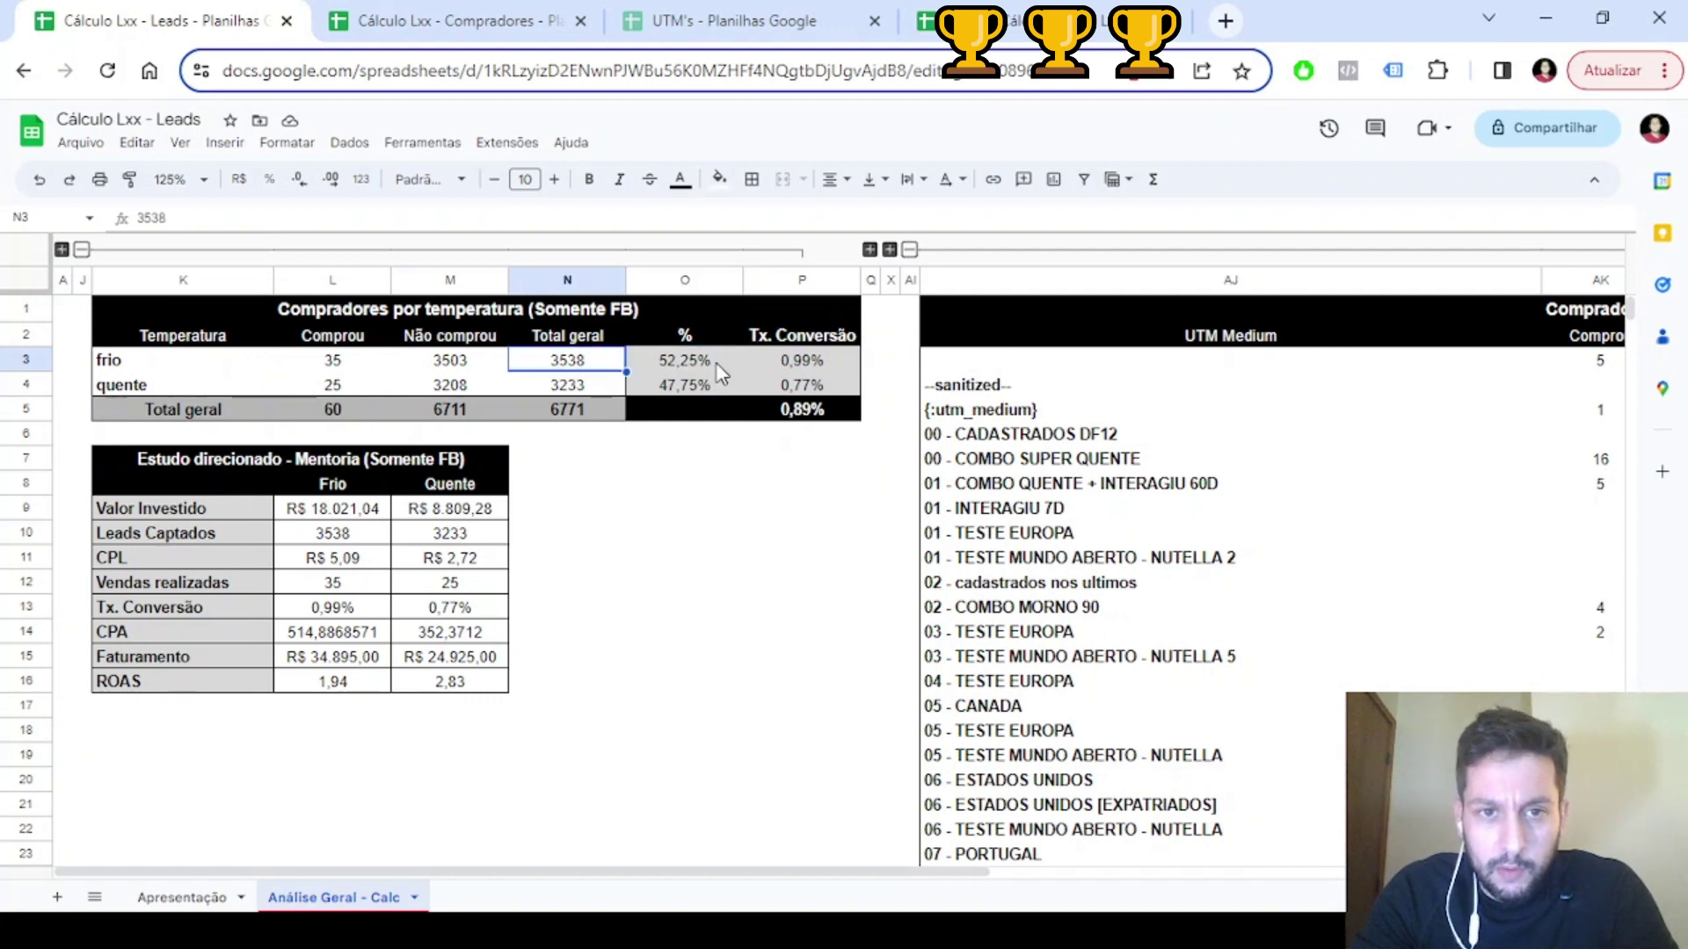
left_click(840, 369)
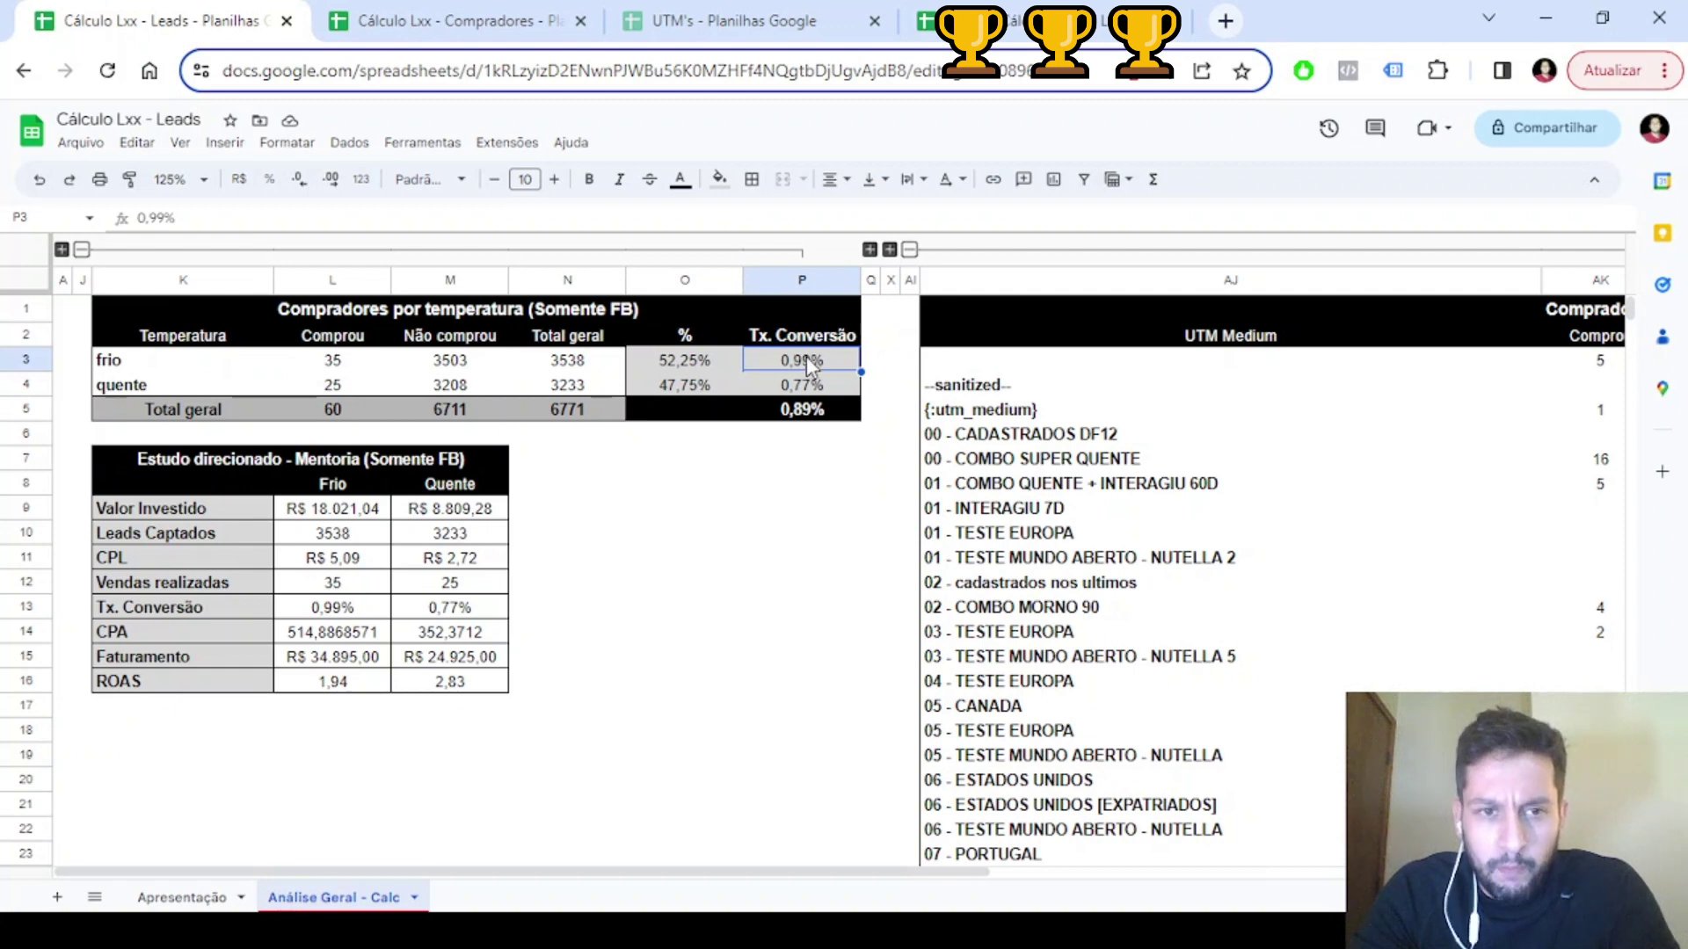
left_click(331, 386)
left_click(804, 386)
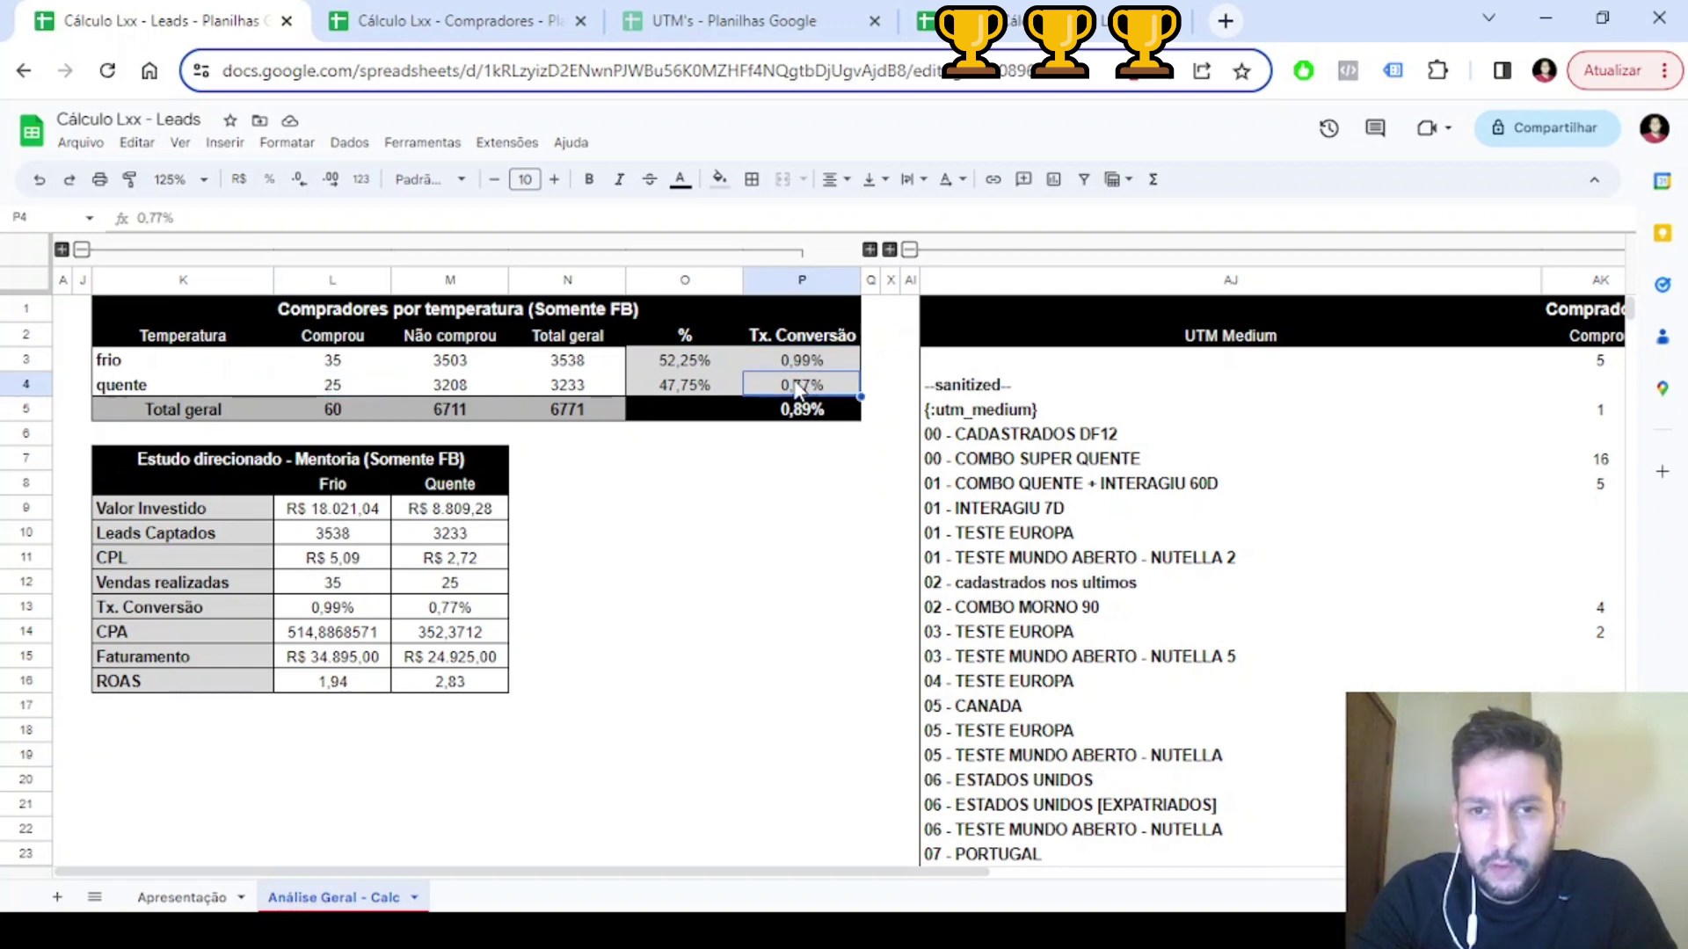
Highlight the Frio column of the Estudo direcionado - Mentoria (Somente FB) table from its header down to ROAS
left_click(135, 457)
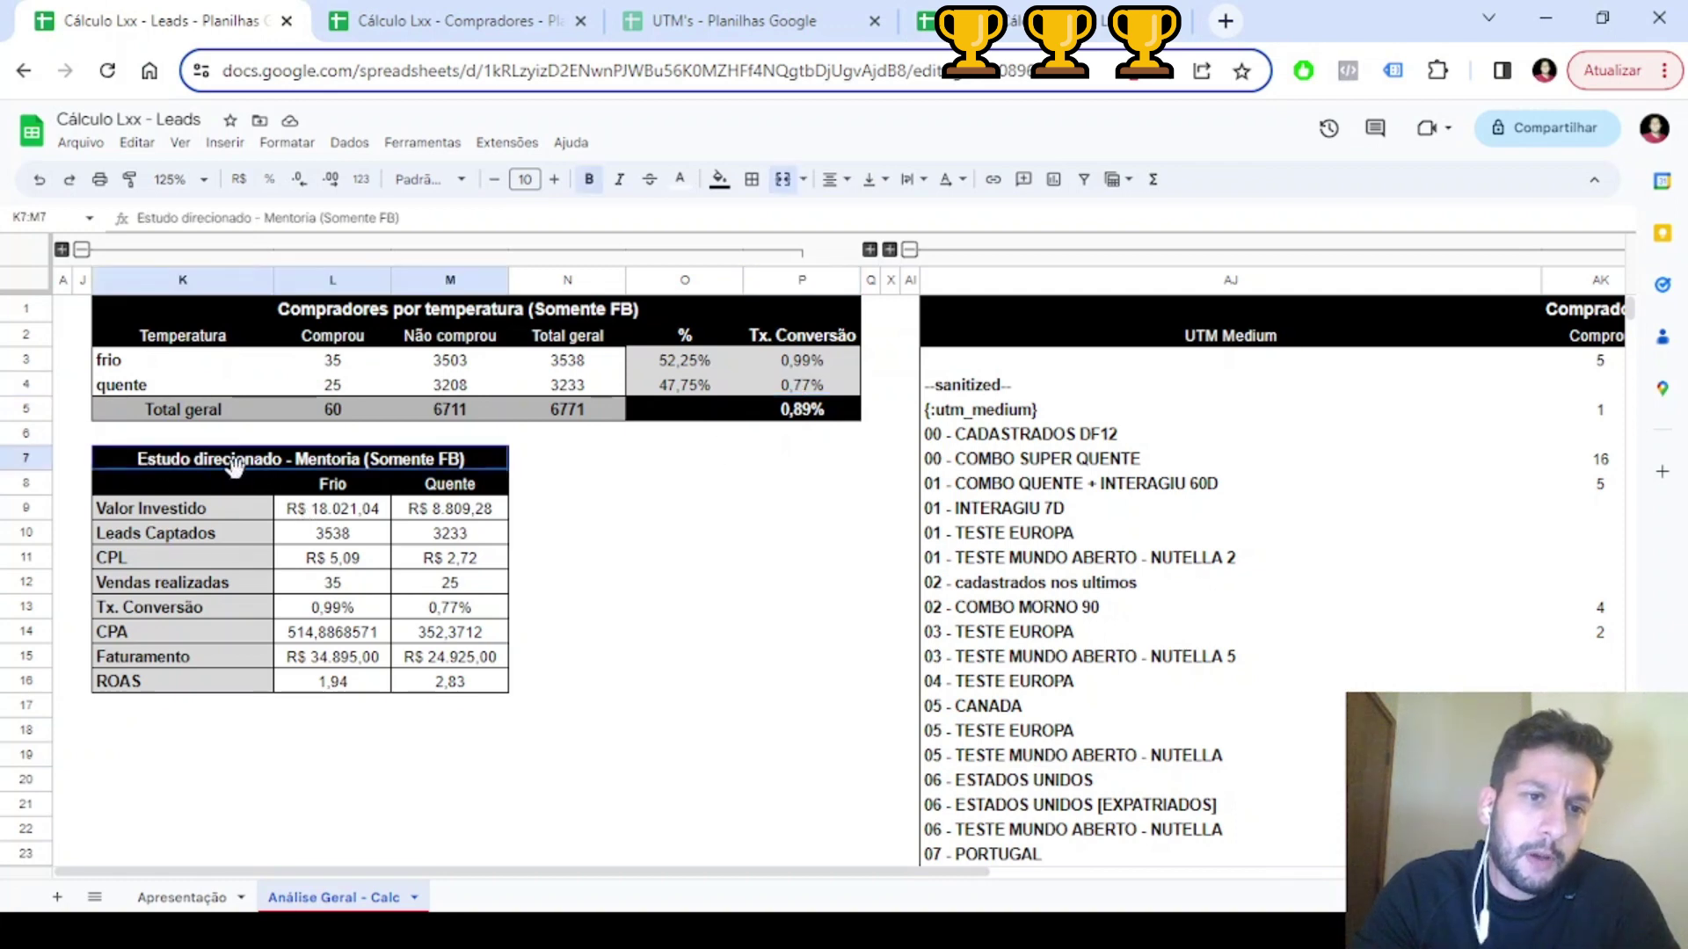
left_click(363, 489)
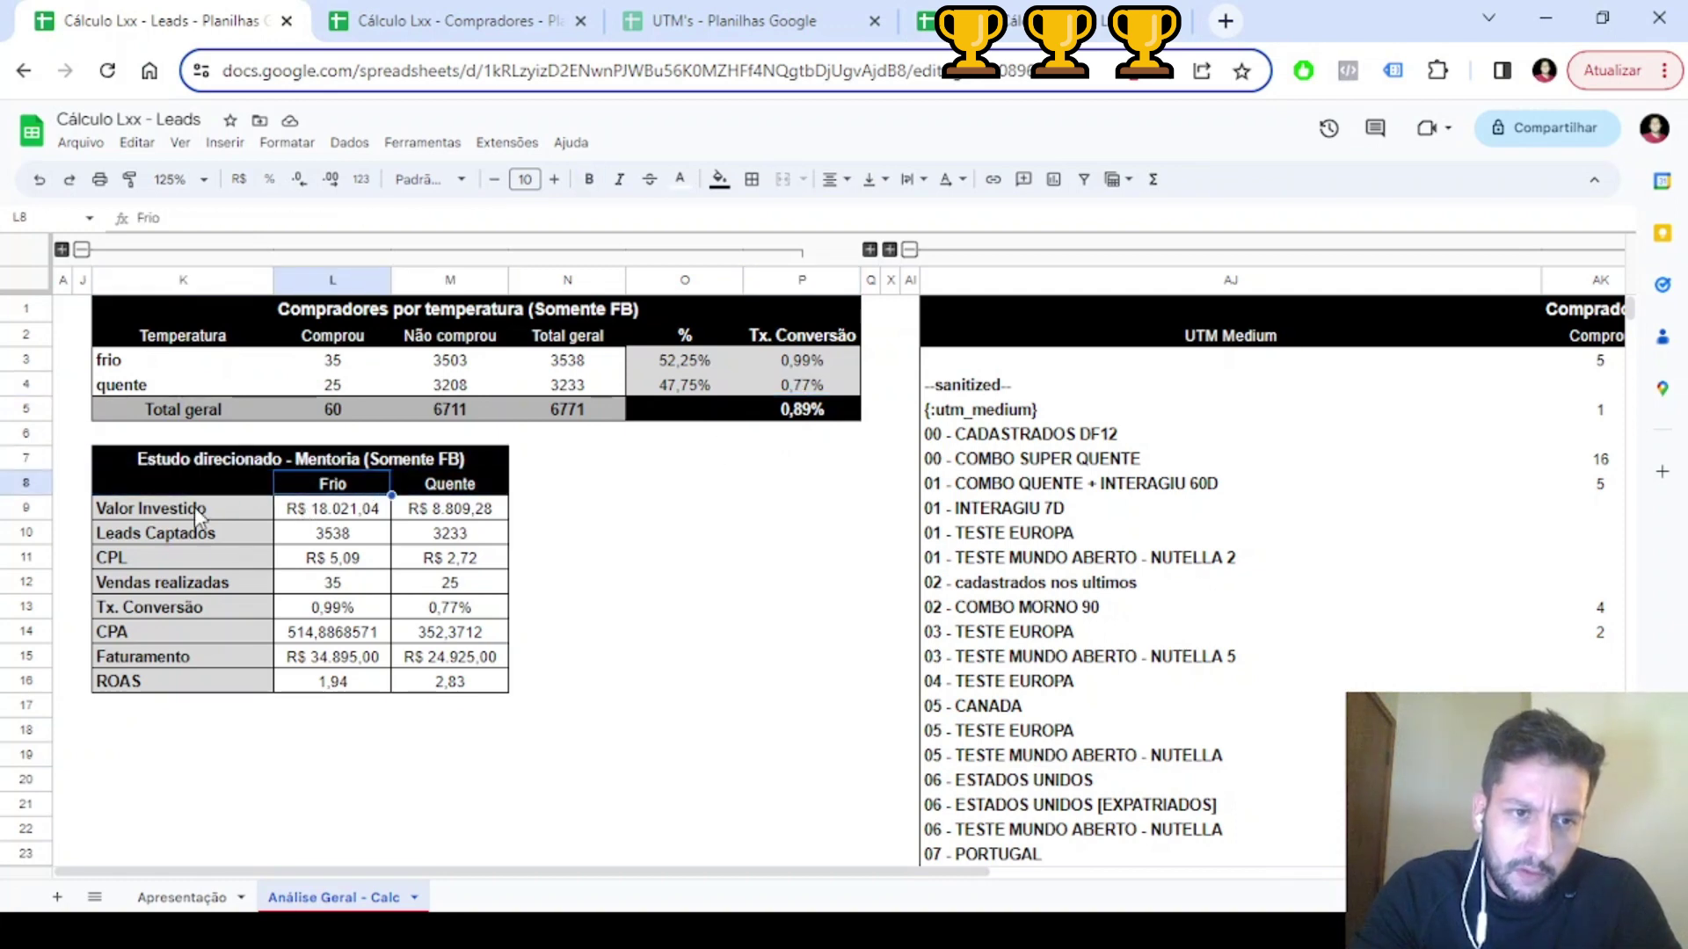
key("shift+Down")
key("shift+Down")
key("shift+Down")
key("shift+Down")
key("shift+Down")
key("shift+Down")
key("shift+Down")
key("shift+Down")
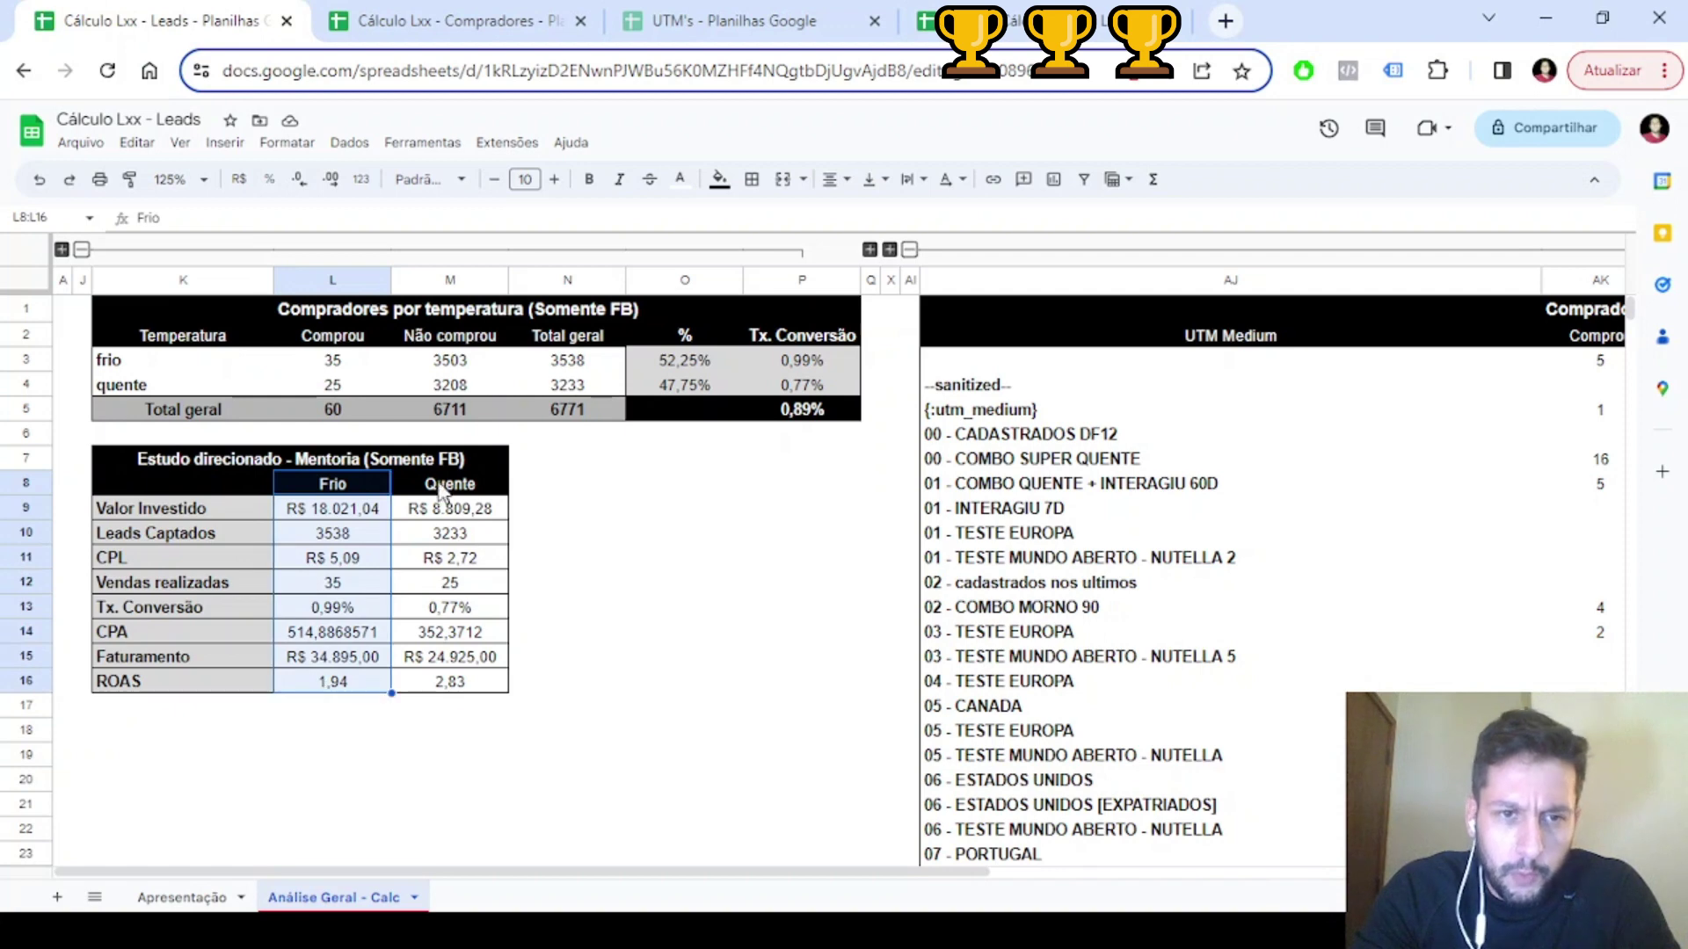
Compare the Valor Investido for Frio and Quente, plus the conversion rates of both temperatures
left_click(317, 514)
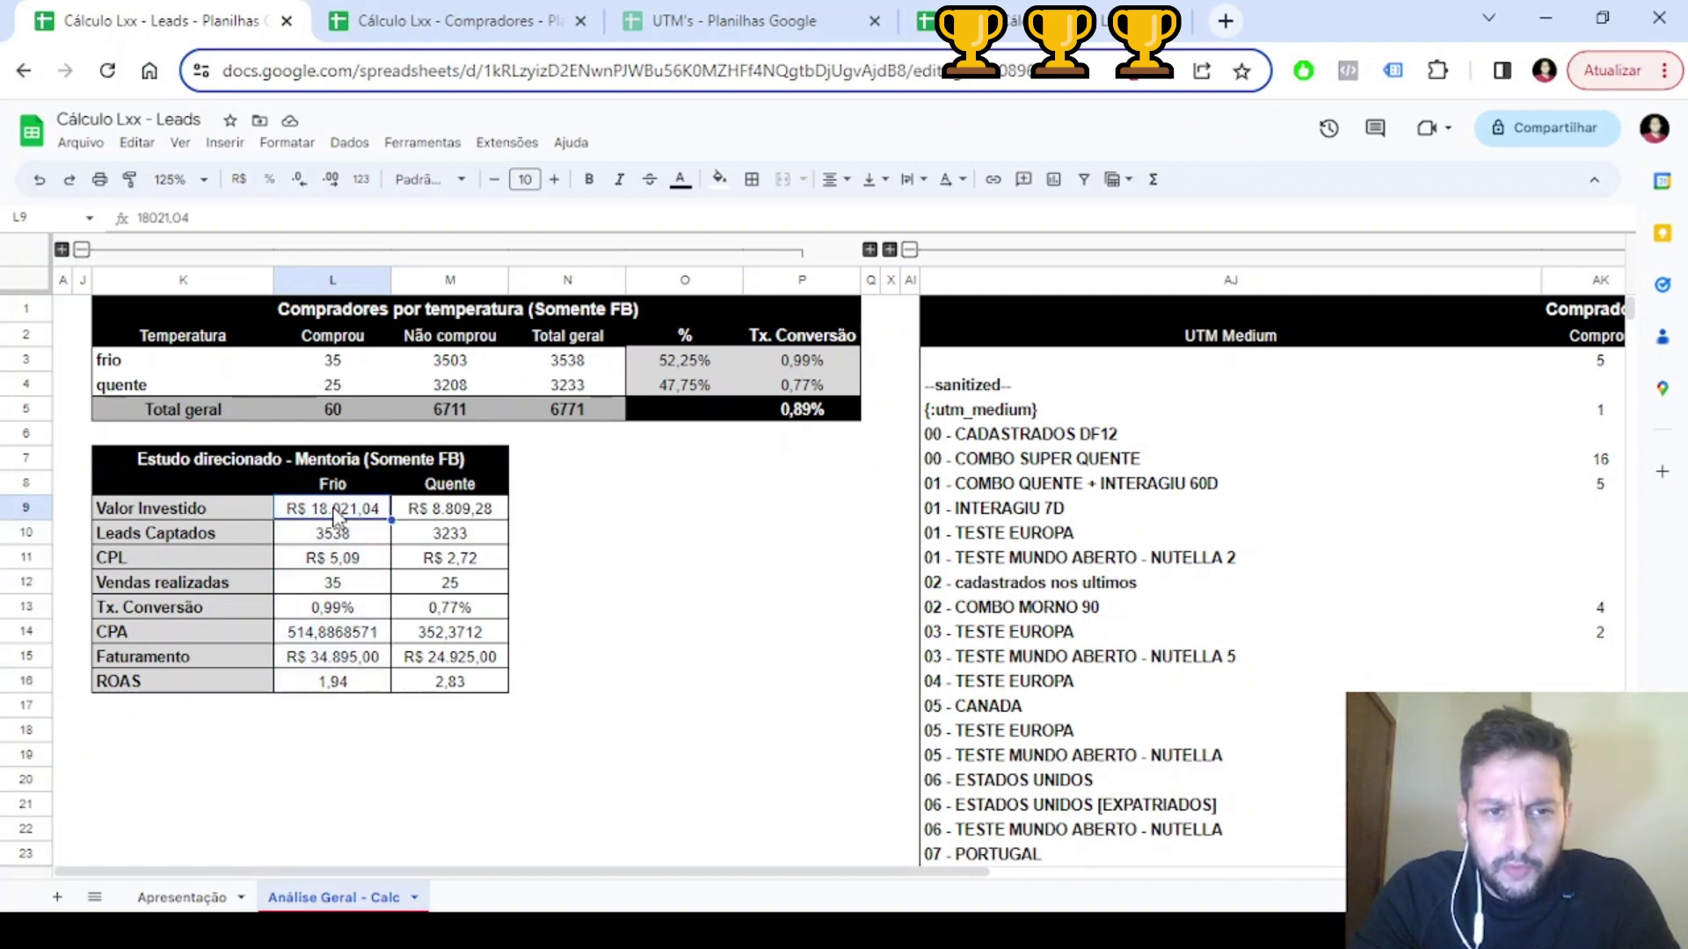
left_click(453, 510)
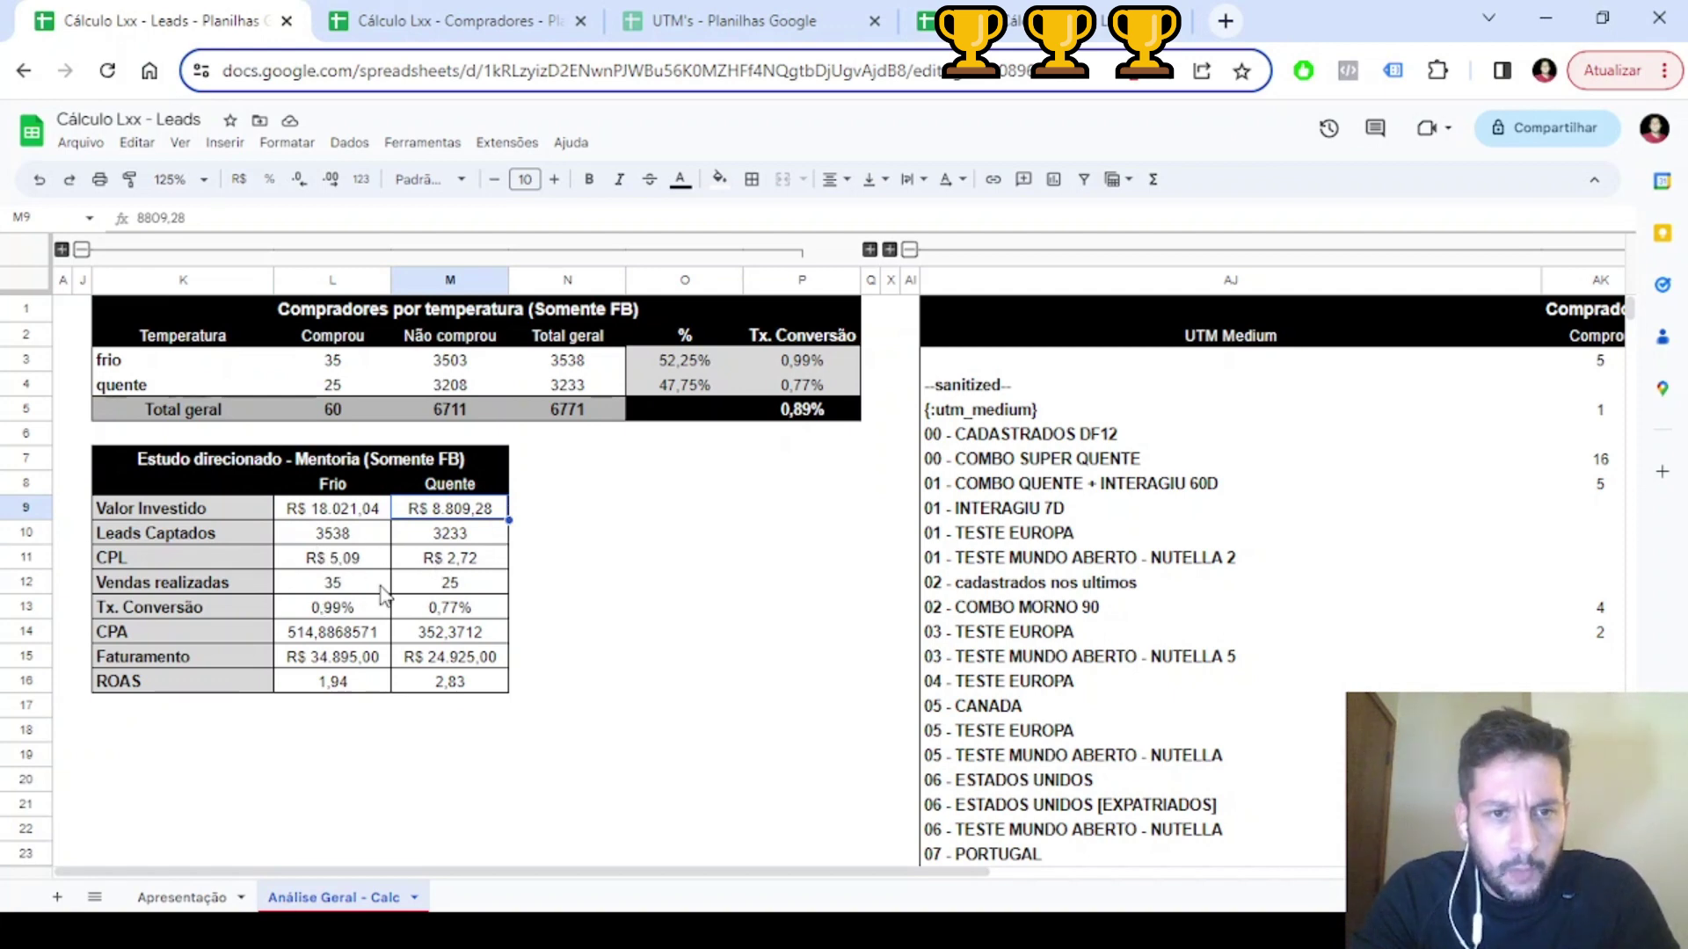
left_click(444, 606)
left_click(784, 359)
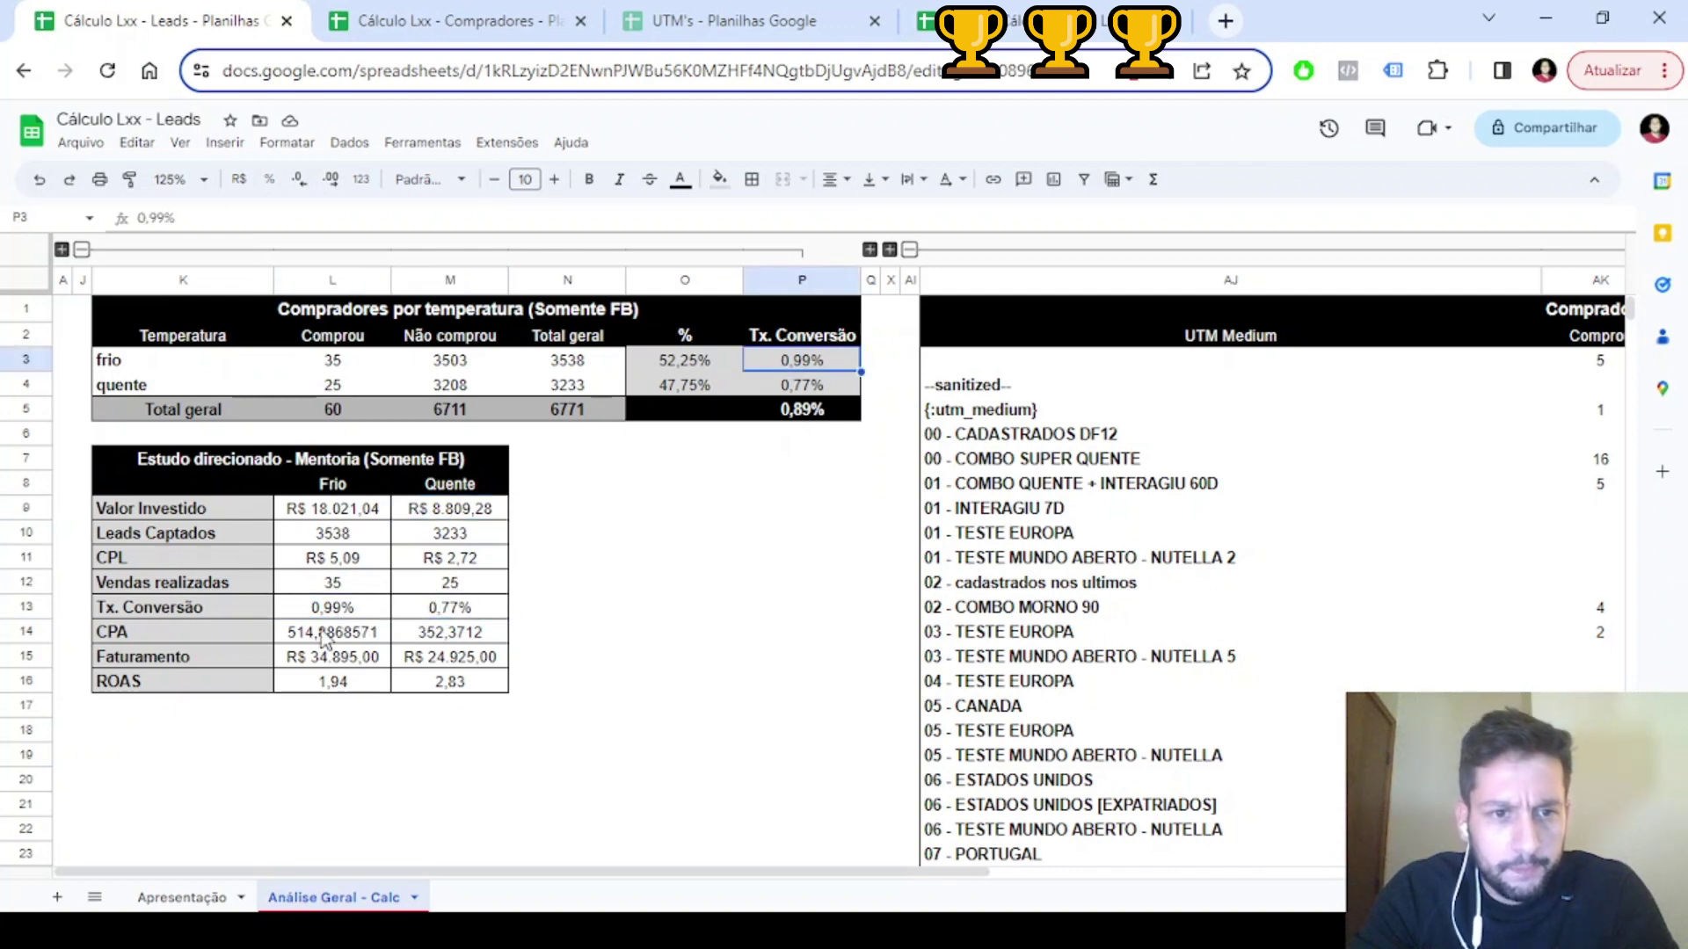
Compare the CPA and Faturamento of Frio and Quente in the Estudo direcionado - Mentoria table
left_click_drag(328, 633, 444, 634)
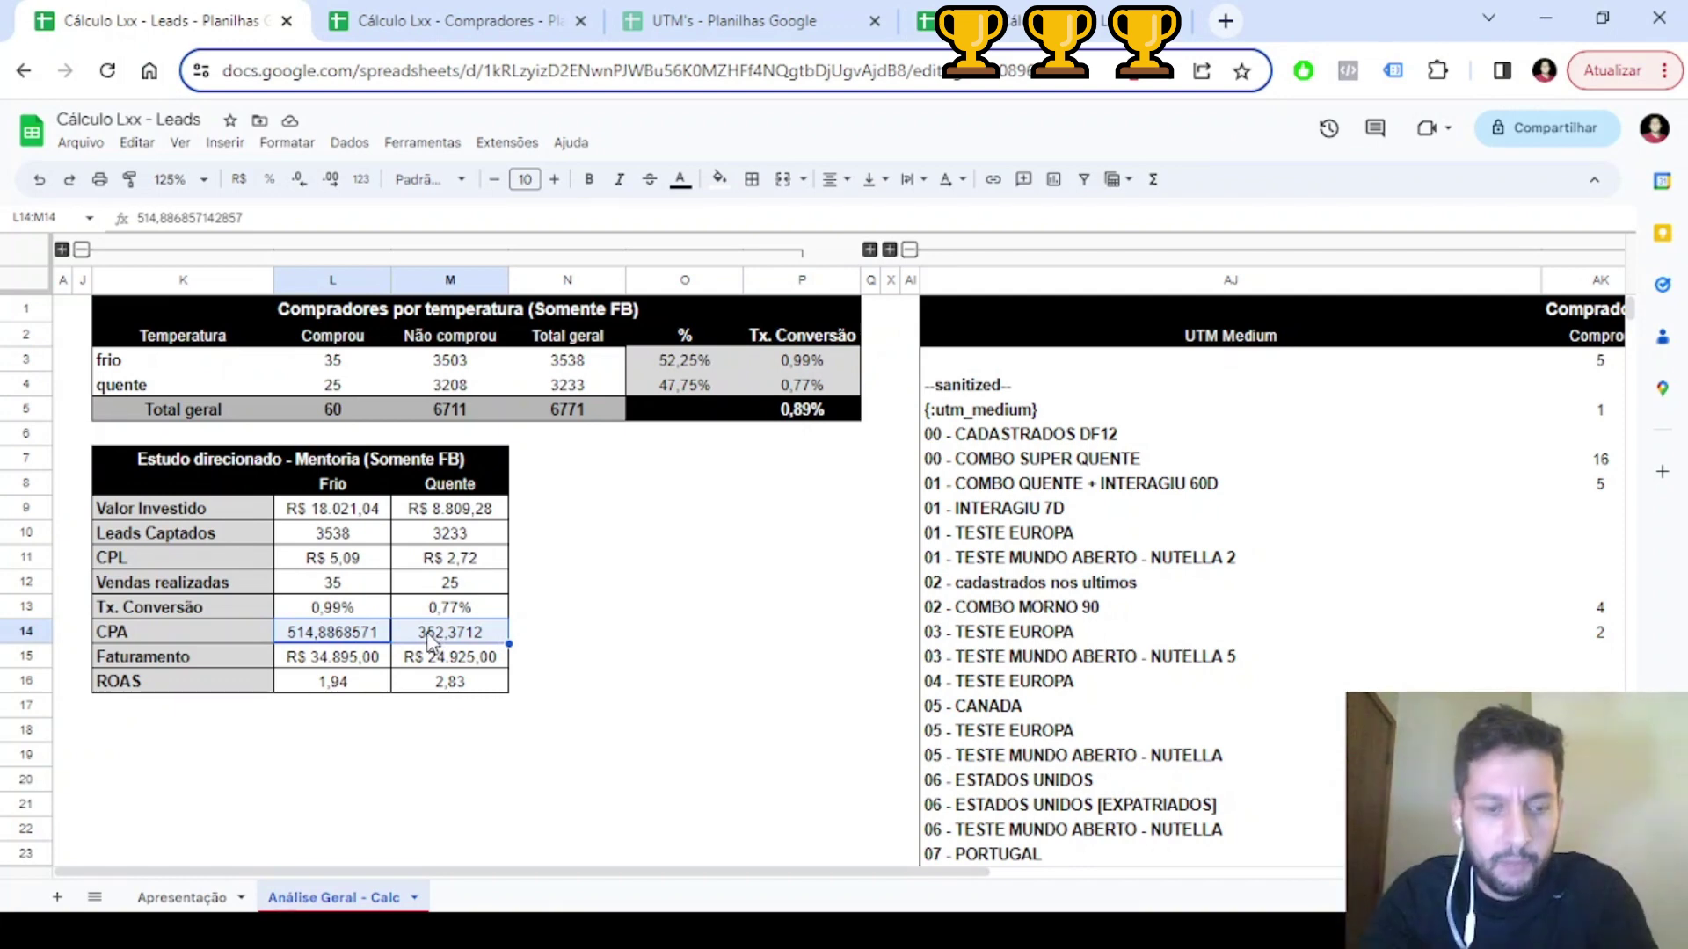
left_click(335, 639)
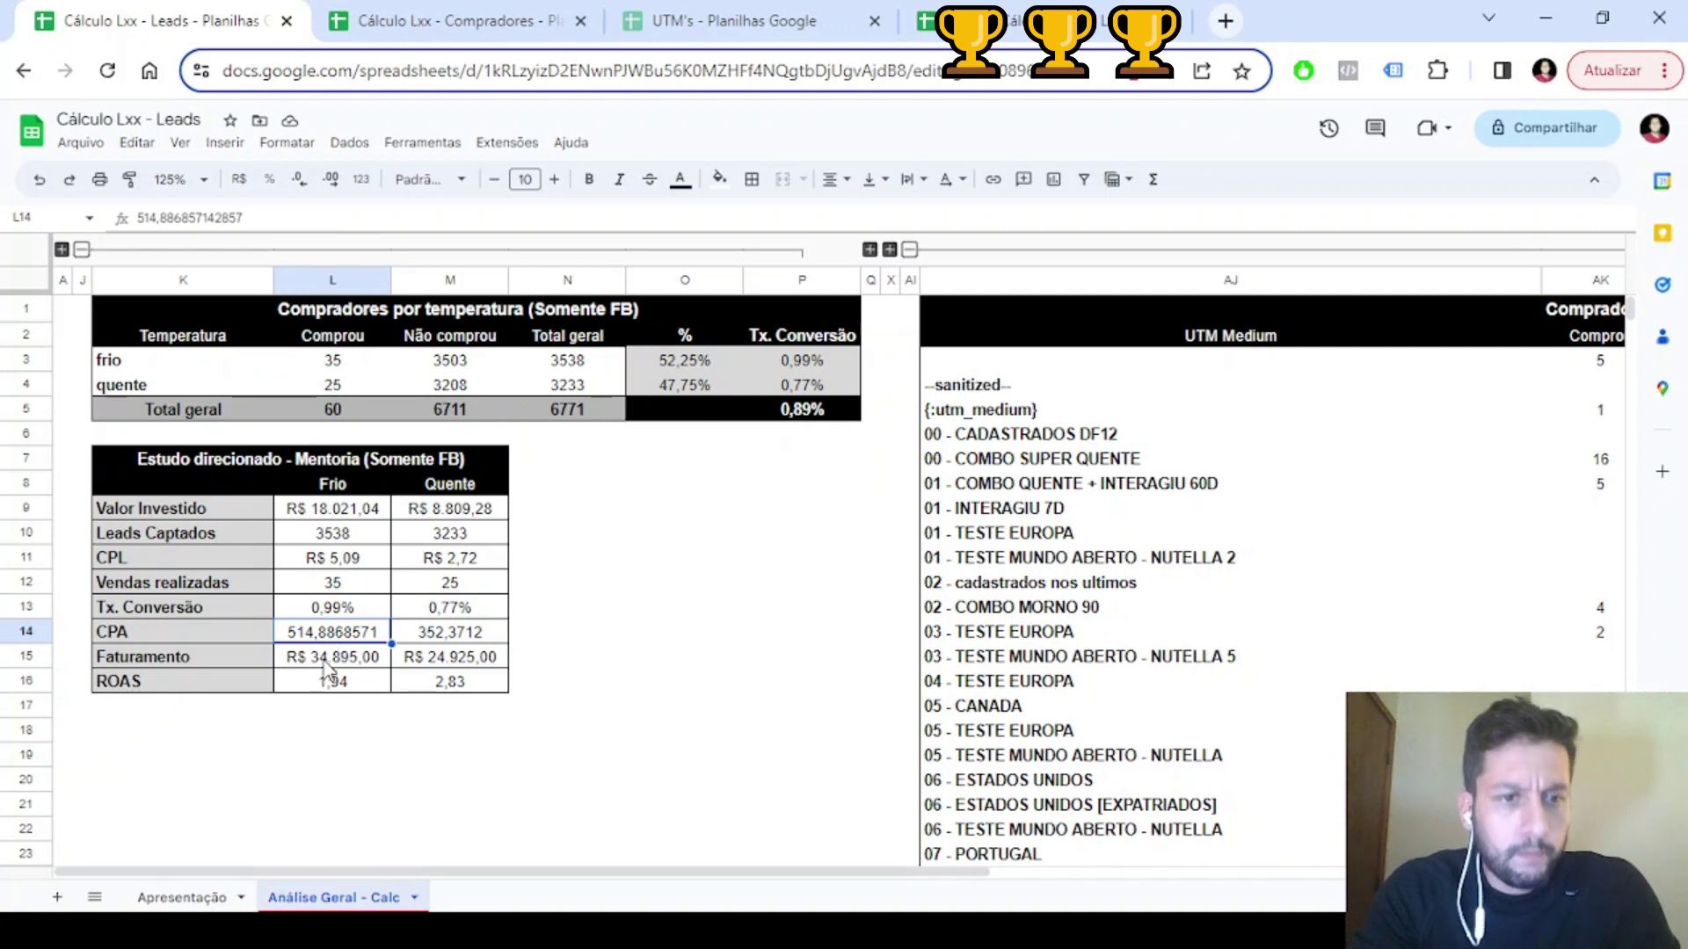
left_click_drag(319, 663, 461, 659)
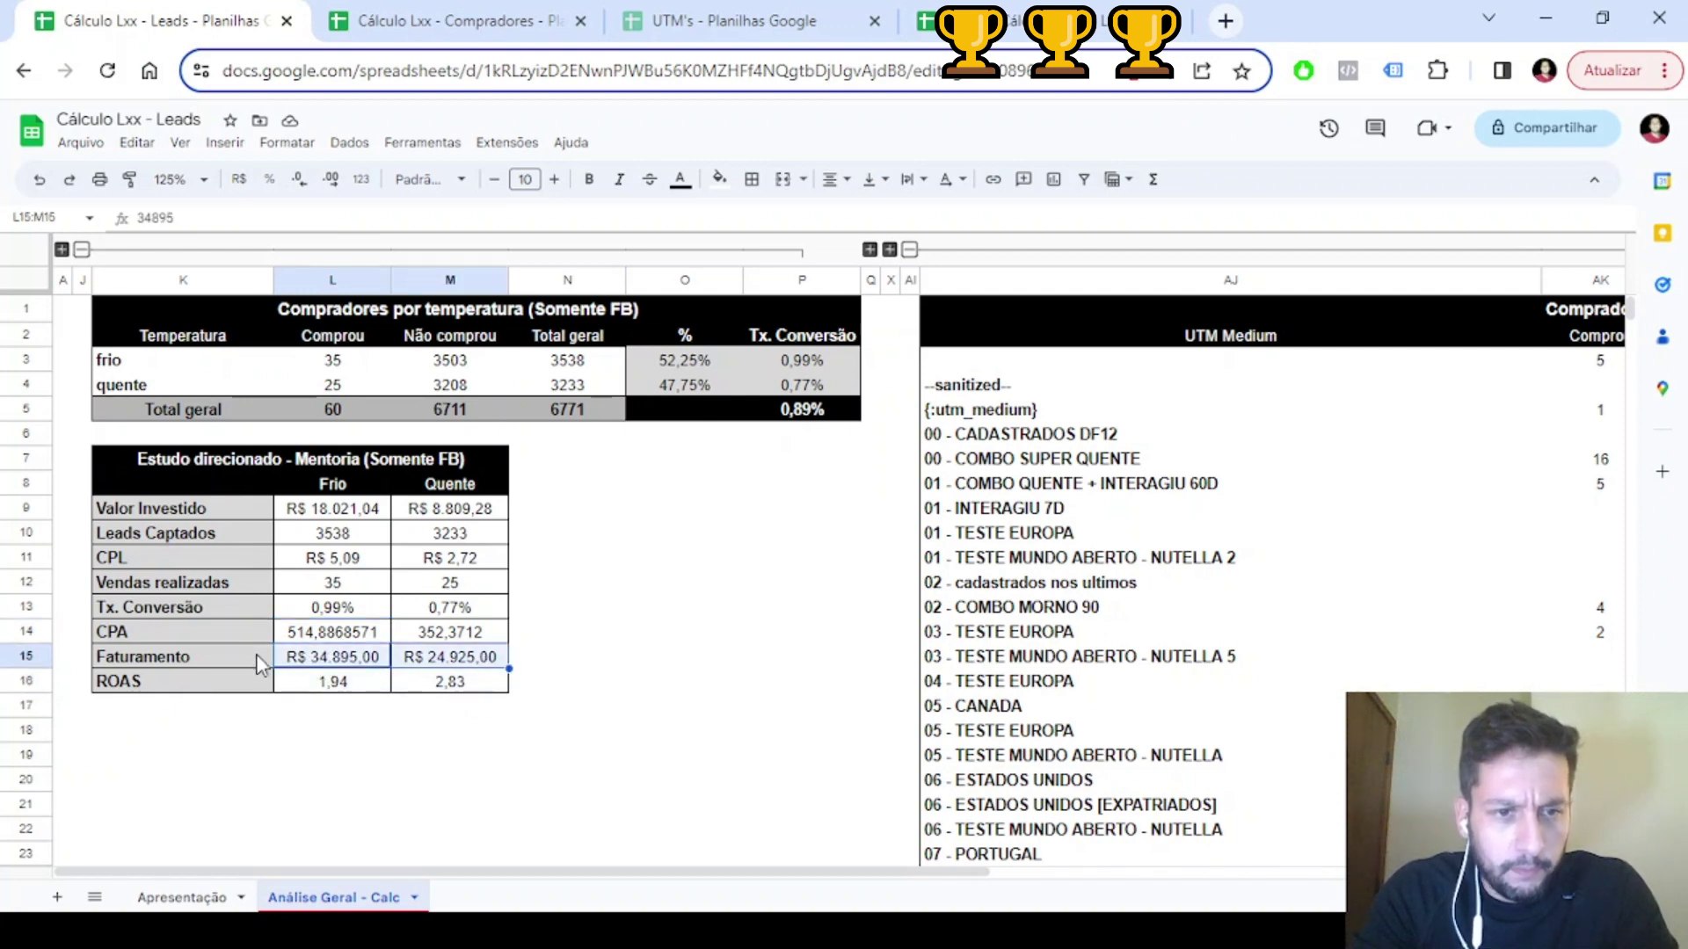
left_click(358, 659)
left_click(440, 662)
Compare the ROAS of Frio and Quente in the Estudo direcionado - Mentoria table
left_click(312, 689)
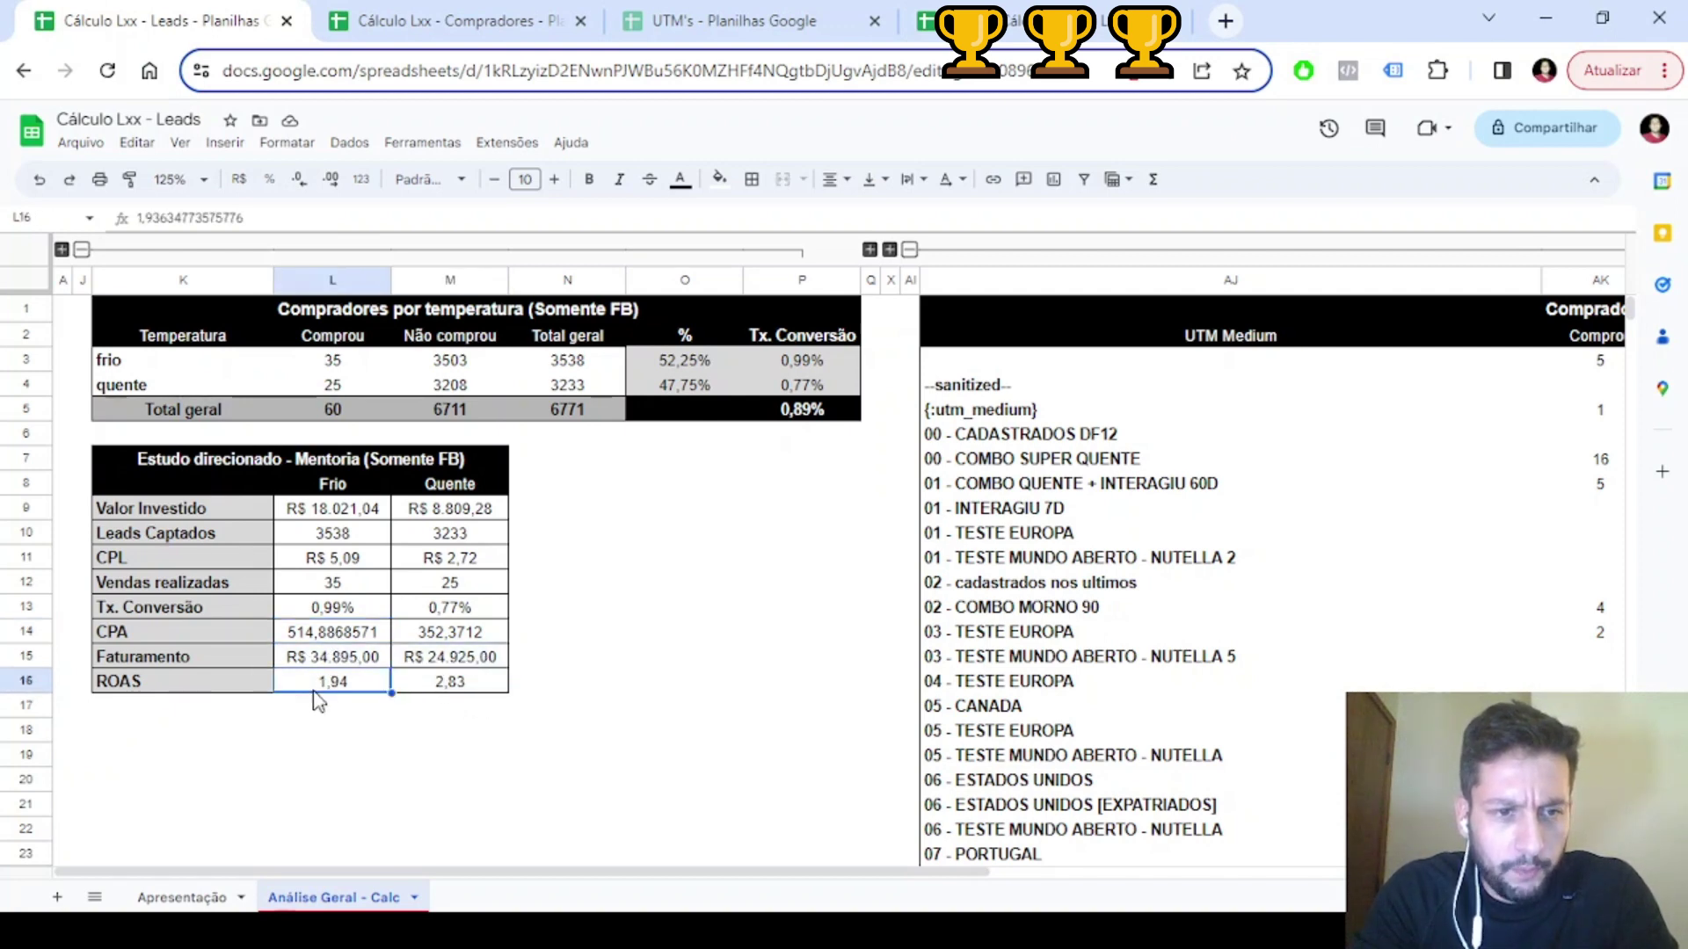
left_click(451, 678)
left_click(327, 694)
left_click(450, 694)
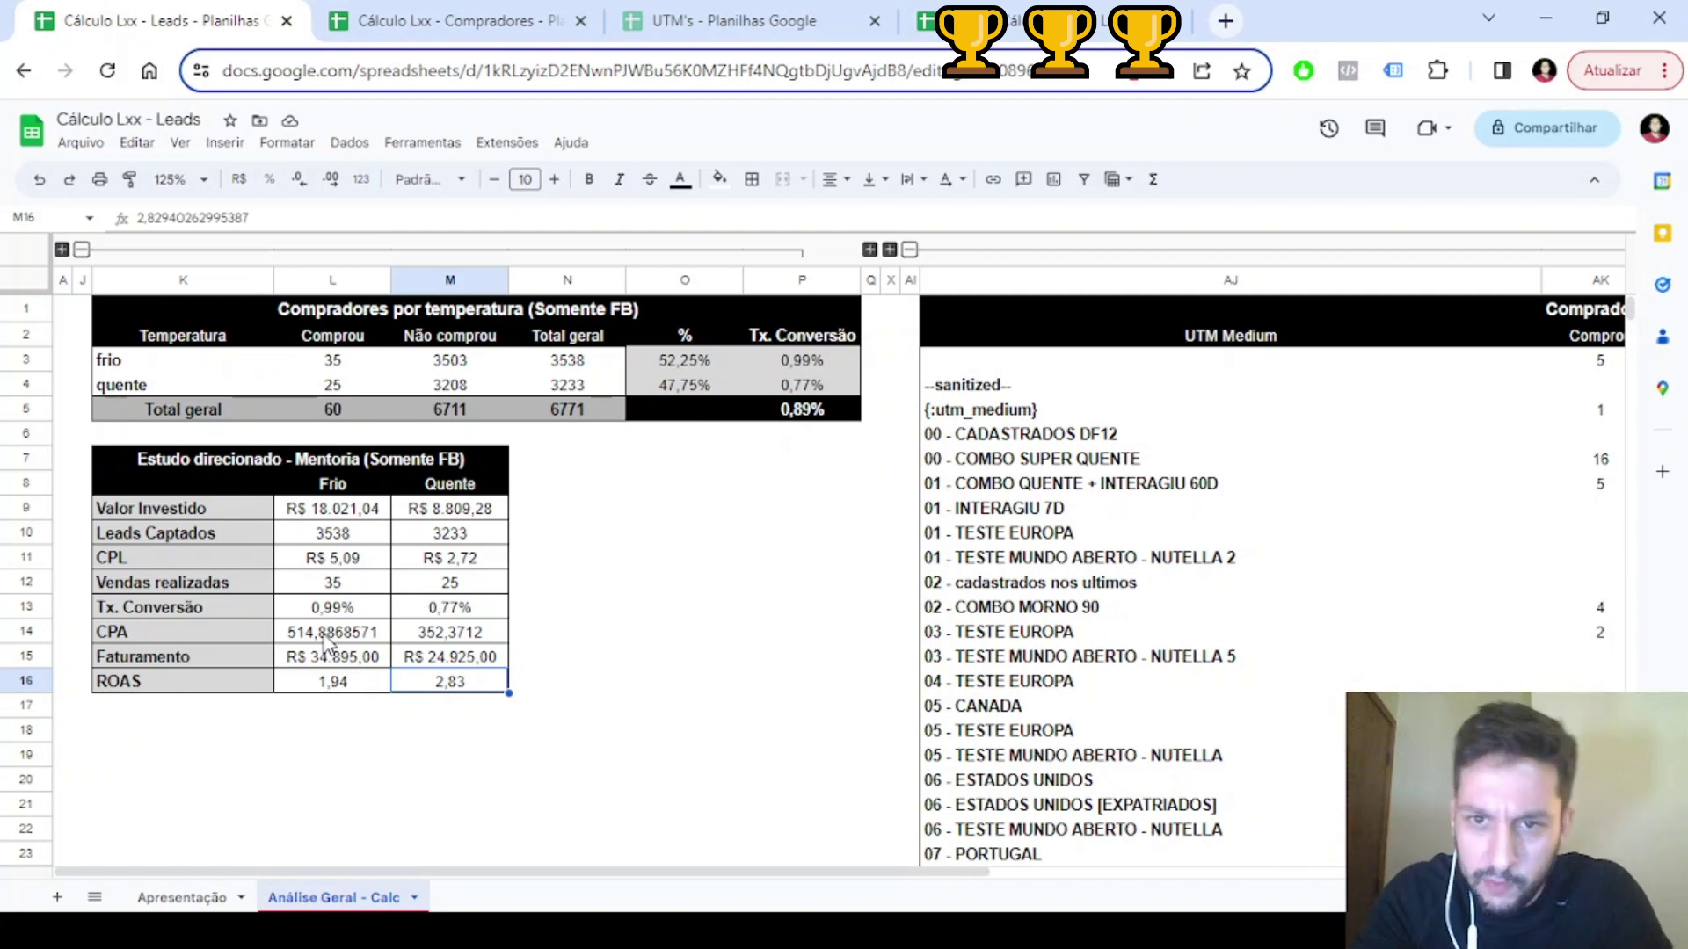
Collapse the temperature column group and check the buyers and lead total of 00 - COMBO SUPER QUENTE under UTM Medium
left_click(81, 249)
scroll(398, 461, "down", 1)
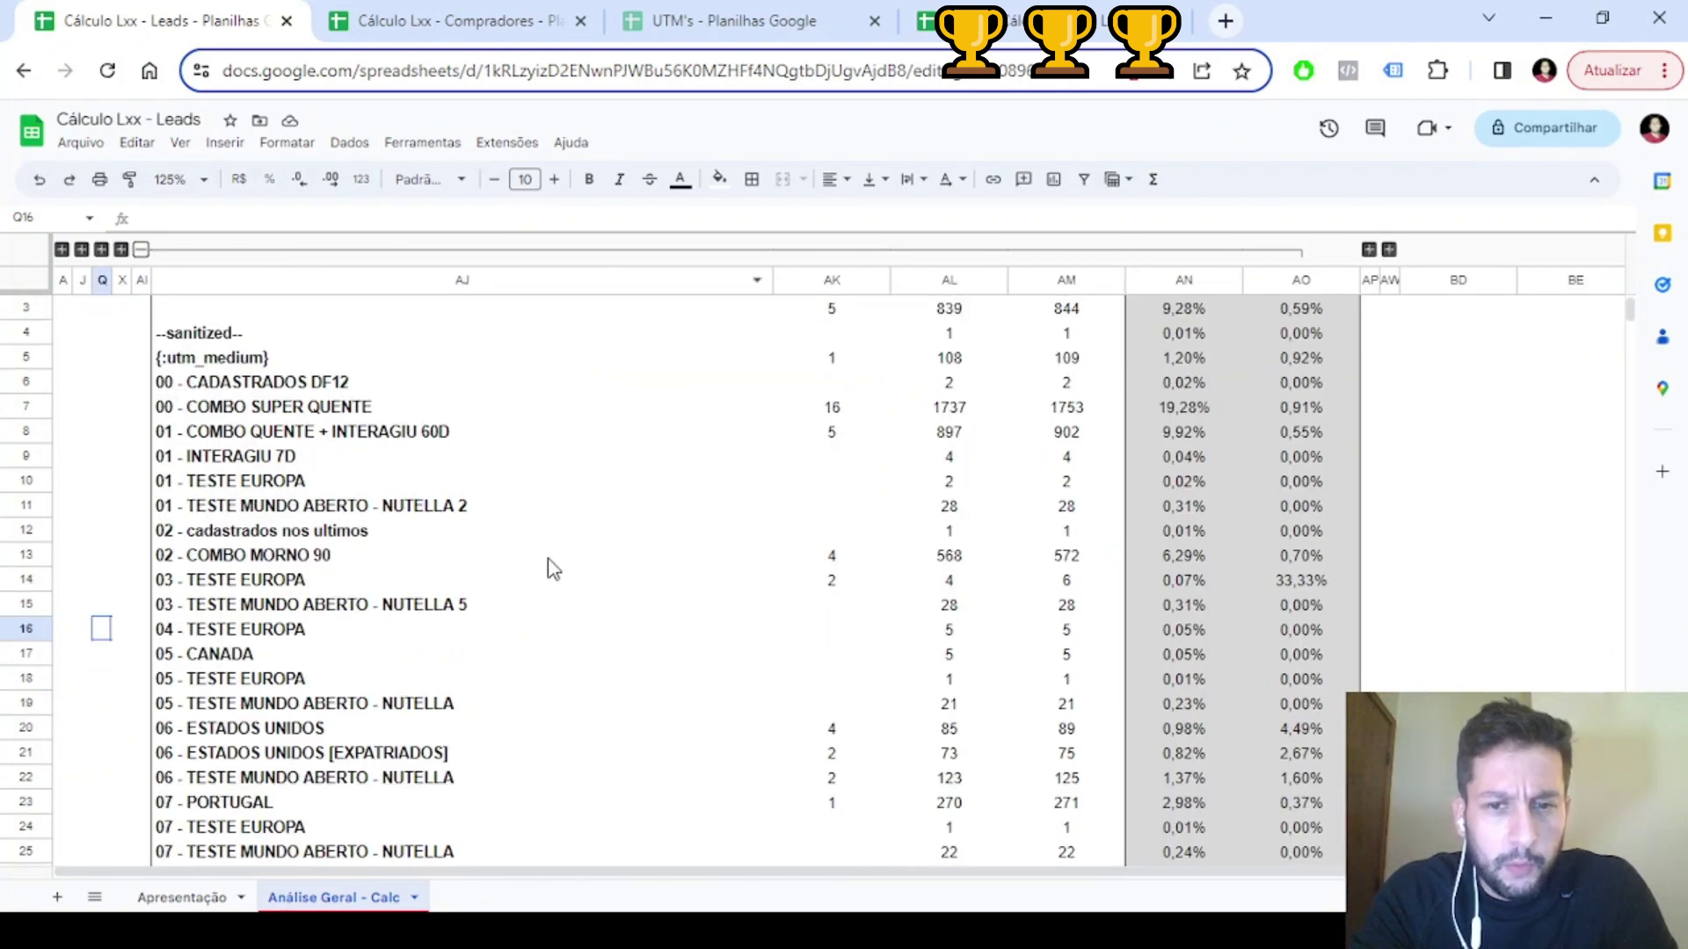
scroll(848, 419, "up", 1)
left_click(870, 466)
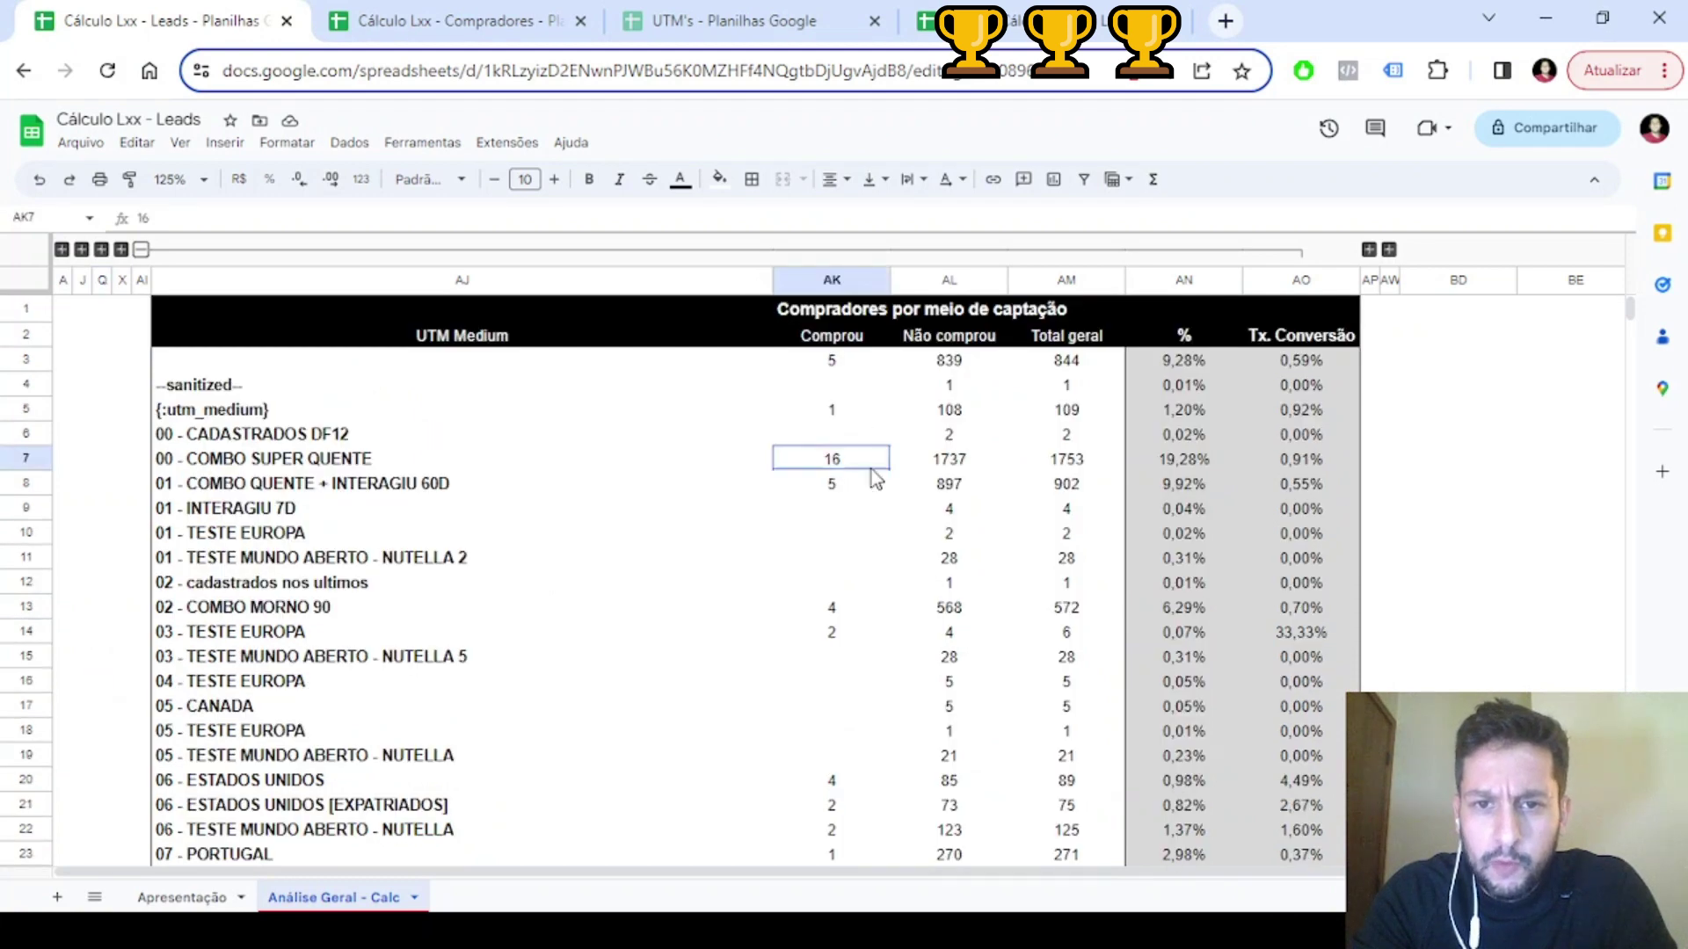
left_click(1066, 466)
Highlight the UTM Medium labels from 03 - TESTE EUROPA to 06 - ESTADOS UNIDOS [EXPATRIADOS], ending on the first TESTE EUROPA label
scroll(826, 505, "down", 5)
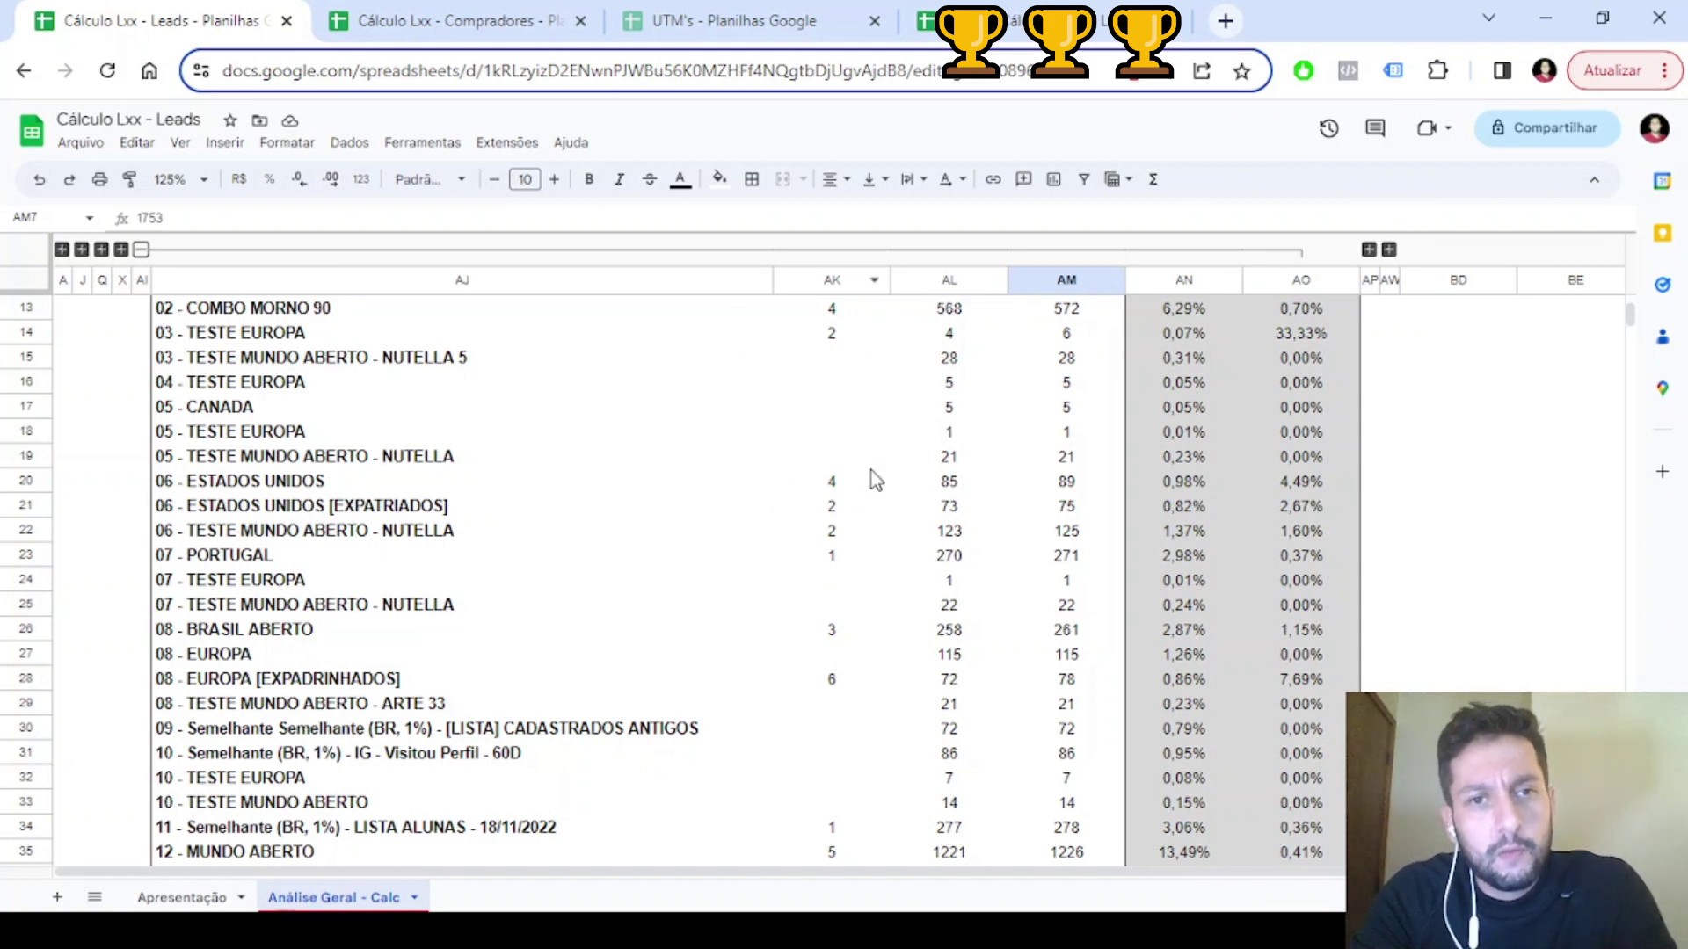
left_click_drag(384, 338, 398, 520)
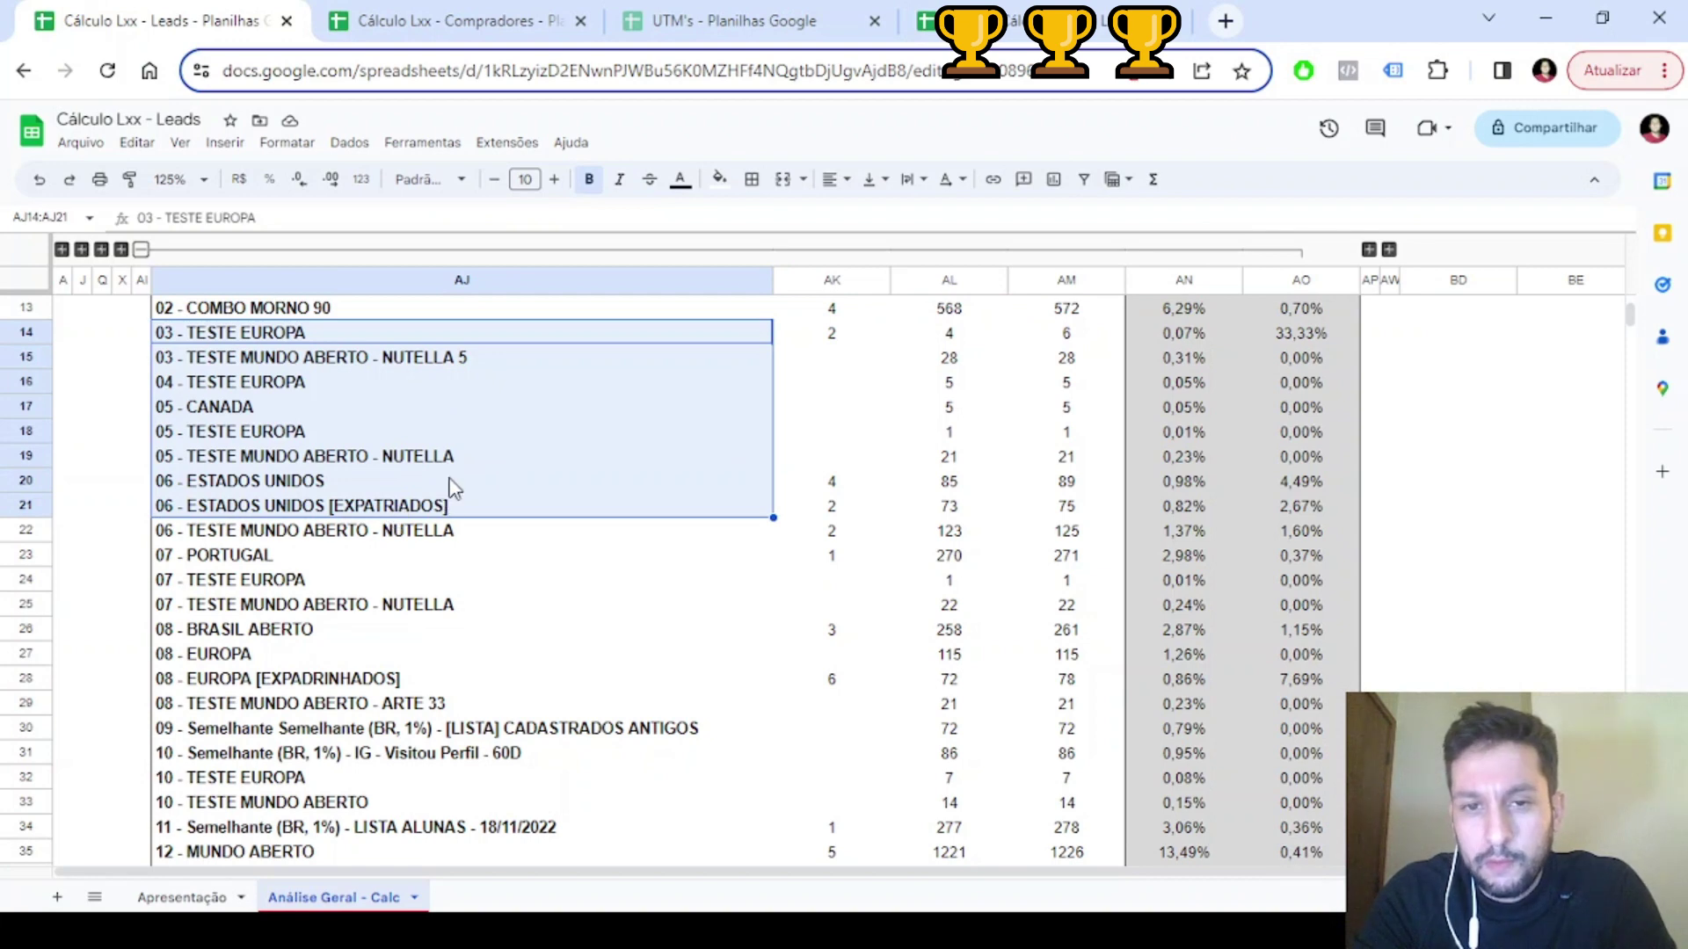
left_click(357, 341)
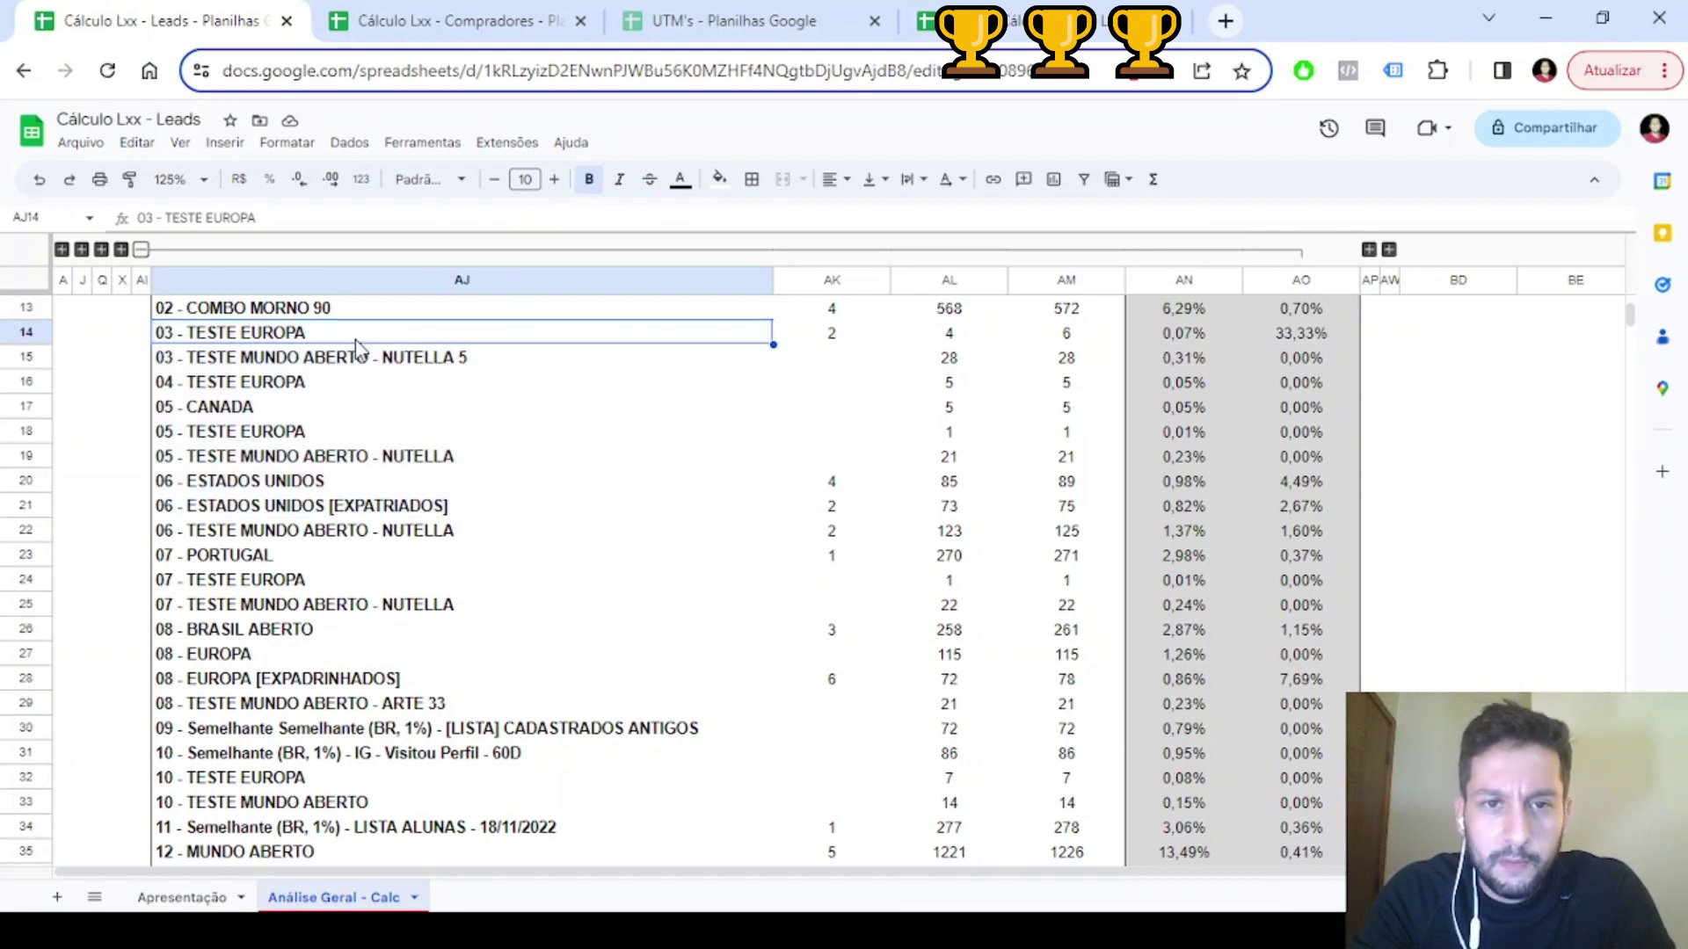
Expand the UTM Content column group while keeping the Compradores por meio de captação group expanded
left_click(140, 250)
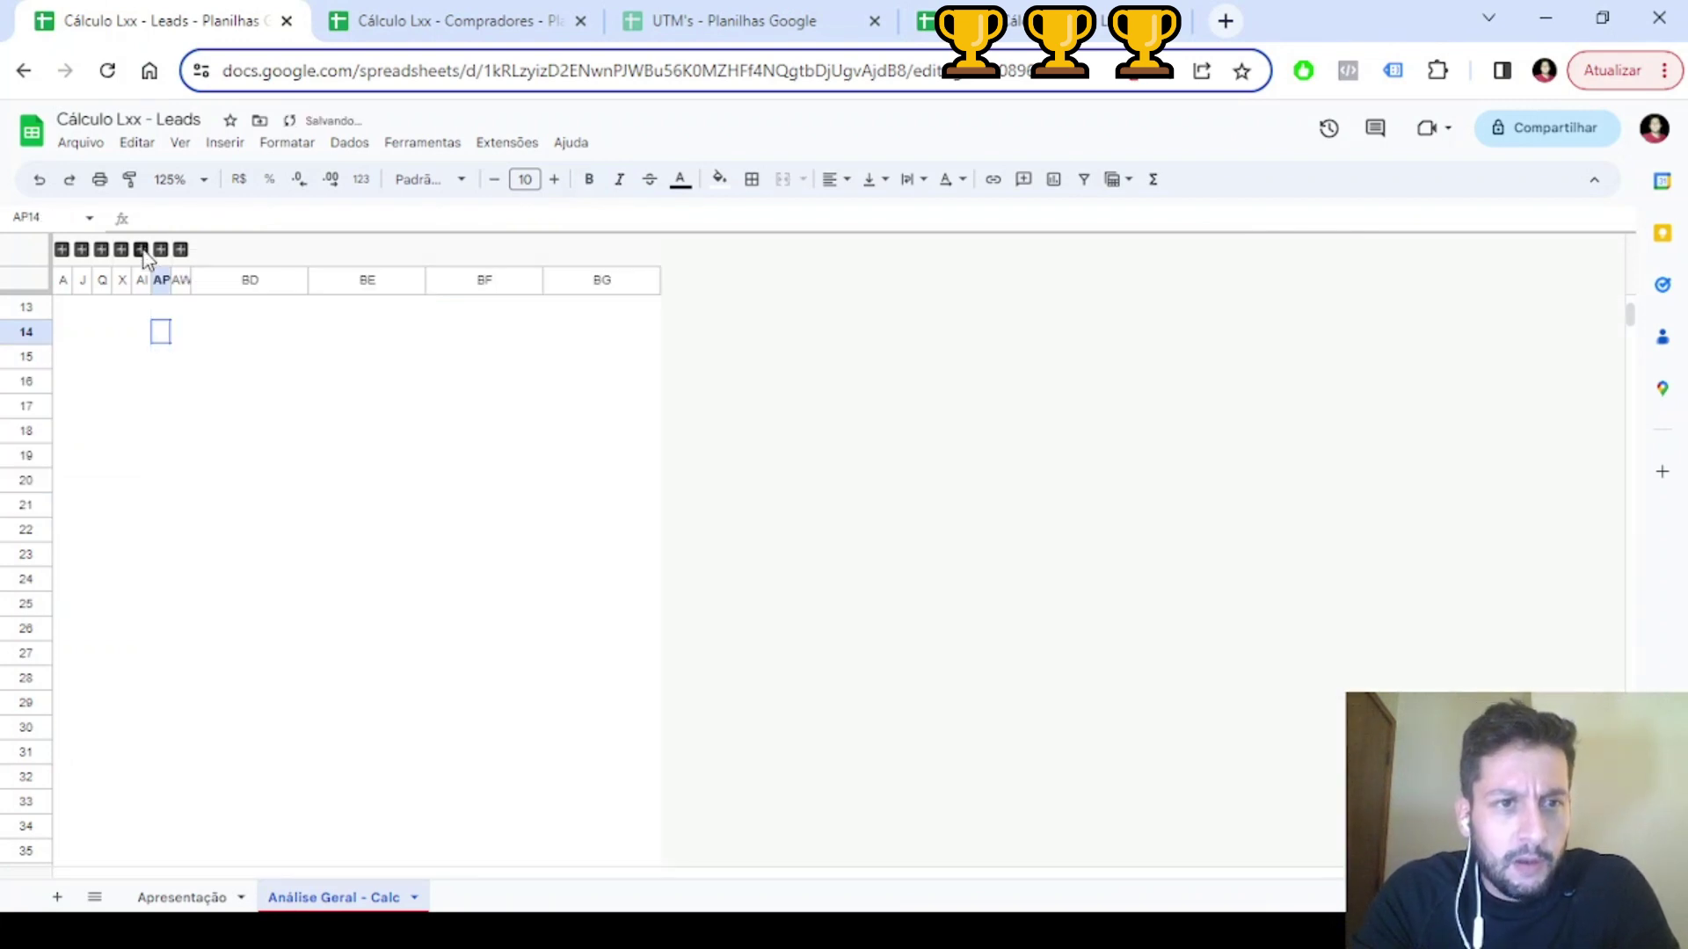
left_click(160, 250)
left_click(140, 250)
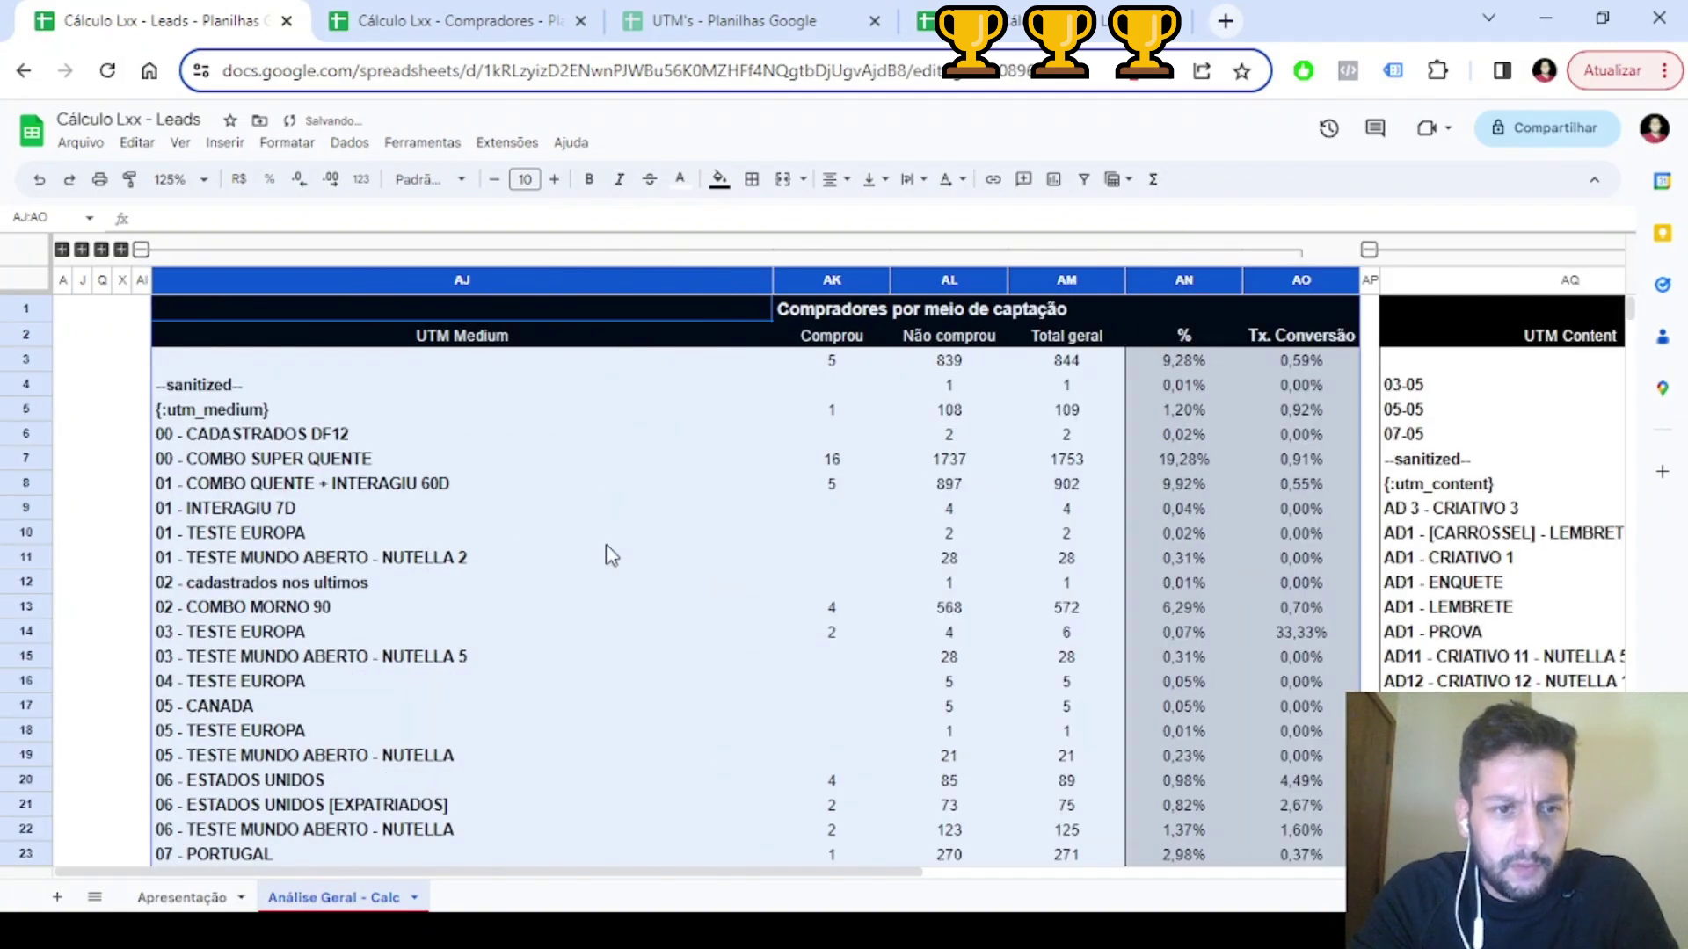
Highlight the bio, email and other organic labels at the end of UTM Medium, and check the number of manychat buyers
scroll(615, 552, "down", 8)
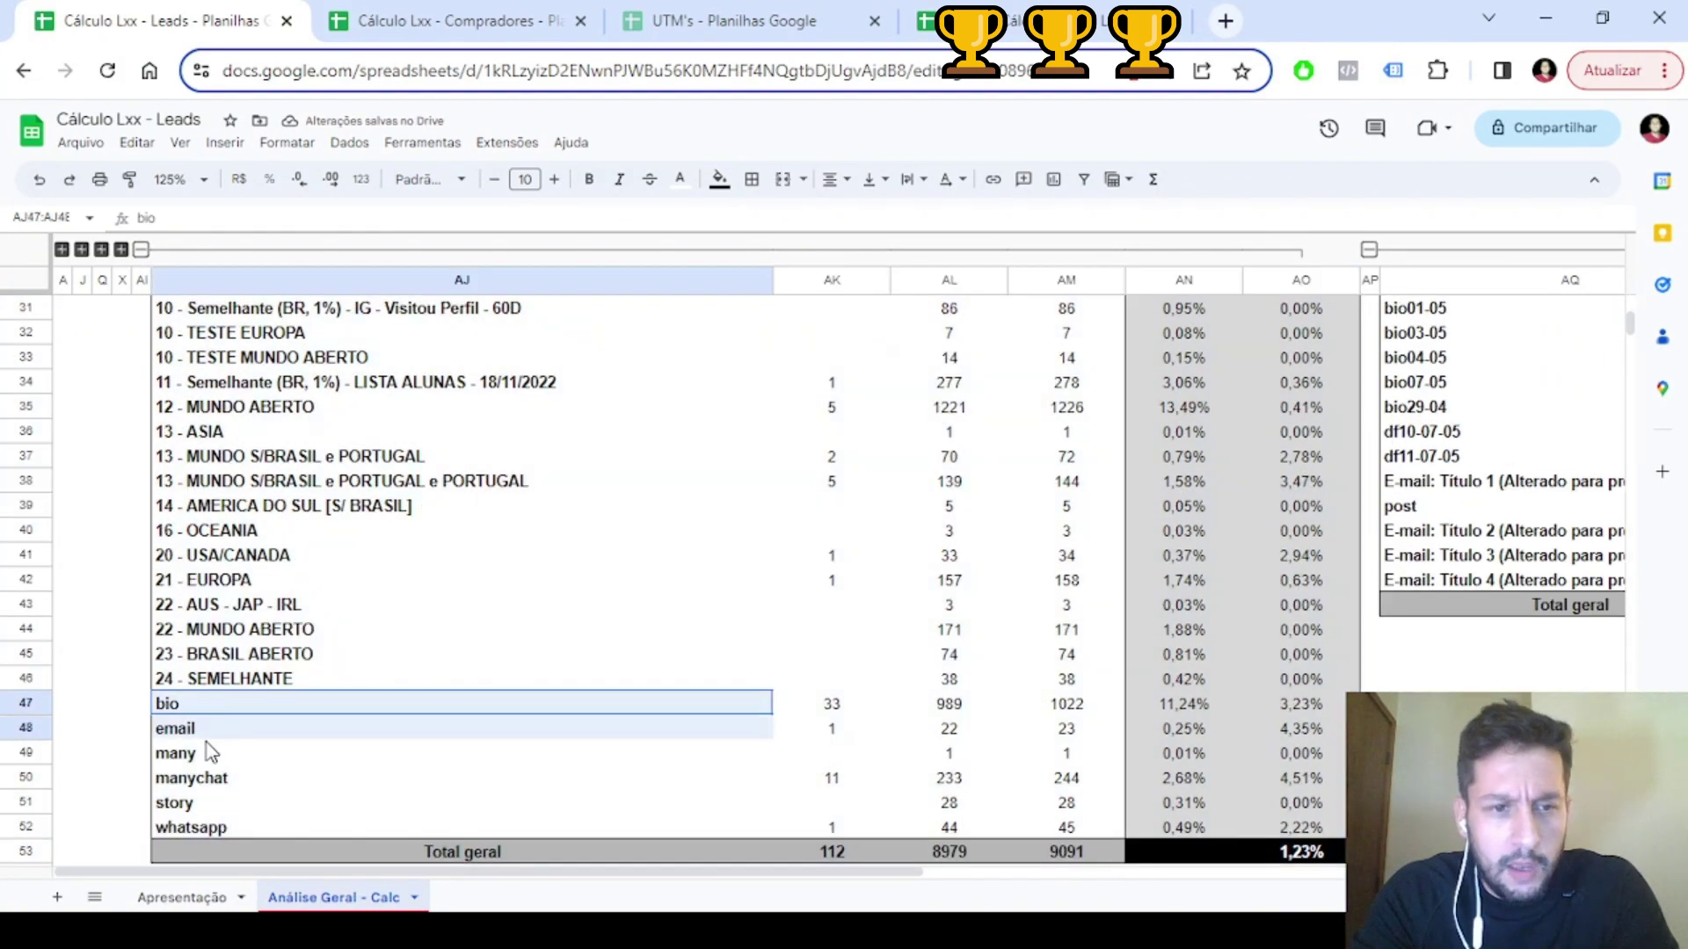
left_click(198, 730)
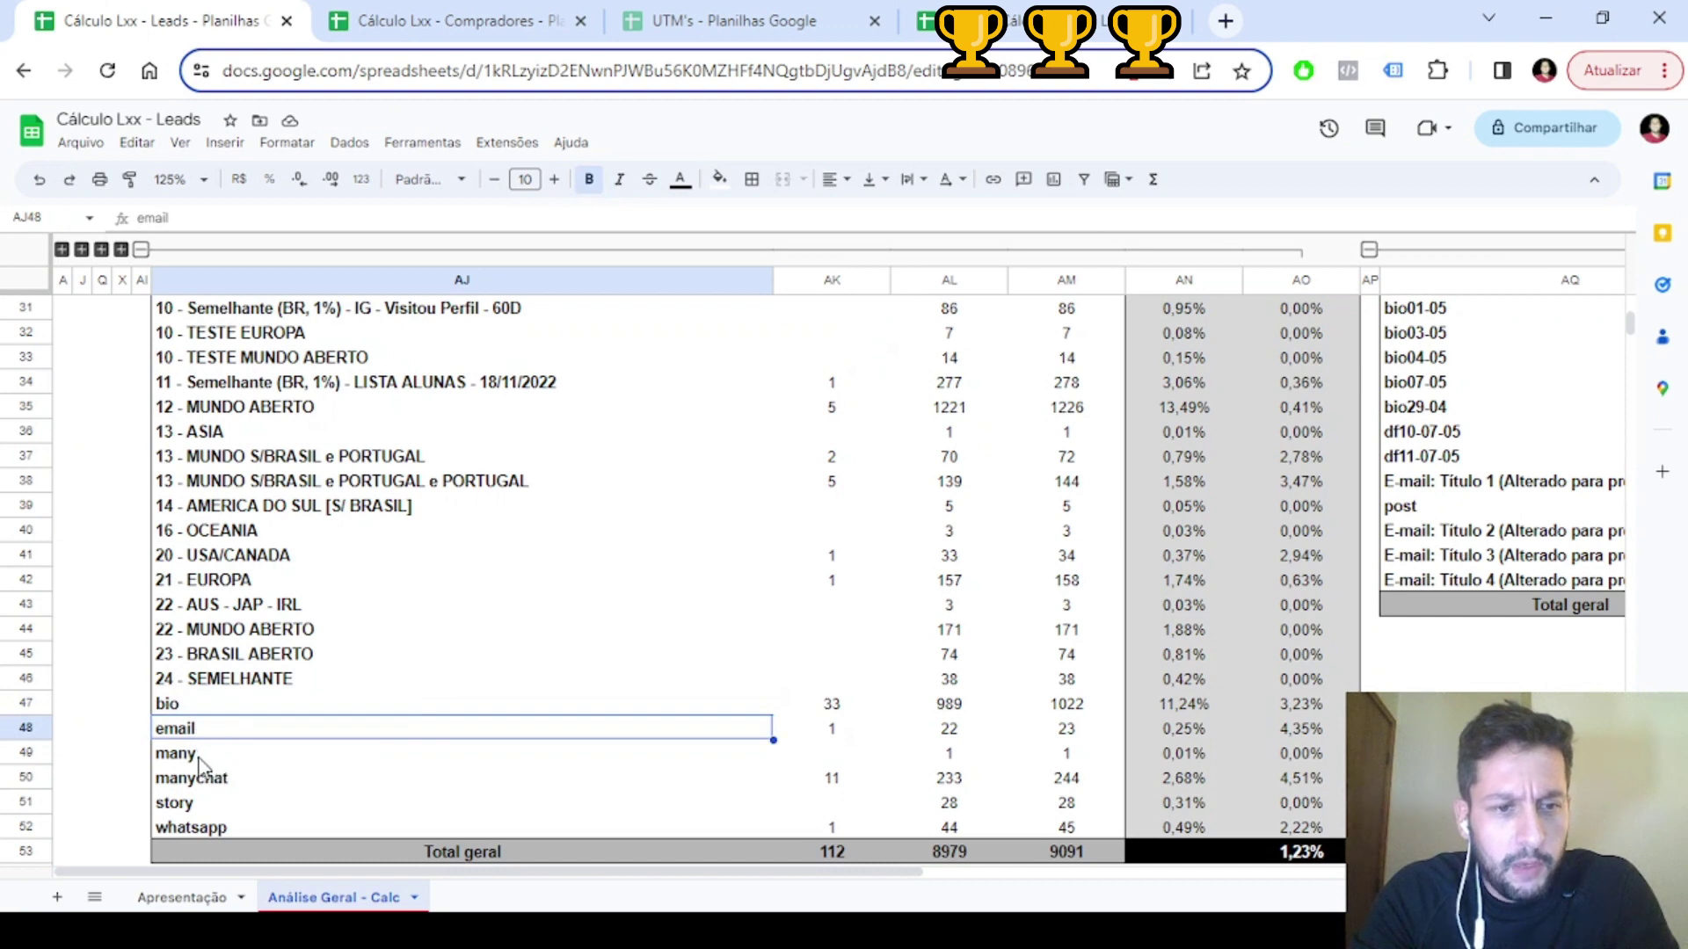
left_click_drag(201, 766, 204, 827)
left_click(255, 782)
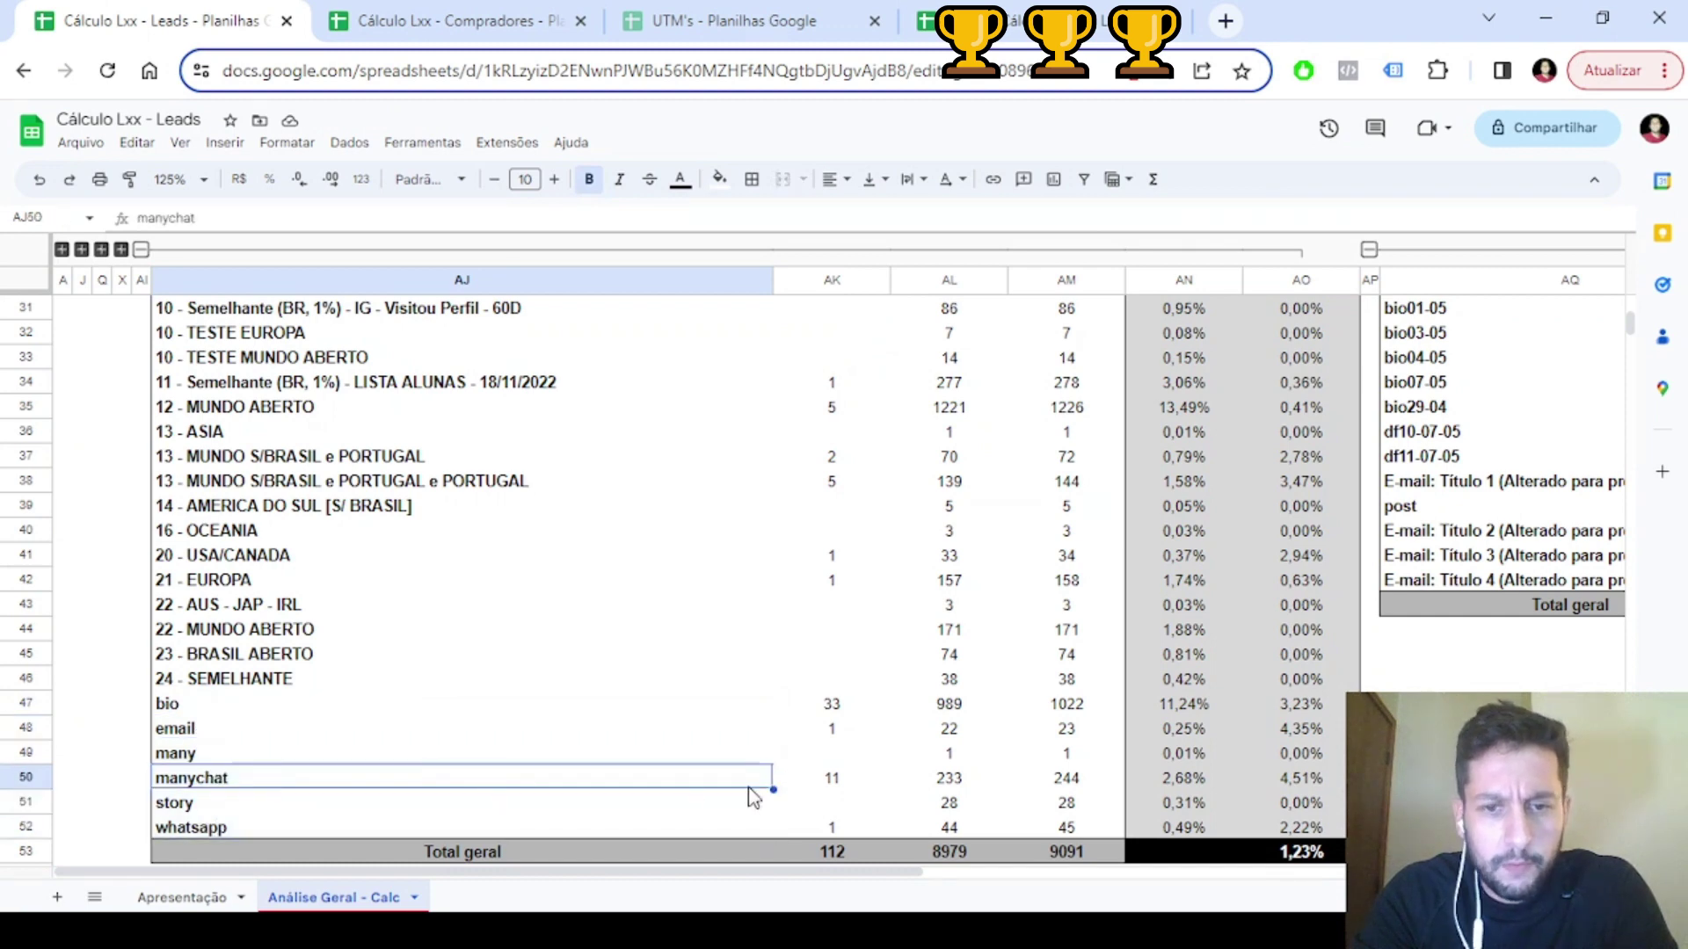
left_click(858, 788)
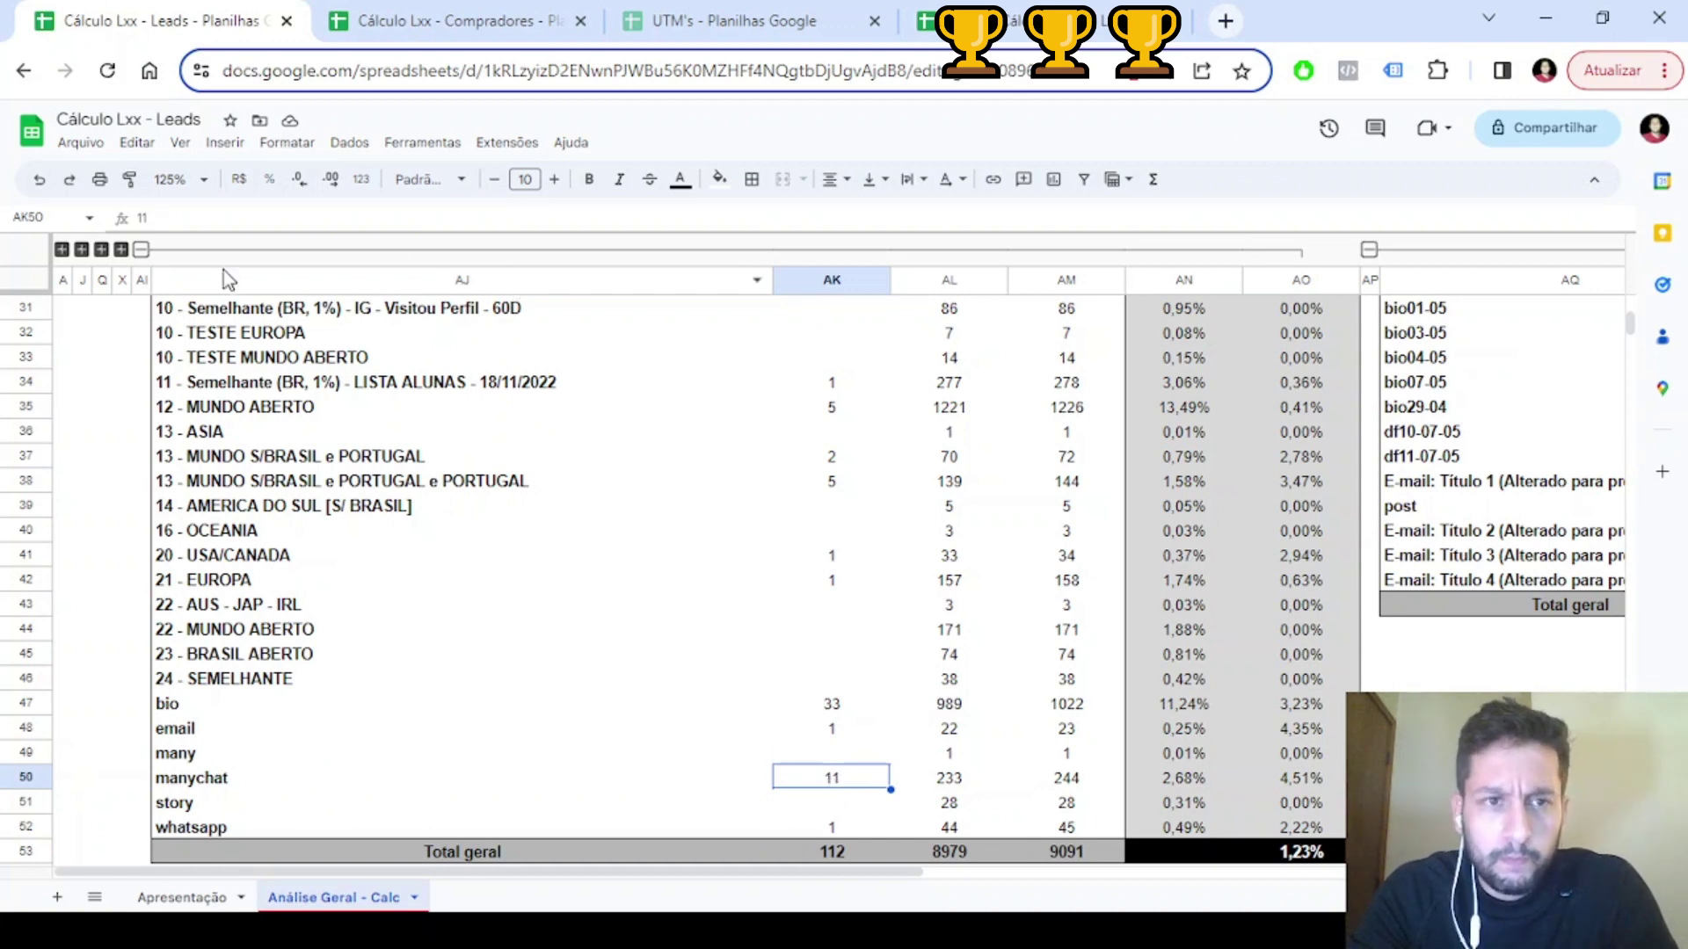
Collapse the UTM Medium column group and examine the buyers and lead total of AD 3 - CRIATIVO 3 under UTM Content
left_click(140, 248)
scroll(606, 563, "up", 9)
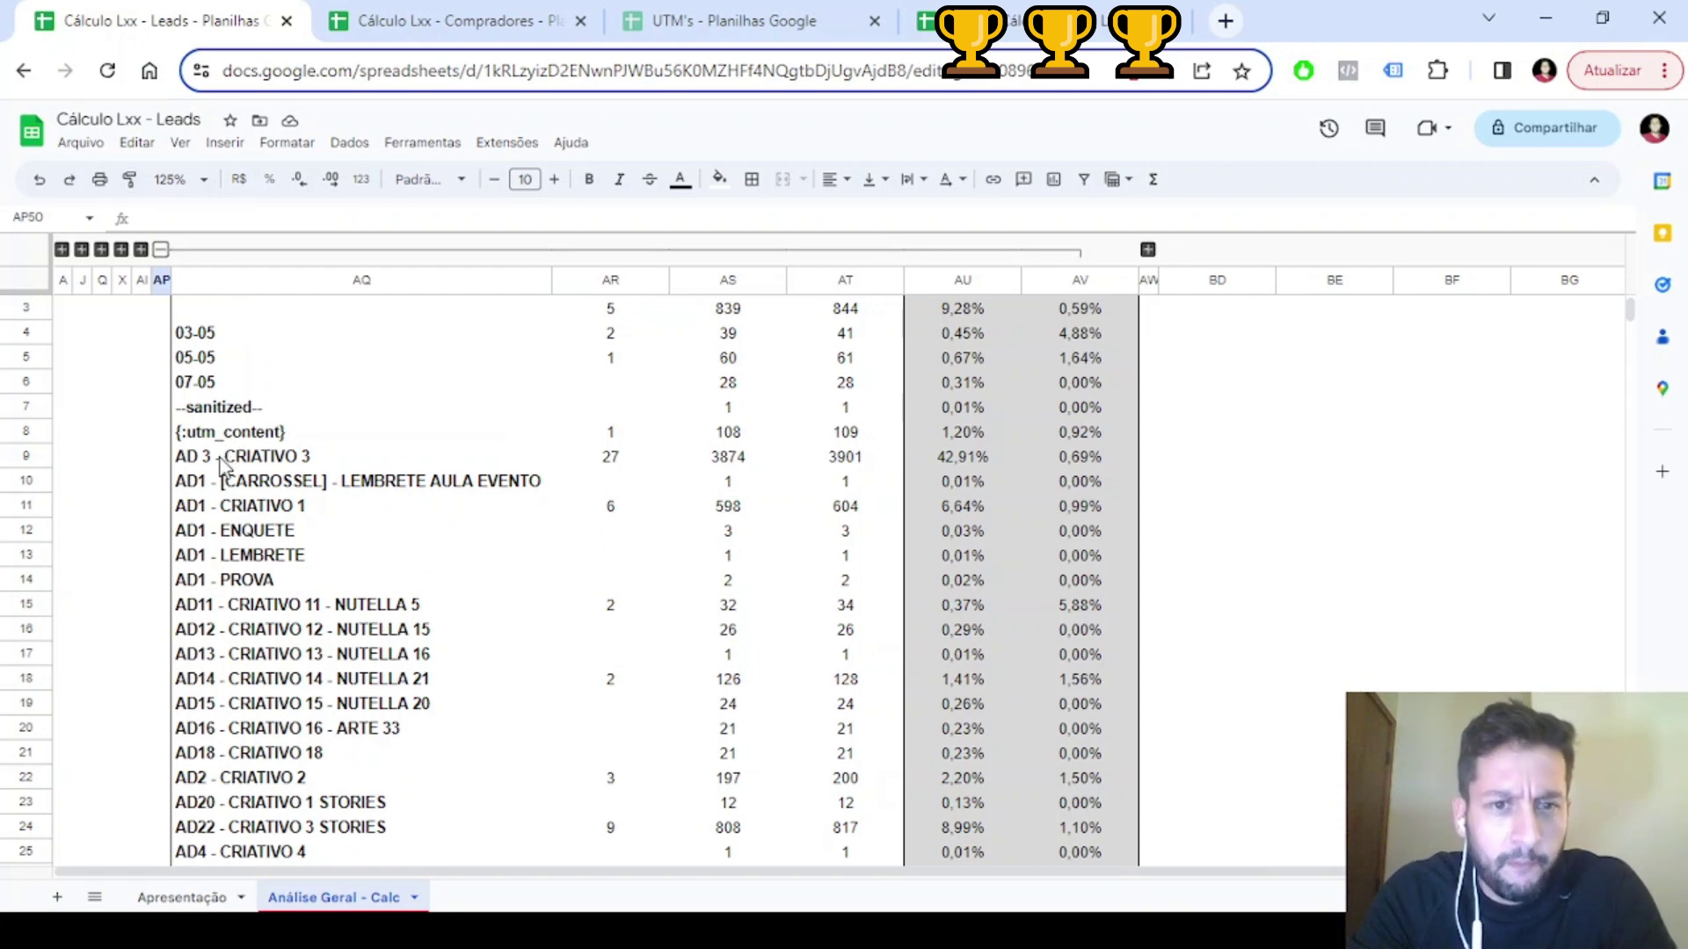
left_click(222, 454)
left_click_drag(734, 504, 880, 627)
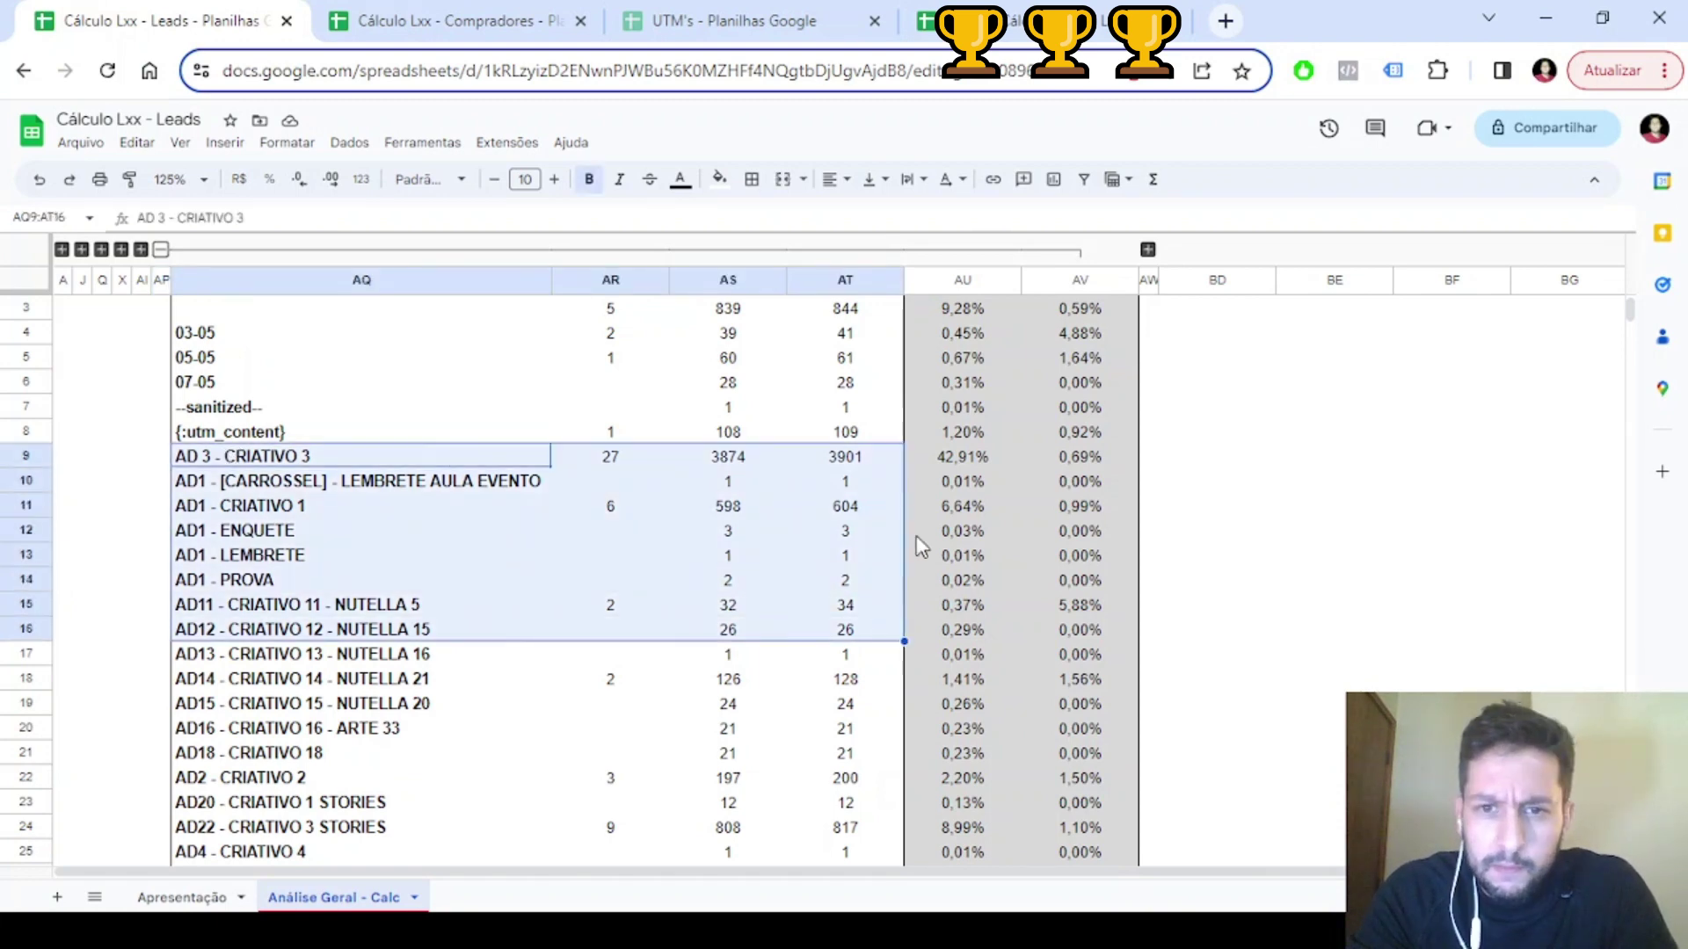
left_click(831, 463)
left_click(615, 459)
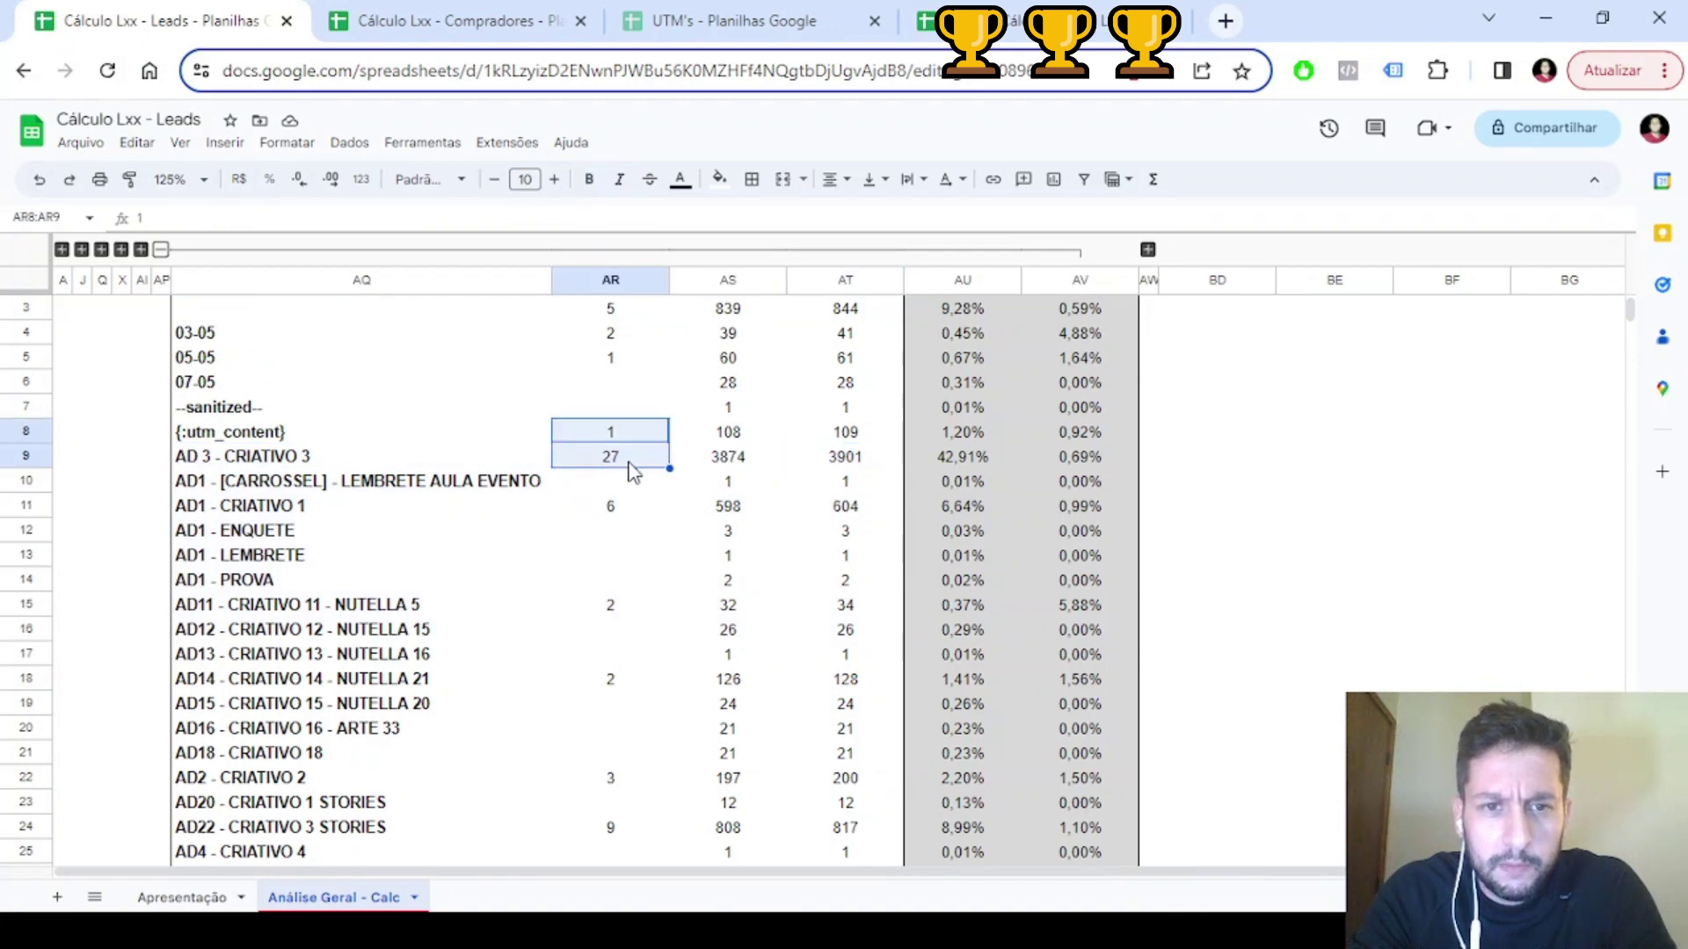
left_click(302, 466)
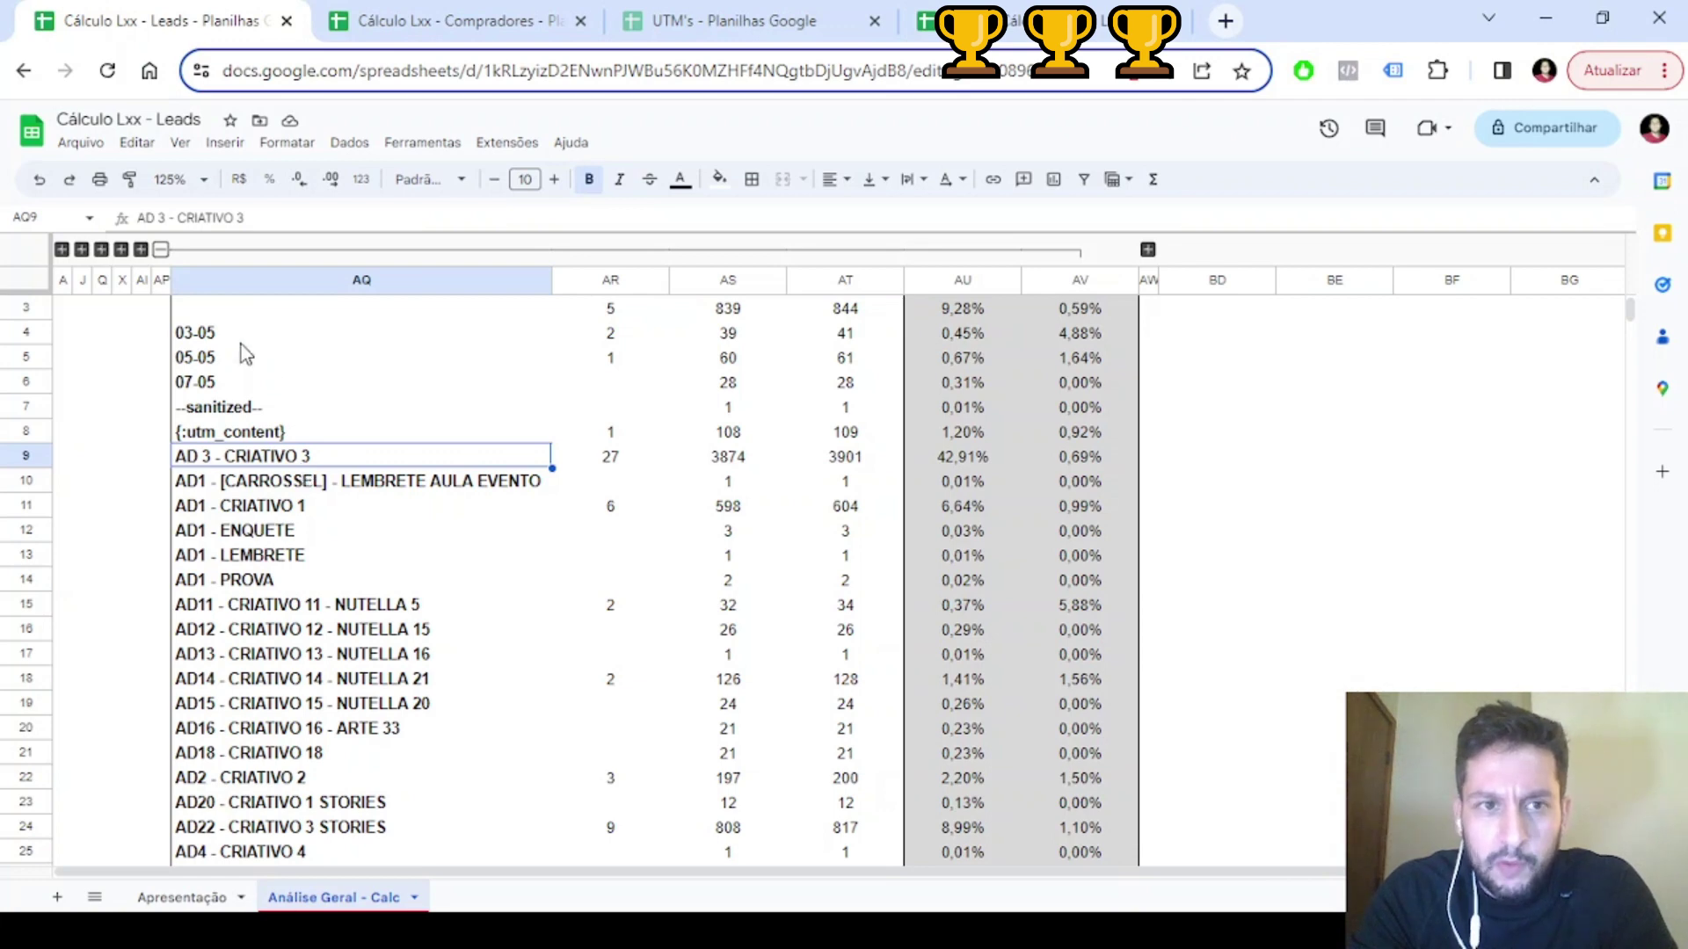
Replace the UTM Content view with the Compradores por termo de captação group and review the {:utm_term} row through its Total geral
left_click(160, 249)
left_click(180, 250)
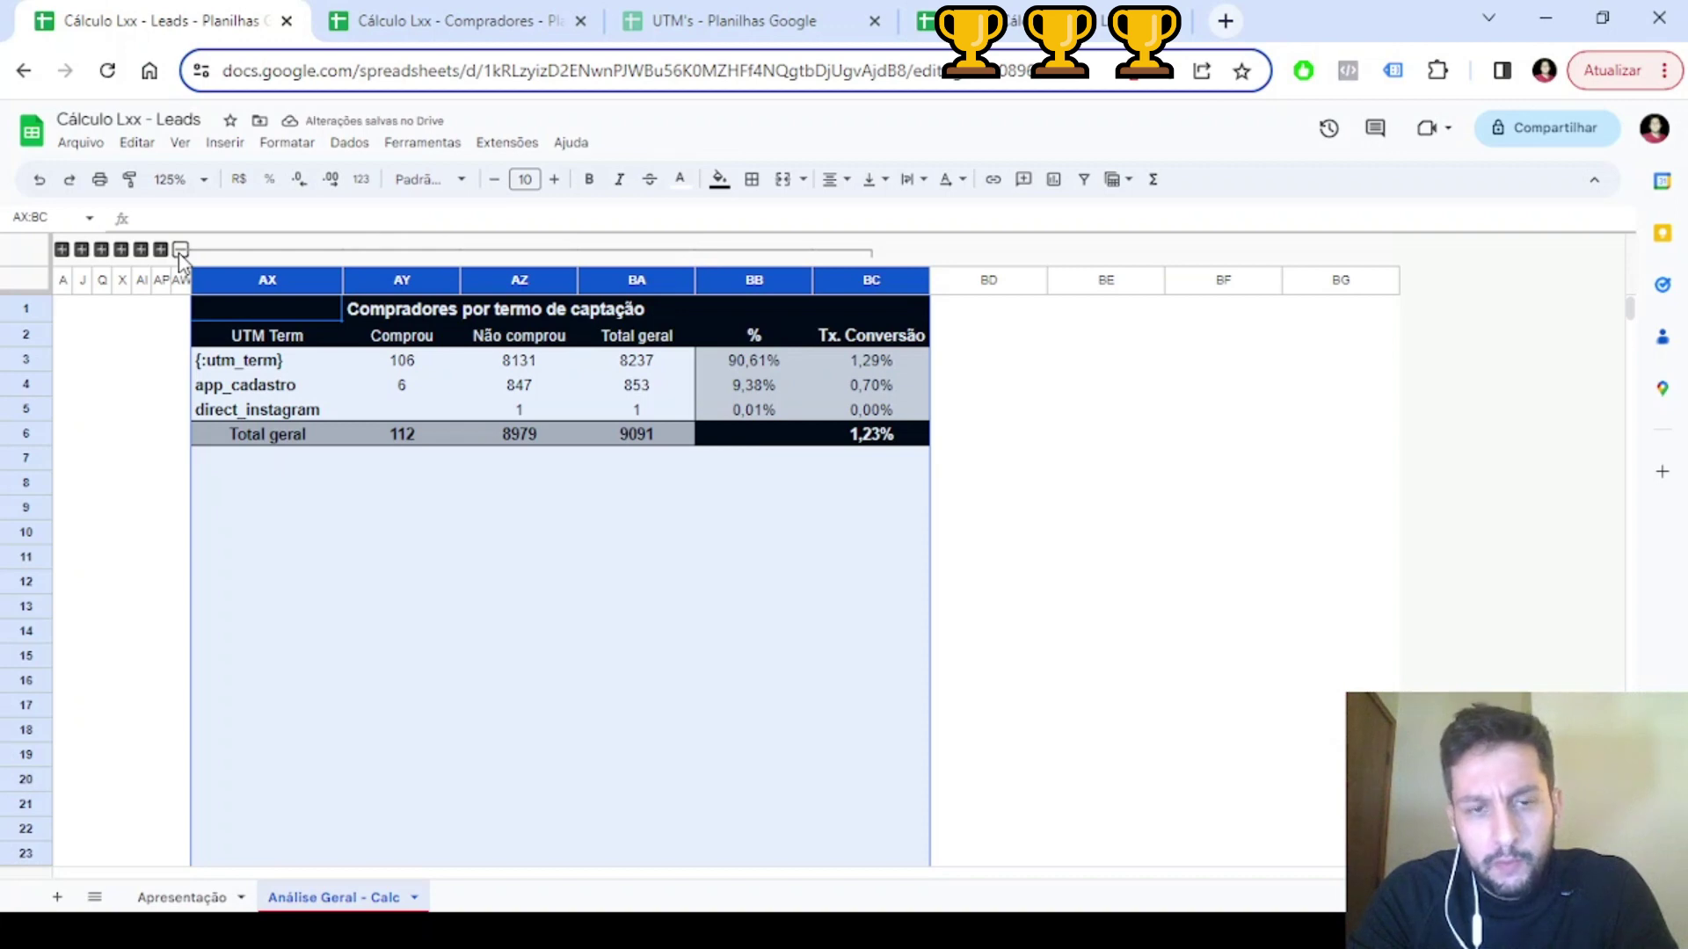
left_click(398, 360)
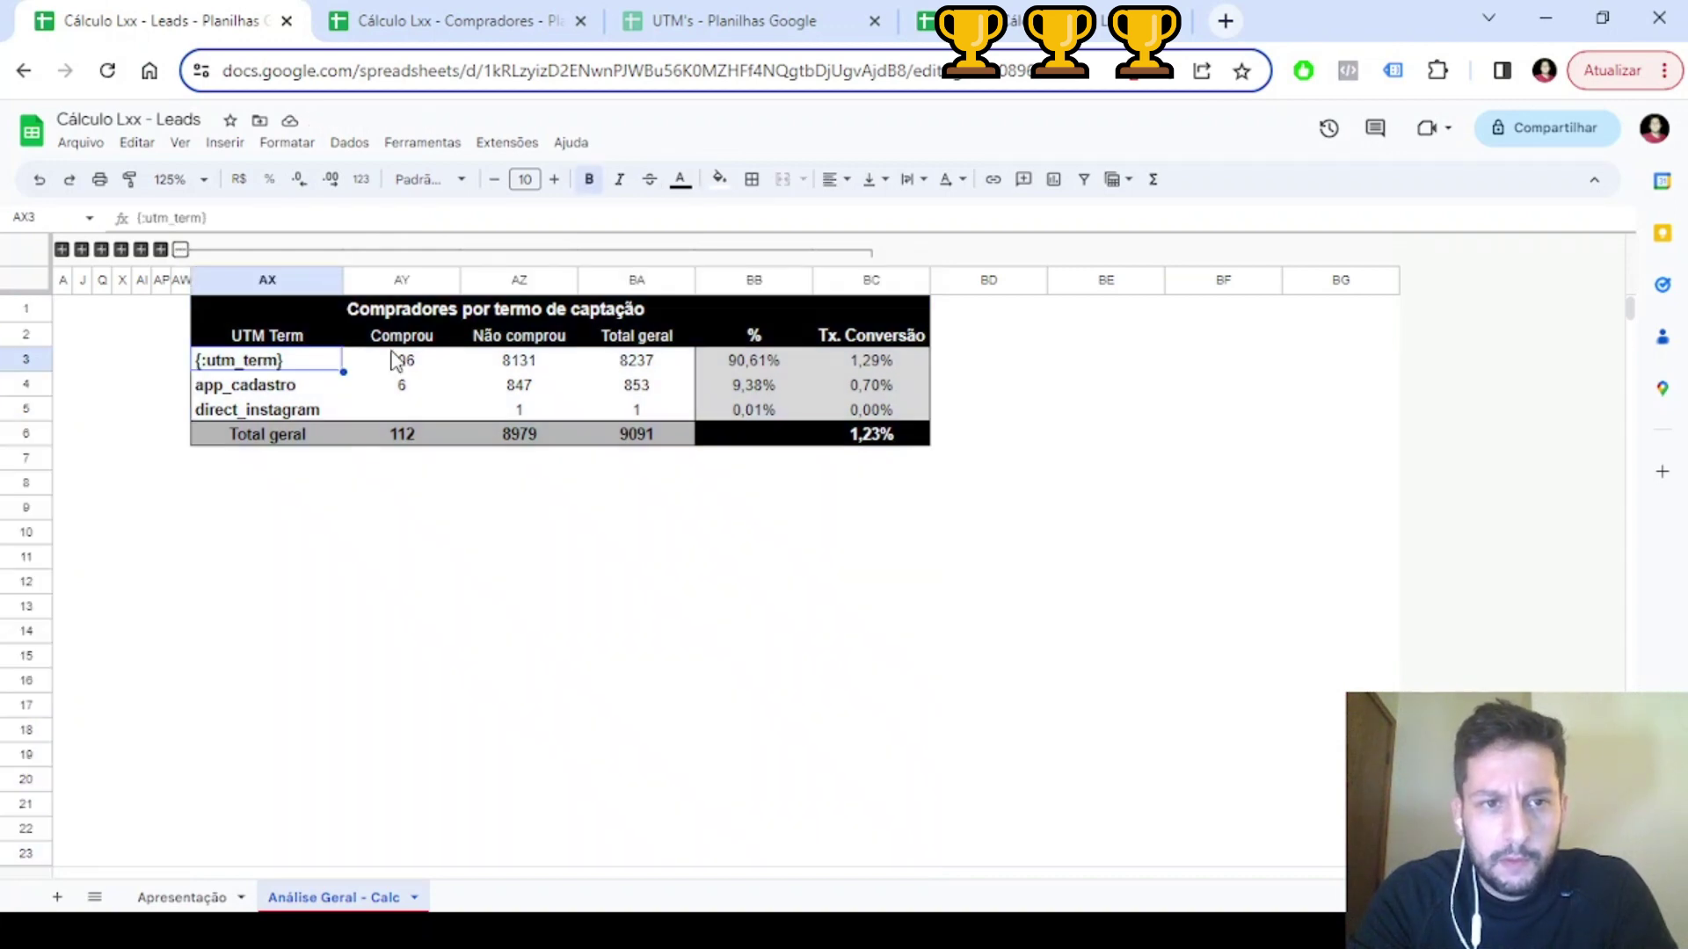
left_click(529, 368)
left_click(640, 381)
left_click(646, 365)
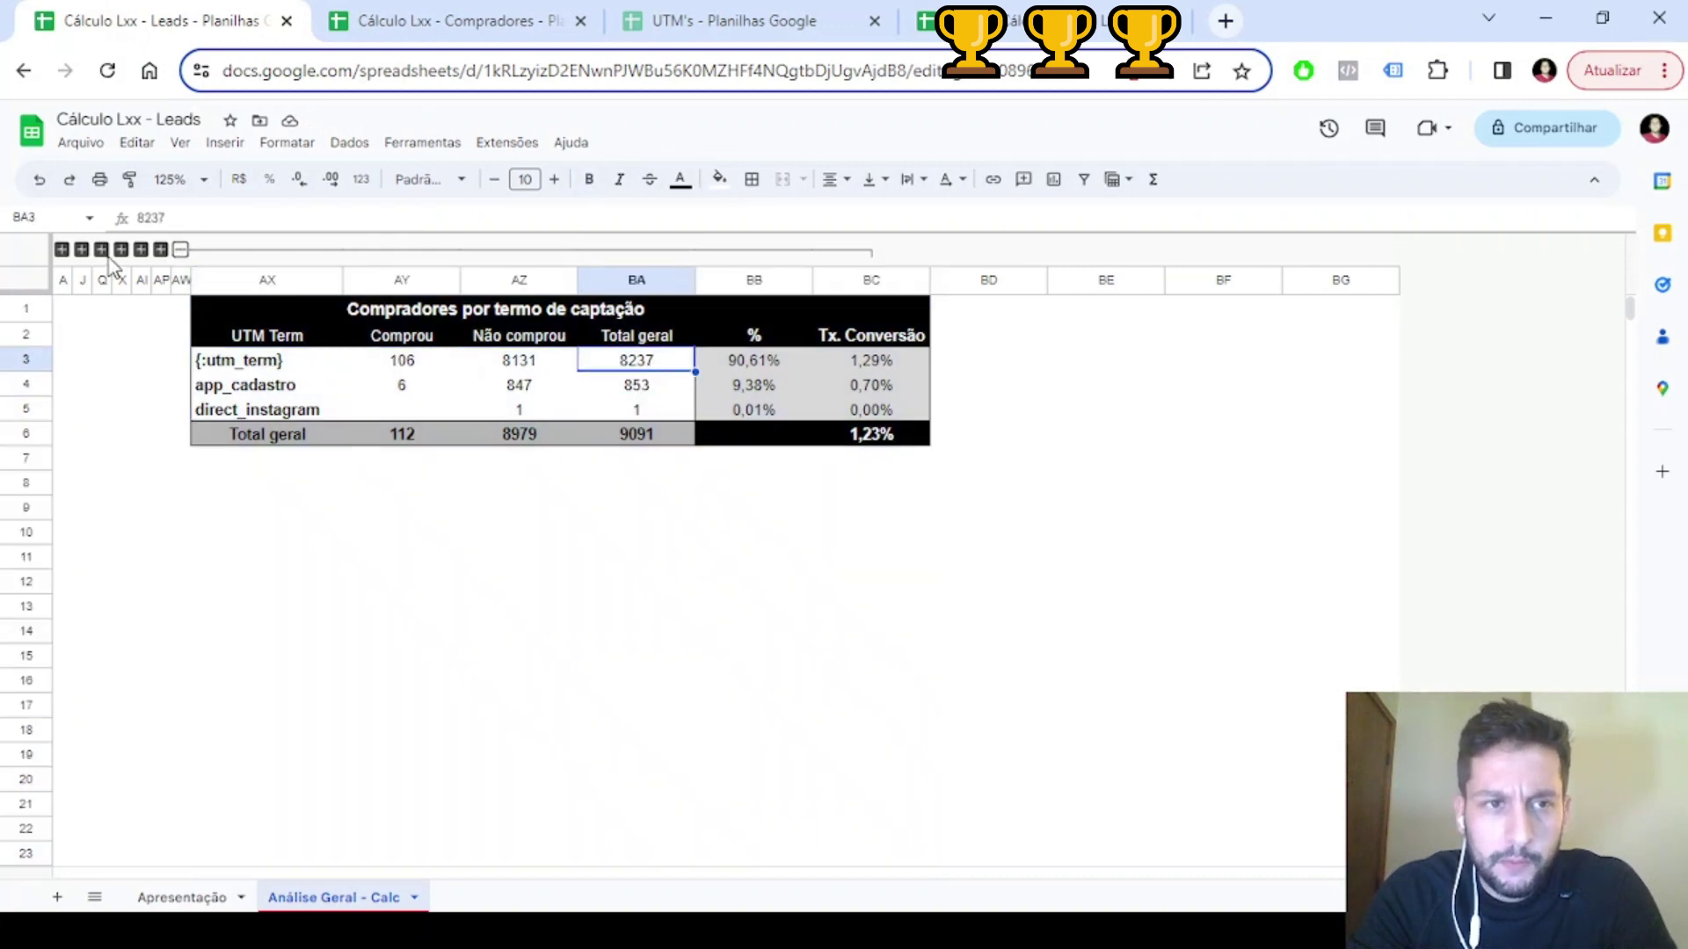
Collapse the Compradores por termo de captação group and switch to the Visão Geral - Calc sheet of the Cálculo Lxx - Compradores spreadsheet
left_click(181, 249)
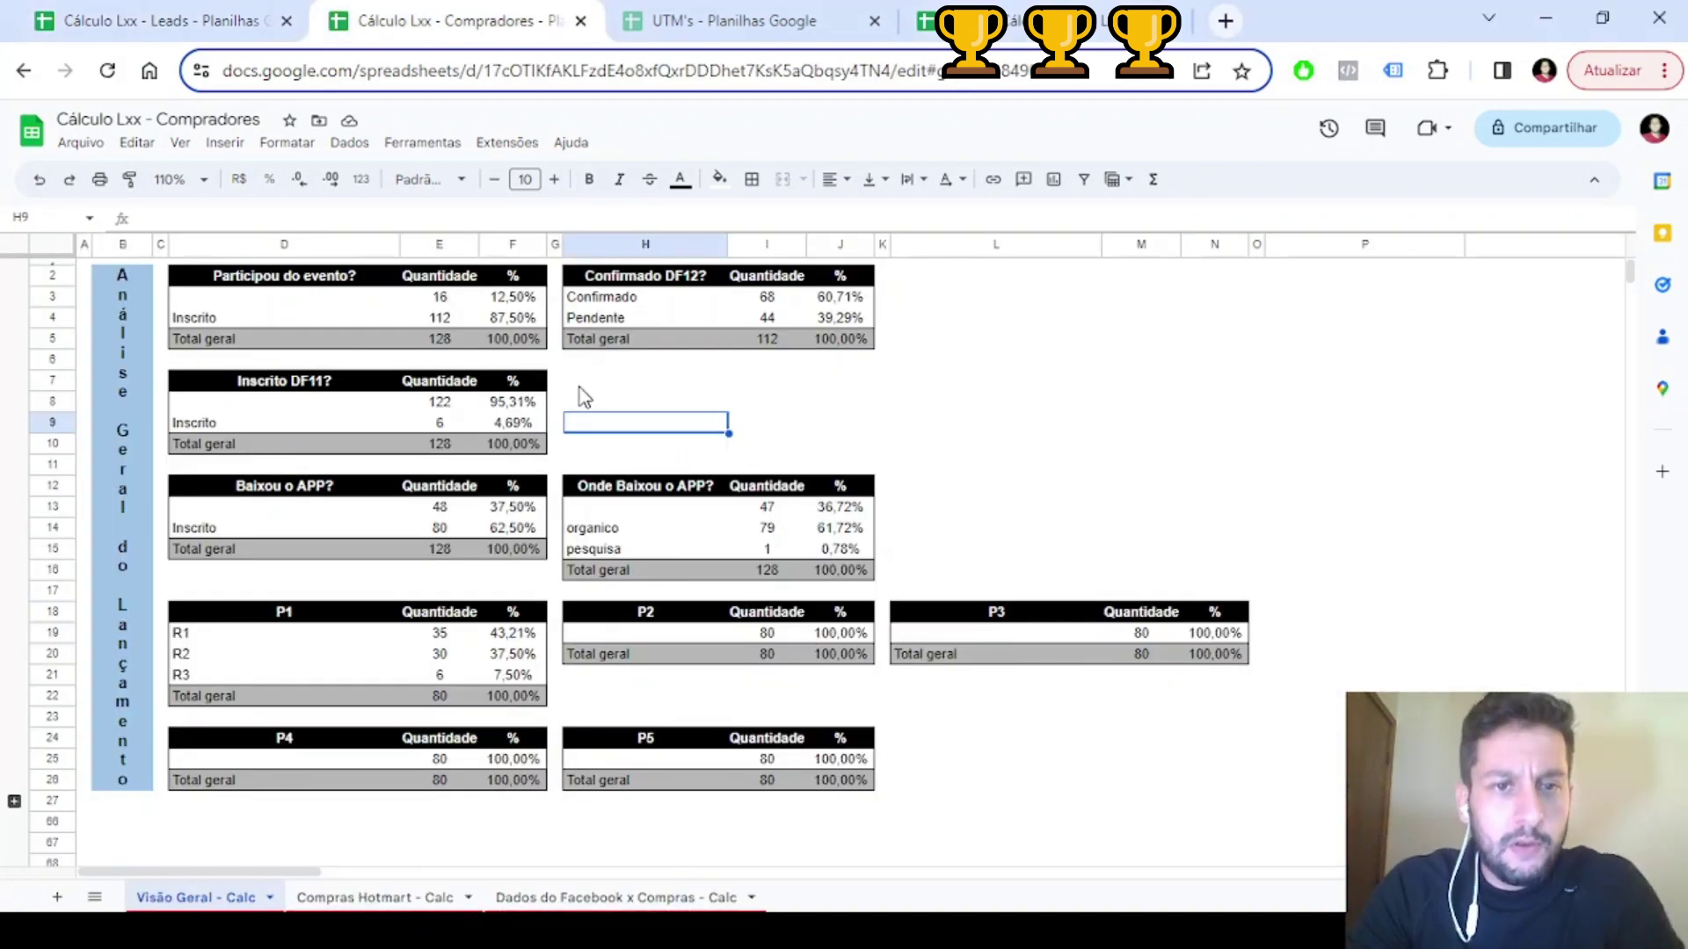
left_click(594, 385)
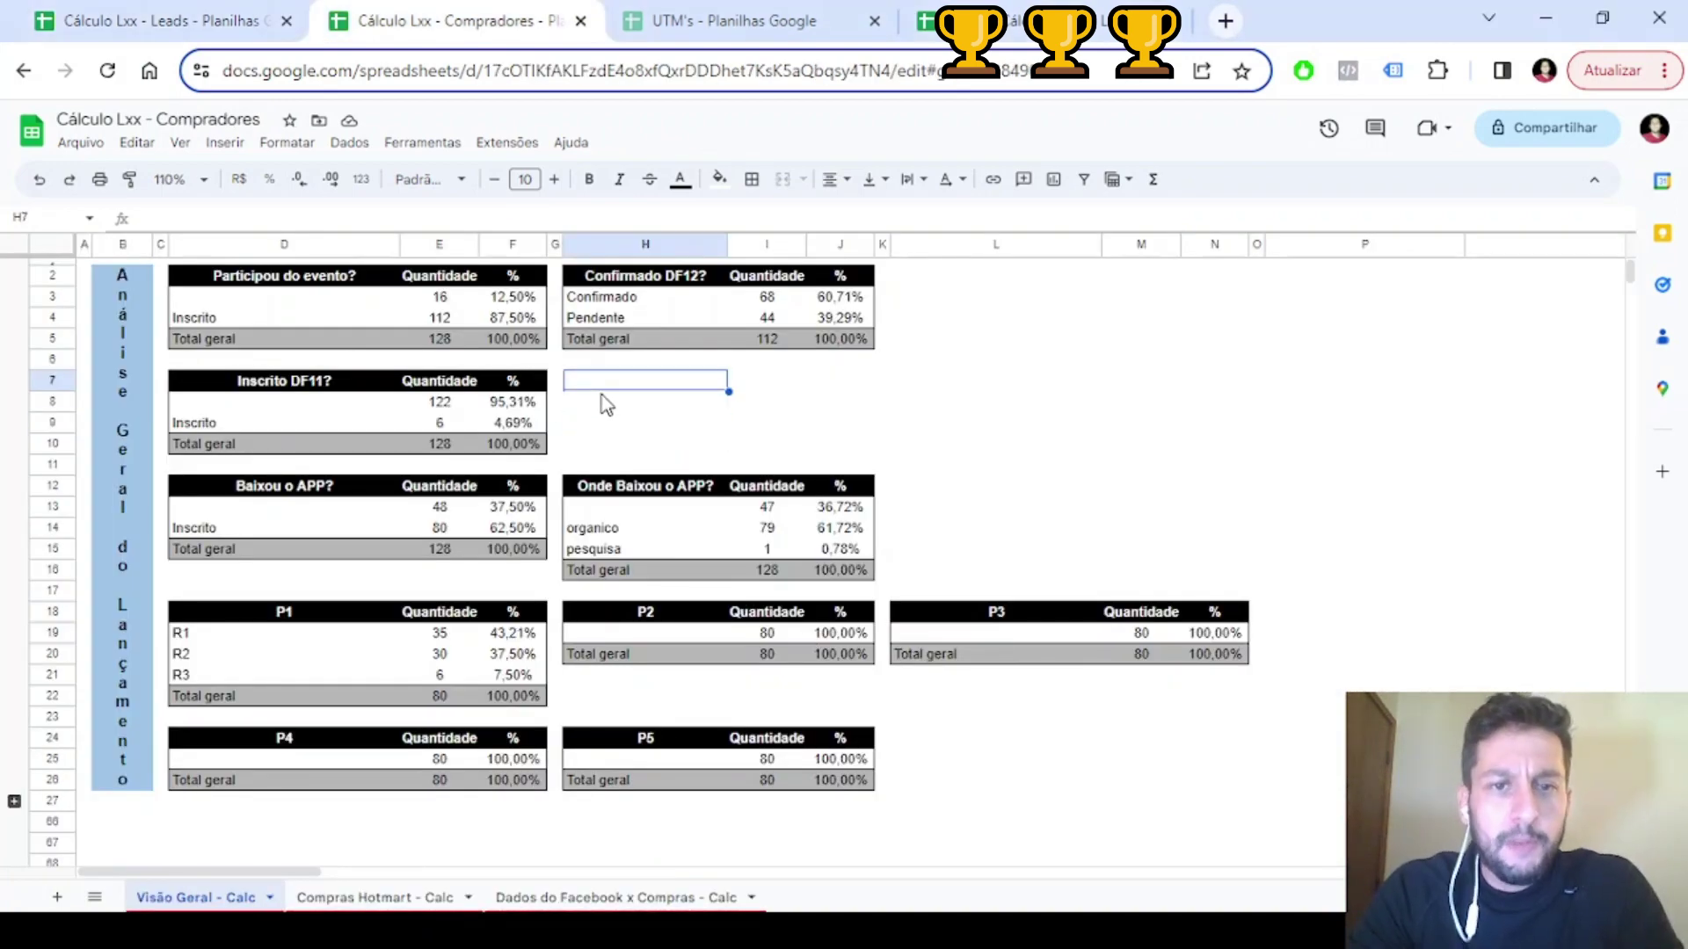
Examine the "Participou do evento?" table in the Compradores spreadsheet, including its total and the Inscrito quantity
left_click(303, 33)
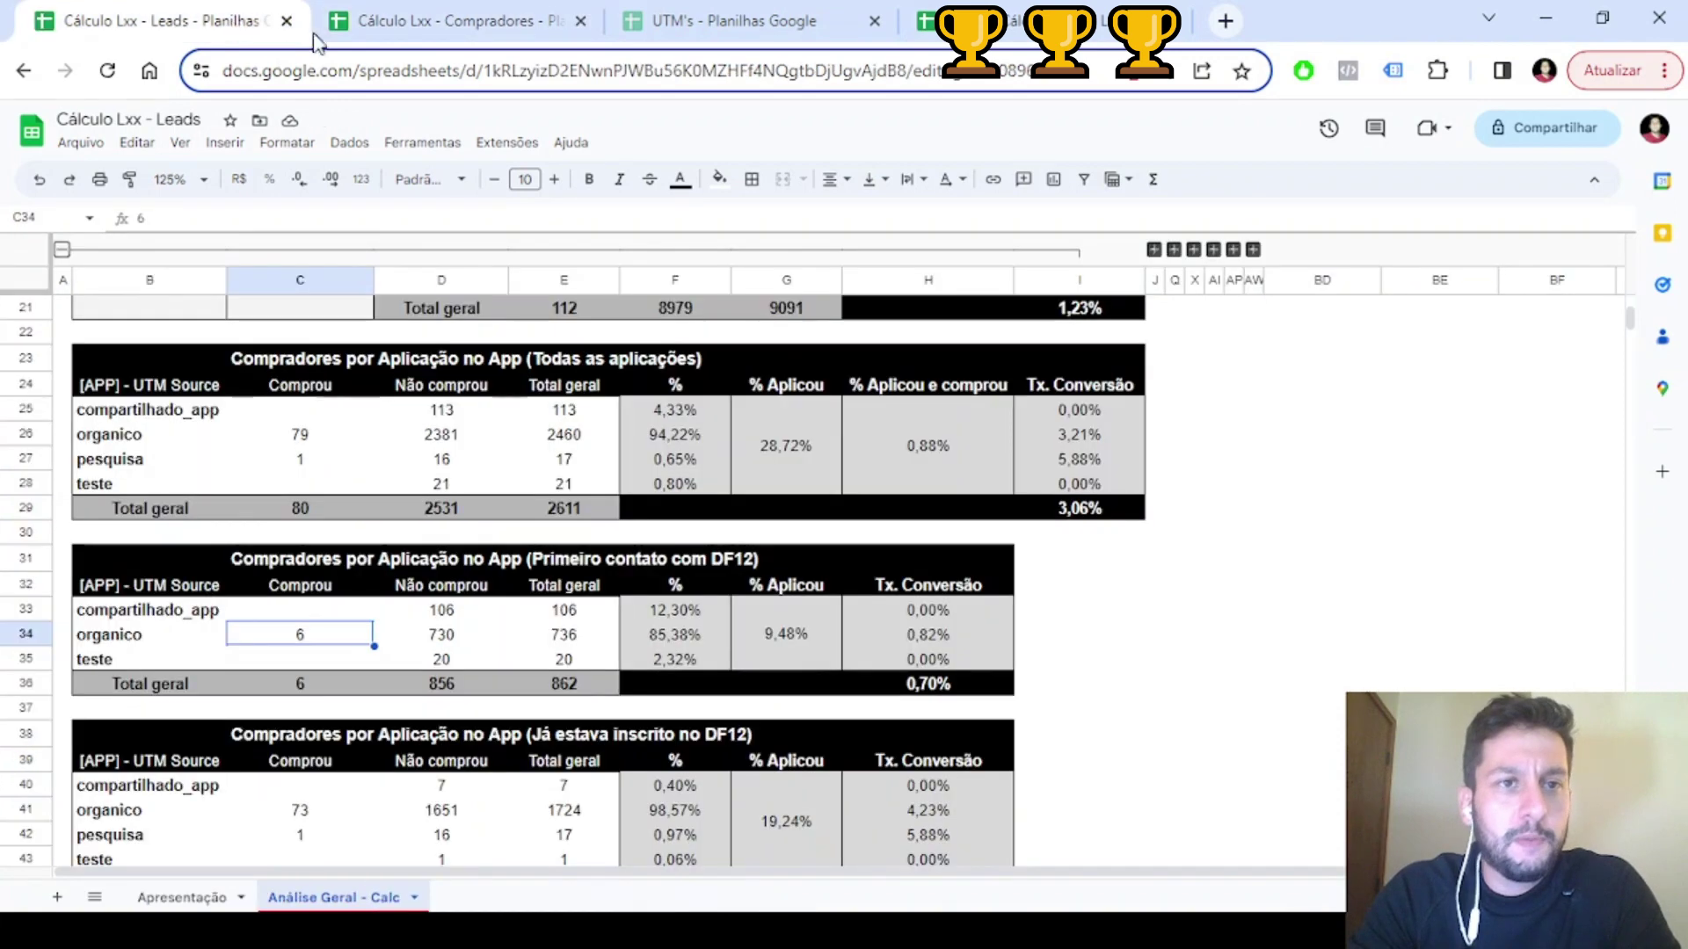
left_click(316, 33)
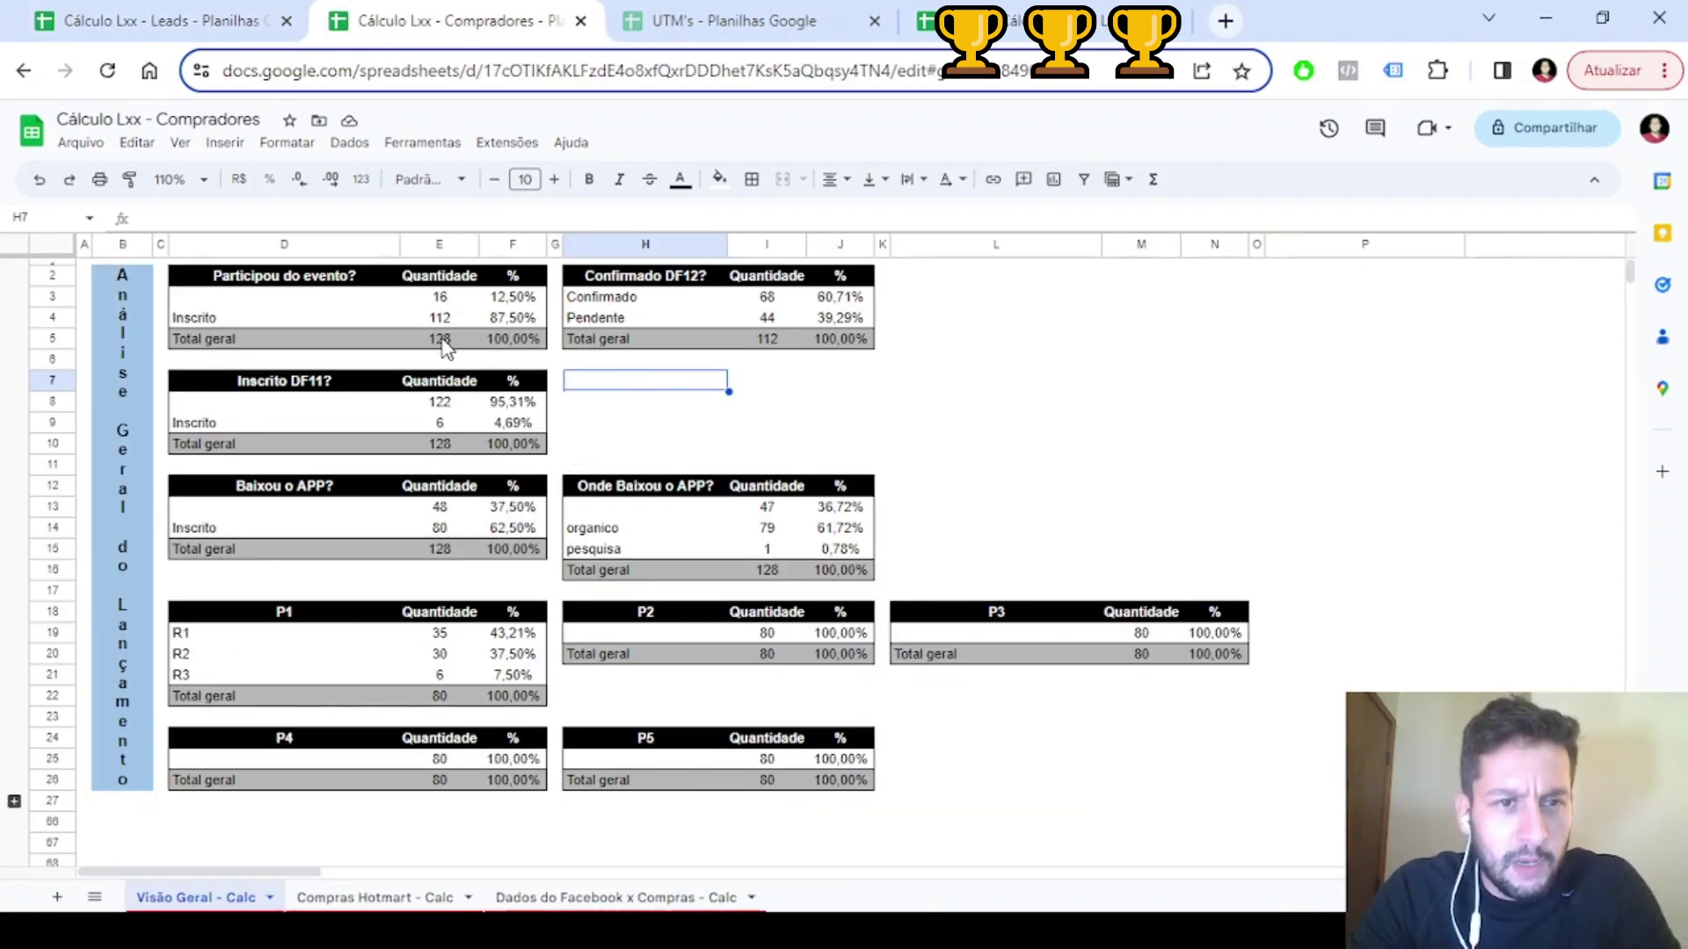
left_click(445, 342)
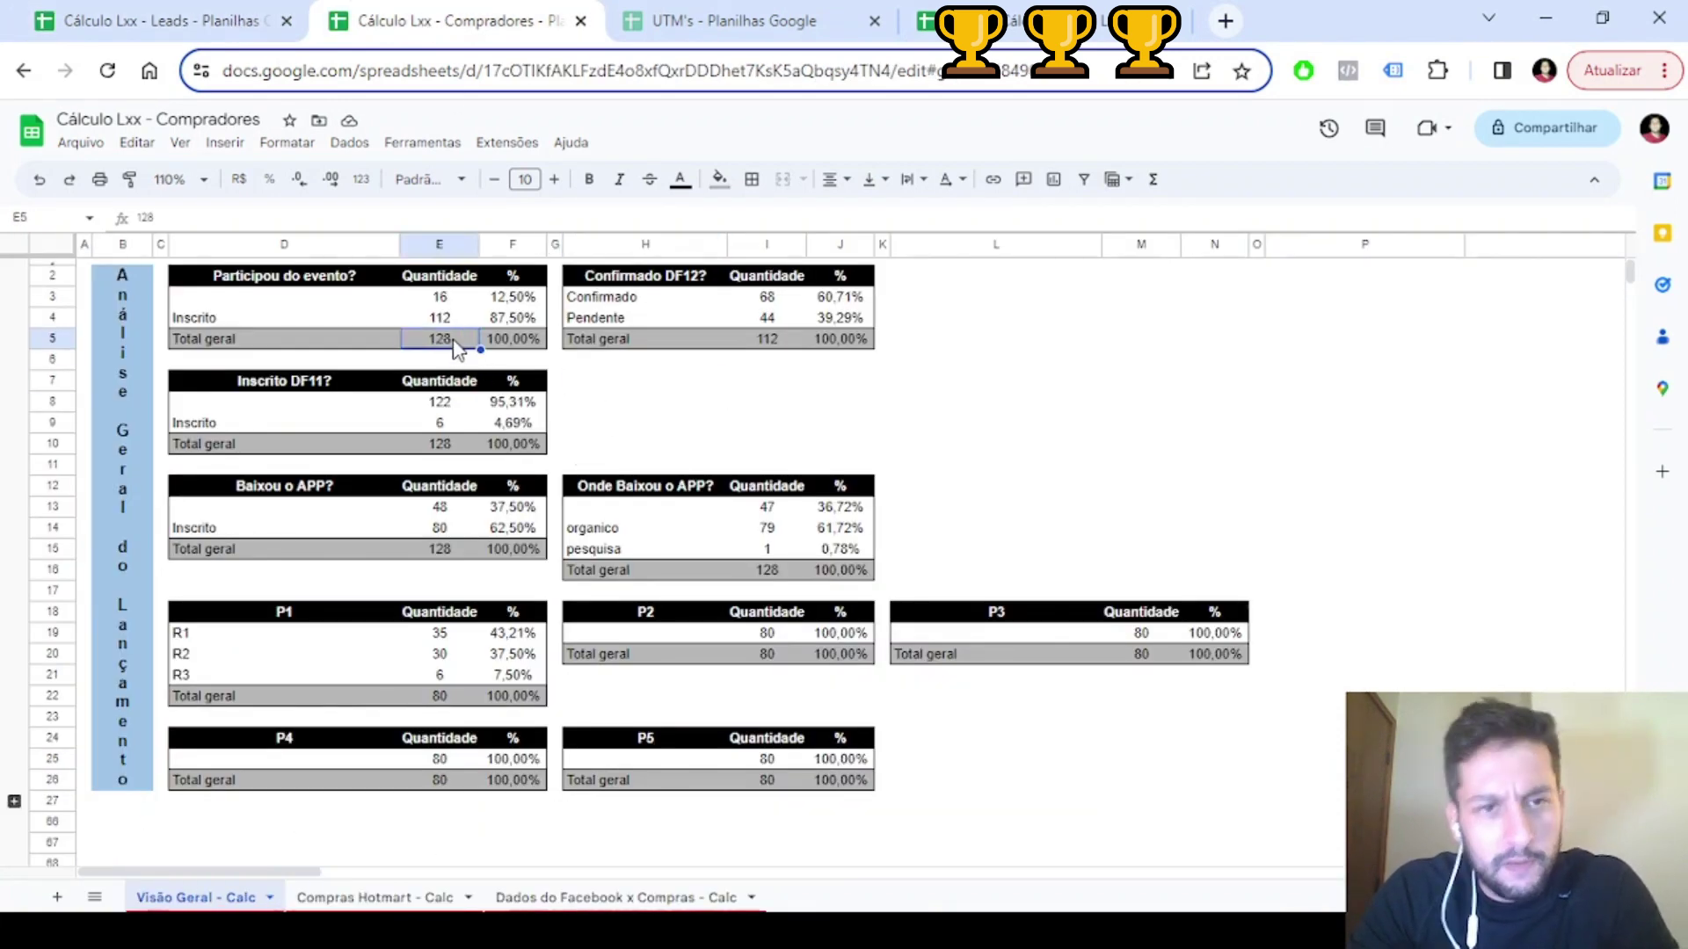
left_click_drag(263, 276, 536, 352)
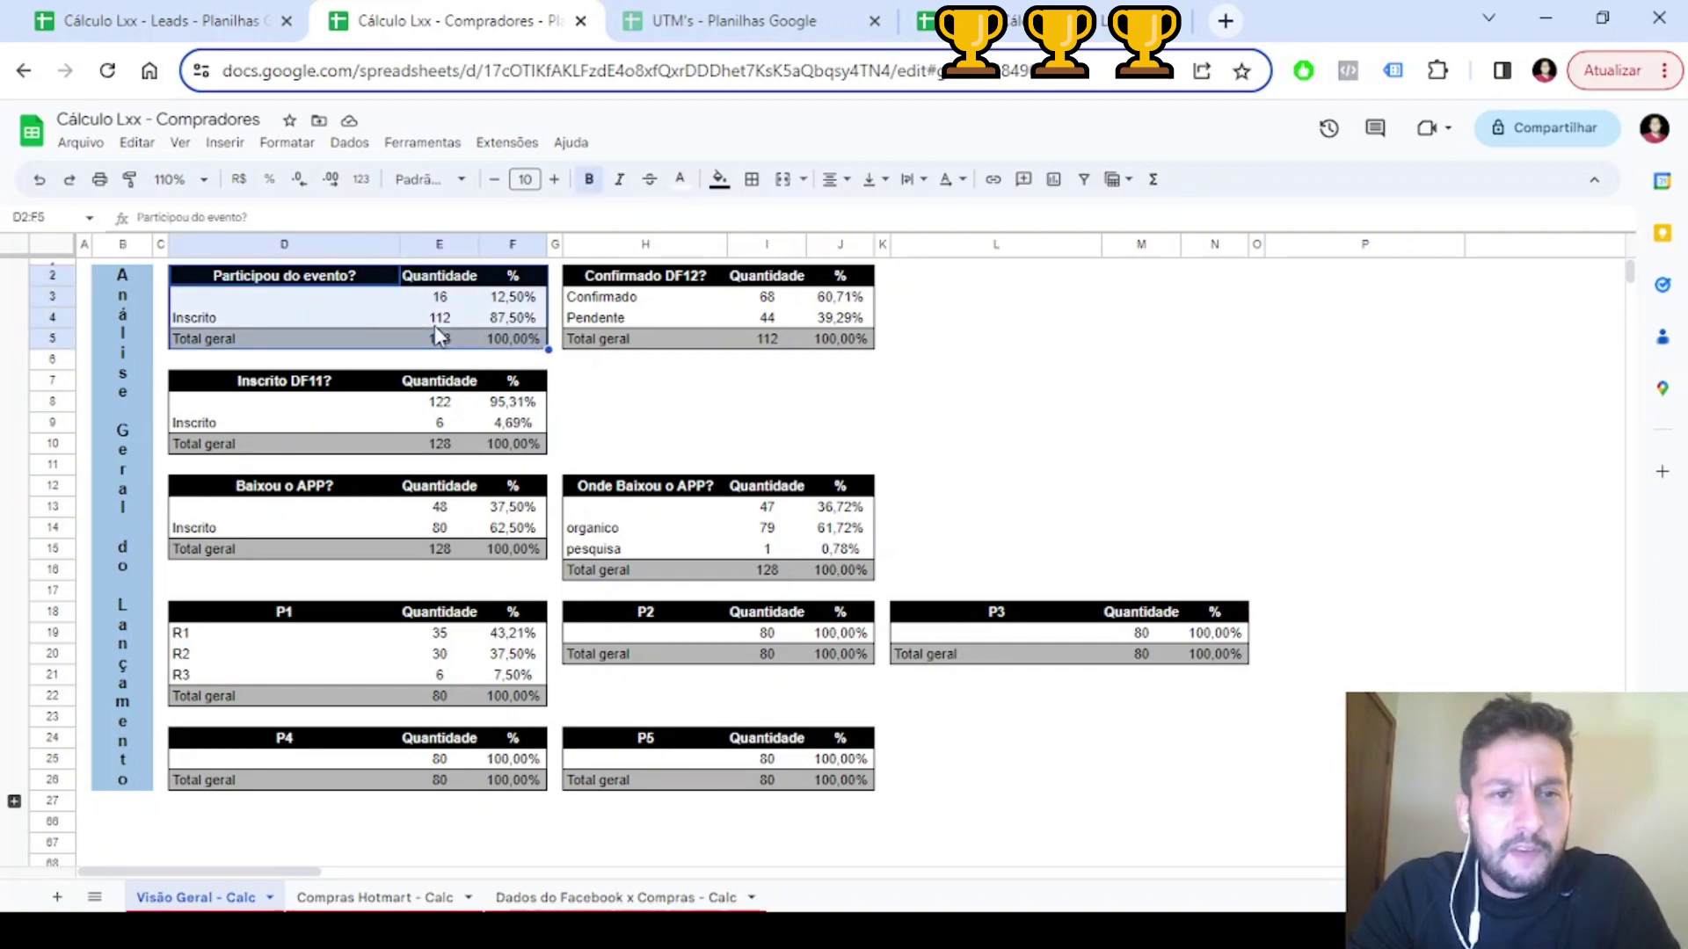
left_click(455, 318)
In the Leads spreadsheet, check the total of buyers by registration date, then collapse that column group and expand the temperature group
left_click(207, 22)
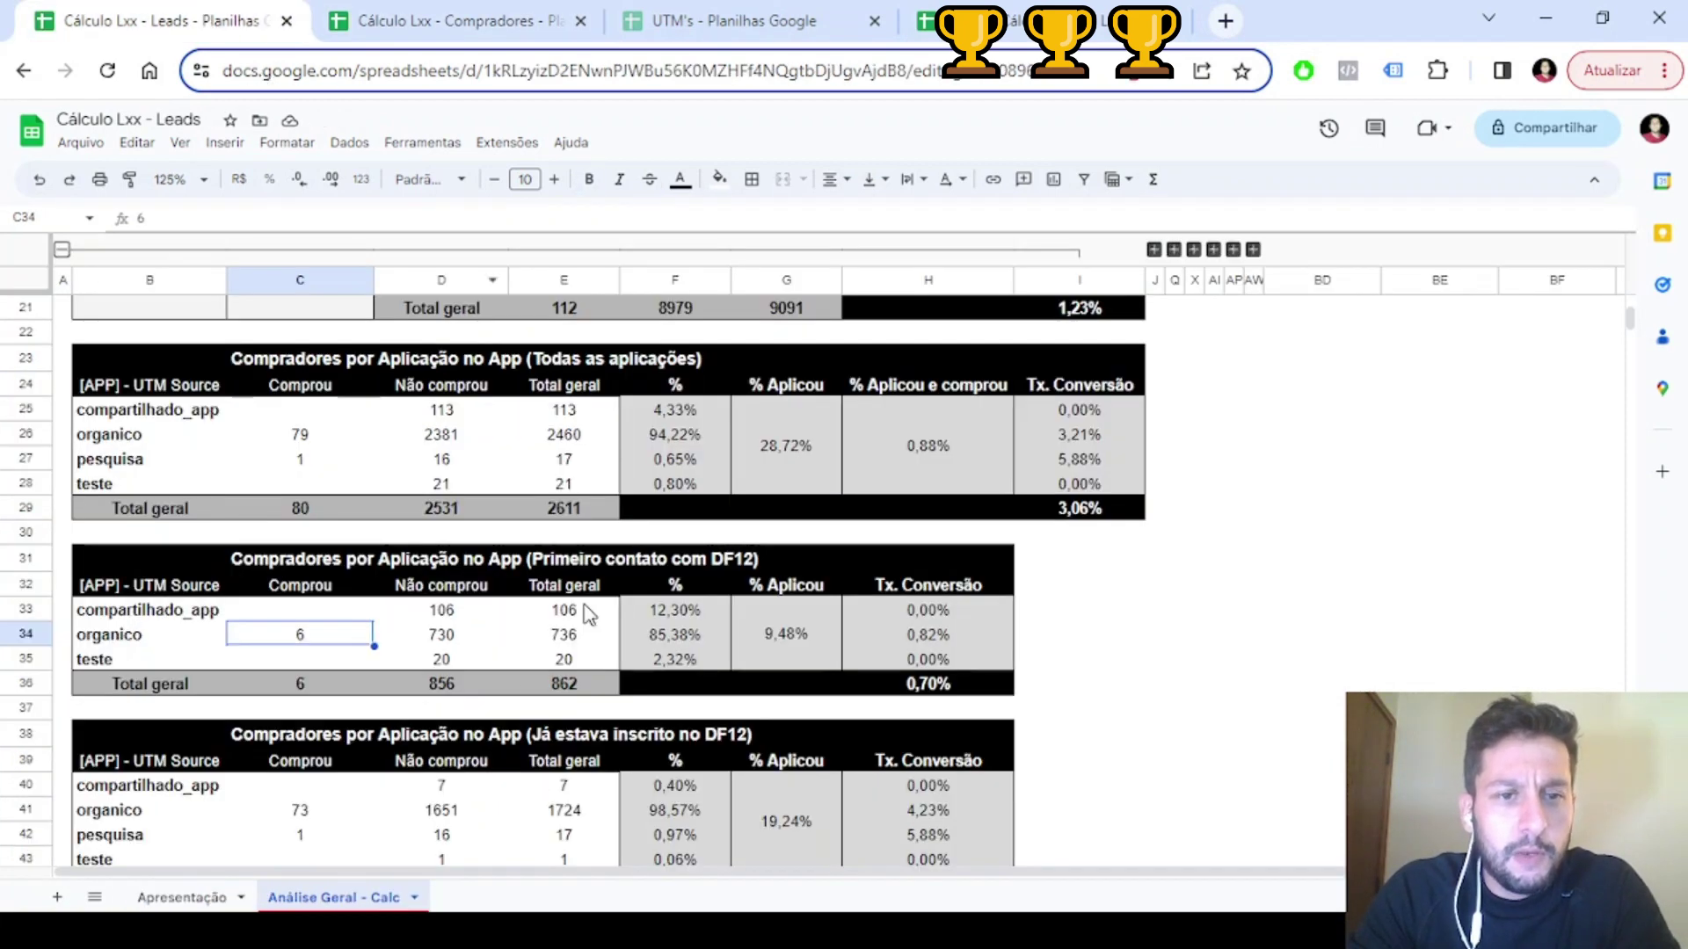
scroll(587, 615, "up", 5)
left_click(584, 784)
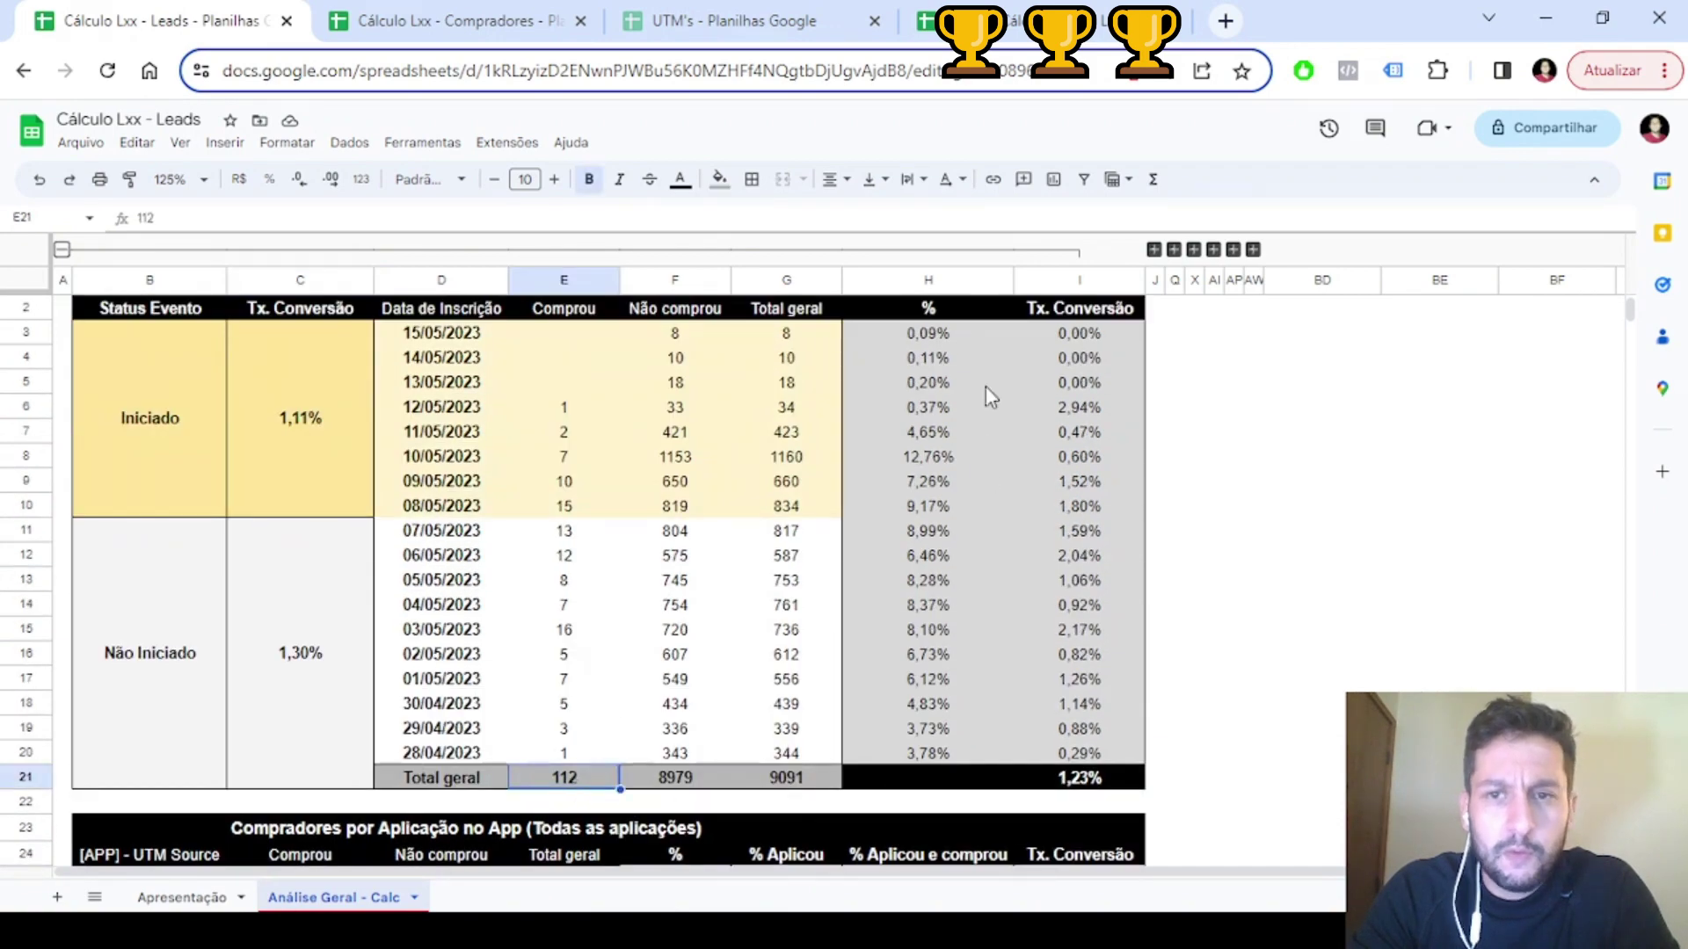
left_click(62, 249)
left_click(80, 249)
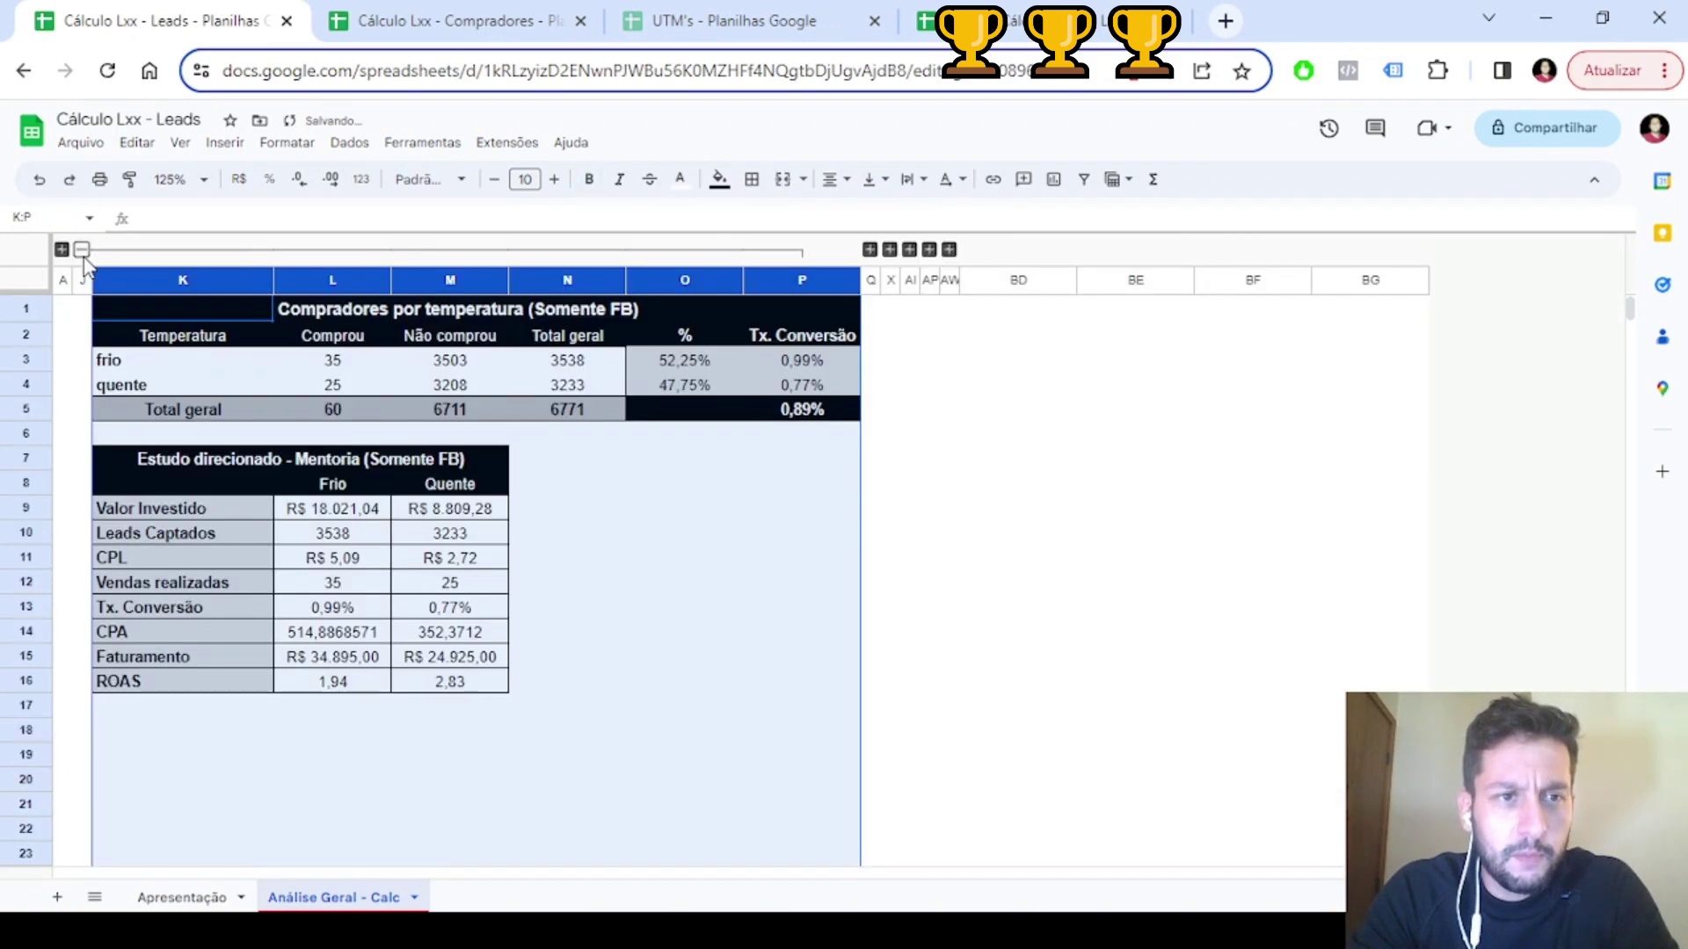
Return to the Compradores spreadsheet and check the quantity of buyers without event registration in the "Participou do evento?" table
left_click(461, 22)
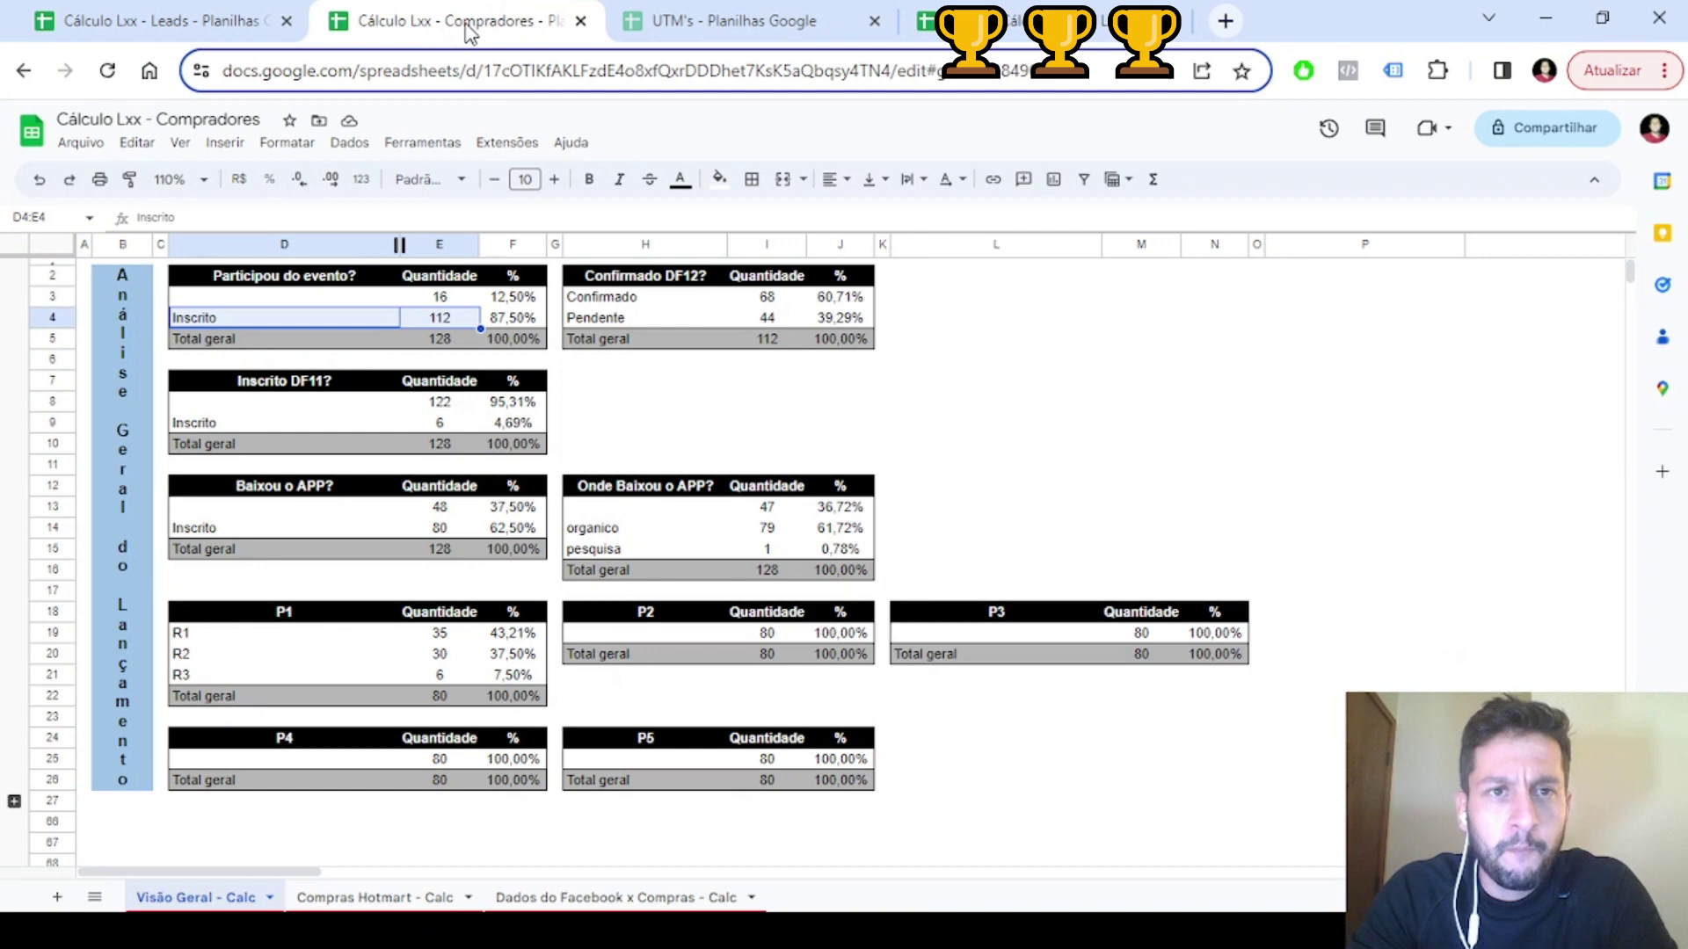
left_click(446, 299)
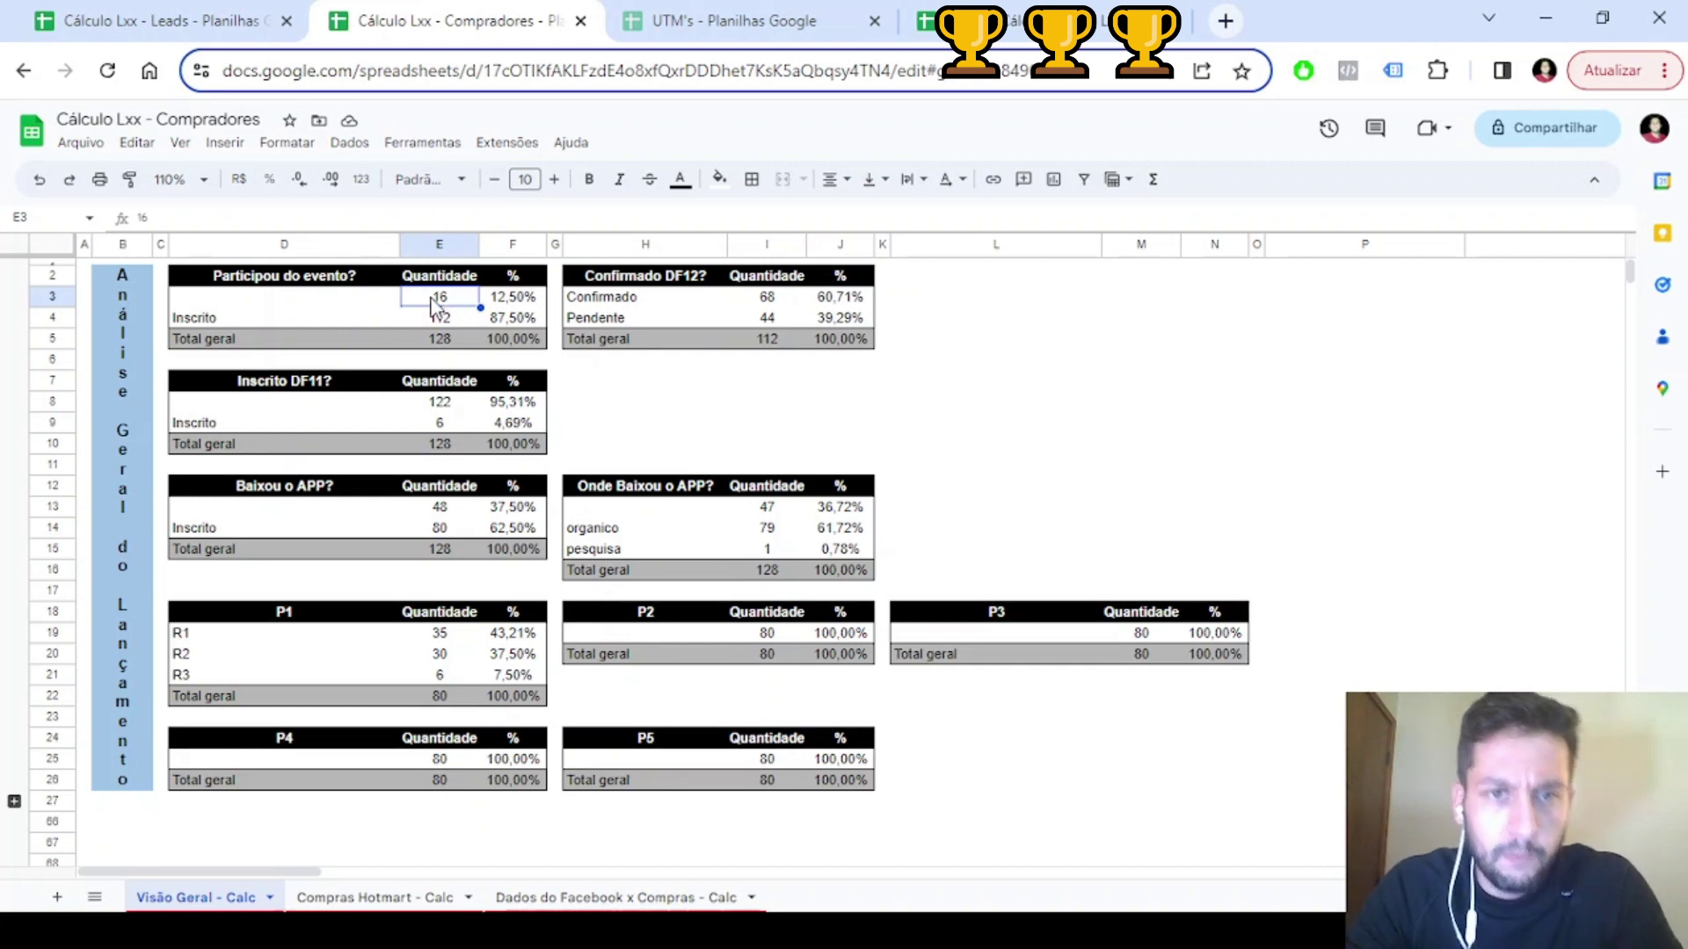
left_click_drag(271, 288, 537, 352)
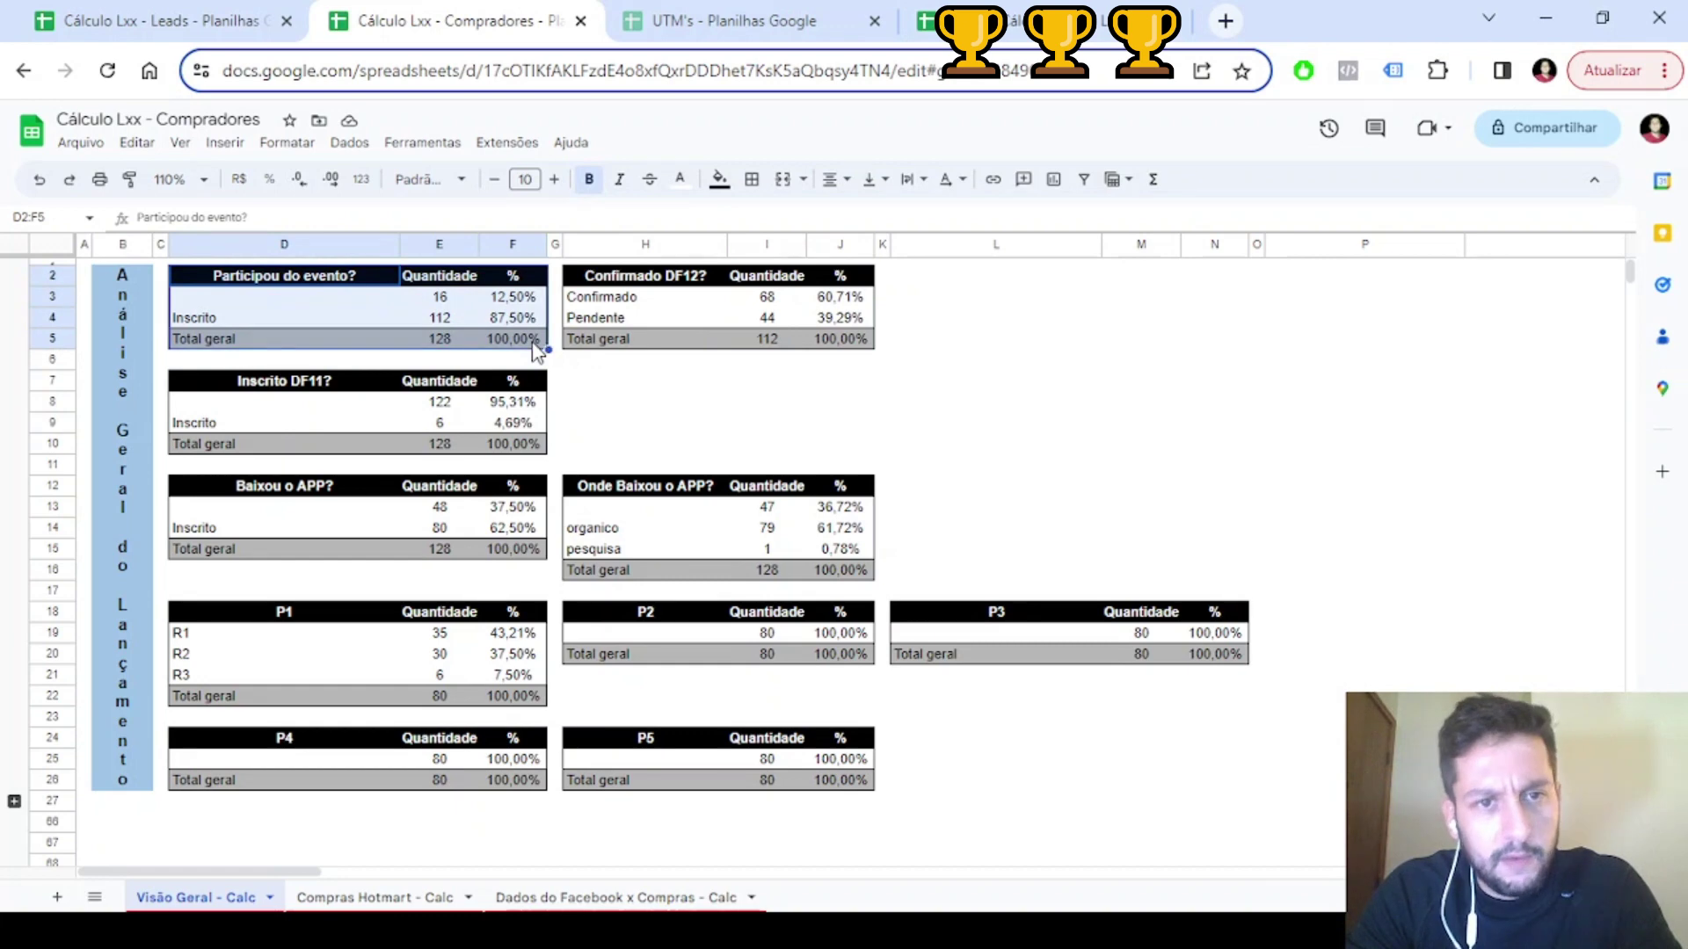
left_click(281, 276)
In the Leads spreadsheet, collapse the temperature columns, look through the campaign and UTM Medium groups, and expand the "Compradores por fonte de captação" group
left_click(217, 12)
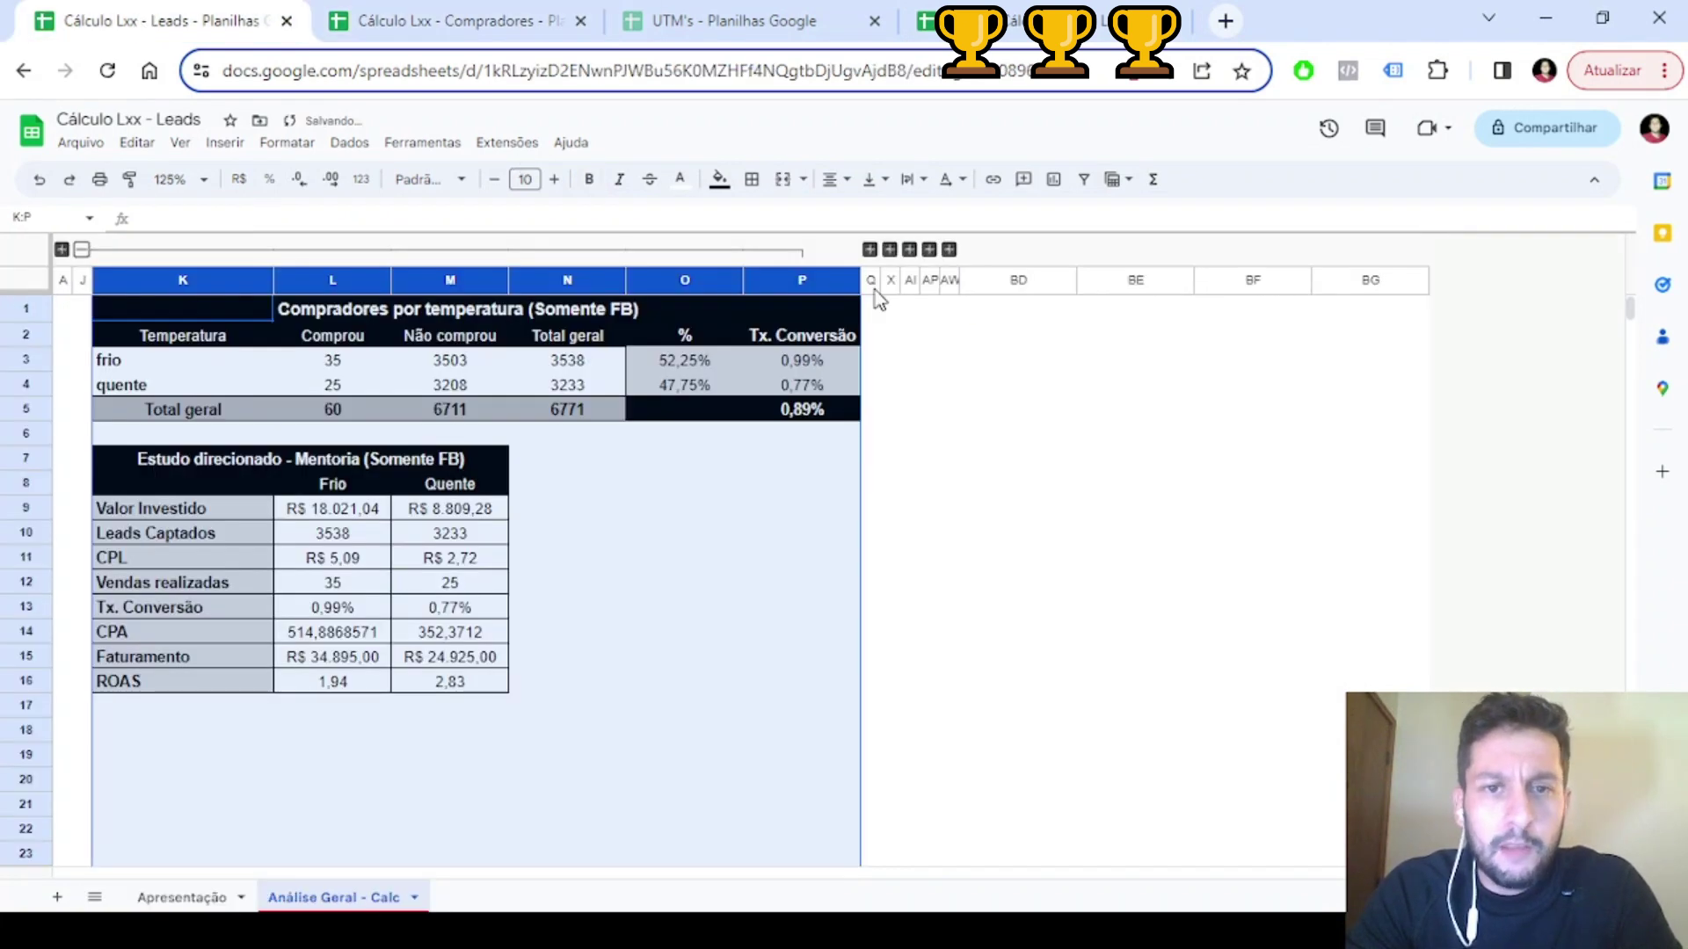
left_click(82, 250)
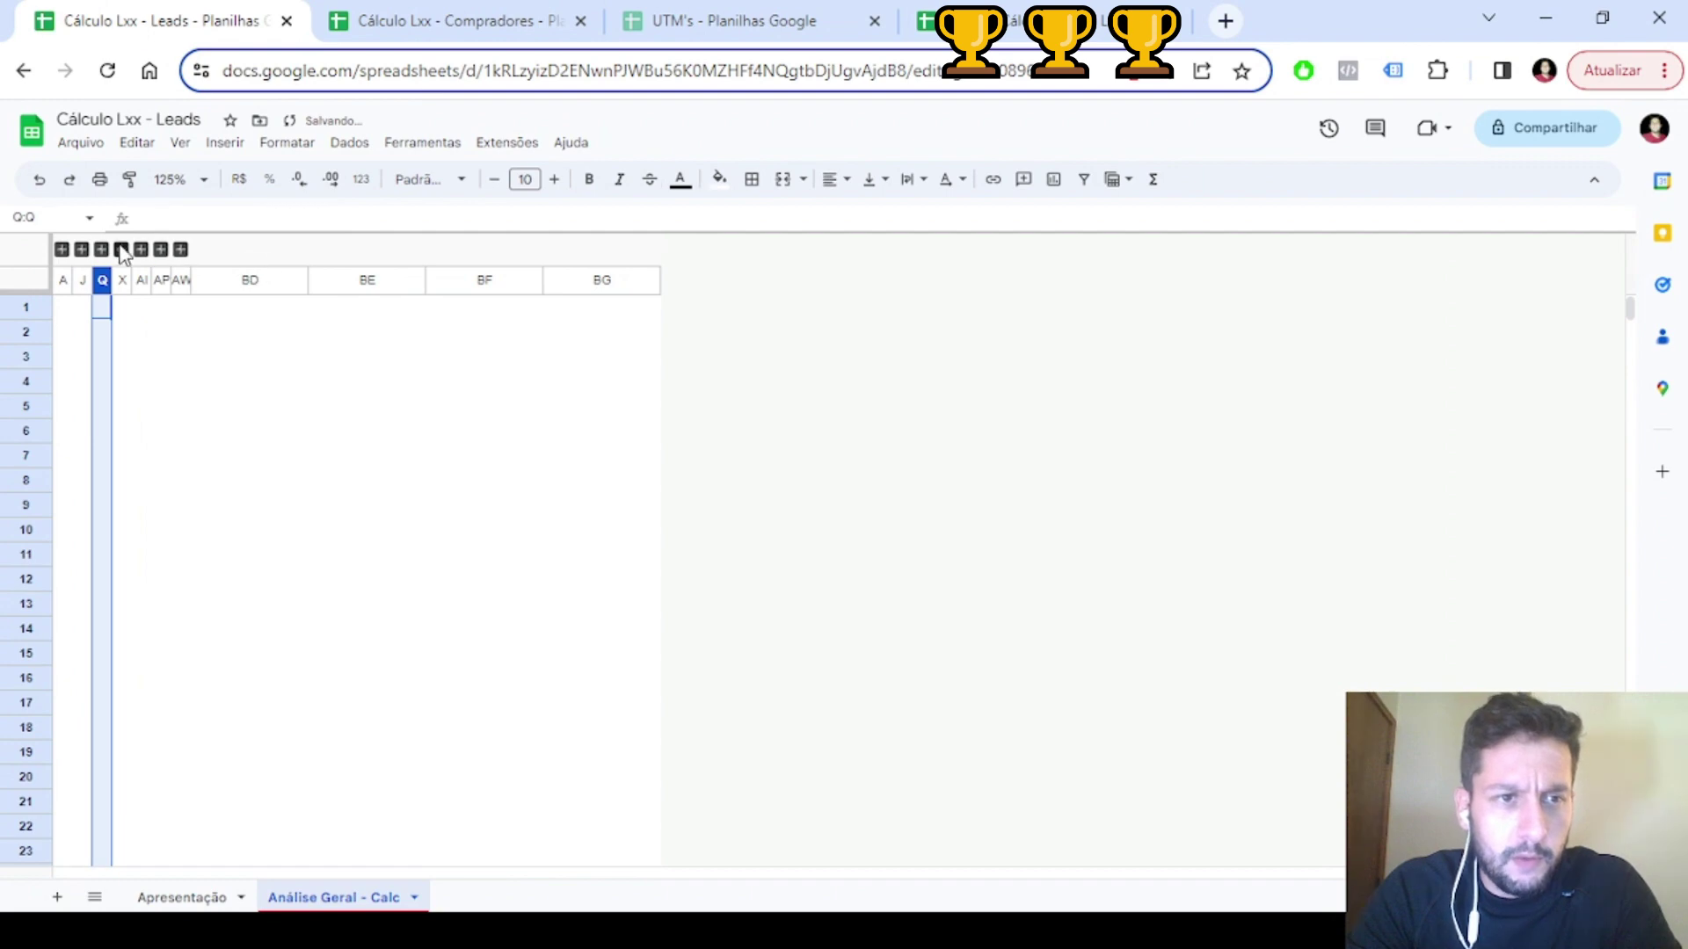
left_click(121, 250)
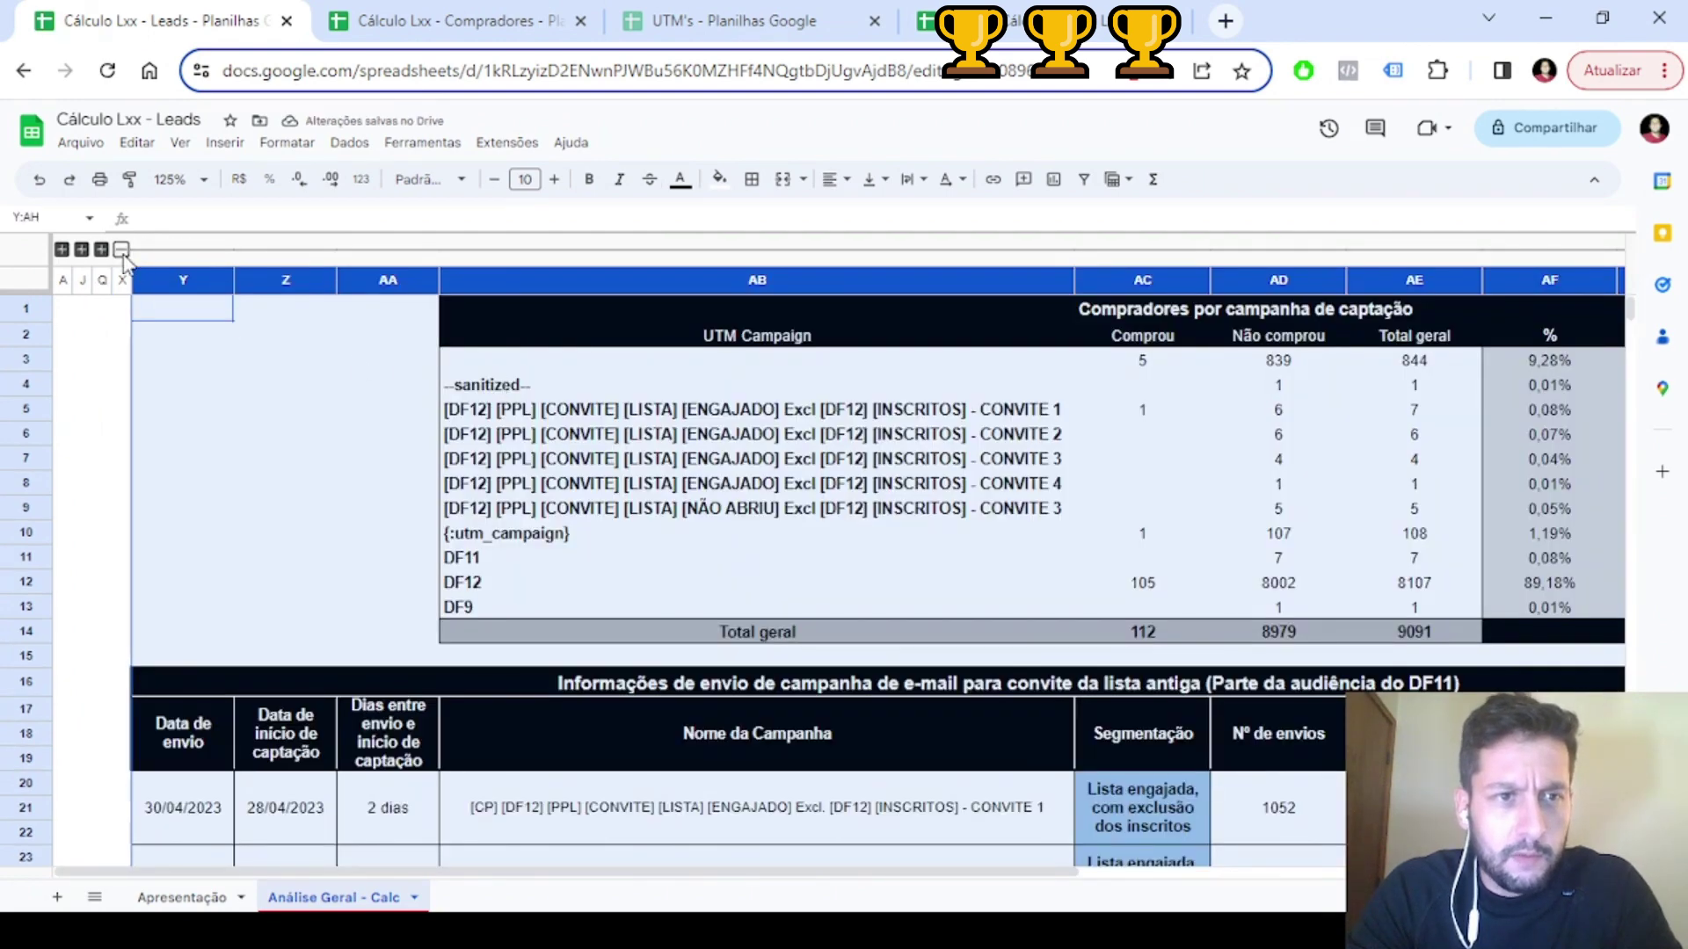
left_click(122, 250)
left_click(141, 250)
scroll(958, 505, "down", 1)
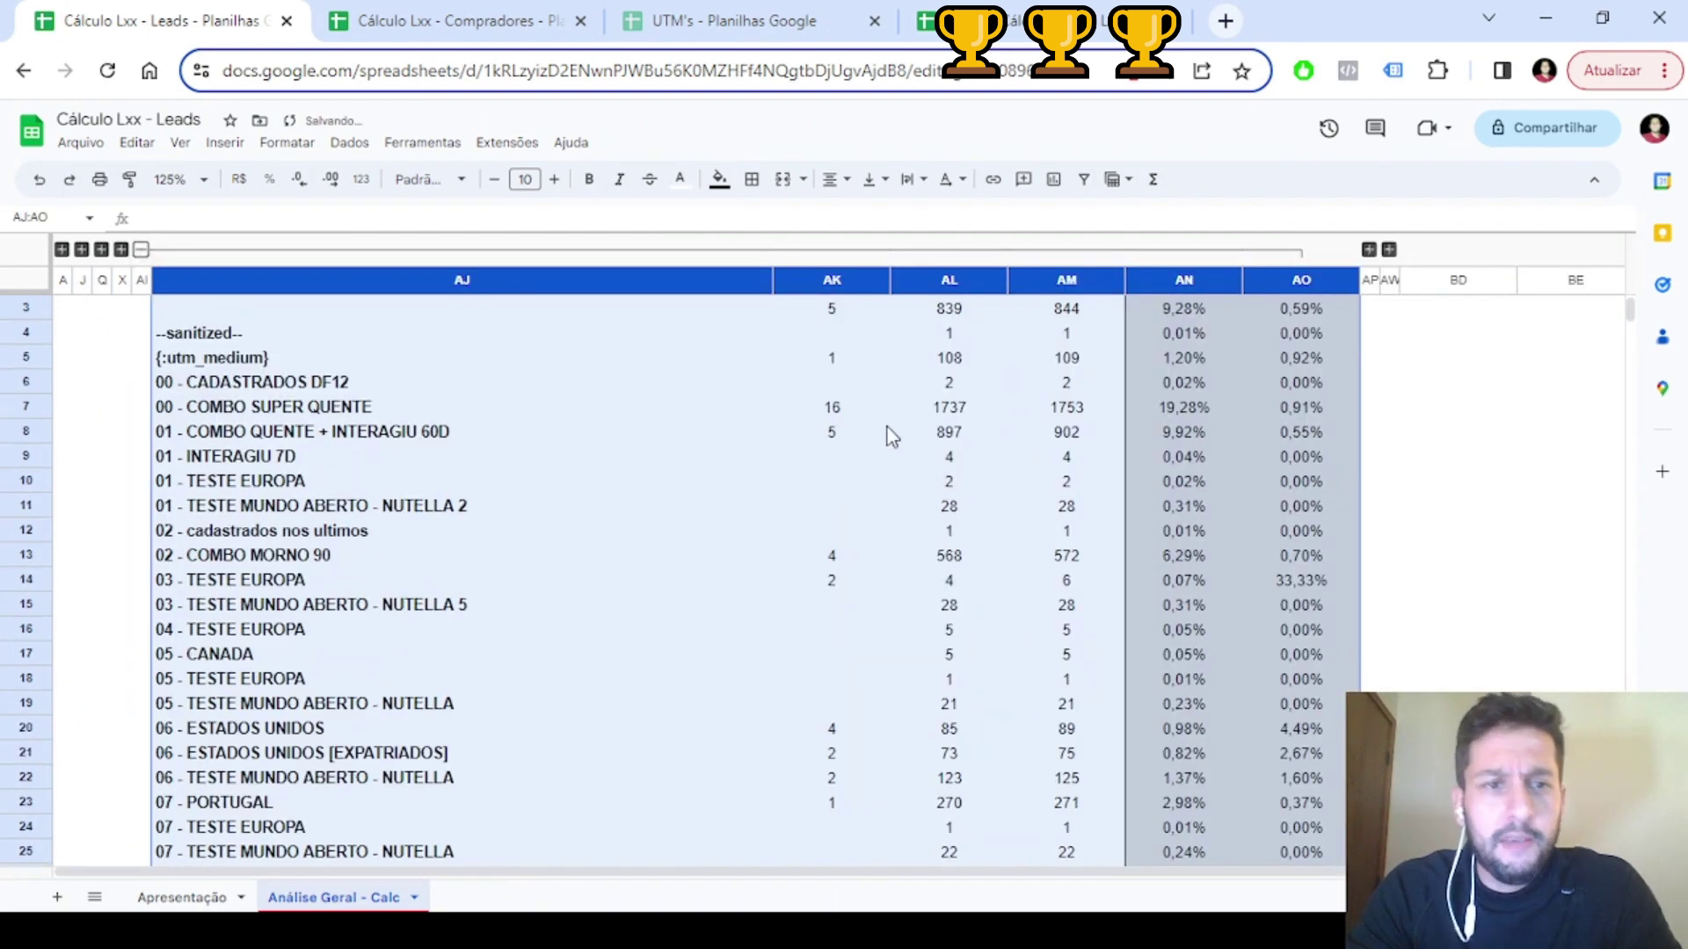
left_click(101, 250)
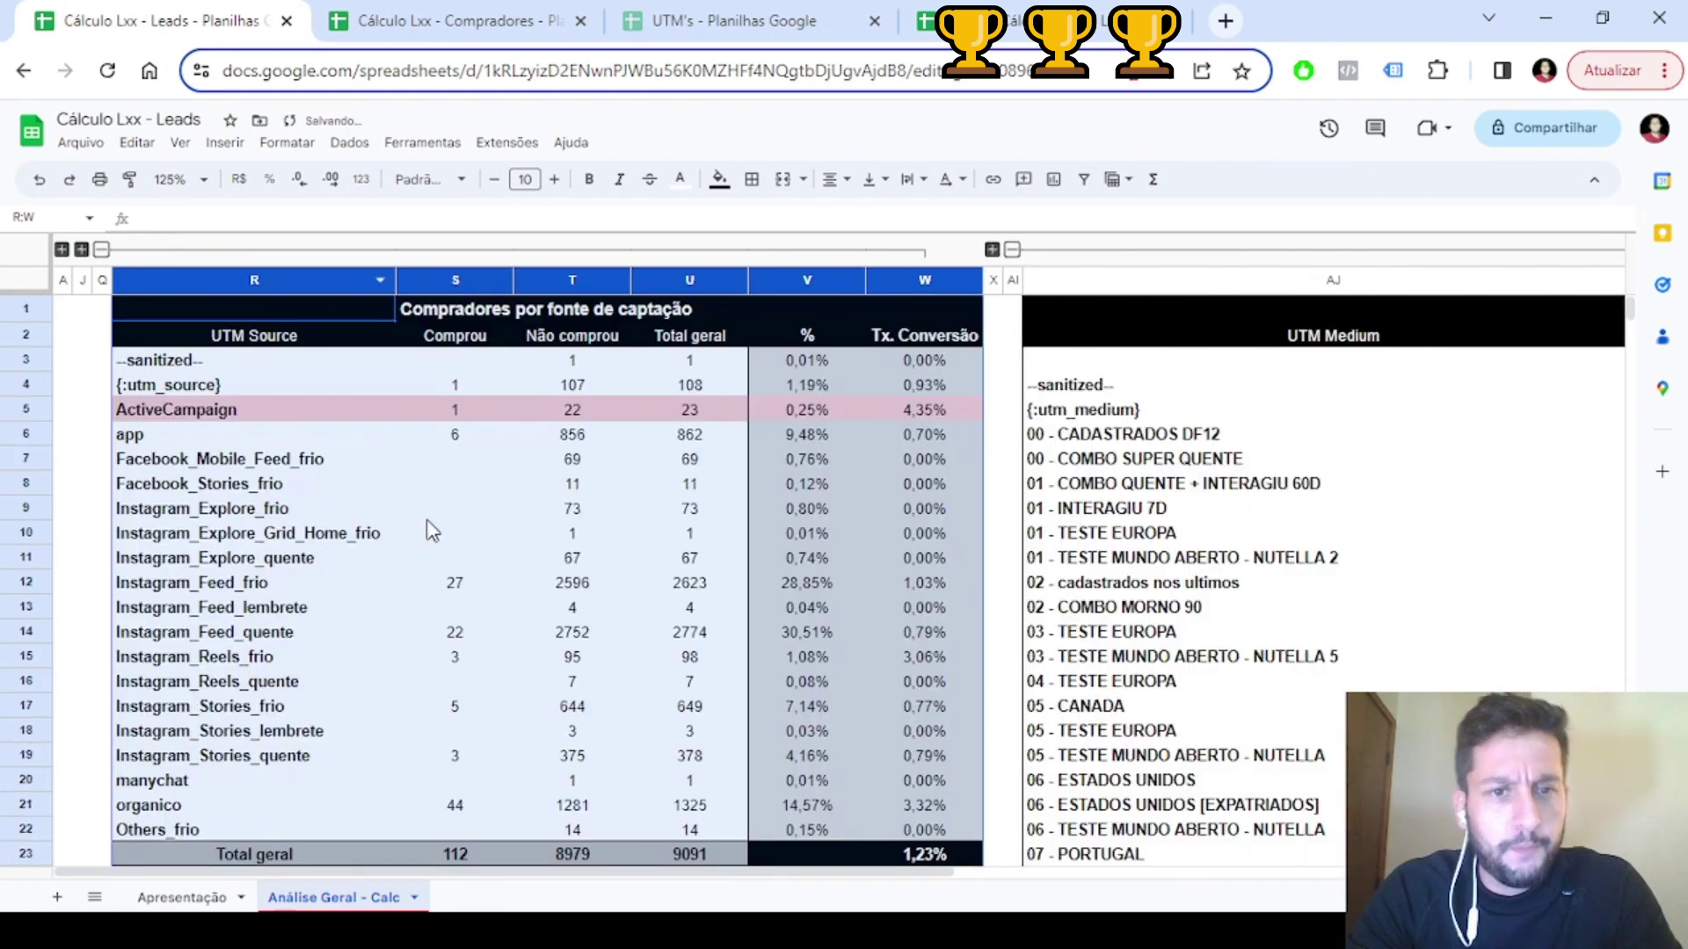
Examine the Comprou values for the Facebook and Instagram sources (S7:S19) and for the organic source
left_click(454, 508)
left_click_drag(454, 458, 466, 779)
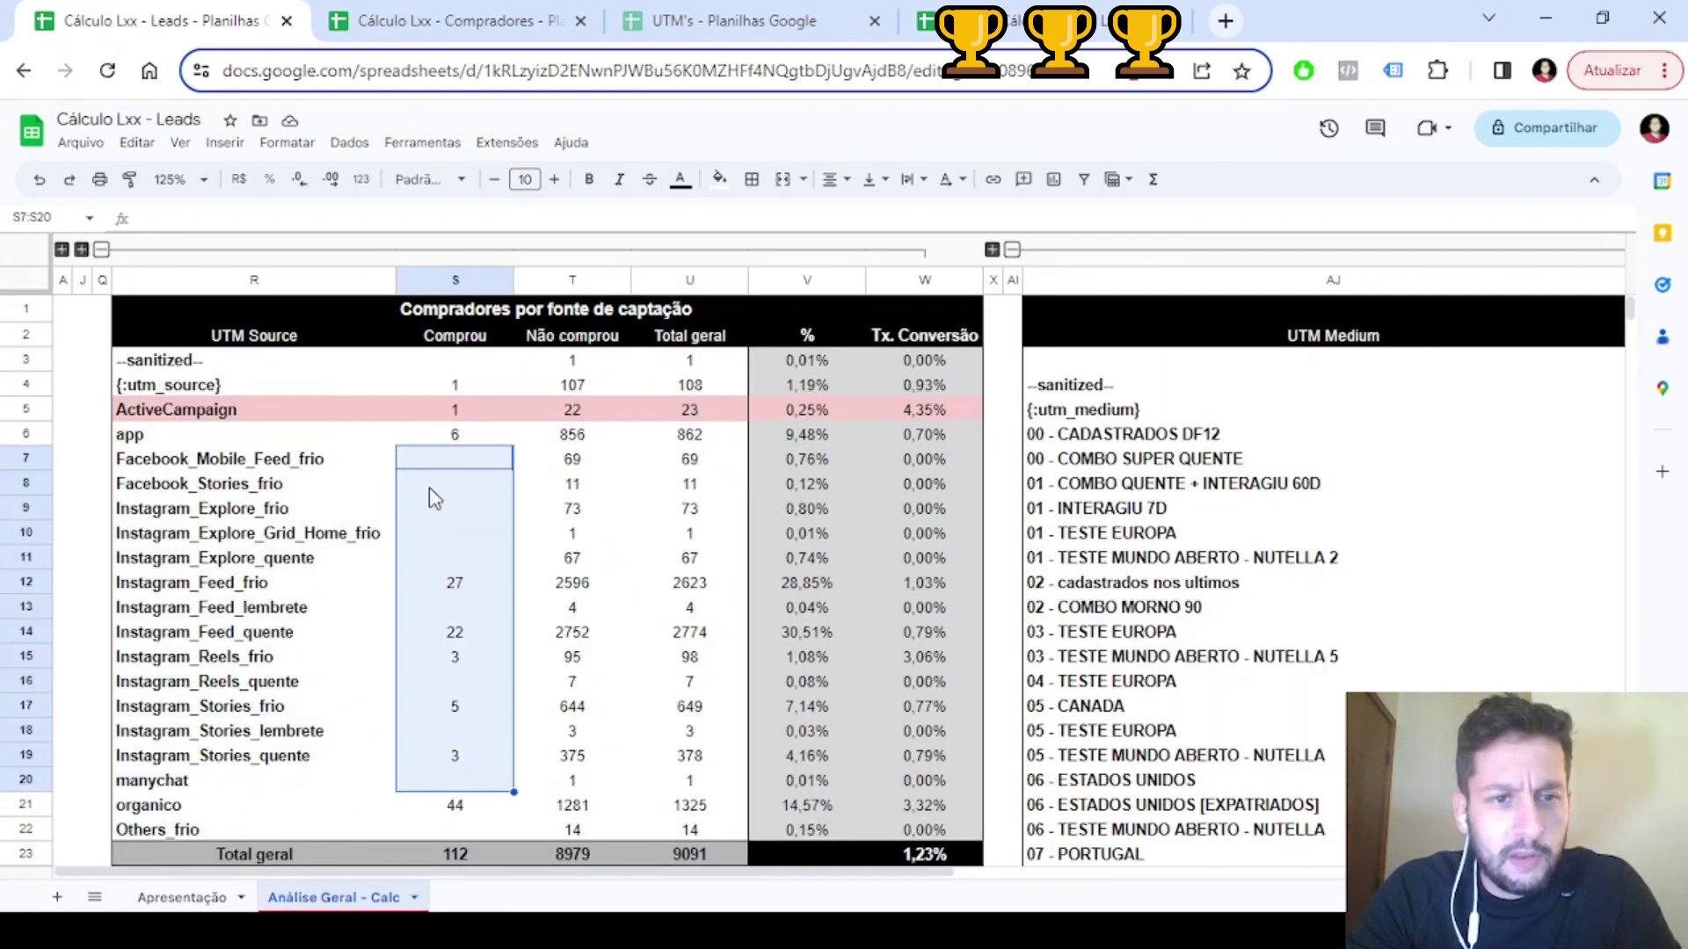
left_click(441, 468)
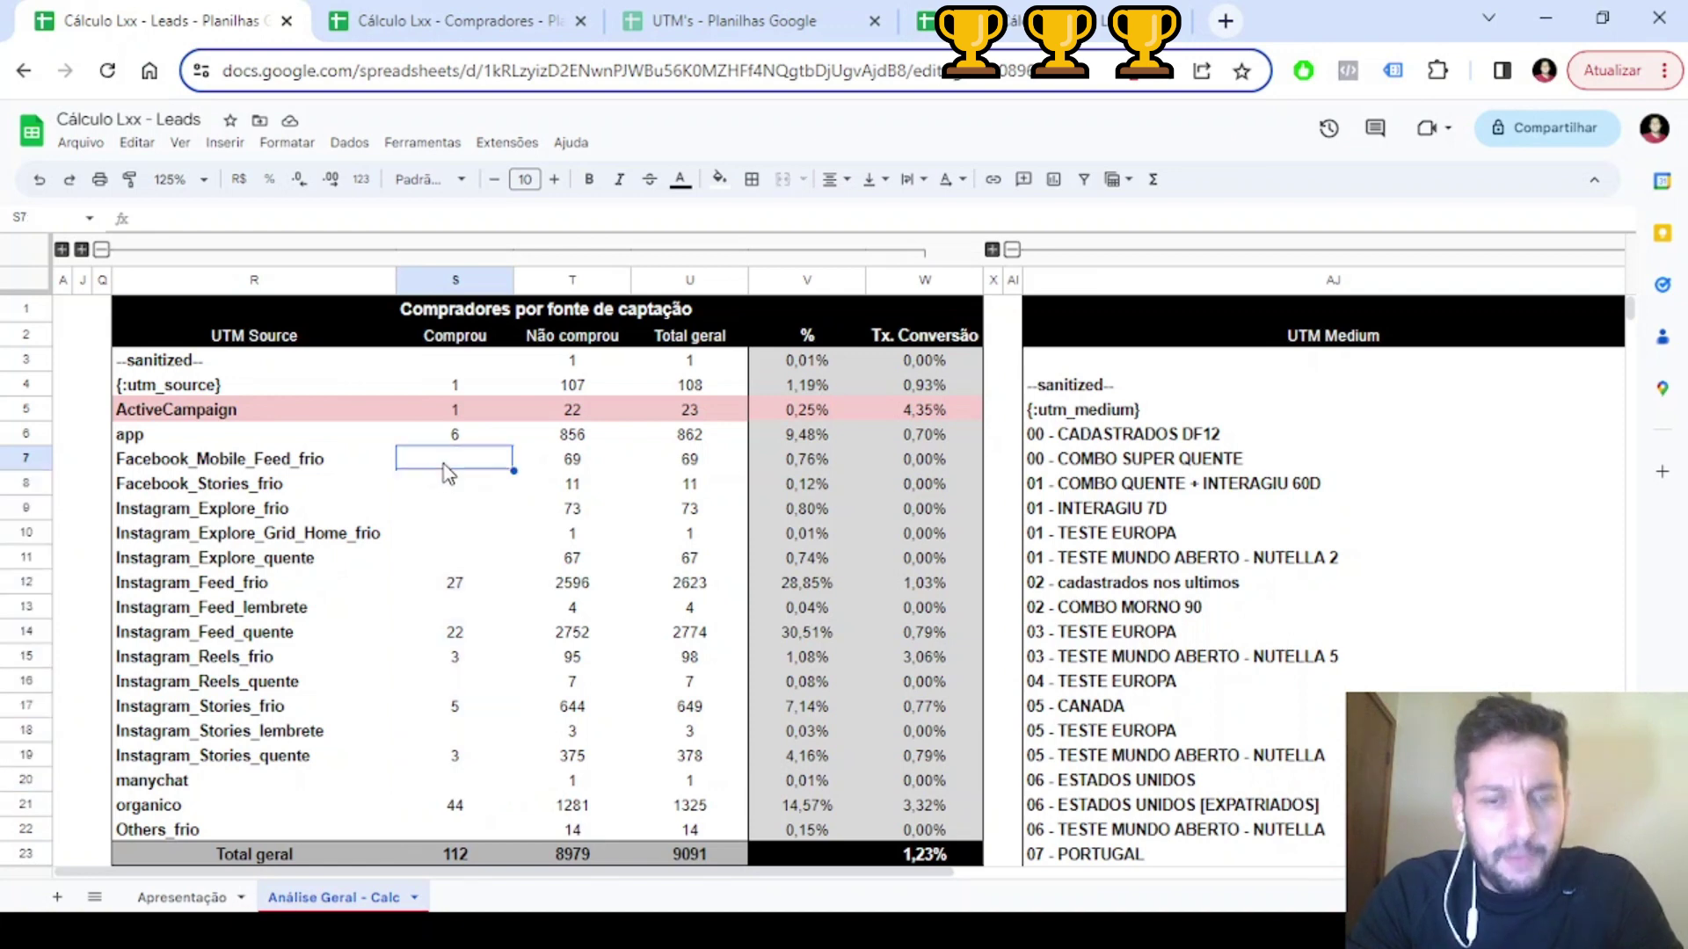
left_click(454, 758, "shift")
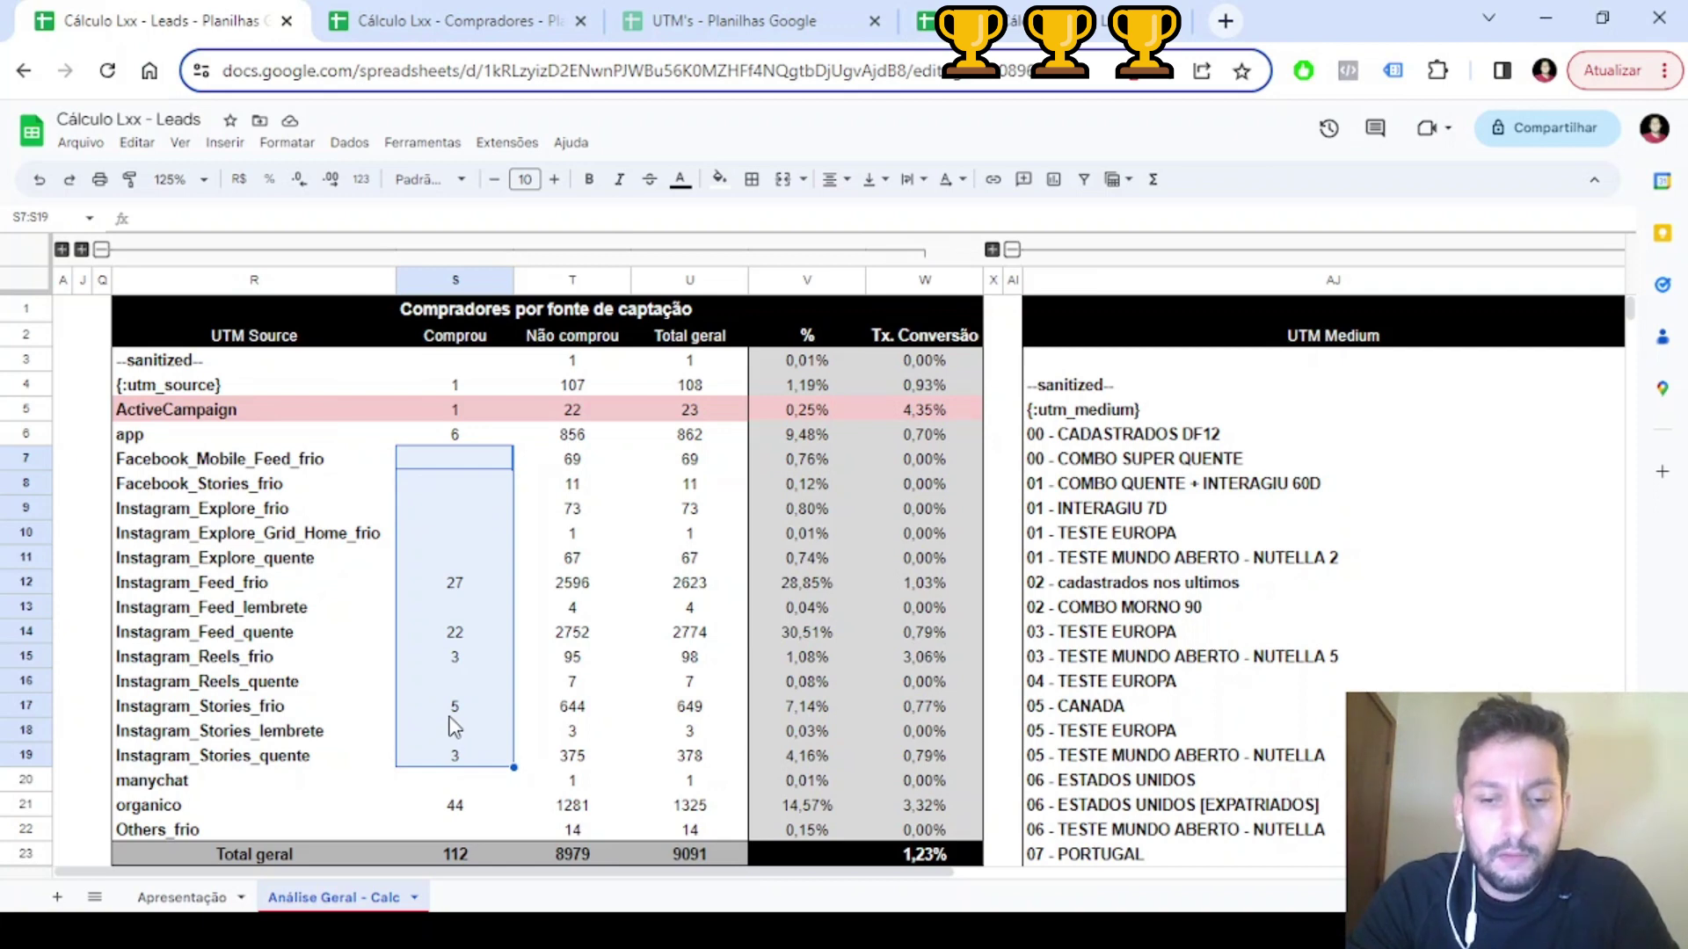
left_click(457, 814)
left_click_drag(453, 461, 462, 777)
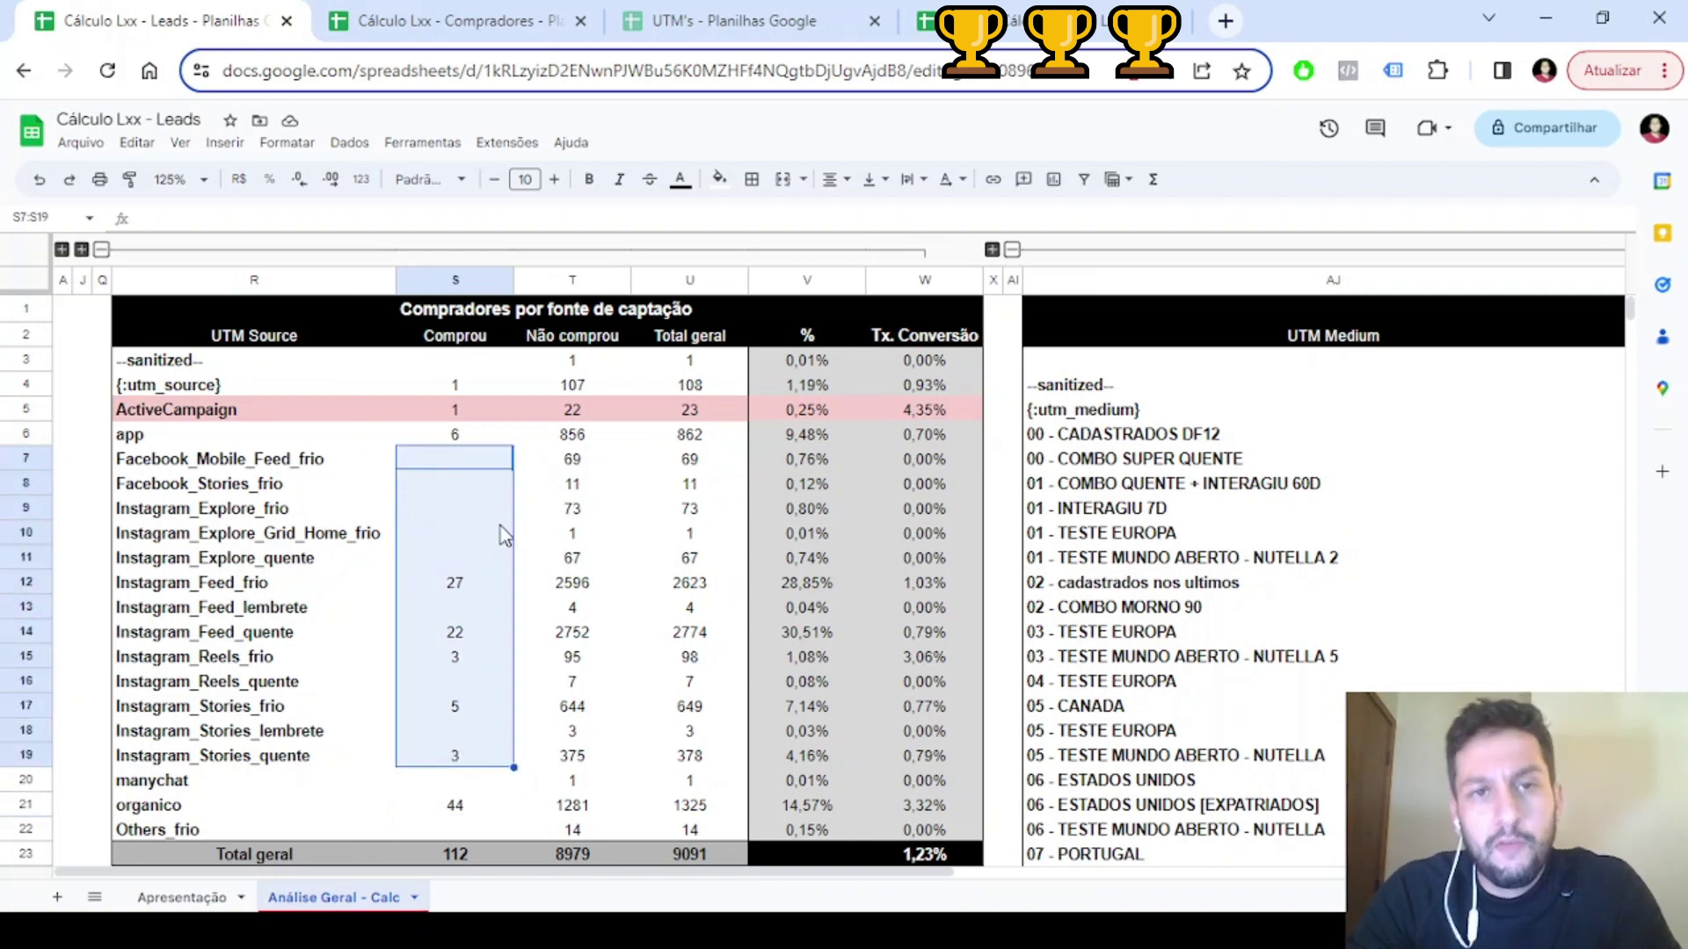
Switch to the Compradores spreadsheet and review the "Participou do evento?" table and the total quantity of the "Confirmado DF12?" table
left_click(430, 19)
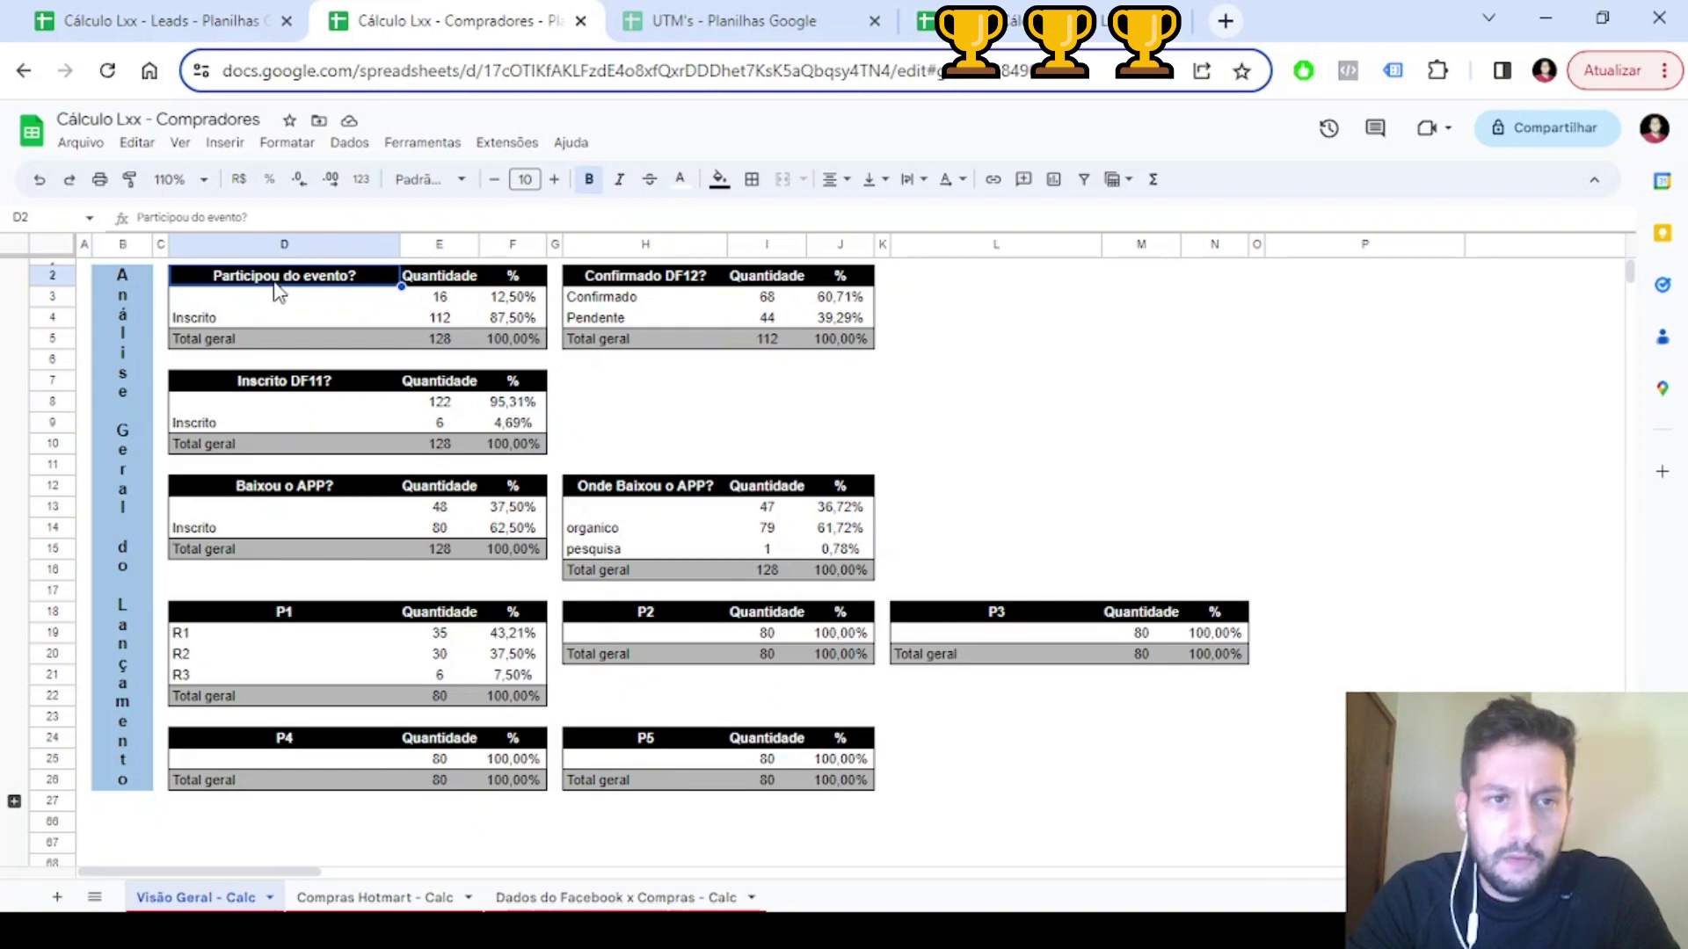
left_click_drag(269, 281, 536, 350)
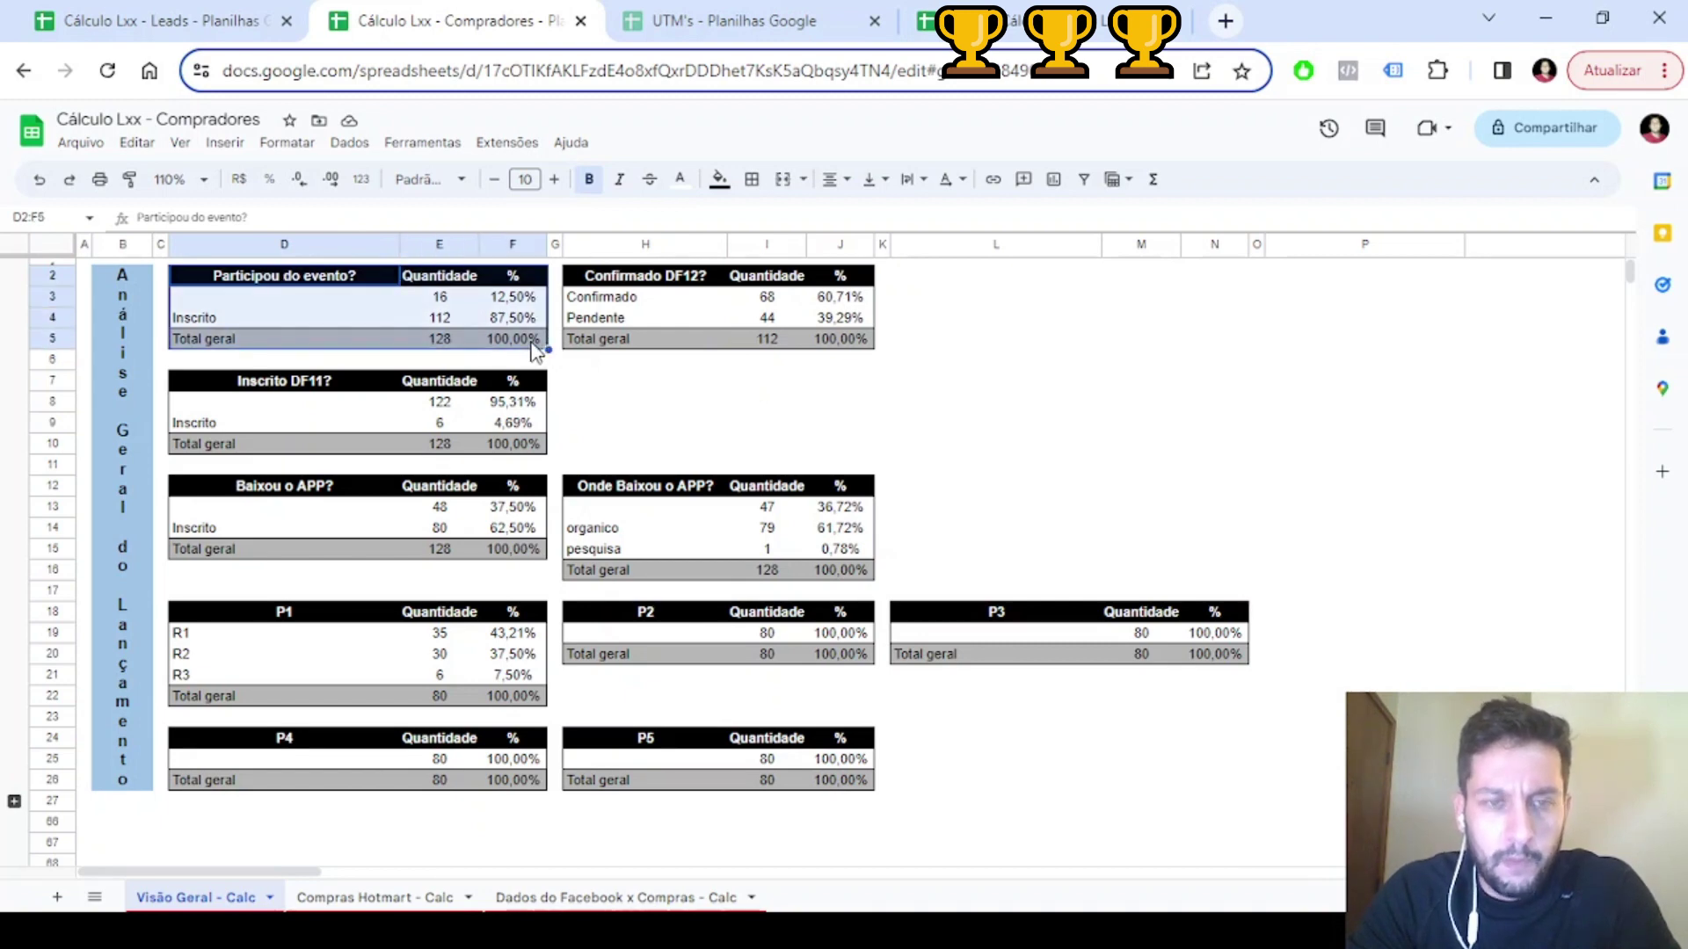
left_click(631, 279)
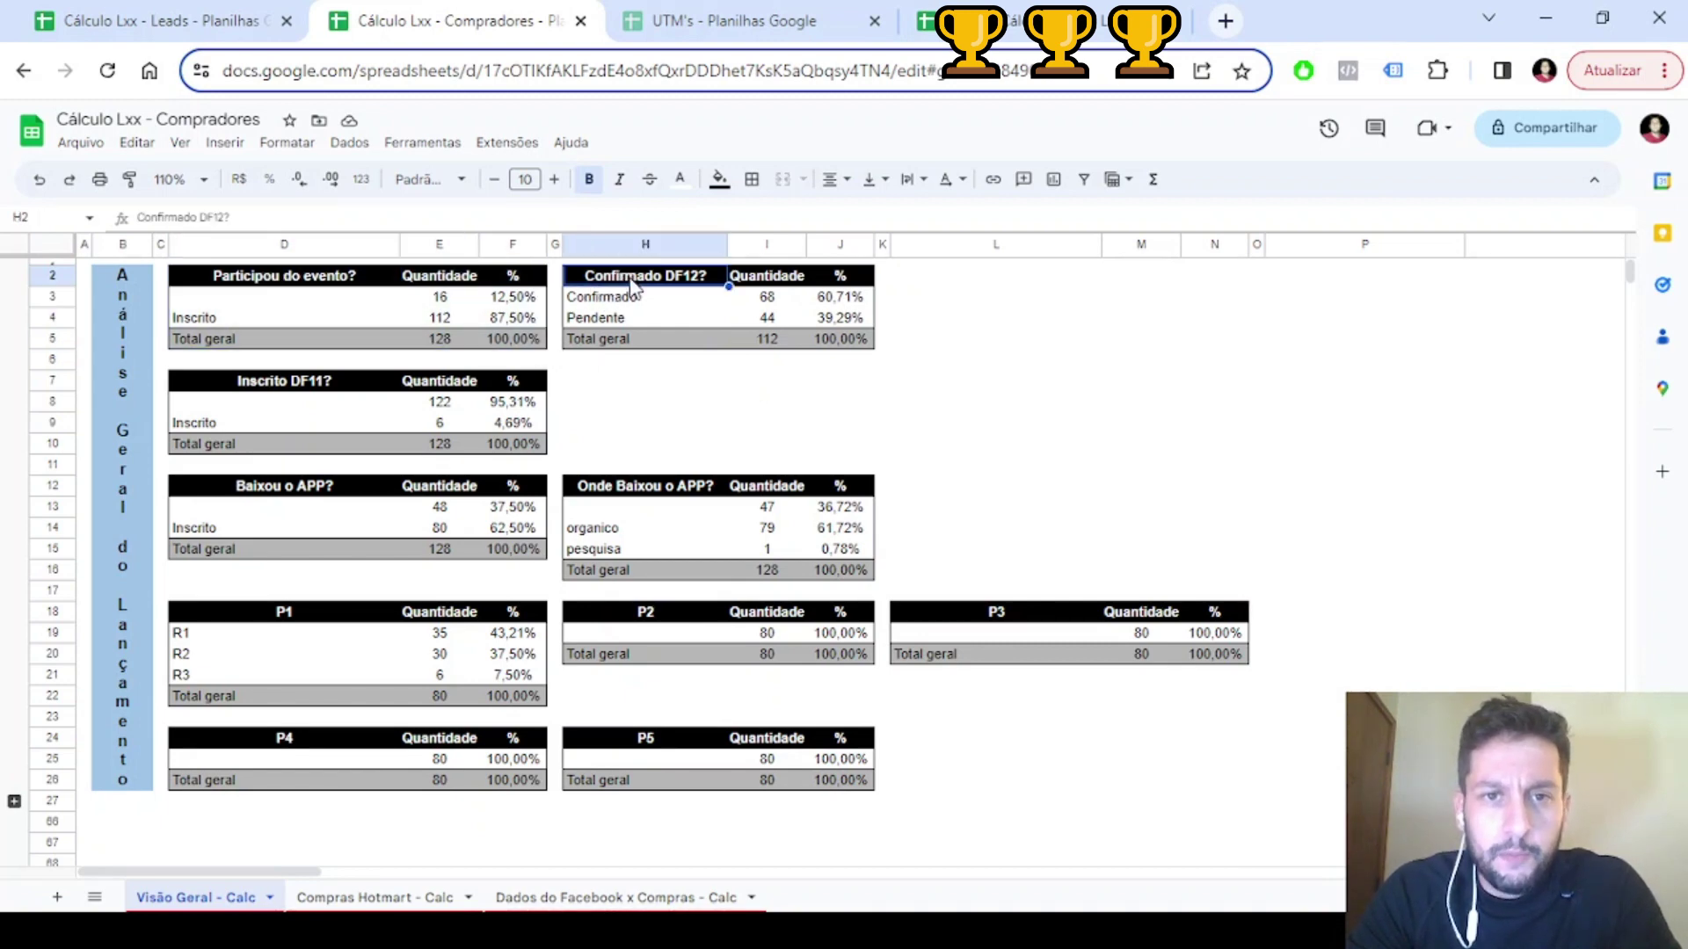
key("Down")
key("Right")
key("Down")
key("Down")
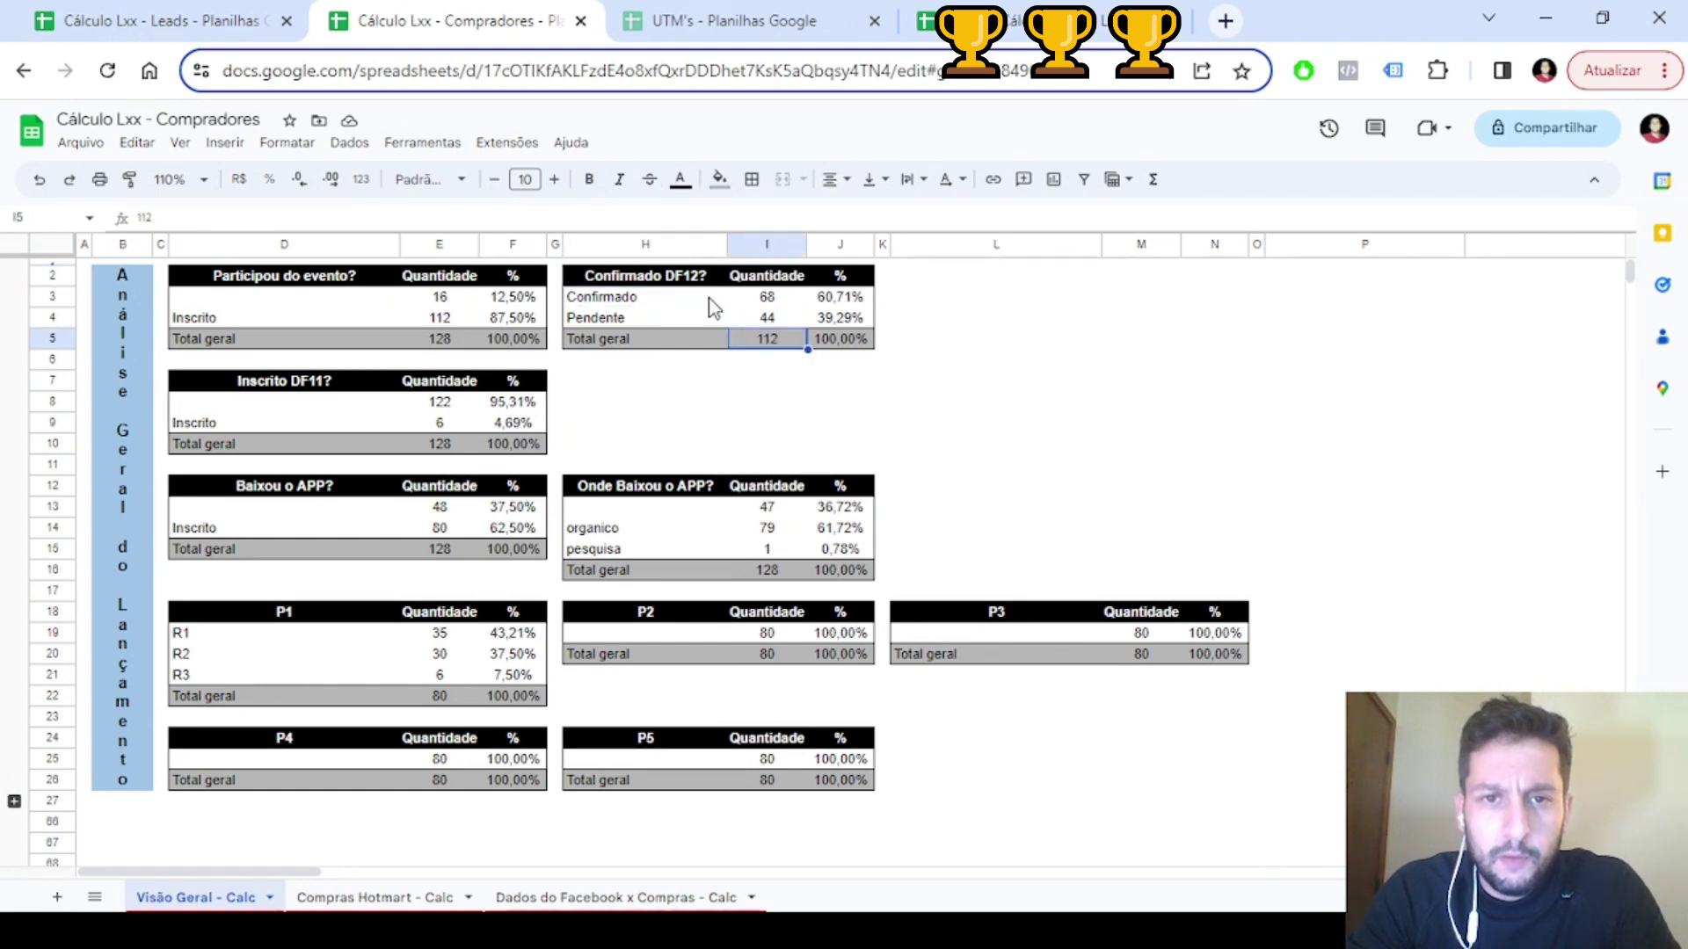
Examine the quantities and percentages of the Confirmado and Pendente rows in the "Confirmado DF12?" table
left_click_drag(646, 303, 773, 299)
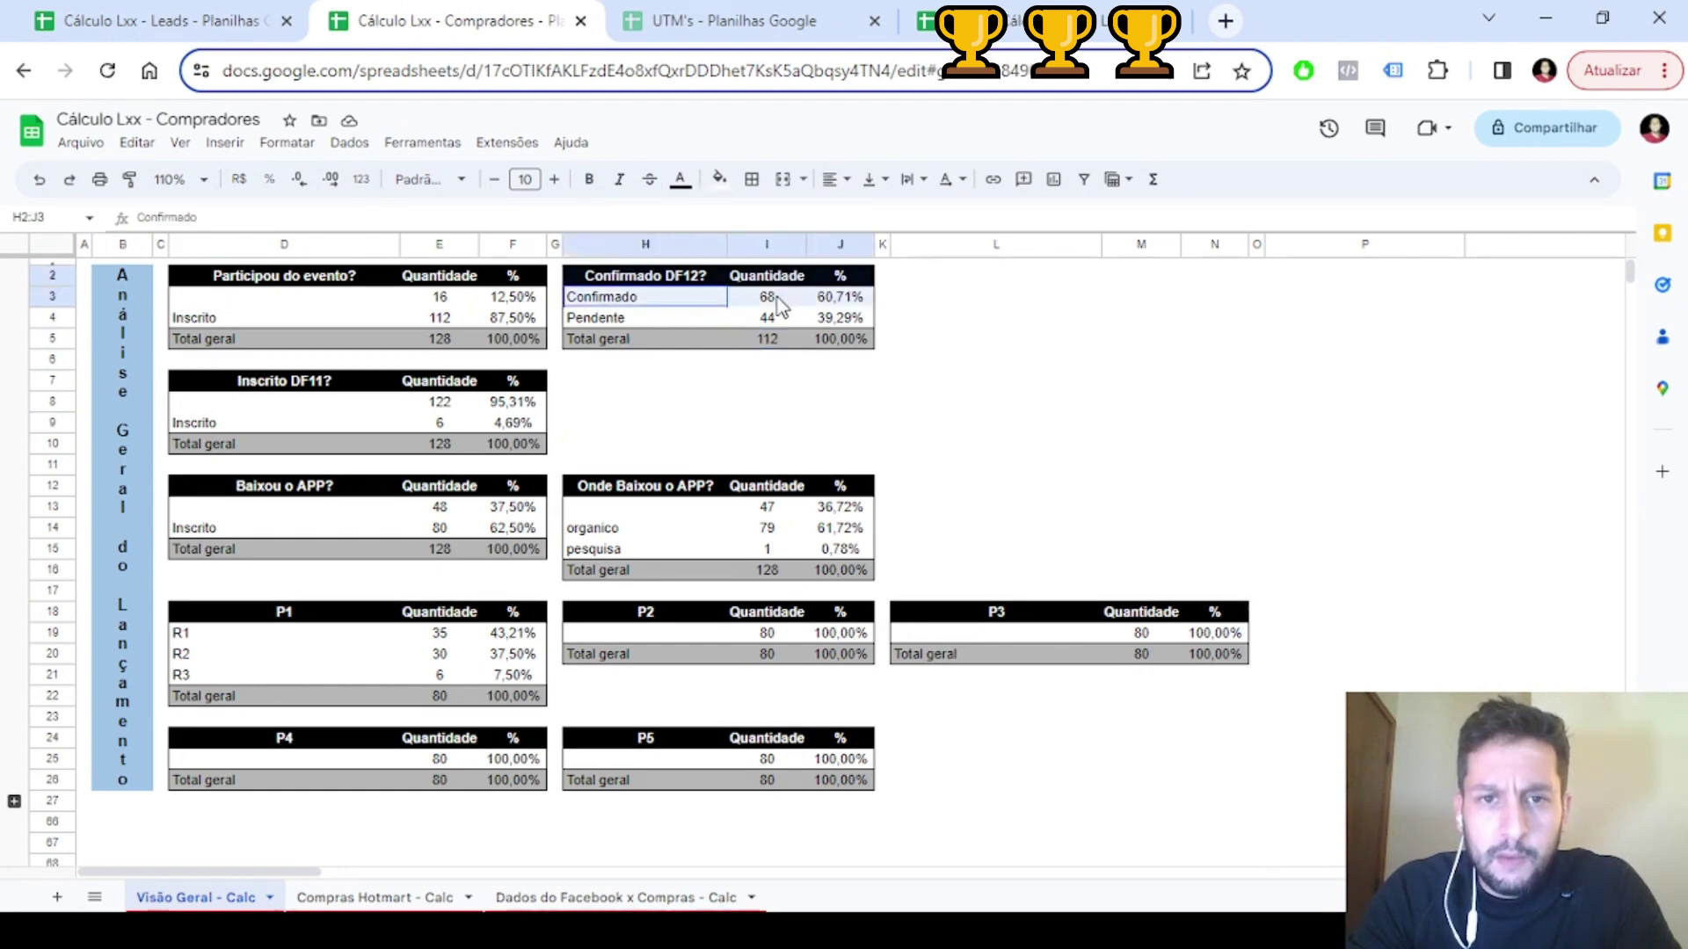
left_click(836, 302)
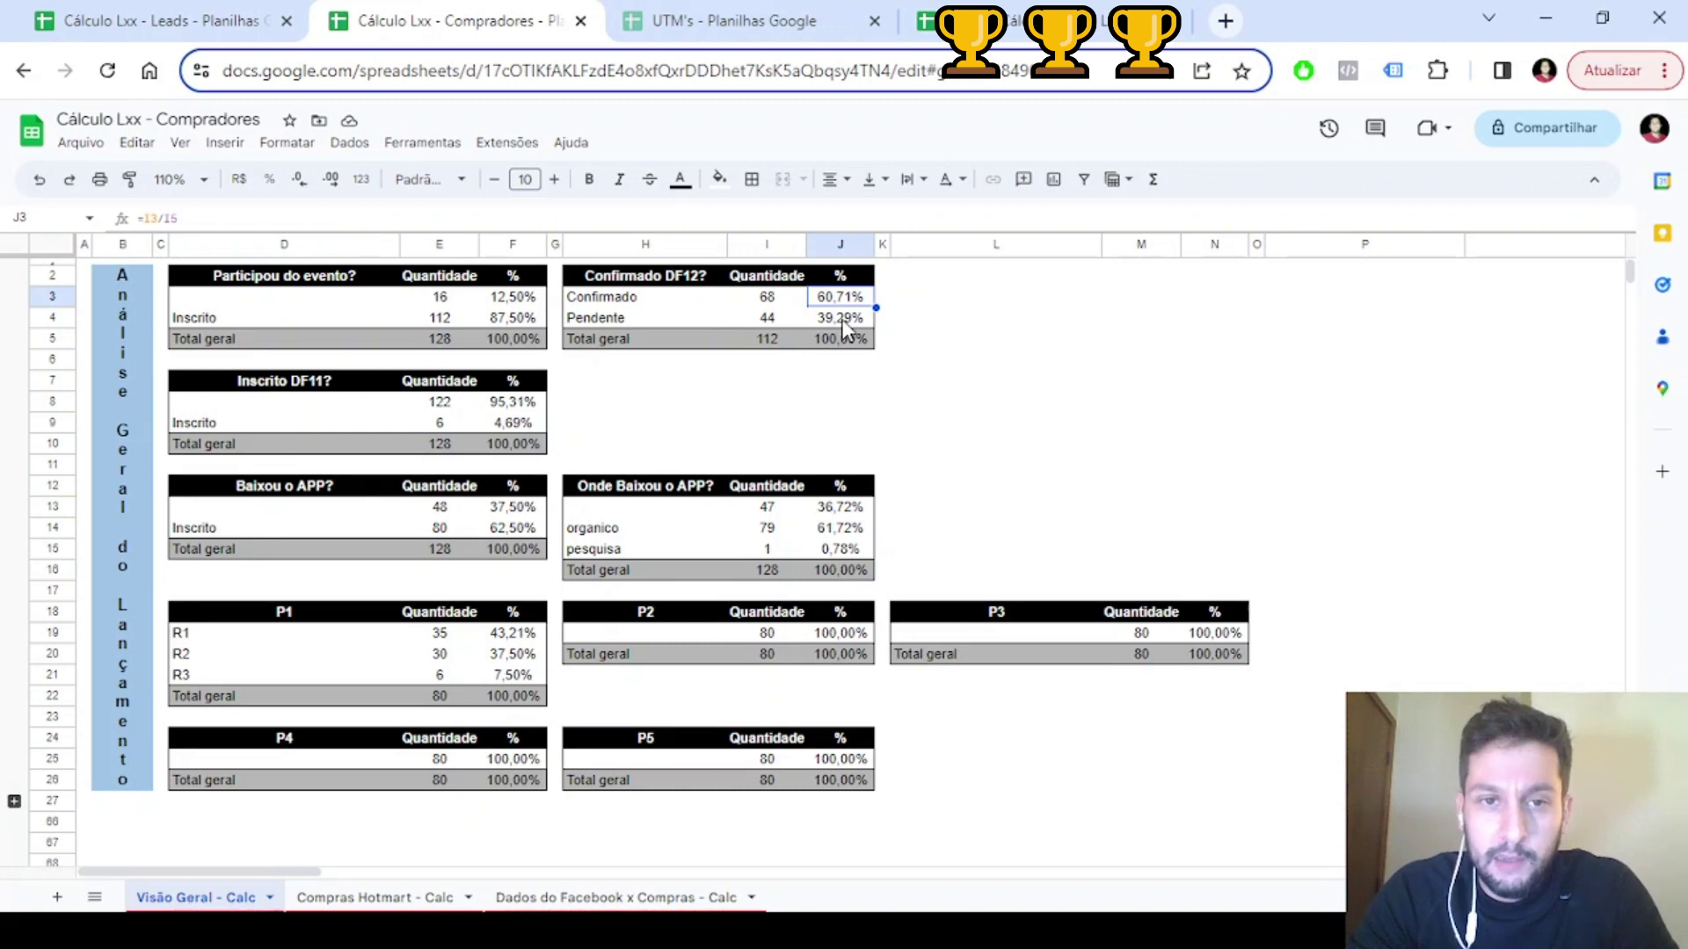
left_click(842, 320)
left_click(799, 319)
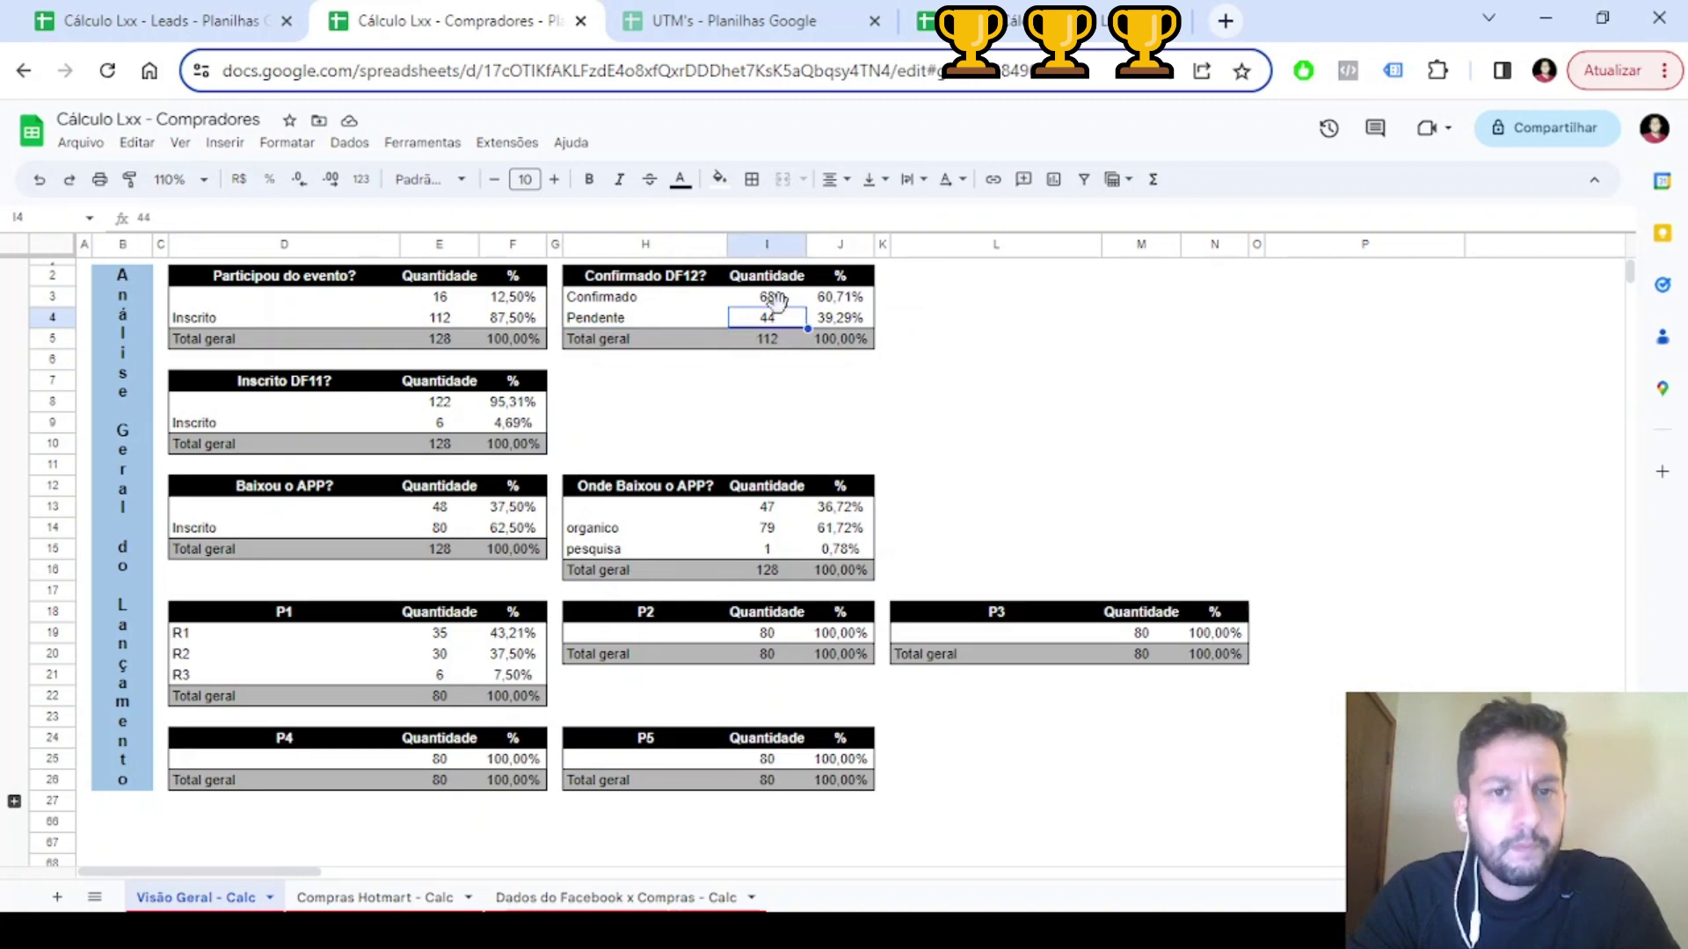
left_click_drag(835, 325, 665, 323)
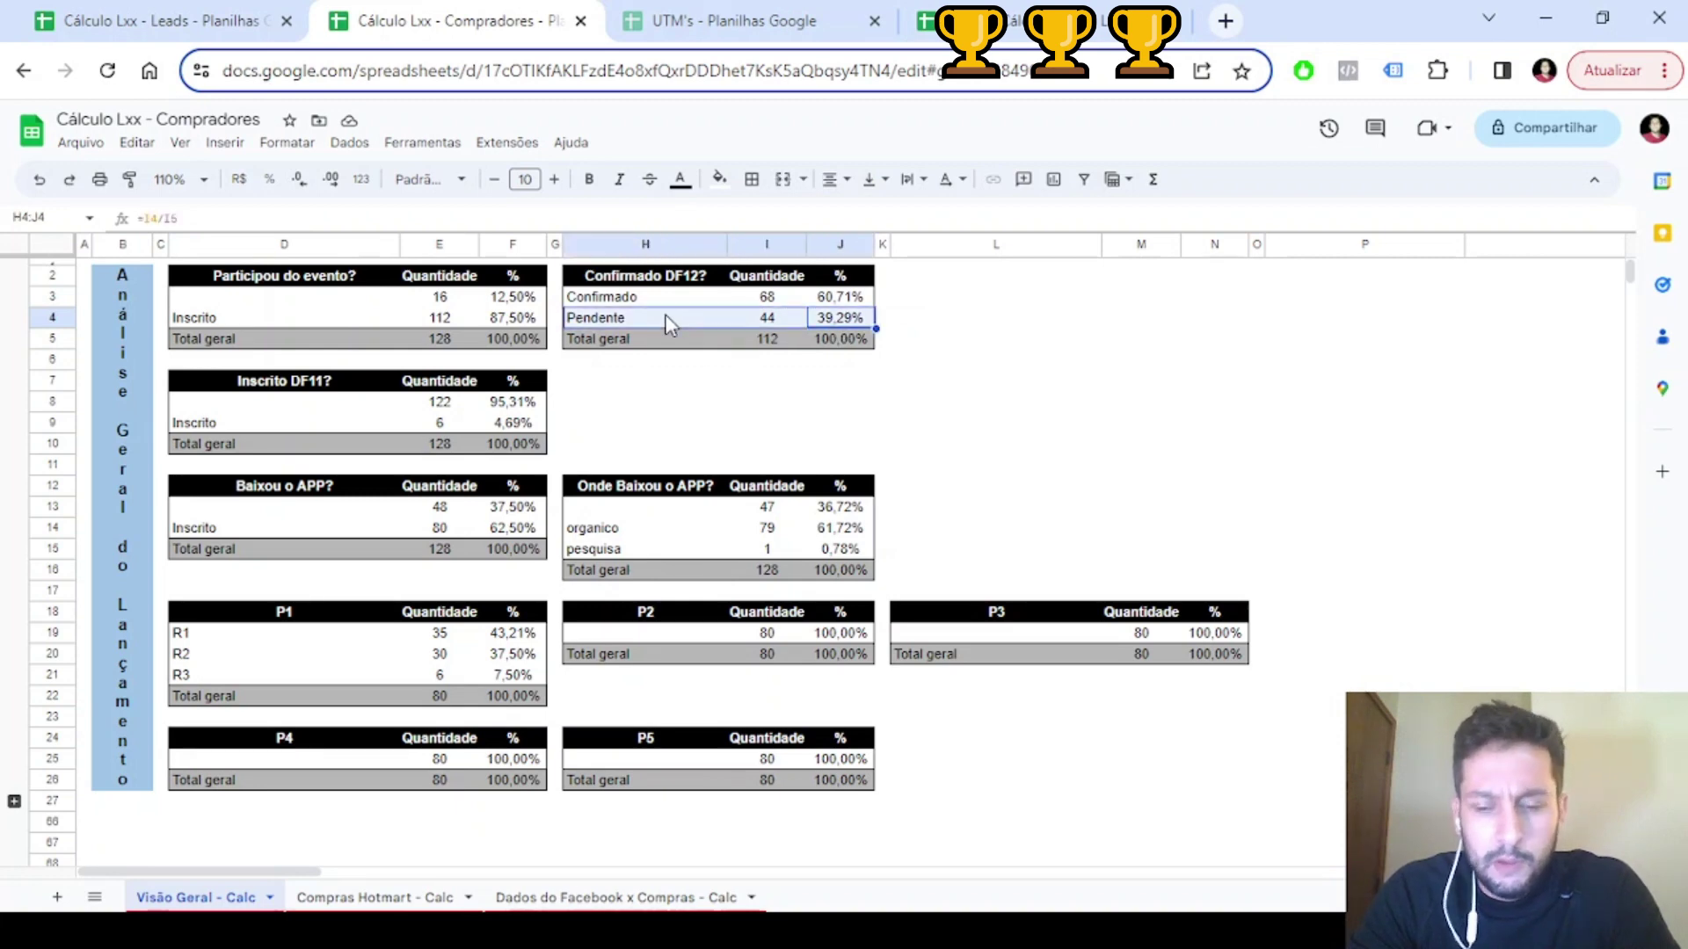
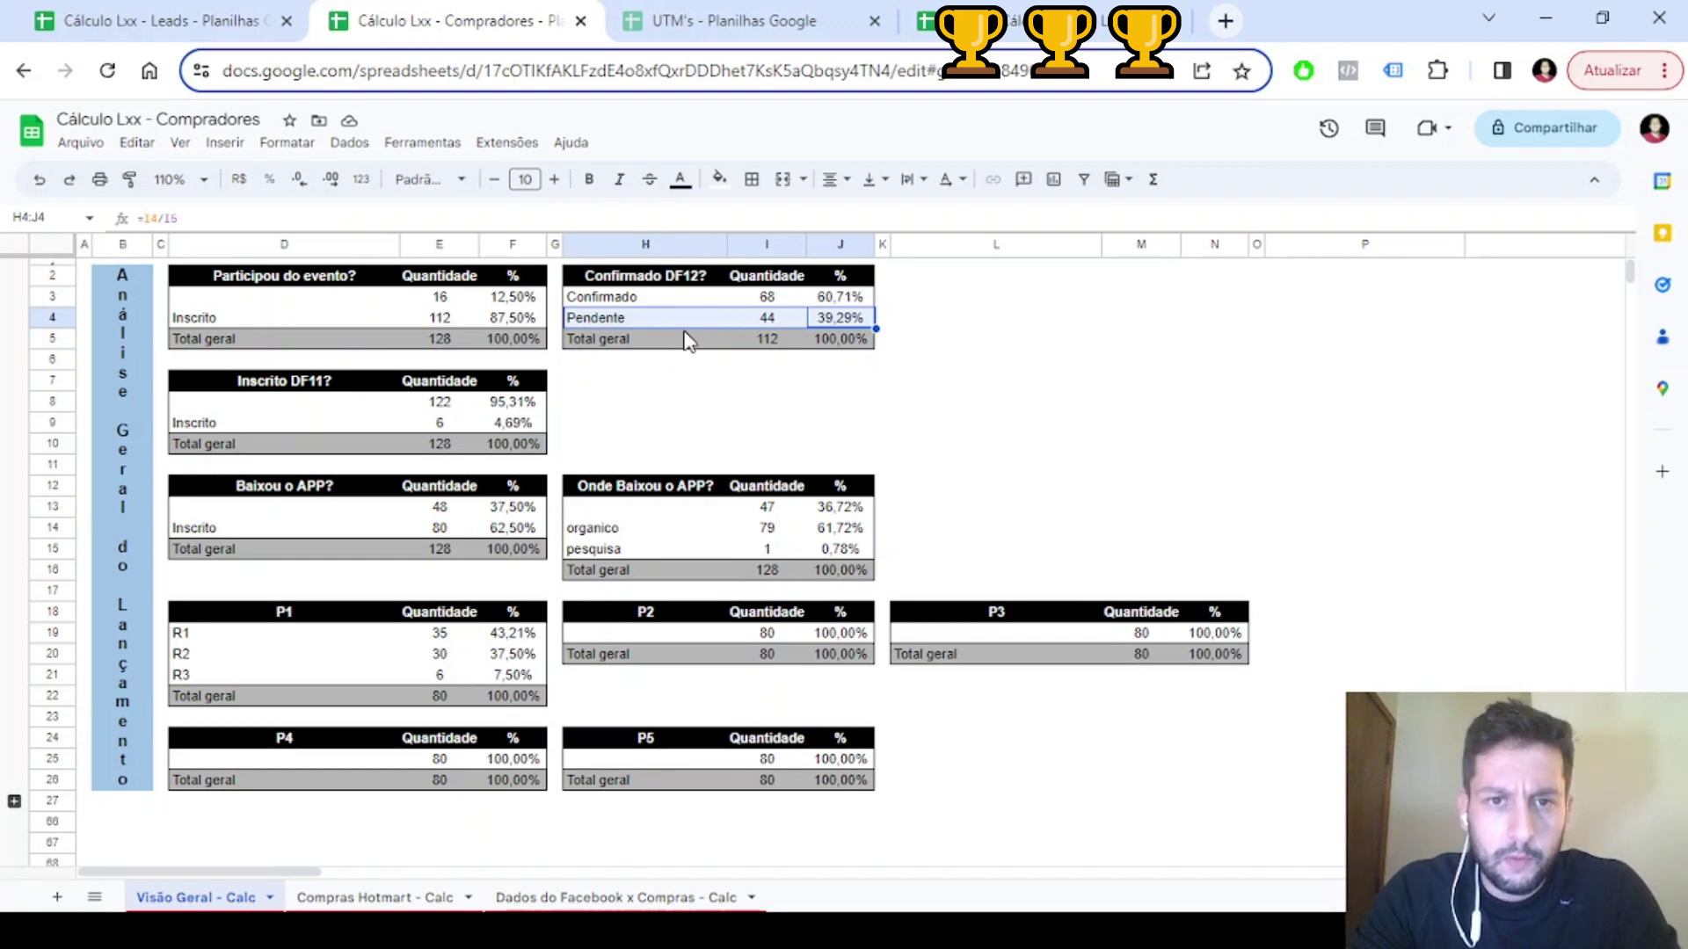
left_click_drag(840, 276, 619, 344)
Review the "Inscrito DF11?" table, checking the Inscrito row's quantity and percentage
left_click_drag(254, 406, 513, 447)
left_click(443, 428)
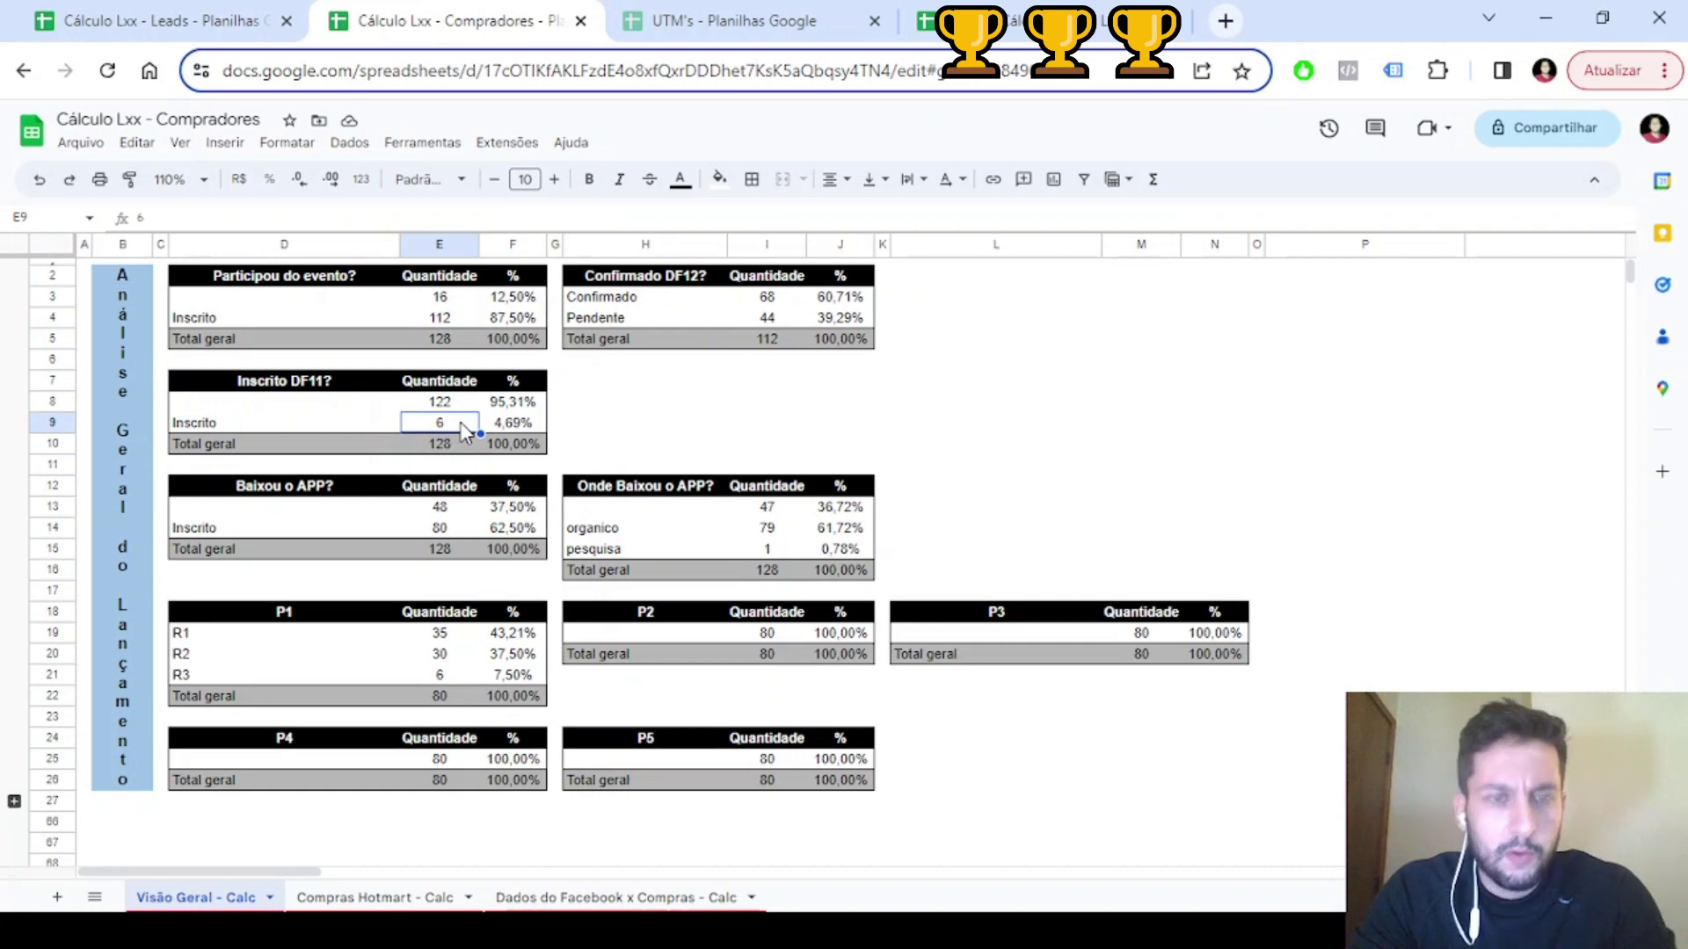
left_click(500, 428)
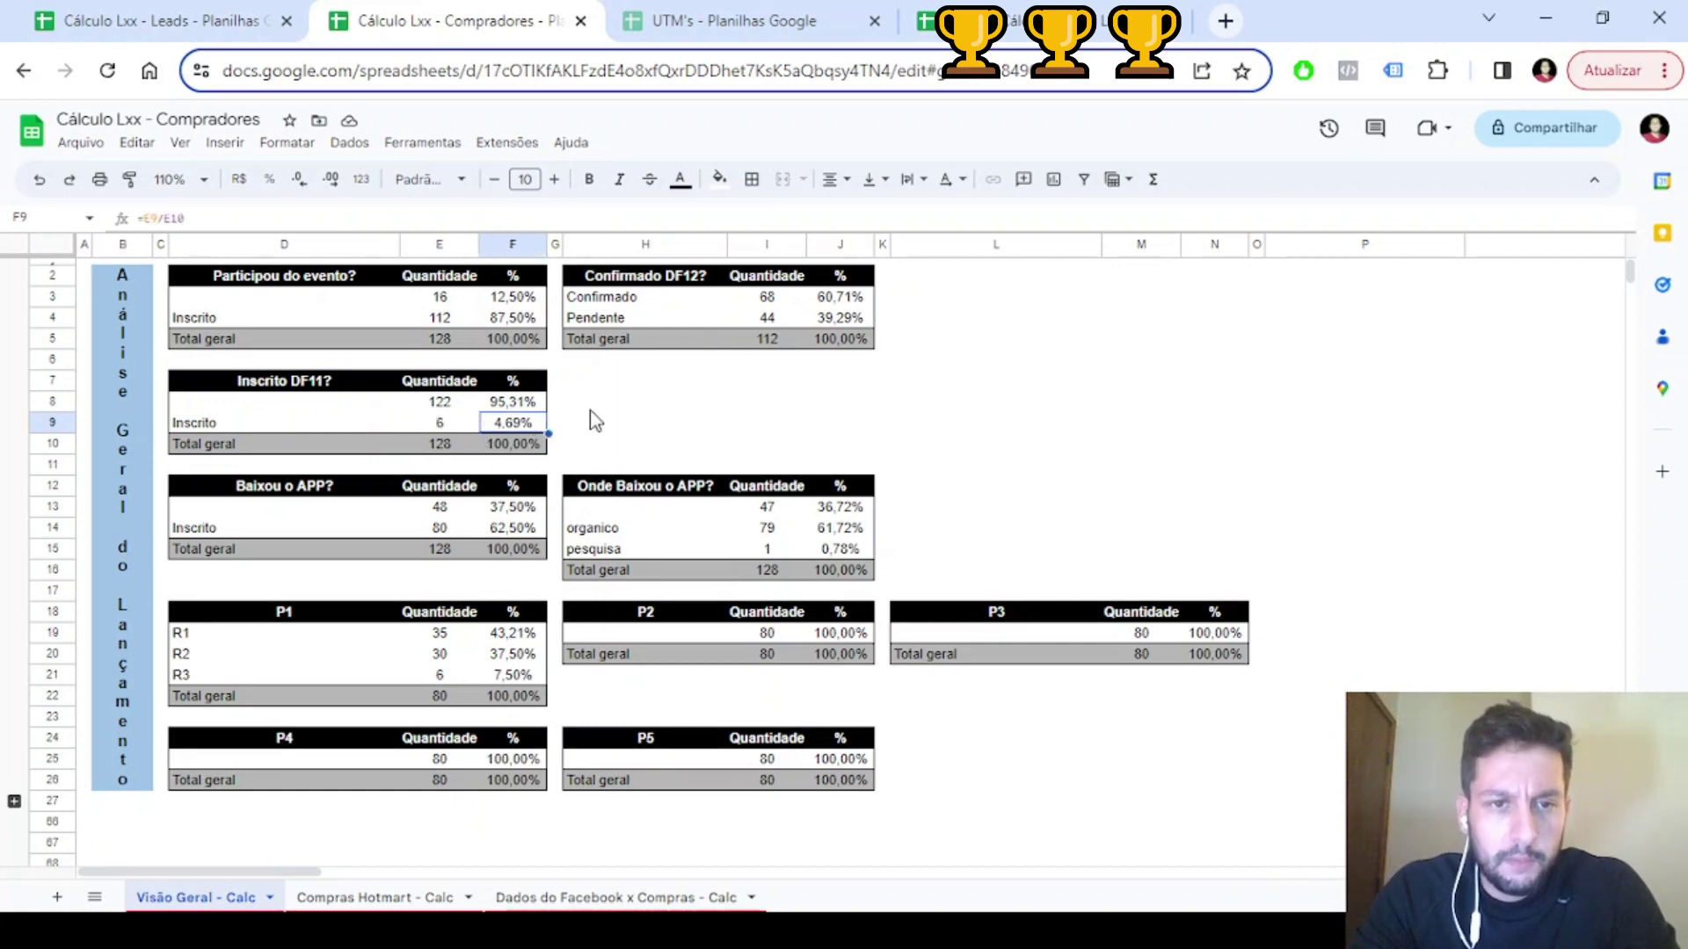
Review the "Baixou o APP?" table, checking its total and the Inscrito row's quantity and percentage
scroll(693, 392, "down", 1)
left_click_drag(241, 436, 531, 499)
left_click(447, 483)
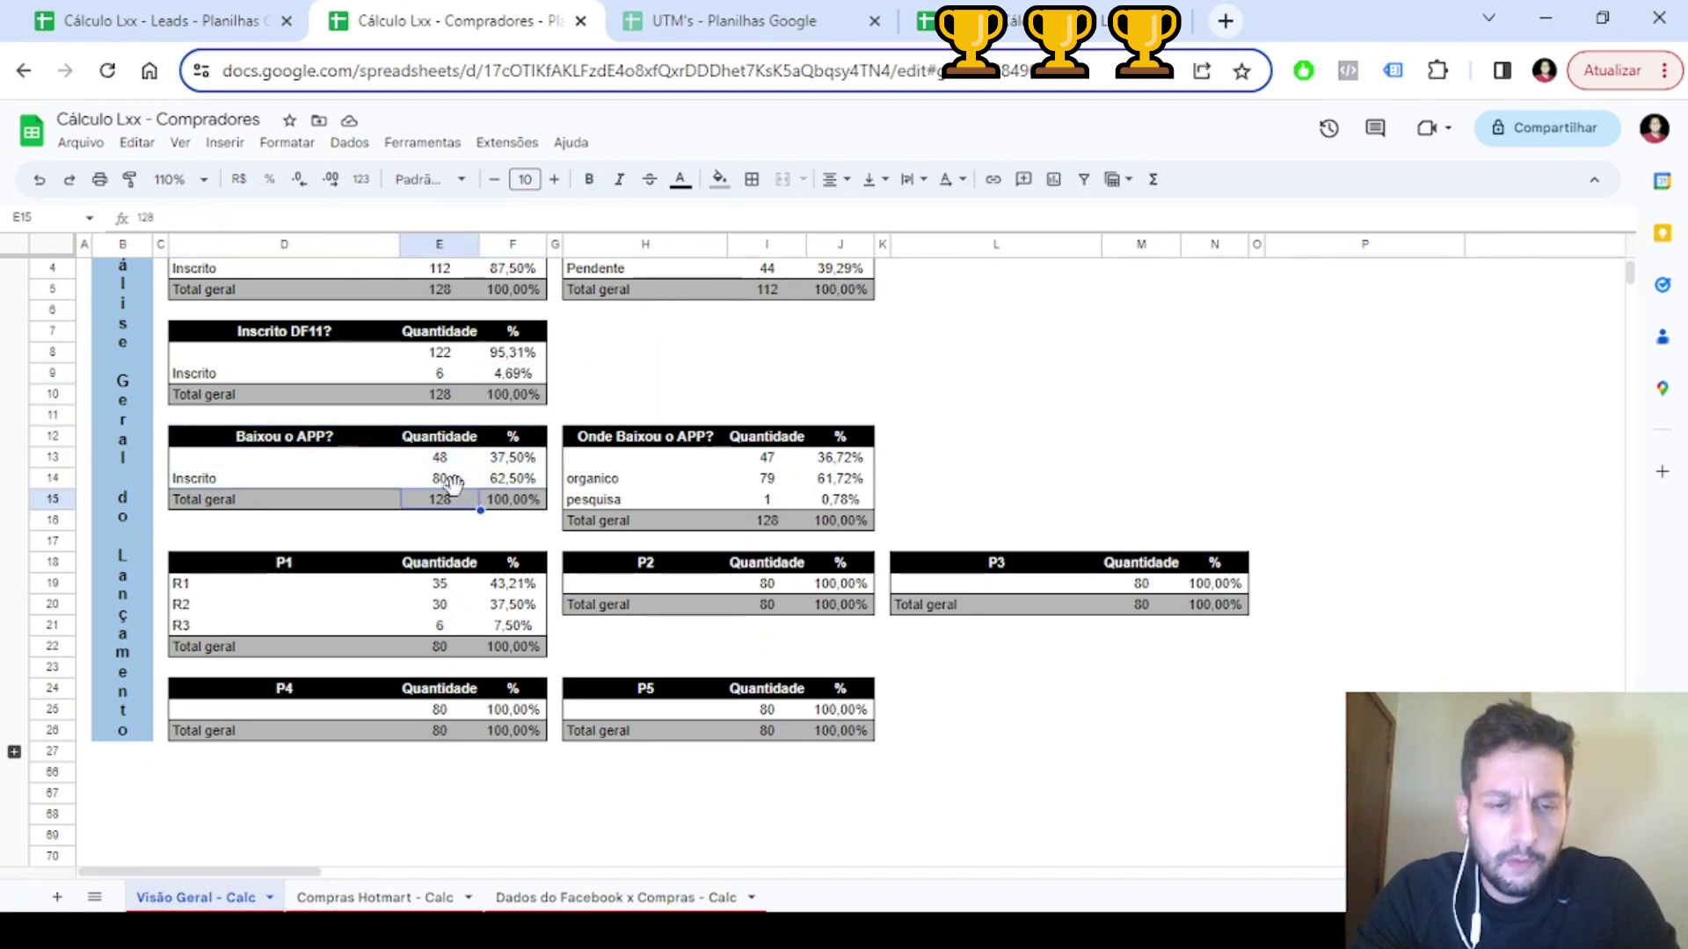
left_click(446, 500)
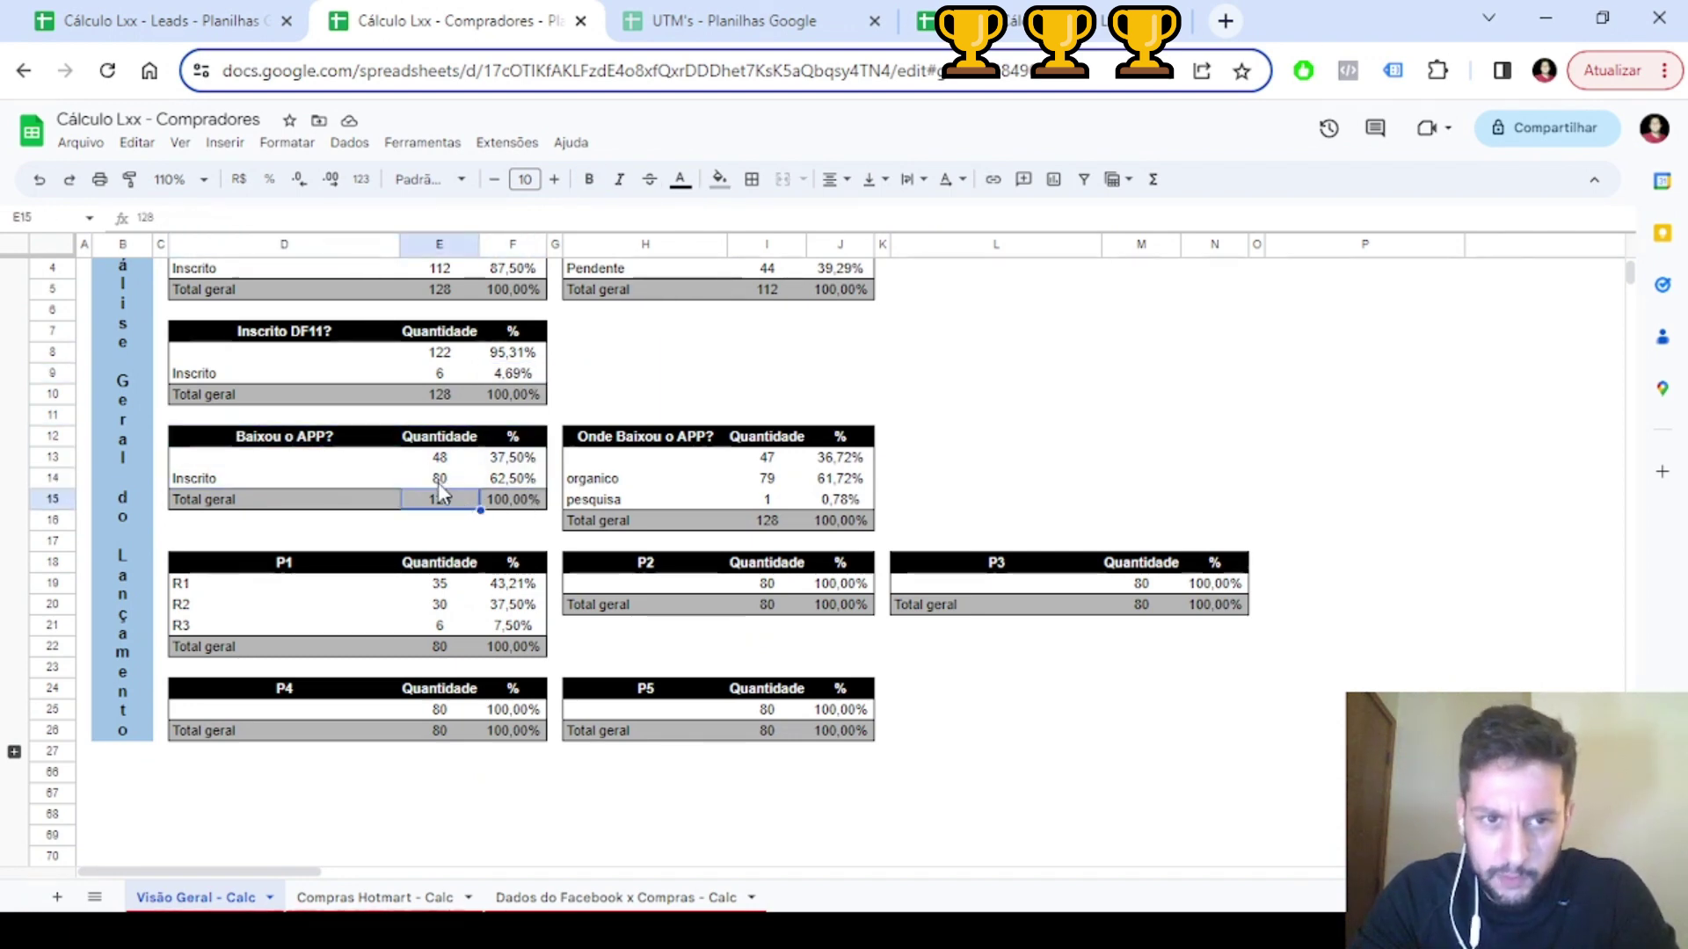
left_click(440, 483)
left_click(518, 479)
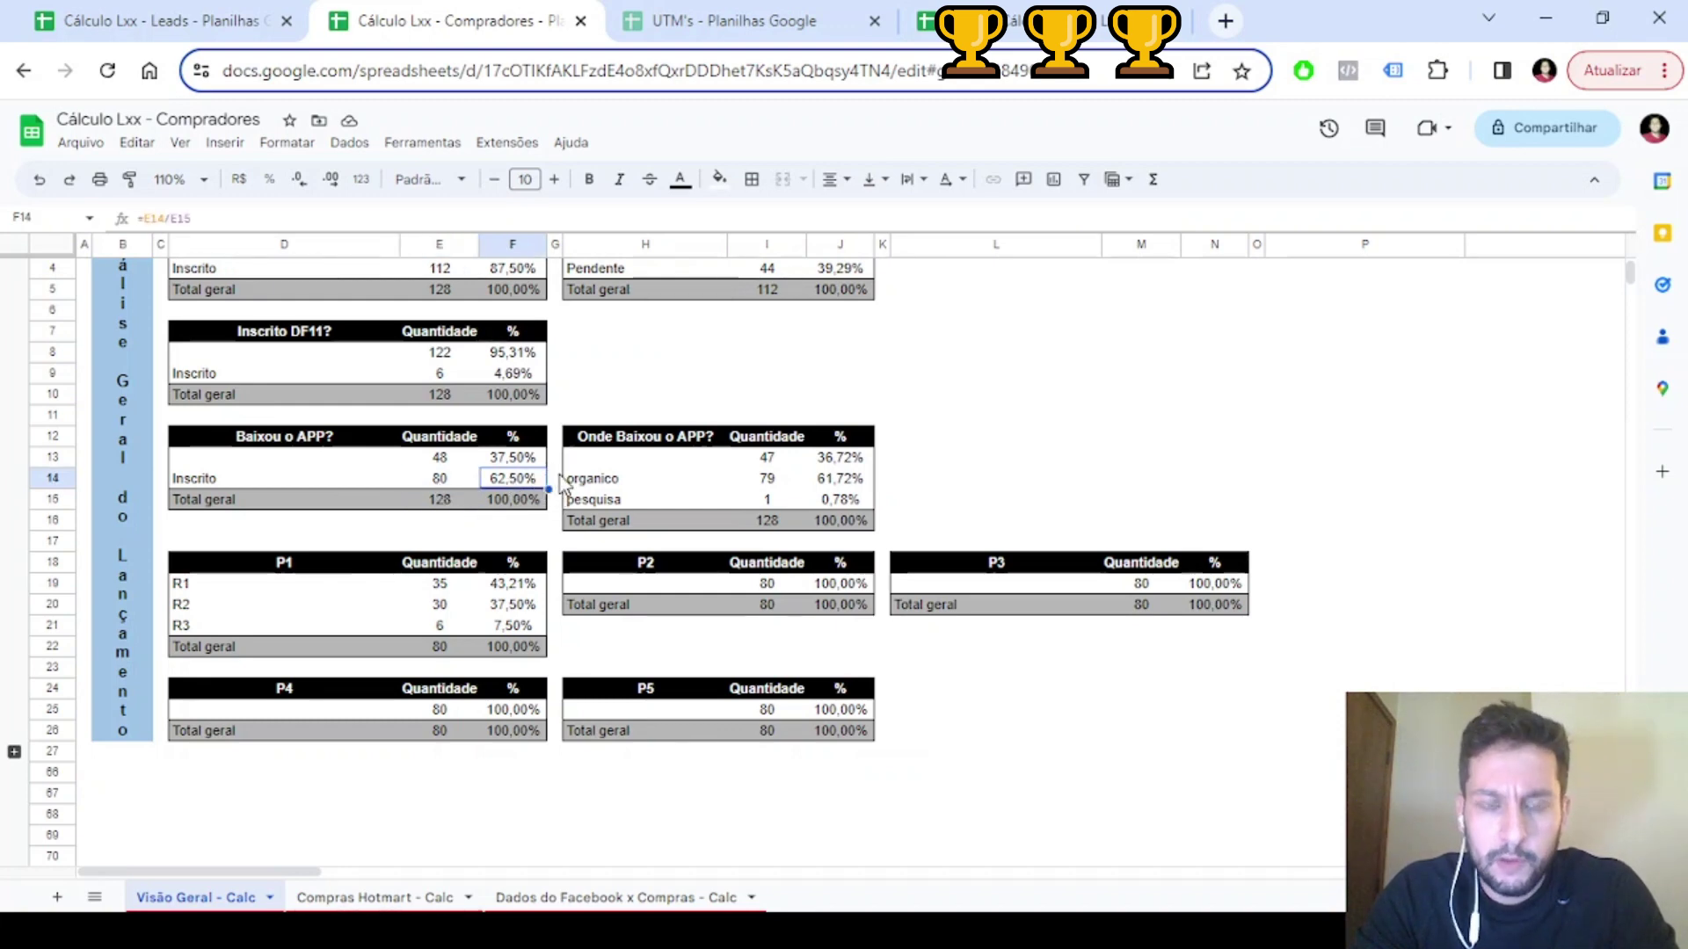
Examine the "Onde Baixou o APP?" table from its header down to the total row
left_click(555, 437)
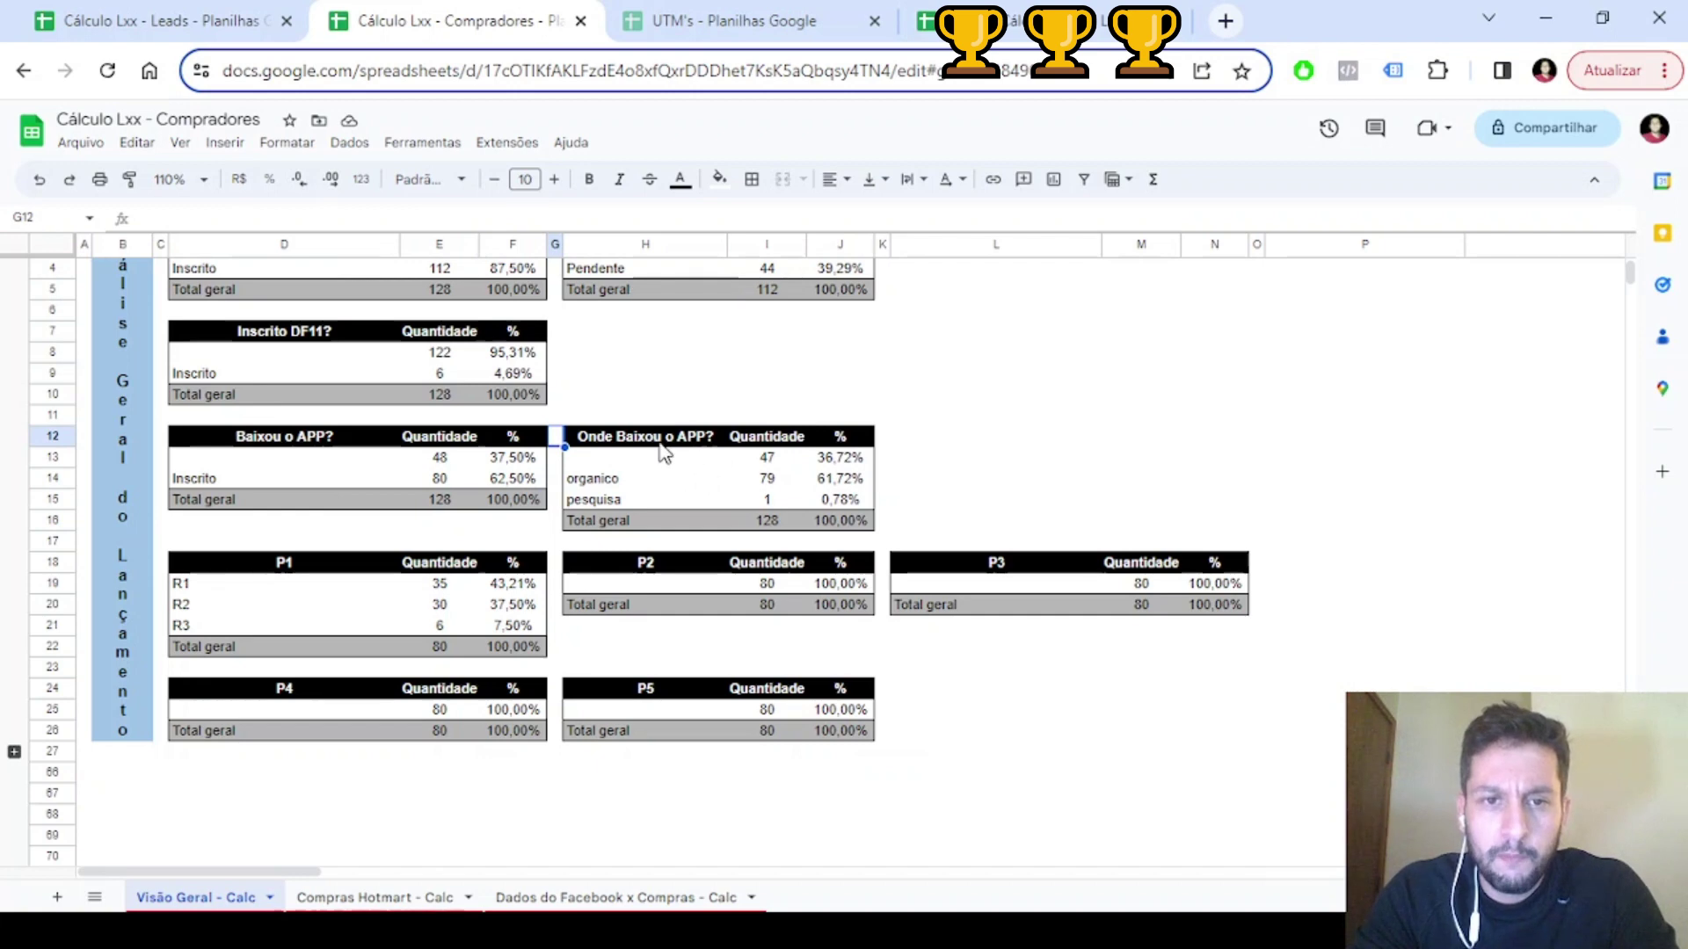
left_click_drag(676, 442, 839, 524)
left_click(839, 523)
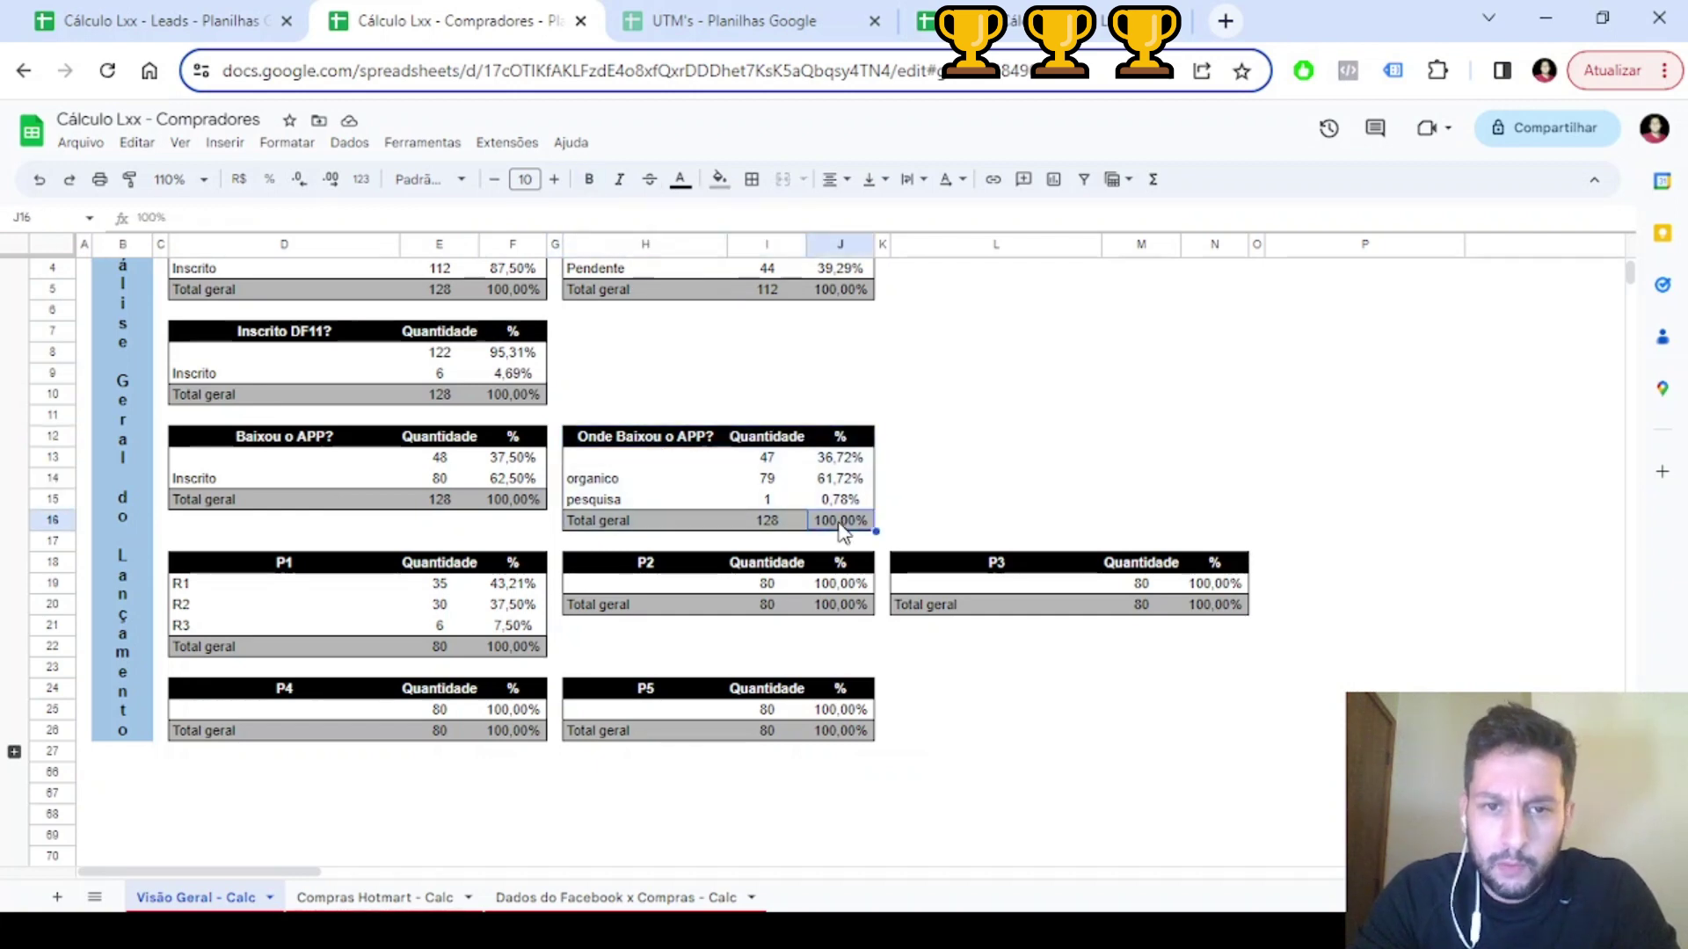
Review the organico and pesquisa rows of the "Onde Baixou o APP?" table, and the P1, P2 and P3 tables
left_click_drag(626, 479, 777, 498)
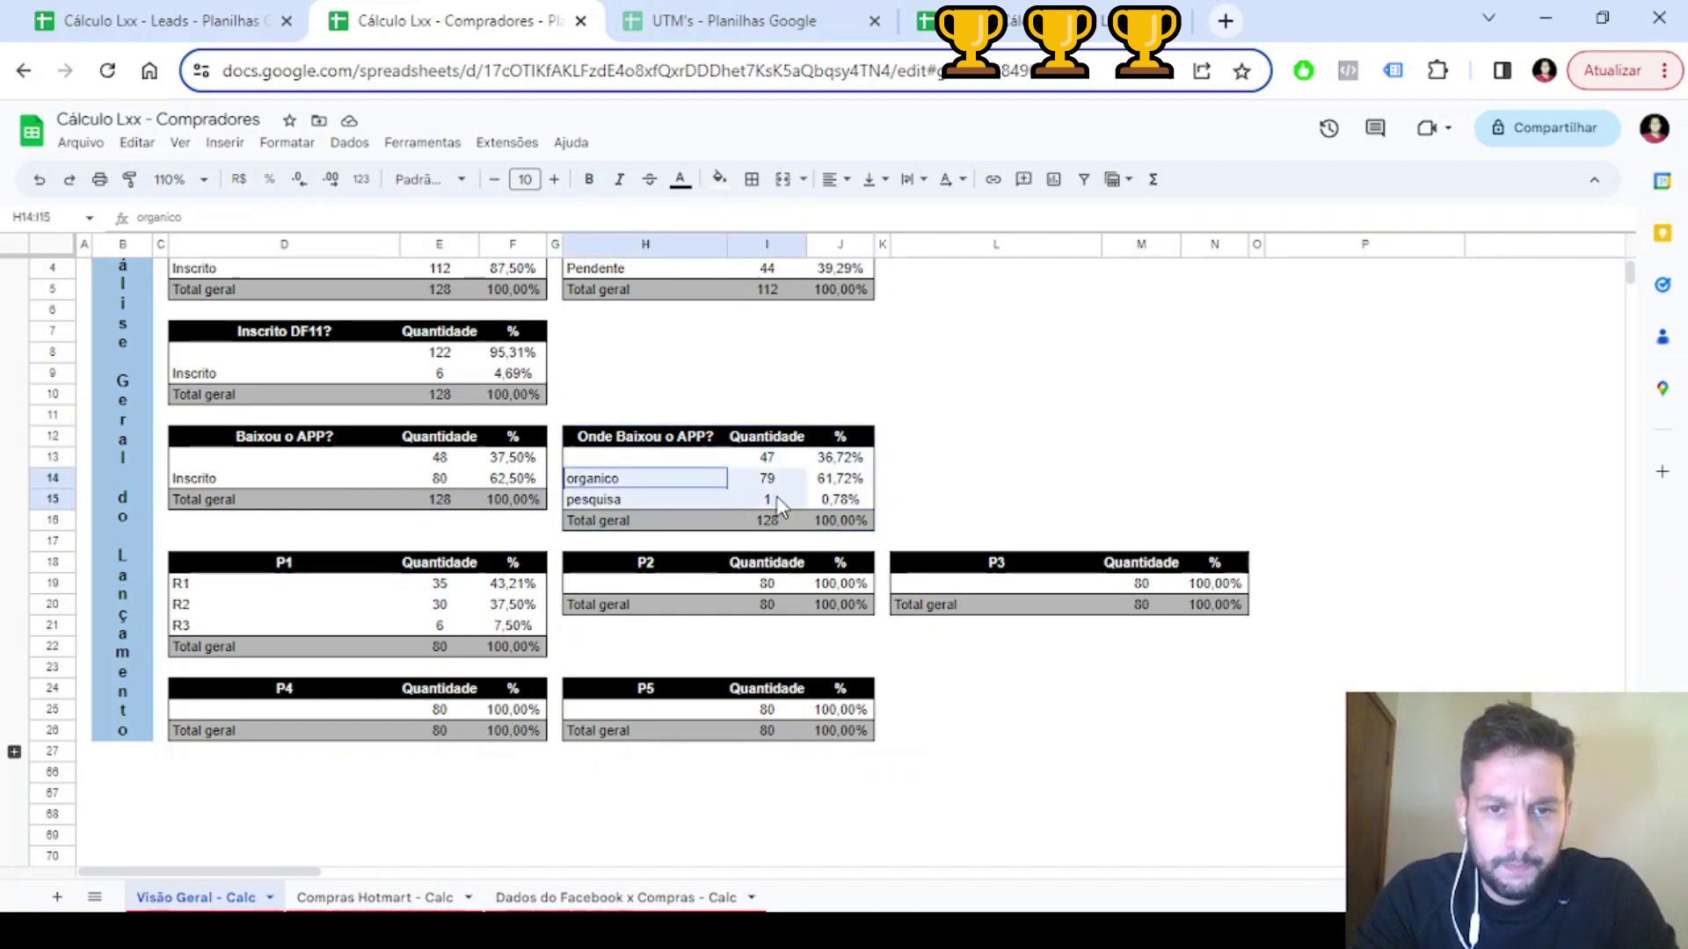
left_click(659, 494)
scroll(651, 500, "down", 1)
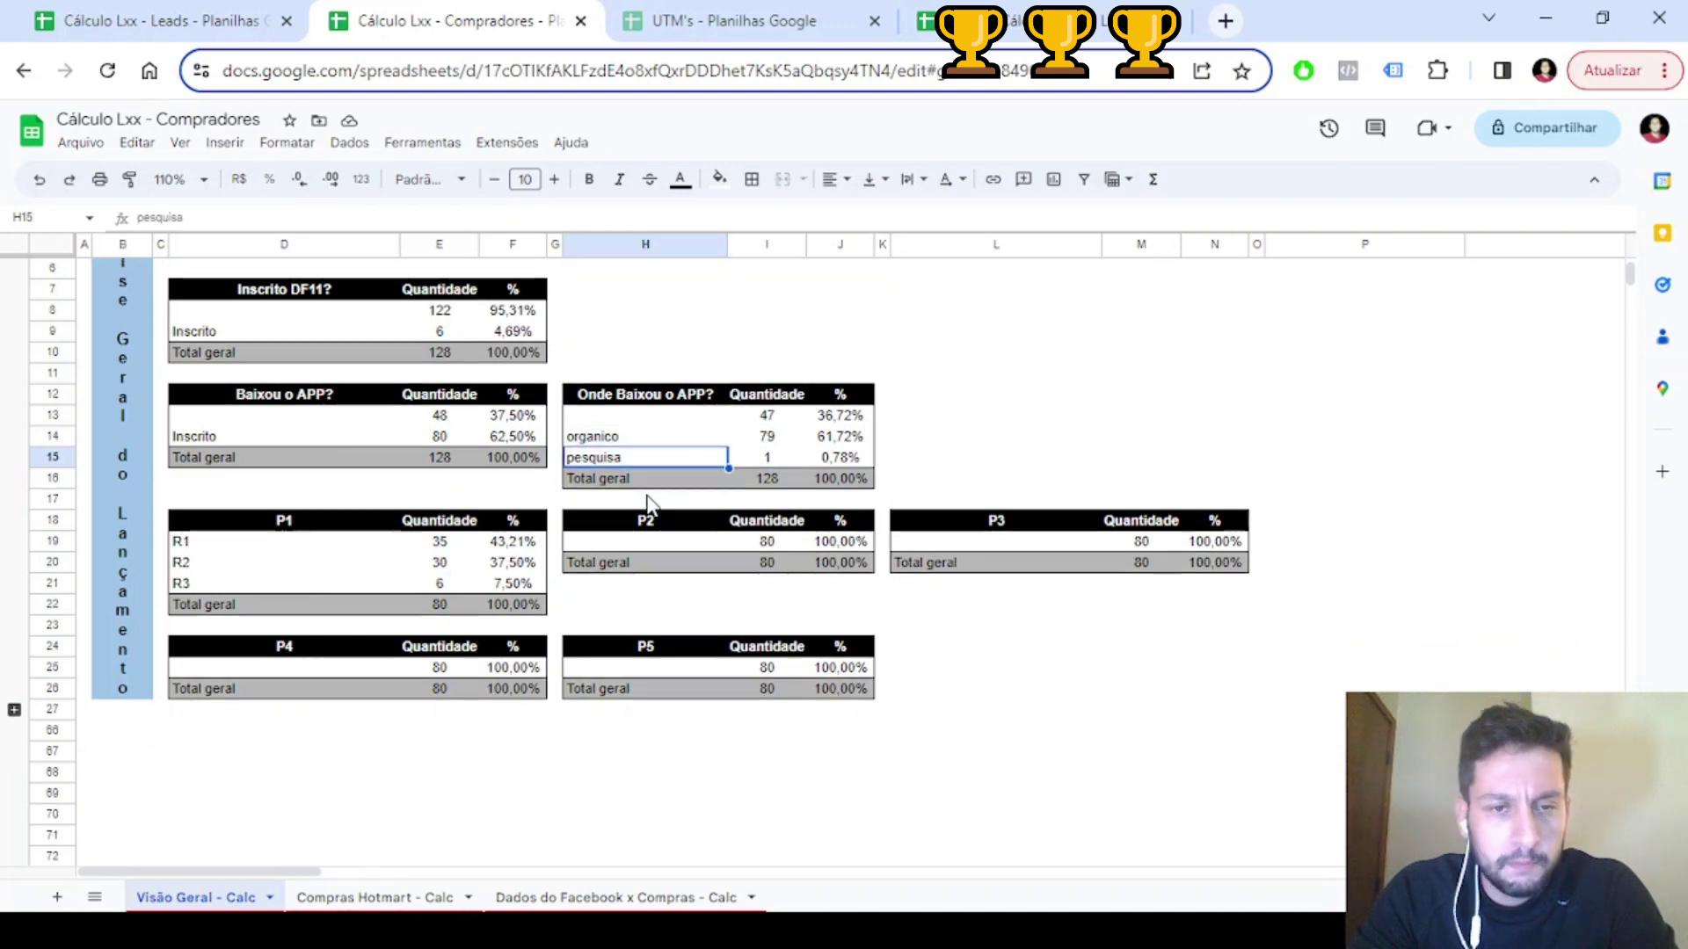
left_click_drag(220, 525, 527, 606)
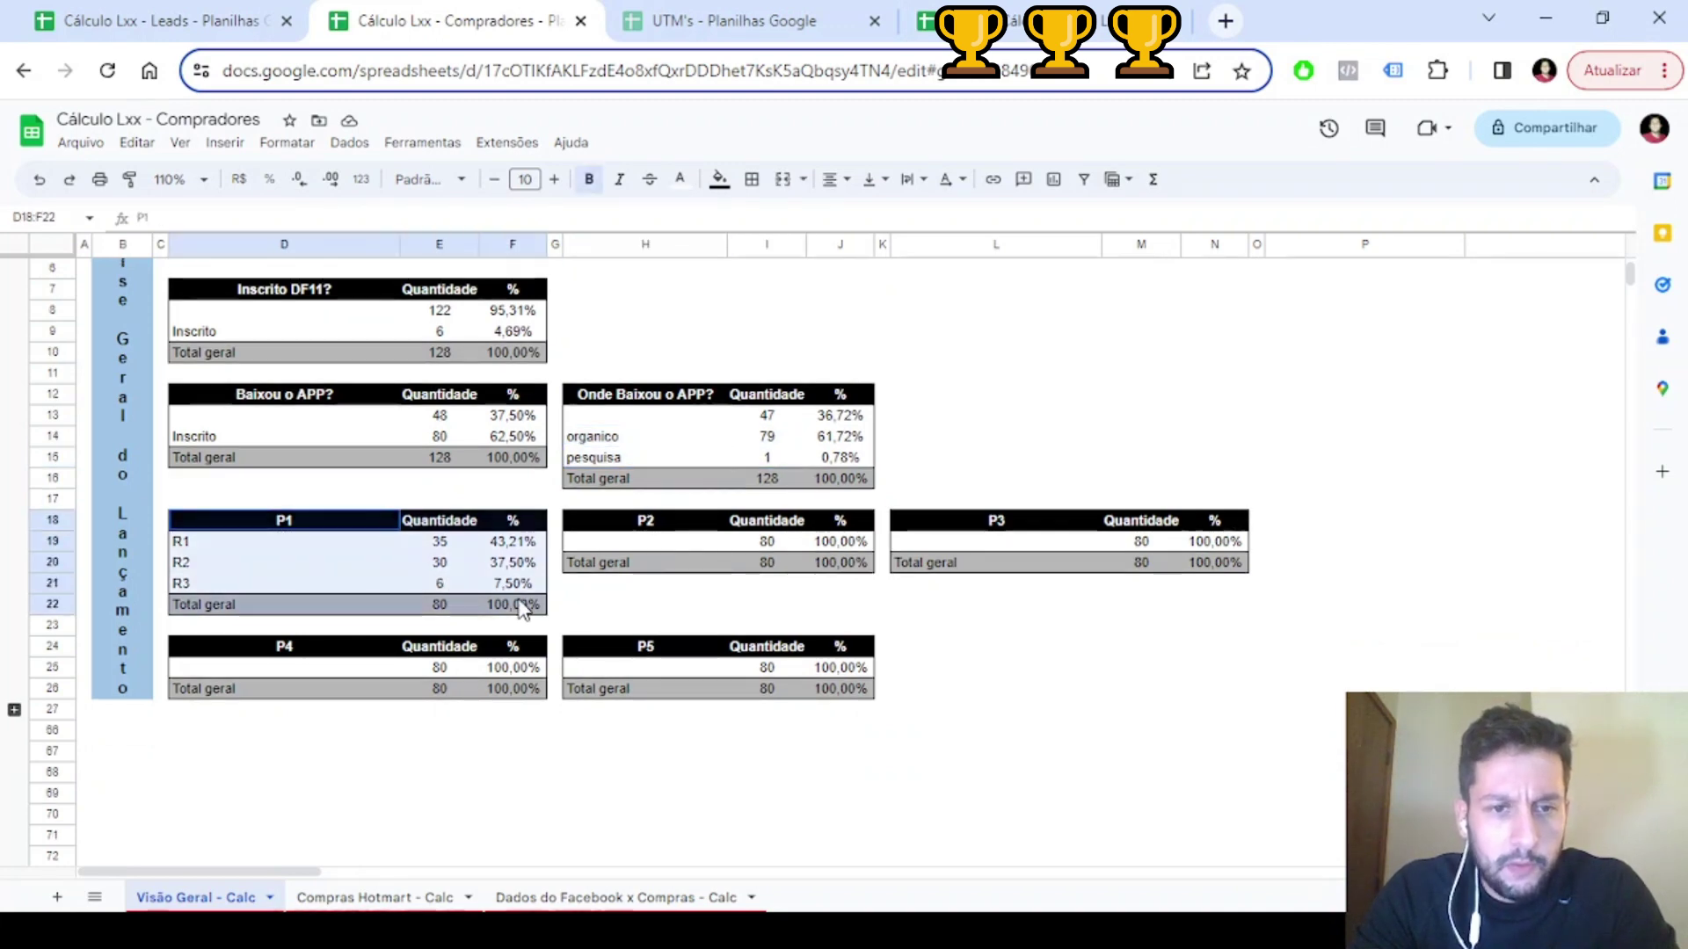
left_click_drag(624, 527, 844, 563)
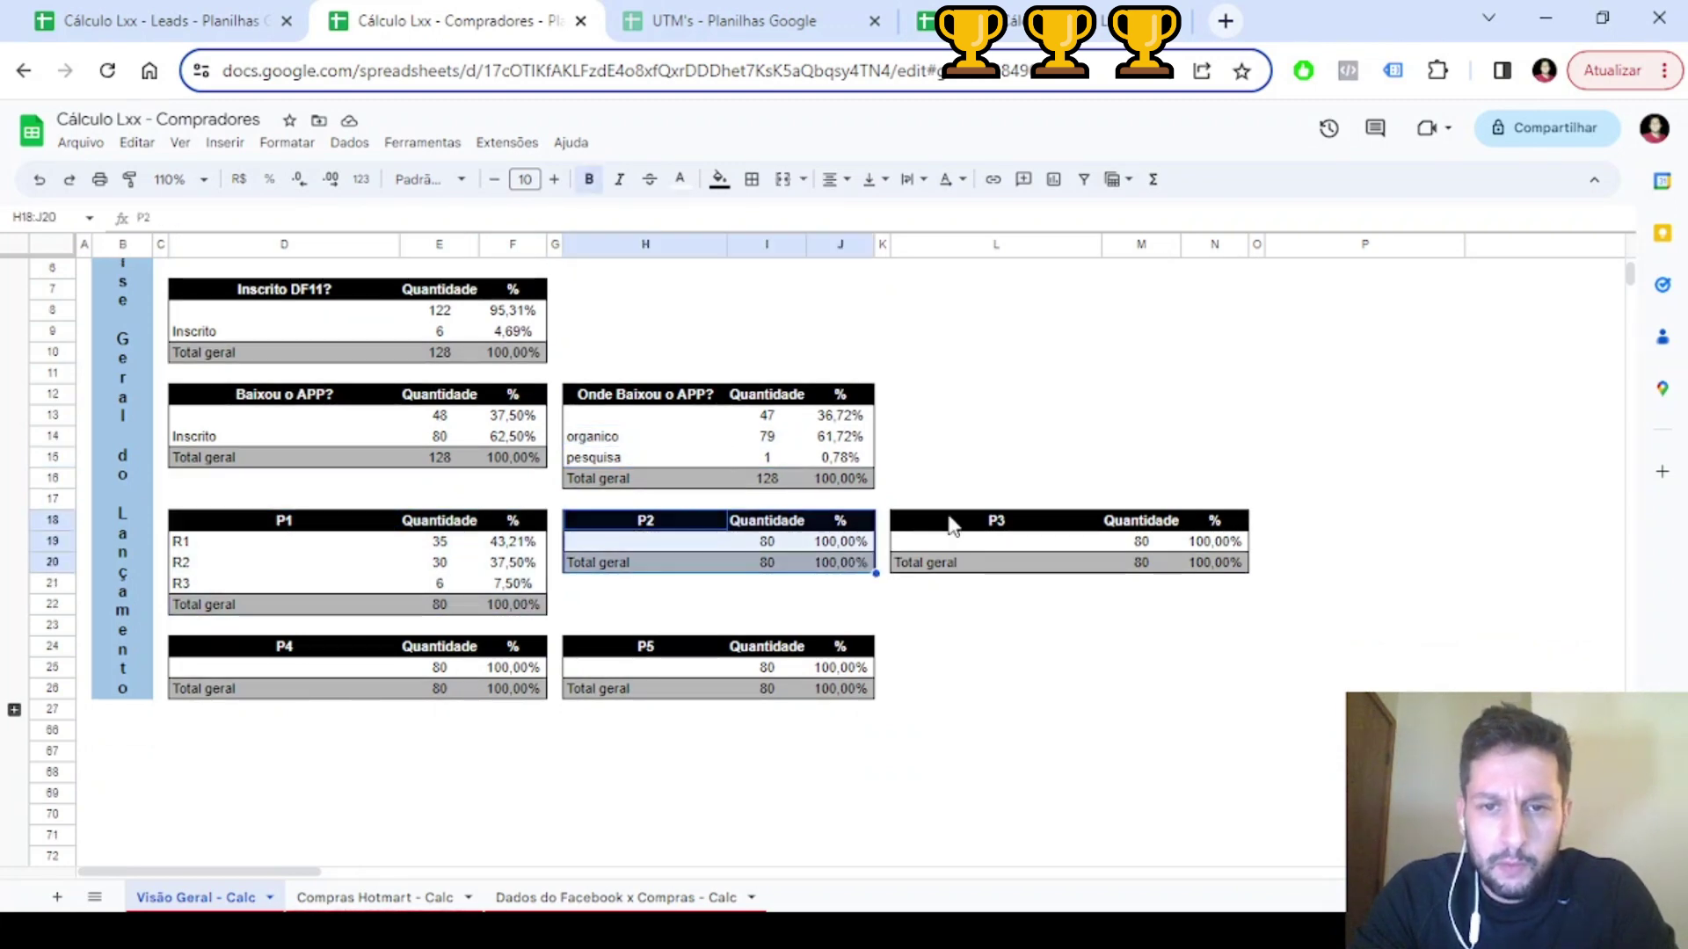
left_click_drag(993, 498, 1237, 569)
left_click(1235, 563)
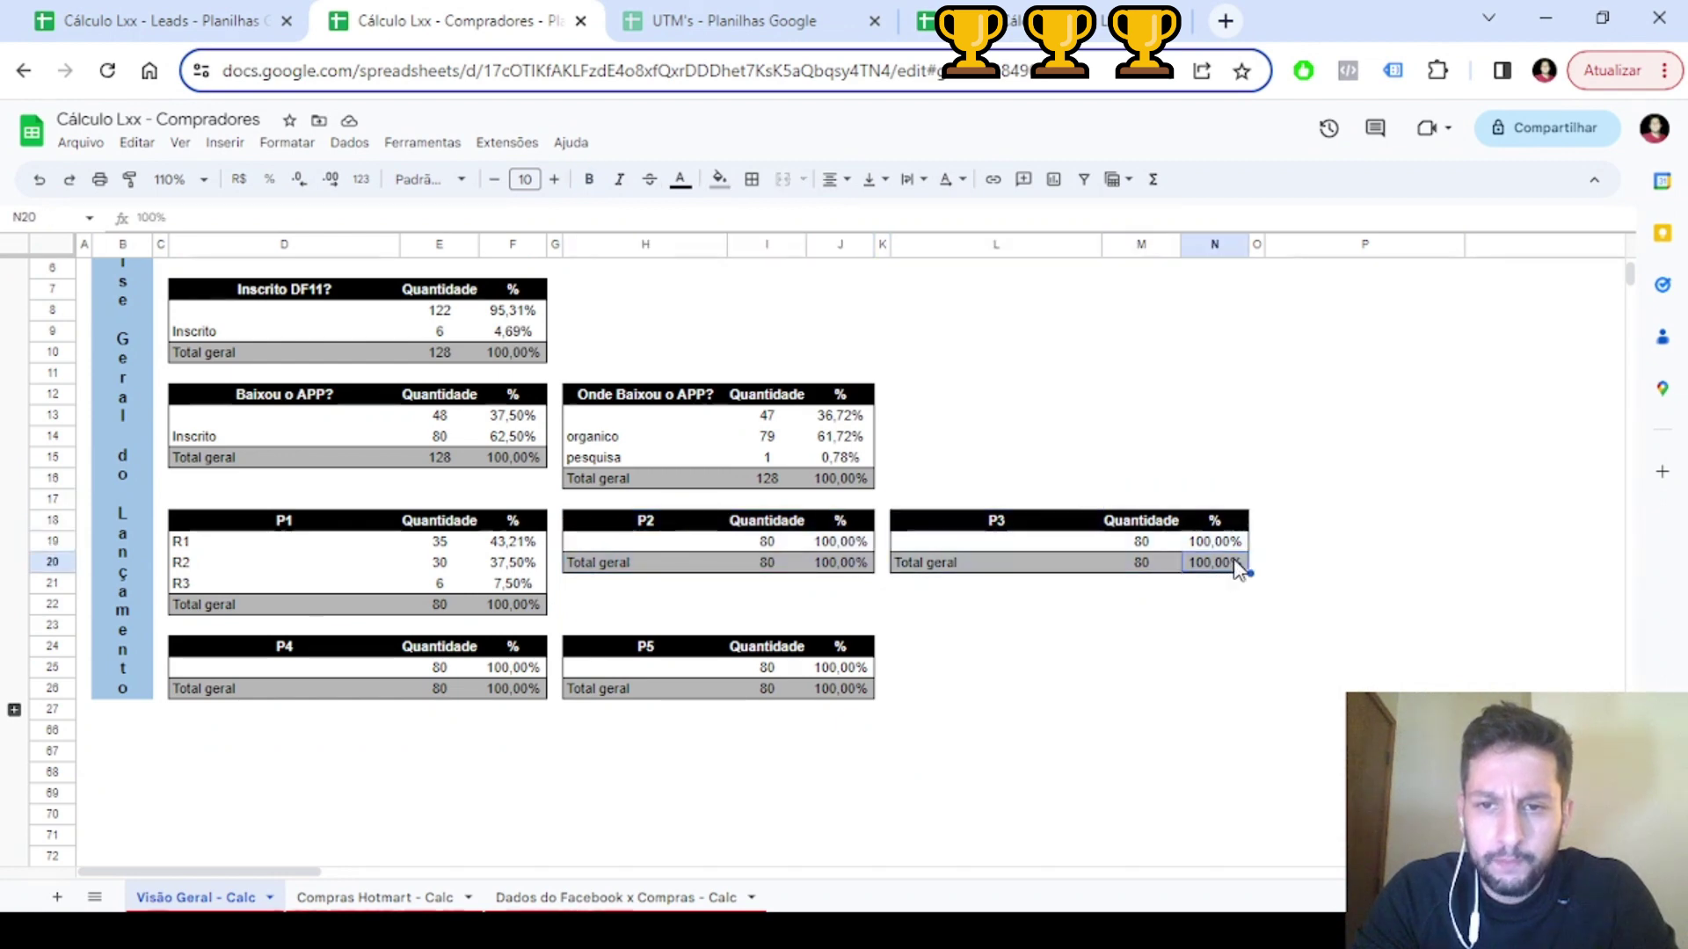
Expand the collapsed row group below row 27 to reveal the UTM analysis section
scroll(121, 642, "up", 2)
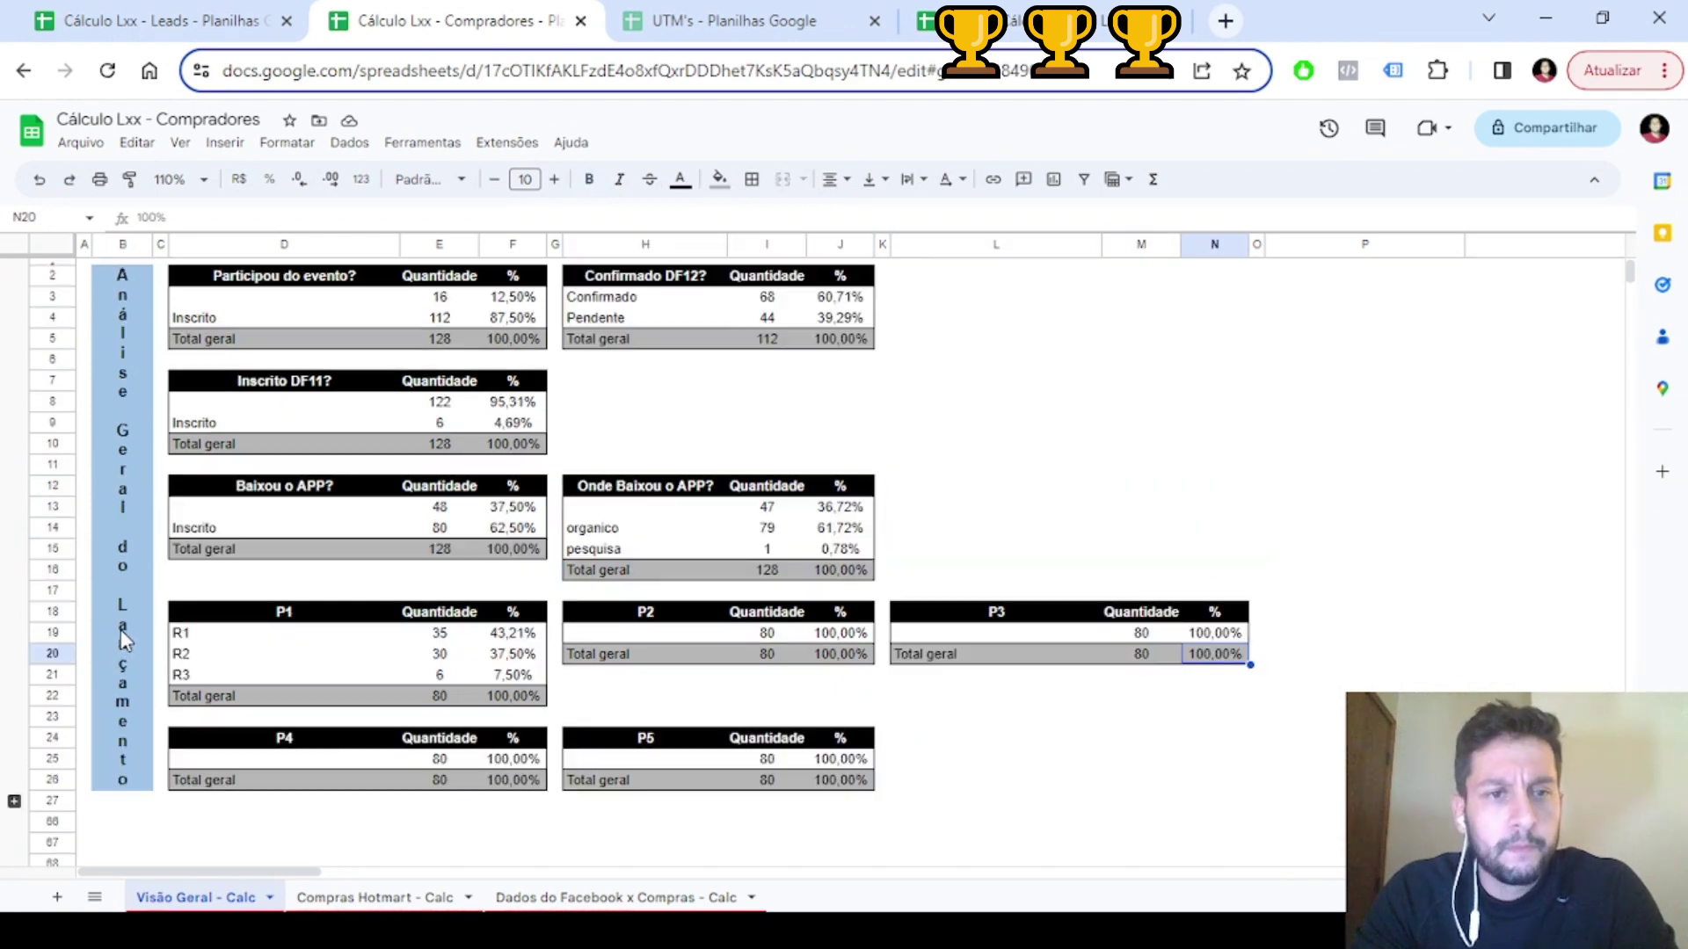
scroll(271, 565, "down", 3)
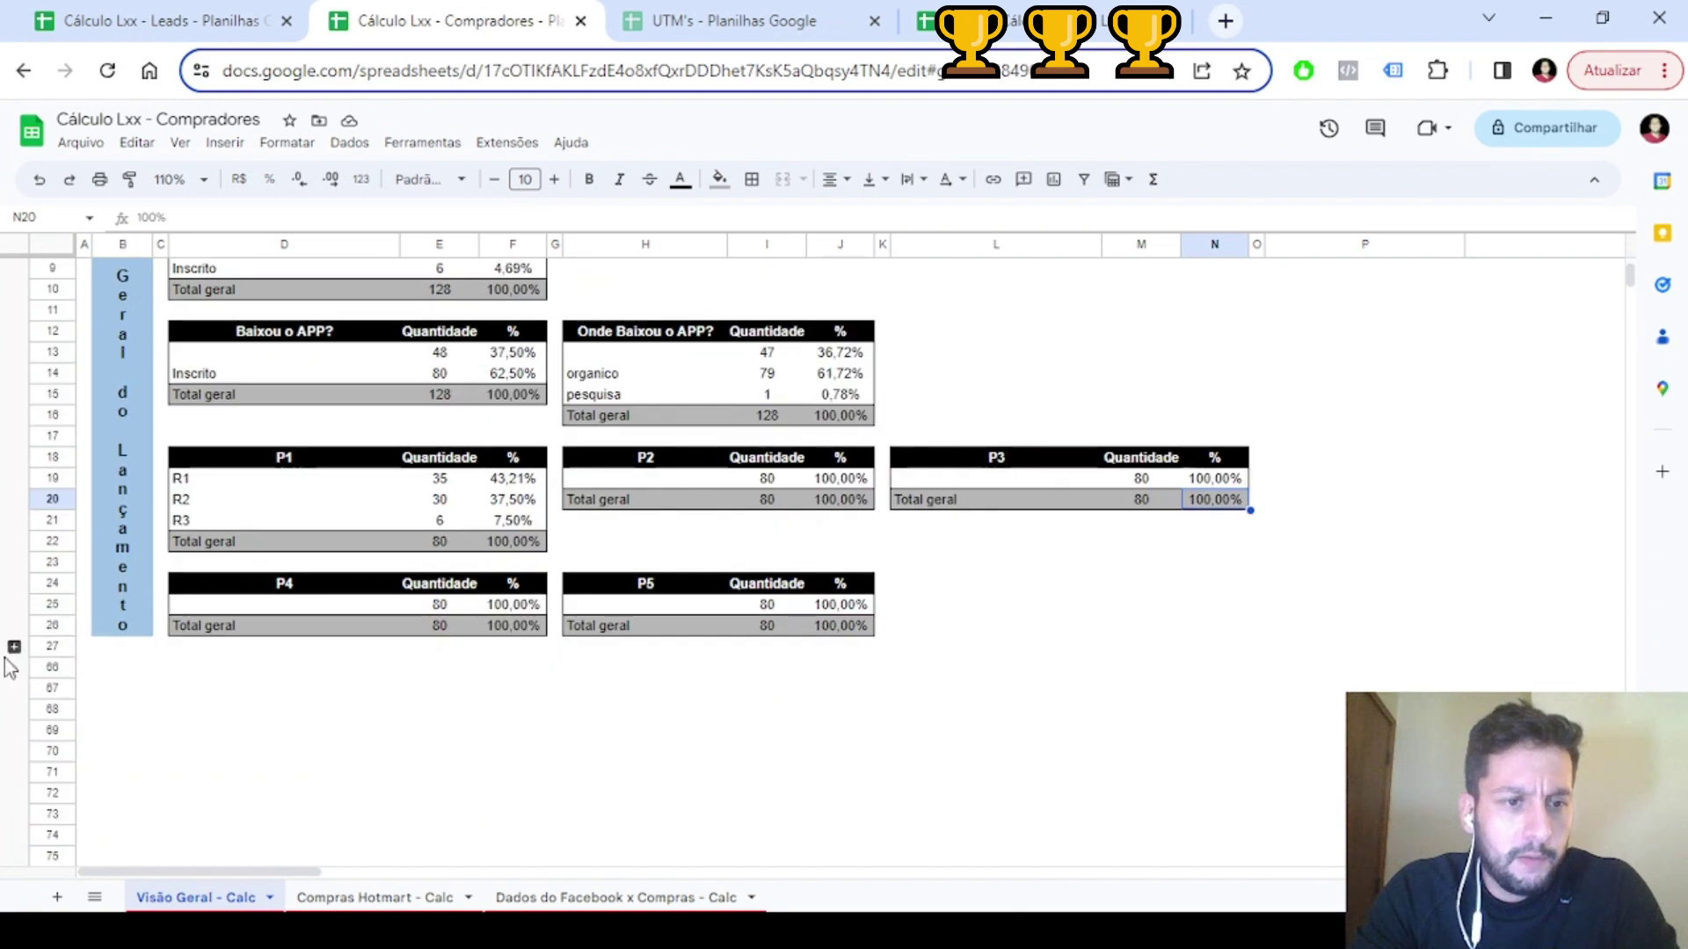
left_click(14, 648)
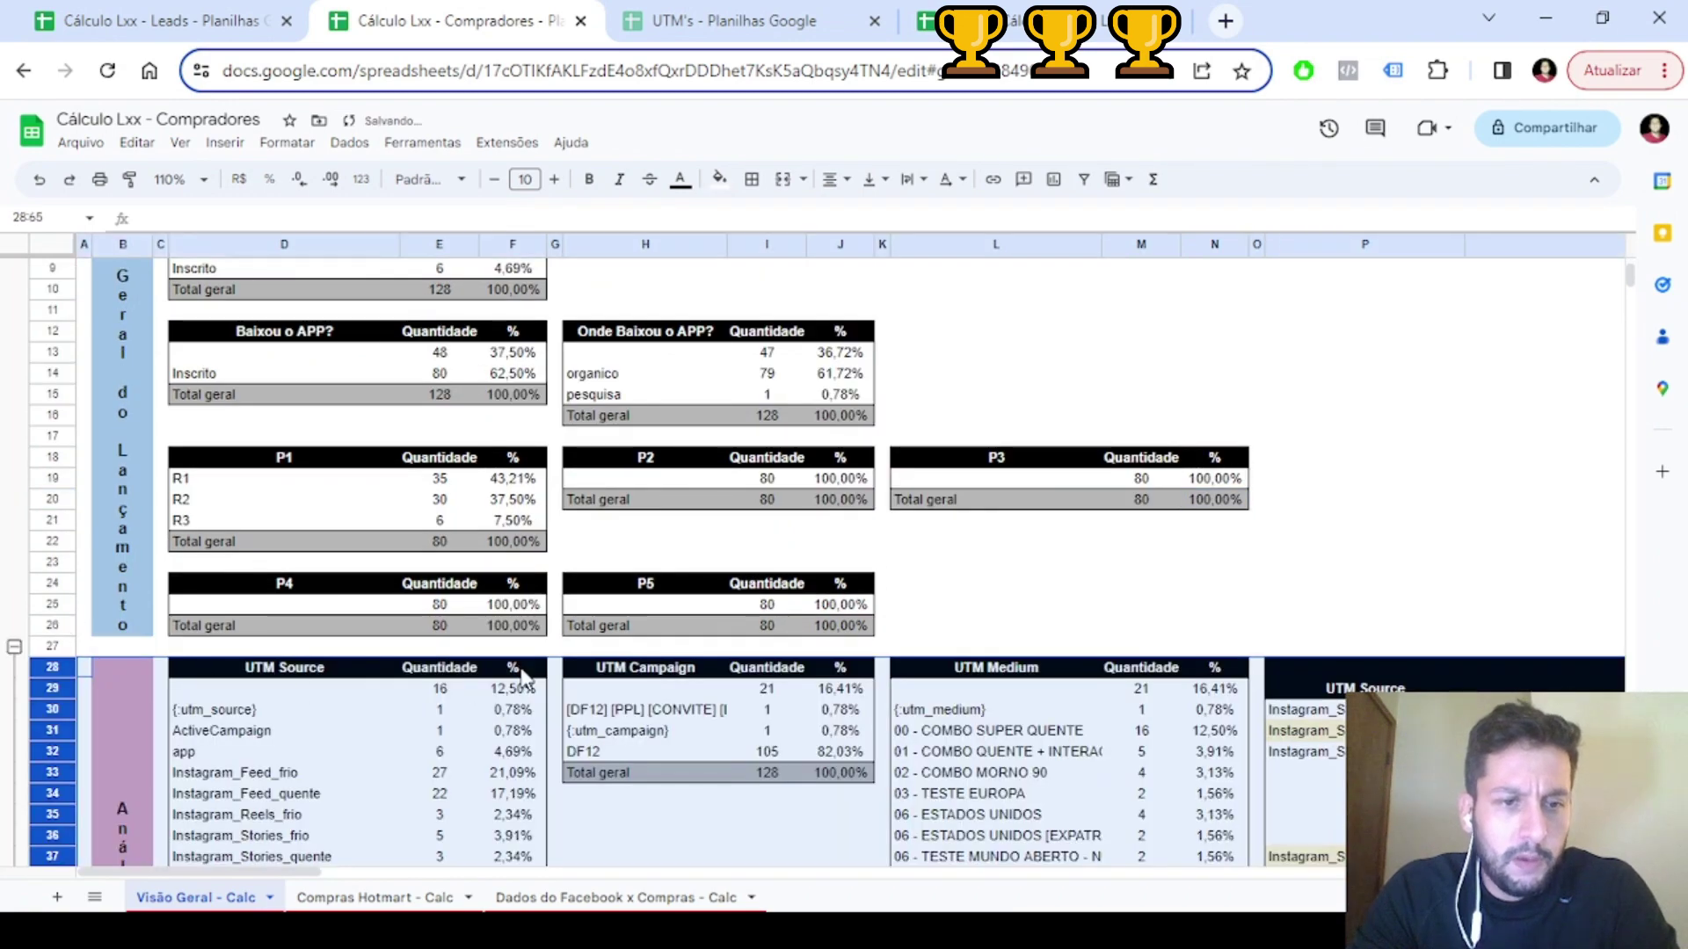
scroll(565, 670, "down", 5)
scroll(633, 679, "down", 1)
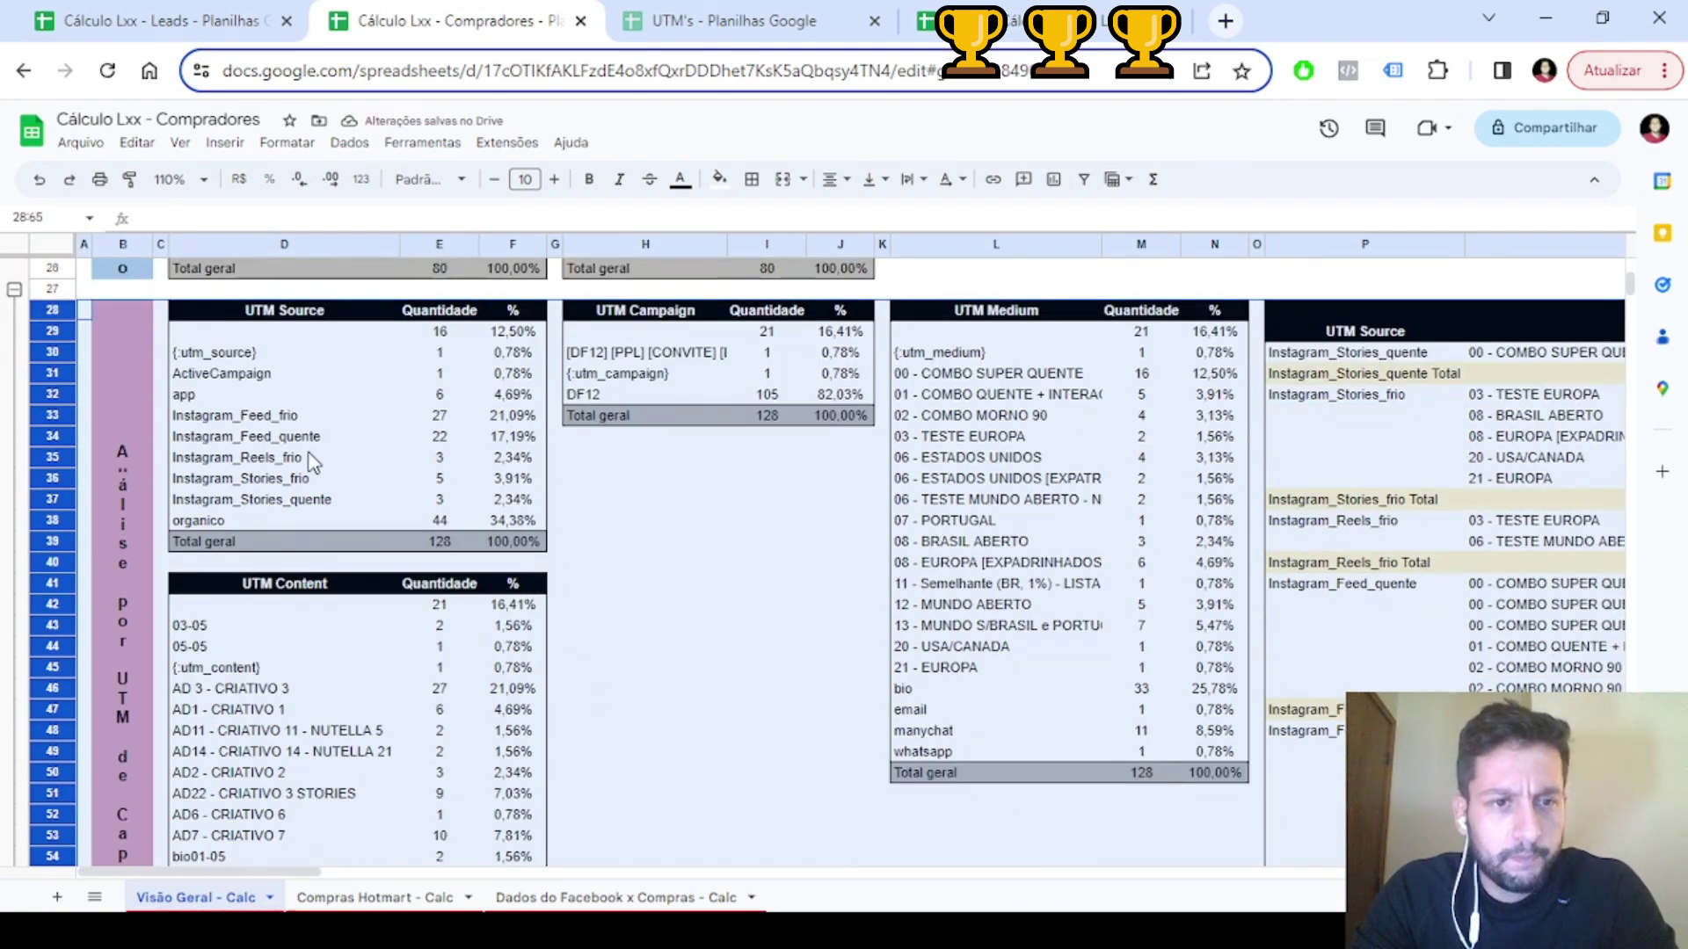
Examine the quantities and percentages of the five Instagram rows in the UTM Source table
left_click(248, 418)
left_click_drag(535, 507, 540, 503)
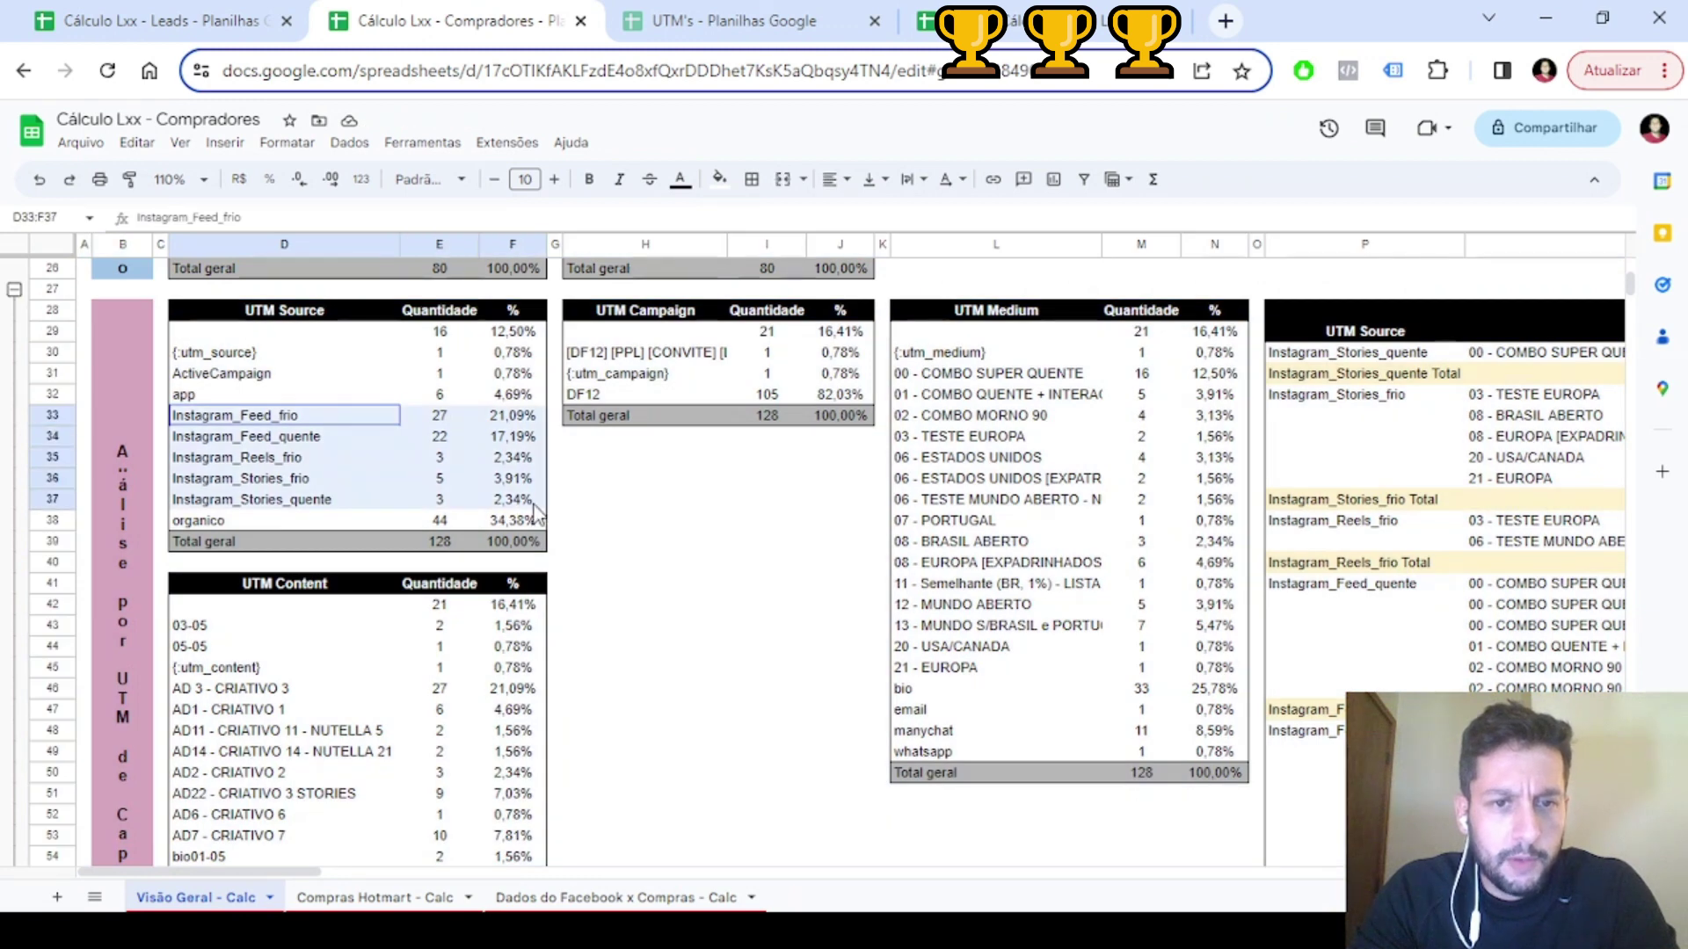
left_click_drag(441, 420, 444, 514)
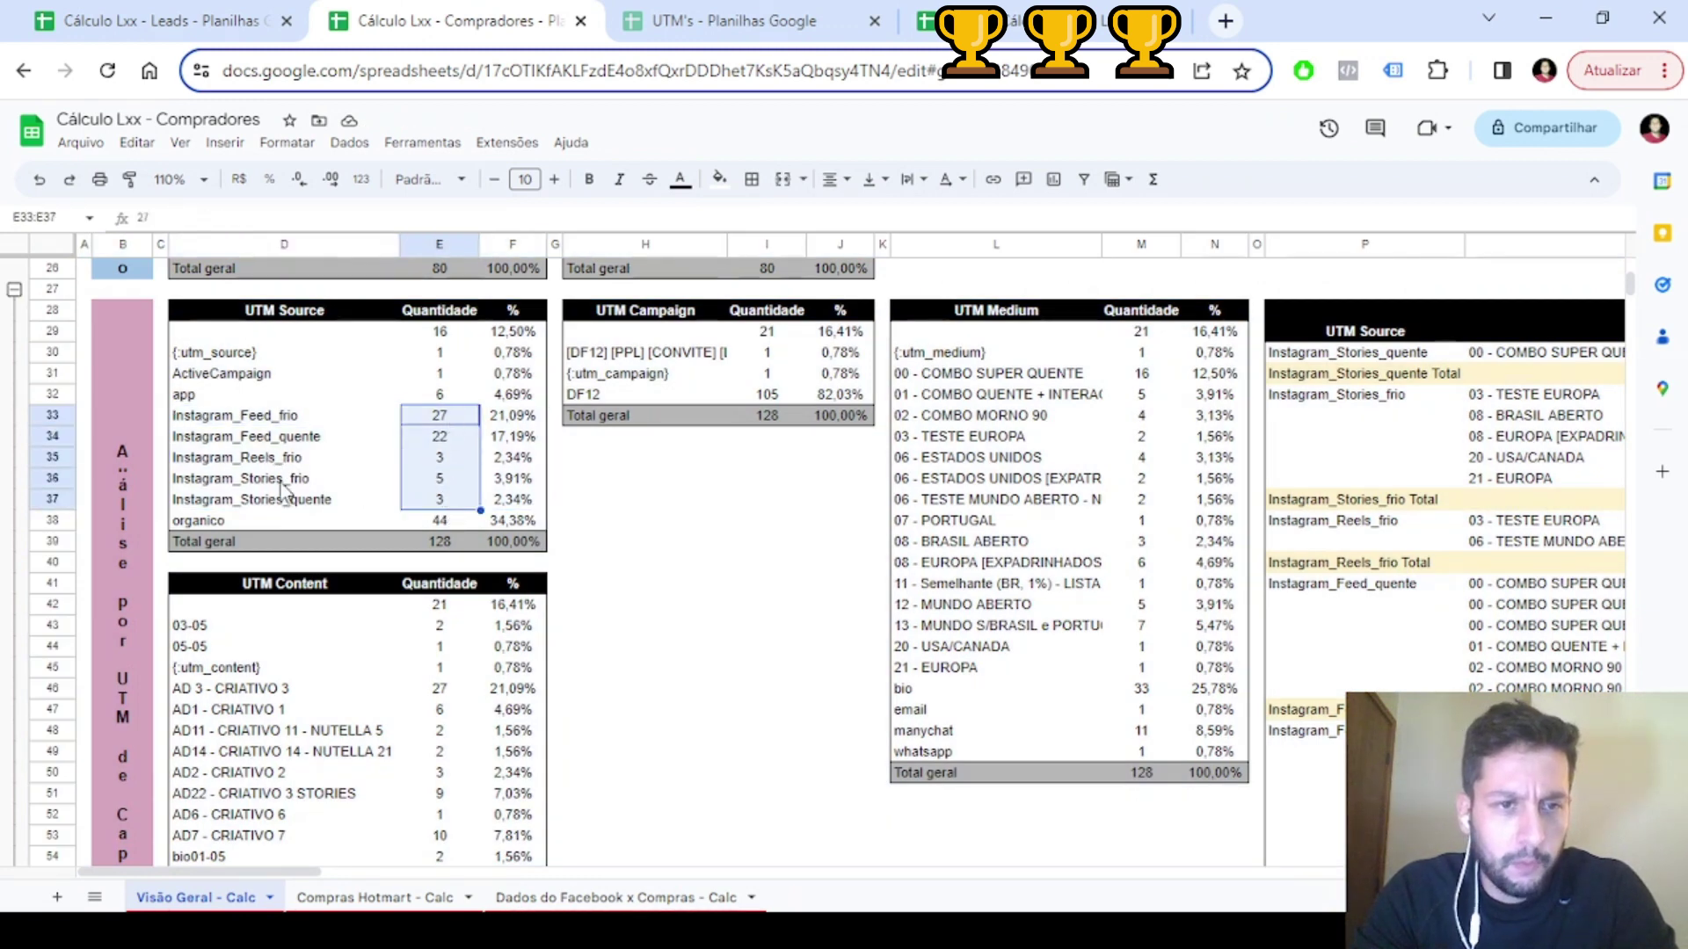
Check the organico, app, ActiveCampaign, blank and {:utm_source} rows of the UTM Source table
left_click(453, 523)
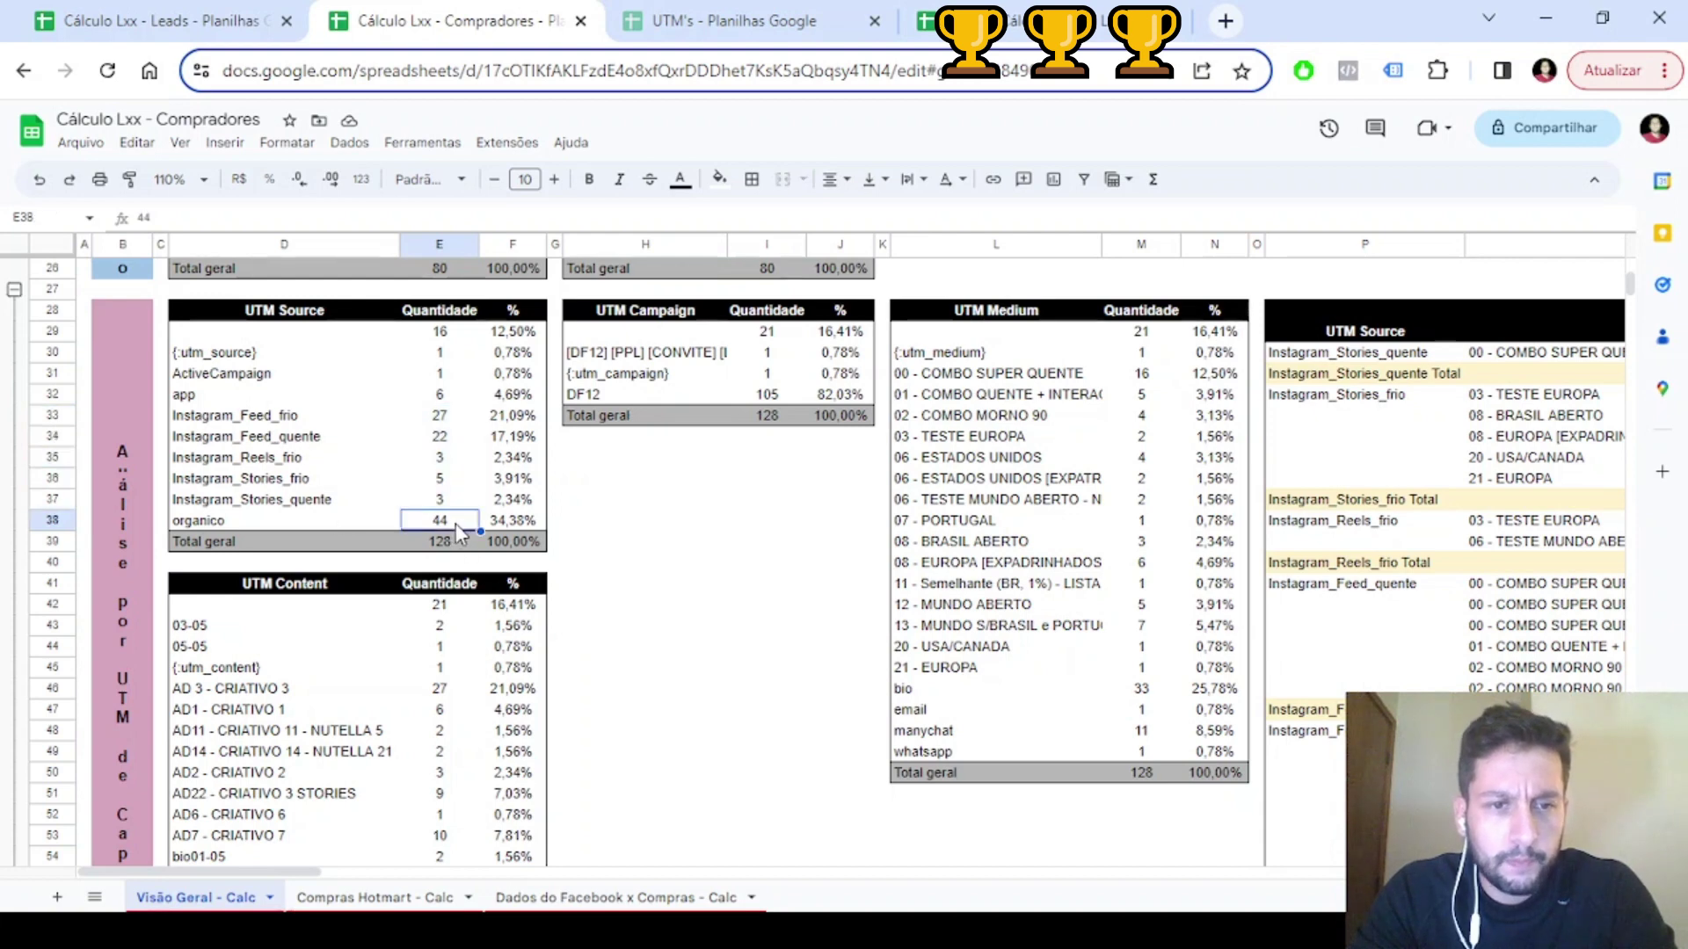
left_click(445, 397)
left_click(445, 376)
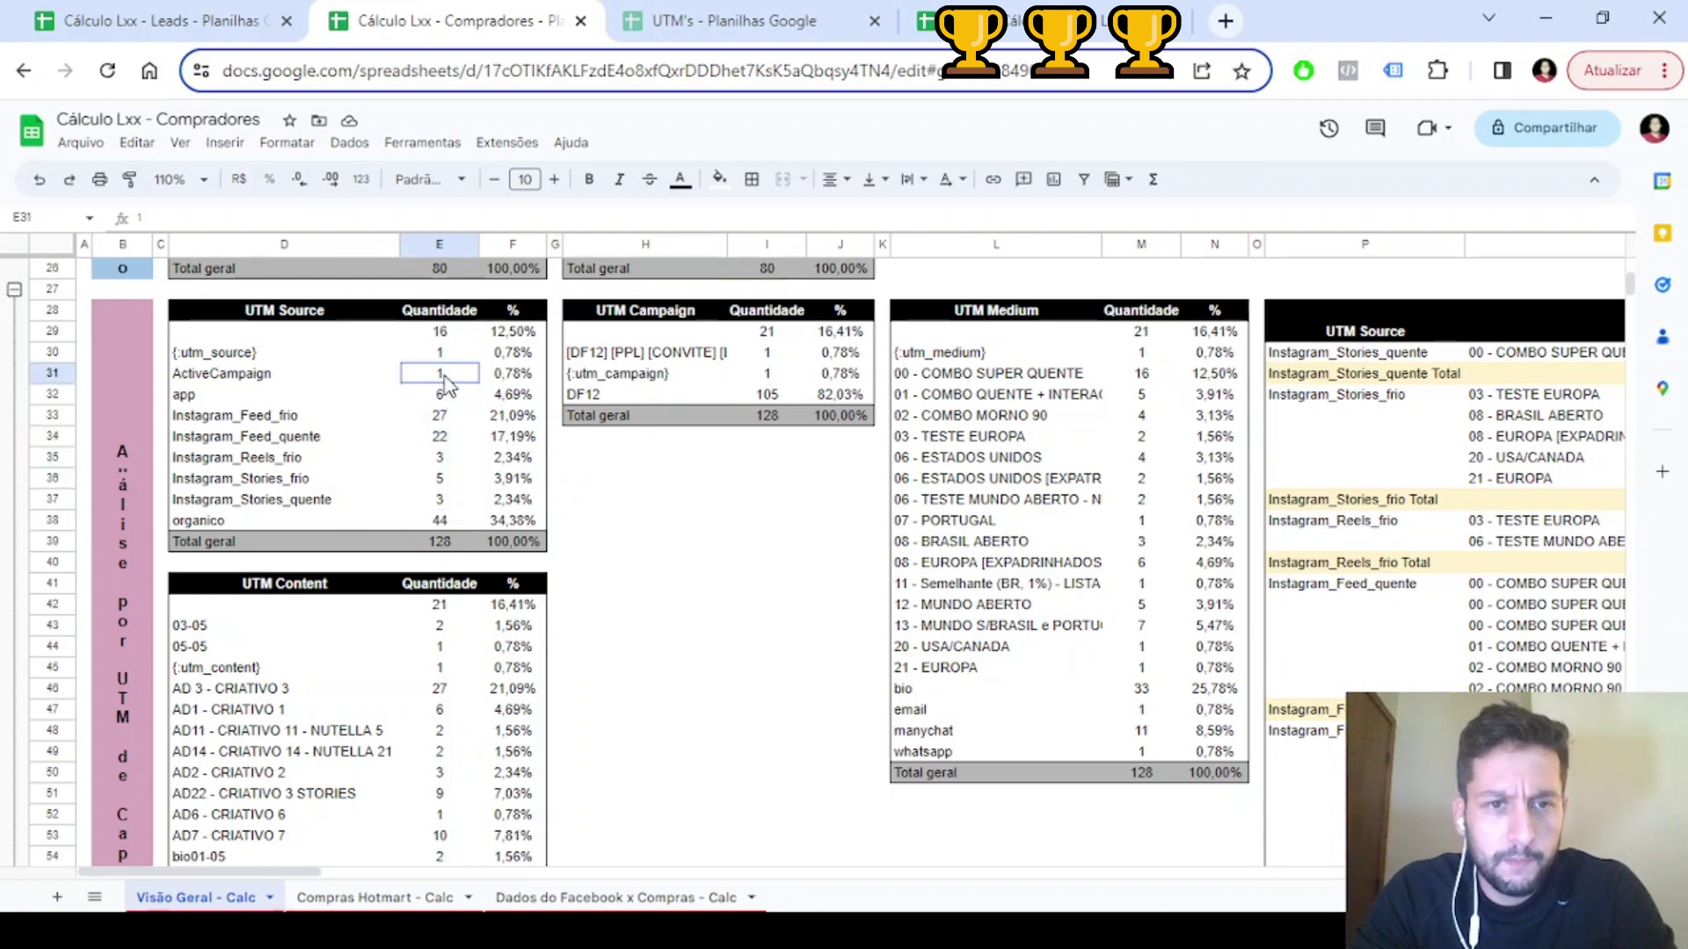
left_click(443, 334)
left_click_drag(290, 332, 514, 334)
left_click_drag(283, 355, 506, 356)
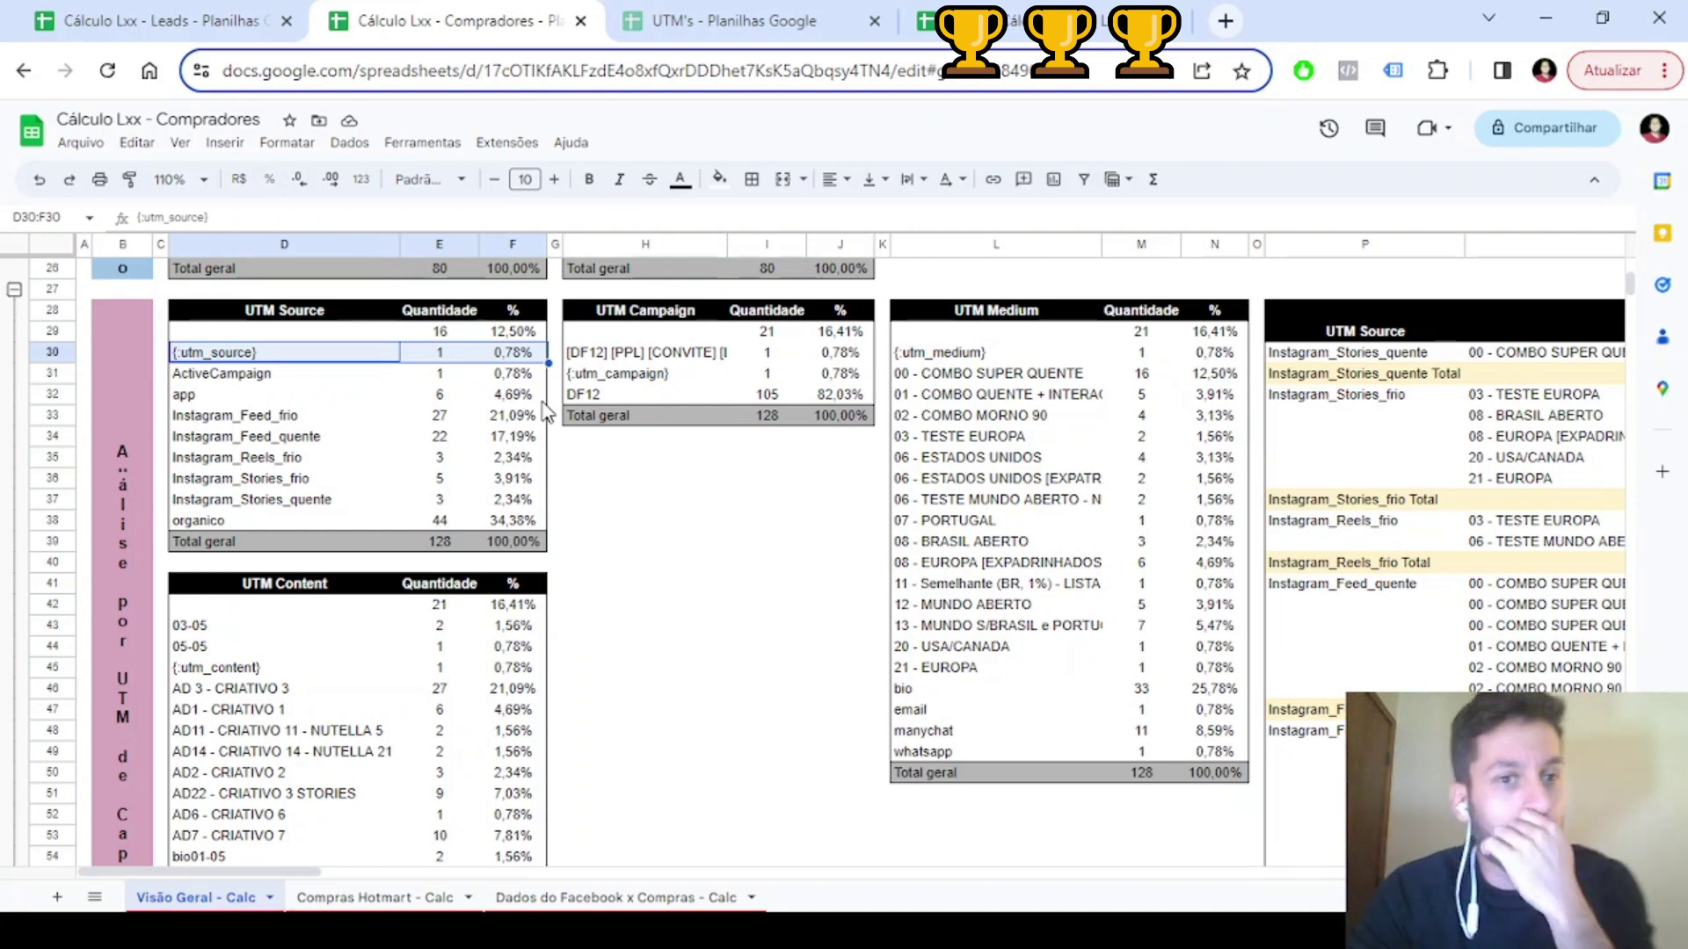
Review the UTM Campaign table, checking the DF12 row's quantity and the full name of the [DF12] [PPL] [CONVITE] campaign
scroll(440, 431, "down", 4)
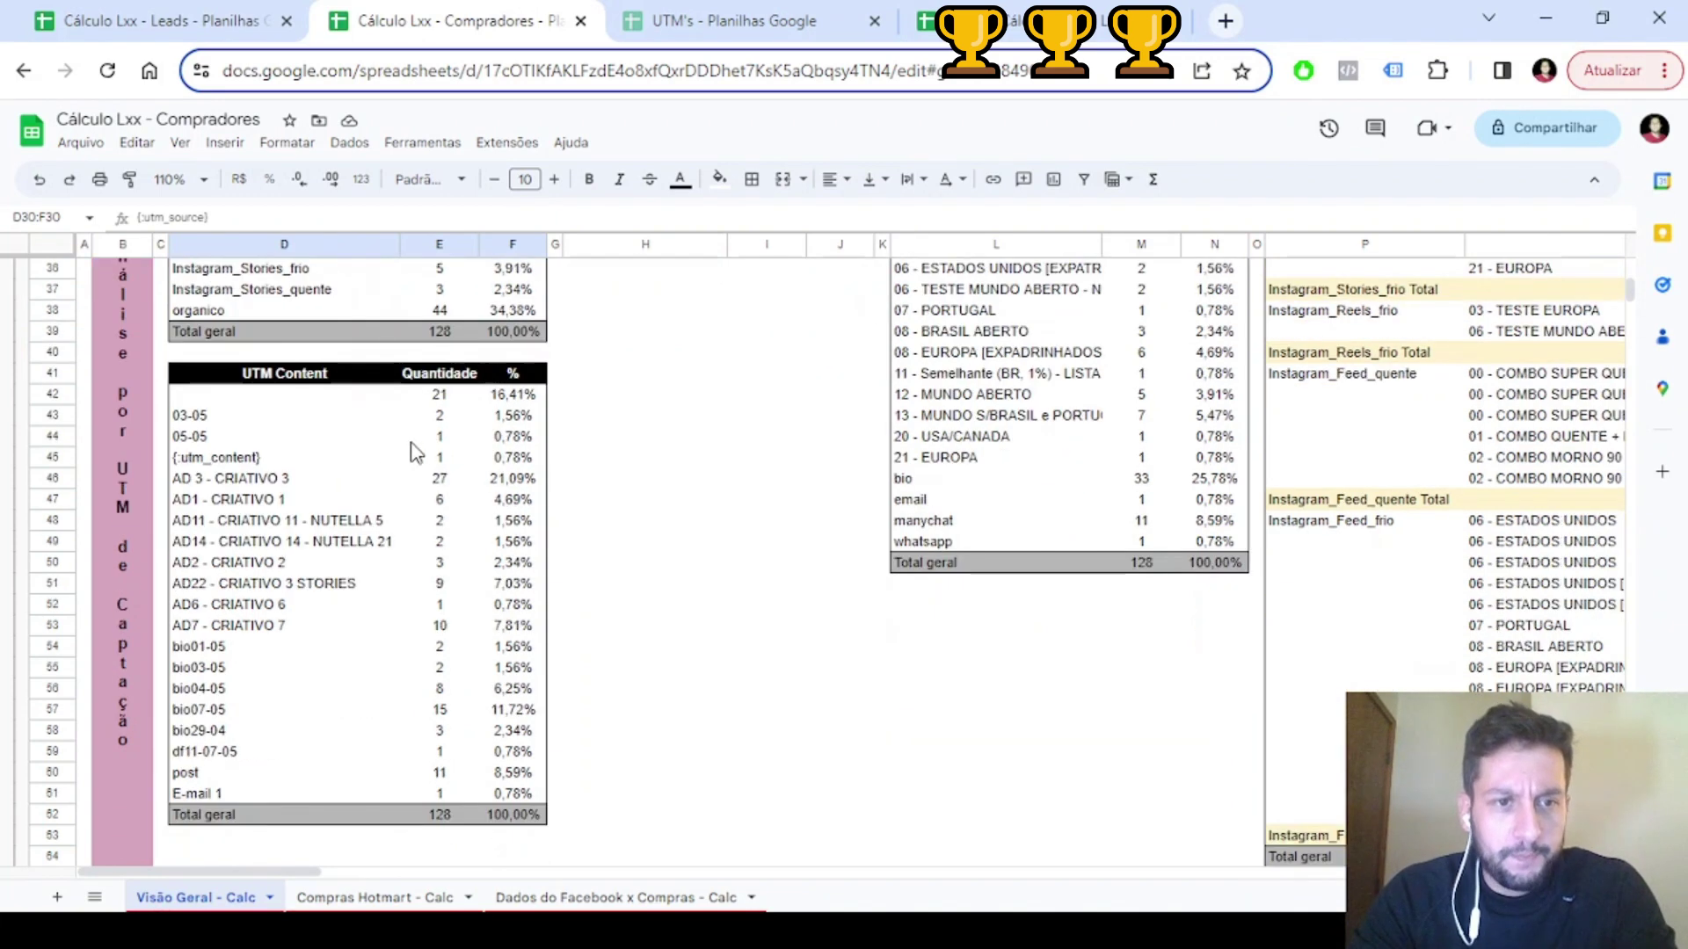
scroll(653, 450, "up", 5)
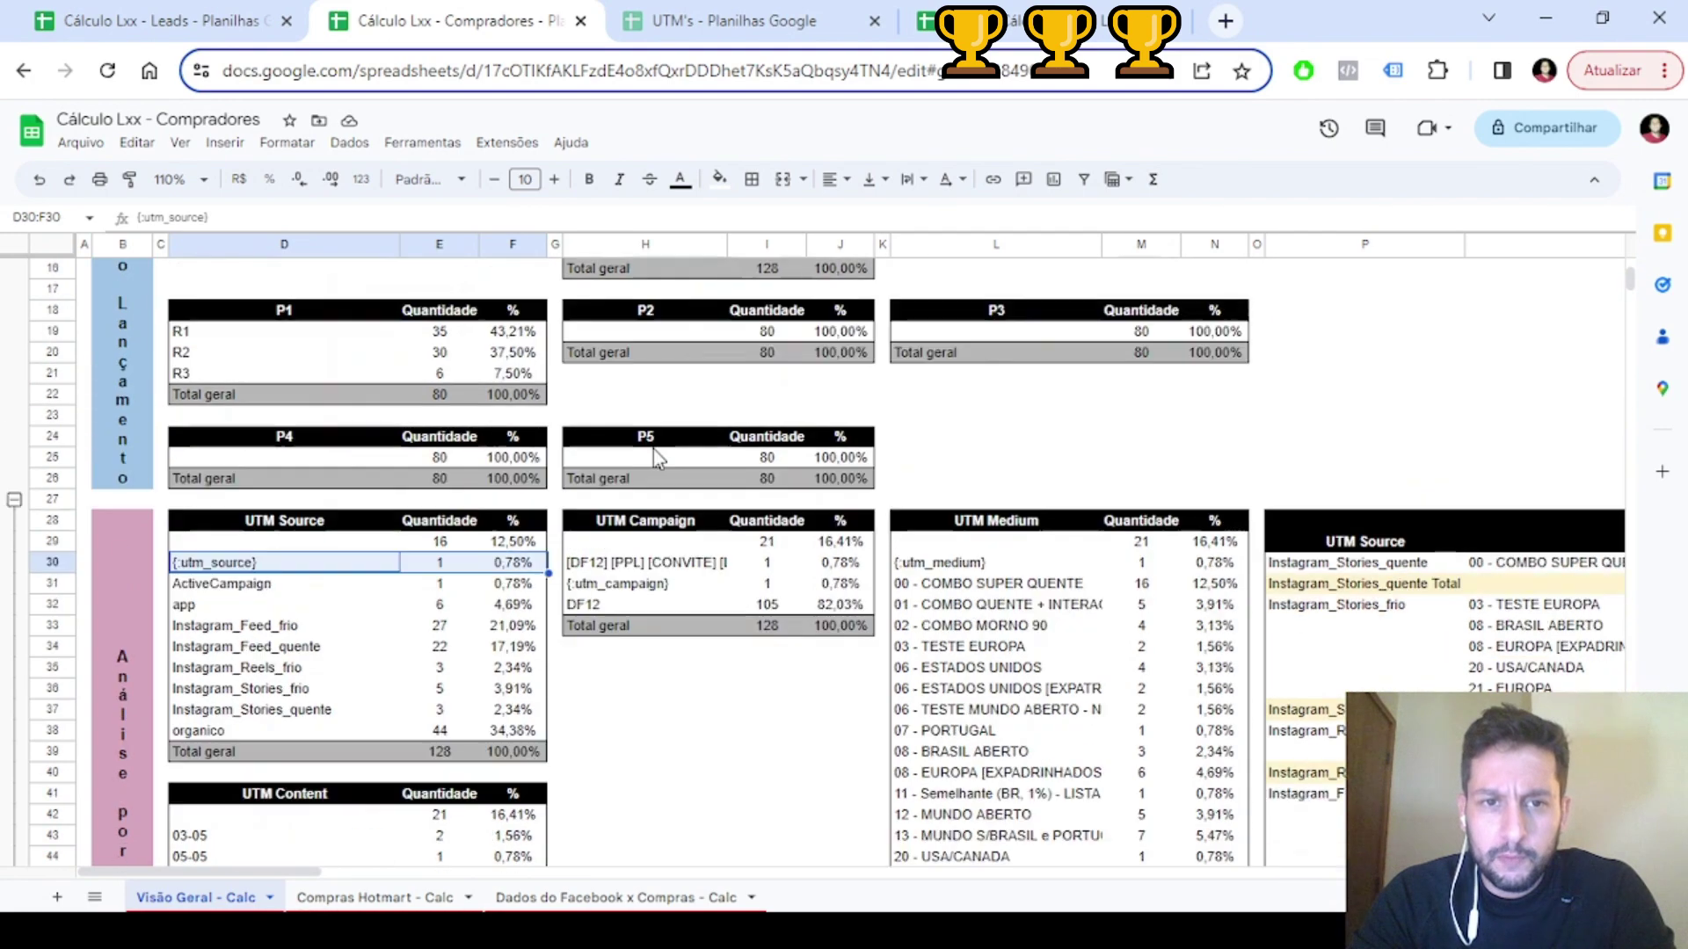
left_click_drag(628, 418, 853, 520)
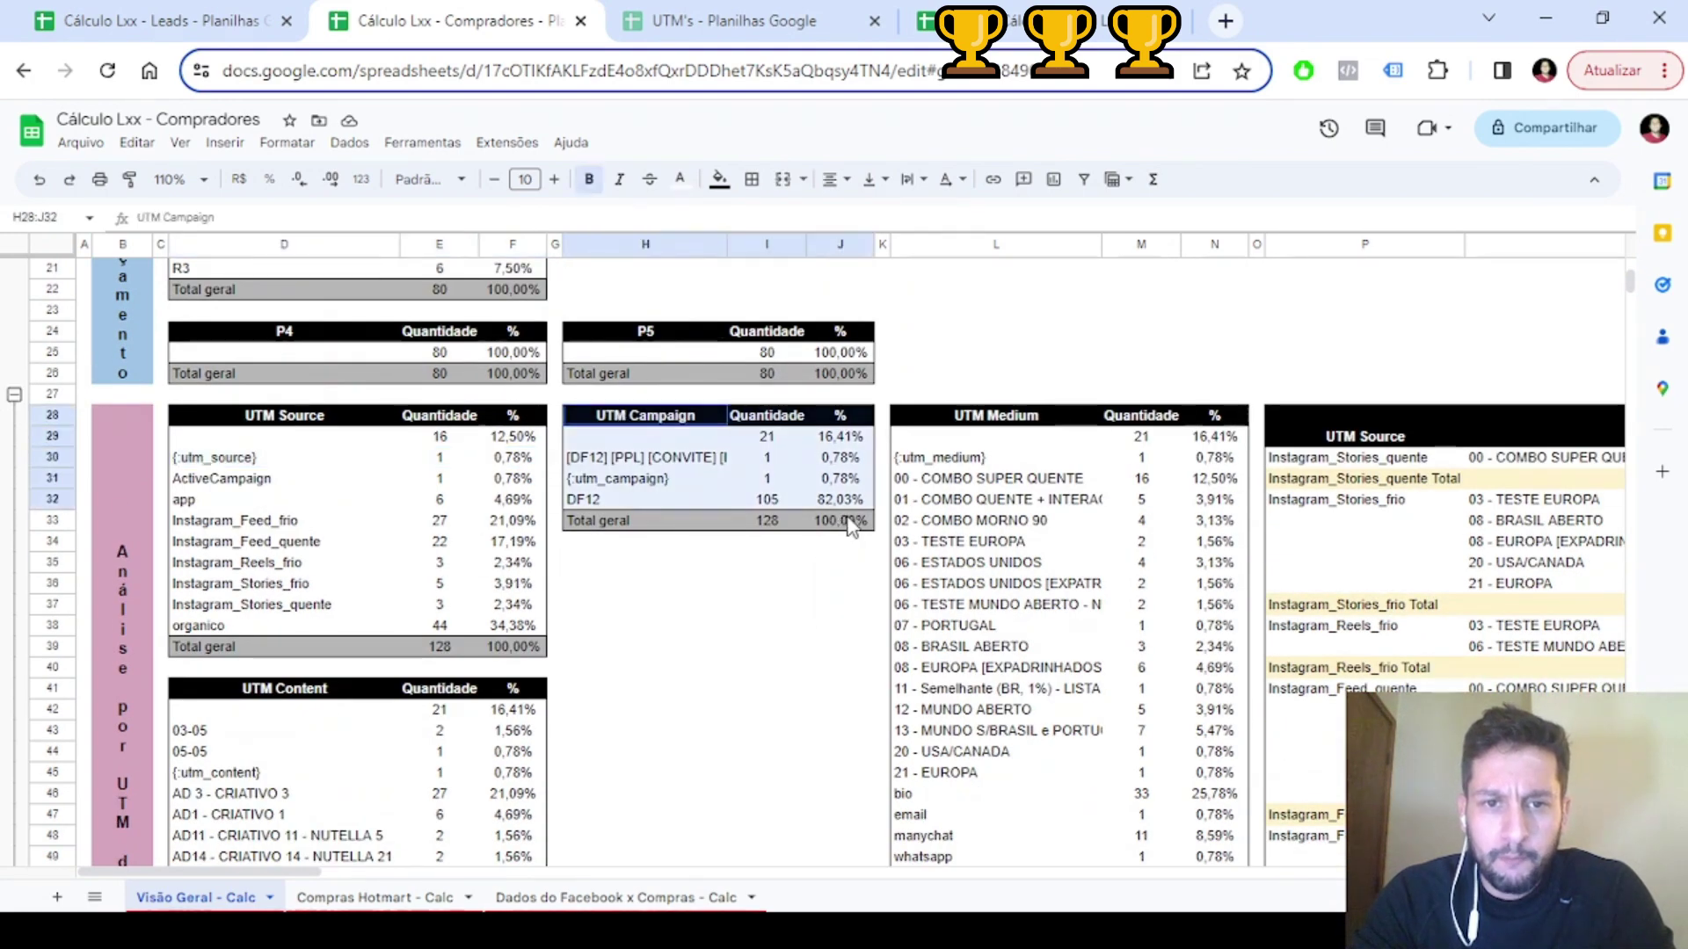
left_click(587, 503)
left_click(744, 501)
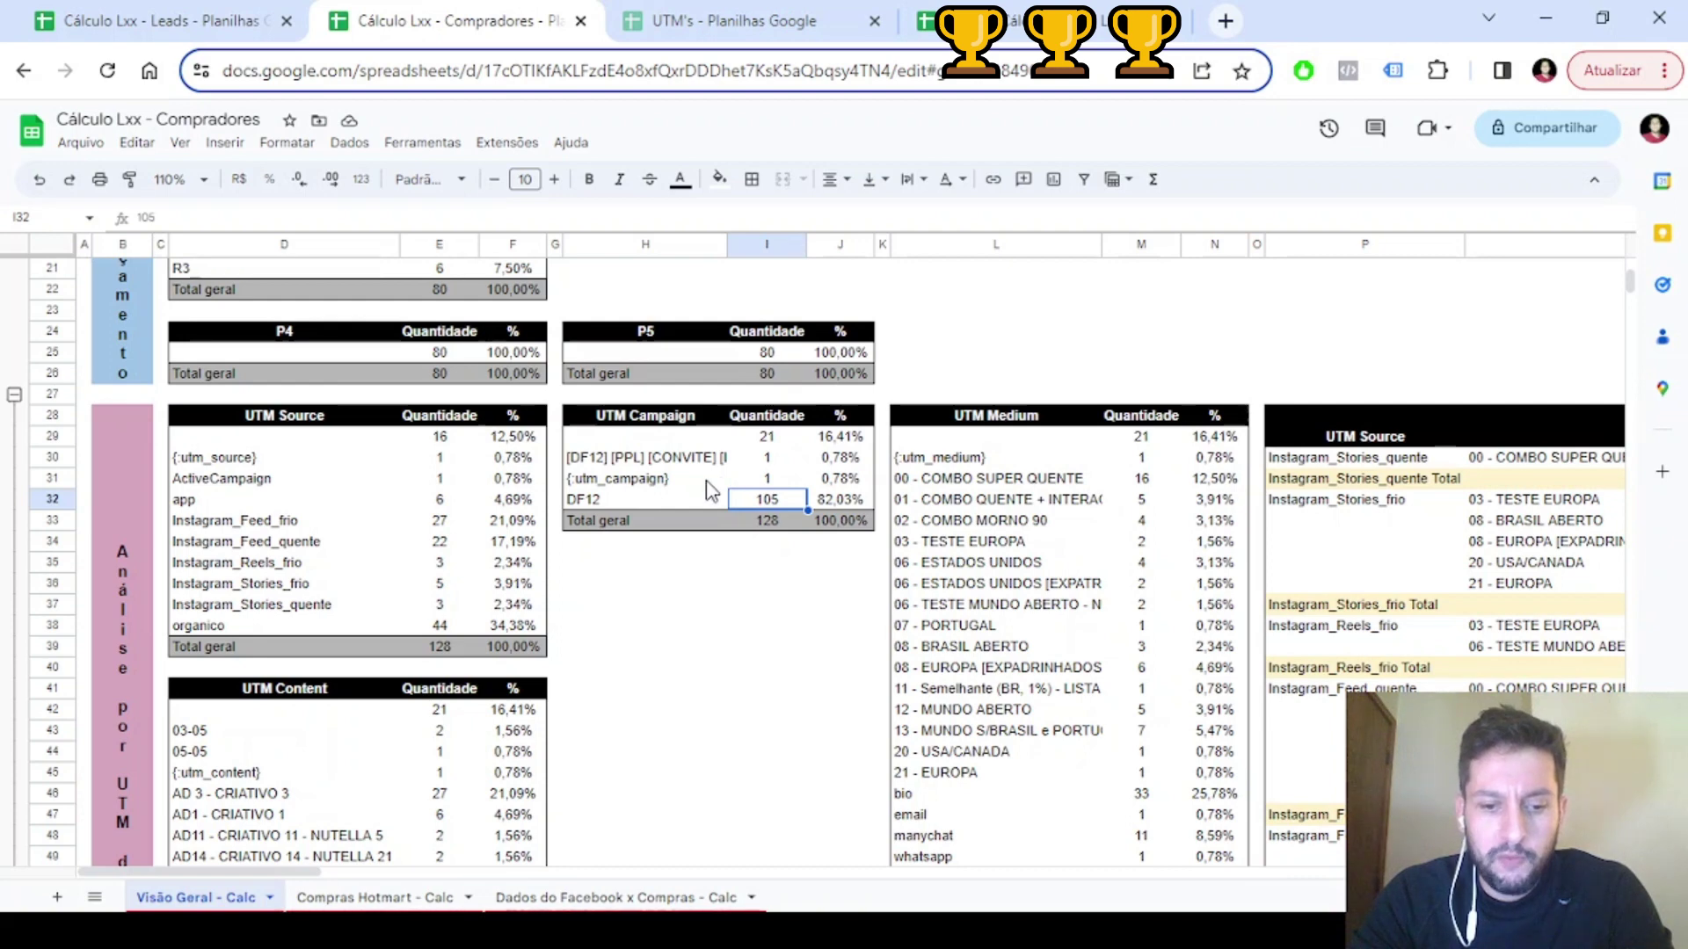
left_click(634, 463)
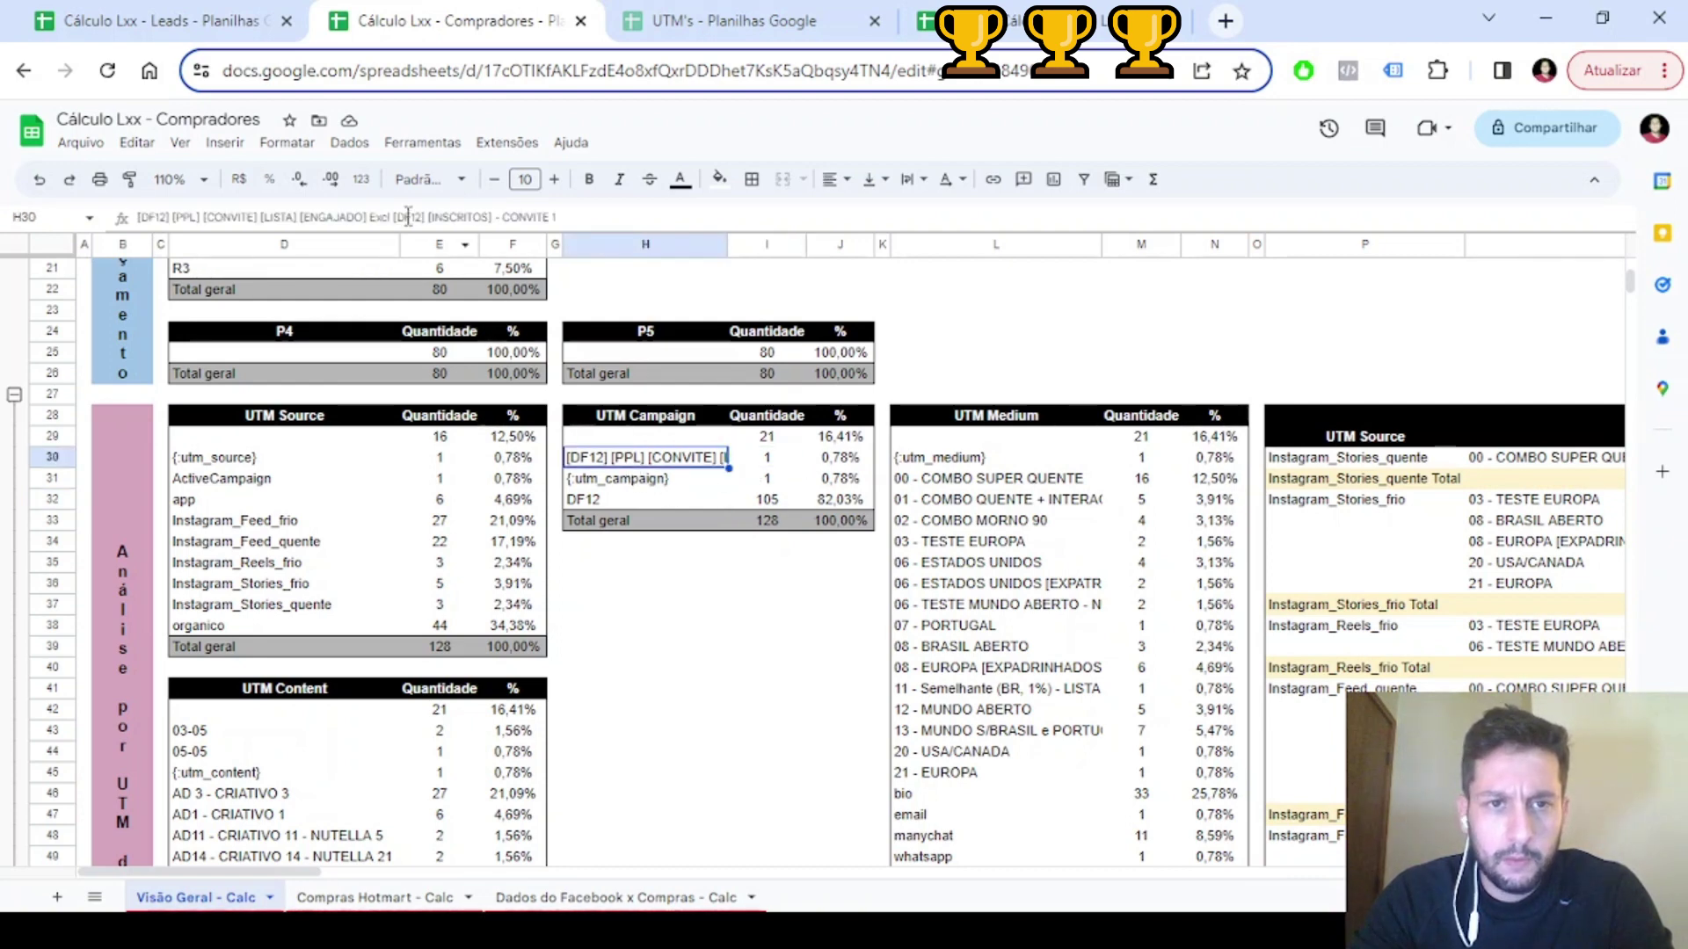
Compare the blank-row quantity in UTM Campaign with the blank rows of UTM Source and "Participou do evento?"
scroll(682, 484, "down", 1)
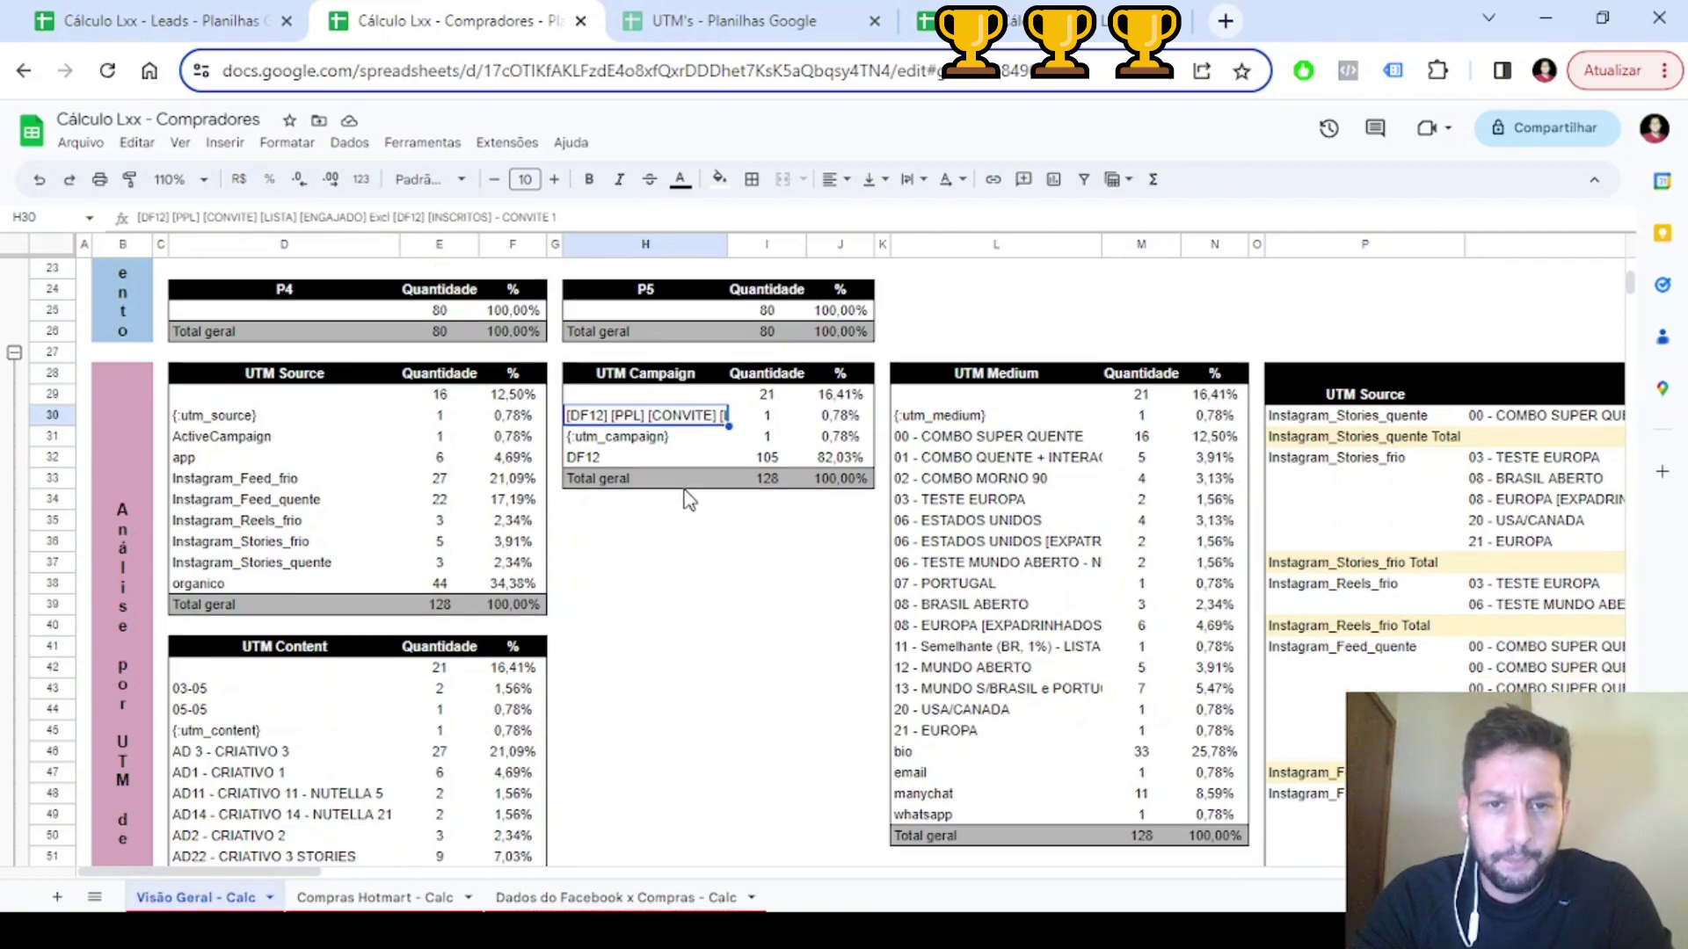
left_click(772, 400)
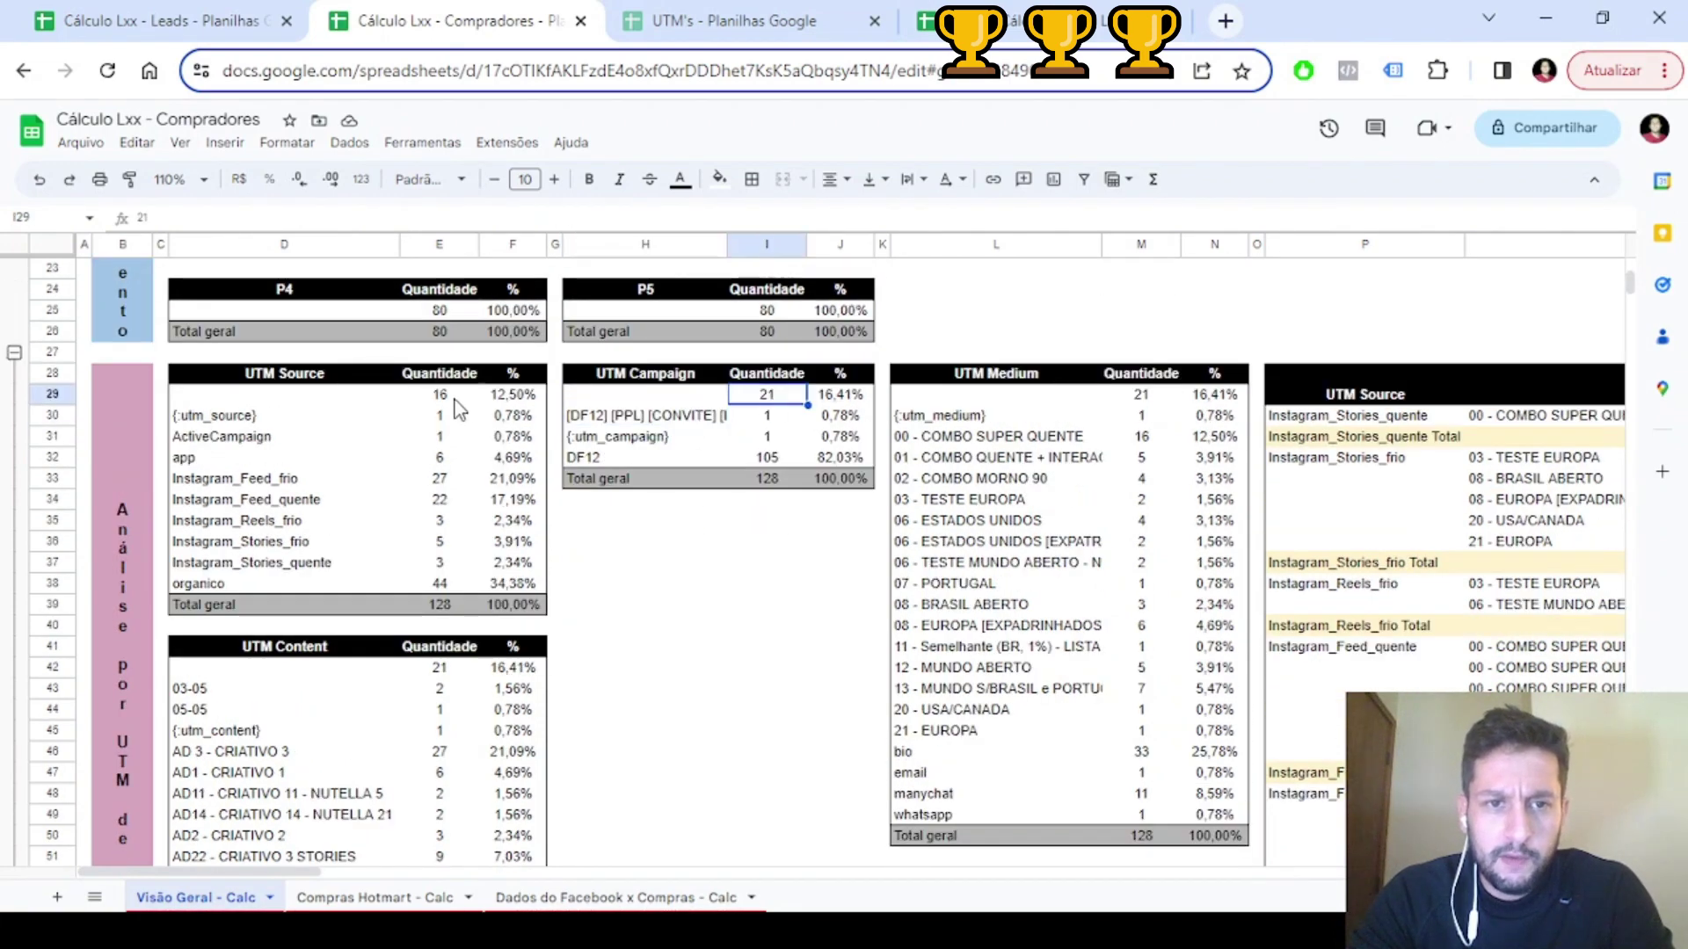
left_click(455, 396)
scroll(456, 399, "up", 7)
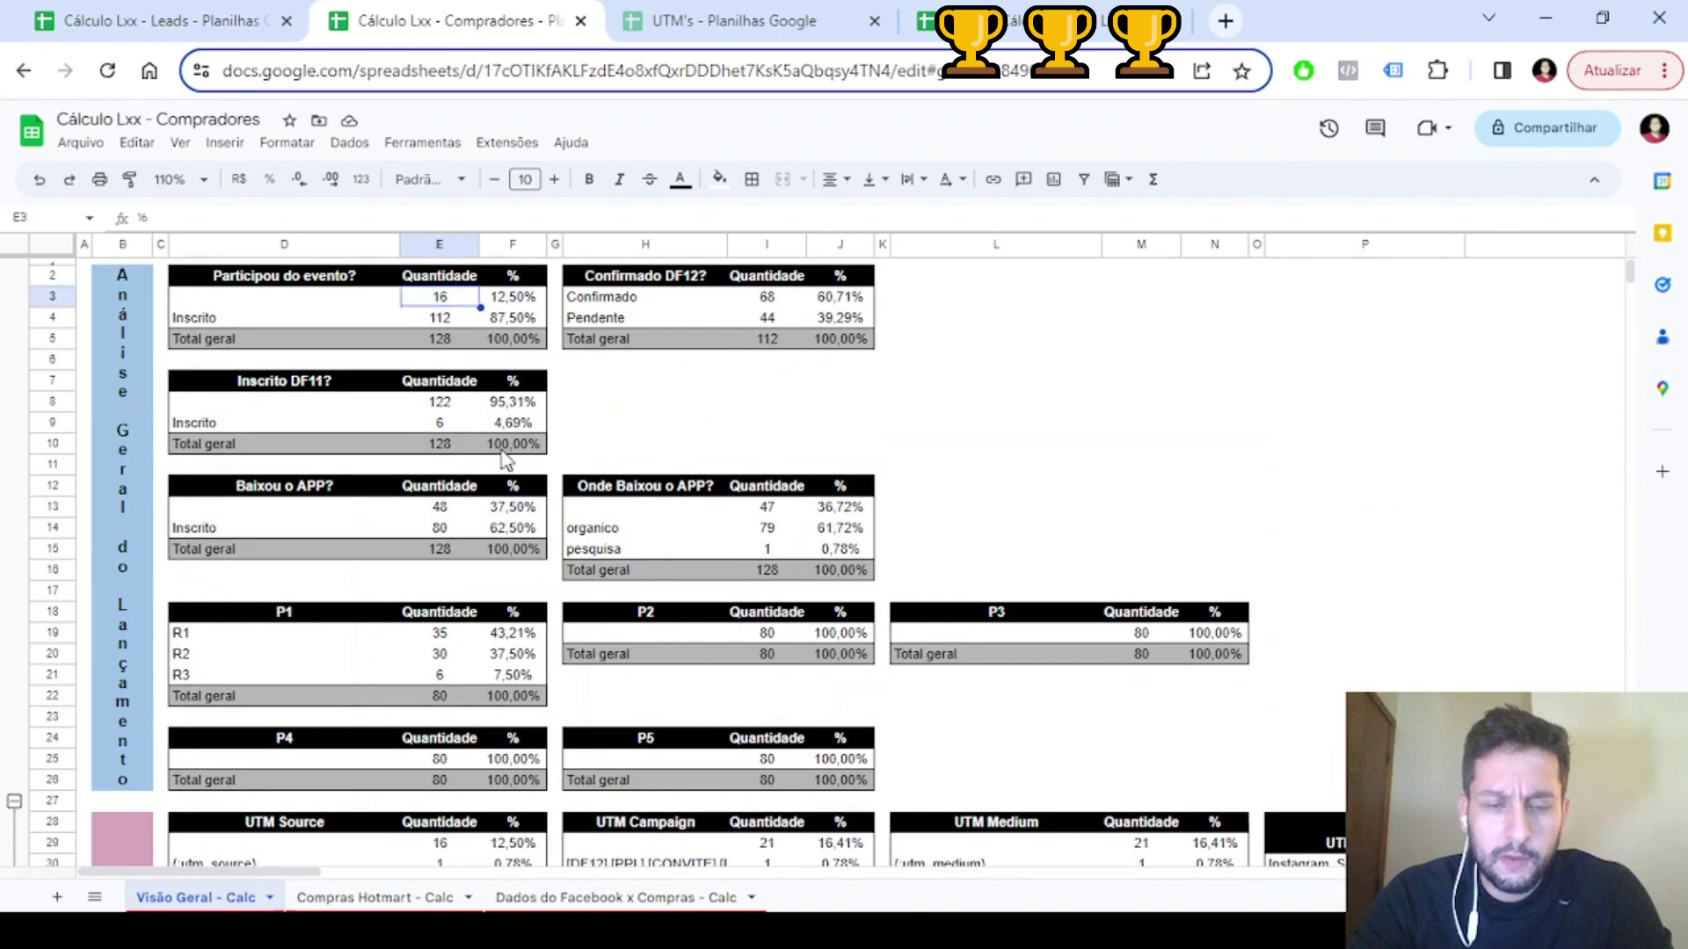
scroll(461, 396, "down", 5)
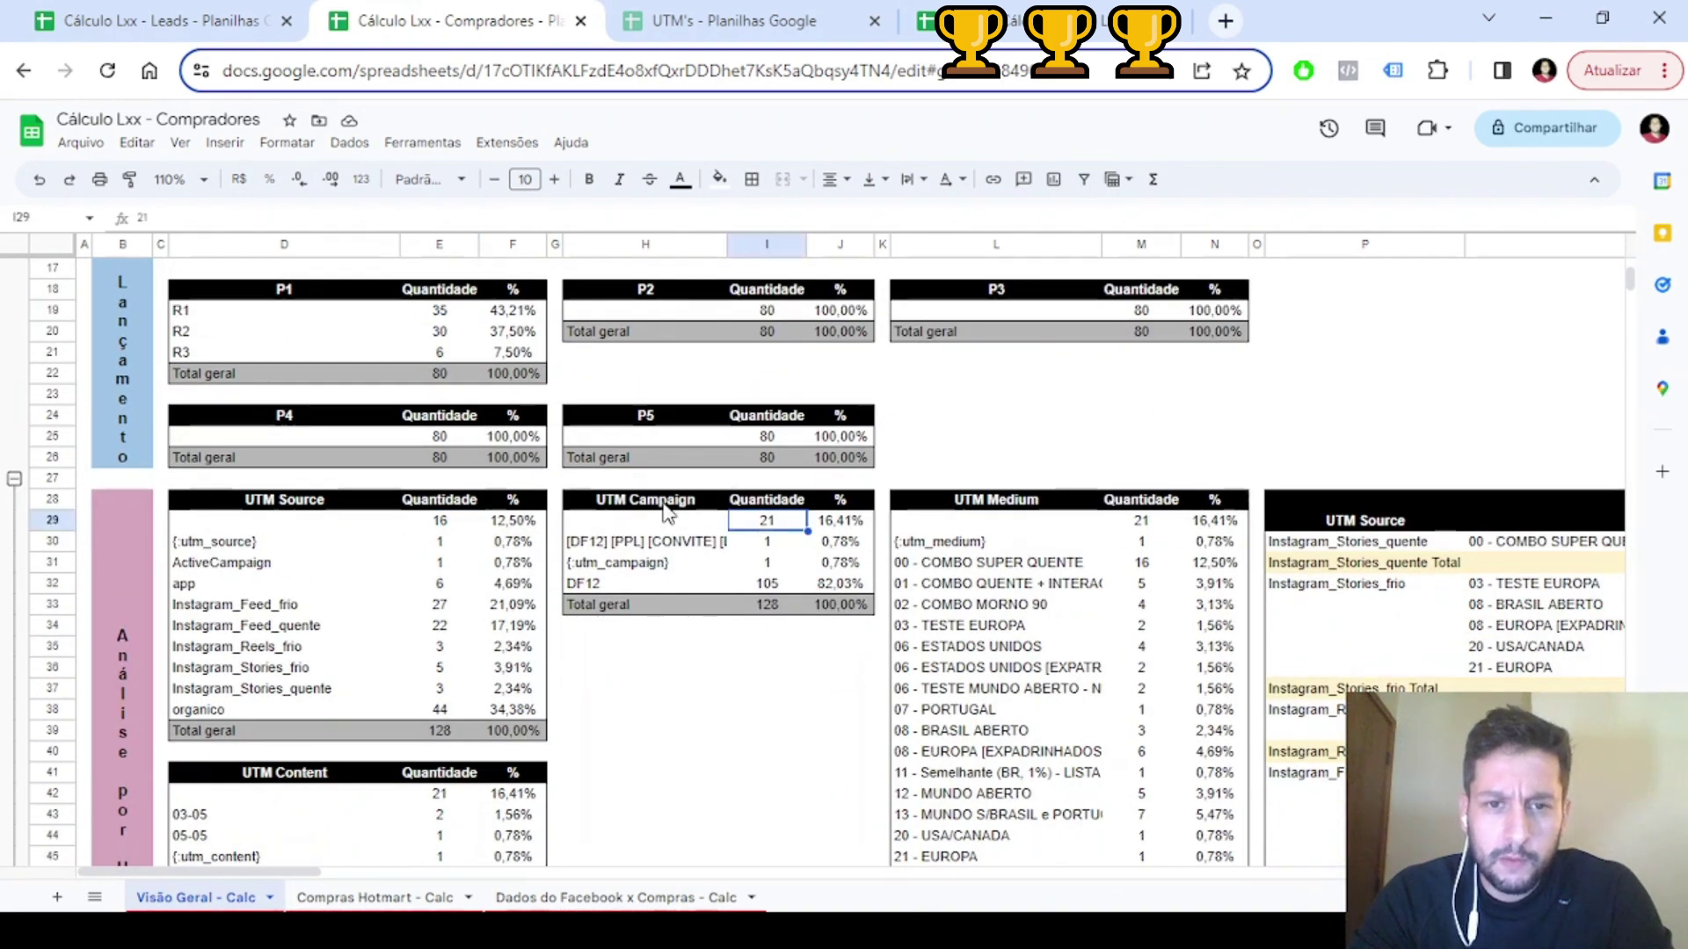
left_click(617, 502)
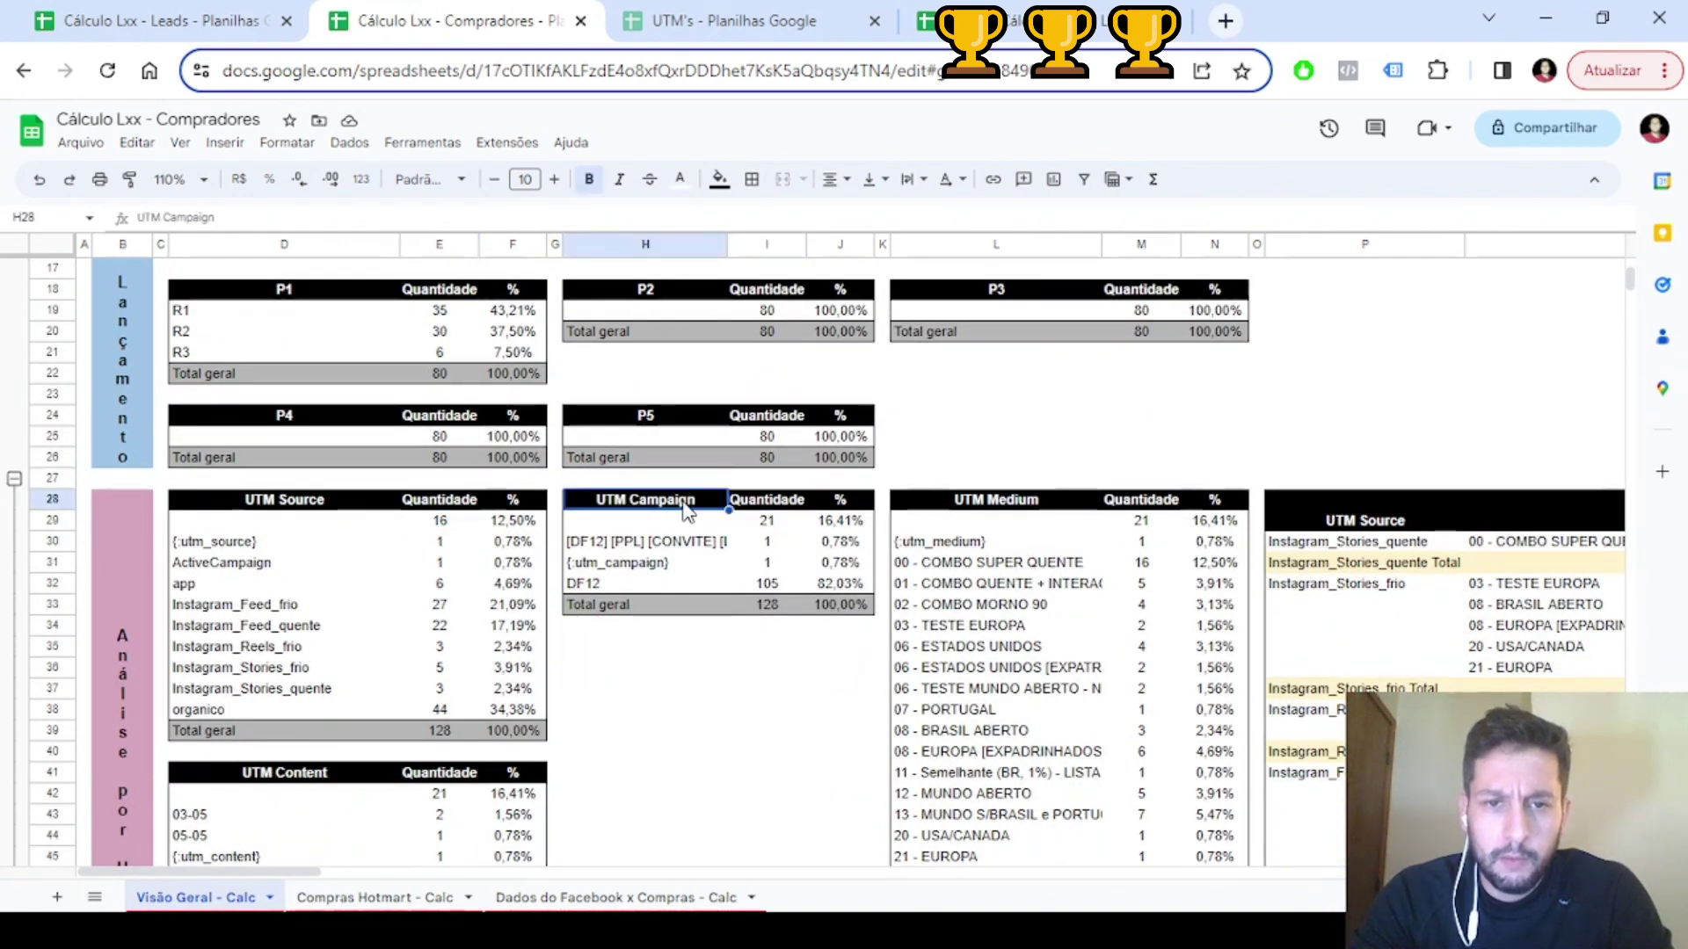
left_click(765, 519)
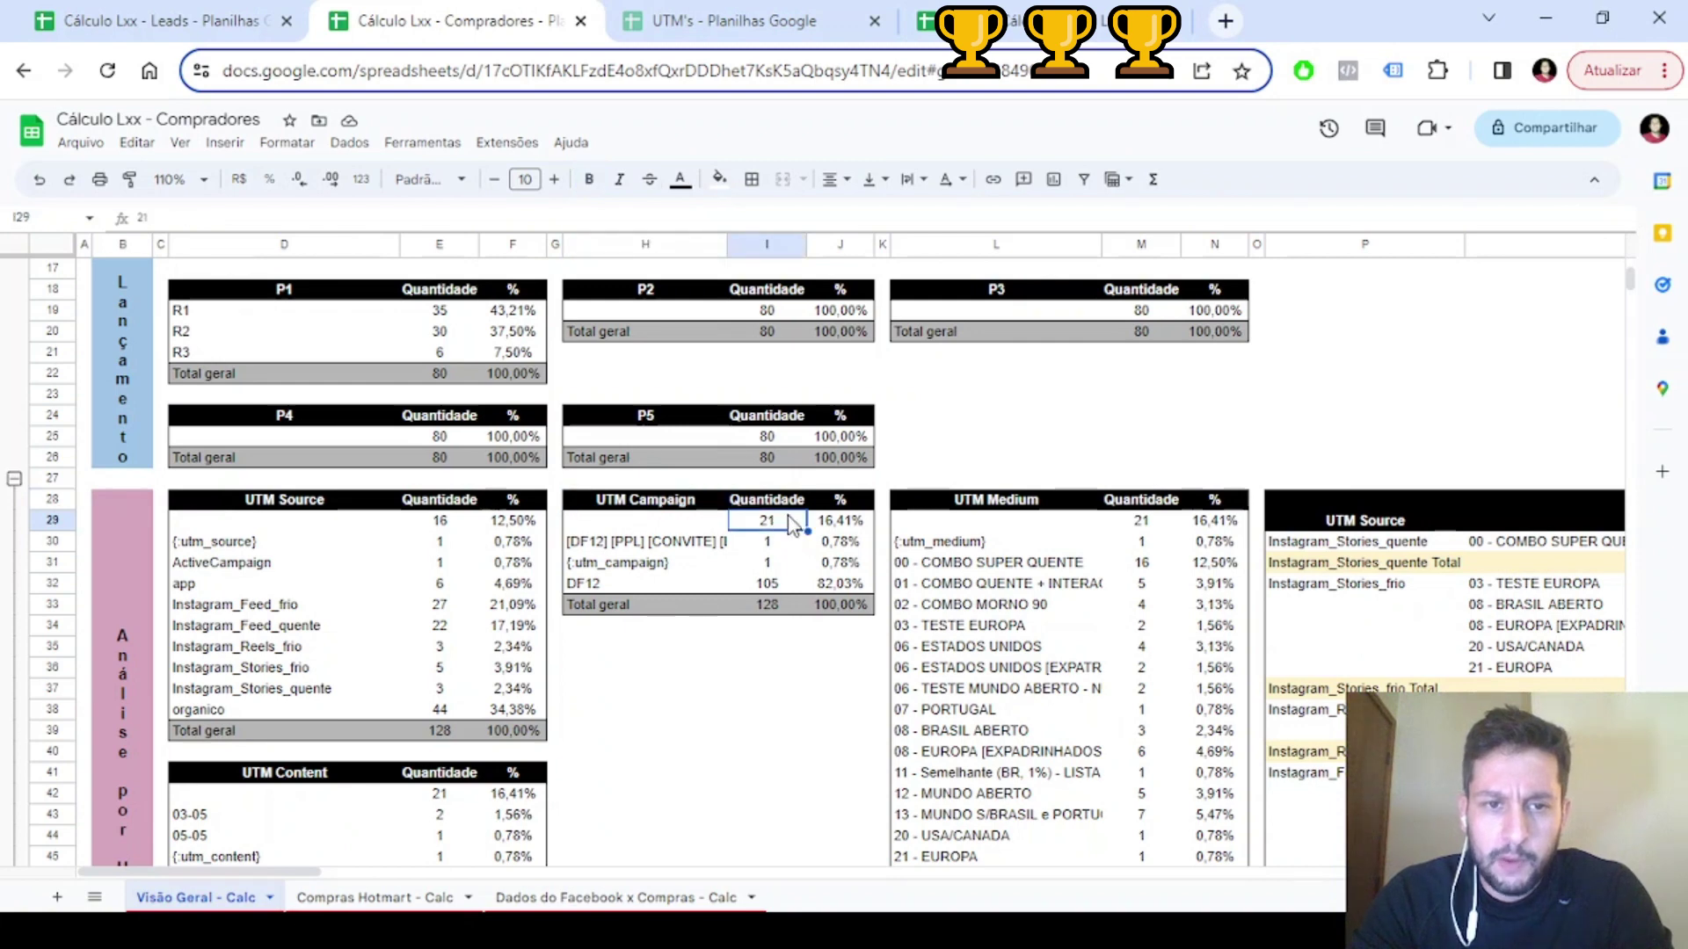
Examine the UTM Medium table, checking the 00 - COMBO SUPER QUENTE and 01 - COMBO QUENTE rows' quantities and percentages
scroll(914, 540, "down", 1)
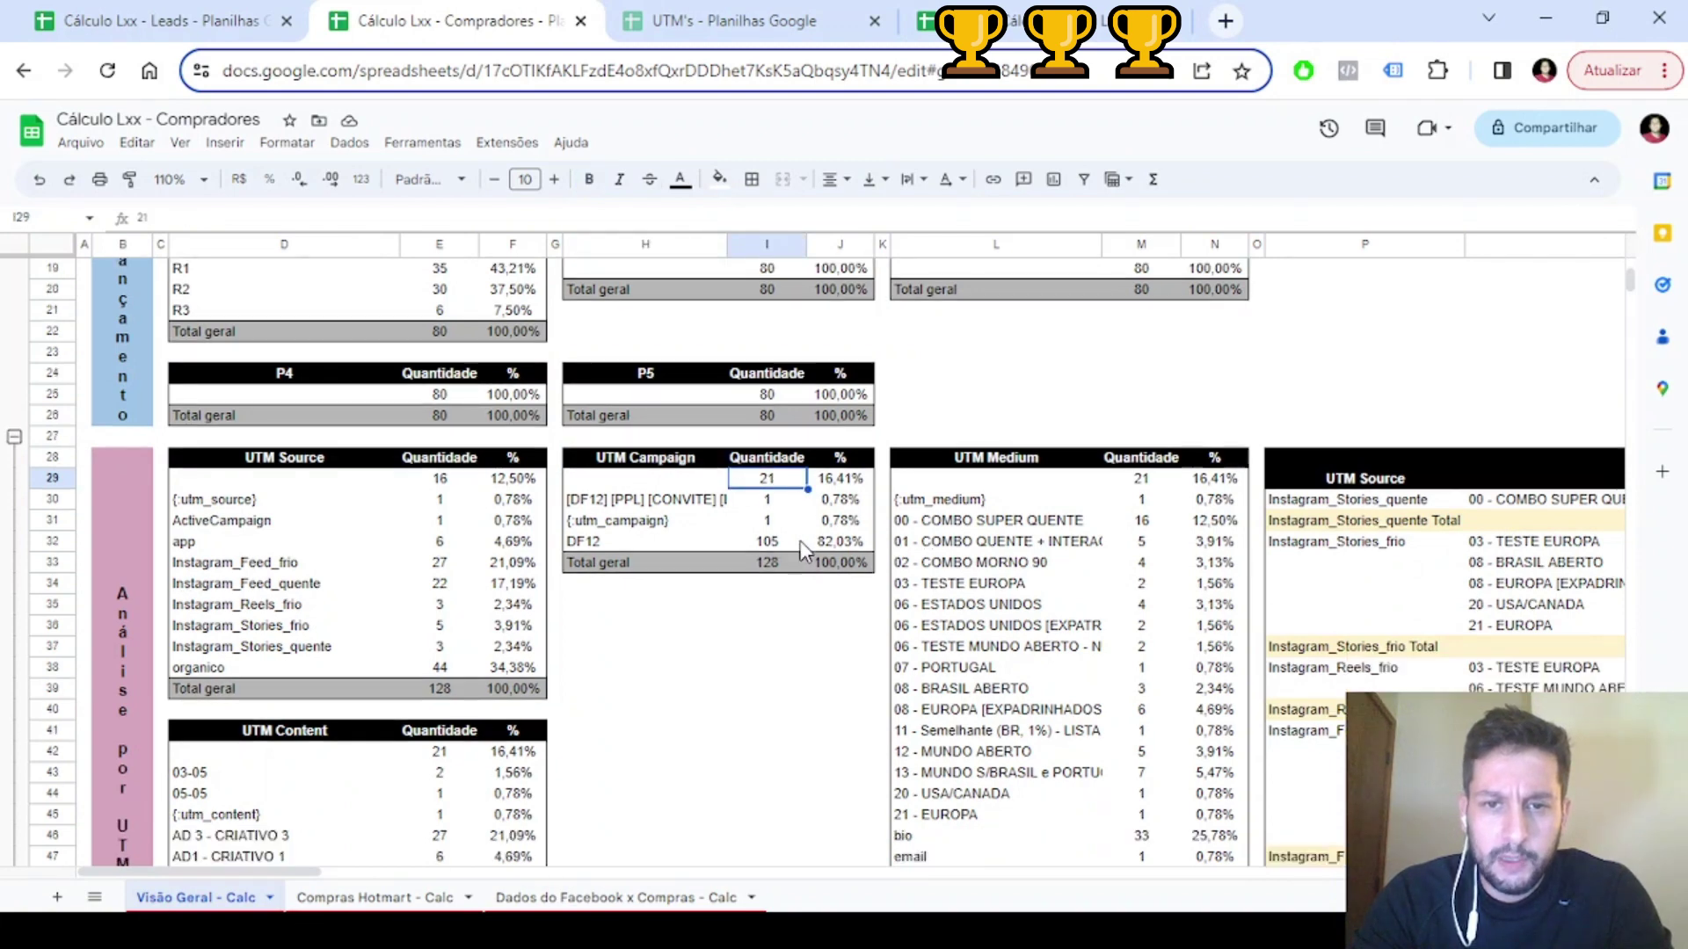
left_click_drag(996, 458, 1216, 542)
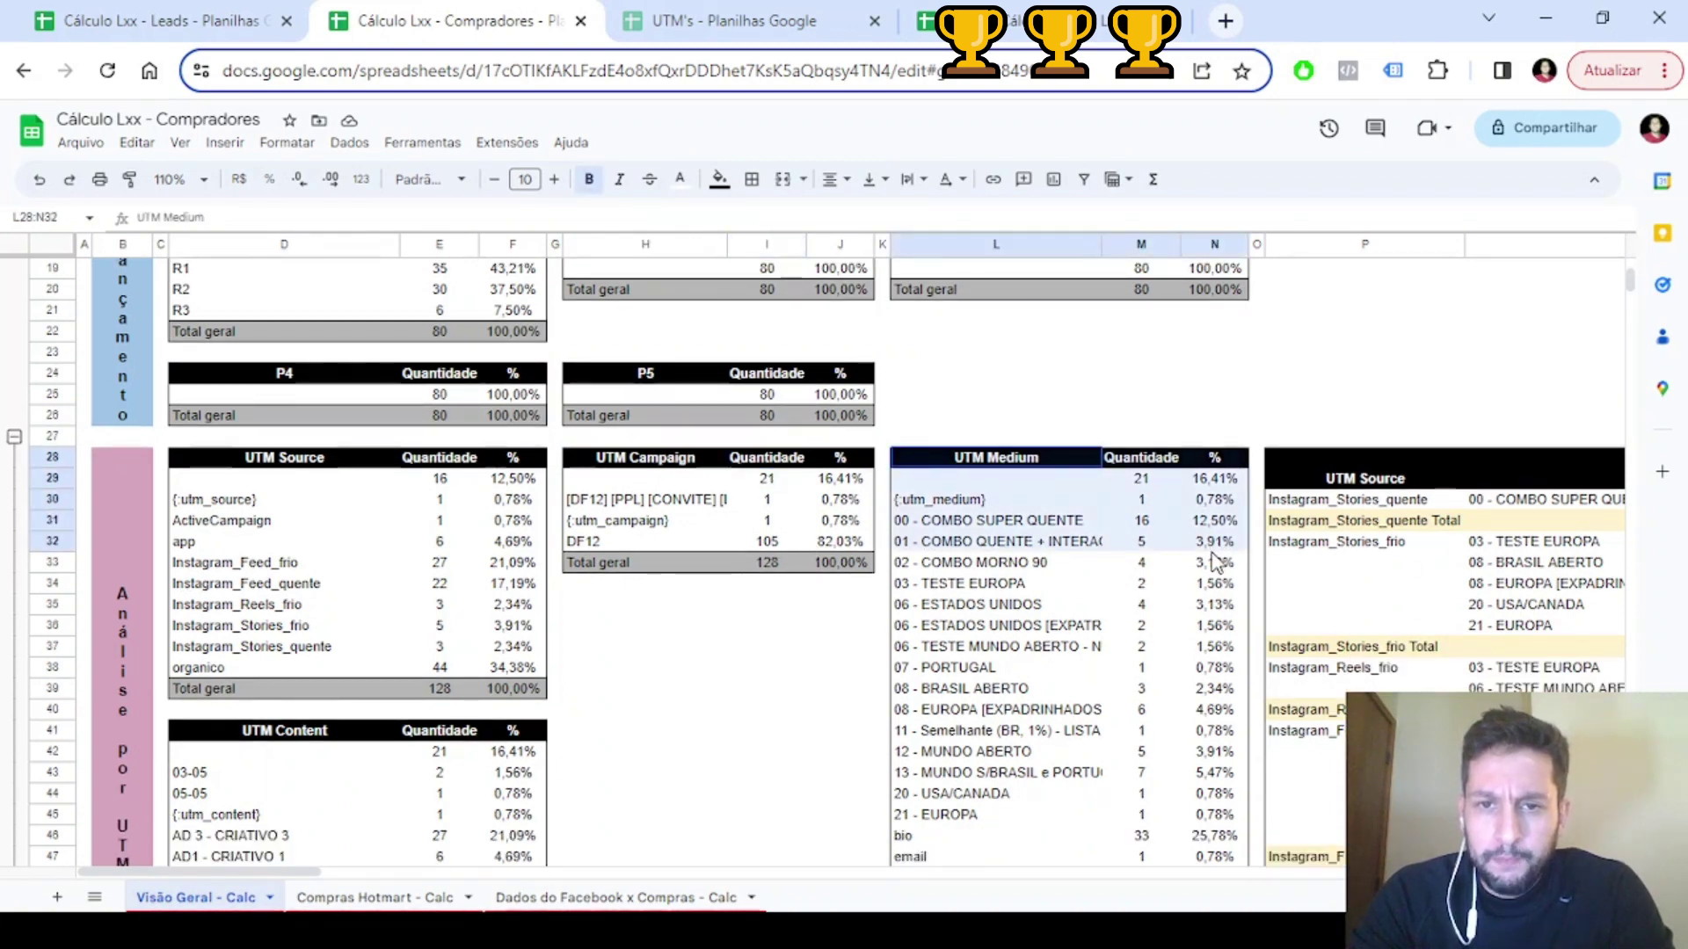
scroll(1213, 563, "down", 2)
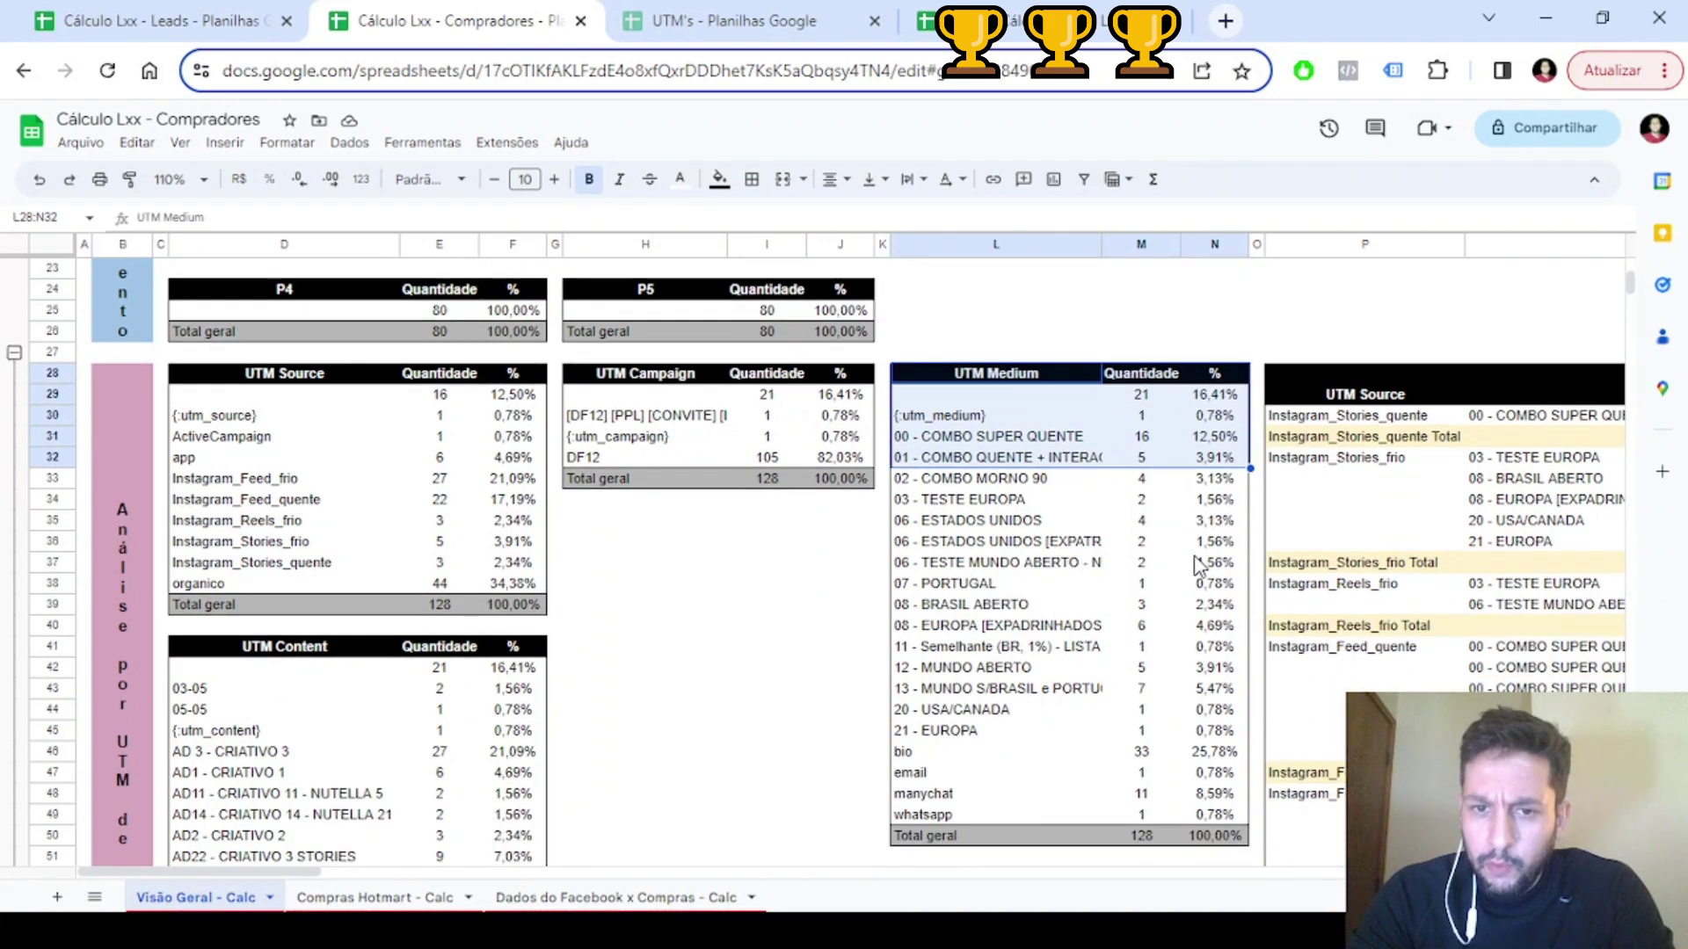
left_click(998, 459)
left_click_drag(991, 437, 993, 458)
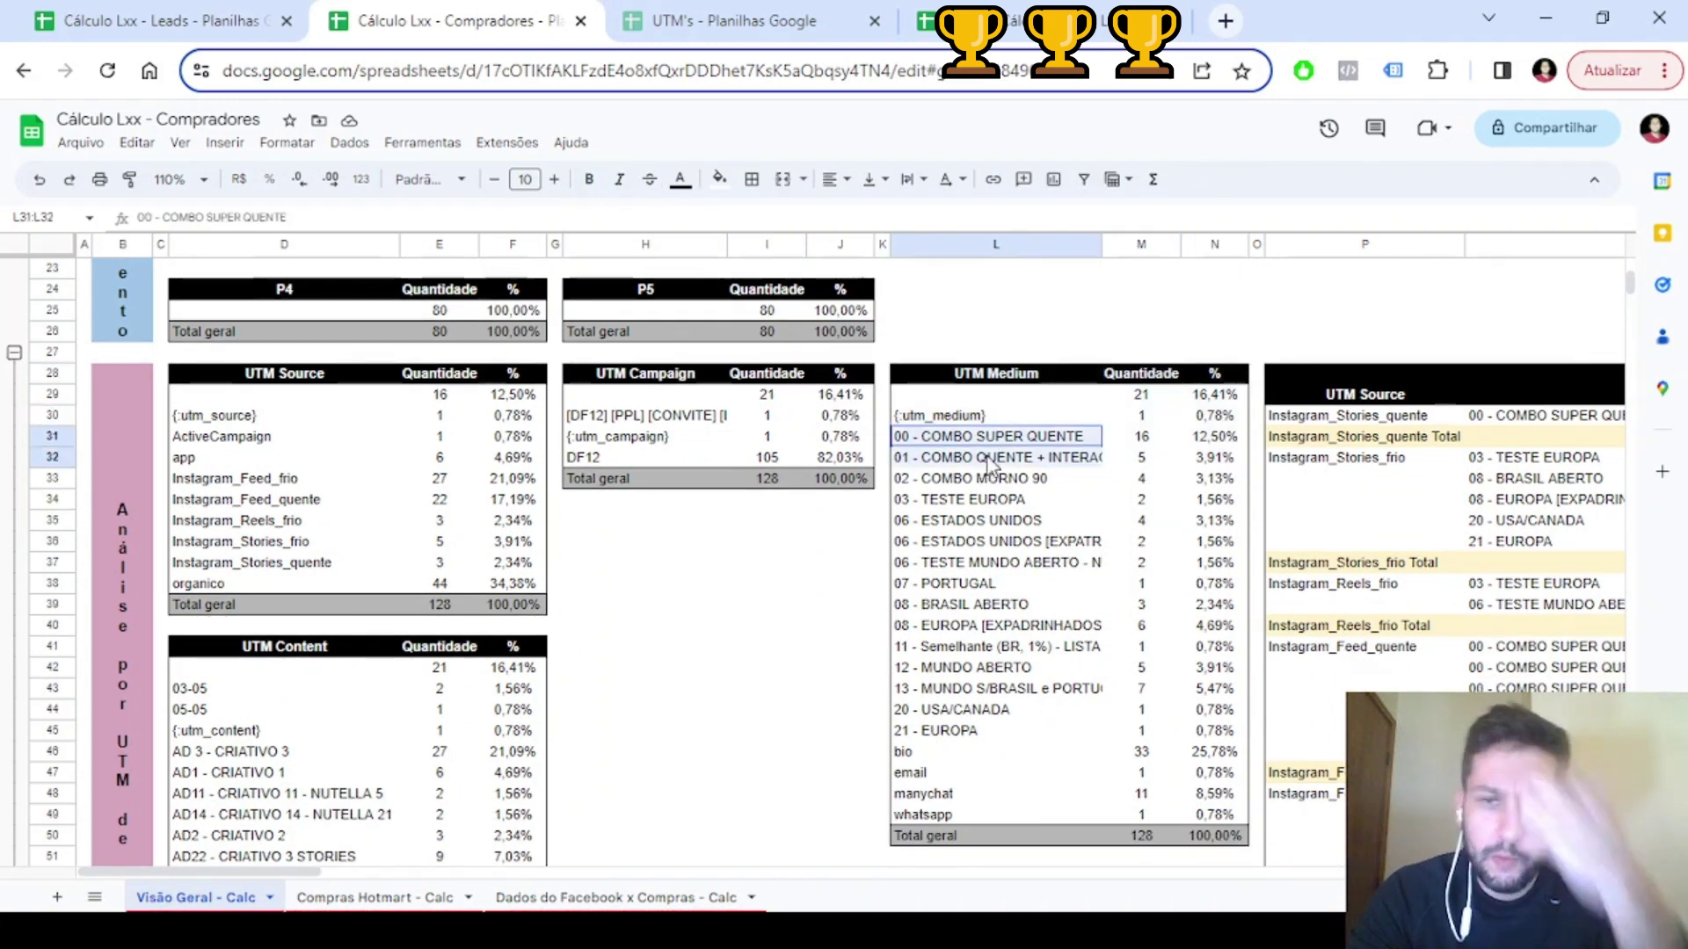
left_click(1143, 437)
left_click(1224, 439)
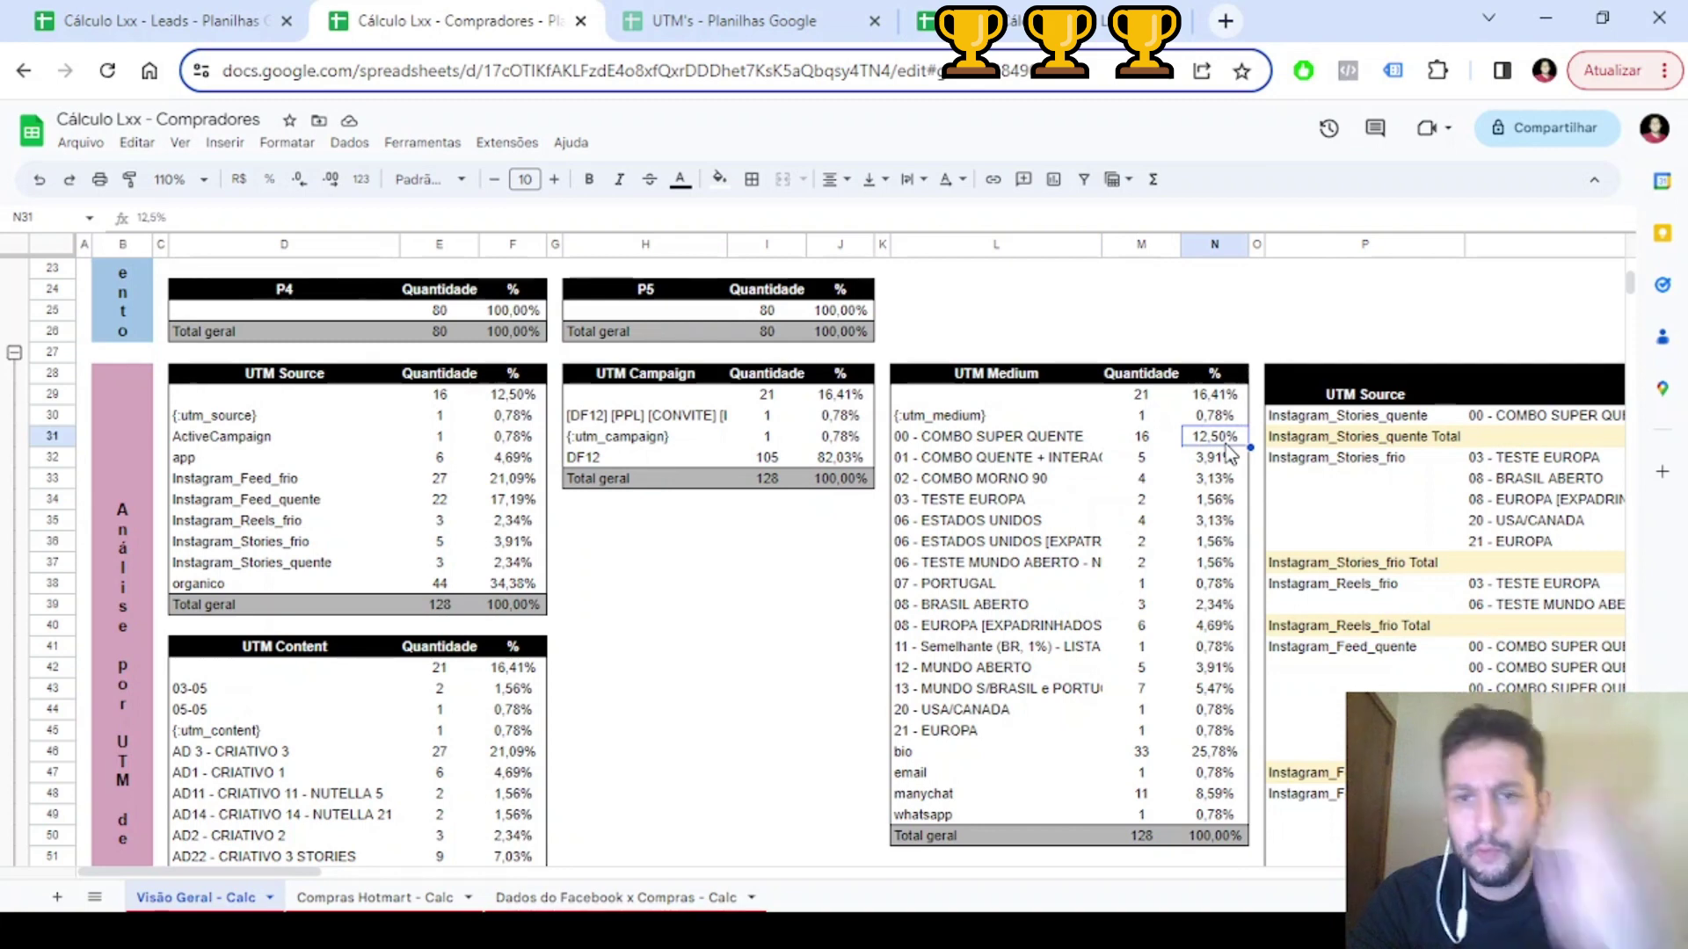
left_click_drag(1006, 437, 1216, 466)
Review the ad creative rows from AD 3 to AD7 in the UTM Content table, checking AD 3 - CRIATIVO 3's quantity
scroll(1215, 466, "down", 4)
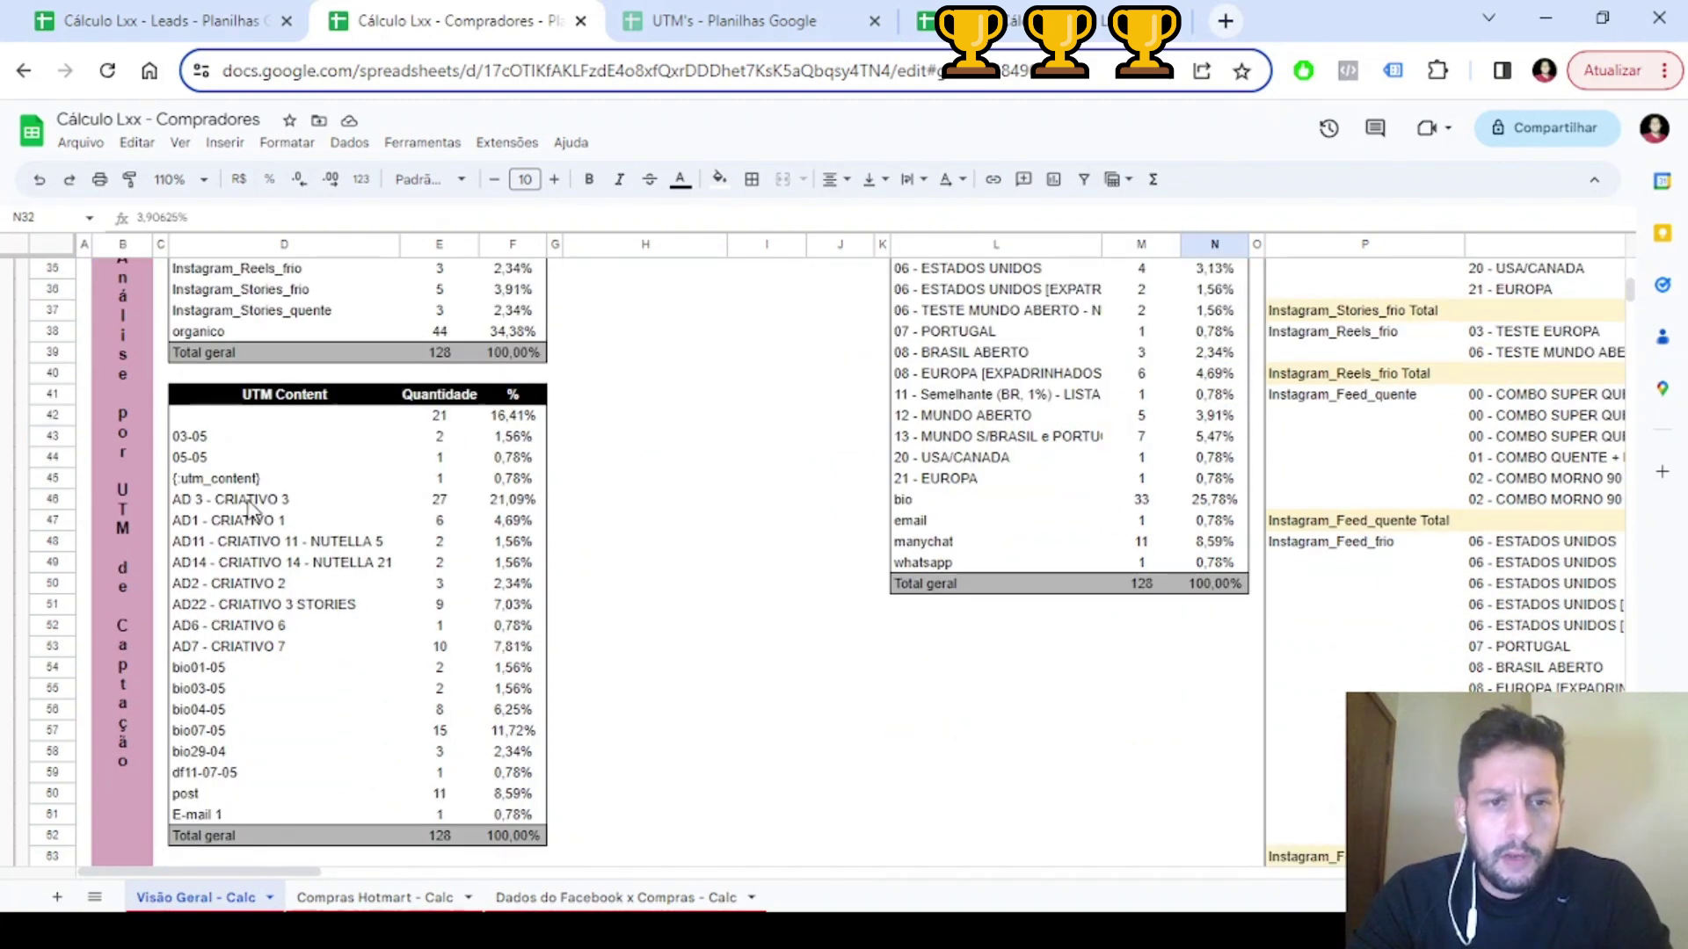
left_click_drag(259, 499, 262, 520)
left_click_drag(501, 600, 513, 647)
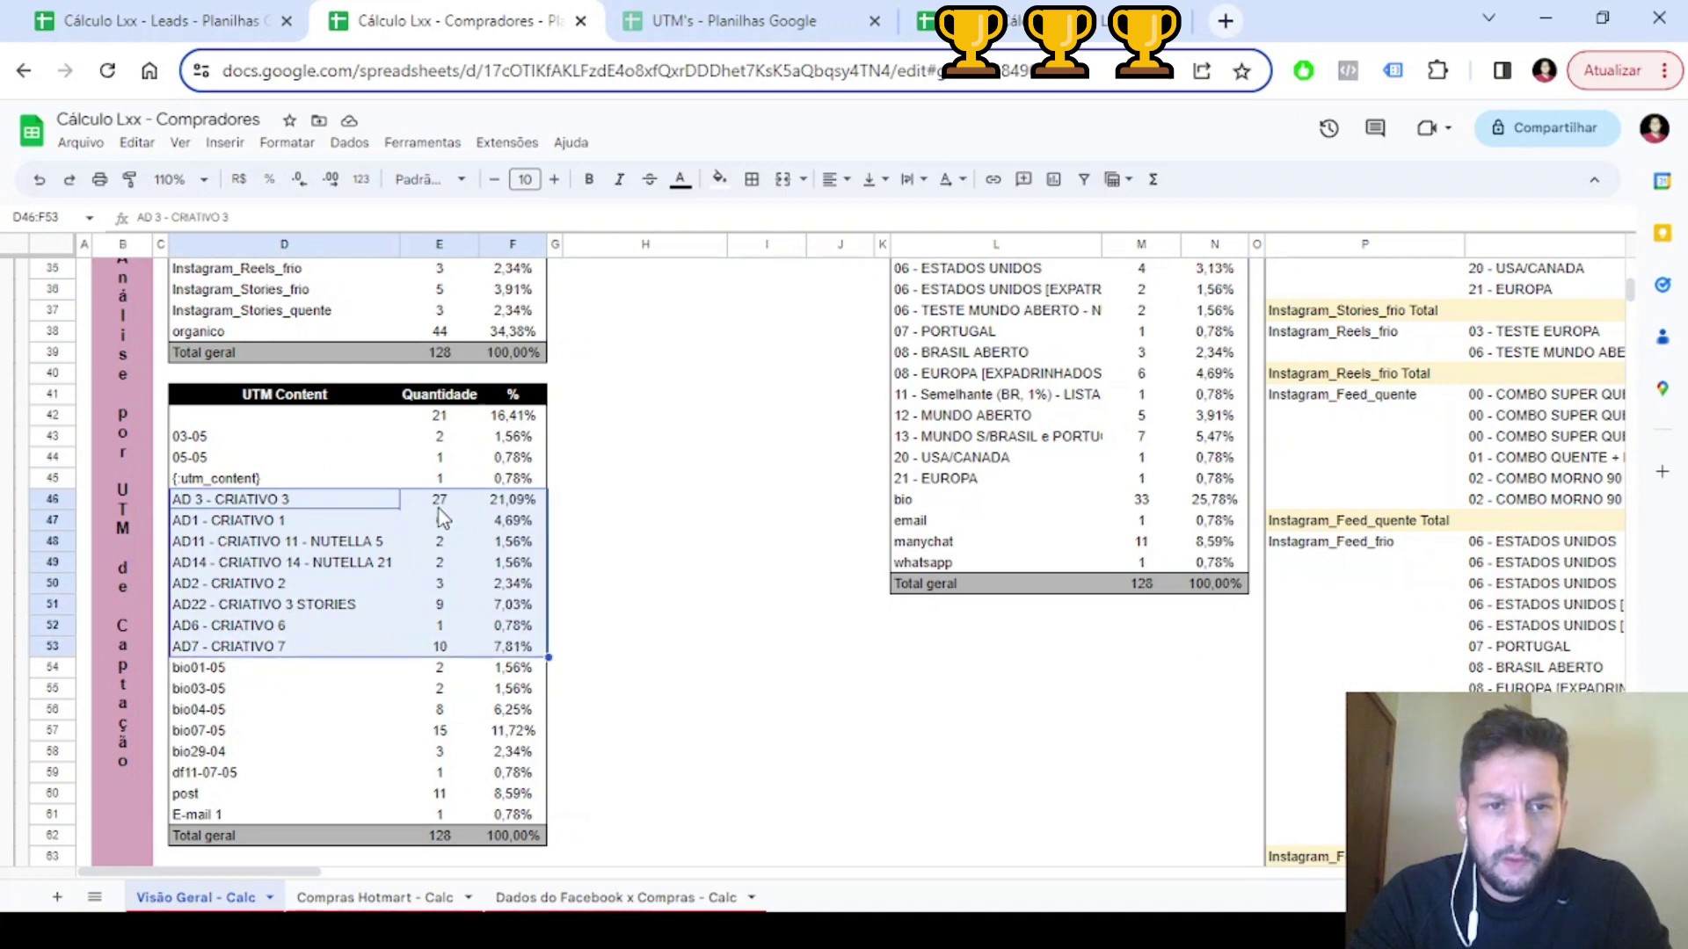
left_click(437, 507)
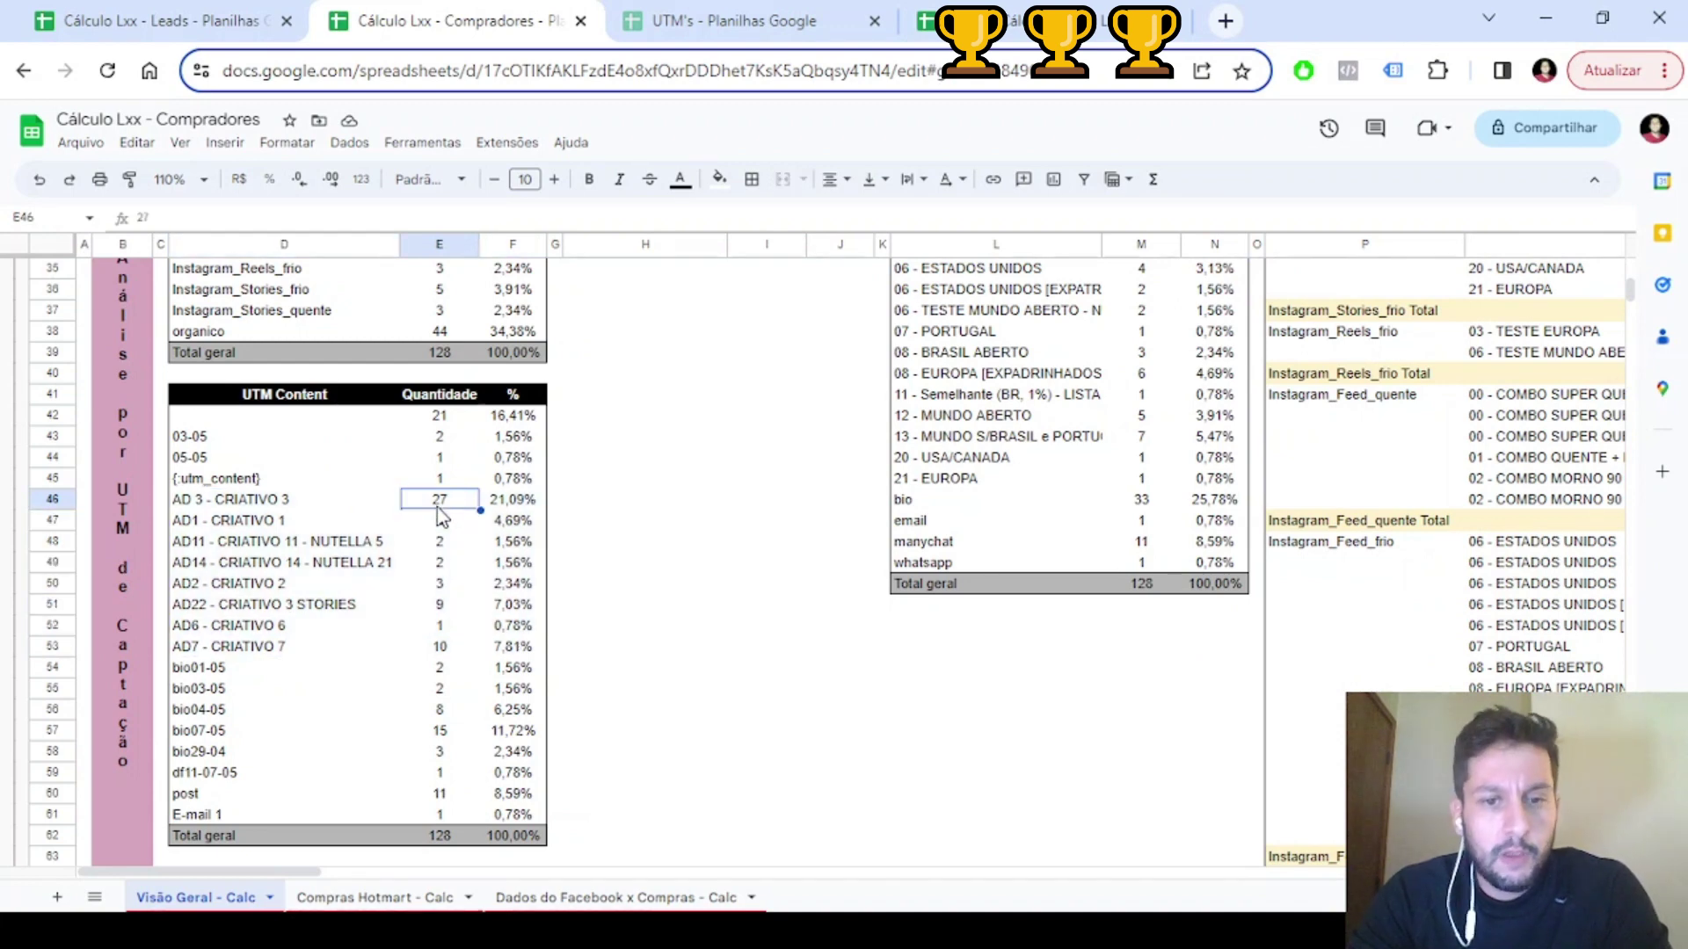
Examine the Análise de Campanhas table's UTM Source, UTM Medium and UTM Content columns, including the 00 - COMBO SUPER QUENTE row
scroll(1094, 639, "up", 3)
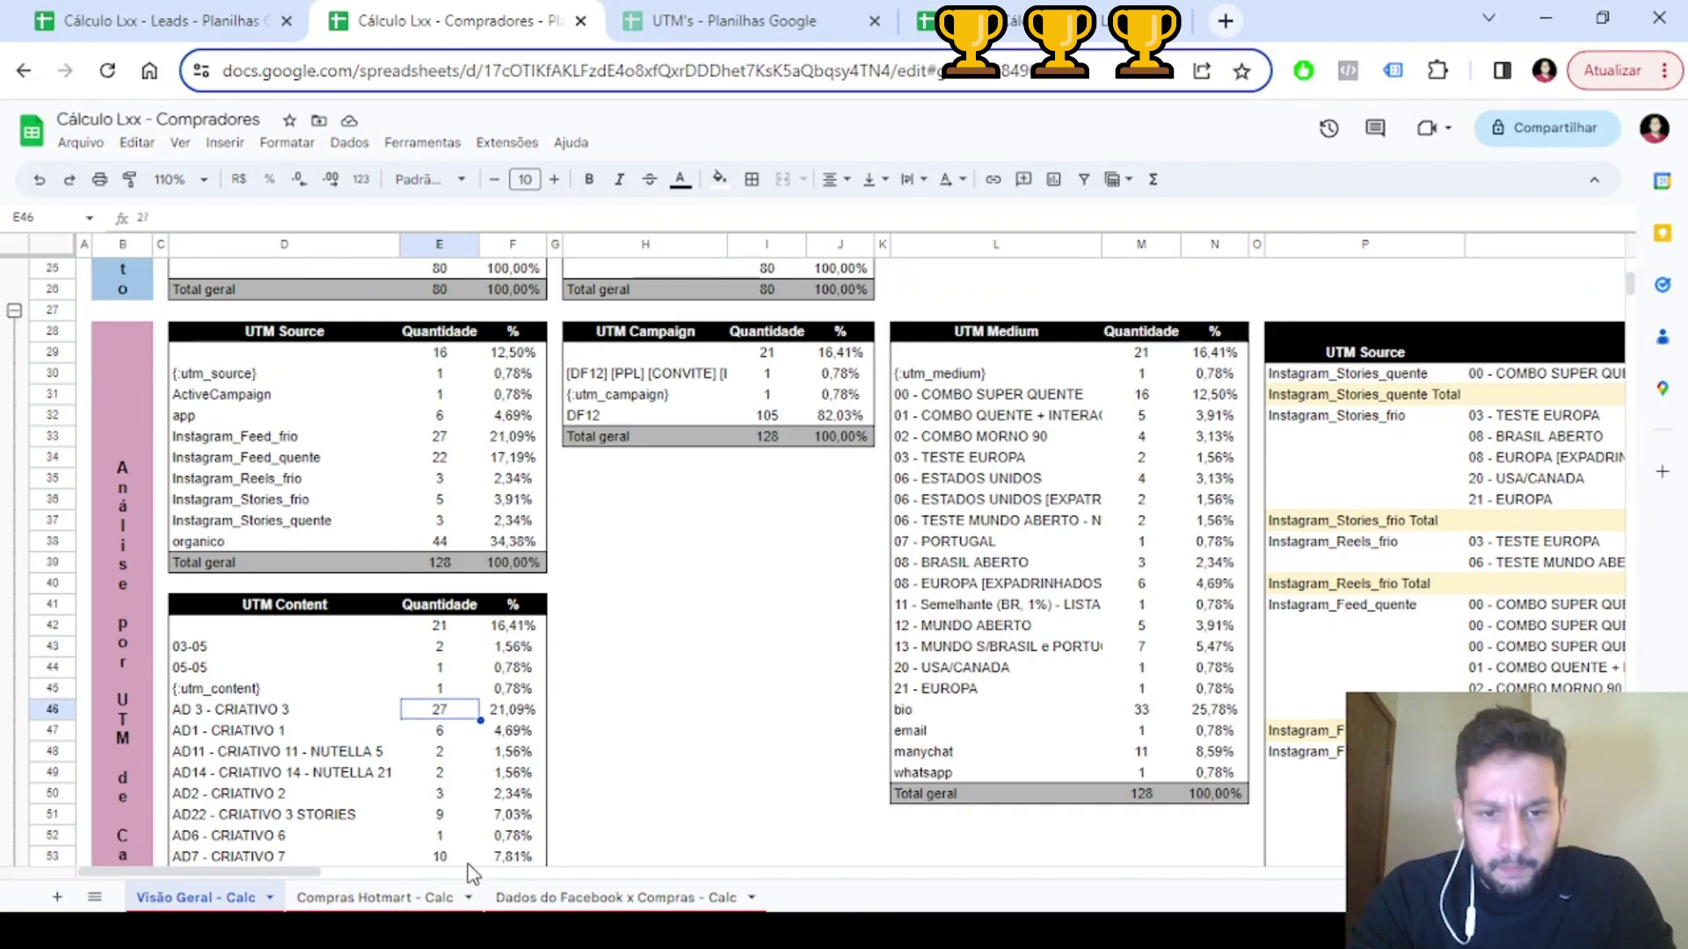
left_click_drag(240, 872, 422, 884)
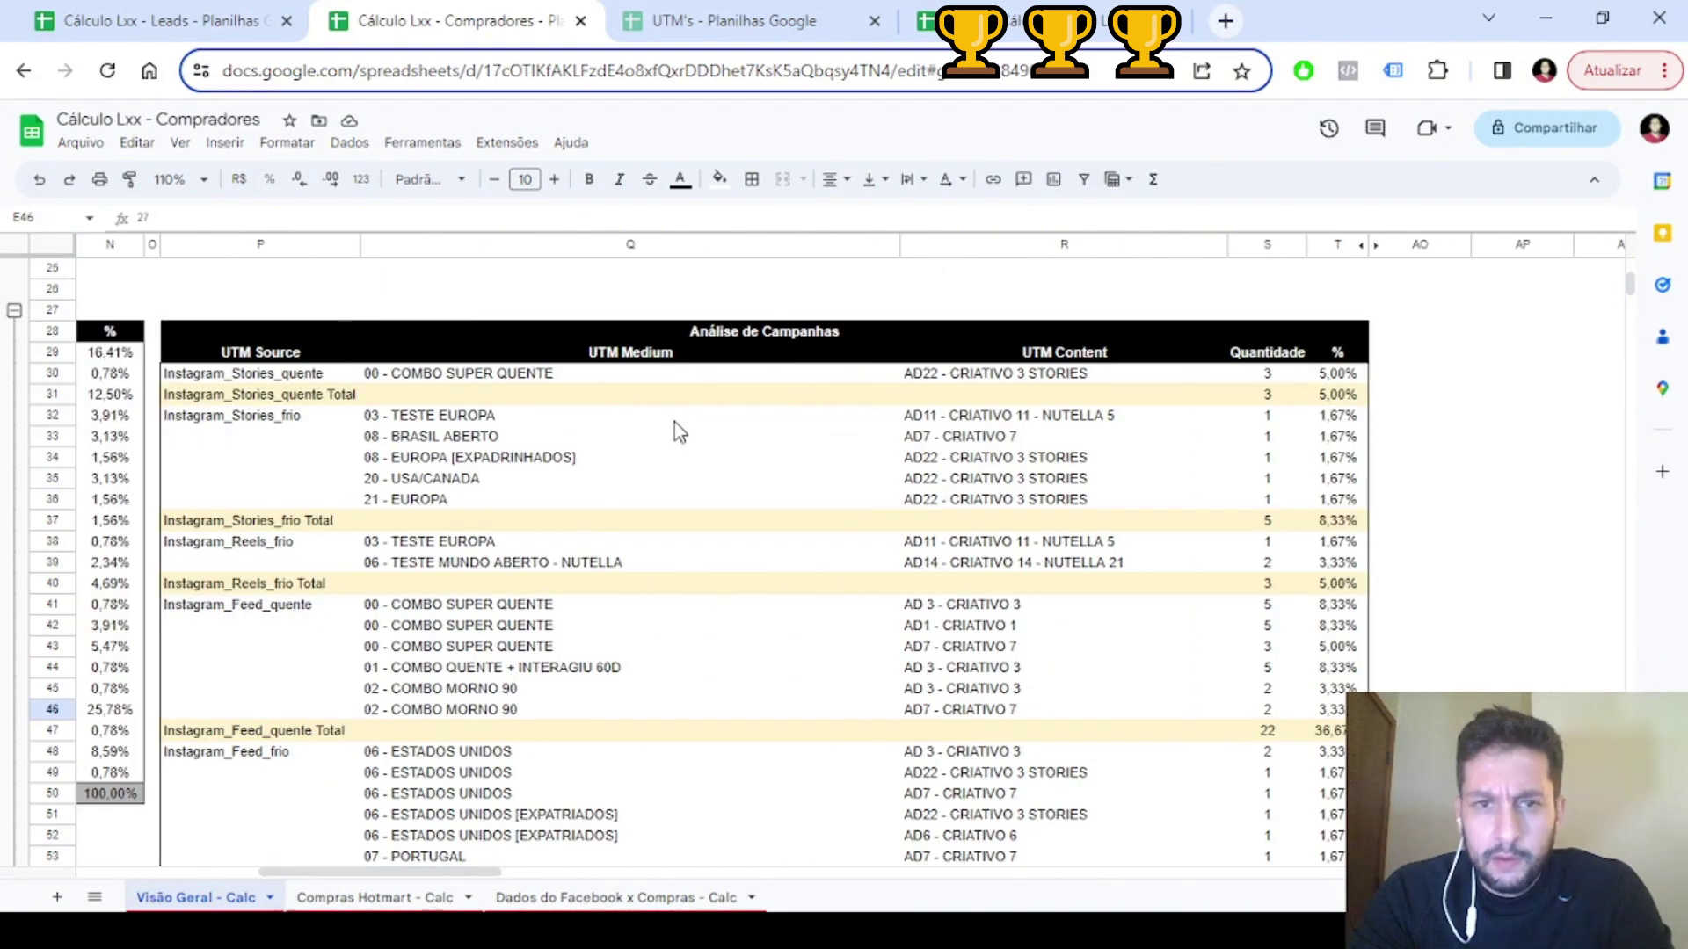
left_click(522, 355)
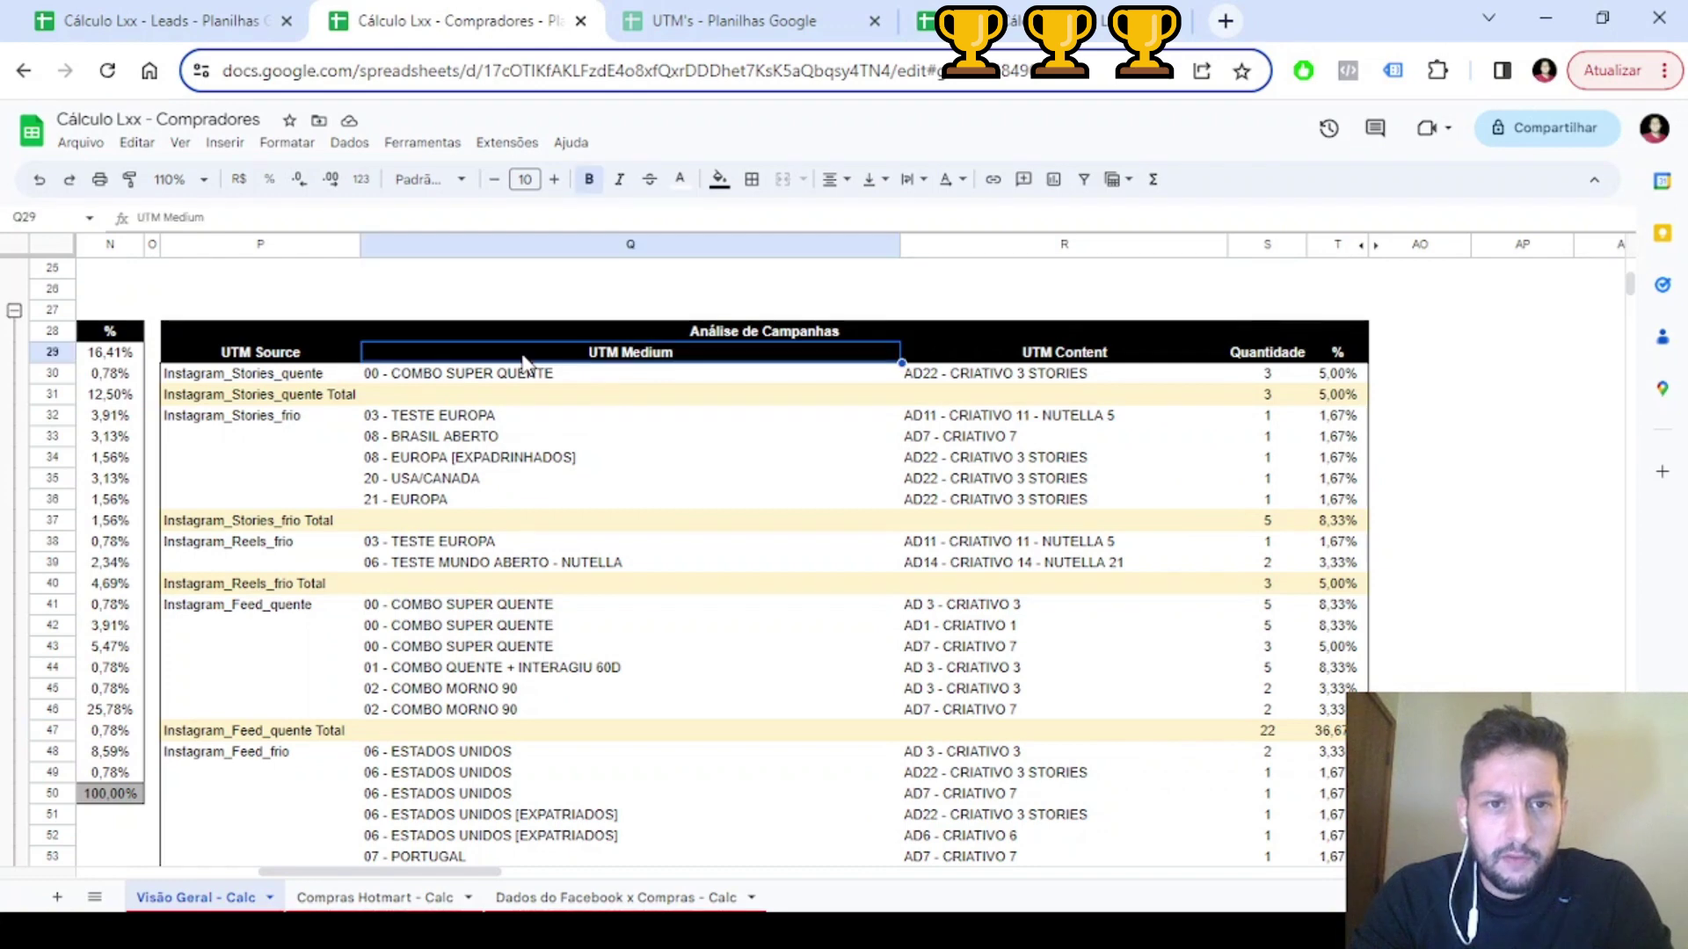
left_click(237, 355)
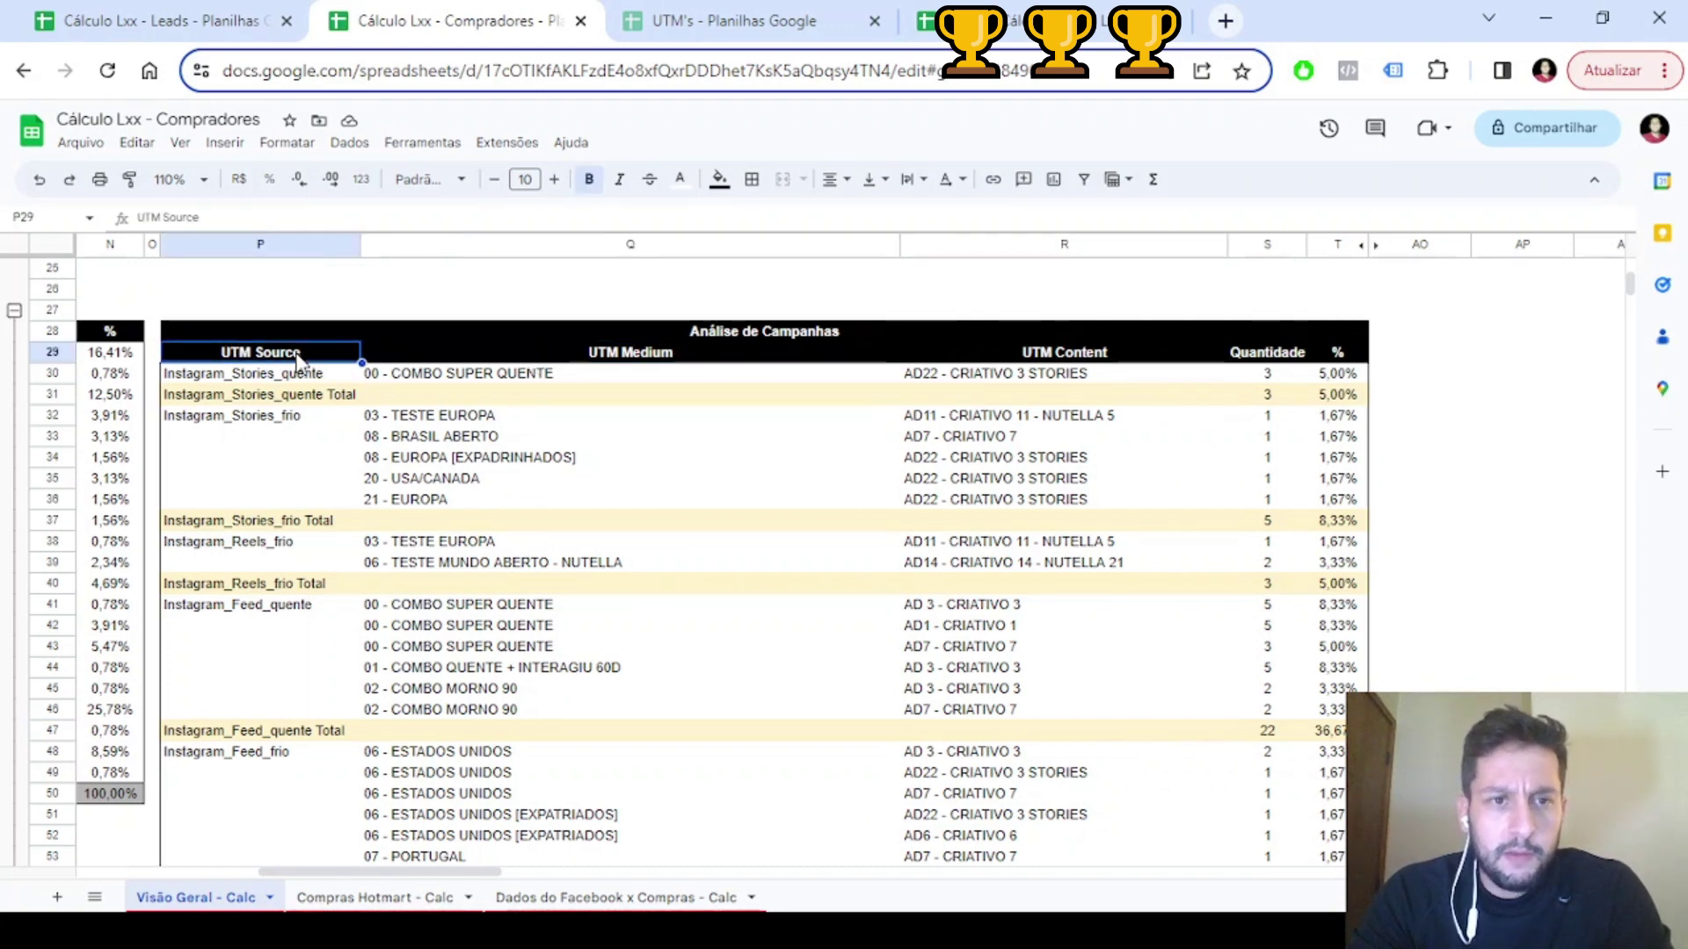
left_click(512, 376)
left_click(1032, 376)
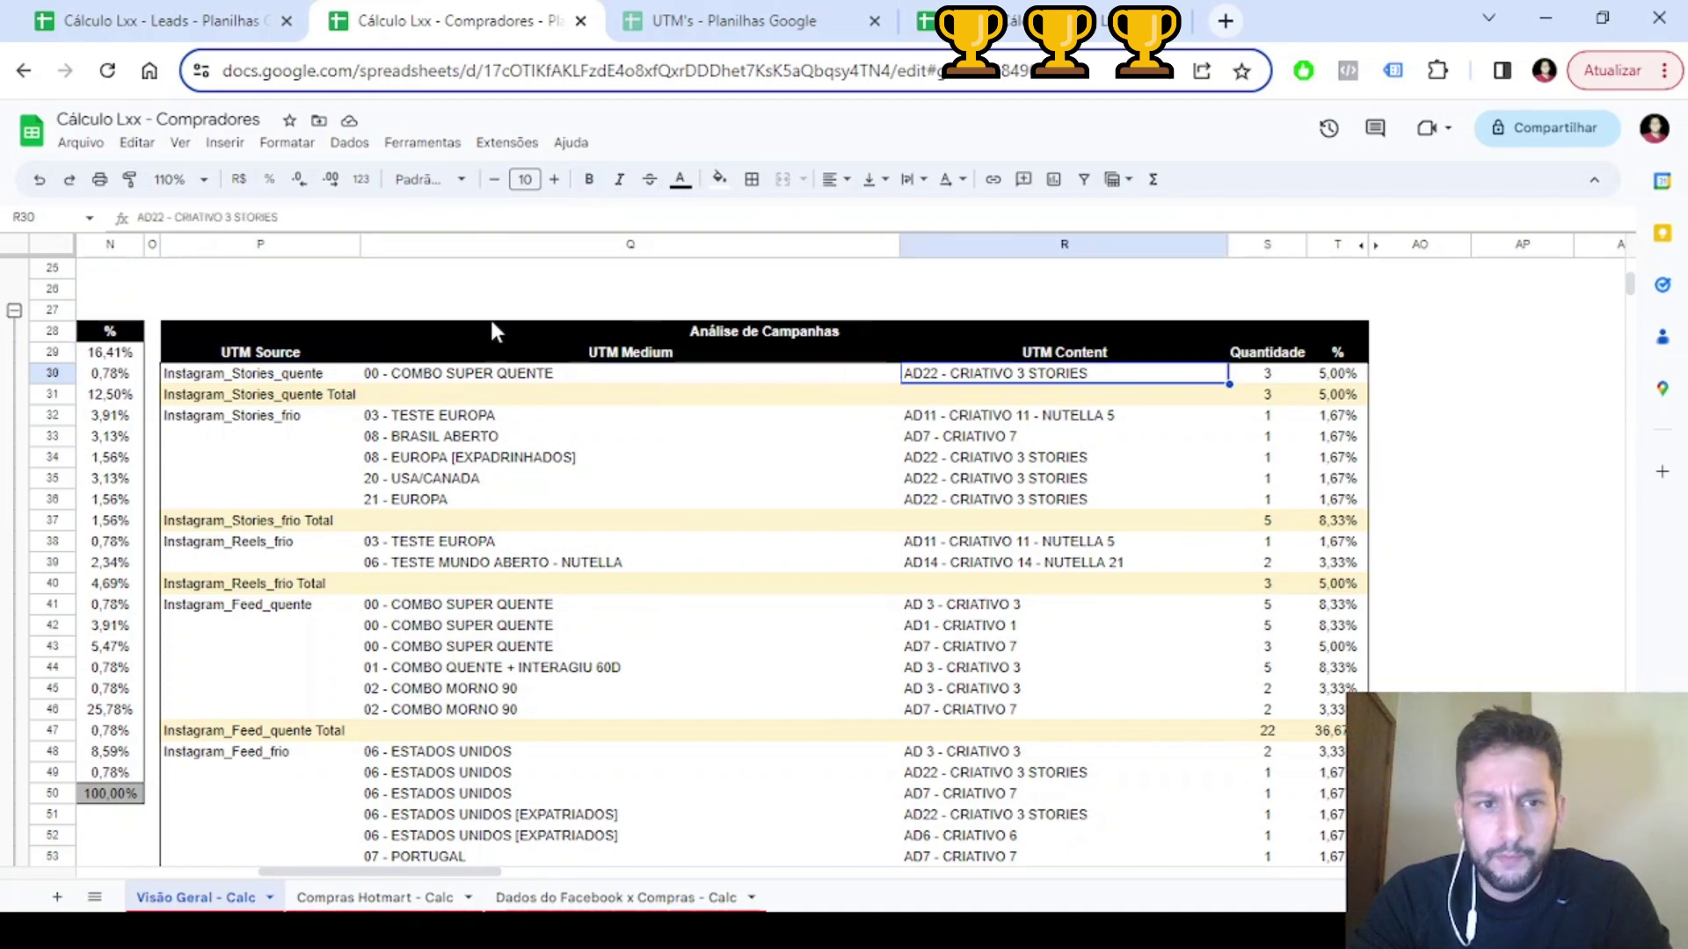
Compare the Instagram_Stories_quente and Instagram_Stories_frio sources in Análise de Campanhas, checking the Instagram_Stories_quente row's creative and quantity
left_click(263, 355)
left_click(278, 373)
left_click(287, 398)
left_click(276, 421)
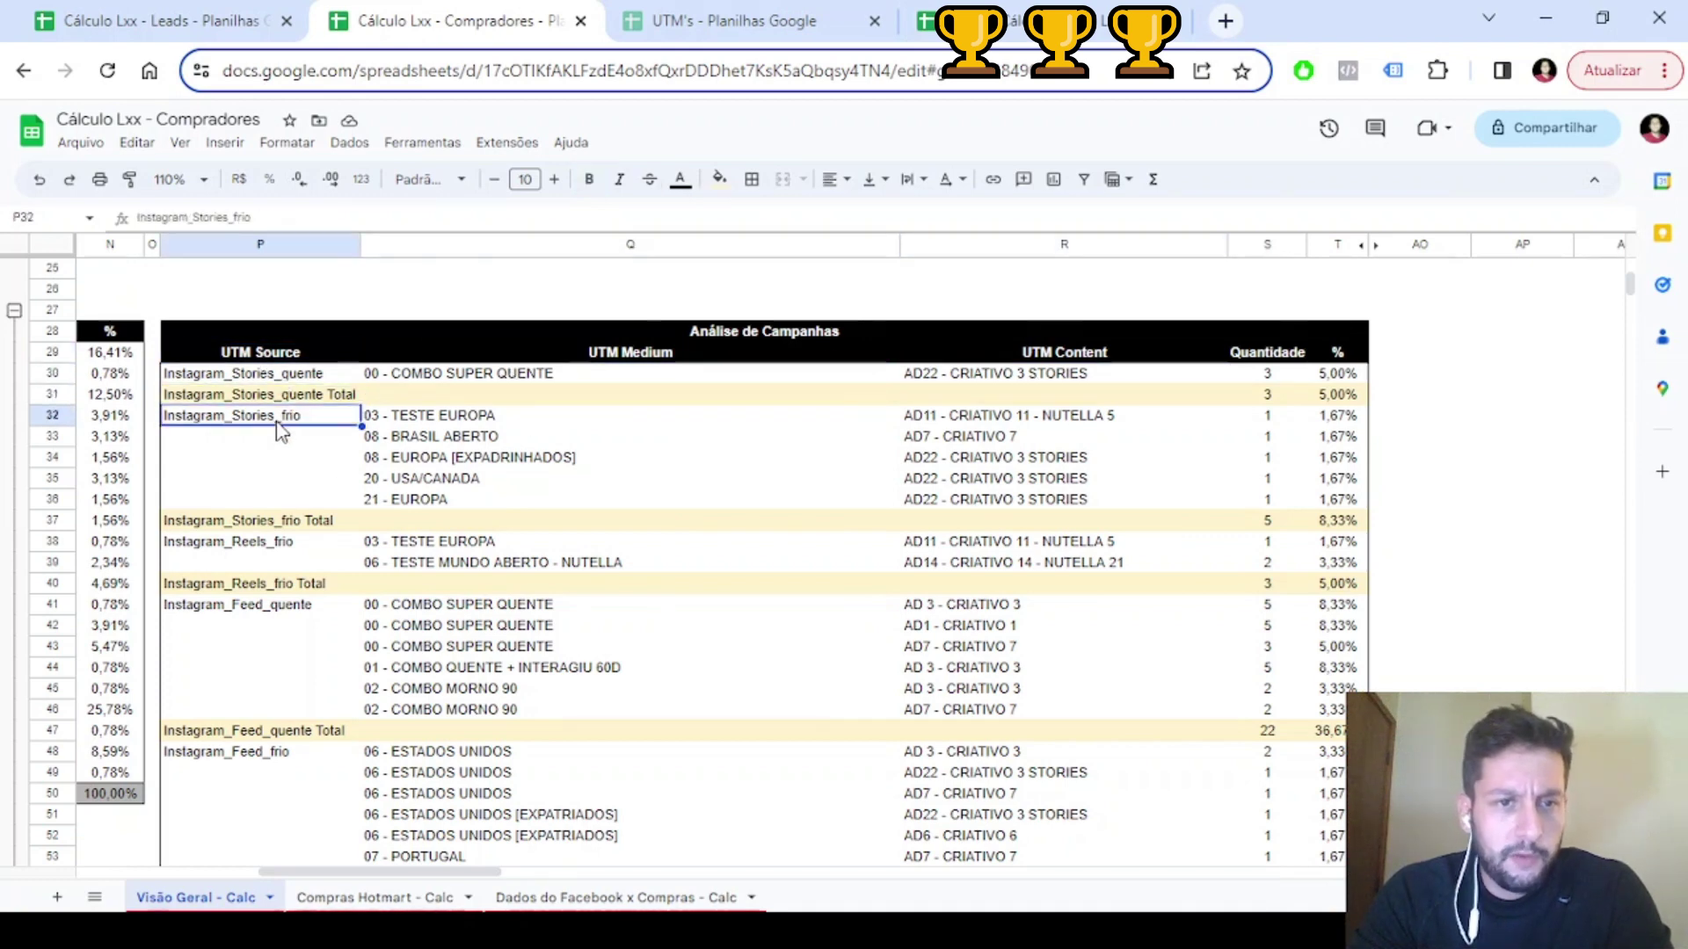
left_click(284, 378)
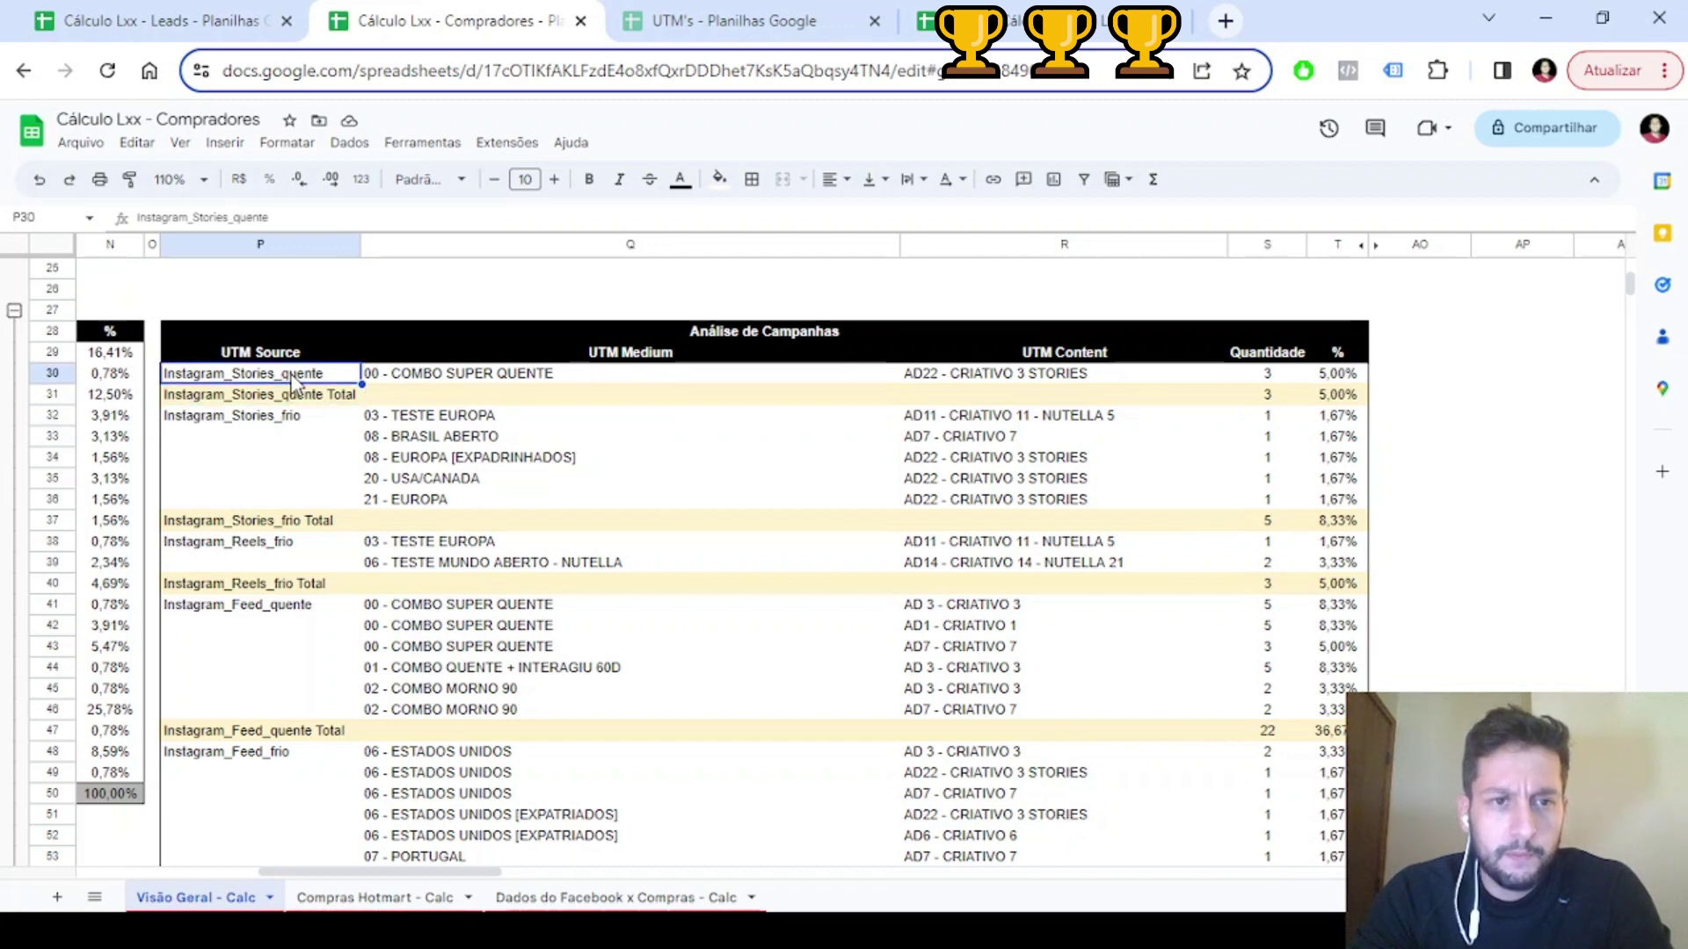
left_click_drag(291, 375, 1293, 382)
left_click(1285, 378)
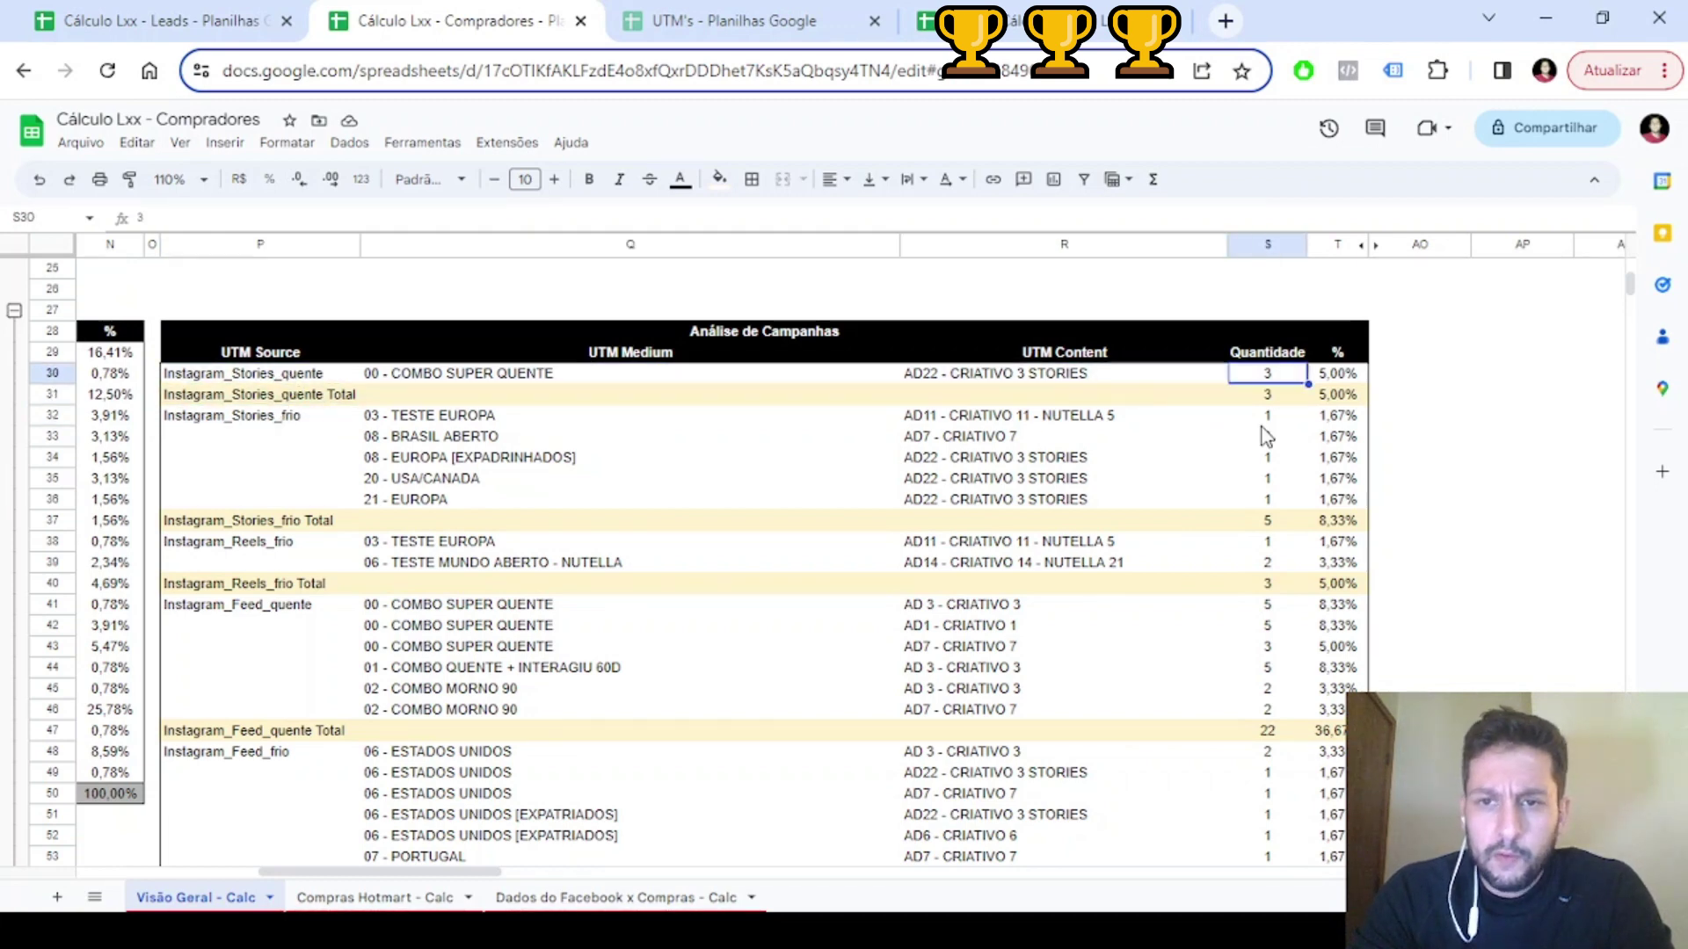
Review the remaining Análise de Campanhas rows down to Instagram_Feed_frio, including the percentage for 12 - MUNDO ABERTO with AD 3 - CRIATIVO 3
scroll(1064, 411, "down", 1)
left_click_drag(282, 380, 1117, 441)
left_click(1260, 481)
scroll(1027, 461, "down", 5)
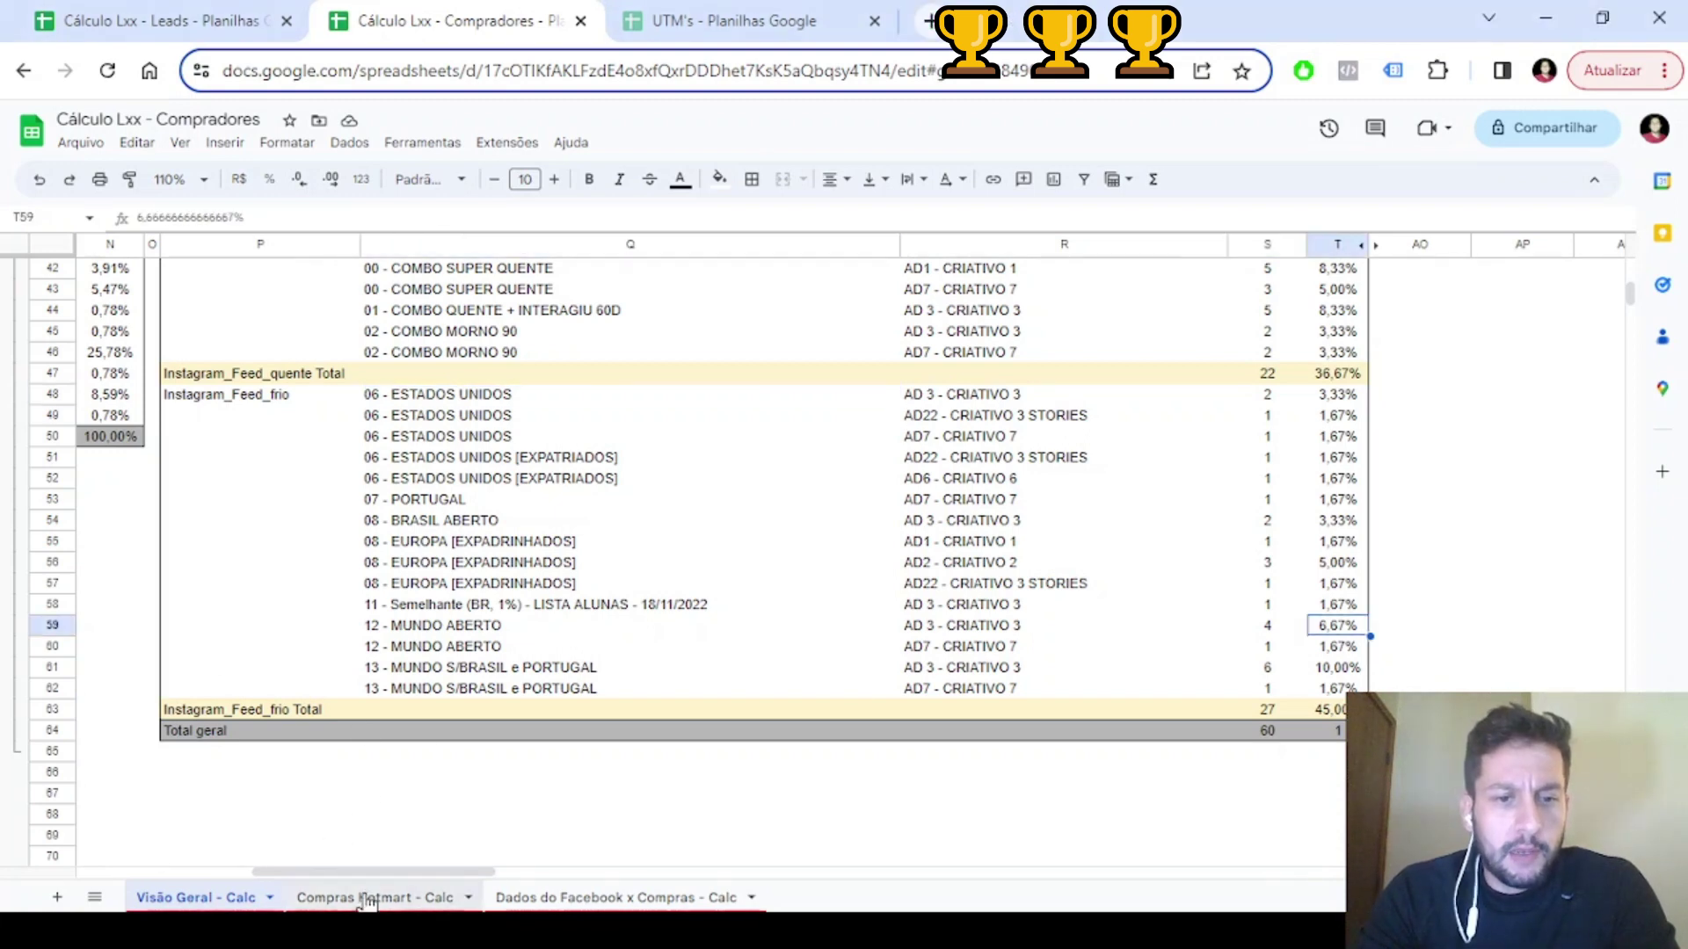
Open the Compras Hotmart - Calc sheet and review the Moeda, Número da Parcela, País and payment type columns
left_click(367, 901)
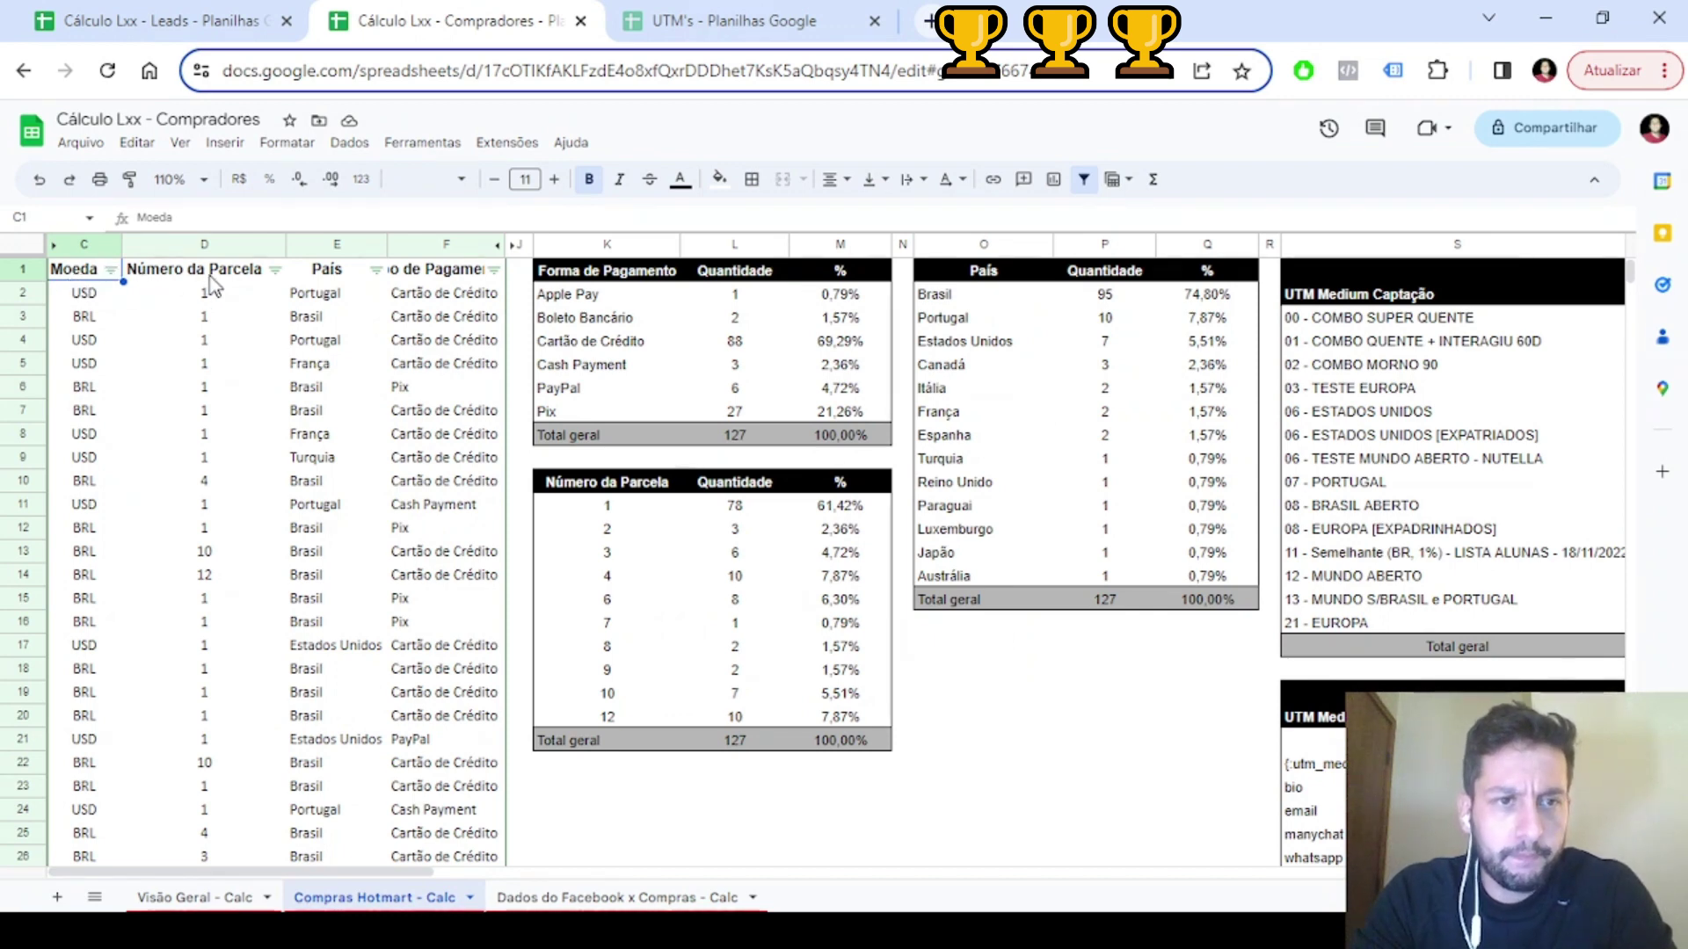
key("Right")
key("Right")
key("Right")
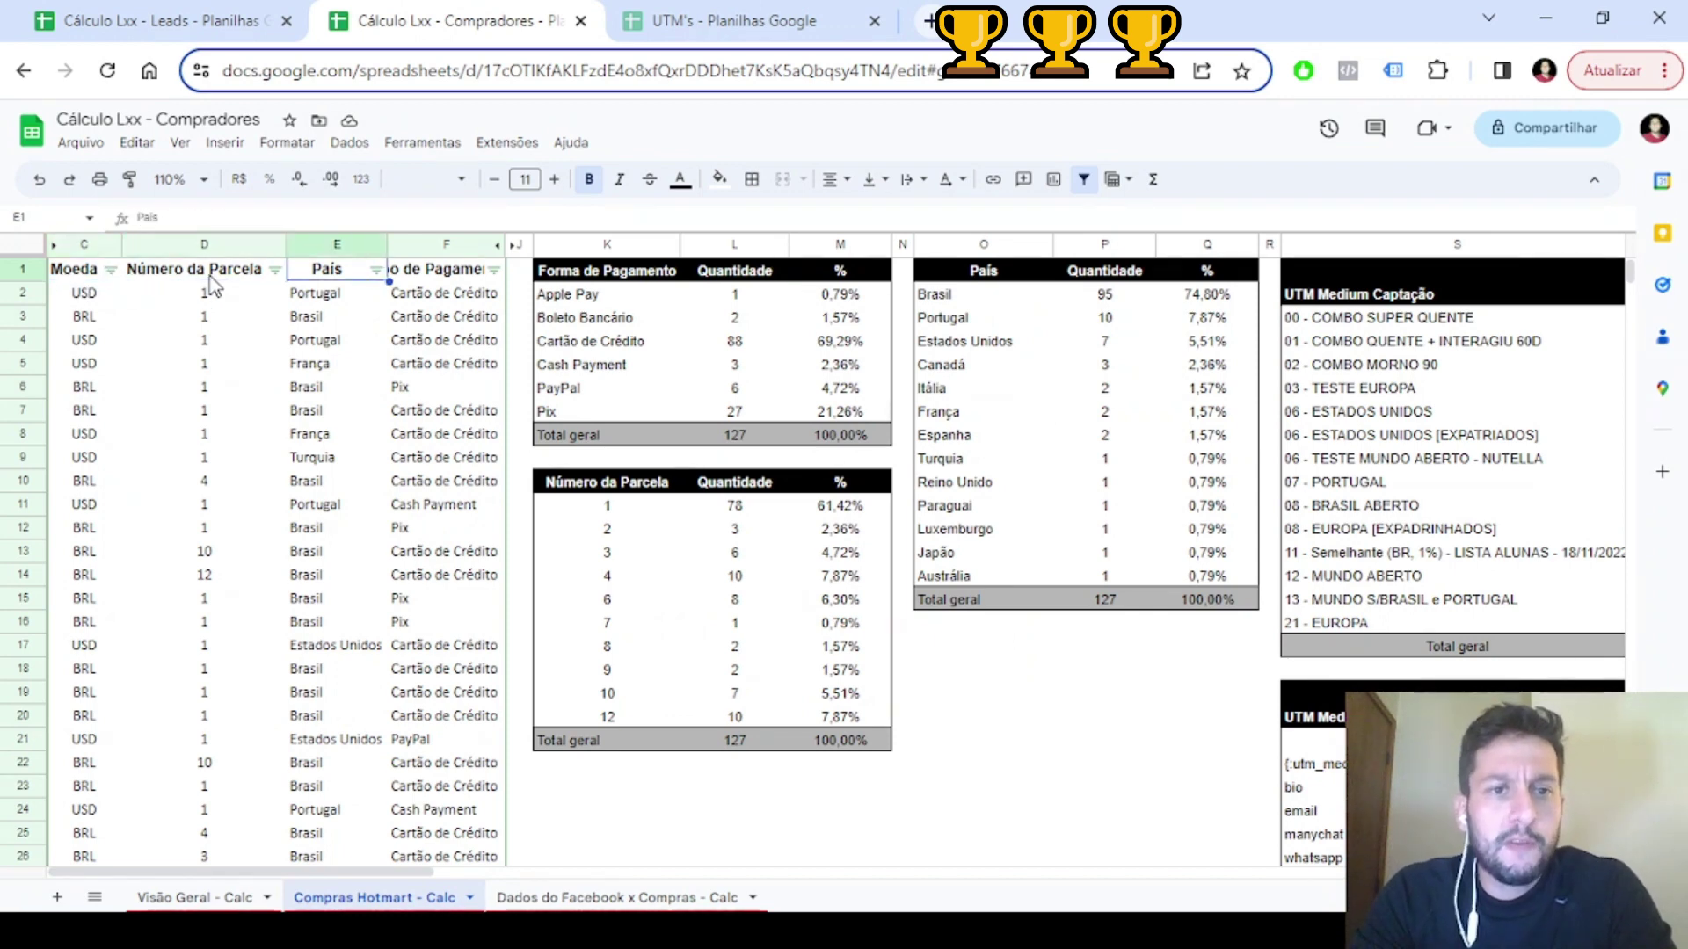
Examine the Forma de Pagamento table's quantities and percentages, checking the Boleto Bancário row
left_click_drag(602, 281, 885, 449)
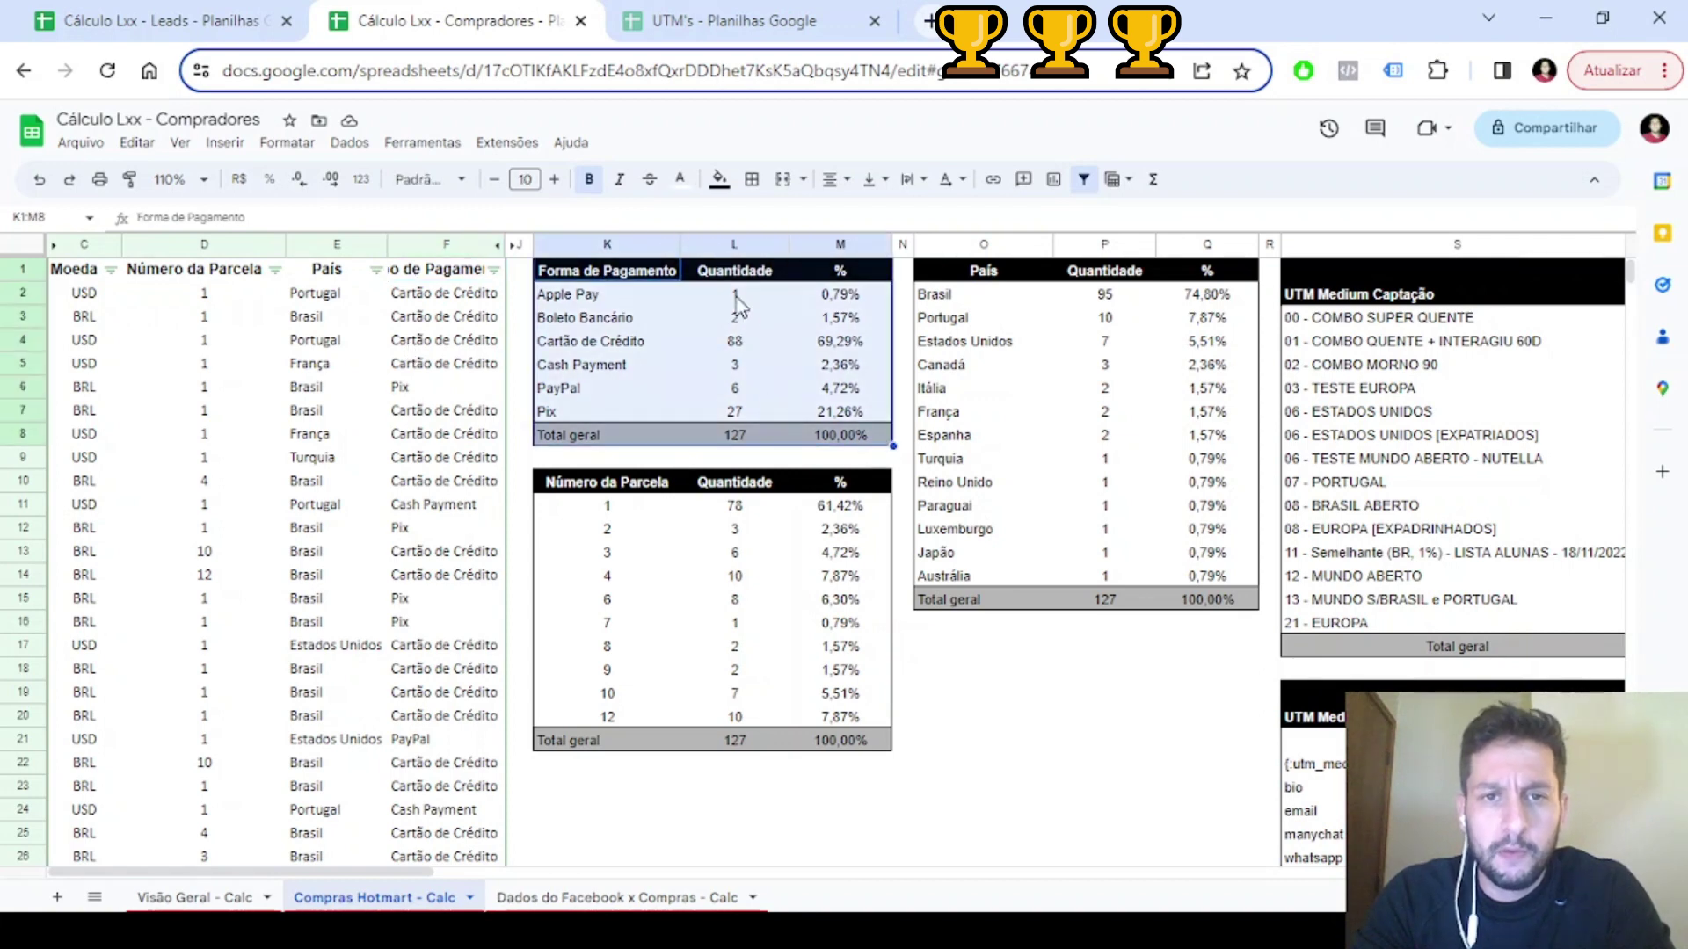
left_click_drag(736, 299, 730, 413)
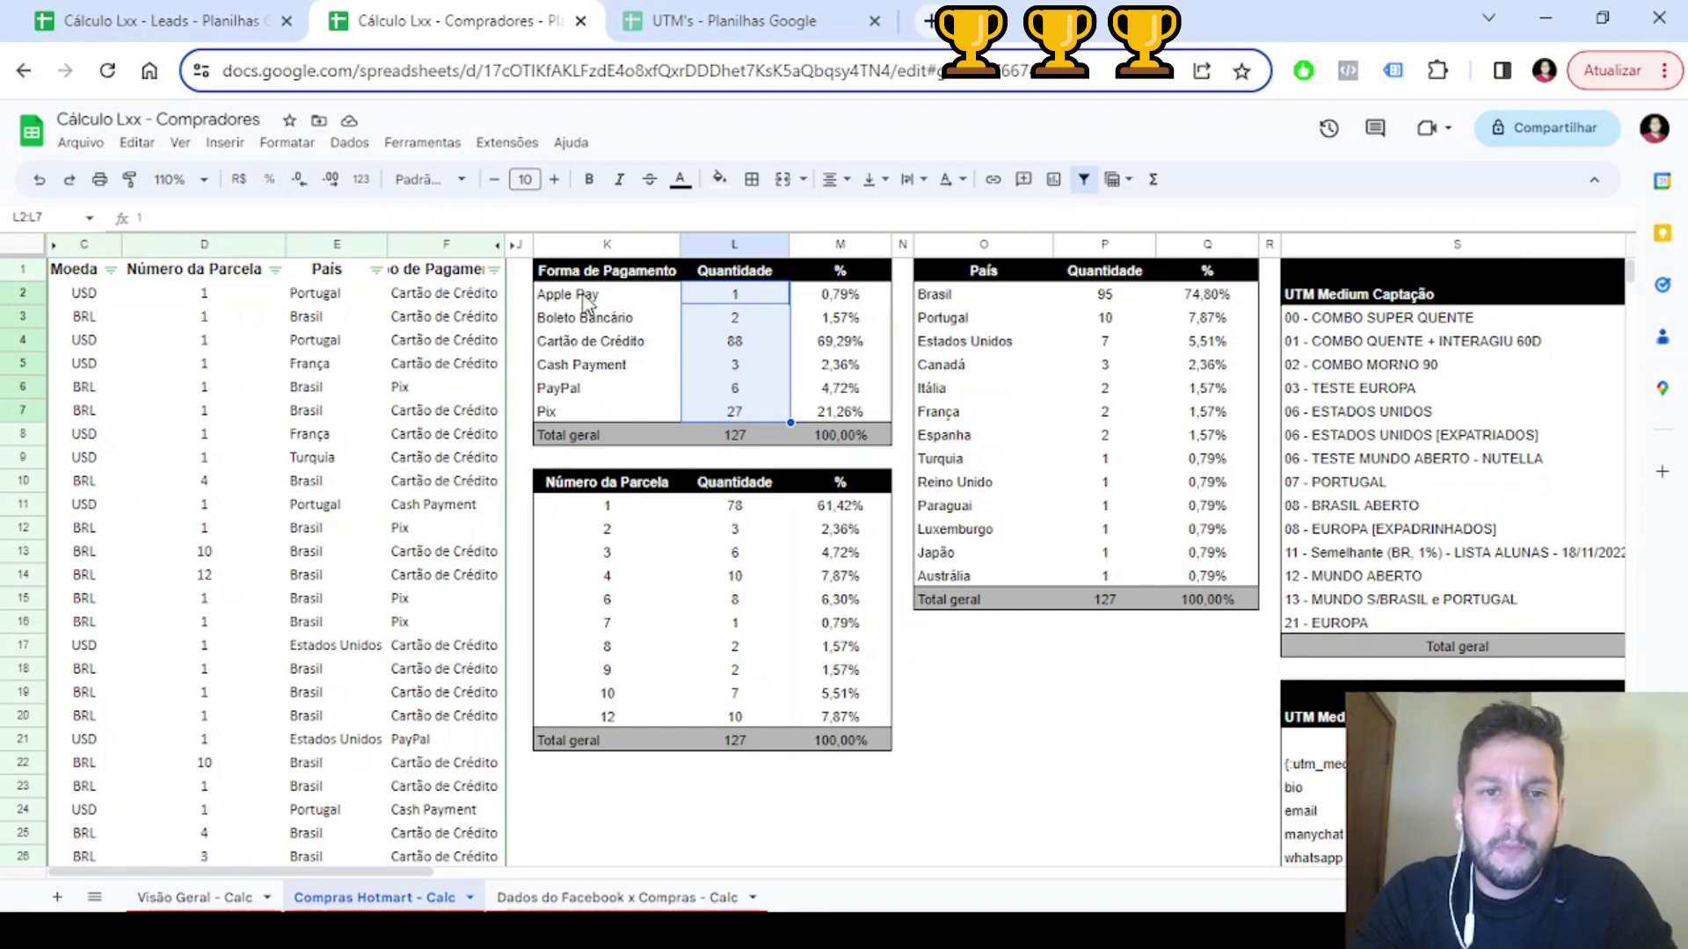
left_click_drag(587, 299, 846, 415)
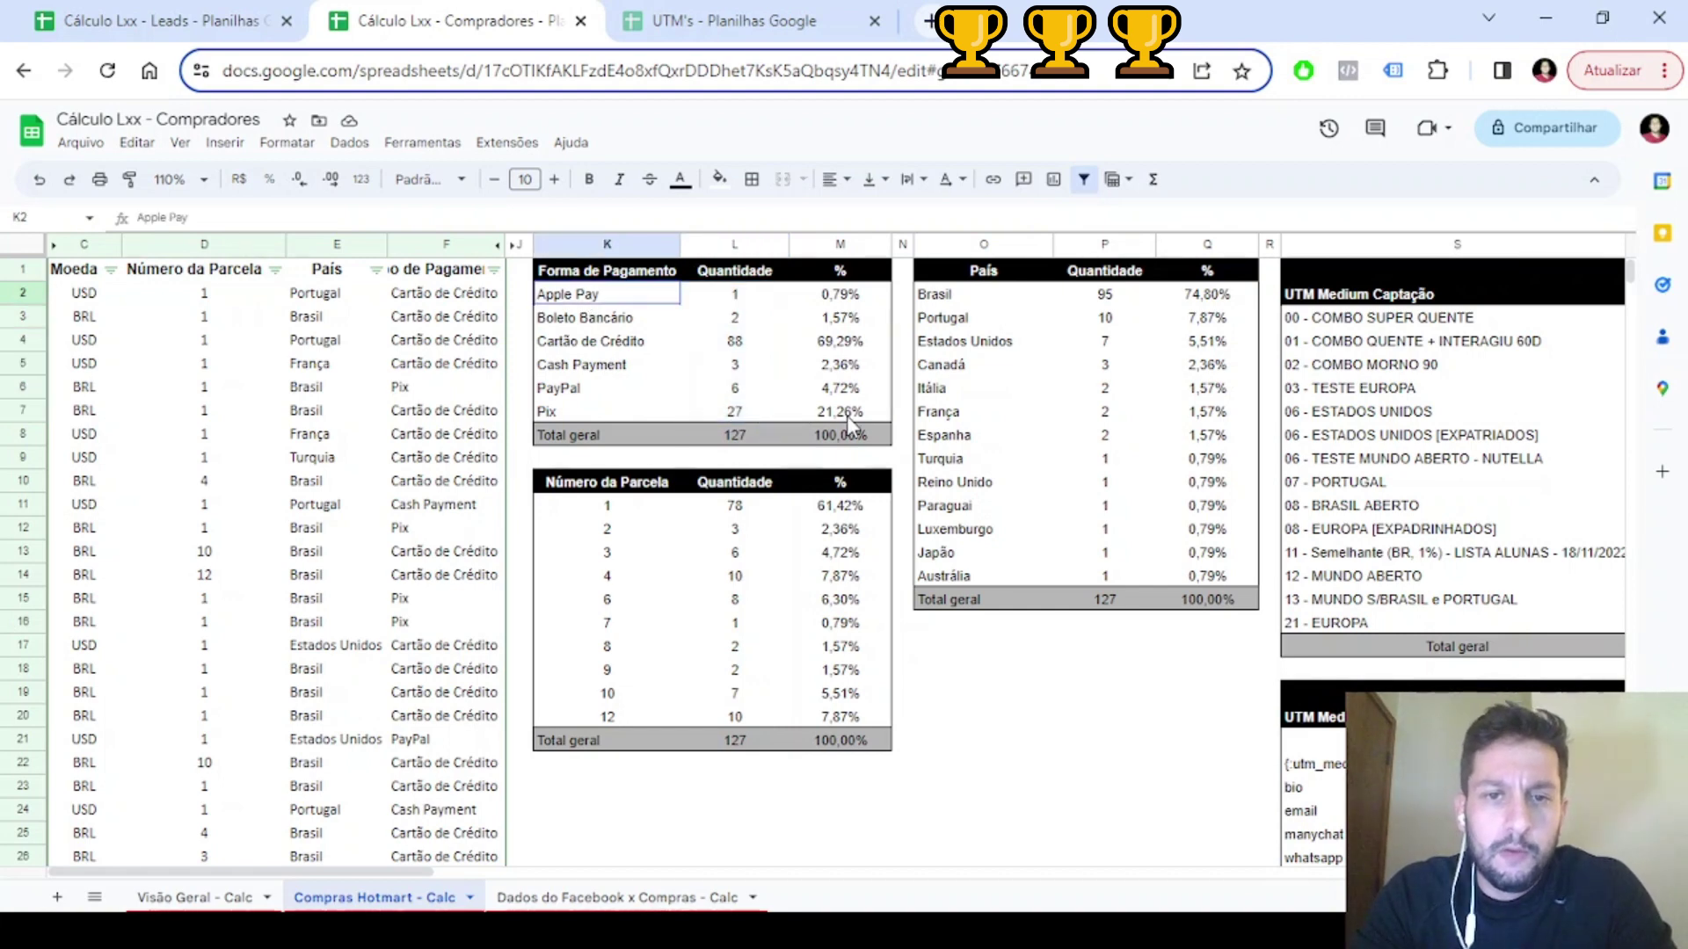
left_click(732, 324)
left_click_drag(837, 321, 615, 319)
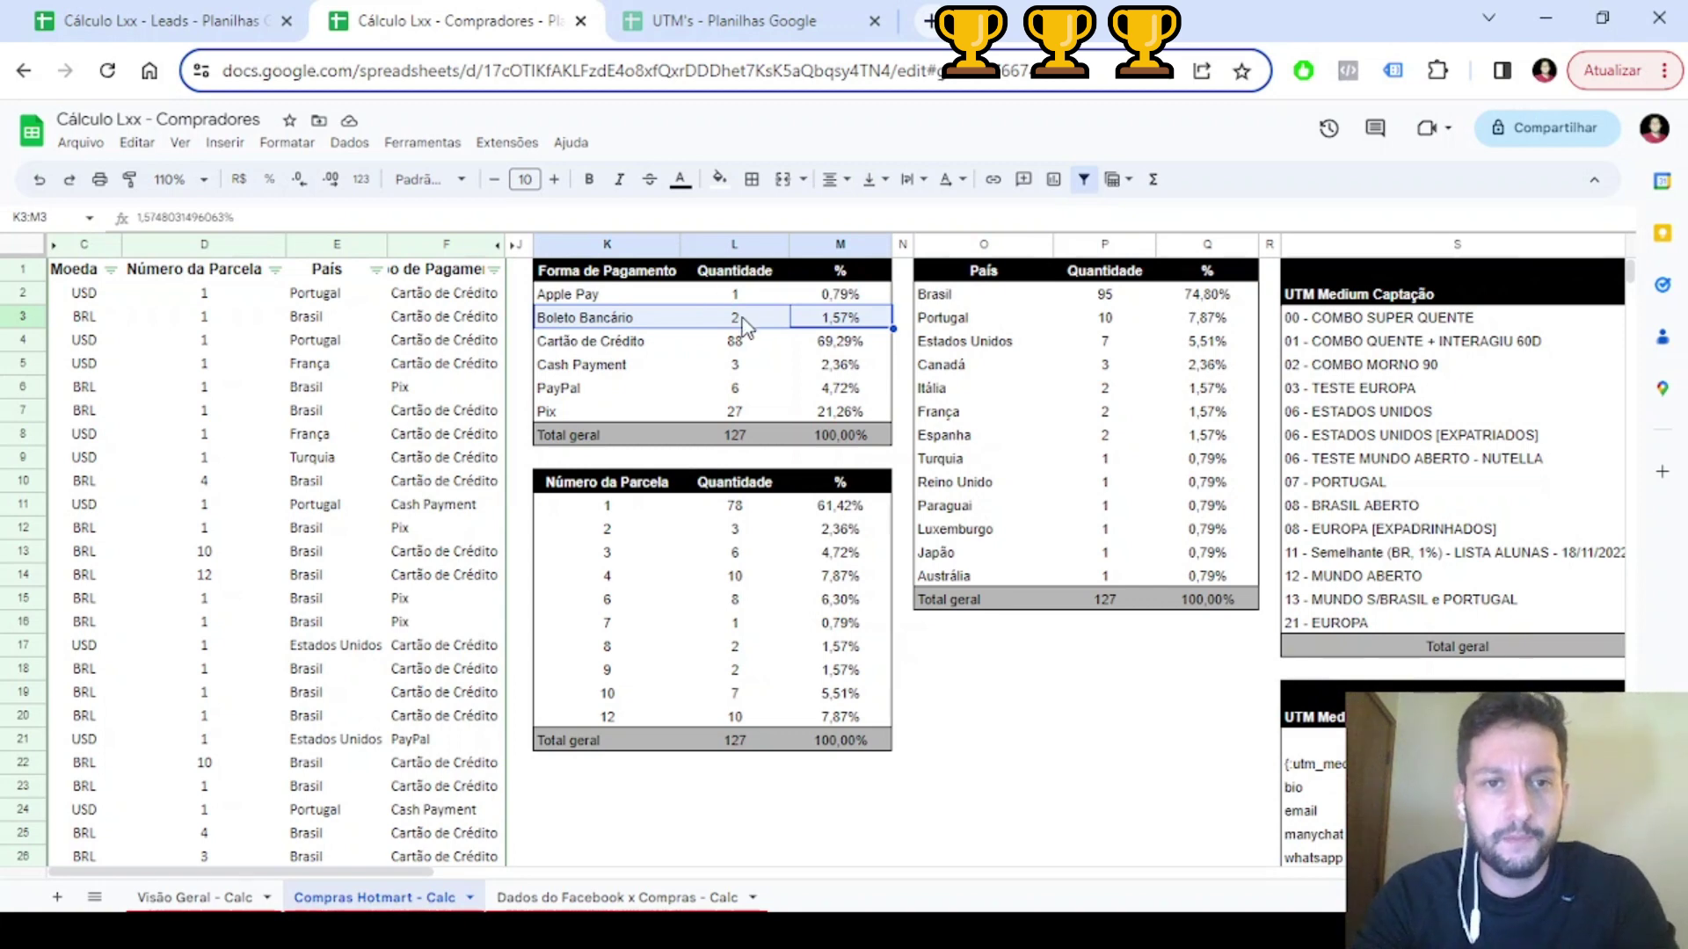
left_click(746, 321)
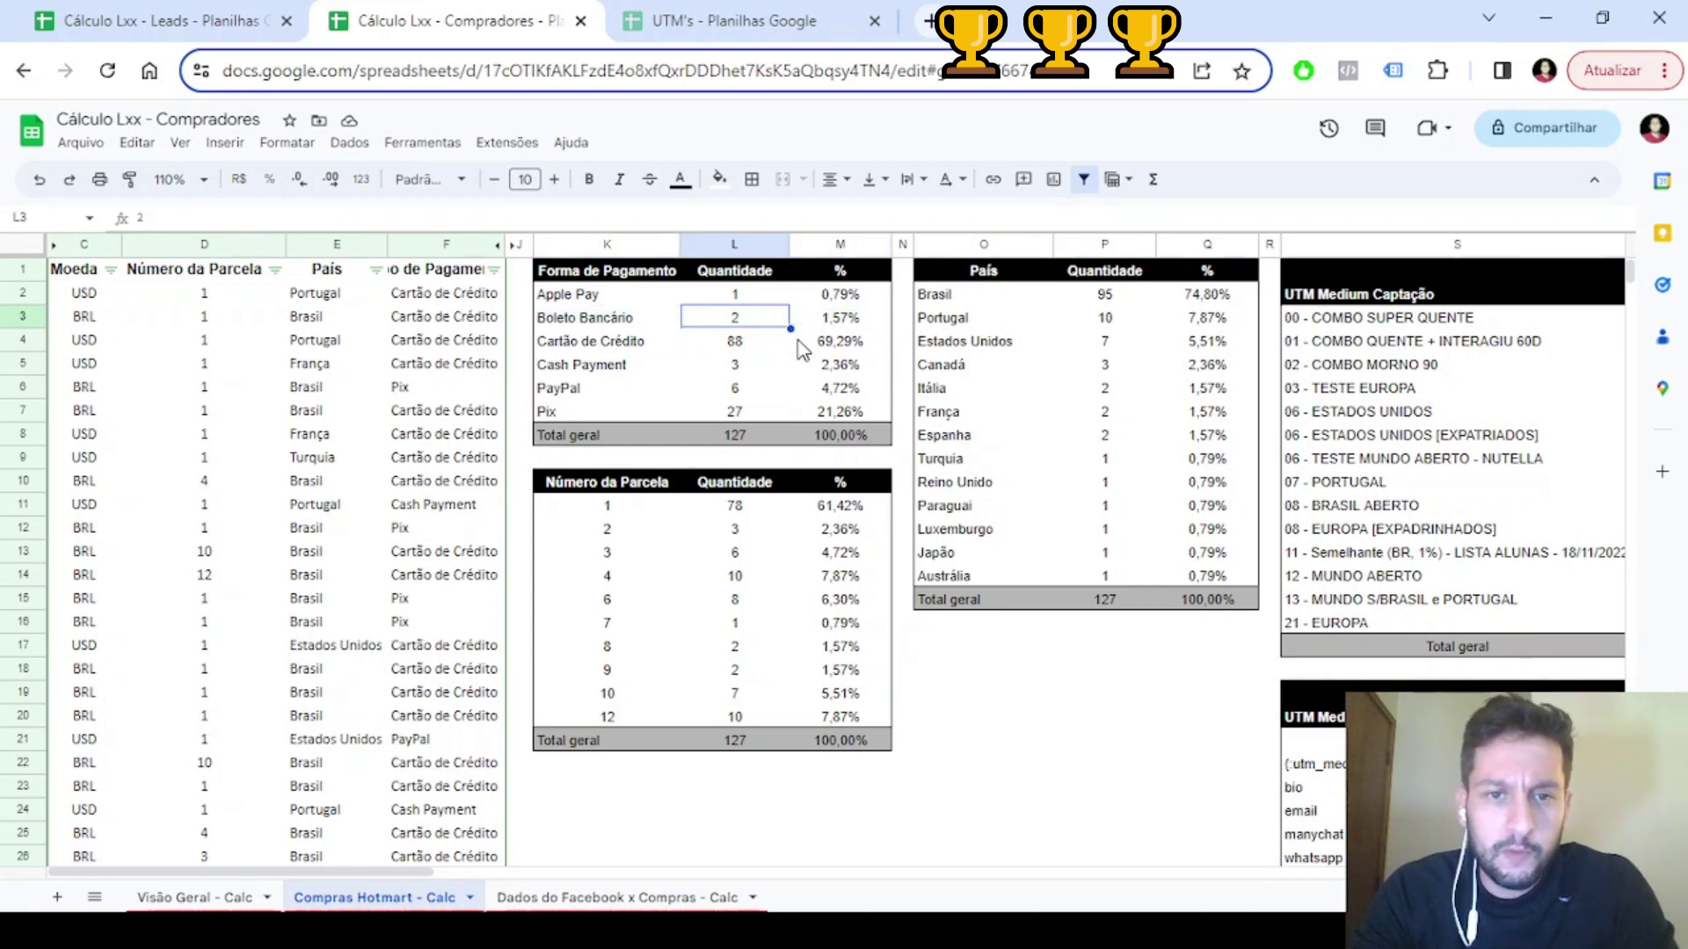
scroll(802, 350, "down", 1)
scroll(809, 387, "up", 1)
Review the whole Número da Parcela table, checking the quantity and percentage of purchases paid in 1 installment
left_click(598, 483)
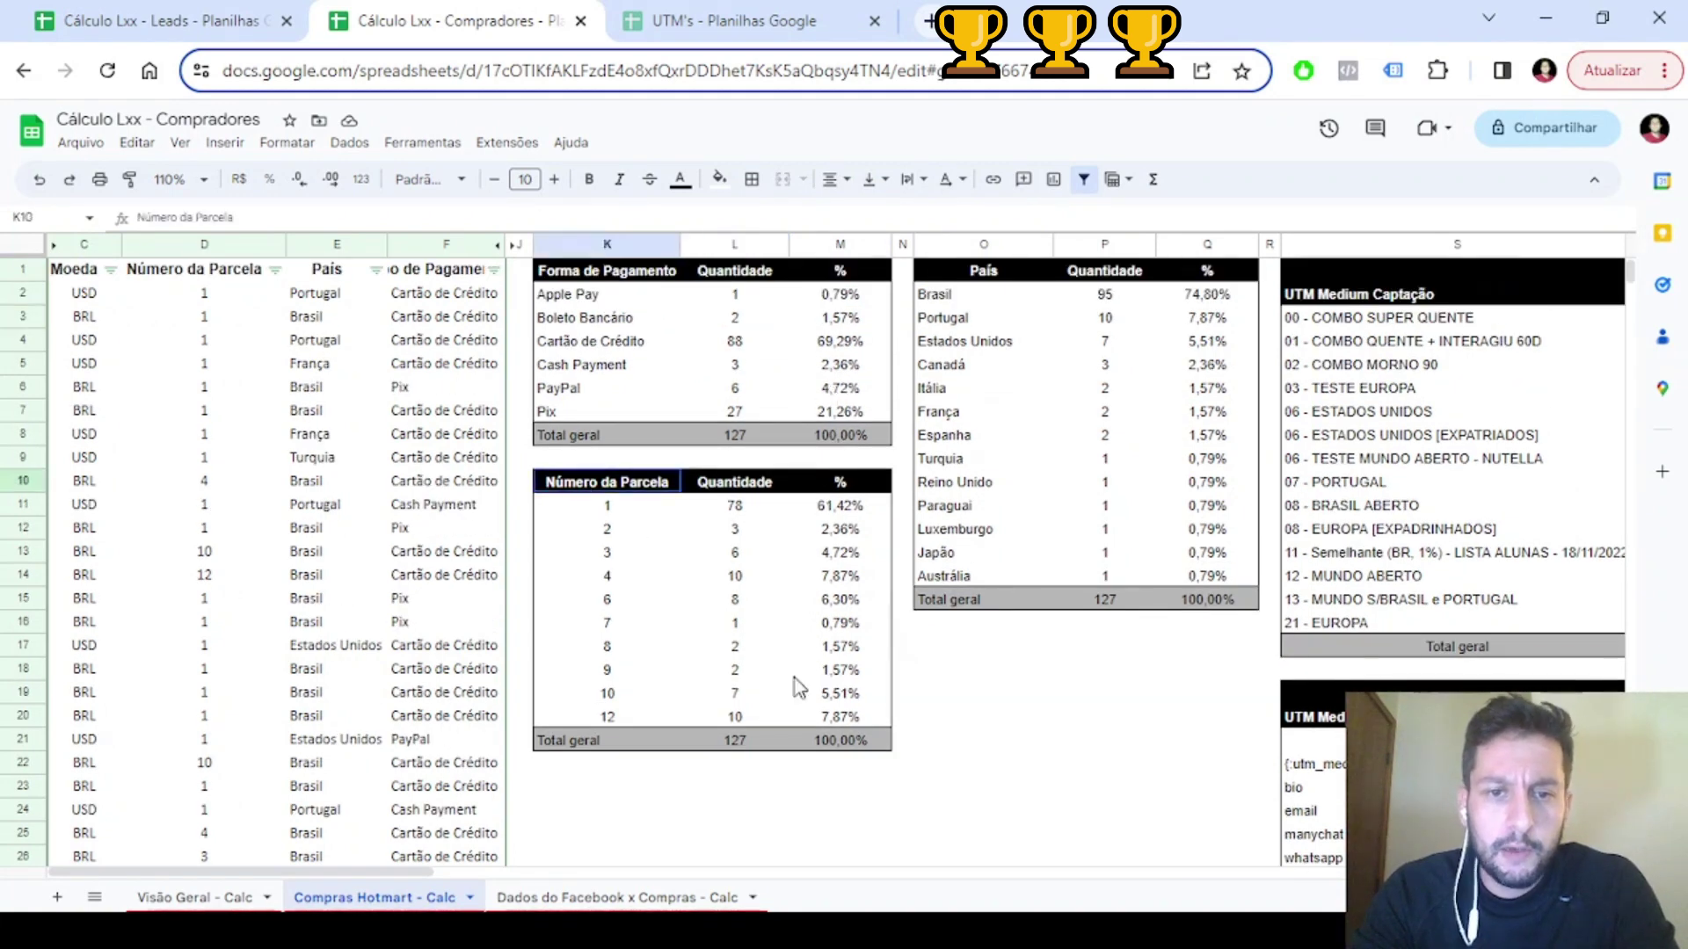
left_click(848, 743, "shift")
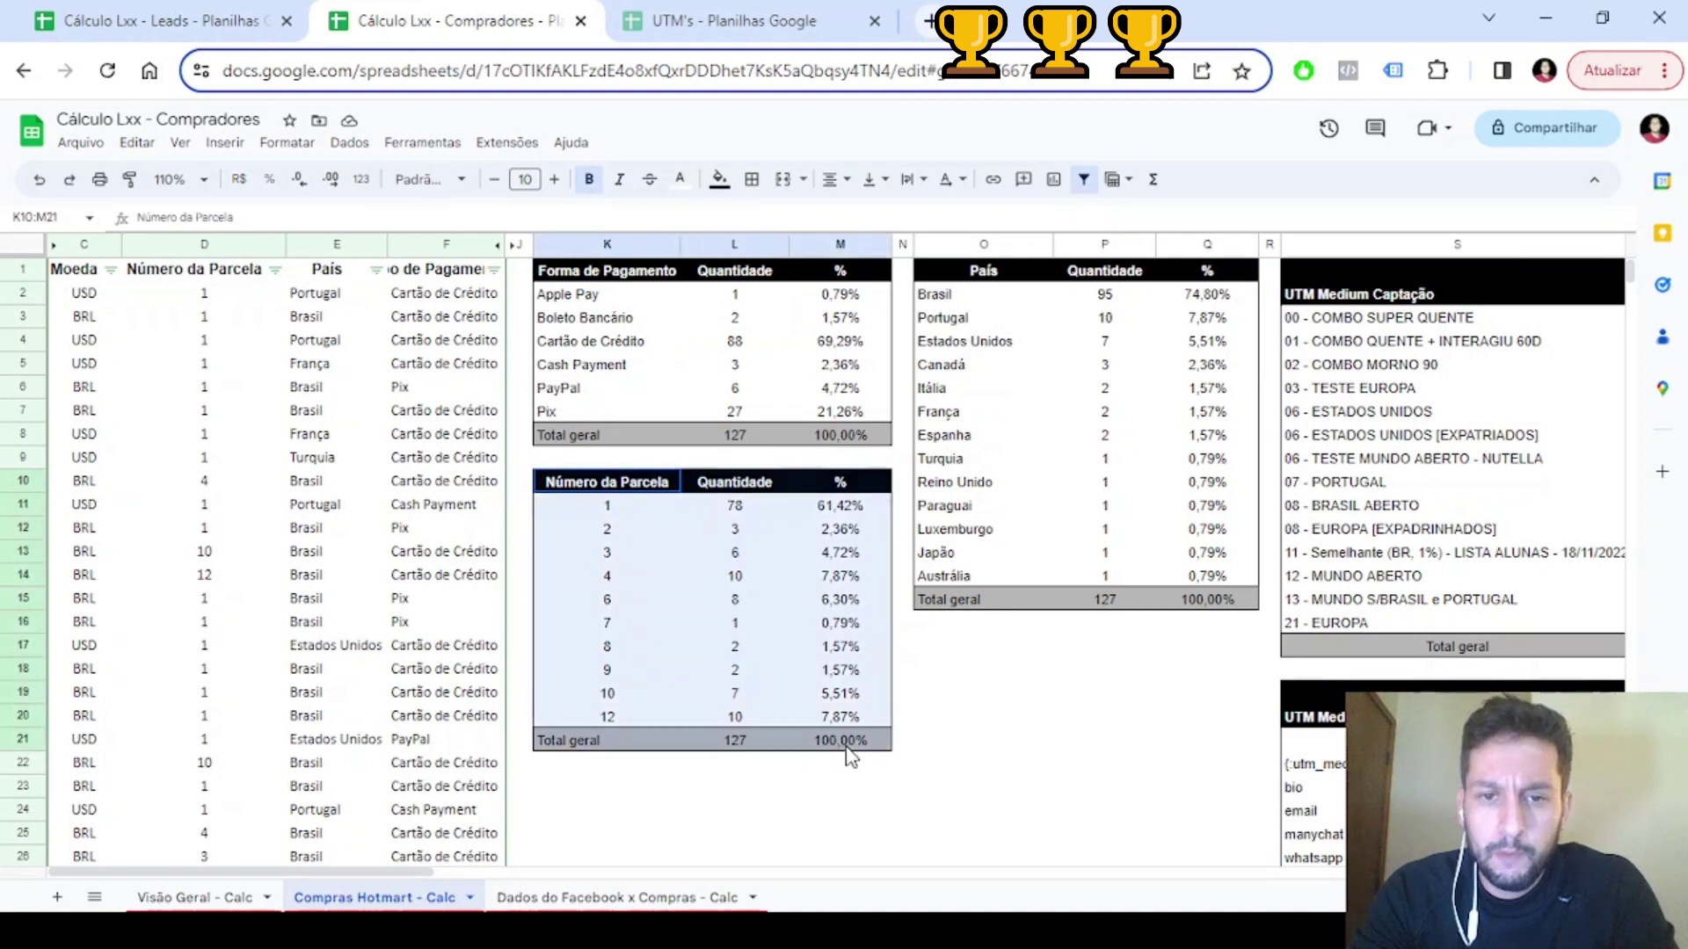
left_click(737, 510)
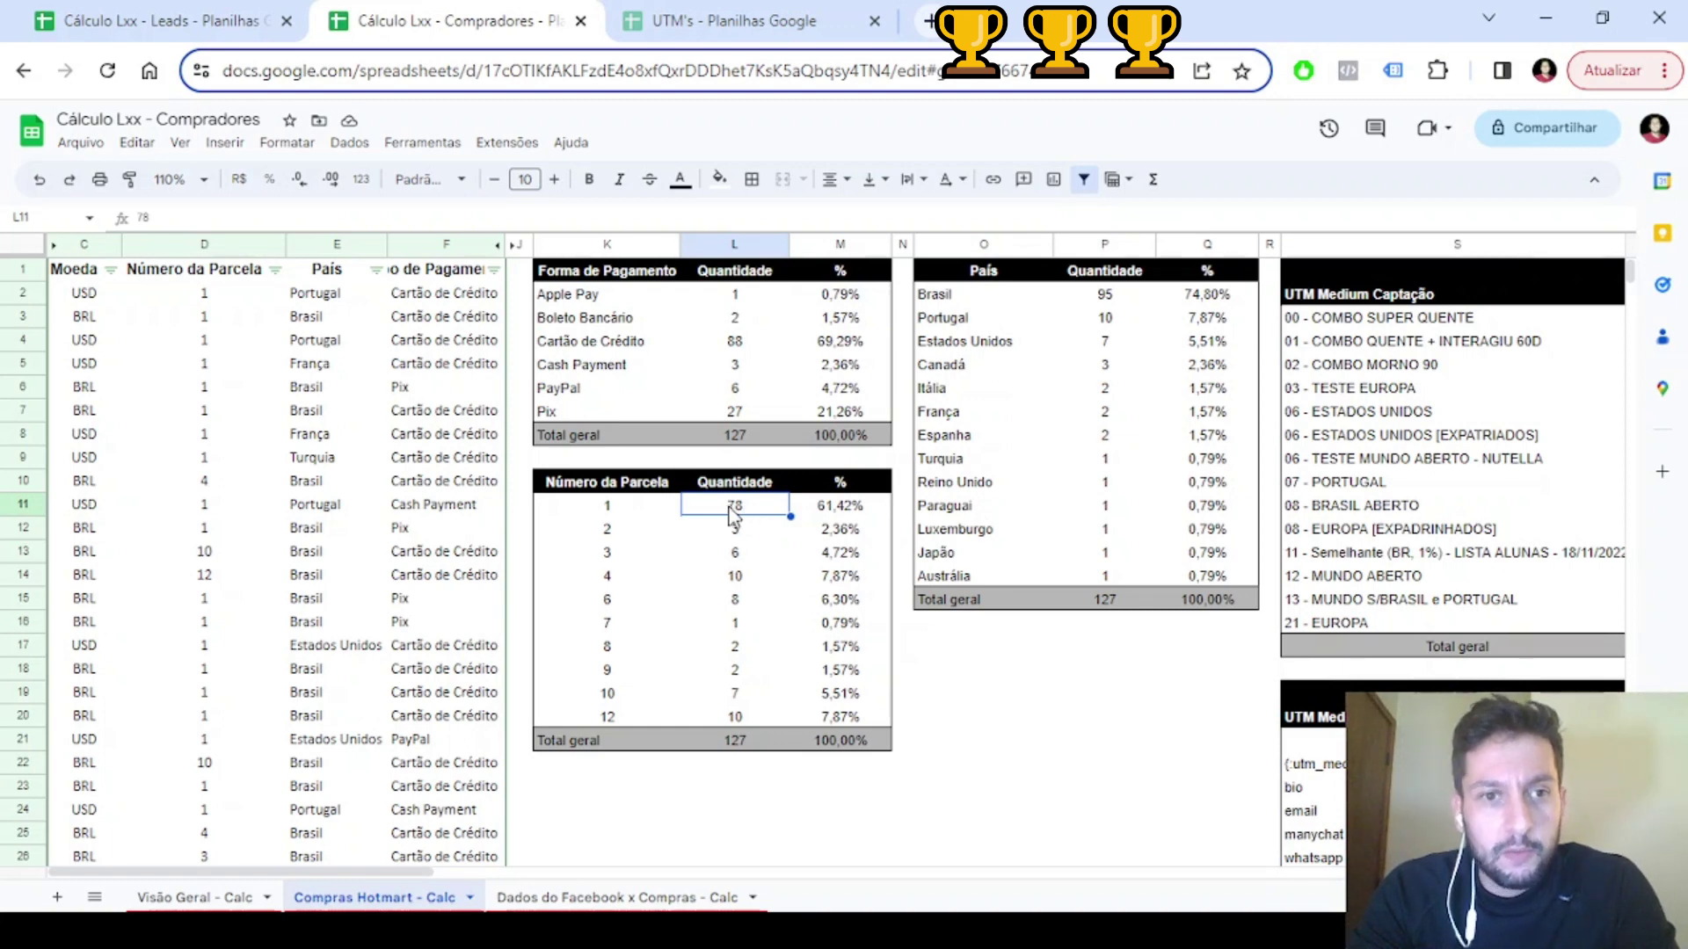
left_click_drag(620, 483, 851, 519)
left_click(849, 514)
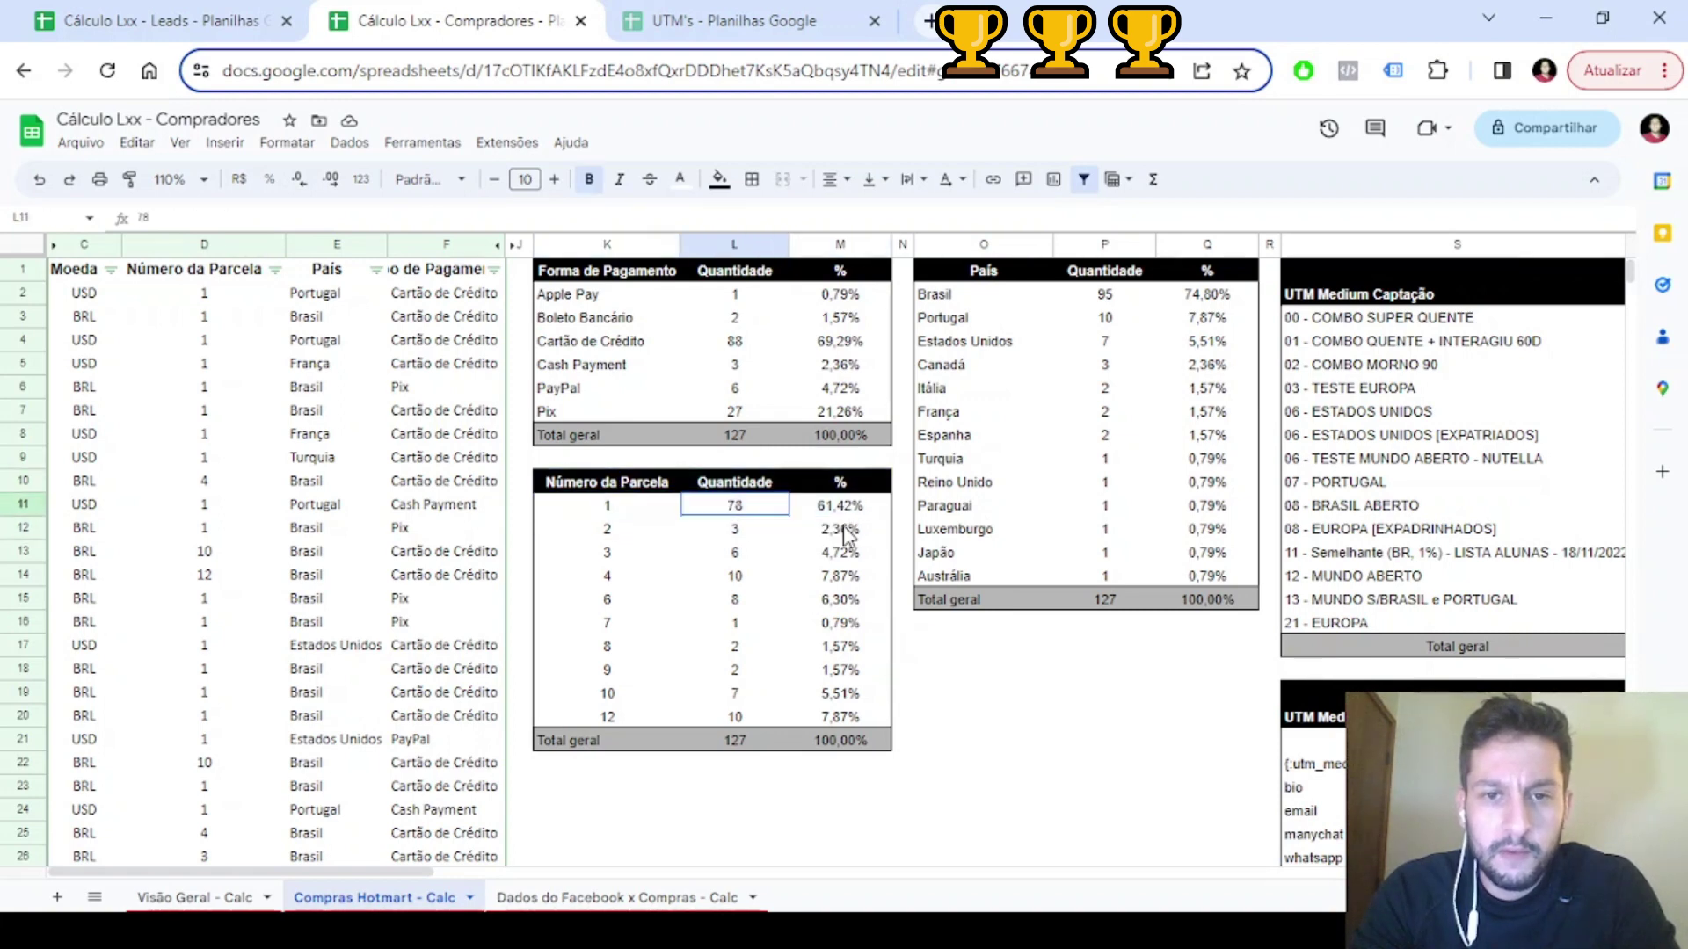
left_click(734, 508)
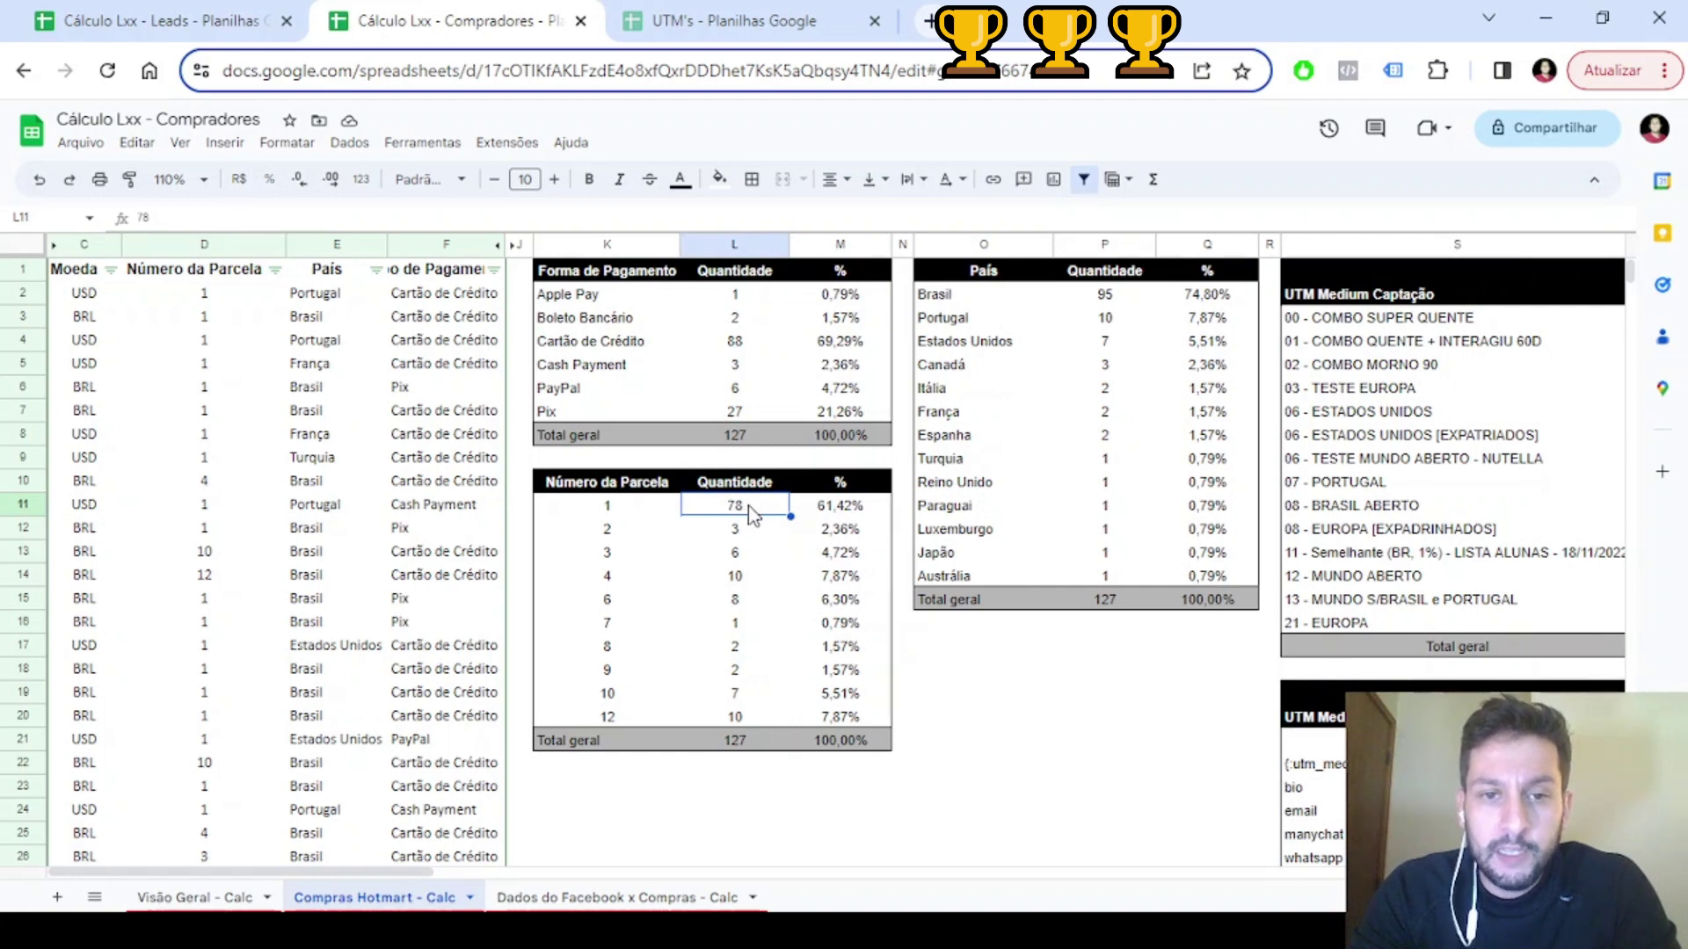
Compare the 1-installment row of the Número da Parcela table with the 12-installment row
left_click_drag(625, 485, 857, 517)
left_click(826, 524)
left_click(622, 485)
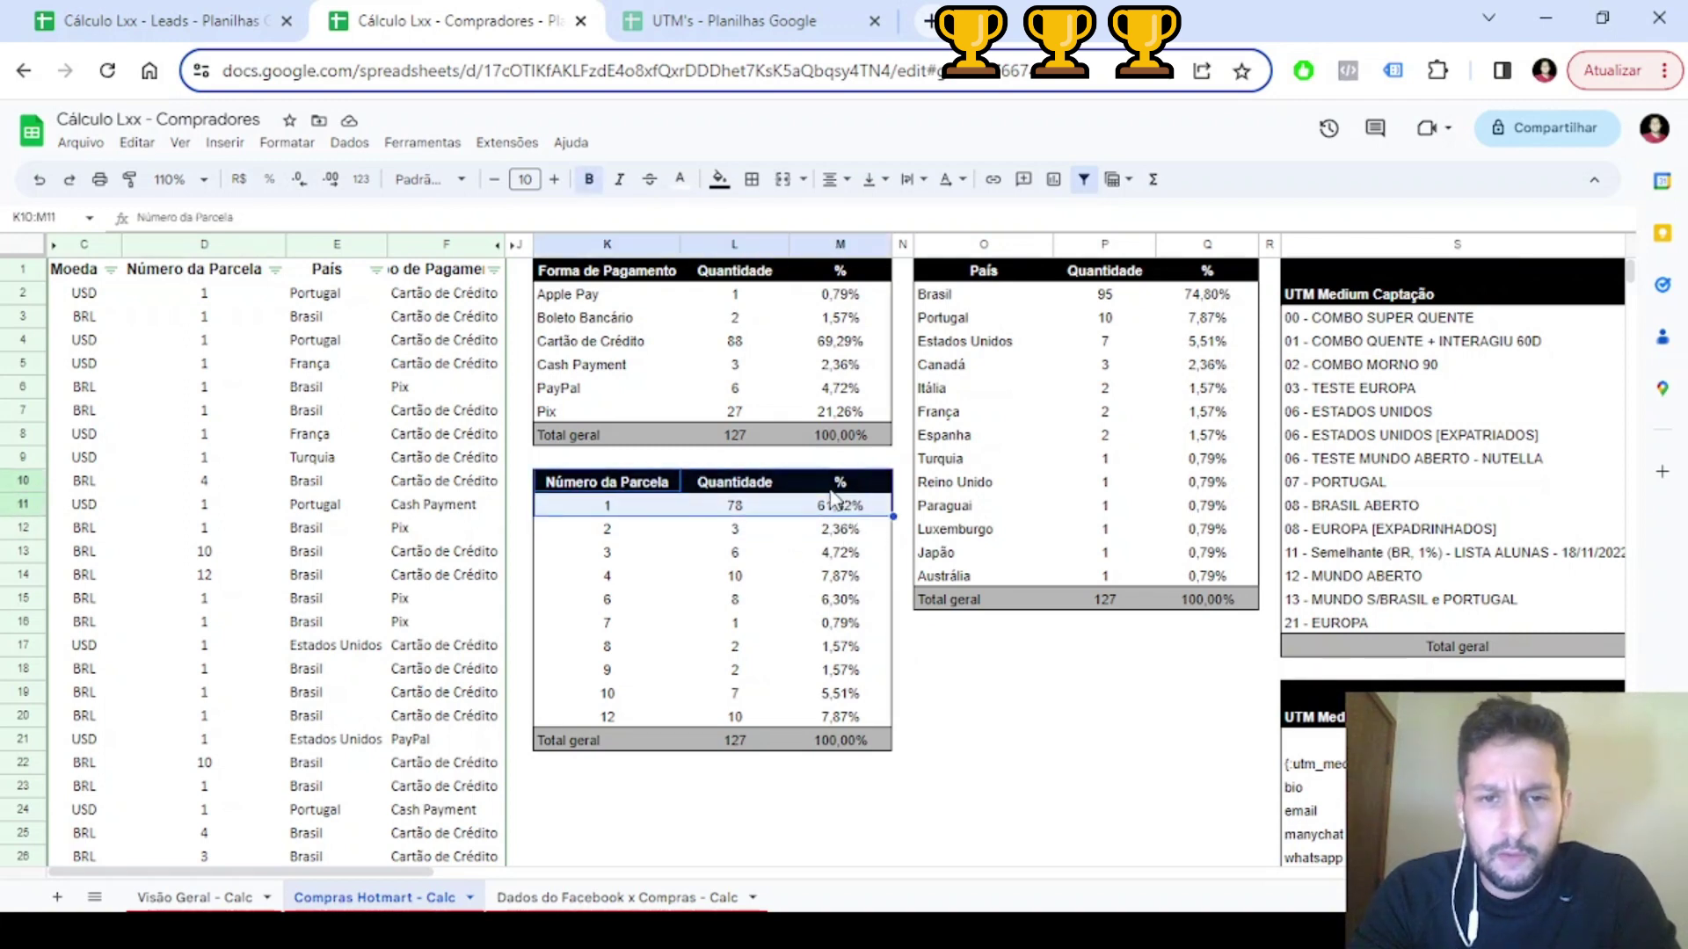
left_click(626, 485)
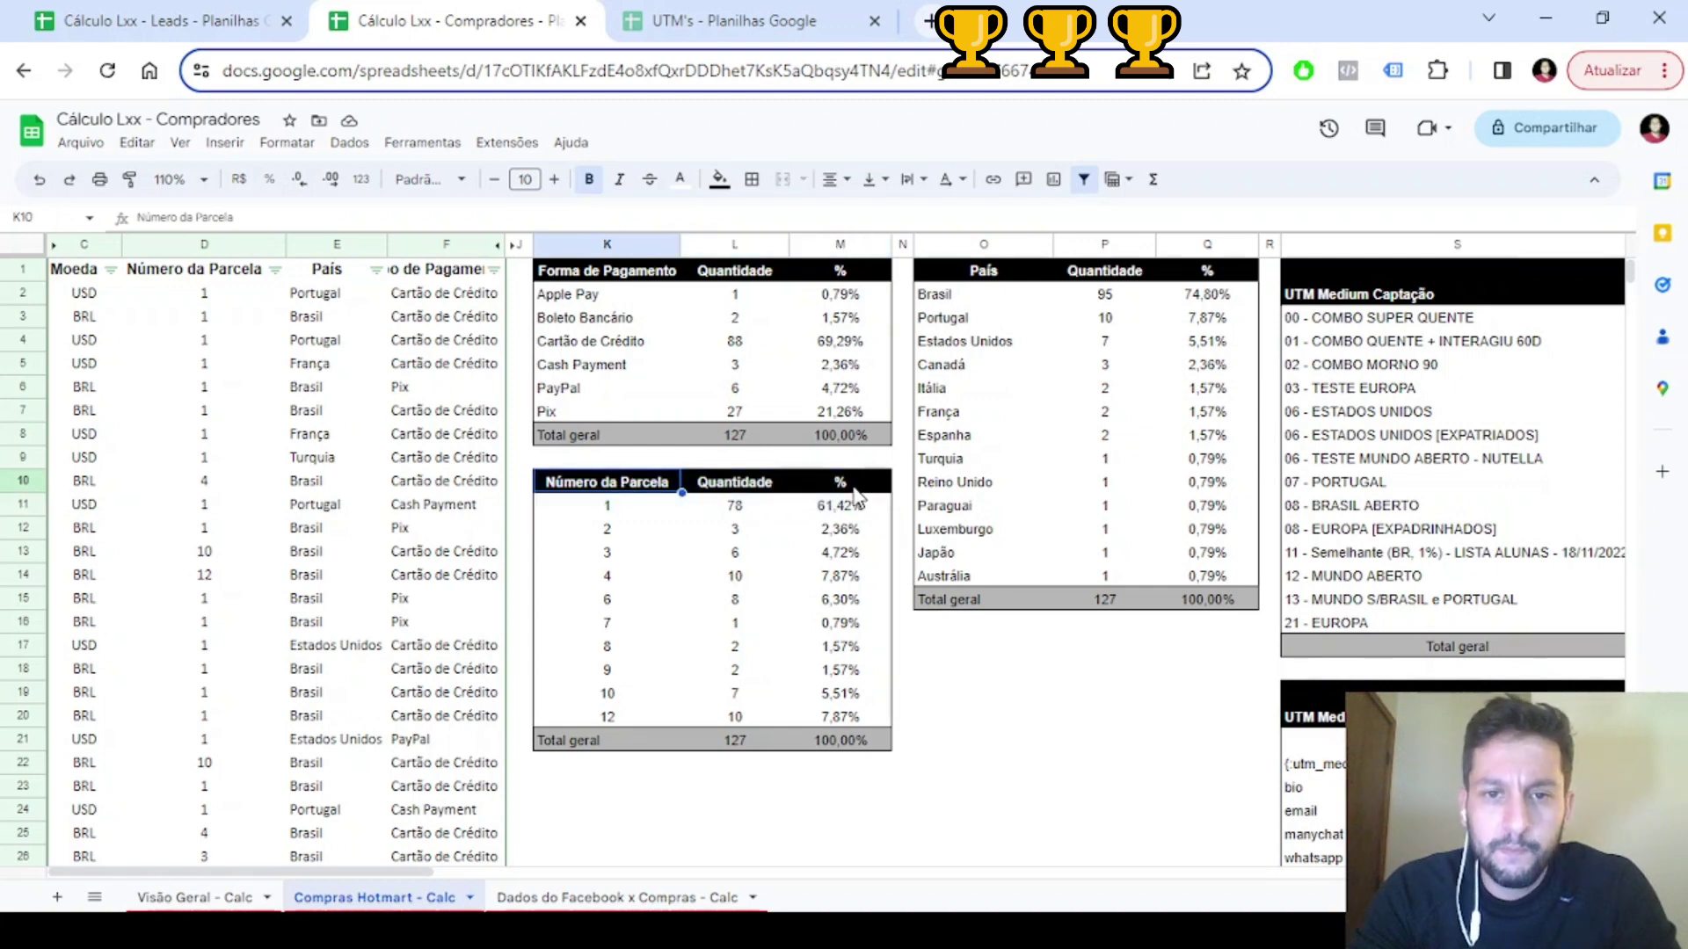
left_click_drag(857, 492, 602, 514)
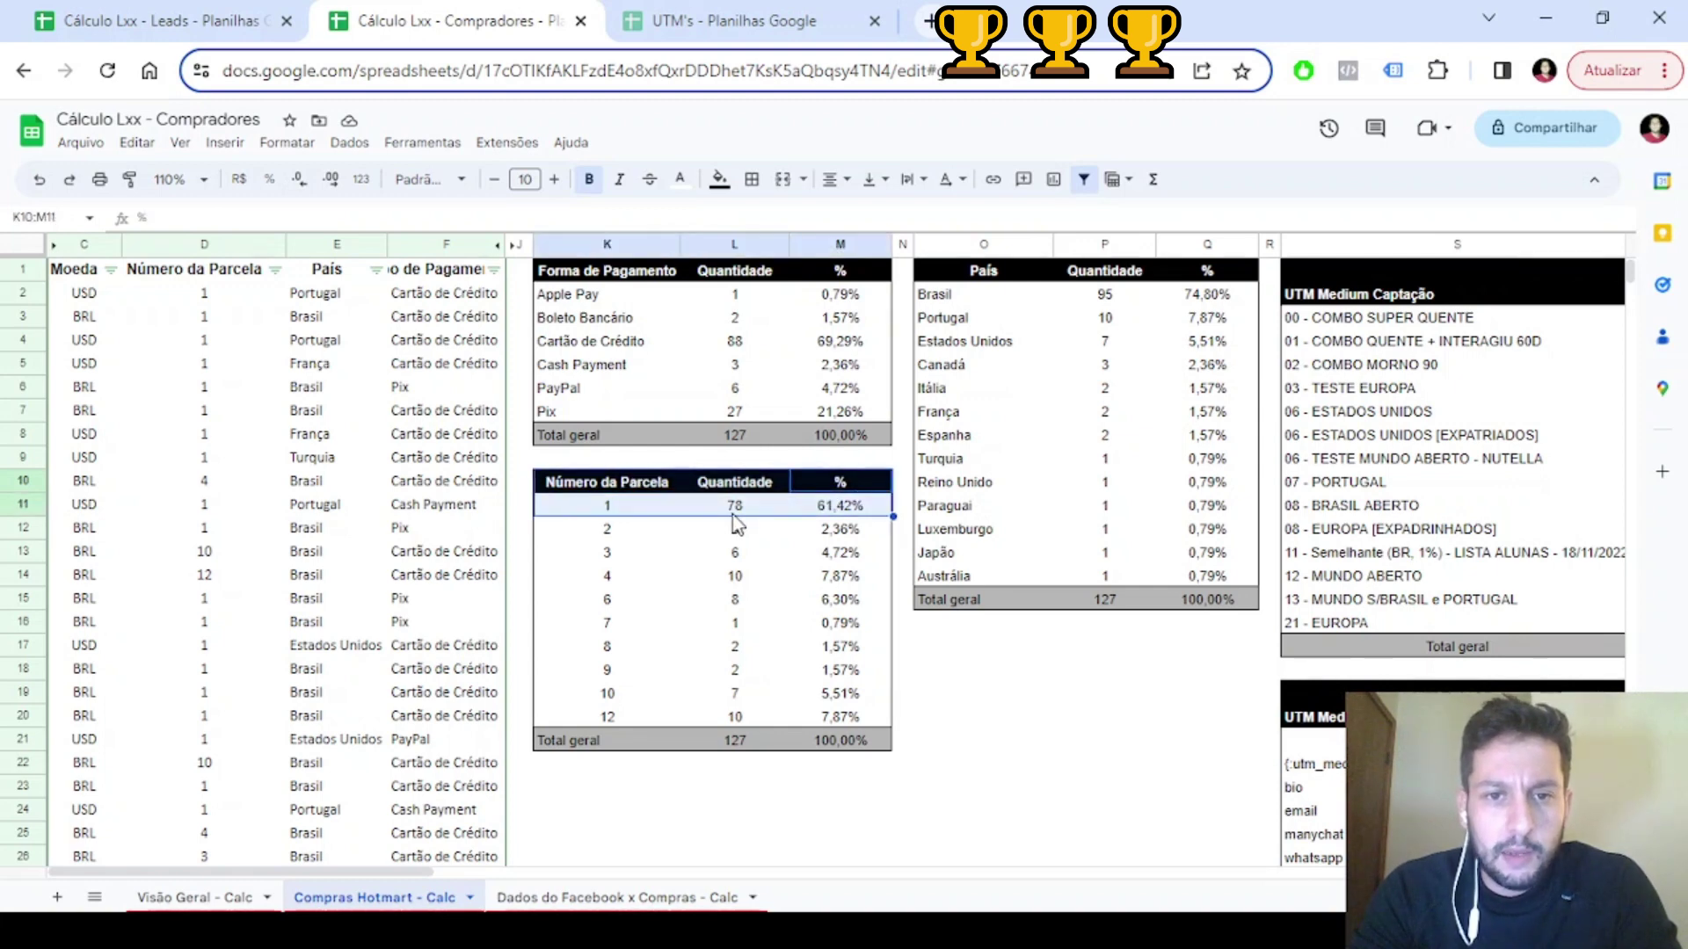
left_click(735, 517)
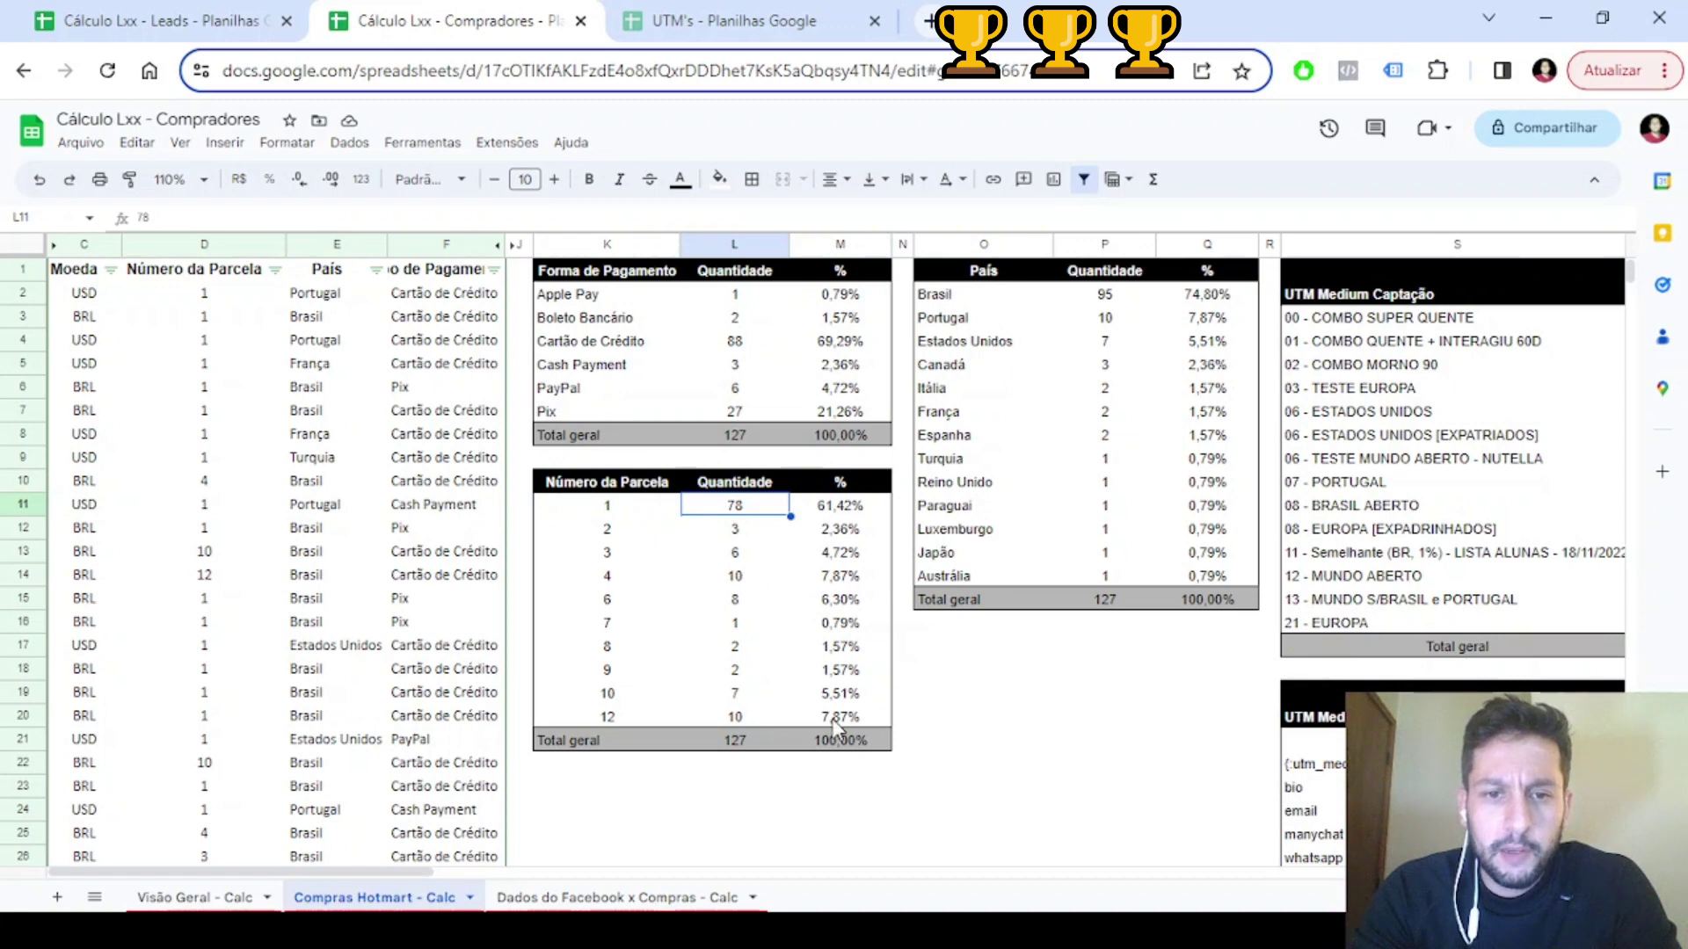
left_click_drag(841, 716, 606, 716)
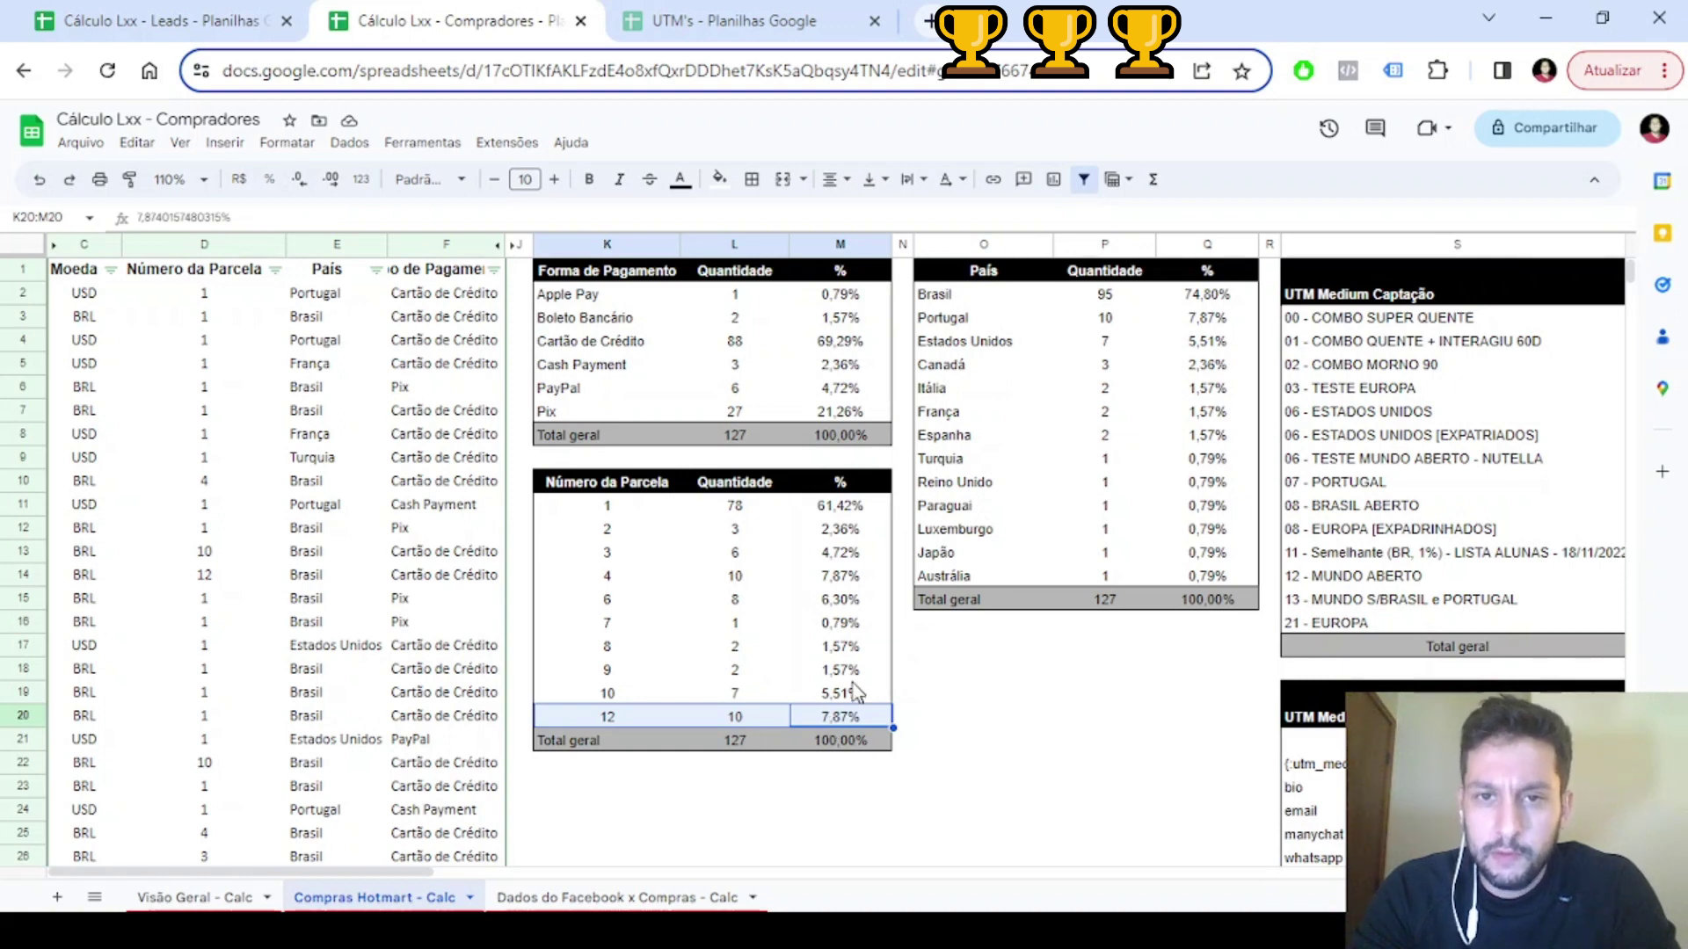
left_click_drag(608, 507, 863, 511)
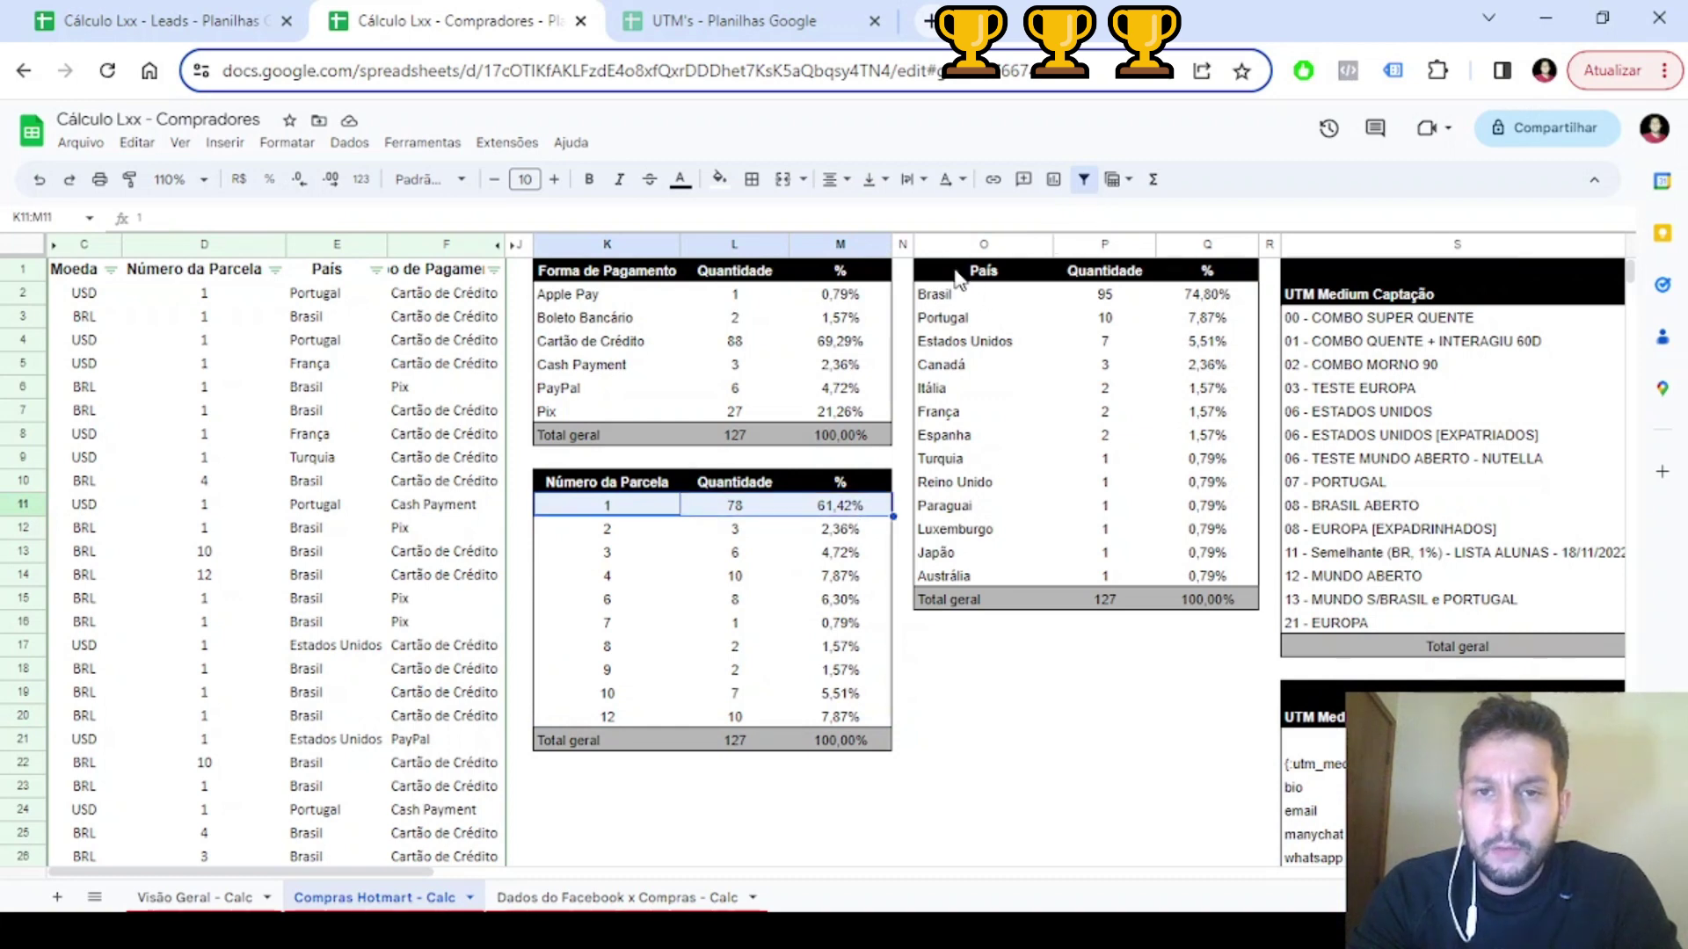
Examine the País table, checking the quantities and percentages for Brasil, Portugal and Estados Unidos
left_click_drag(973, 283, 1240, 600)
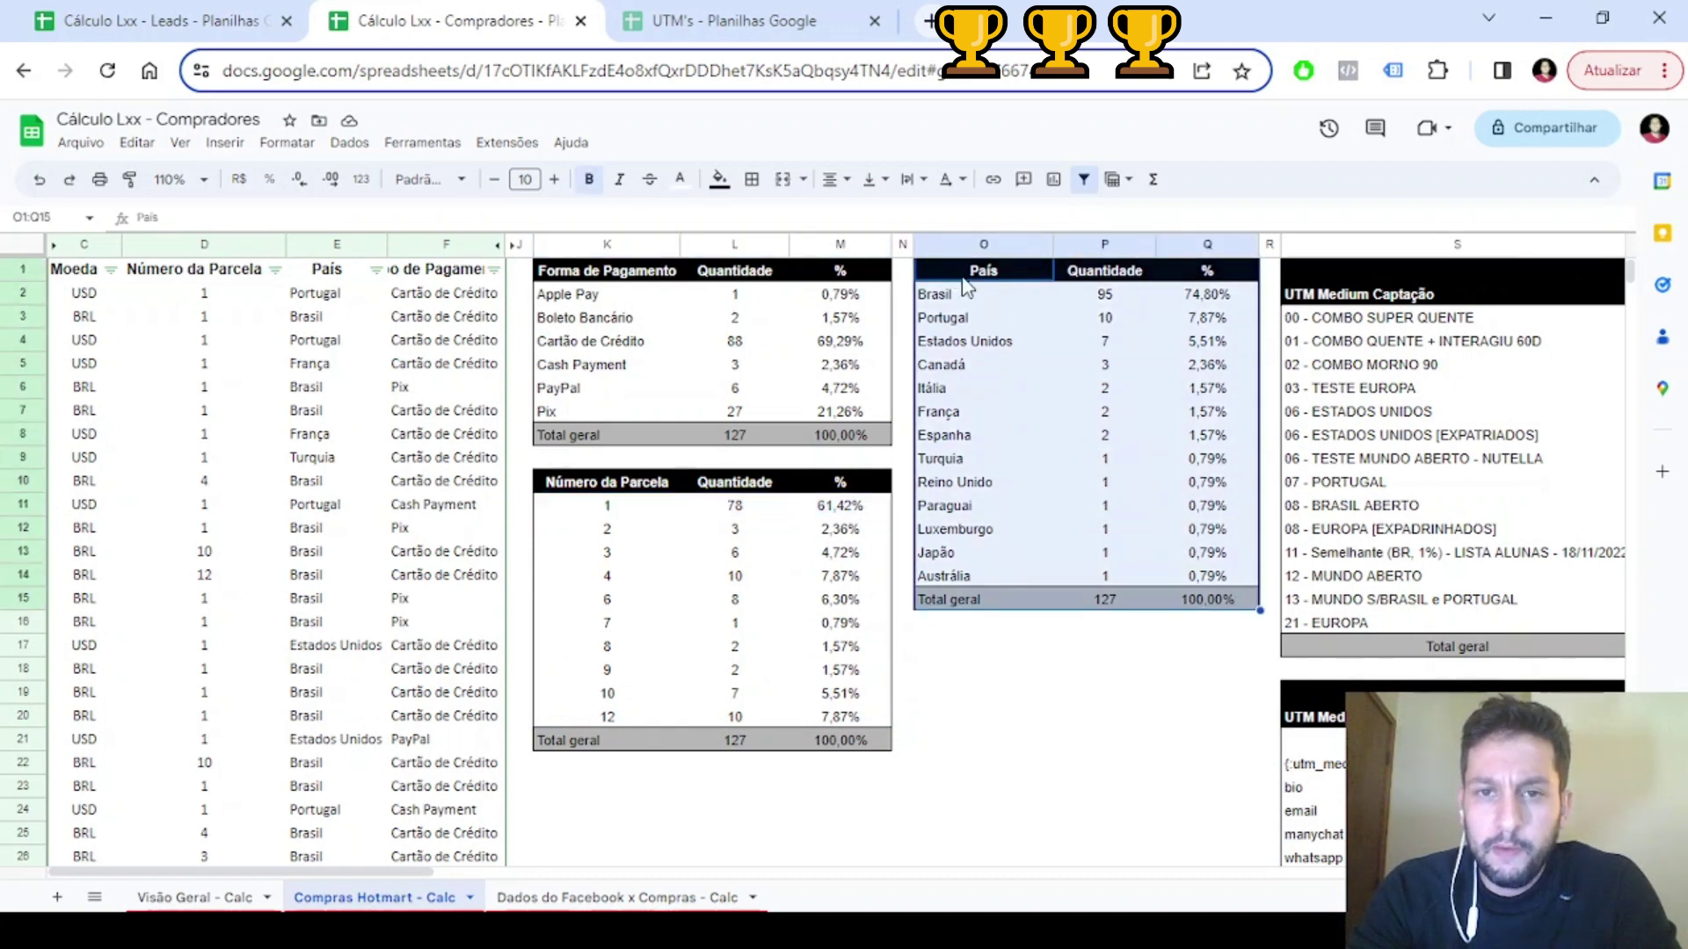
left_click_drag(951, 292, 1231, 296)
left_click(1228, 295)
left_click(1107, 301)
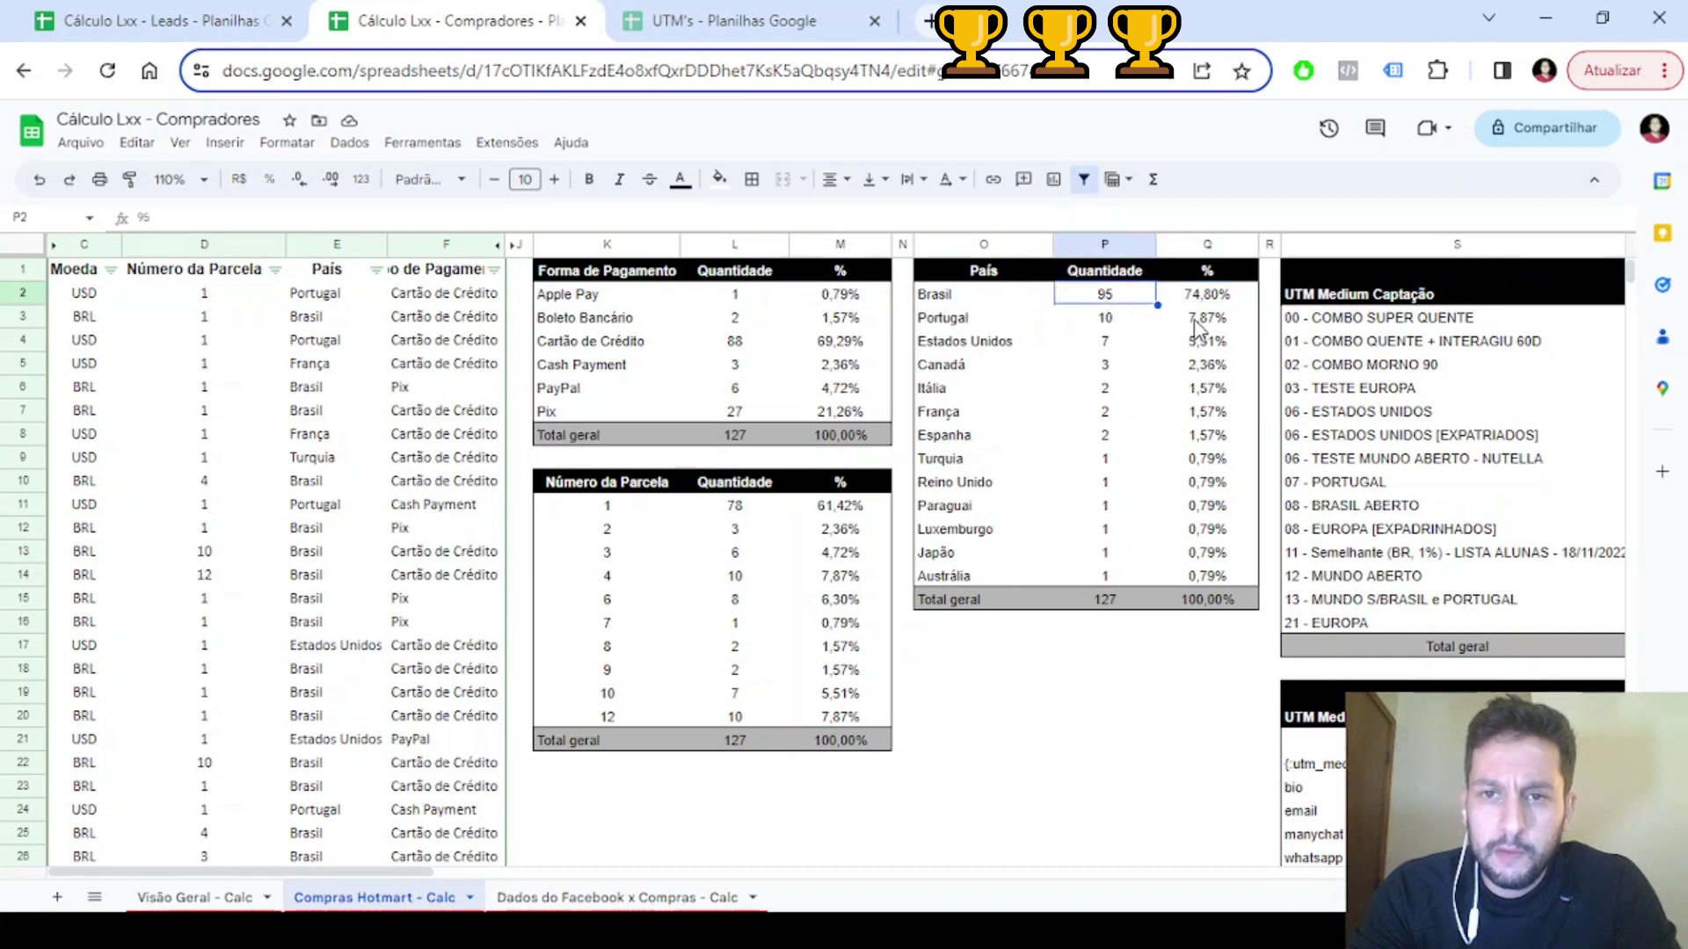
left_click(1193, 320)
left_click(1119, 320)
left_click(1186, 347)
left_click(1112, 333)
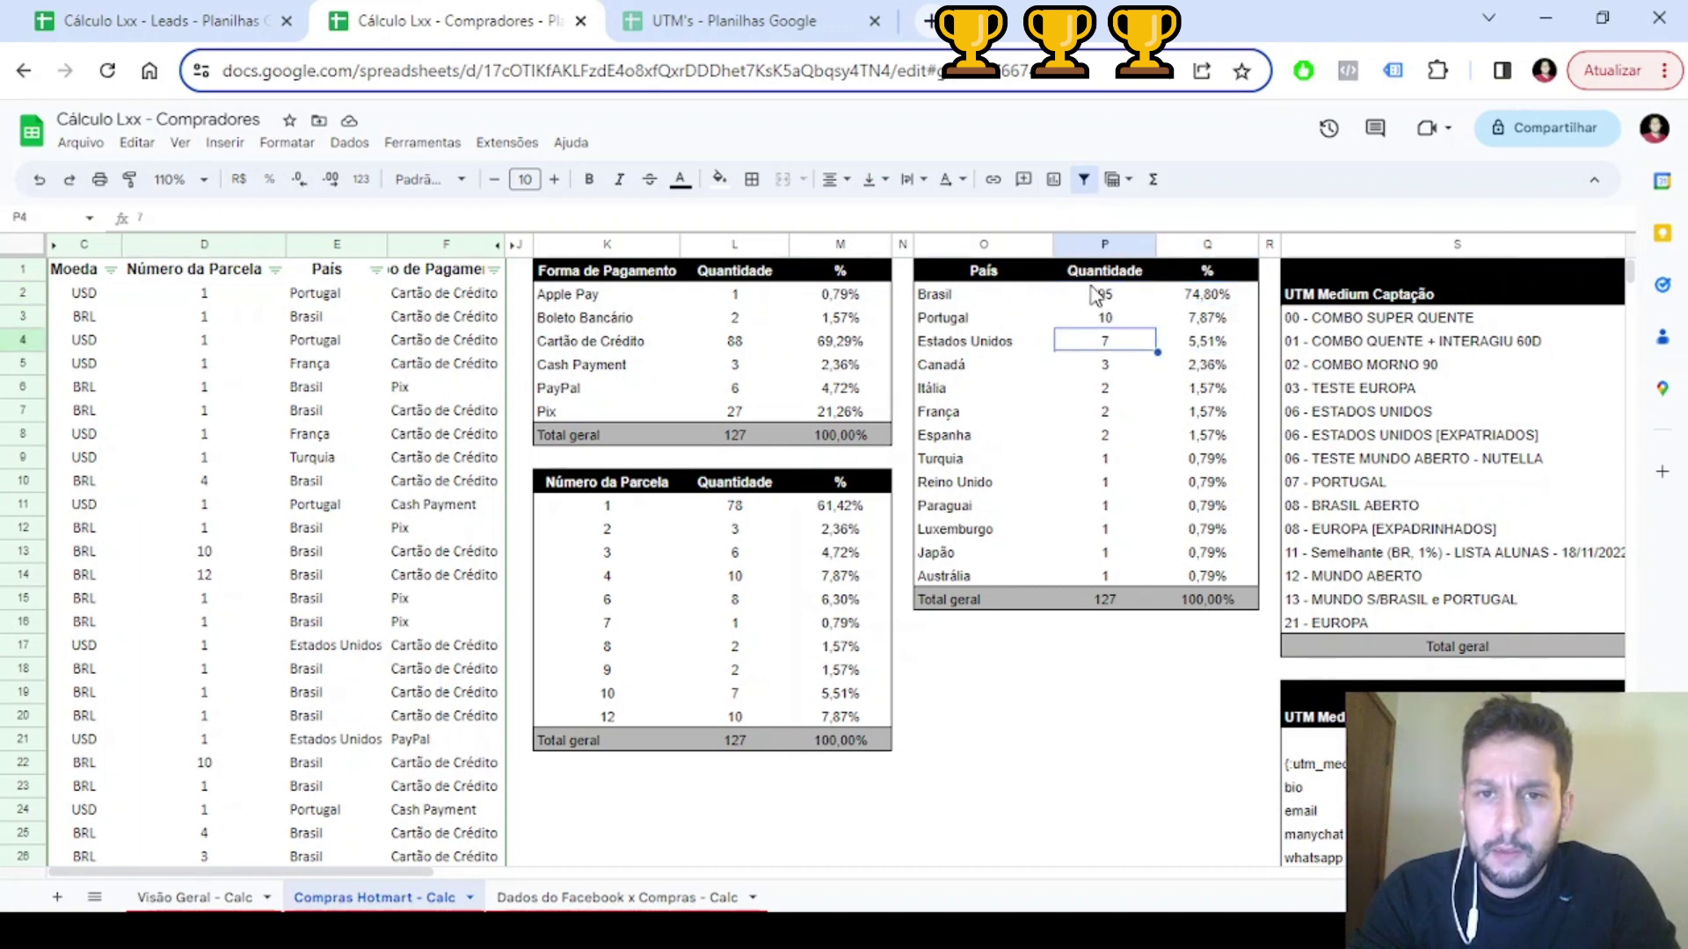
Examine the FacebookAds sales-by-country table by UTM Medium Captação, checking the 00 - COMBO SUPER QUENTE sales in Brasil
left_click_drag(388, 875, 682, 833)
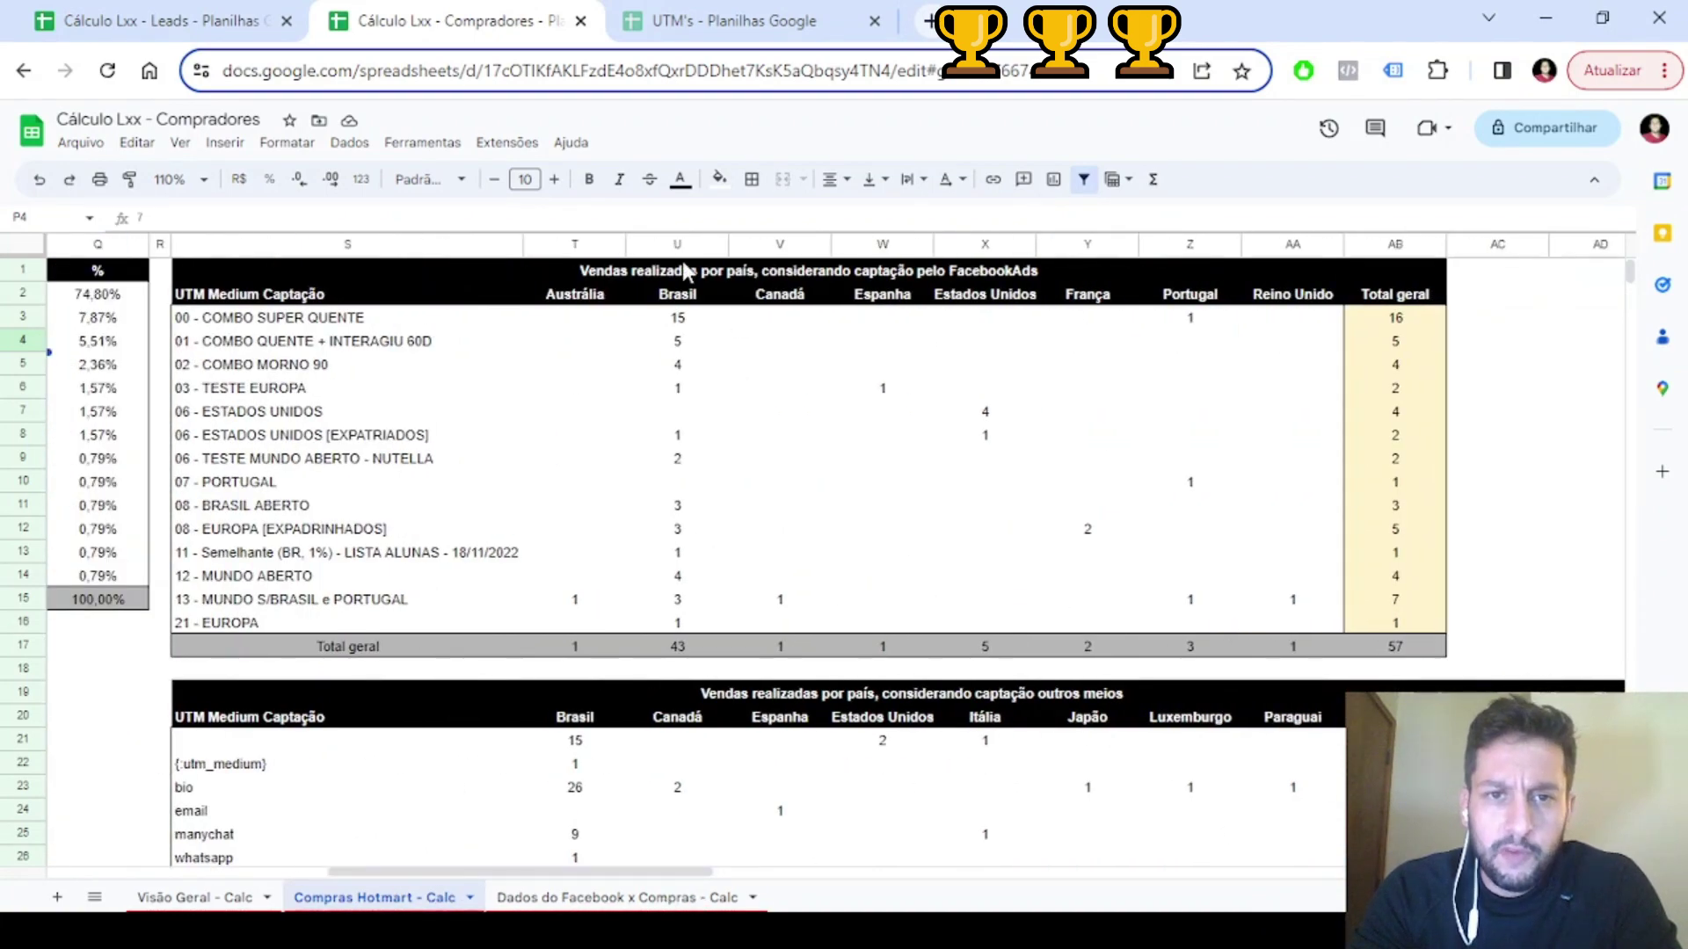
left_click(686, 271)
left_click(578, 316)
left_click(266, 371)
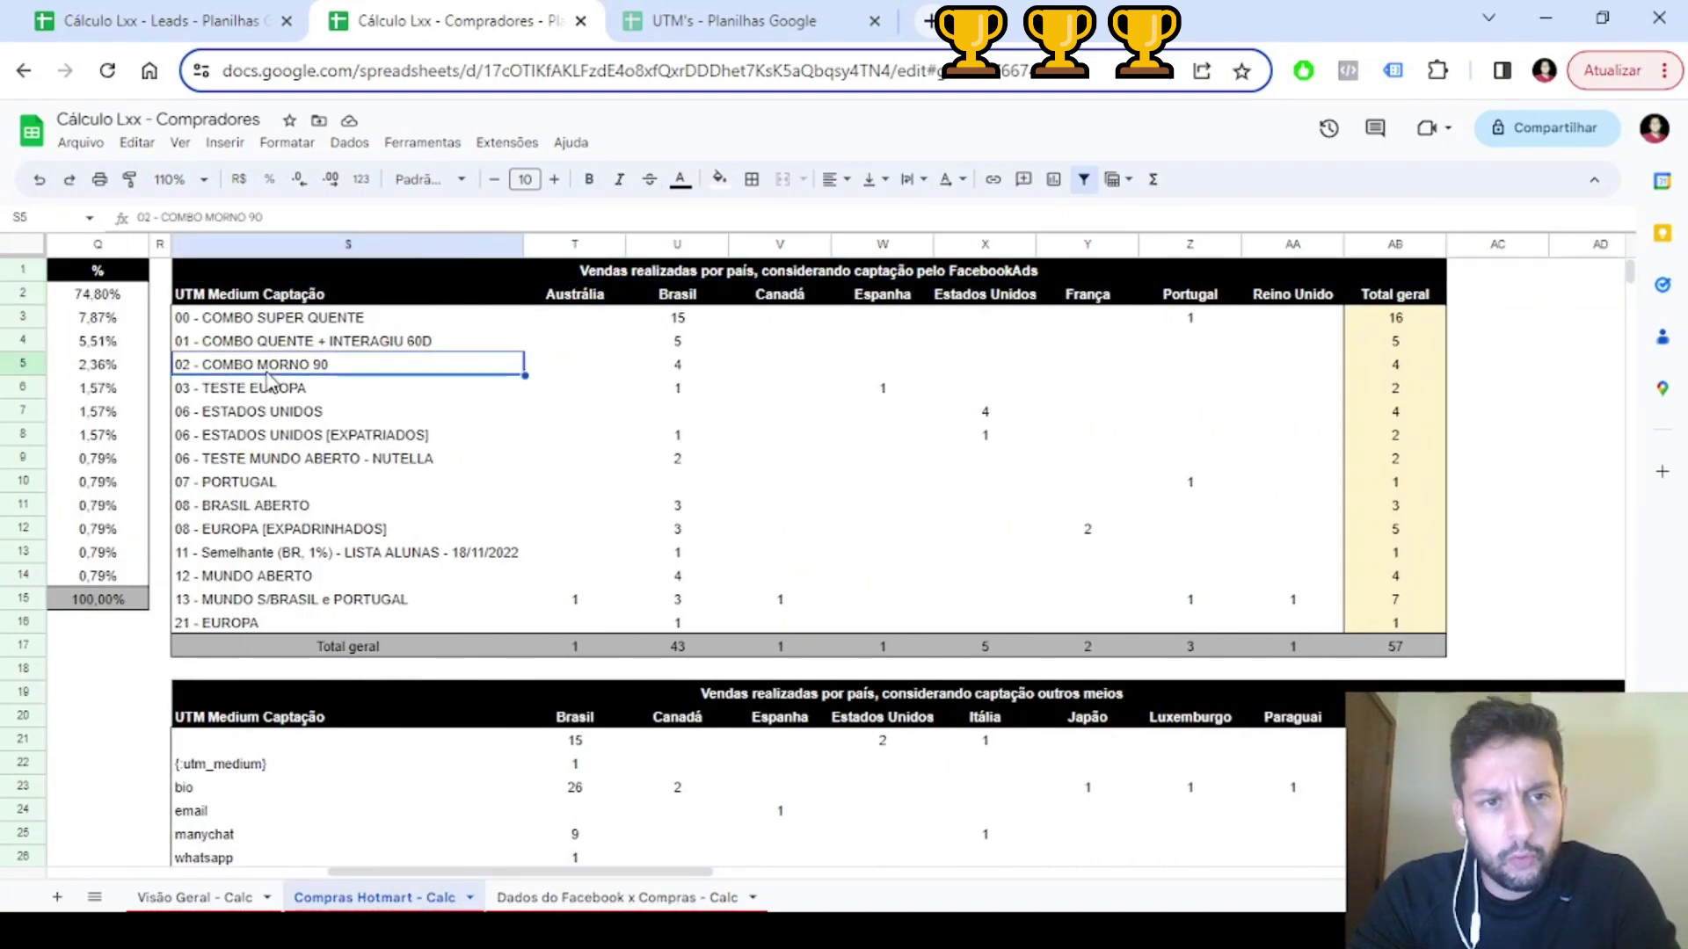
left_click(258, 303)
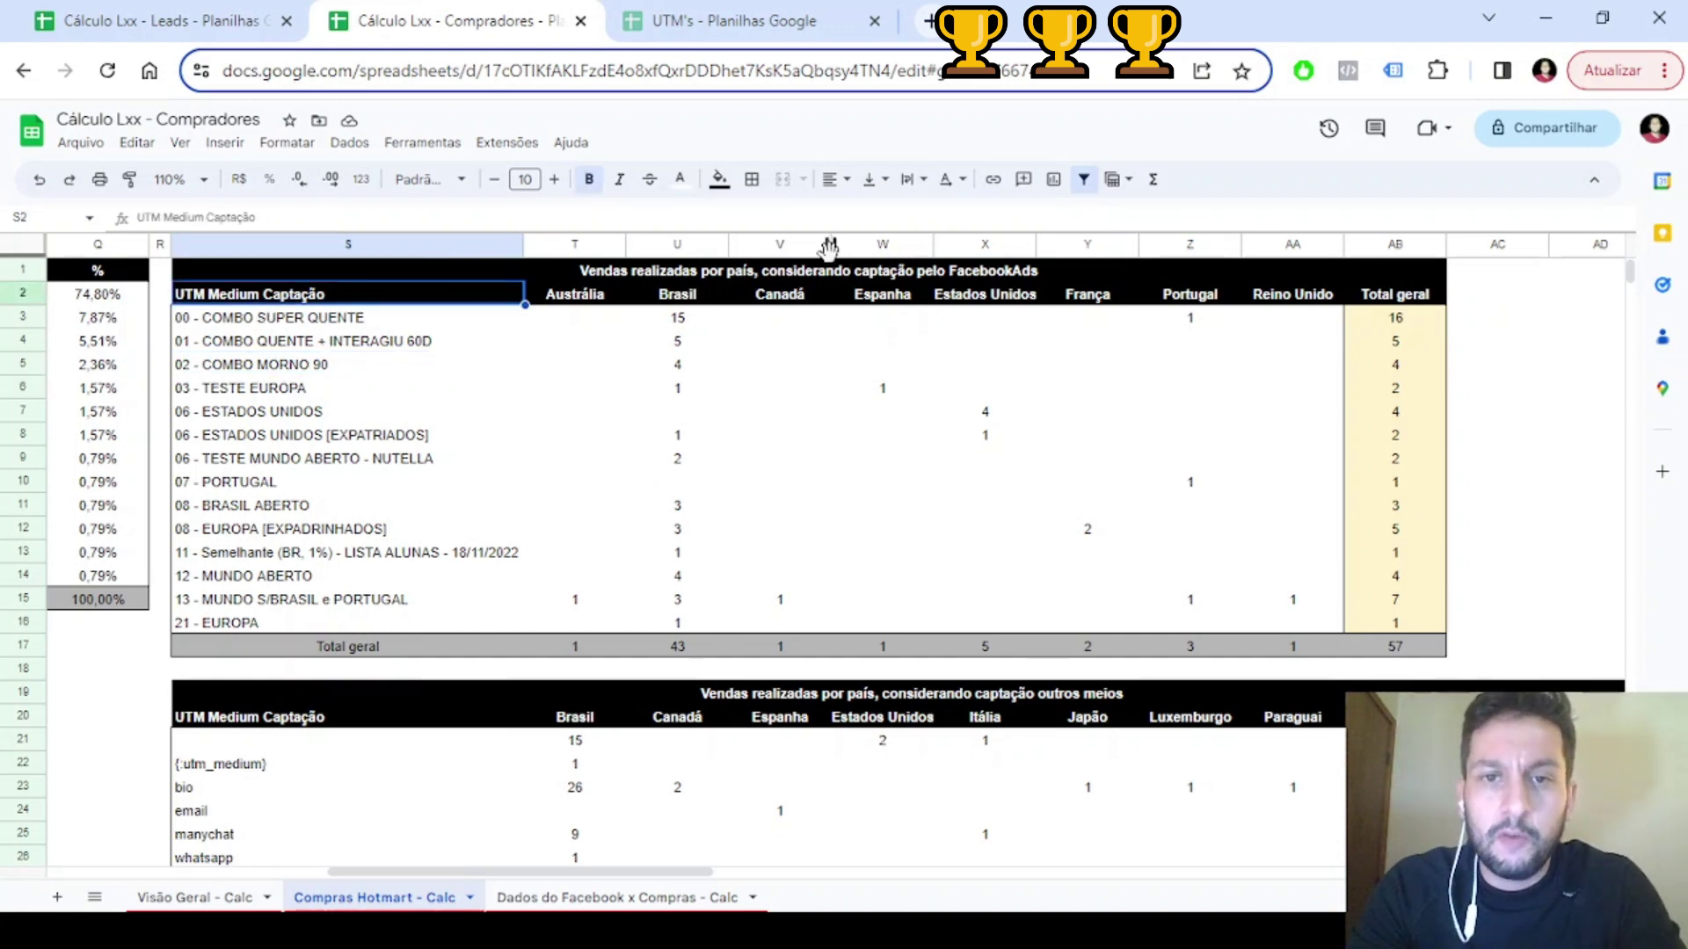
left_click(805, 269)
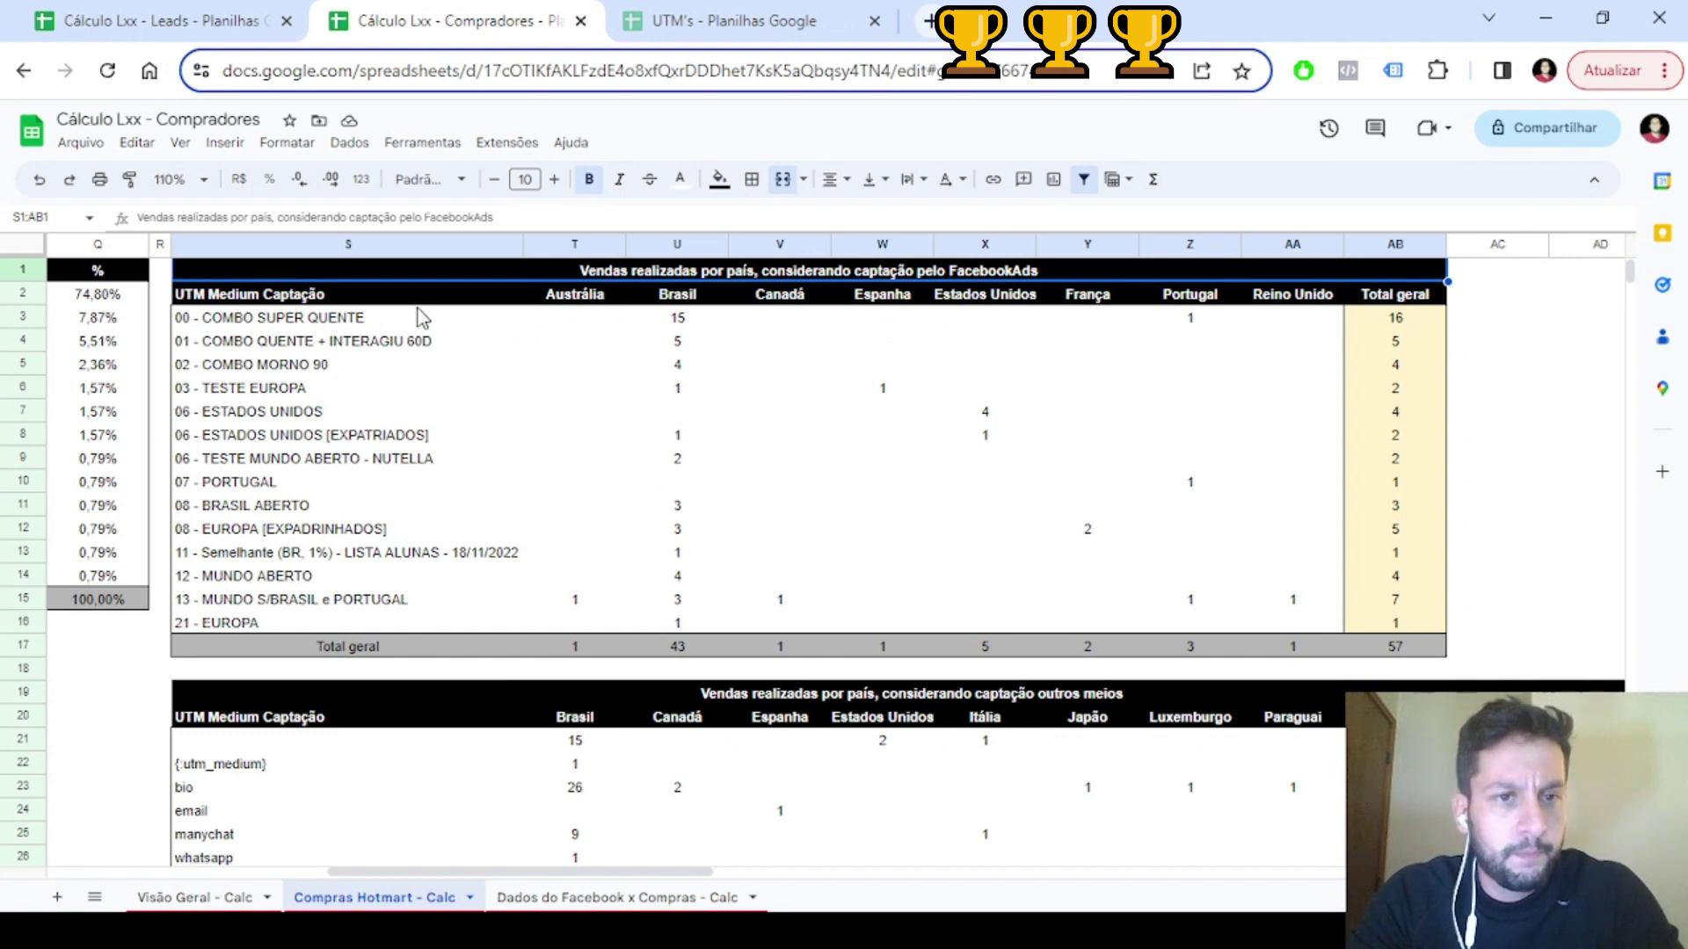
left_click(327, 321)
left_click(682, 326)
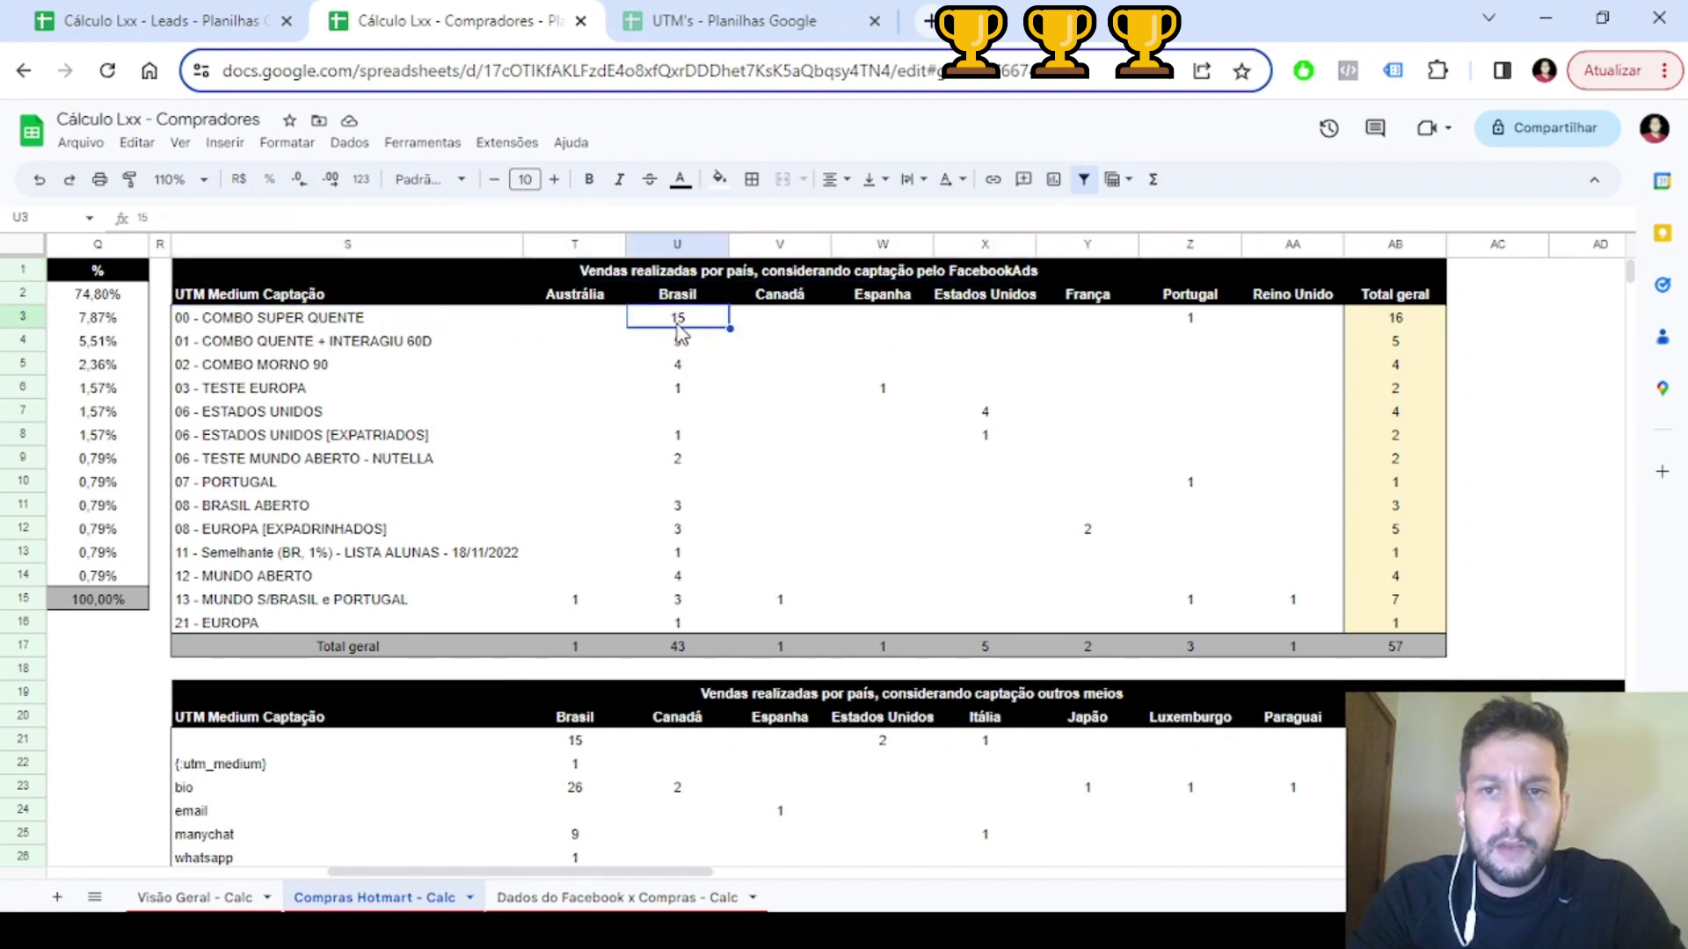
Check the 00 - COMBO SUPER QUENTE sales in Portugal and the 01 - COMBO QUENTE + INTERAGIU 60D sales in Brasil
left_click(340, 327)
left_click(1187, 323)
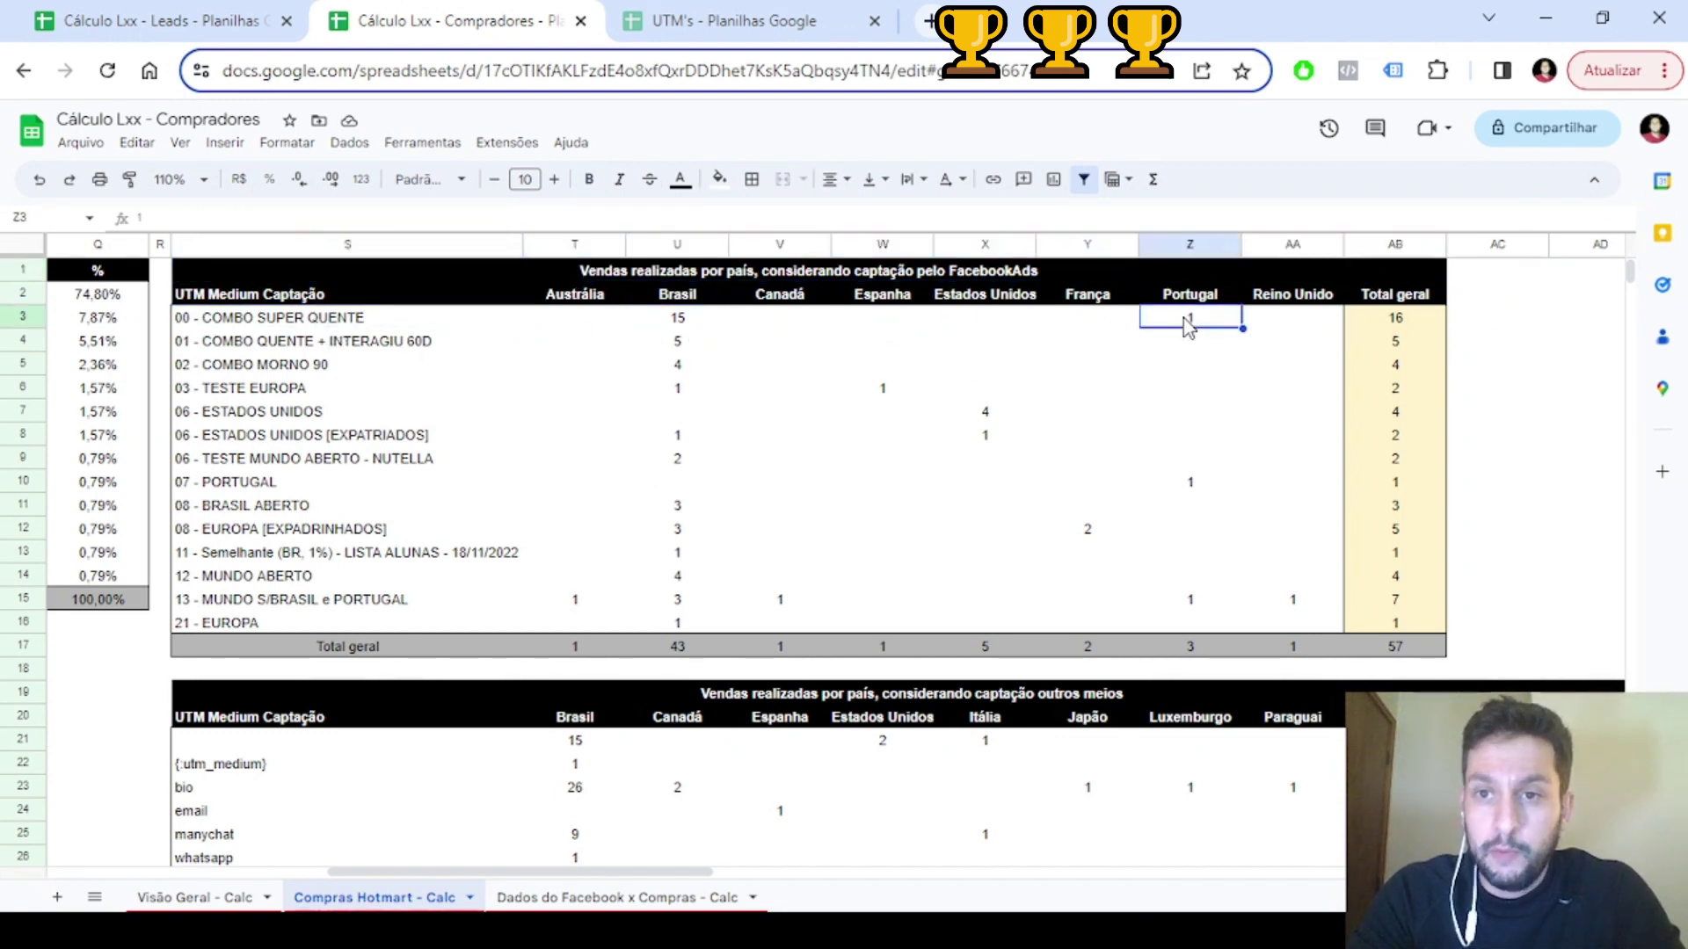
left_click(676, 344)
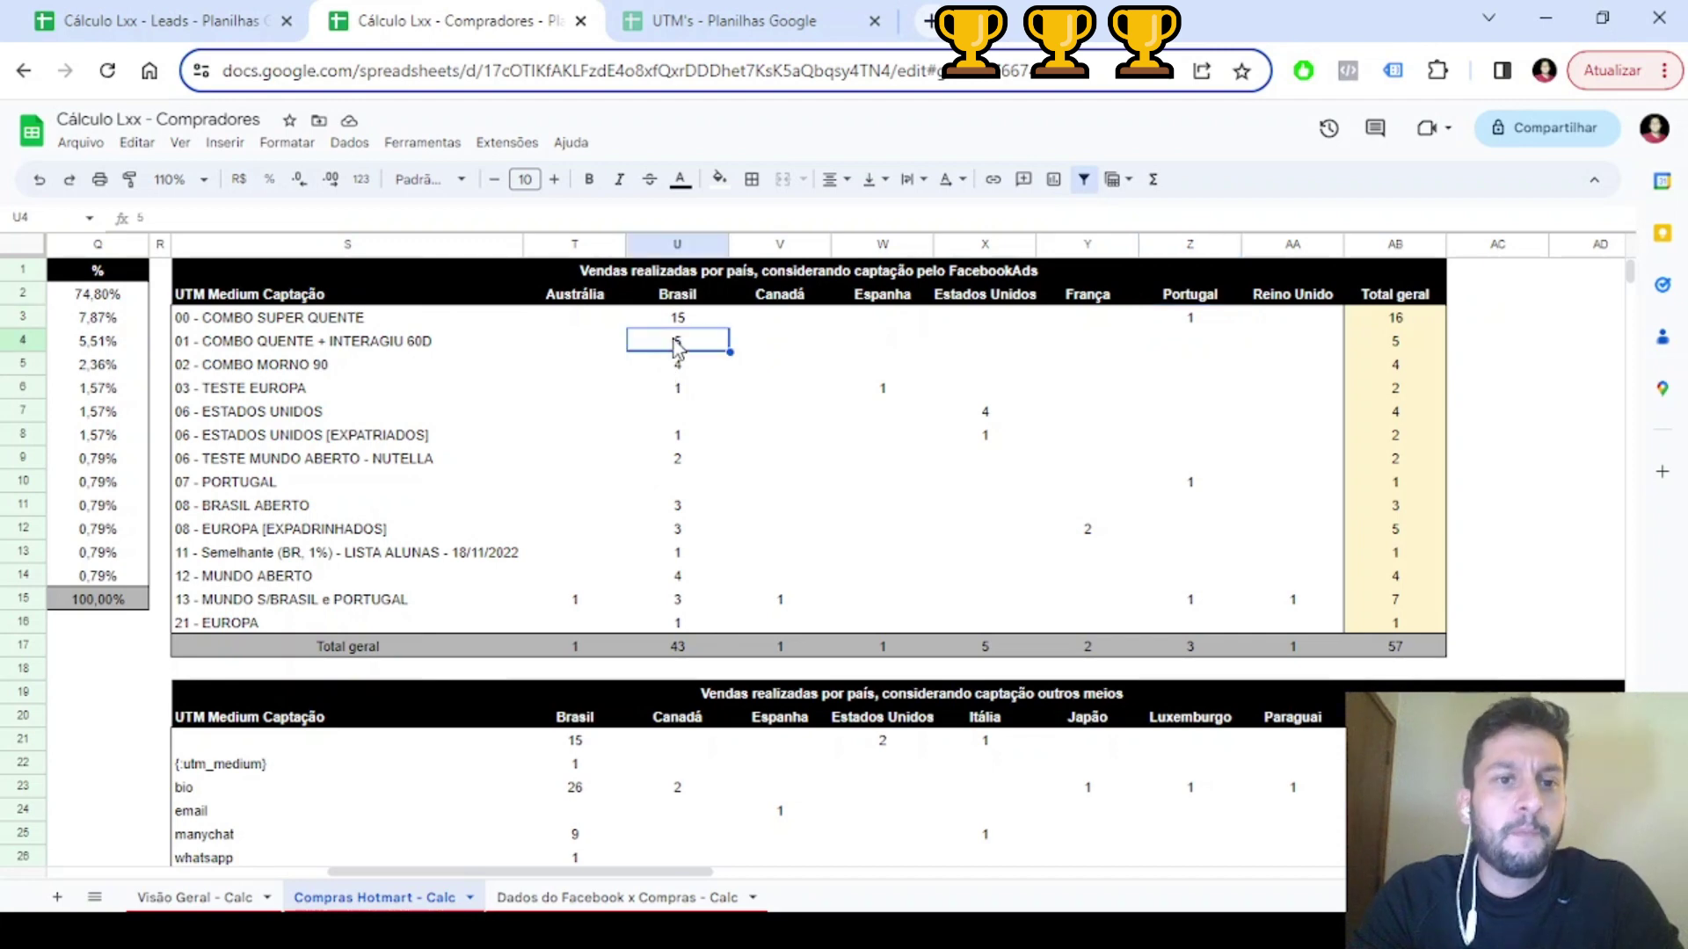
Compare the 03 - TESTE EUROPA sales in Brasil with those in Espanha in the FacebookAds sales-by-country table
left_click(308, 387)
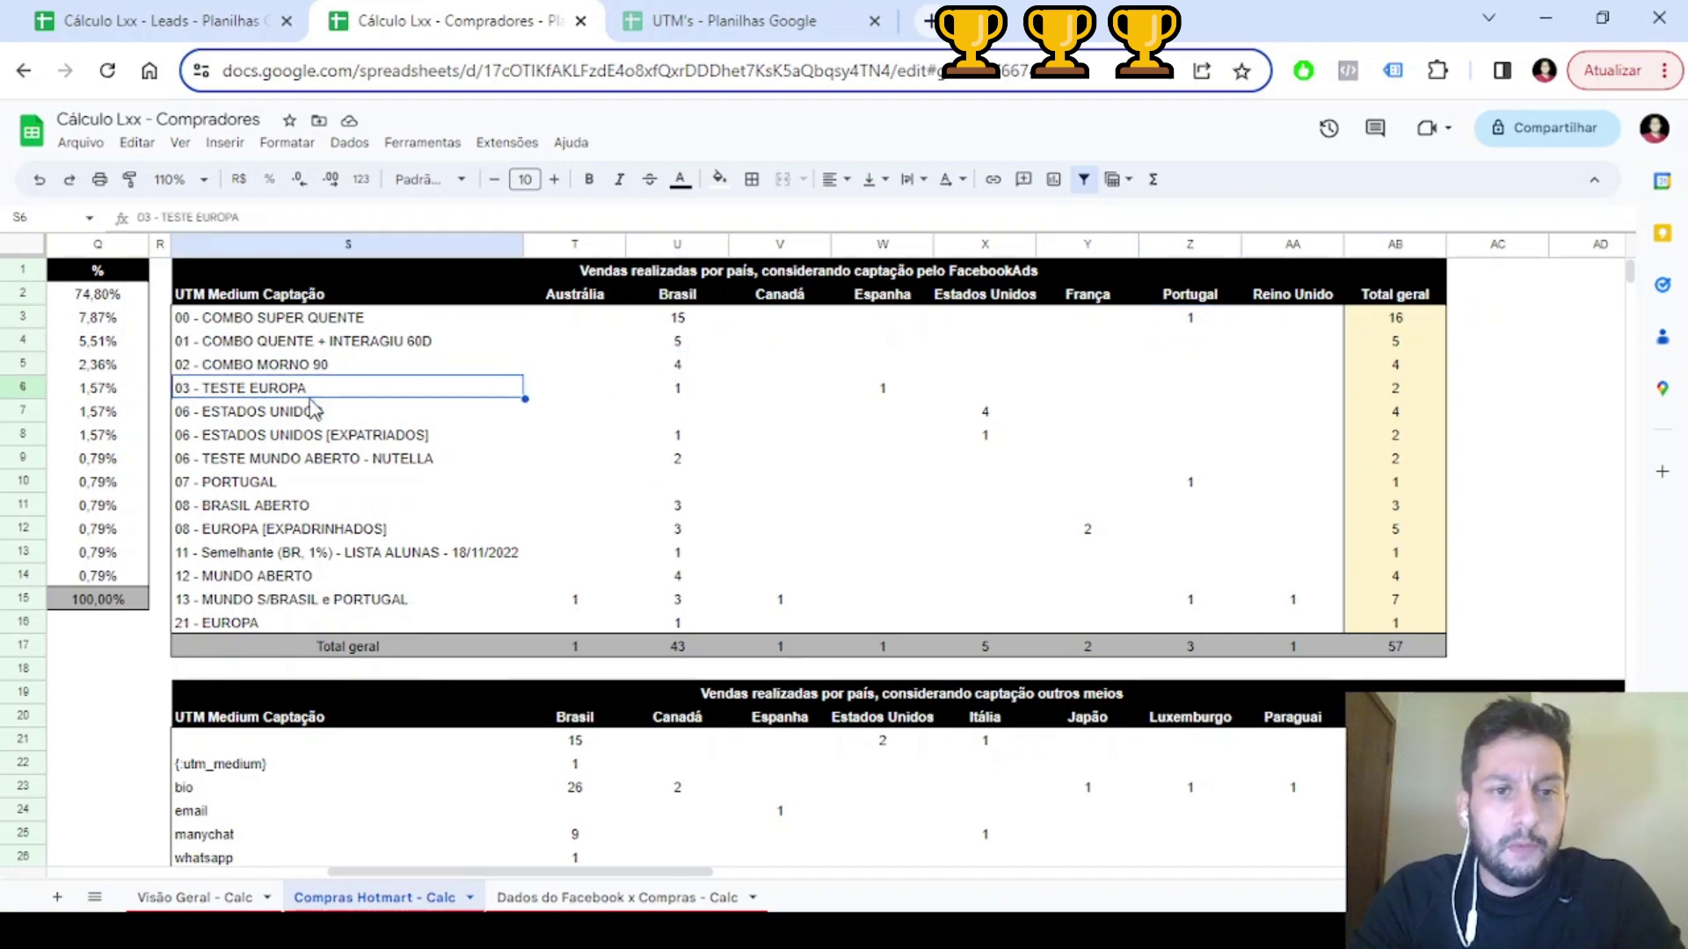
left_click(674, 391)
left_click(890, 388)
left_click(703, 390)
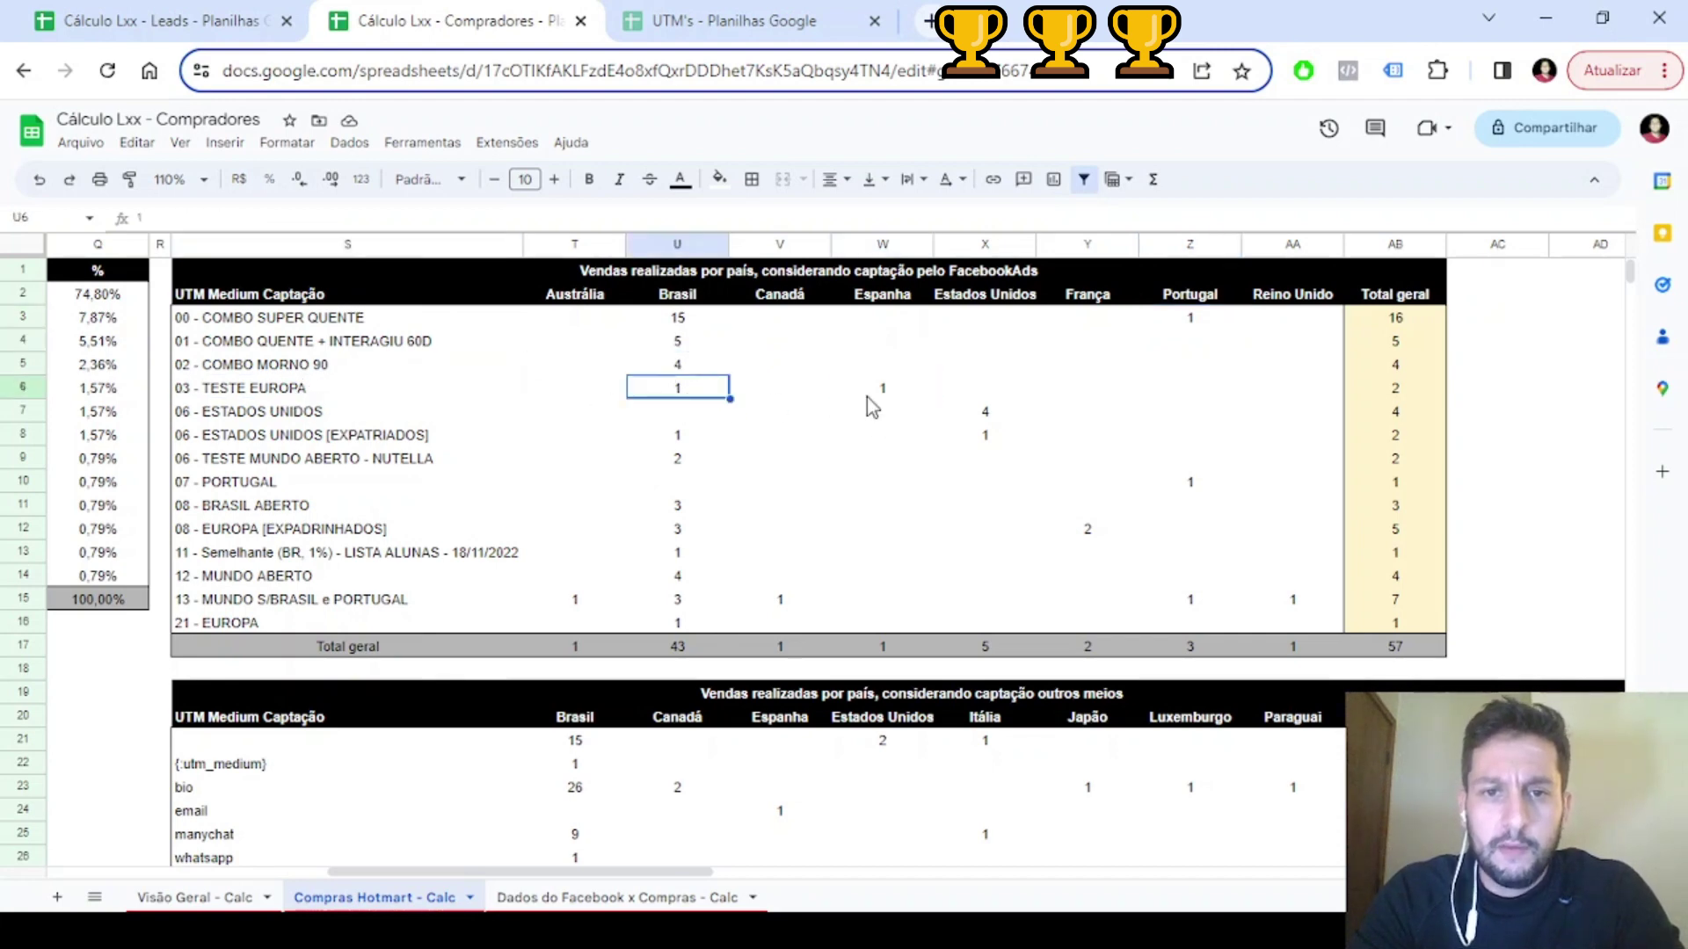
left_click(842, 389)
left_click(308, 389)
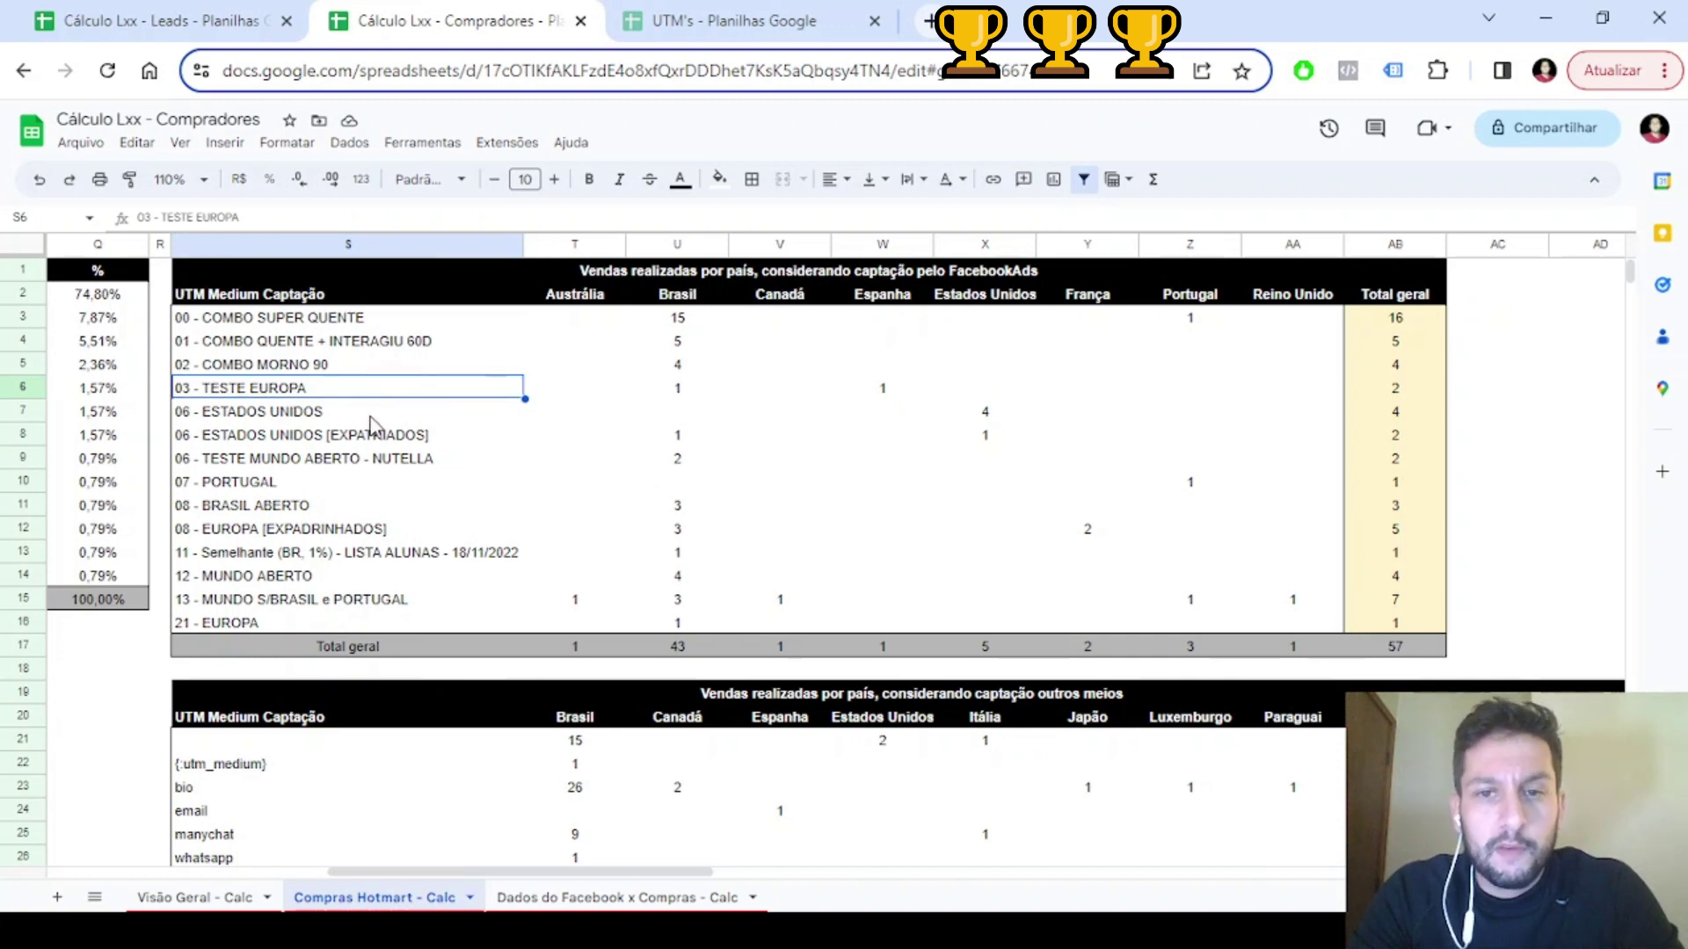
Check the 13 - MUNDO S/BRASIL e PORTUGAL total and the overall total, reviewing the whole FacebookAds sales-by-country table
left_click(369, 605)
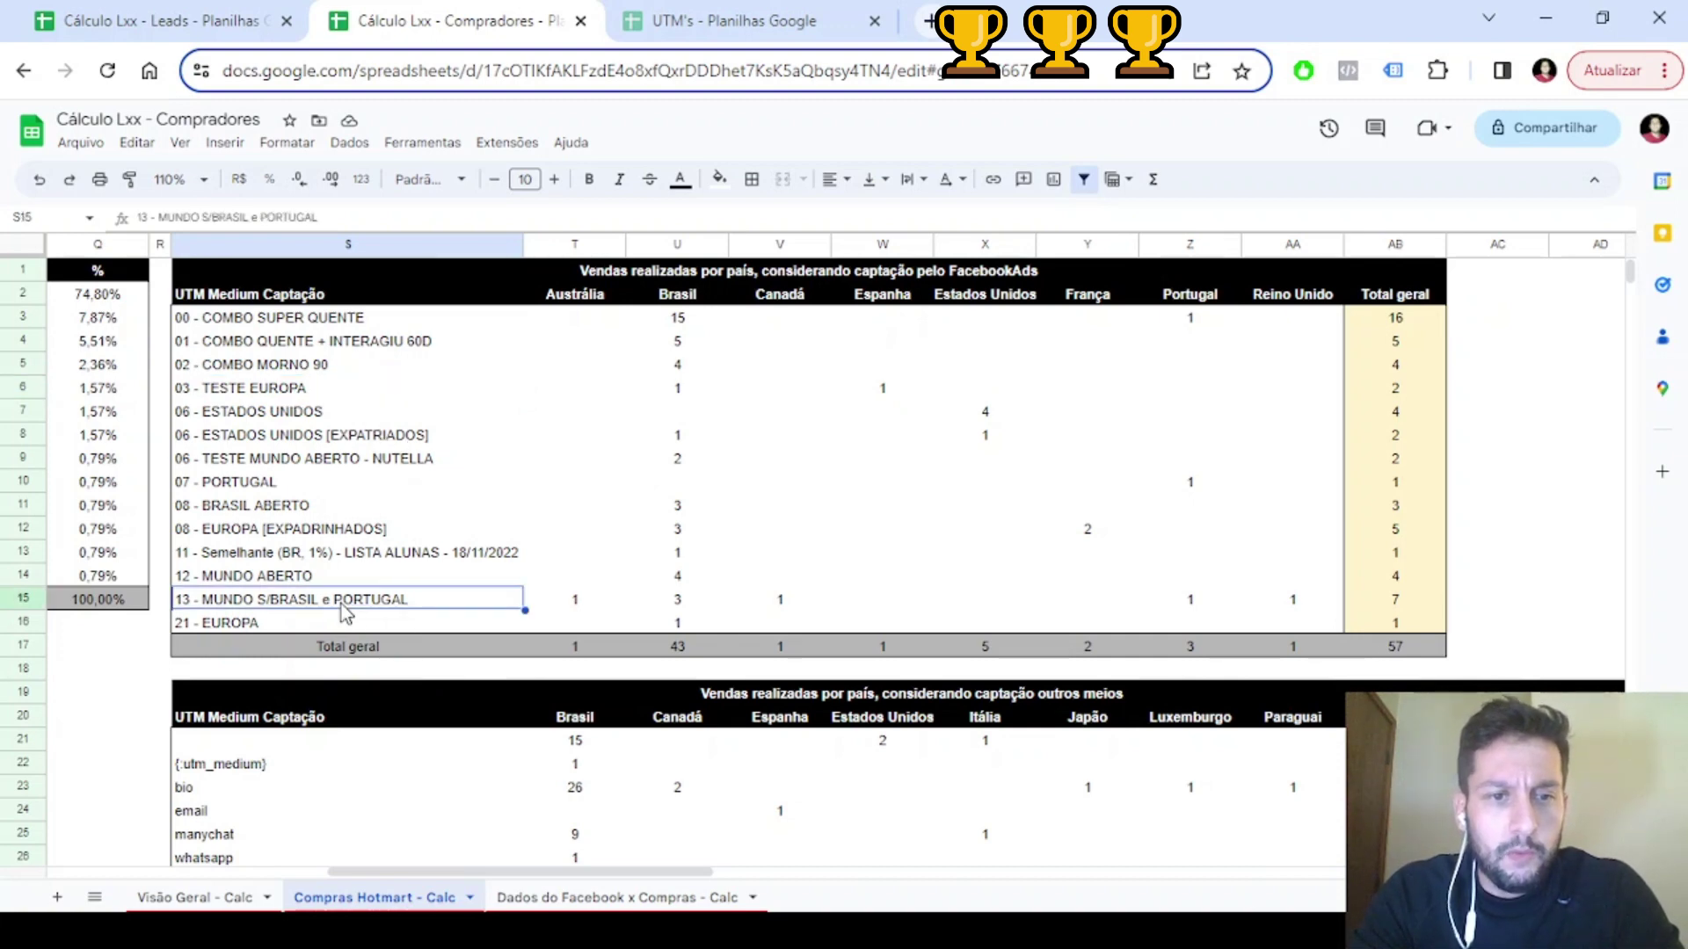
left_click(1373, 603)
left_click(1381, 652)
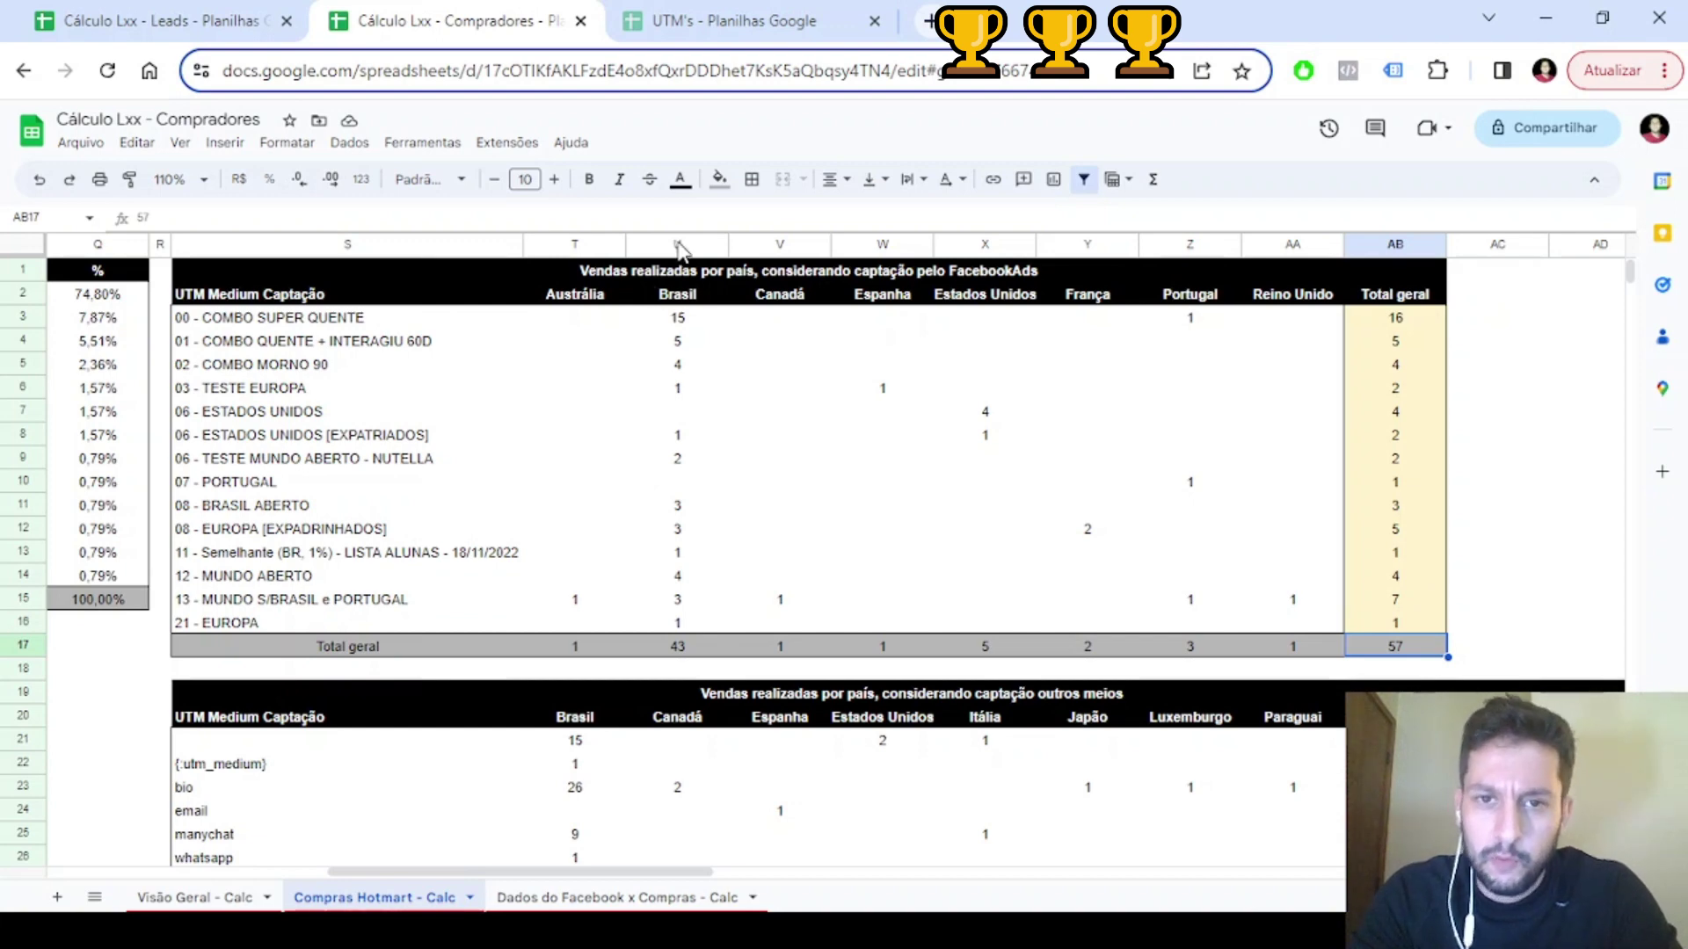
left_click_drag(272, 272, 308, 318)
left_click_drag(308, 503, 366, 646)
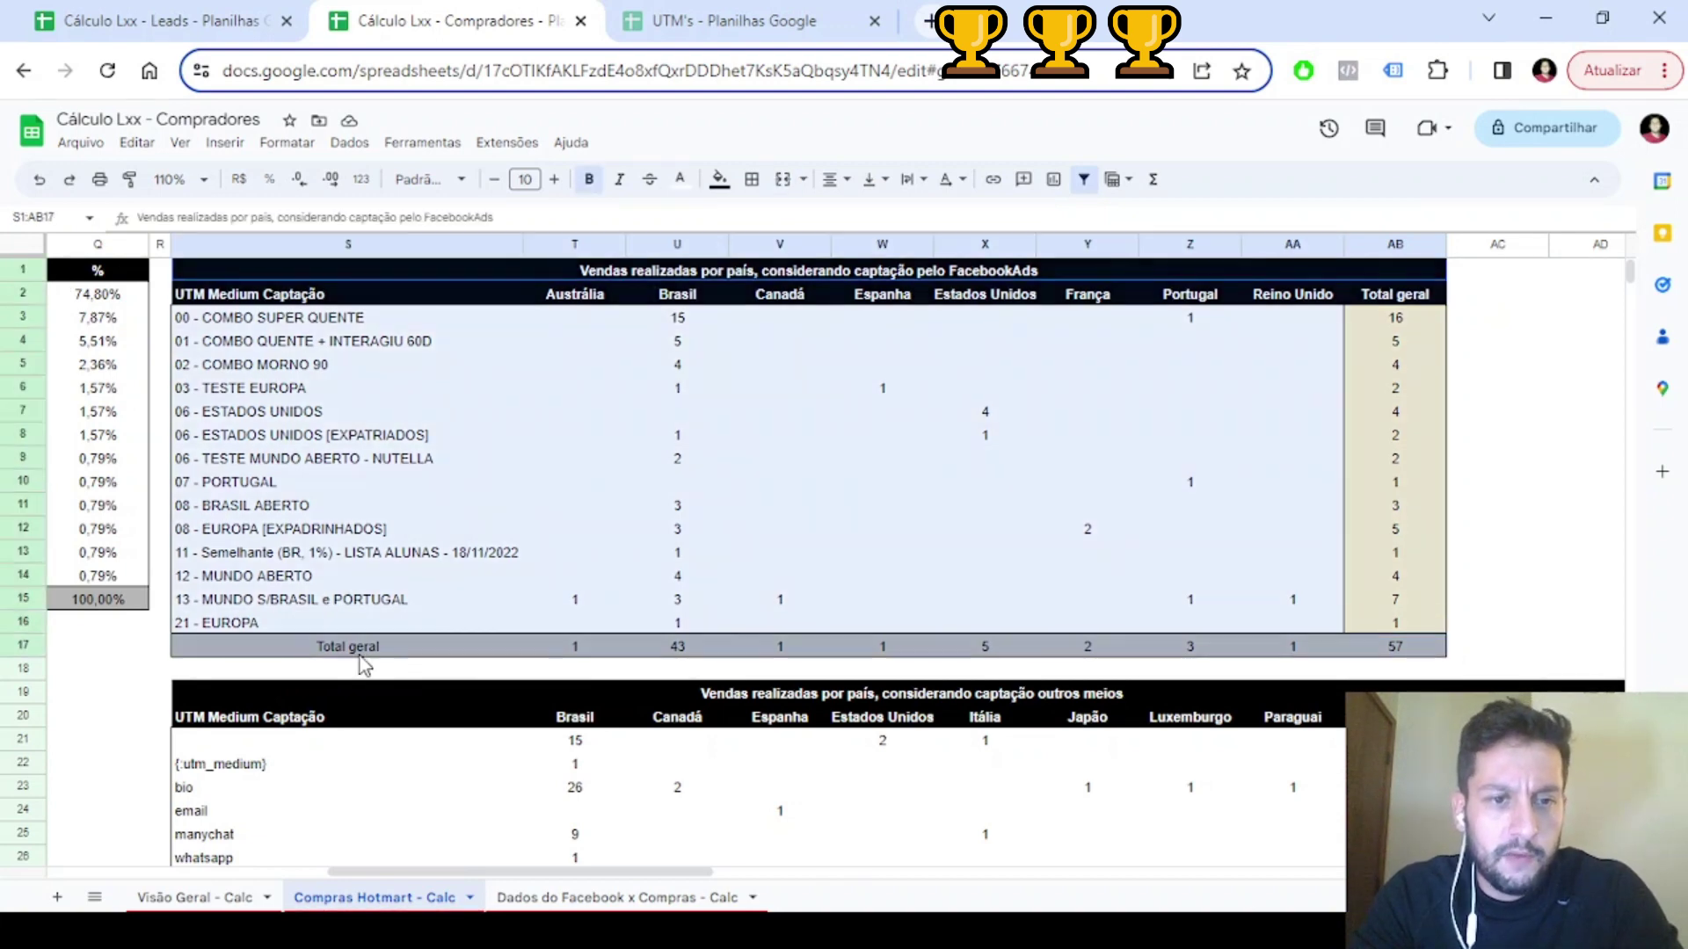
left_click(366, 646)
Examine the sales-by-country table for other acquisition channels, checking the blank UTM row for Brasil and Portugal and the {:utm_medium} row
scroll(675, 563, "down", 3)
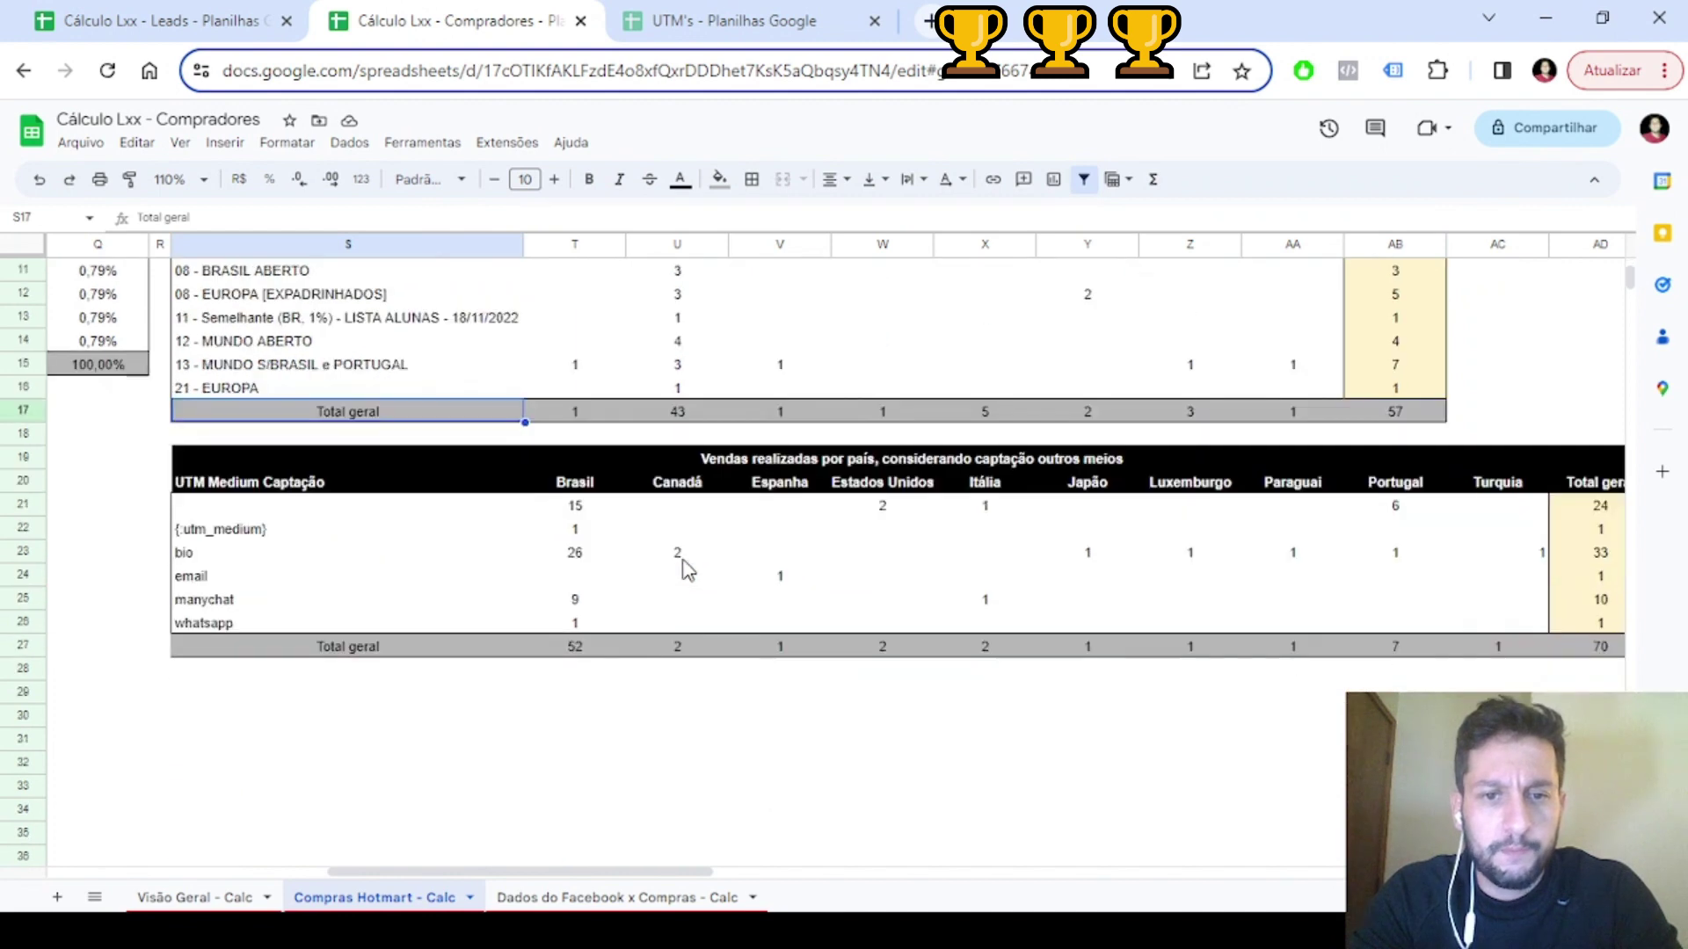
left_click(242, 466)
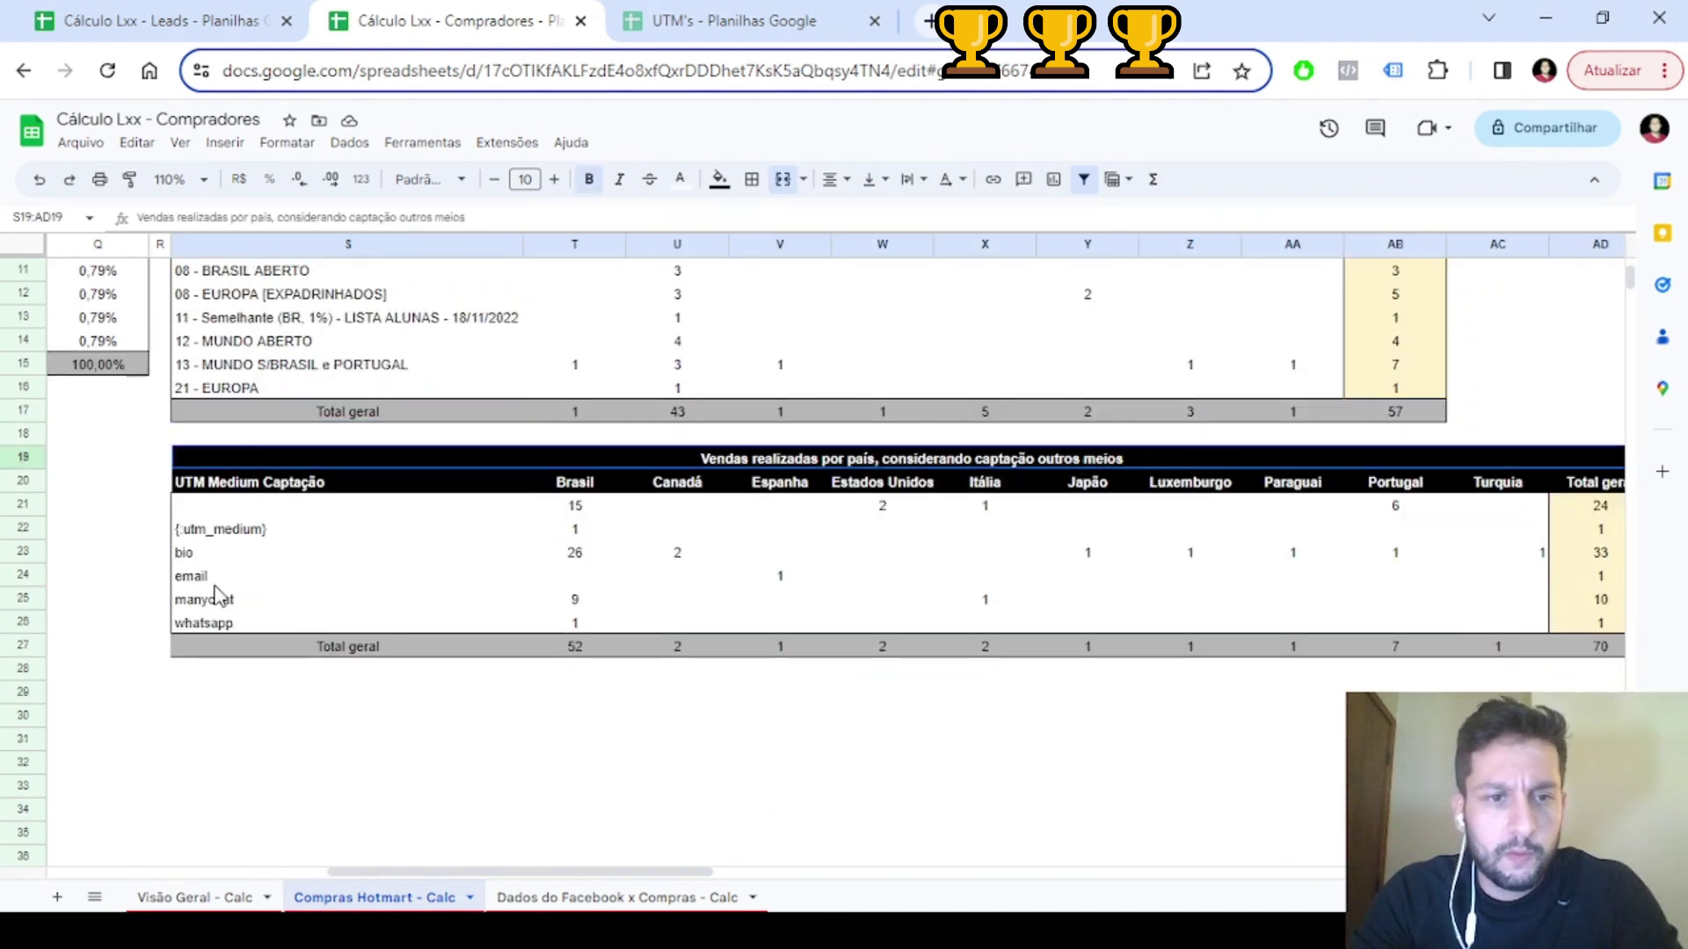
left_click(475, 509)
left_click(587, 505)
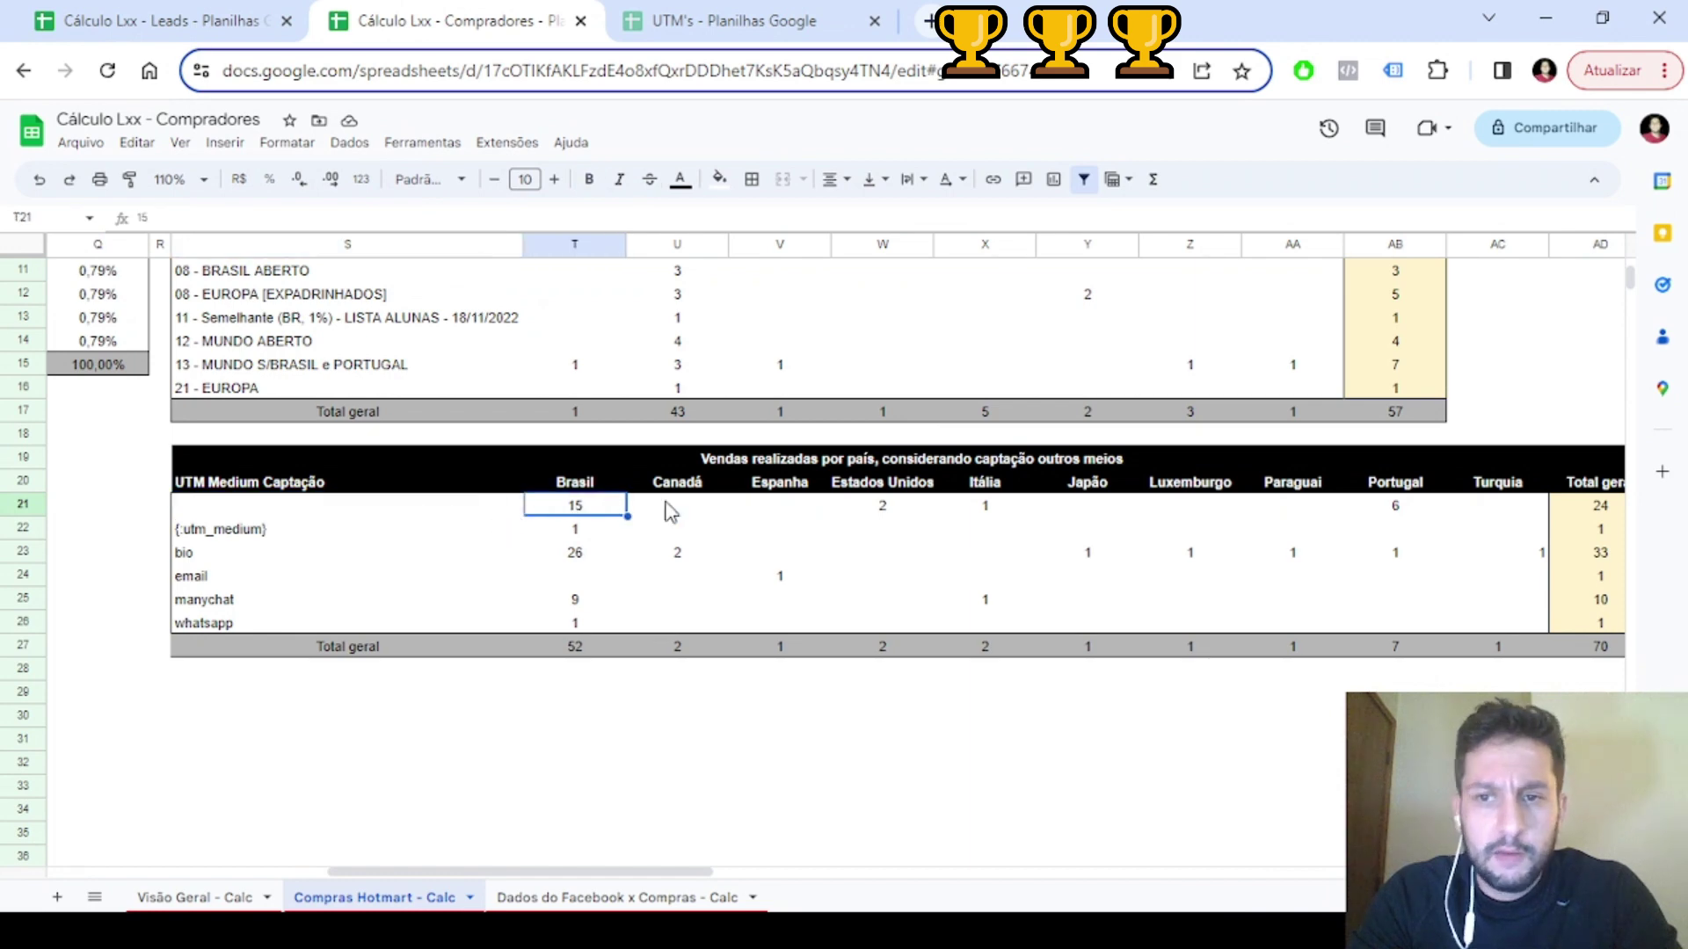
left_click(1402, 508)
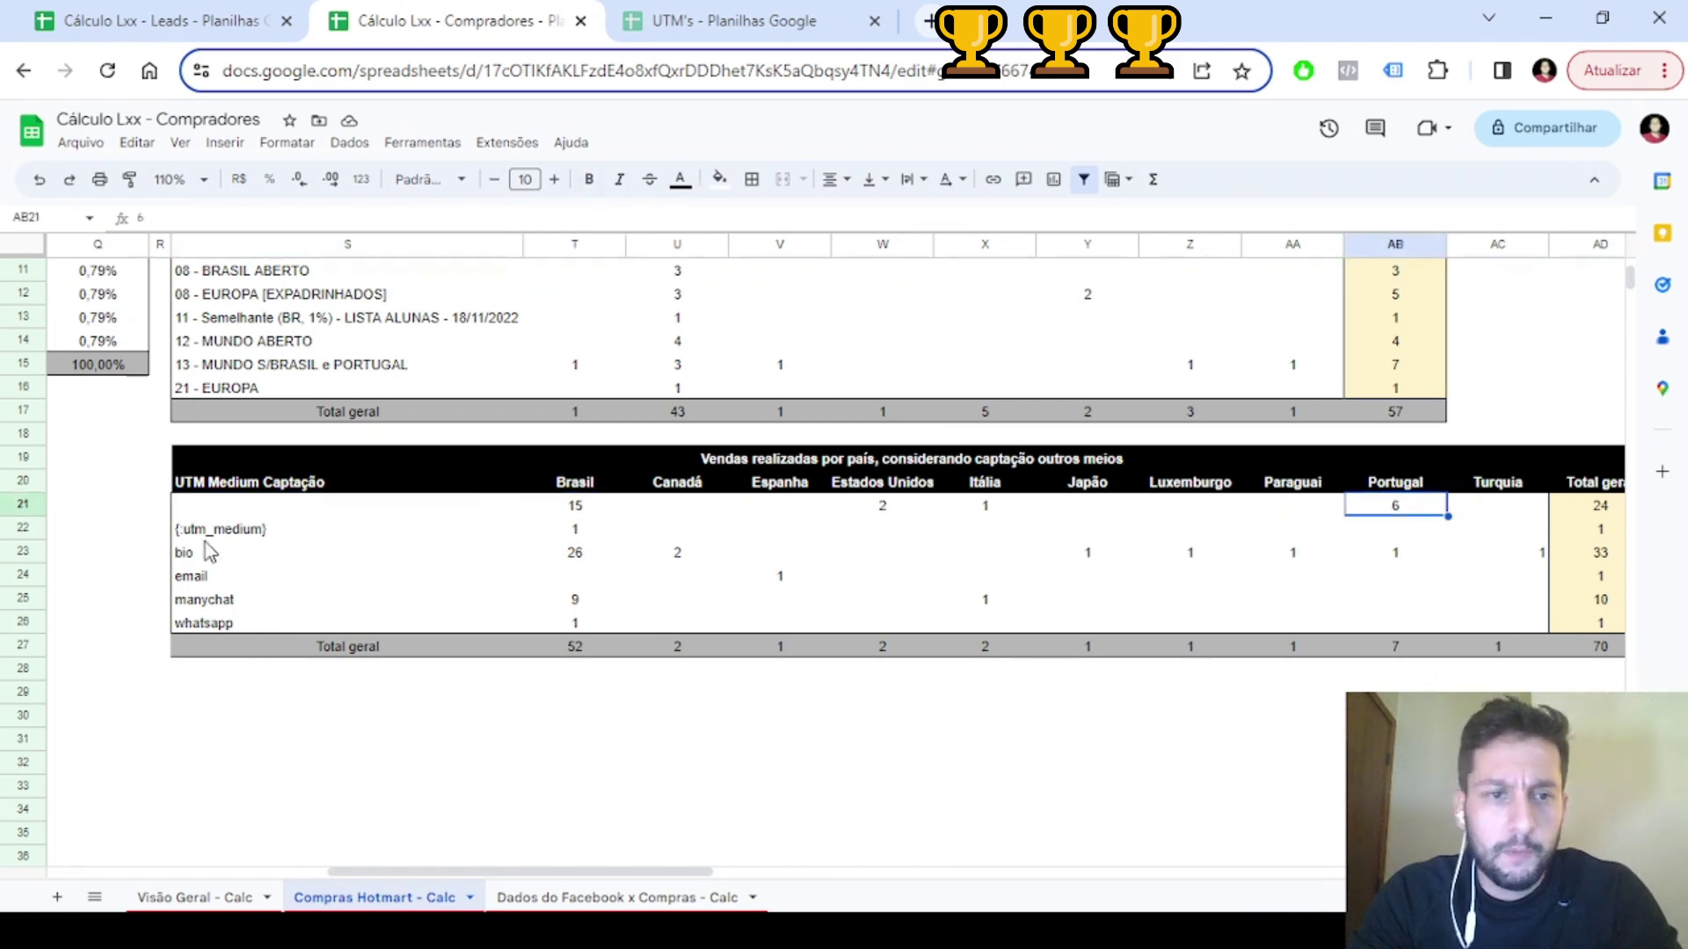
left_click(231, 538)
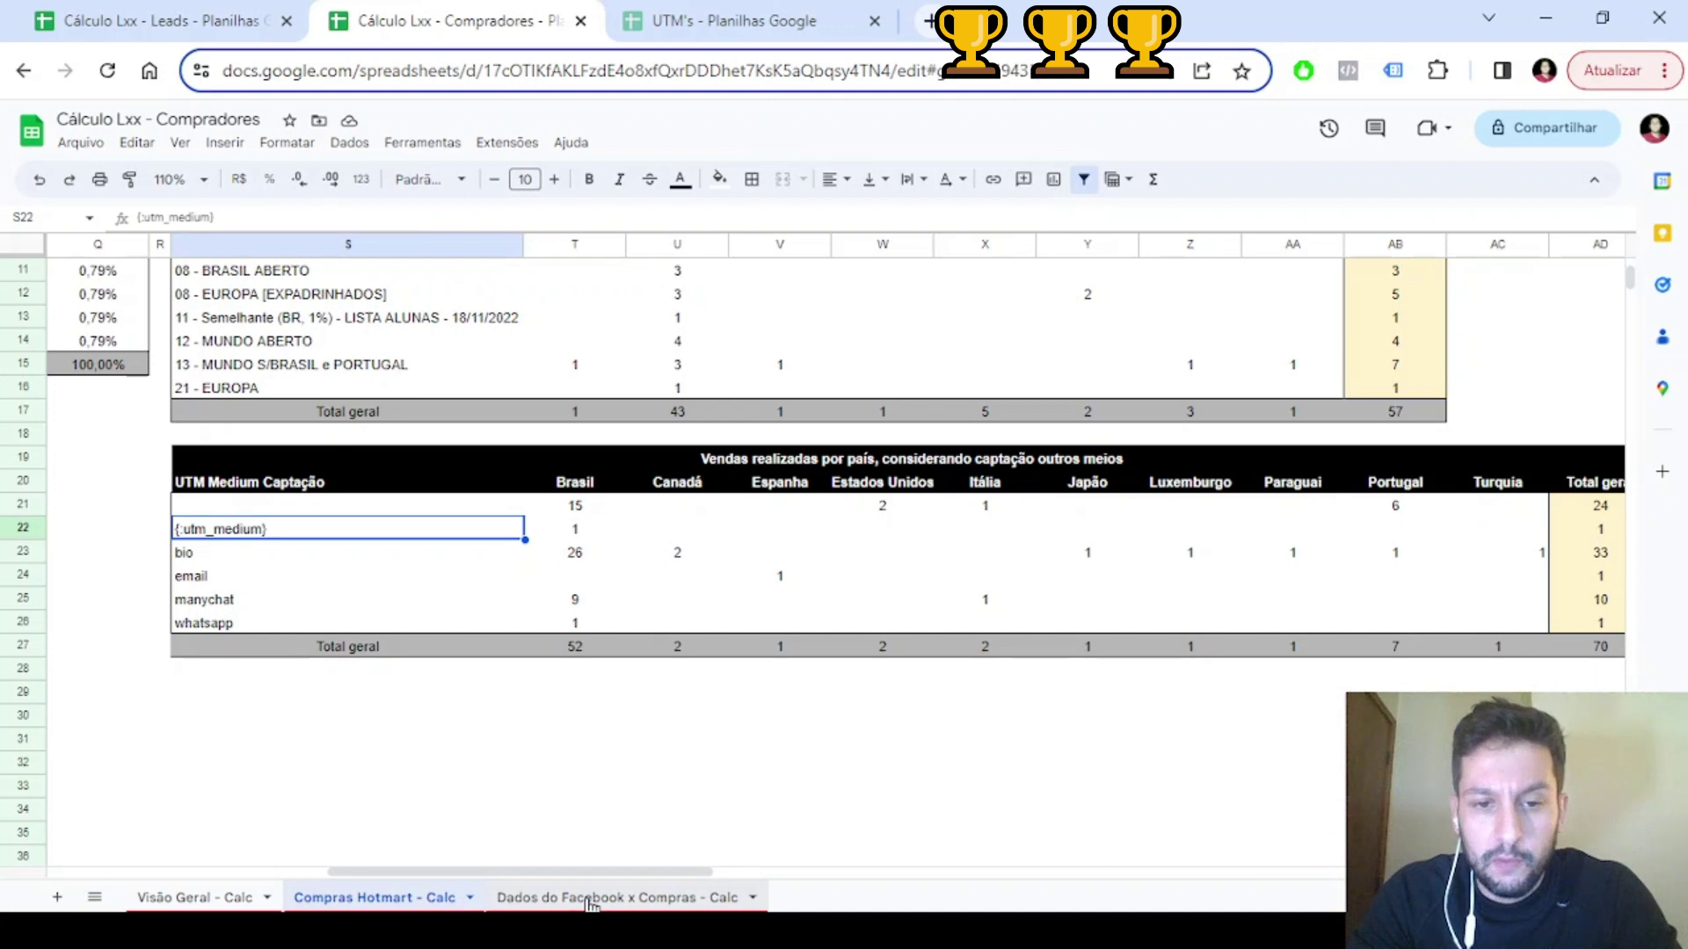
Open the Dados do Facebook x Compras - Calc sheet and review the Análise de conjunto columns from Conjunto to CPL
left_click(590, 898)
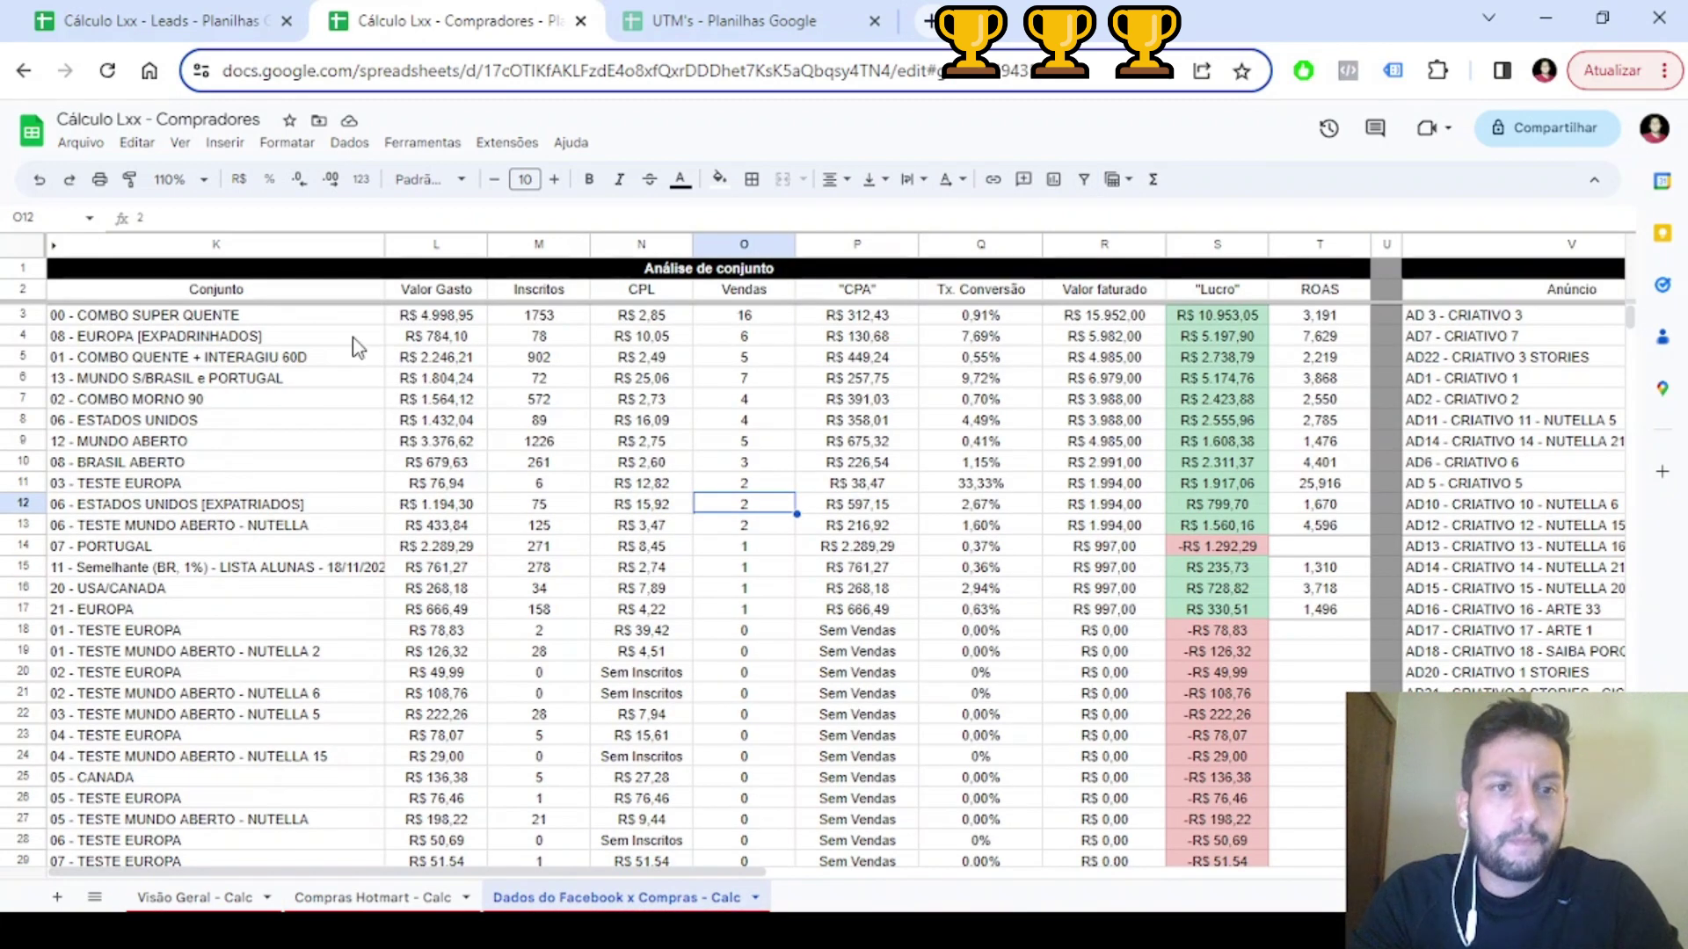
left_click(150, 321)
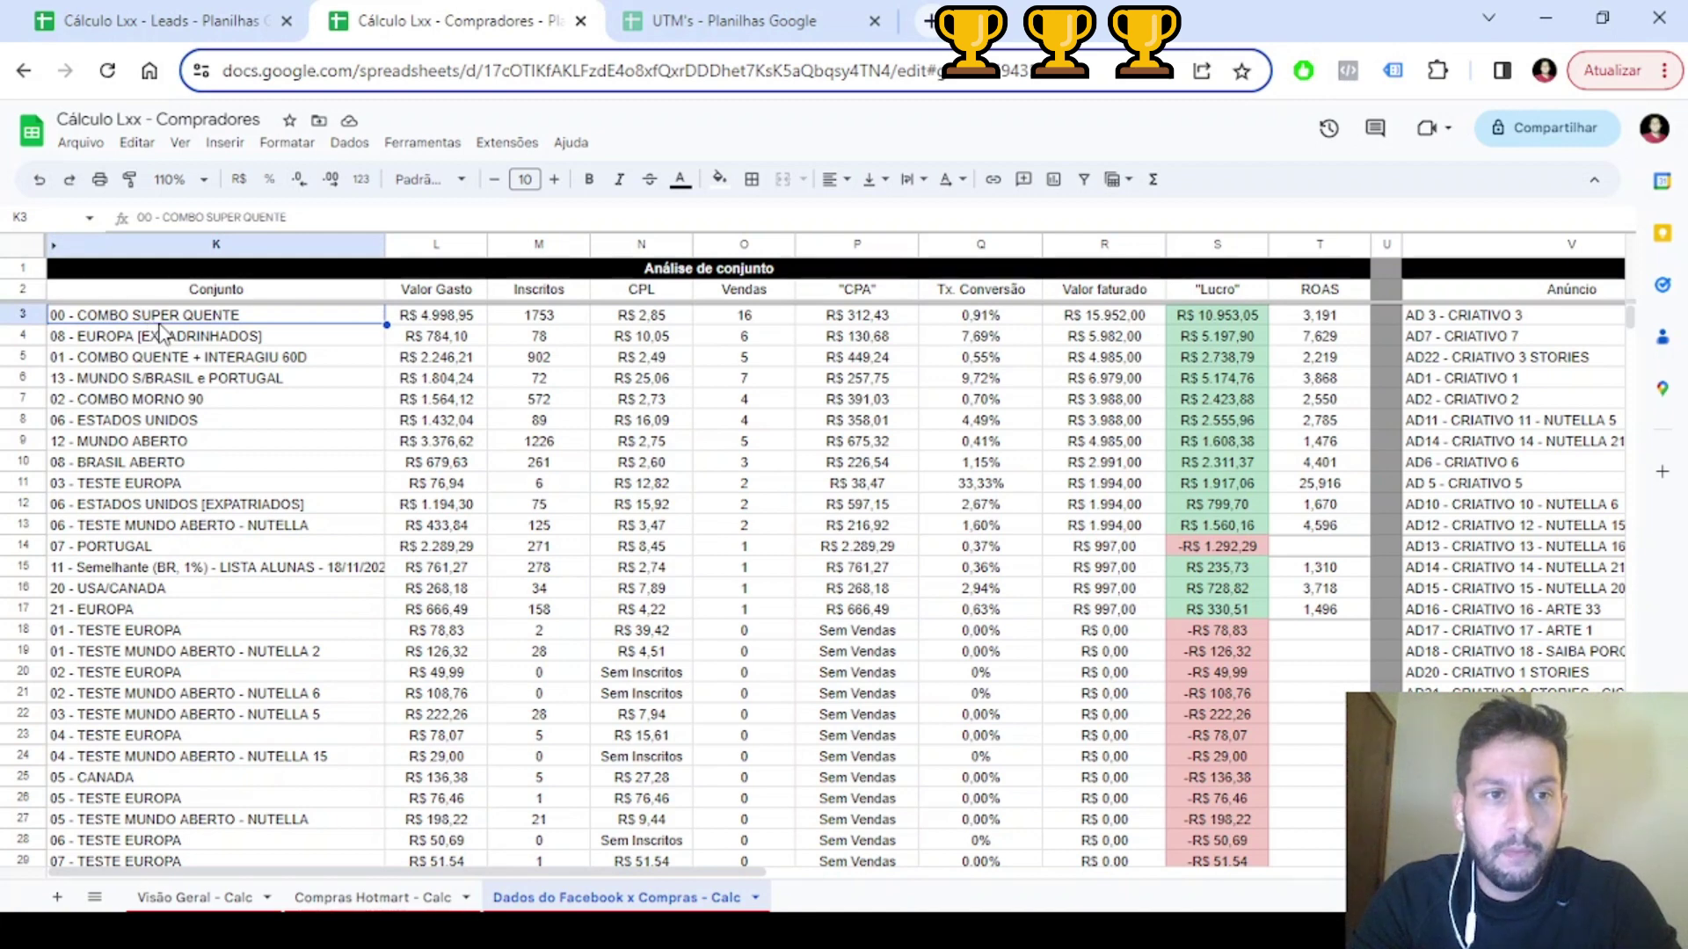
left_click(244, 293)
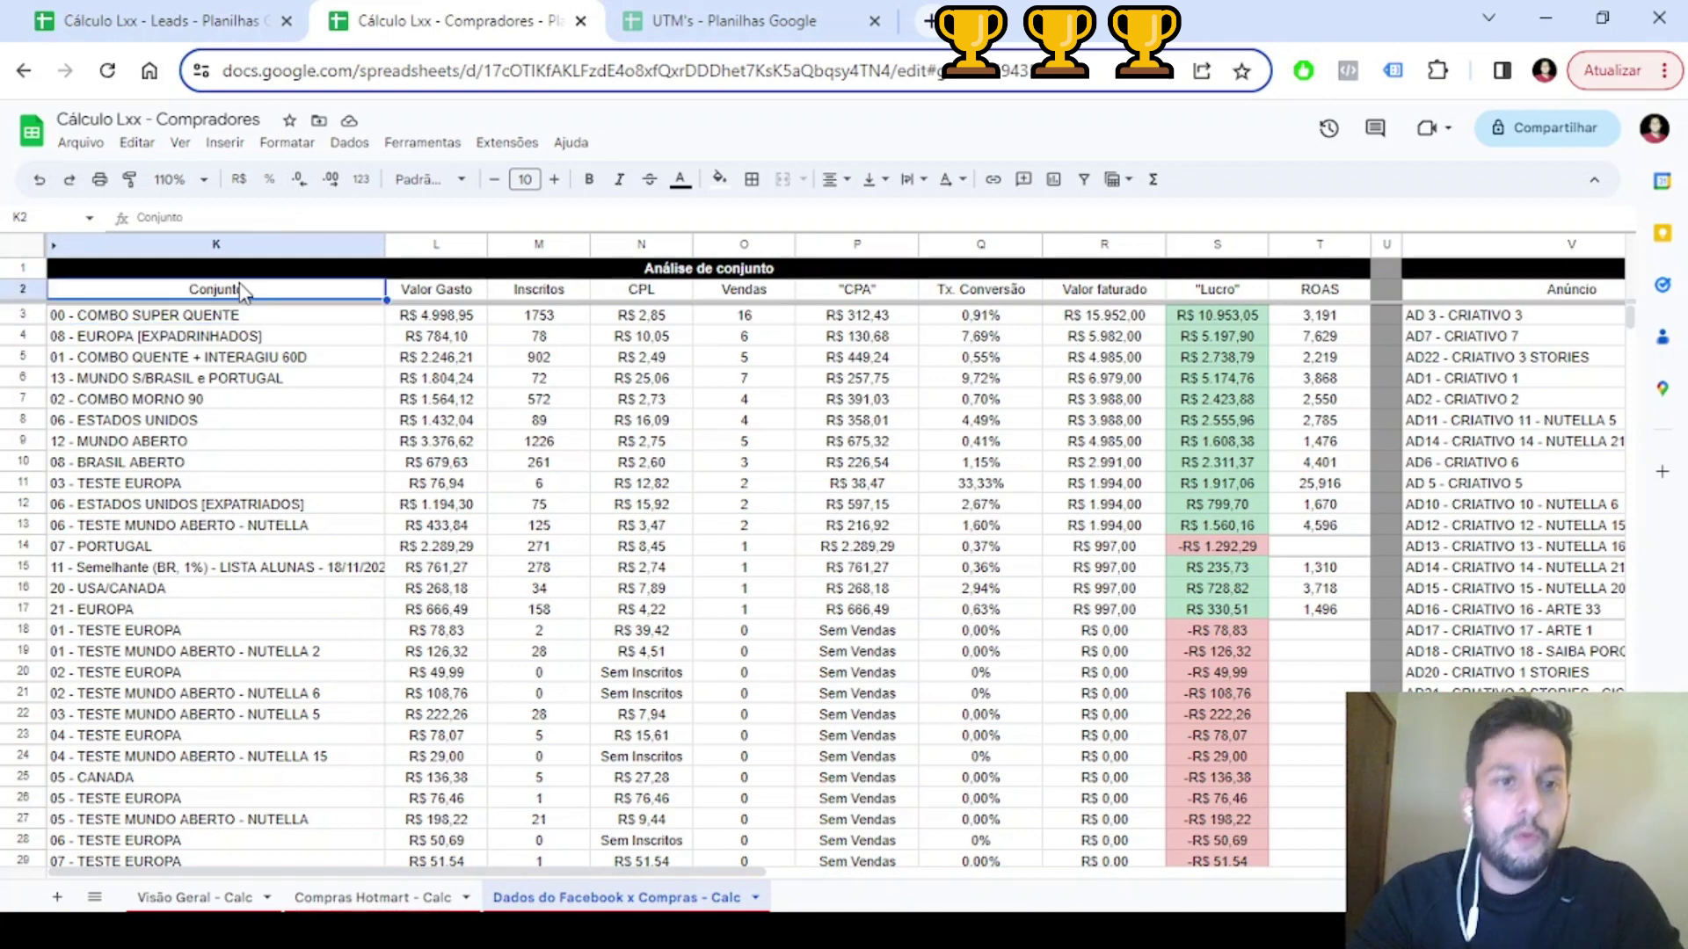
key("Right")
key("Right")
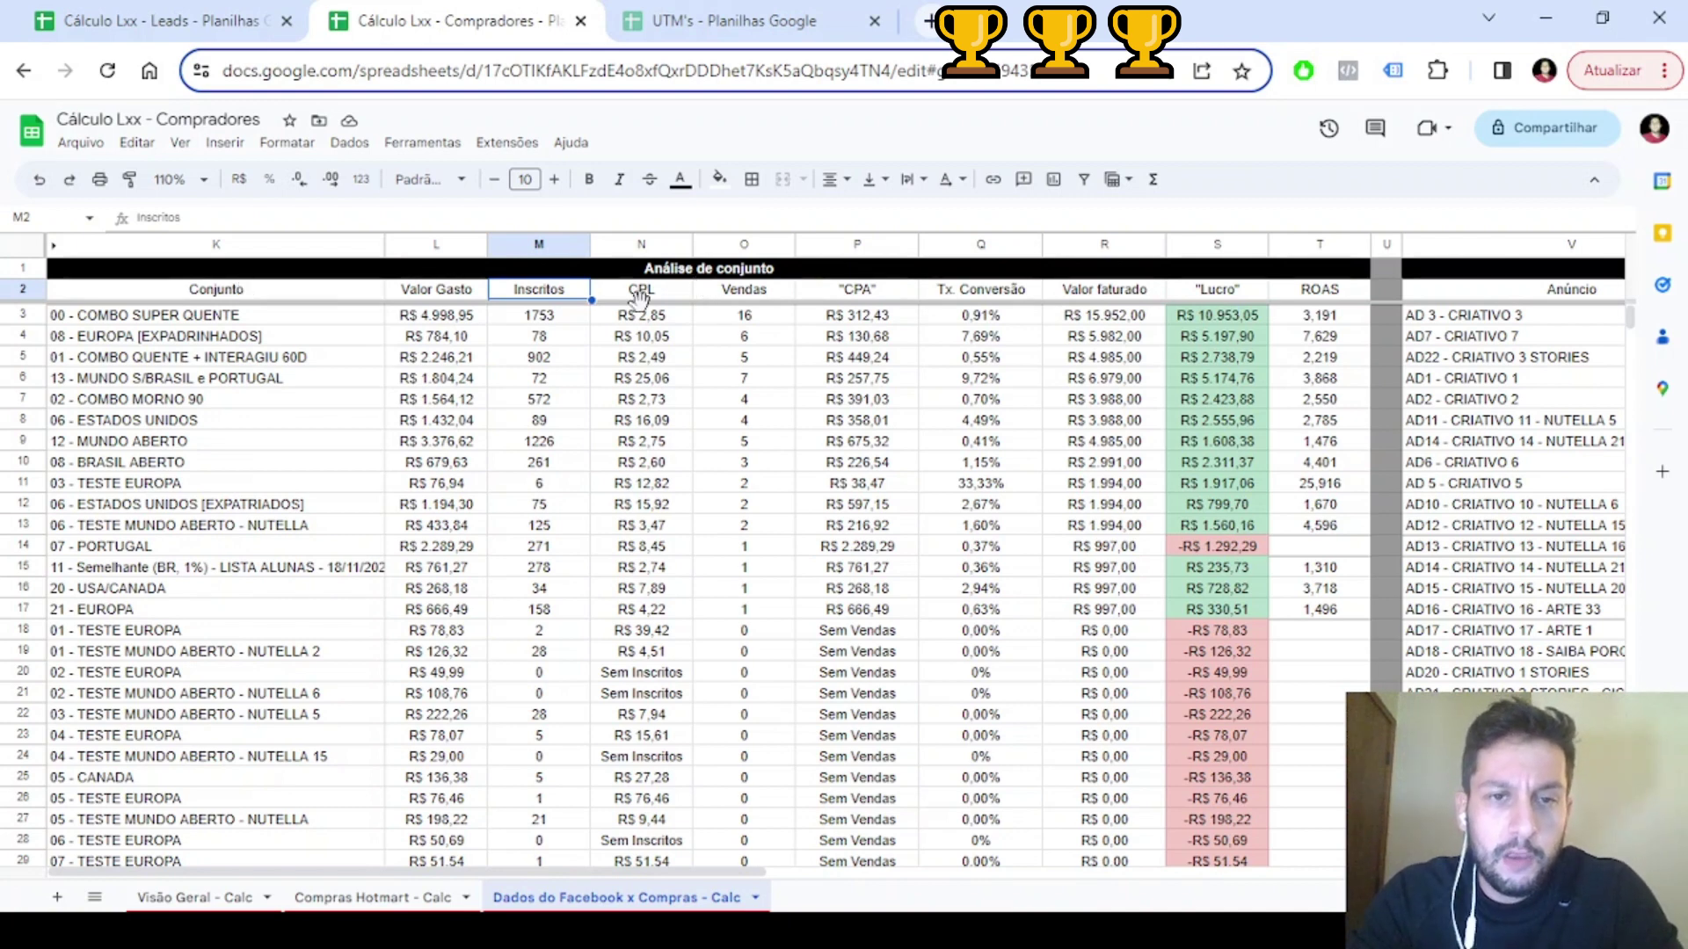
left_click(657, 298)
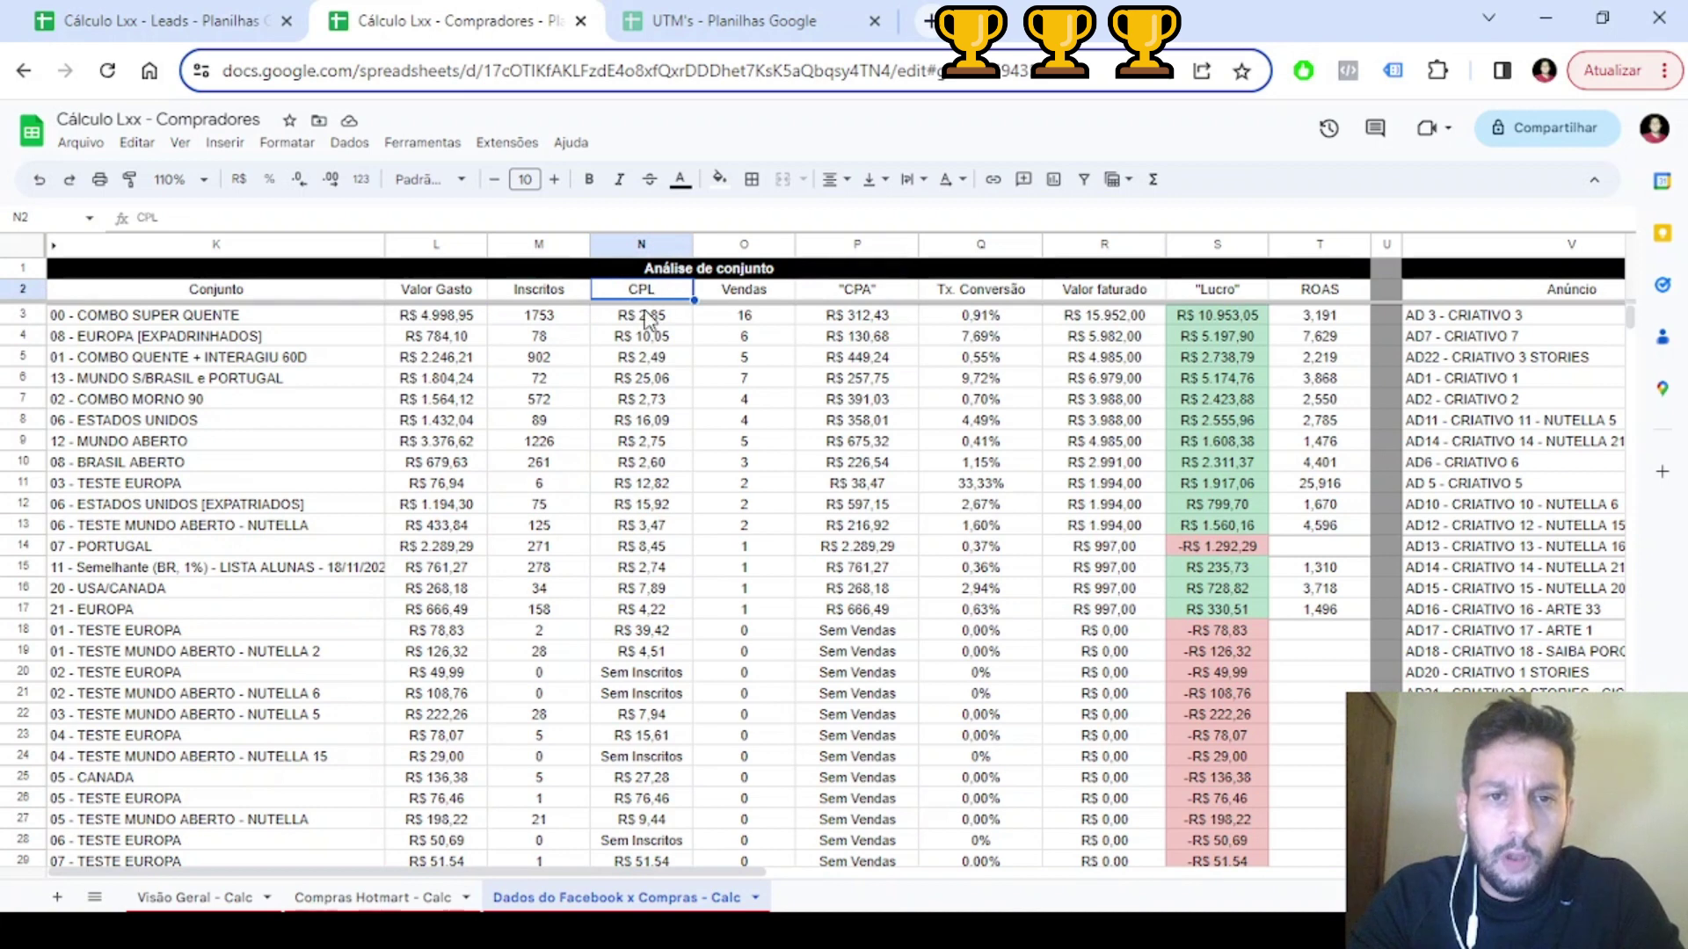
Examine the 00 - COMBO SUPER QUENTE ad set's Inscritos, Vendas, CPA, Tx. Conversão, Valor faturado, Lucro and ROAS
left_click(527, 316)
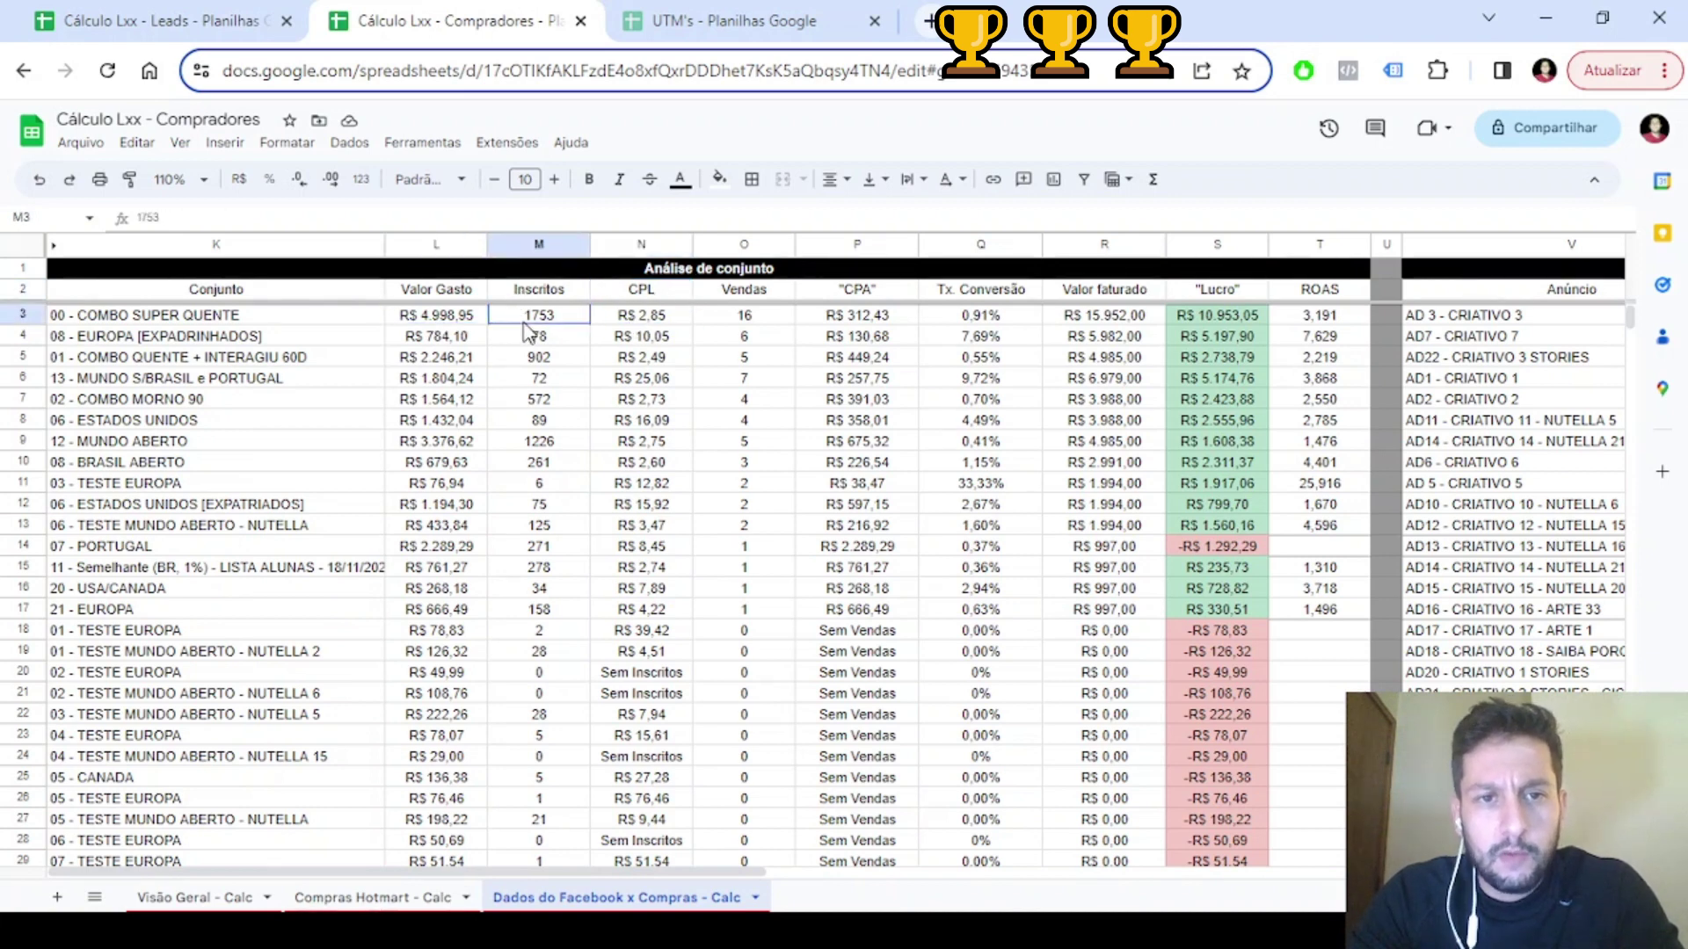
left_click(745, 321)
left_click(866, 297)
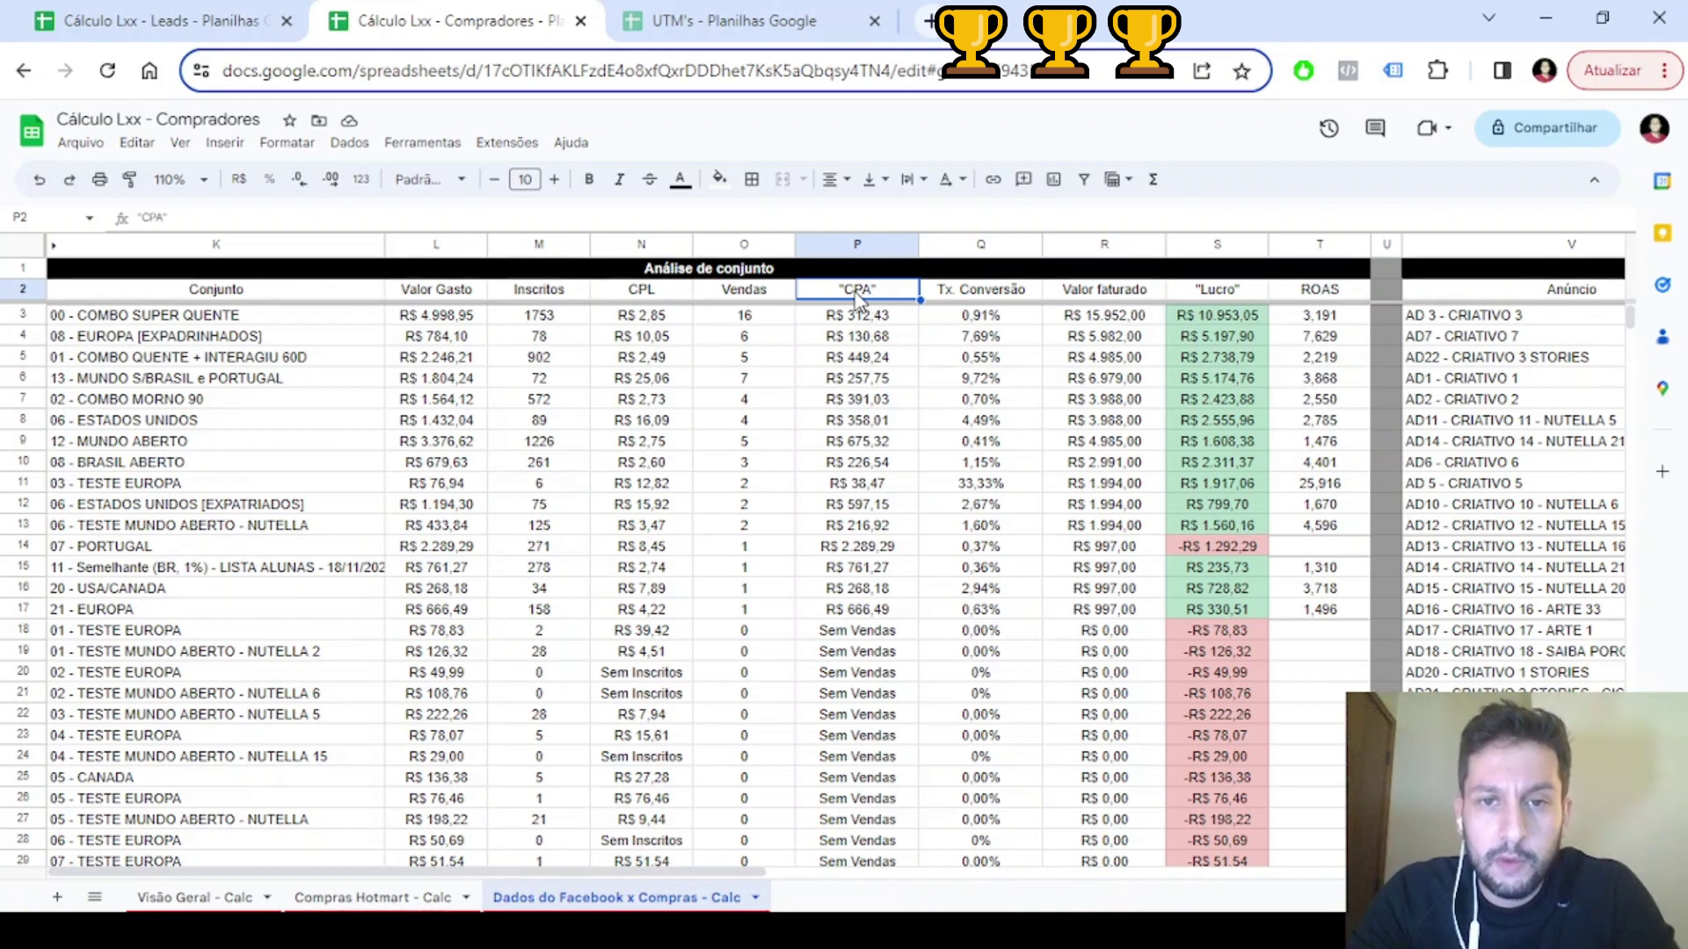
left_click(840, 323)
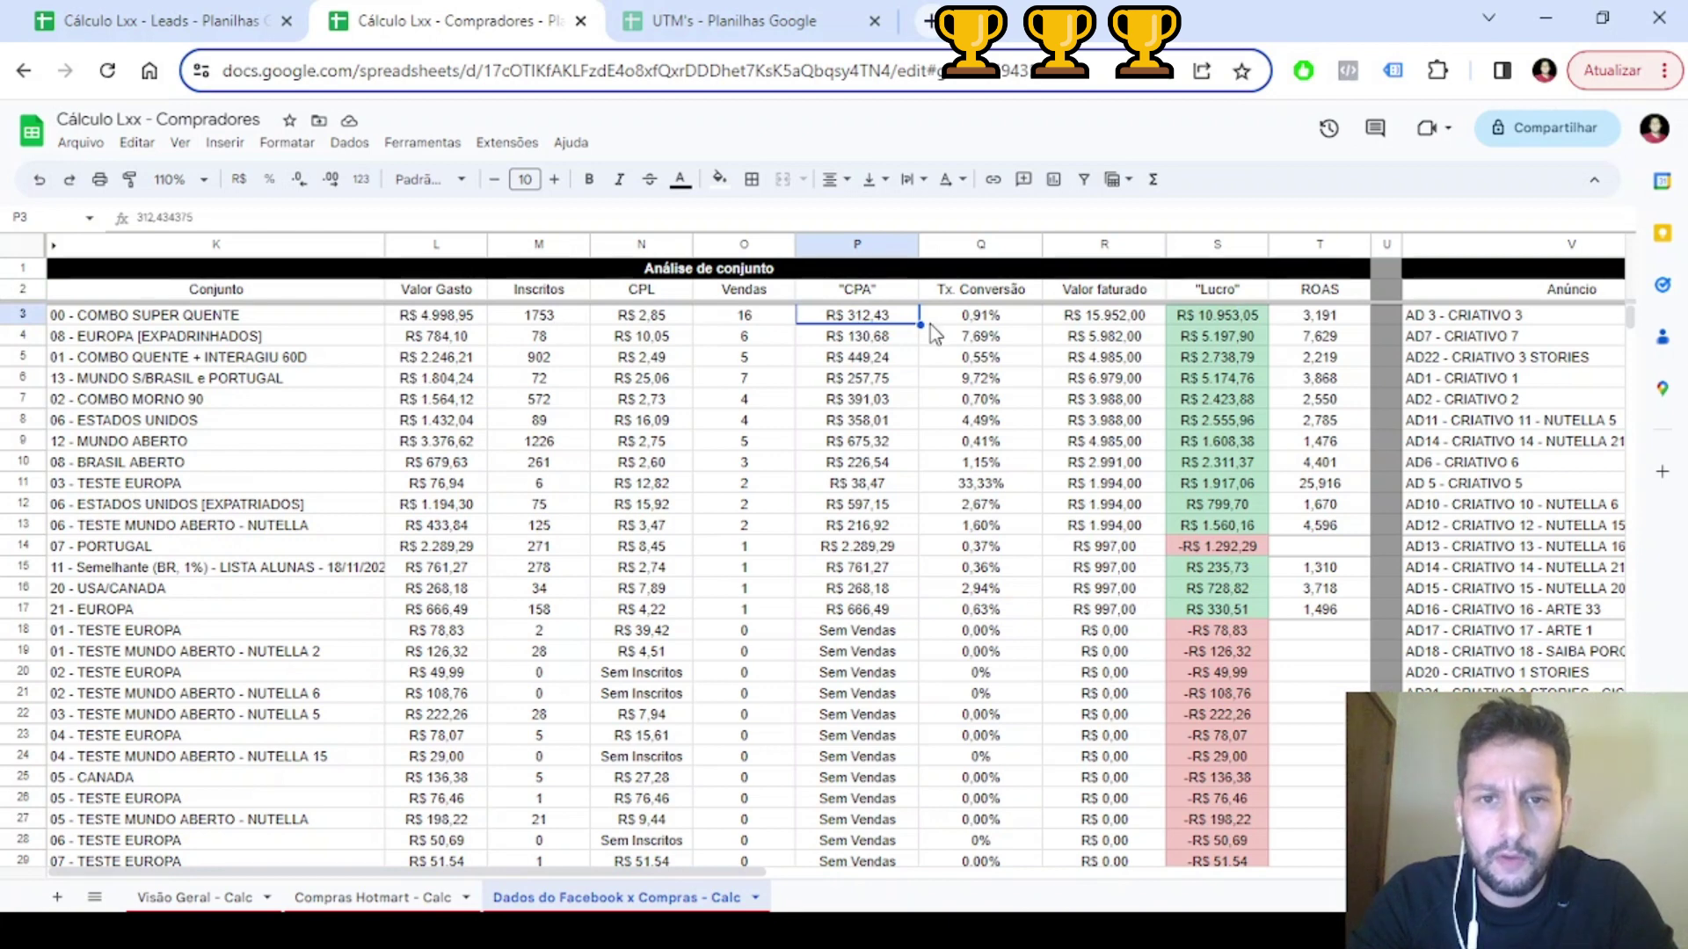
left_click(1002, 317)
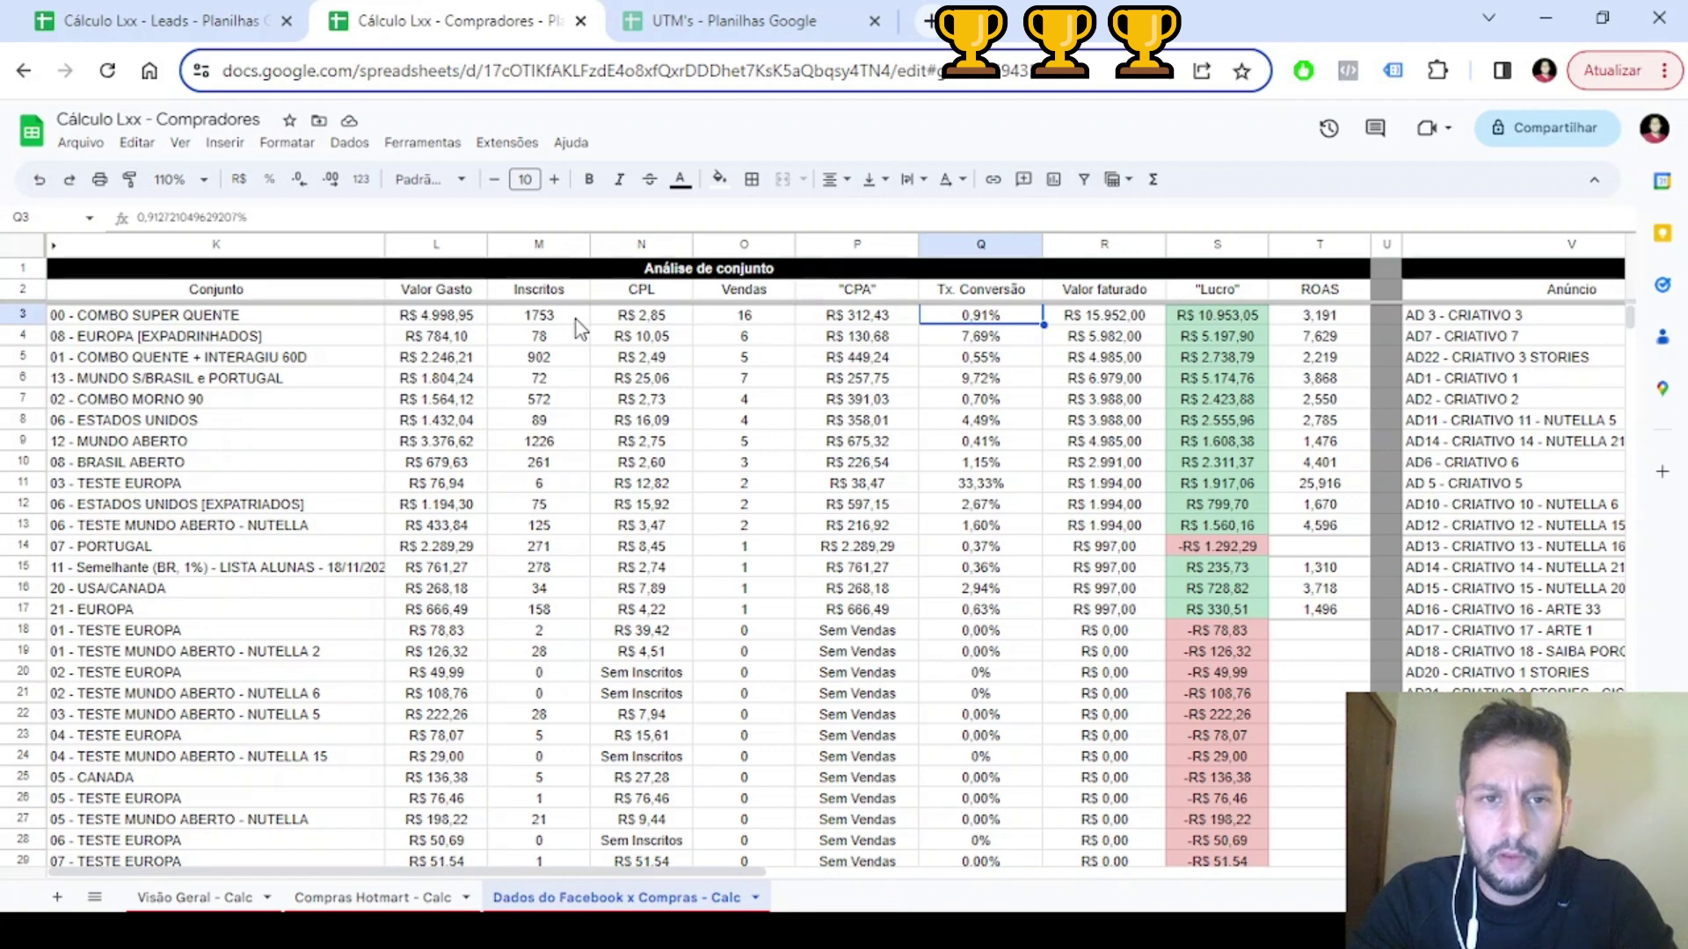
left_click(1107, 323)
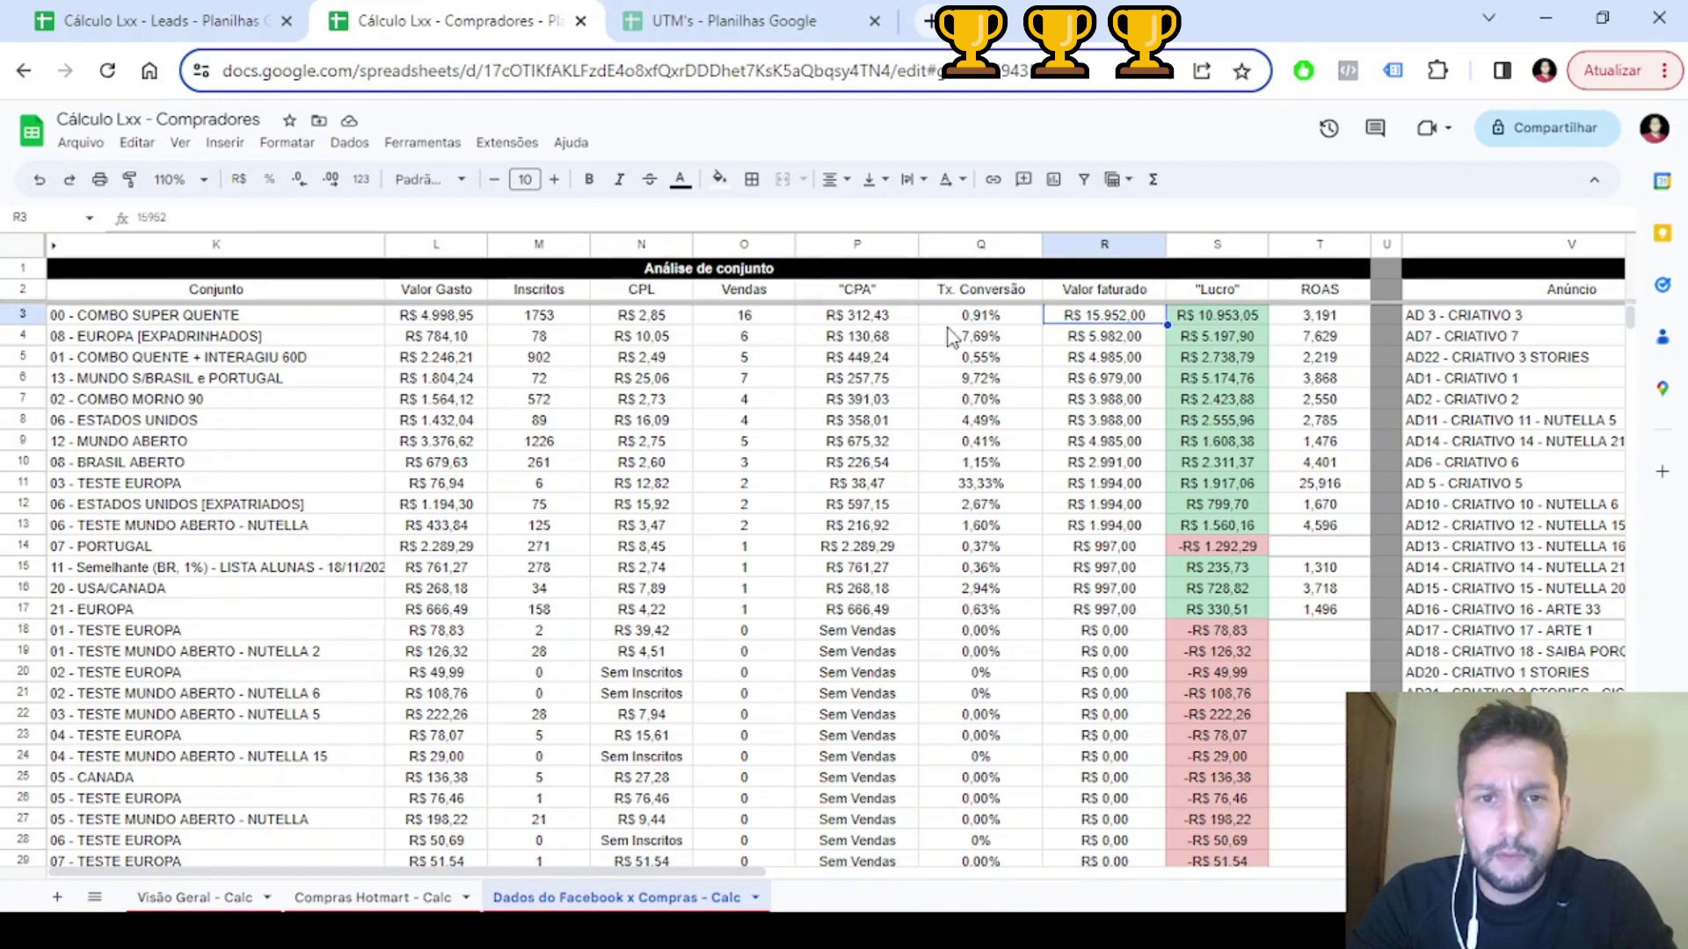
left_click(1222, 317)
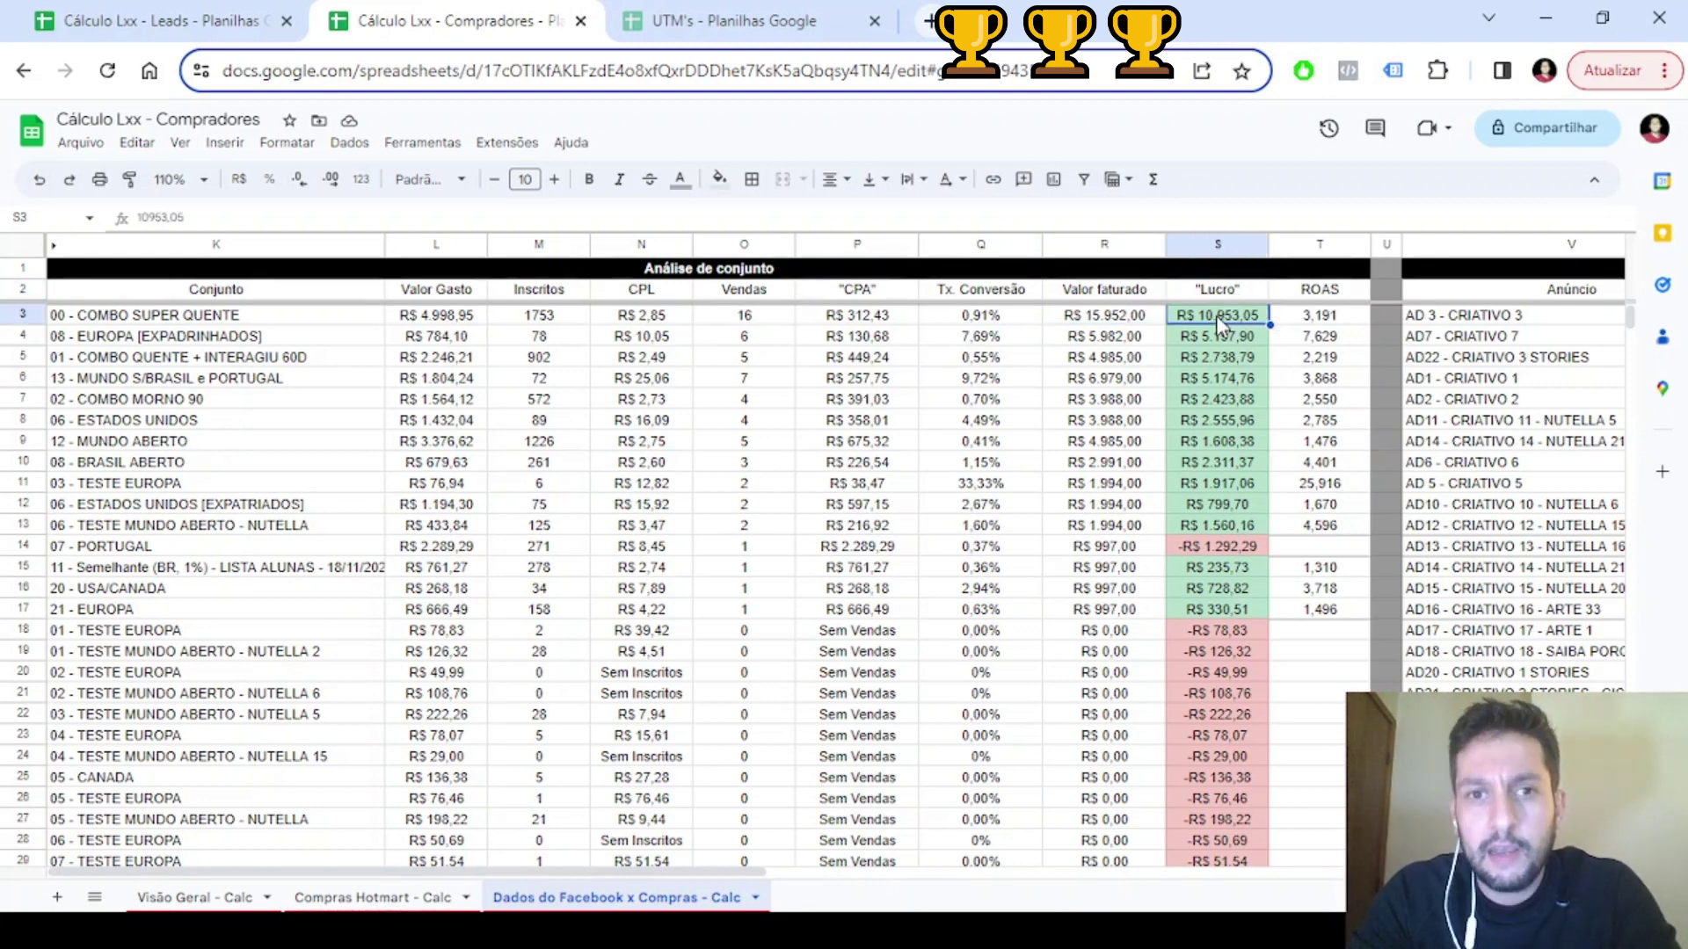
left_click(1325, 321)
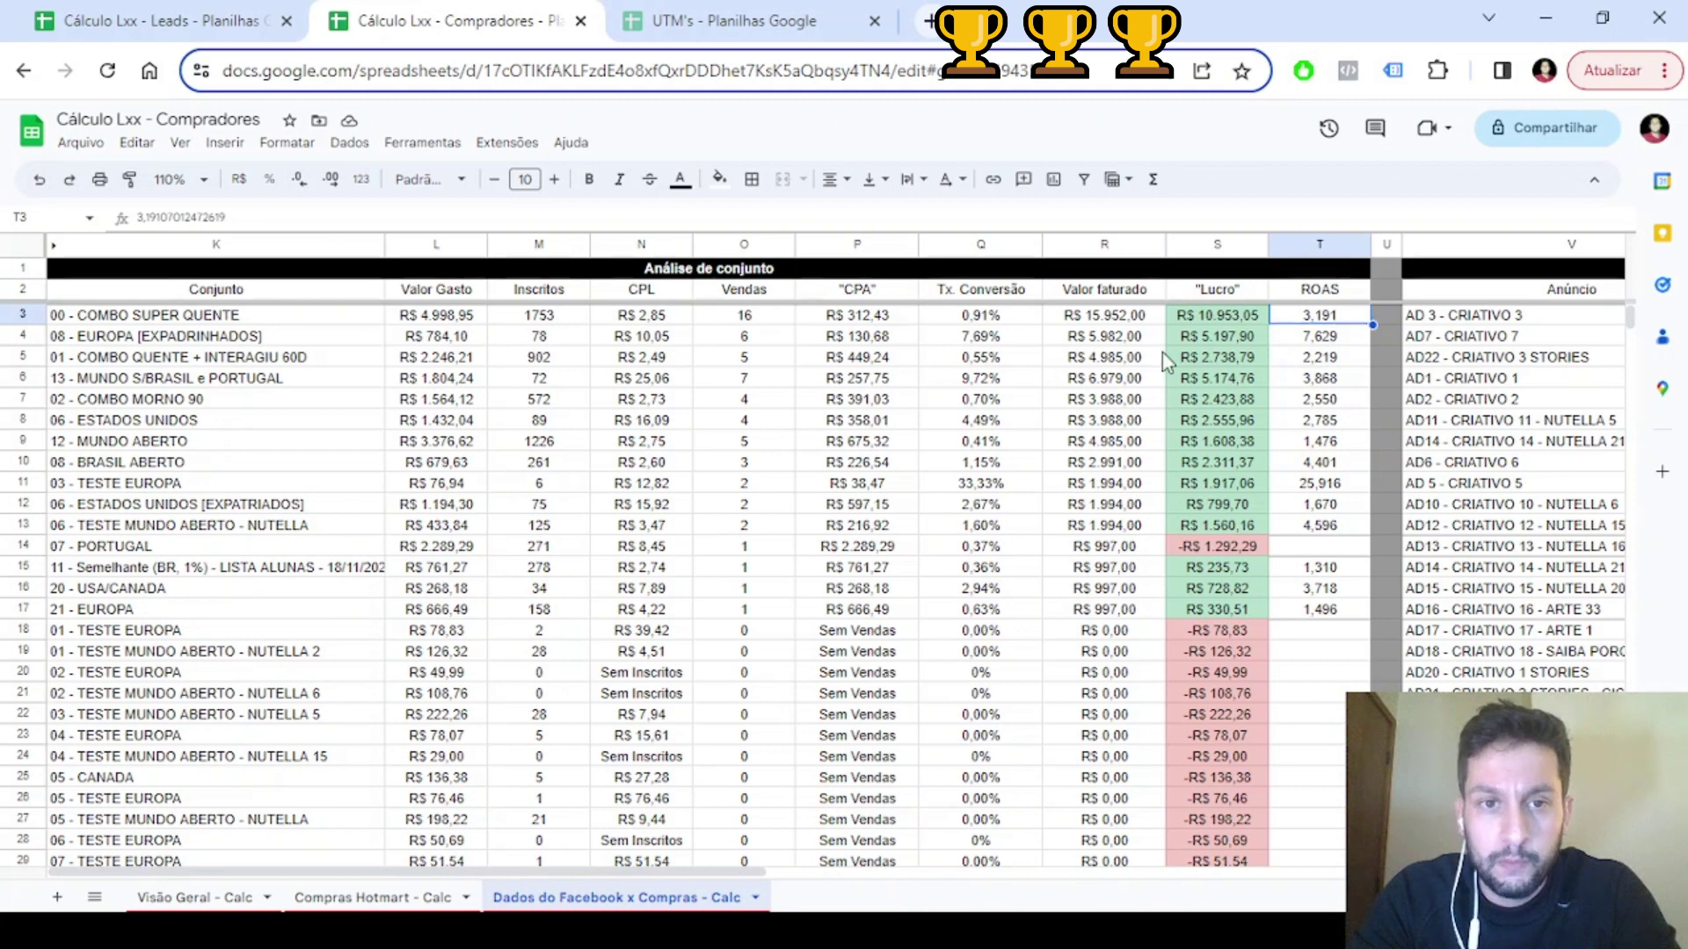
Examine the 08 - EUROPA [EXPADRINHADOS] ad set's Inscritos, CPL, Vendas, Tx. Conversão and ROAS
left_click(249, 341)
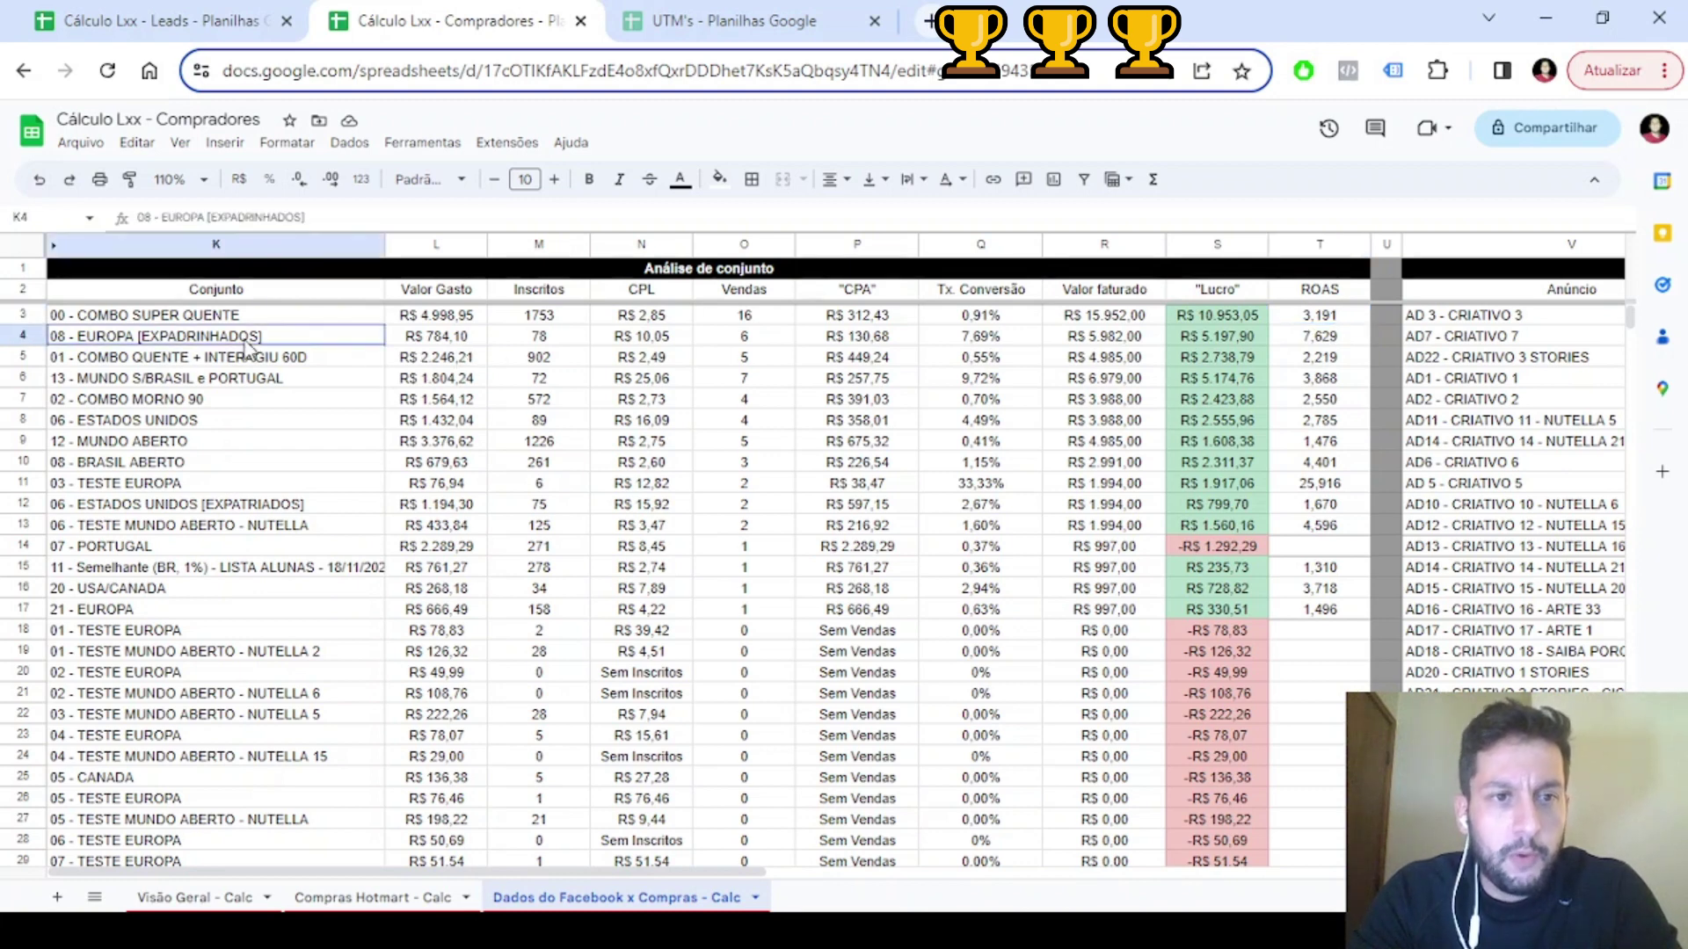
left_click(532, 341)
left_click(647, 334)
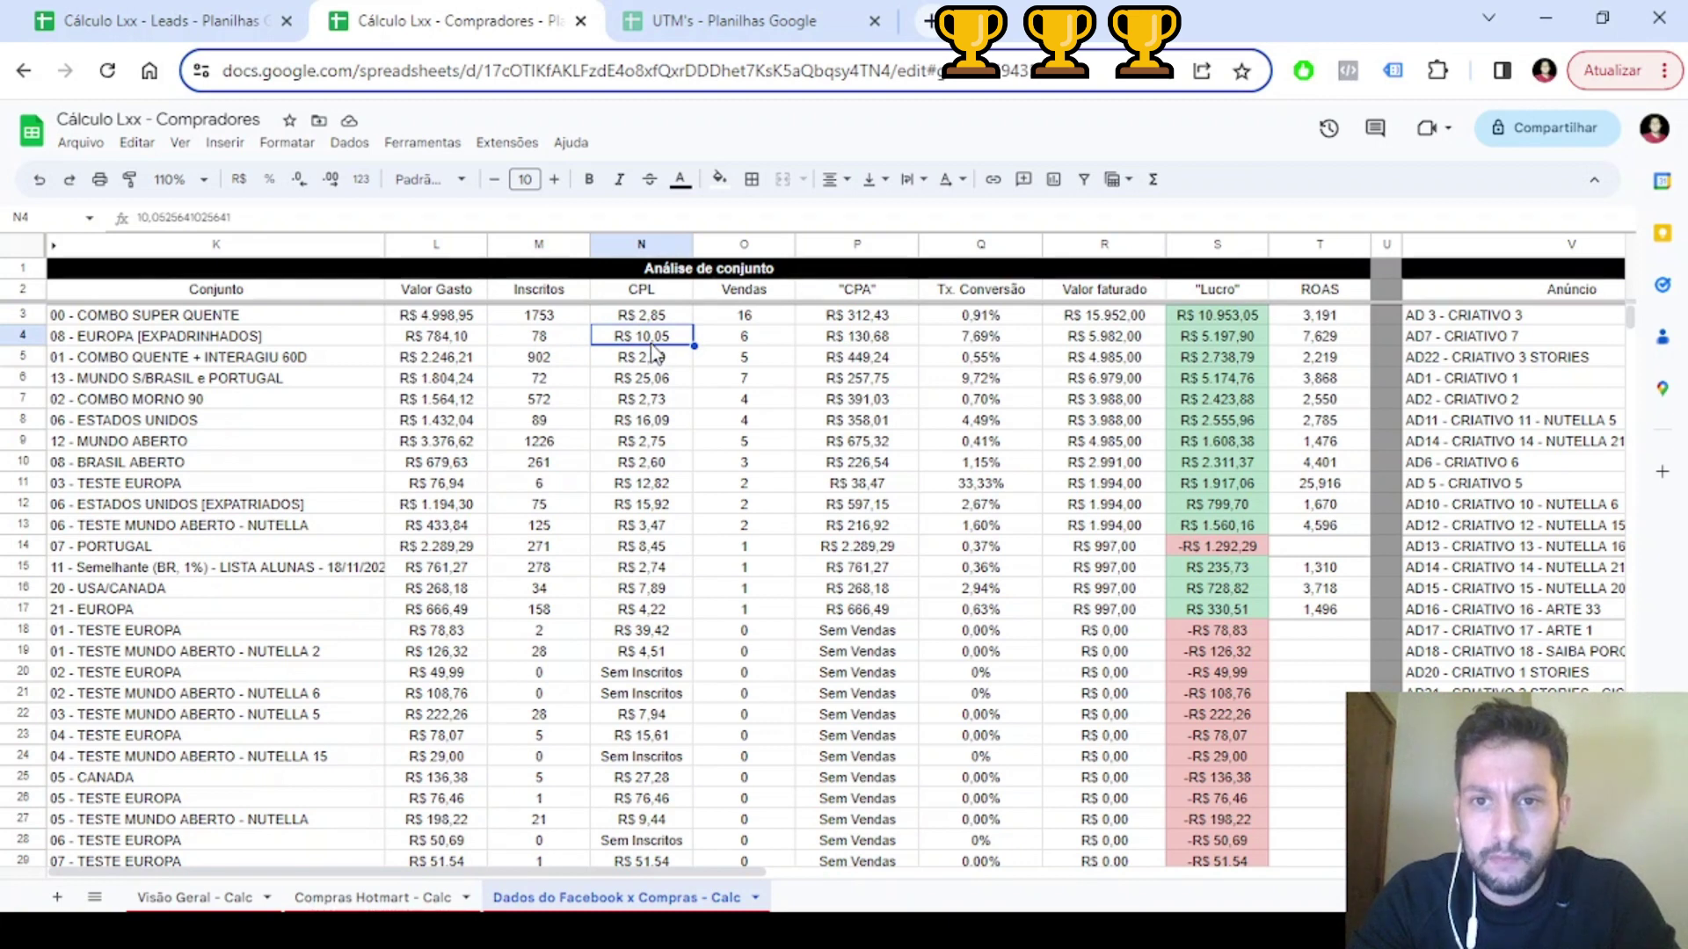
left_click(748, 341)
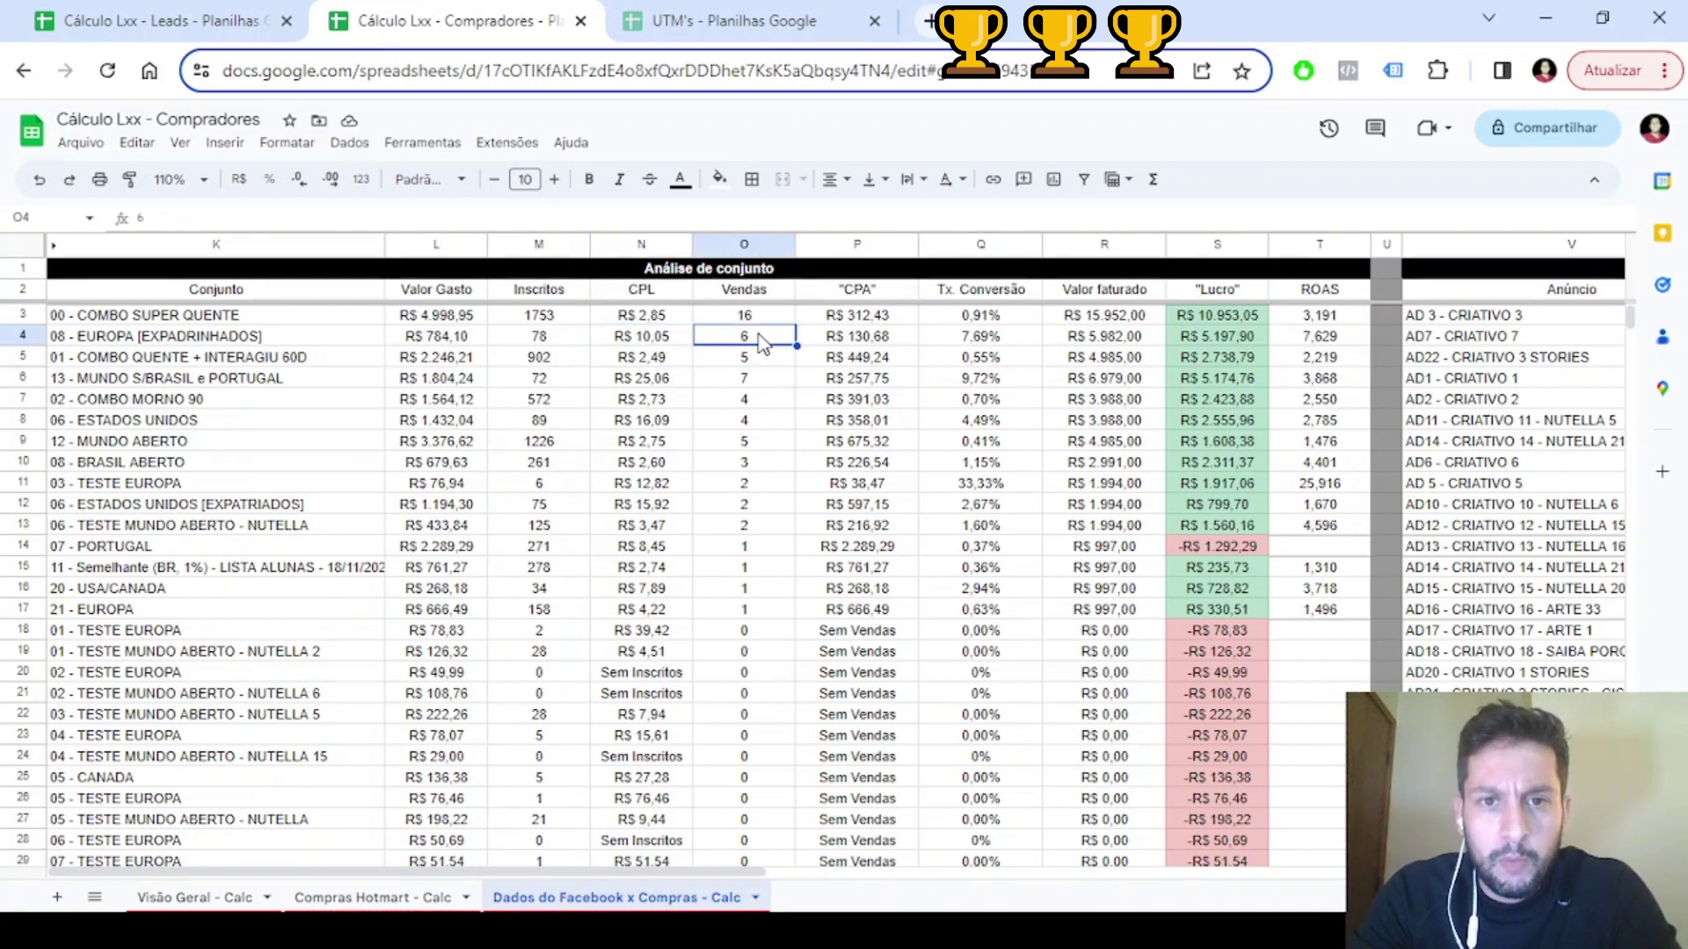
left_click(572, 339)
left_click(983, 343)
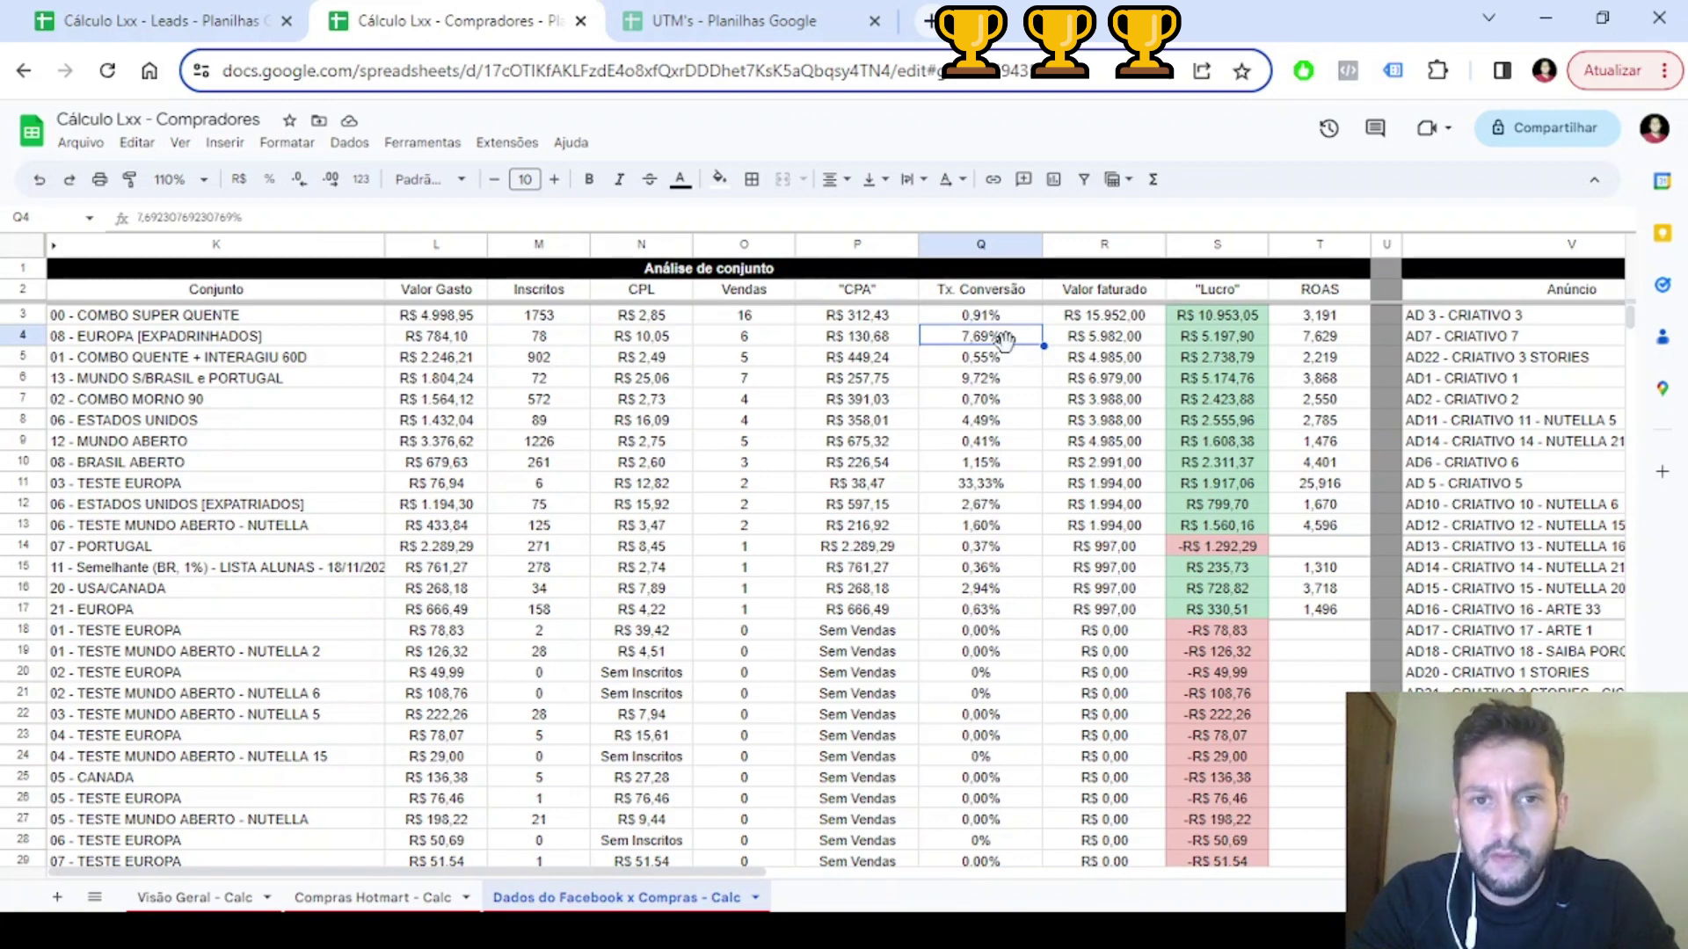
left_click(628, 342)
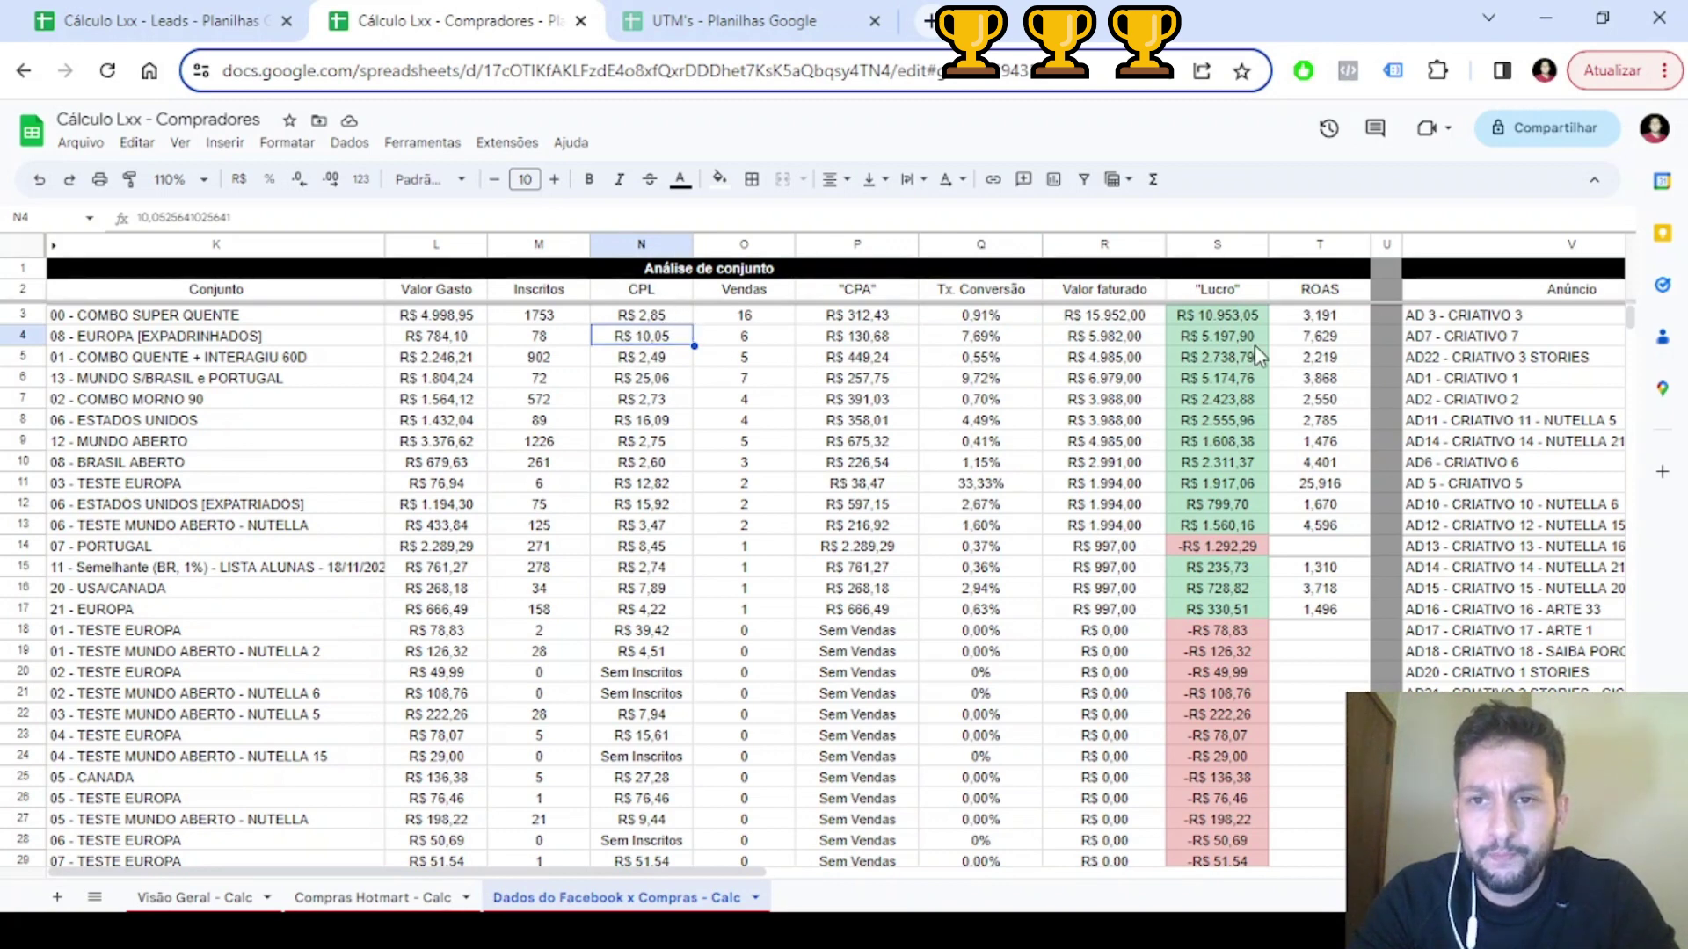
left_click(1319, 341)
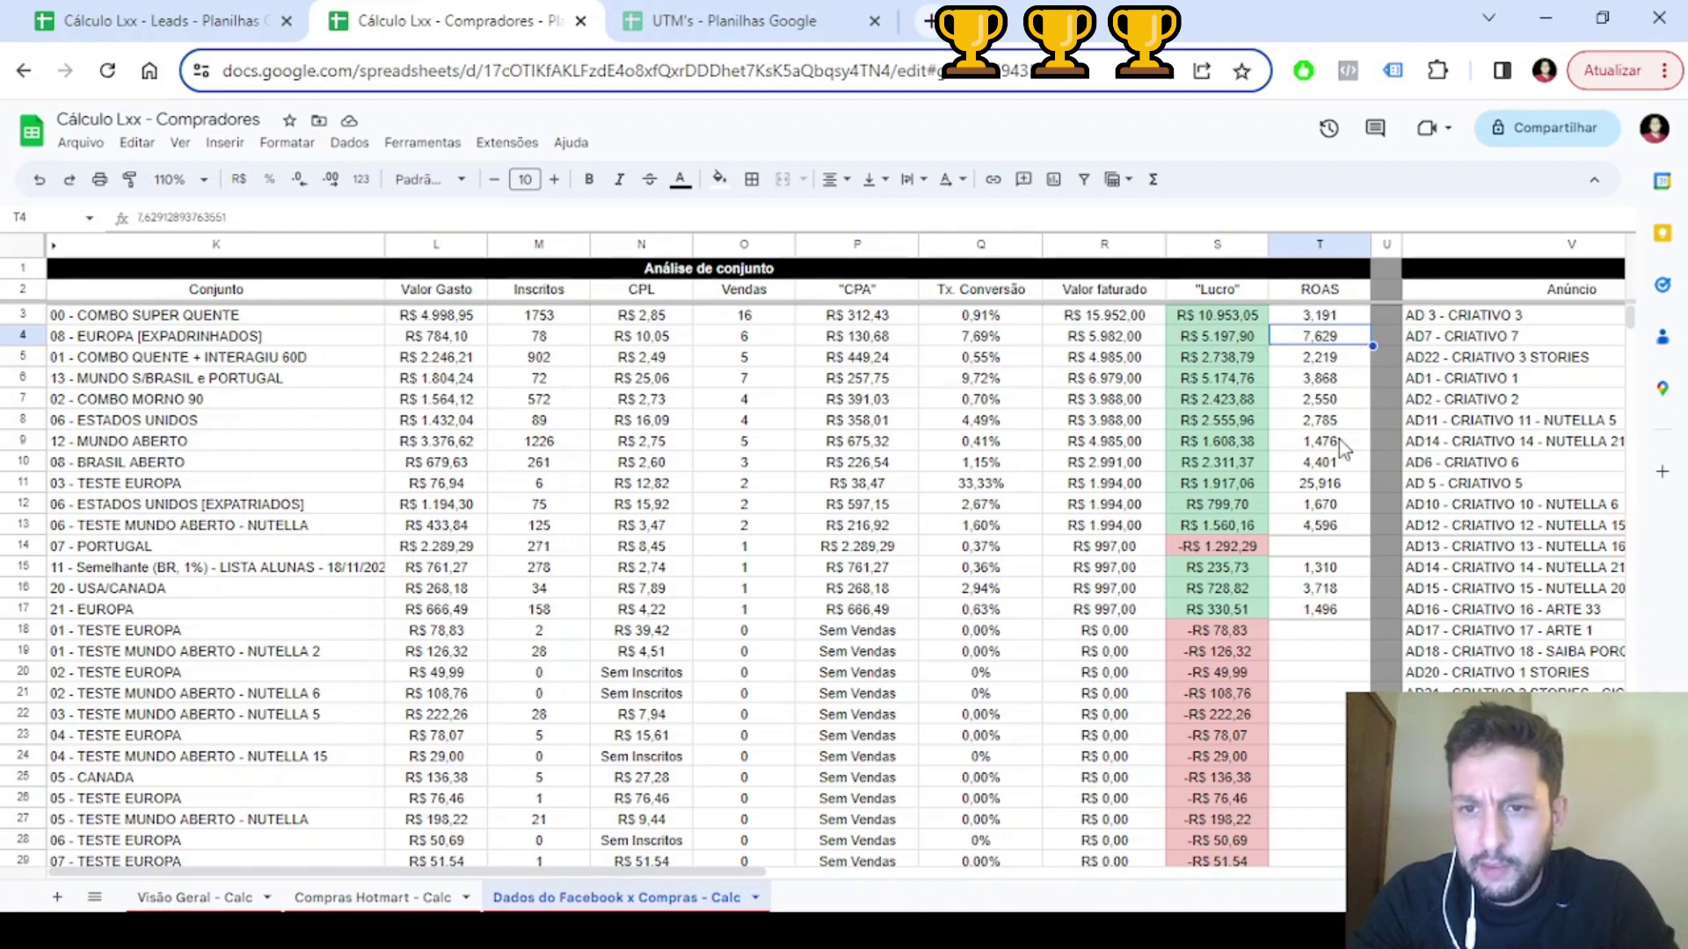
Examine the 07 - PORTUGAL ad set's Vendas, CPA, Valor faturado and Lucro
left_click(1210, 549)
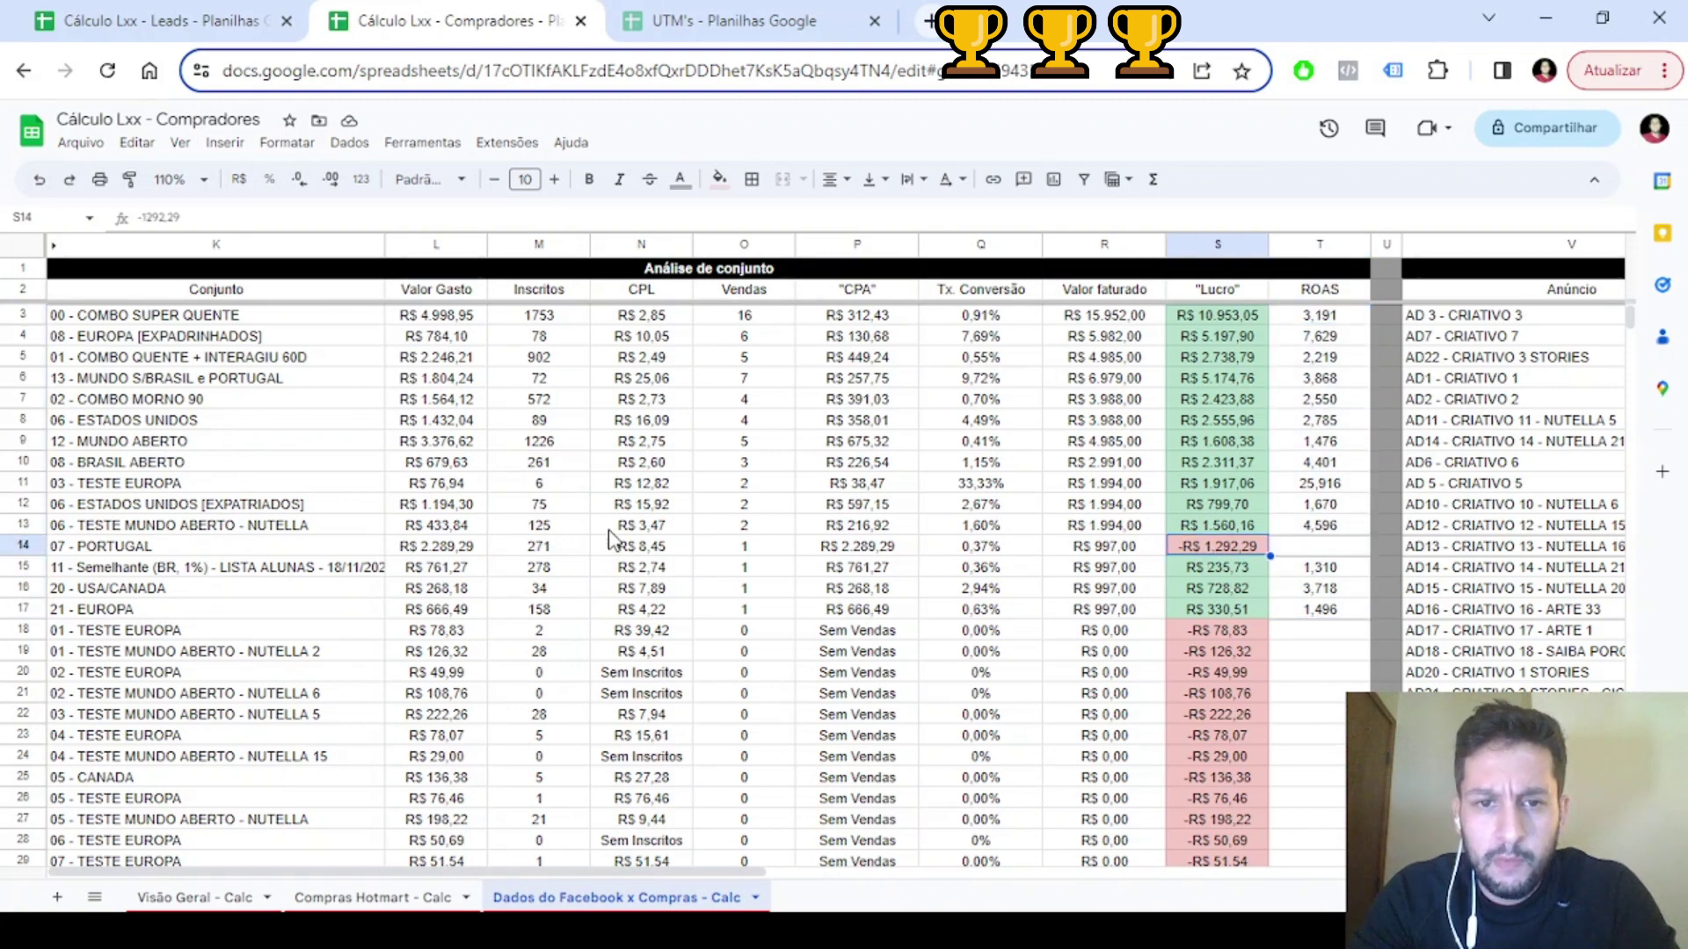
left_click(741, 550)
left_click(837, 550)
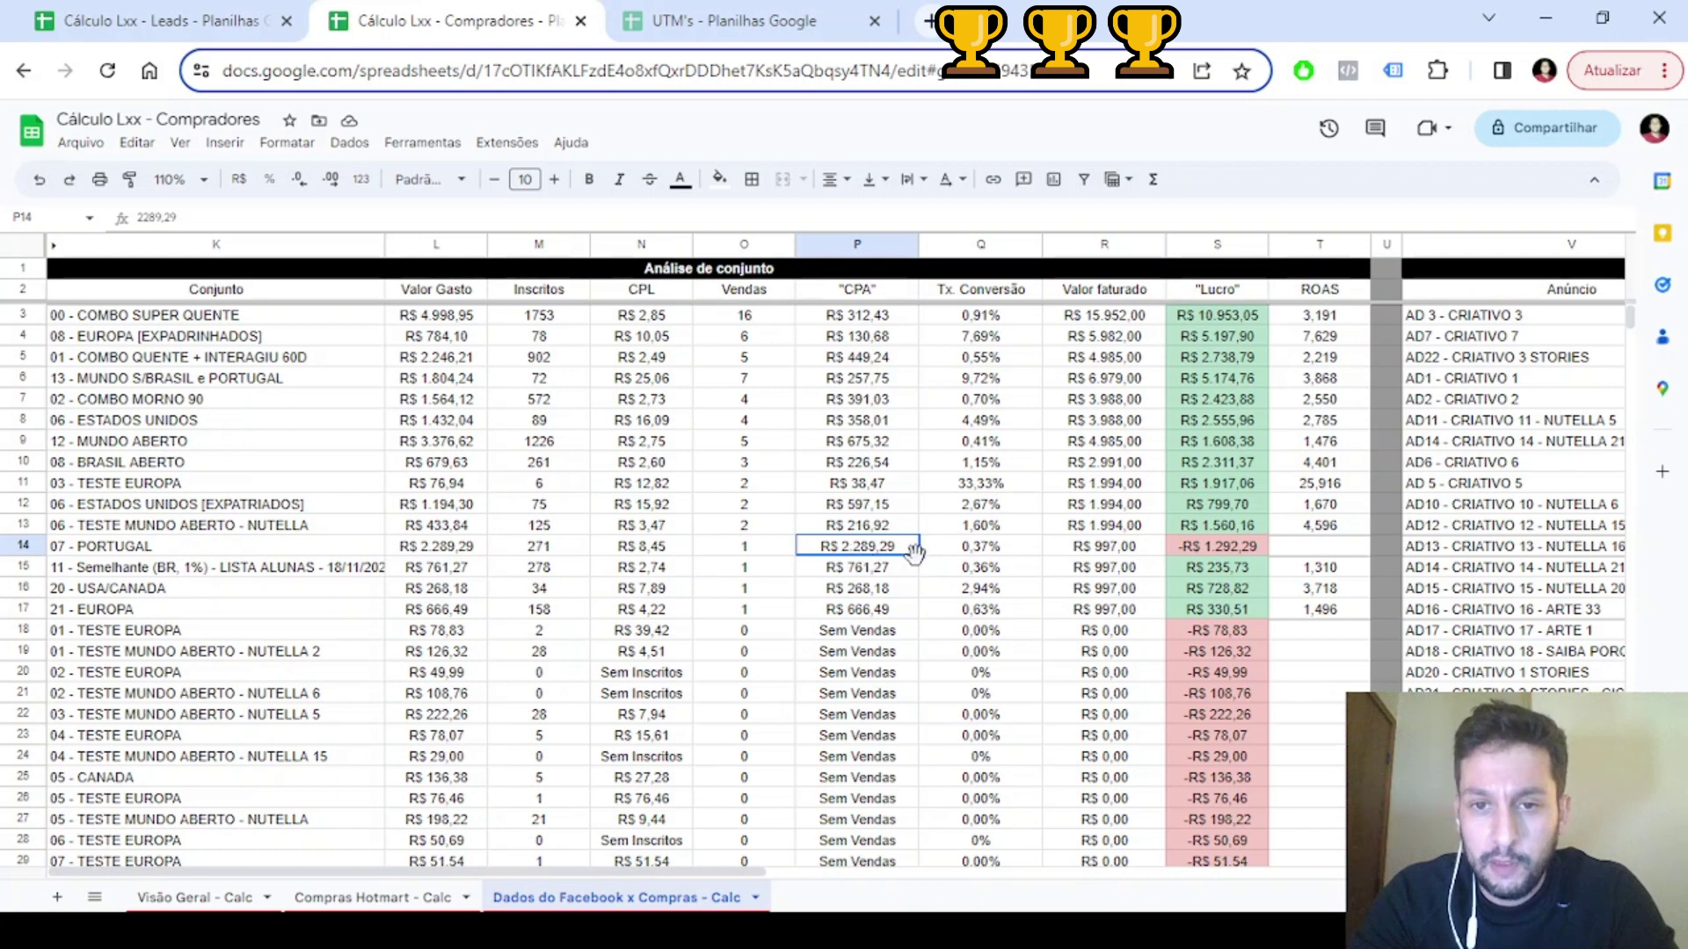
left_click(1141, 547)
left_click(1230, 555)
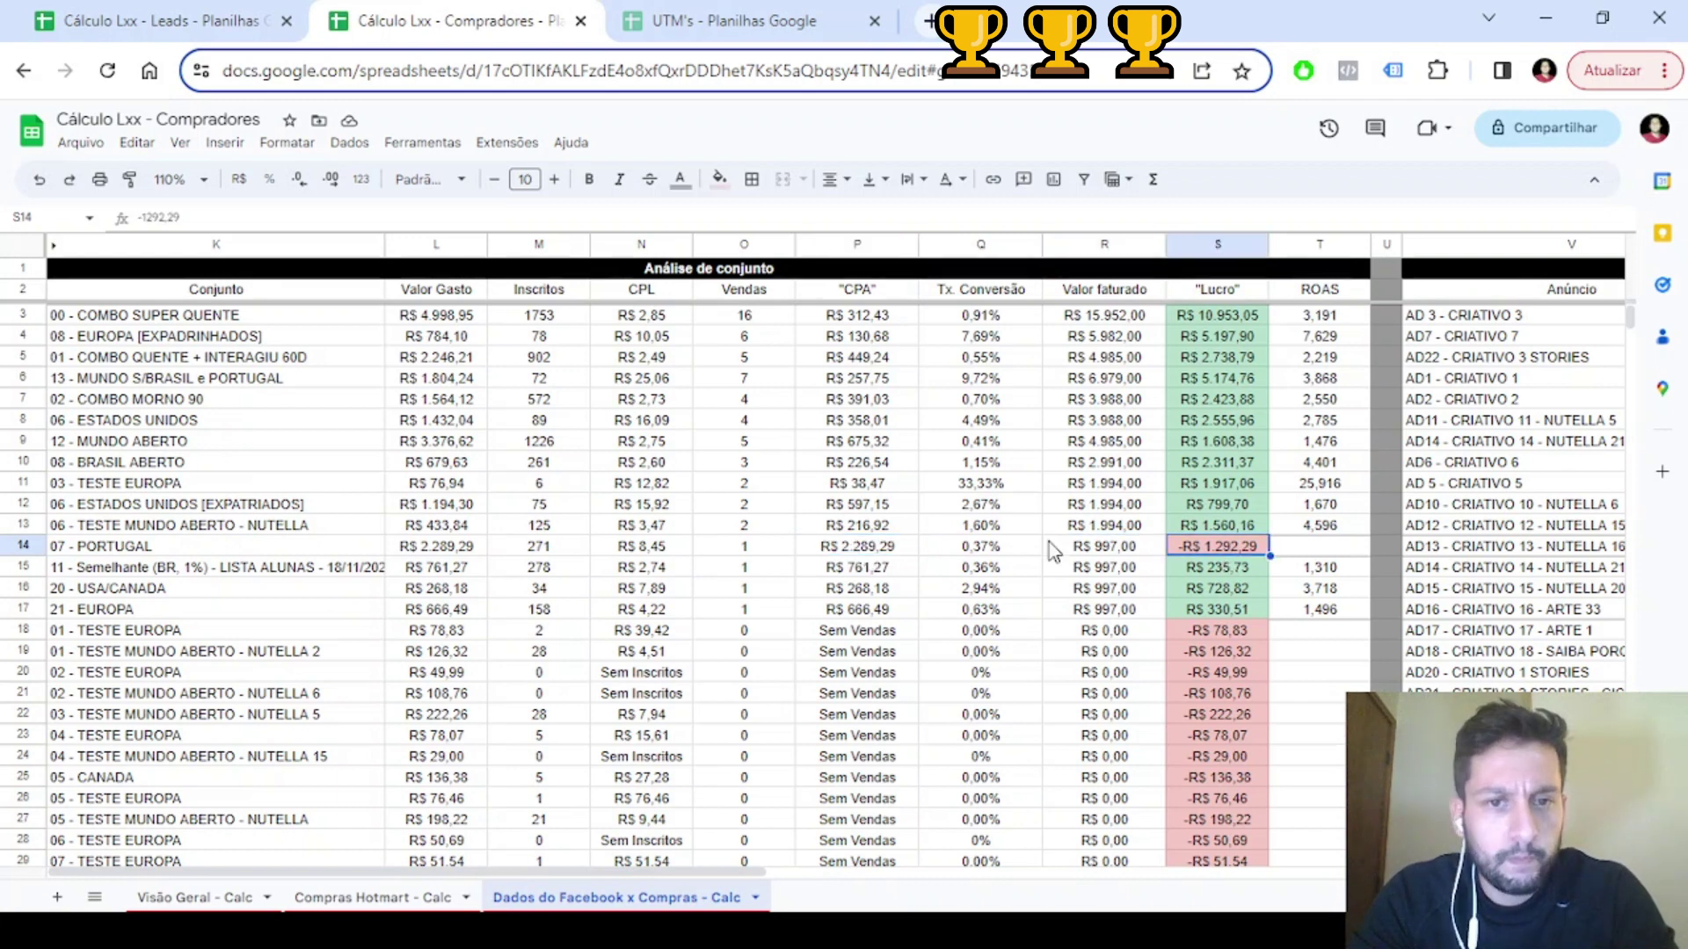
Examine the 13 - MUNDO S/BRASIL e PORTUGAL ad set's Valor Gasto, Lucro, Valor faturado and ROAS, highlighting its row
left_click(654, 384)
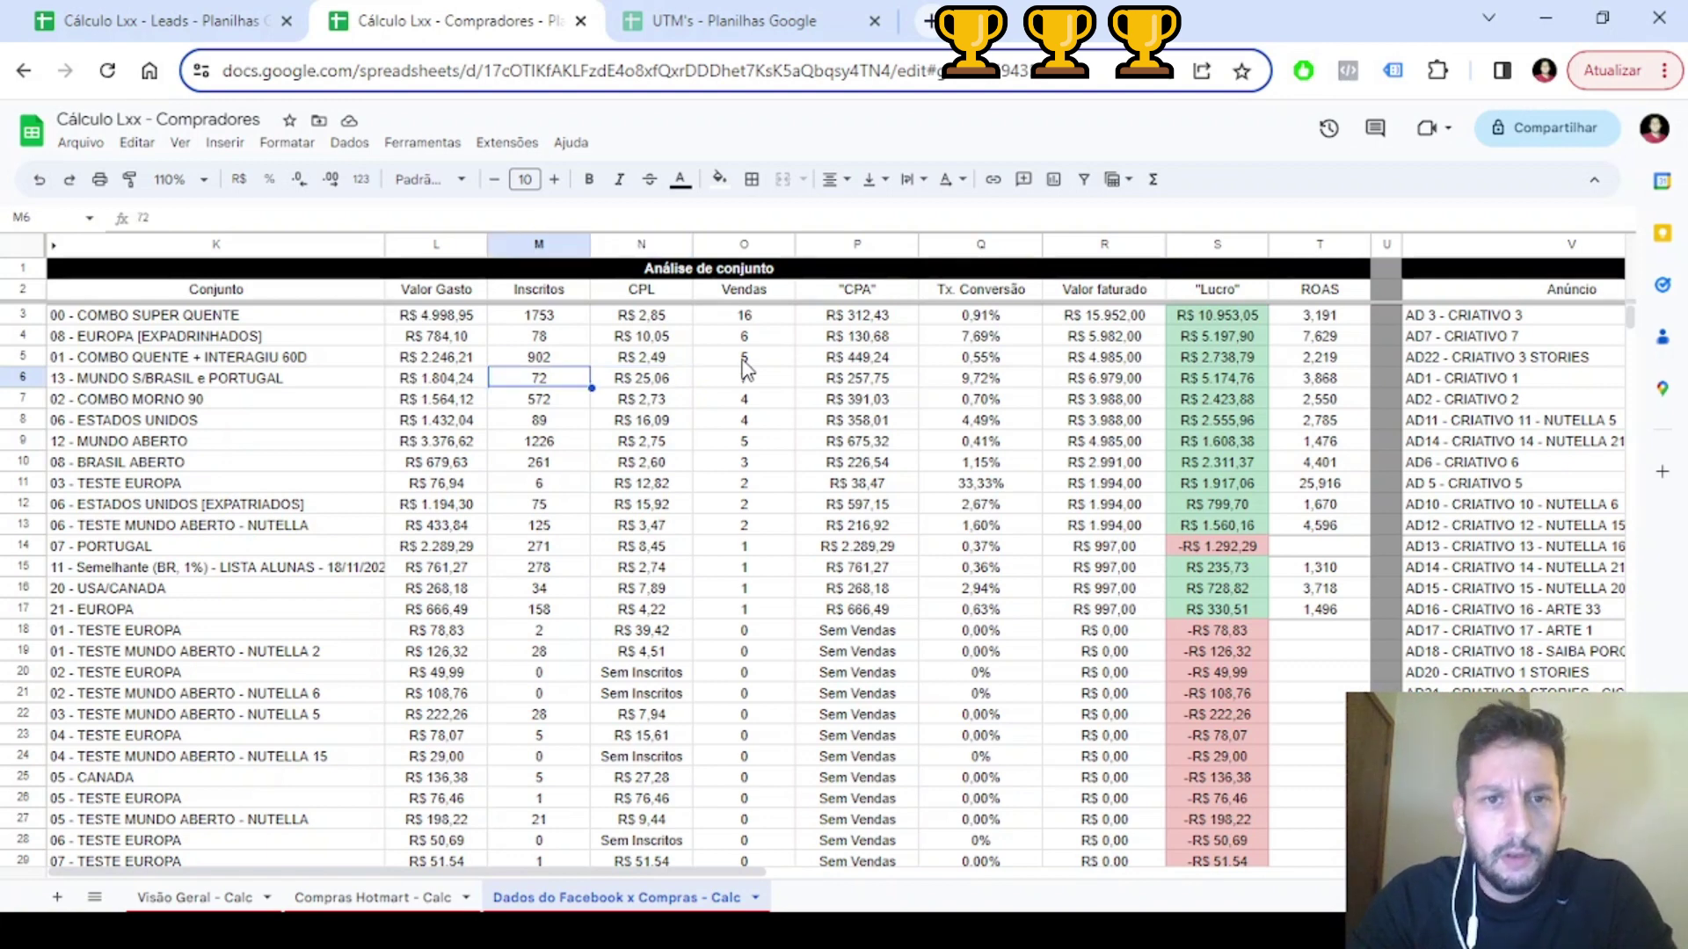
left_click(431, 380)
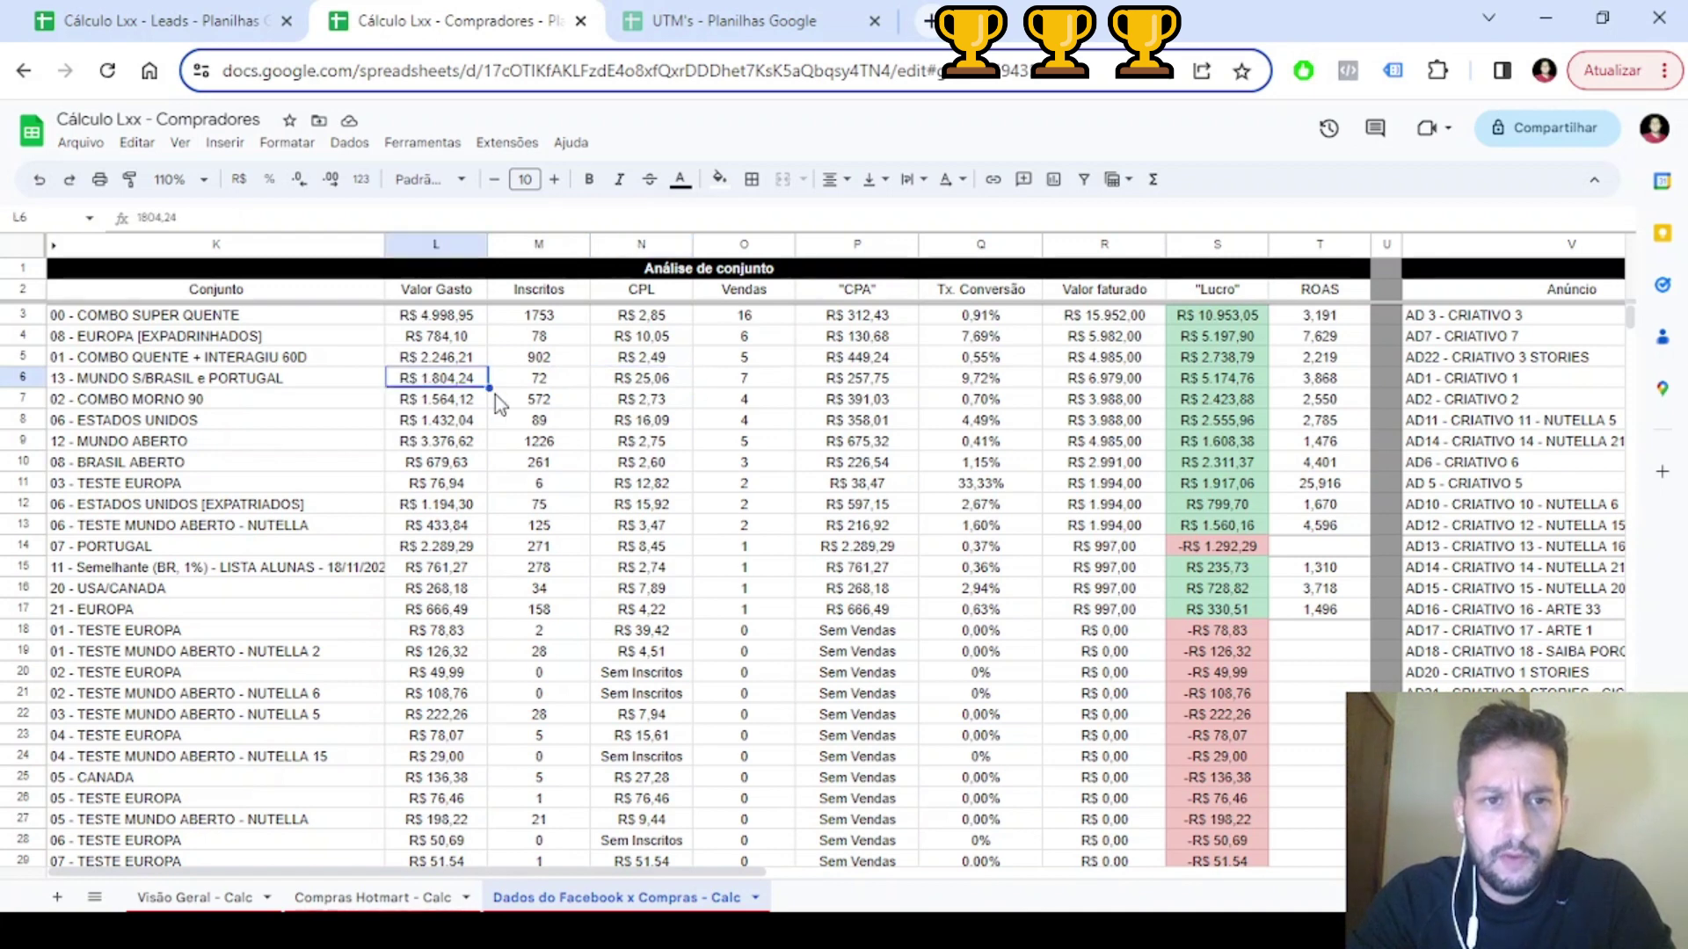
left_click(1213, 380)
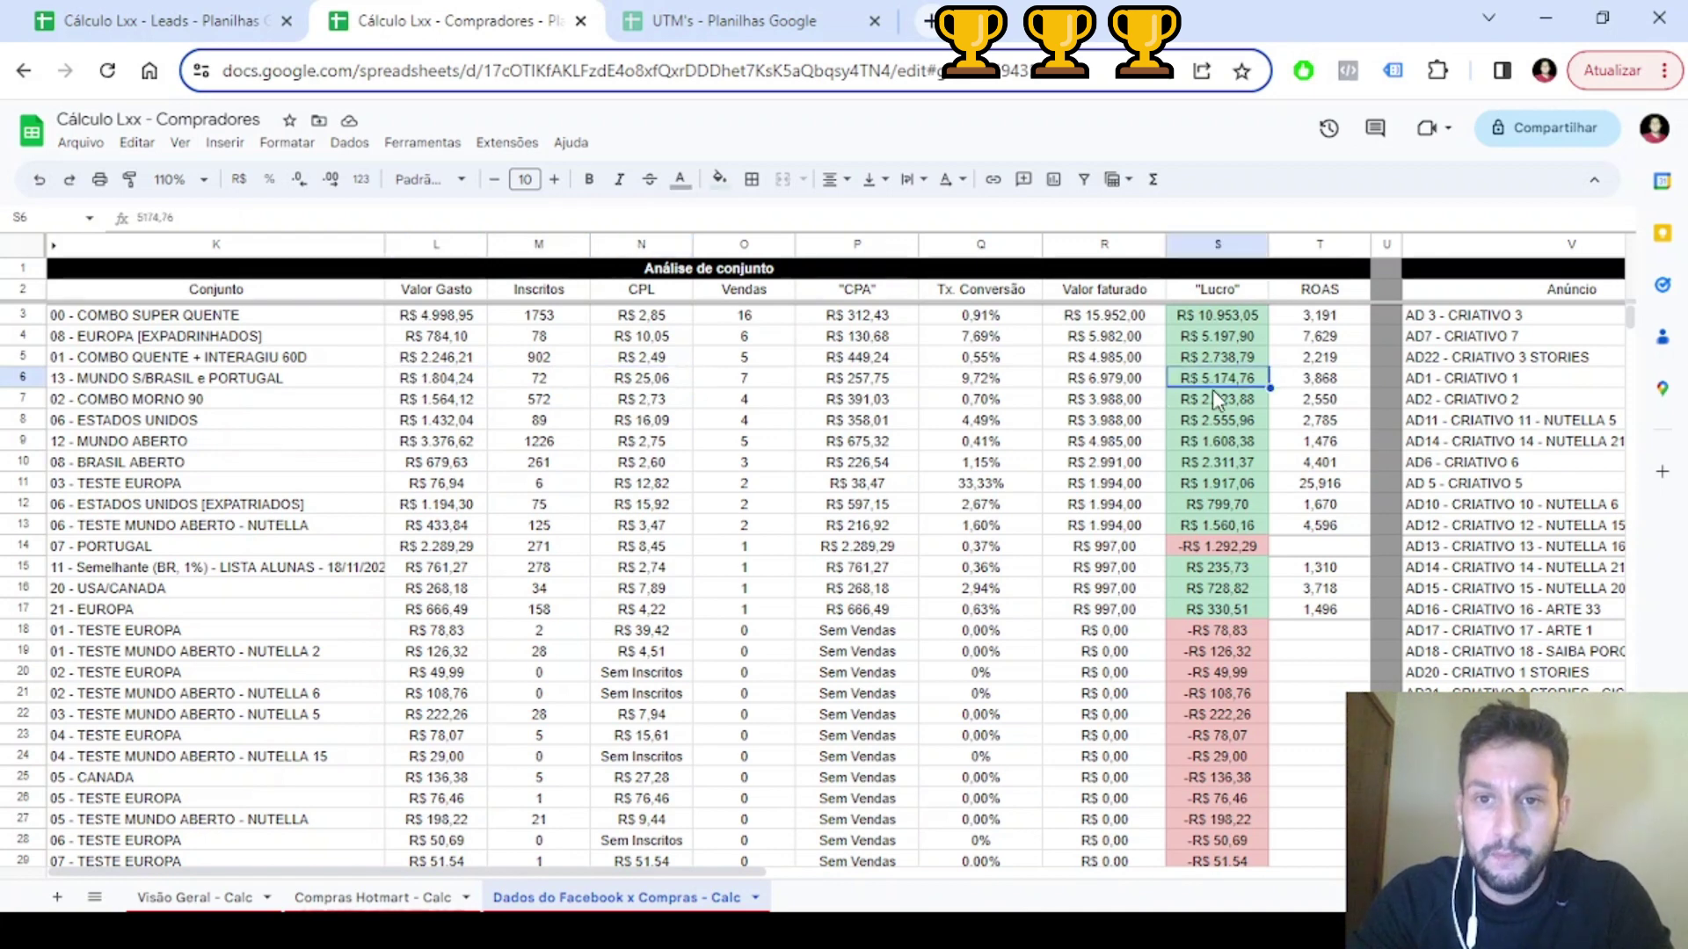
left_click(1145, 385)
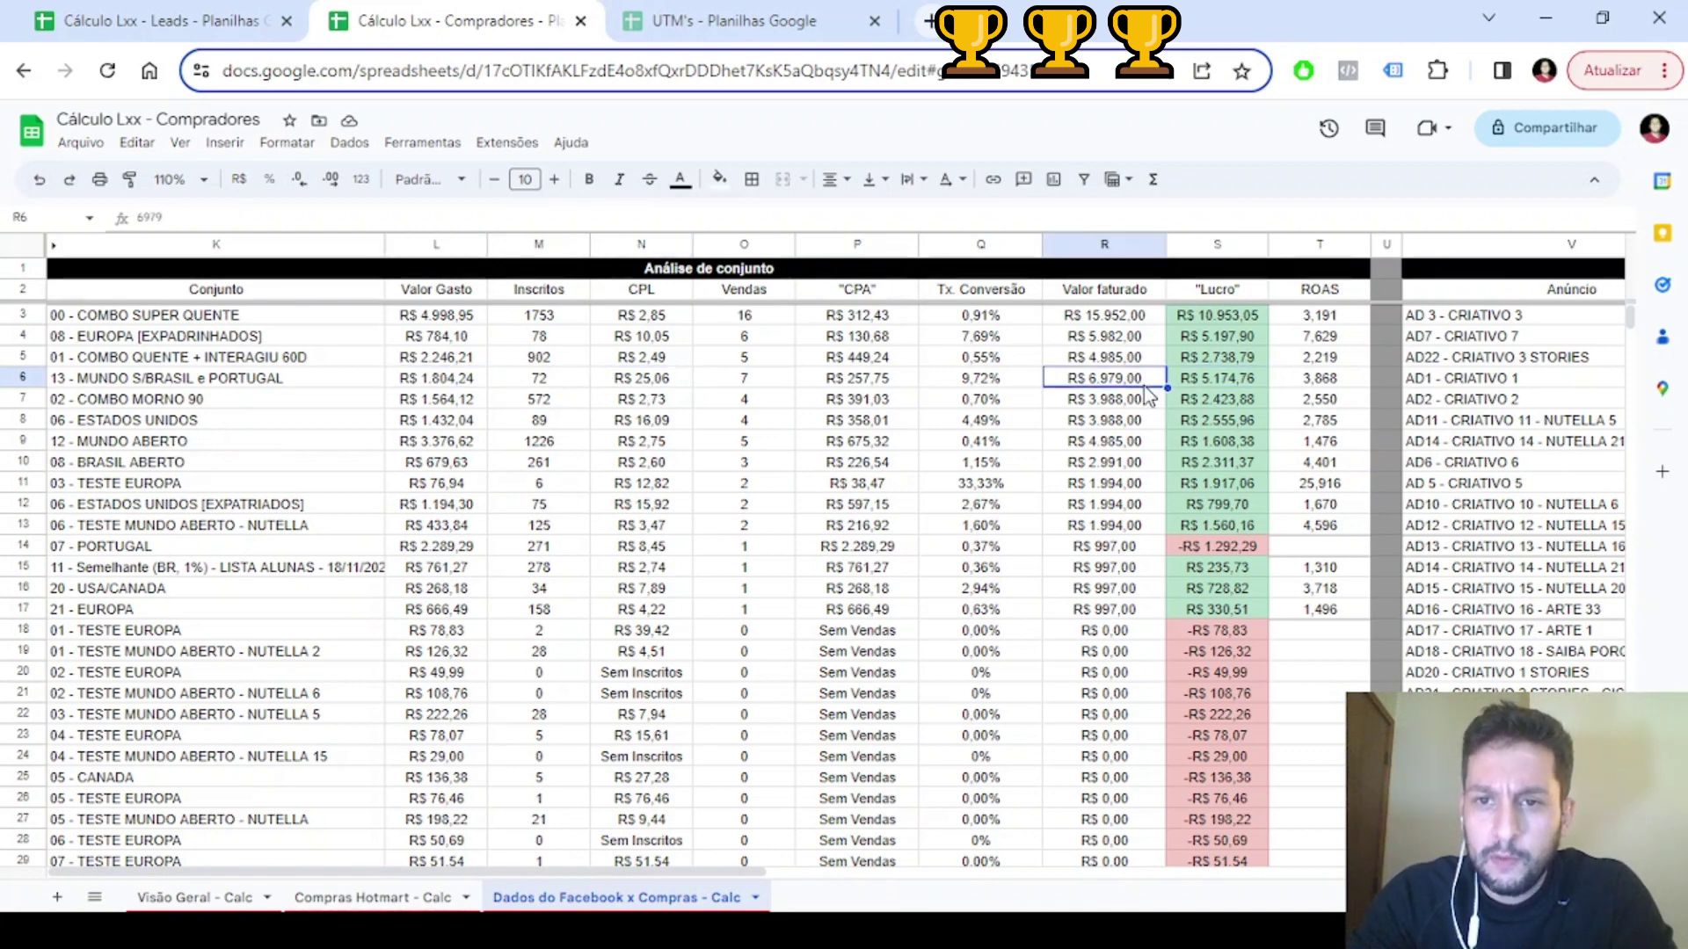
left_click(1318, 385)
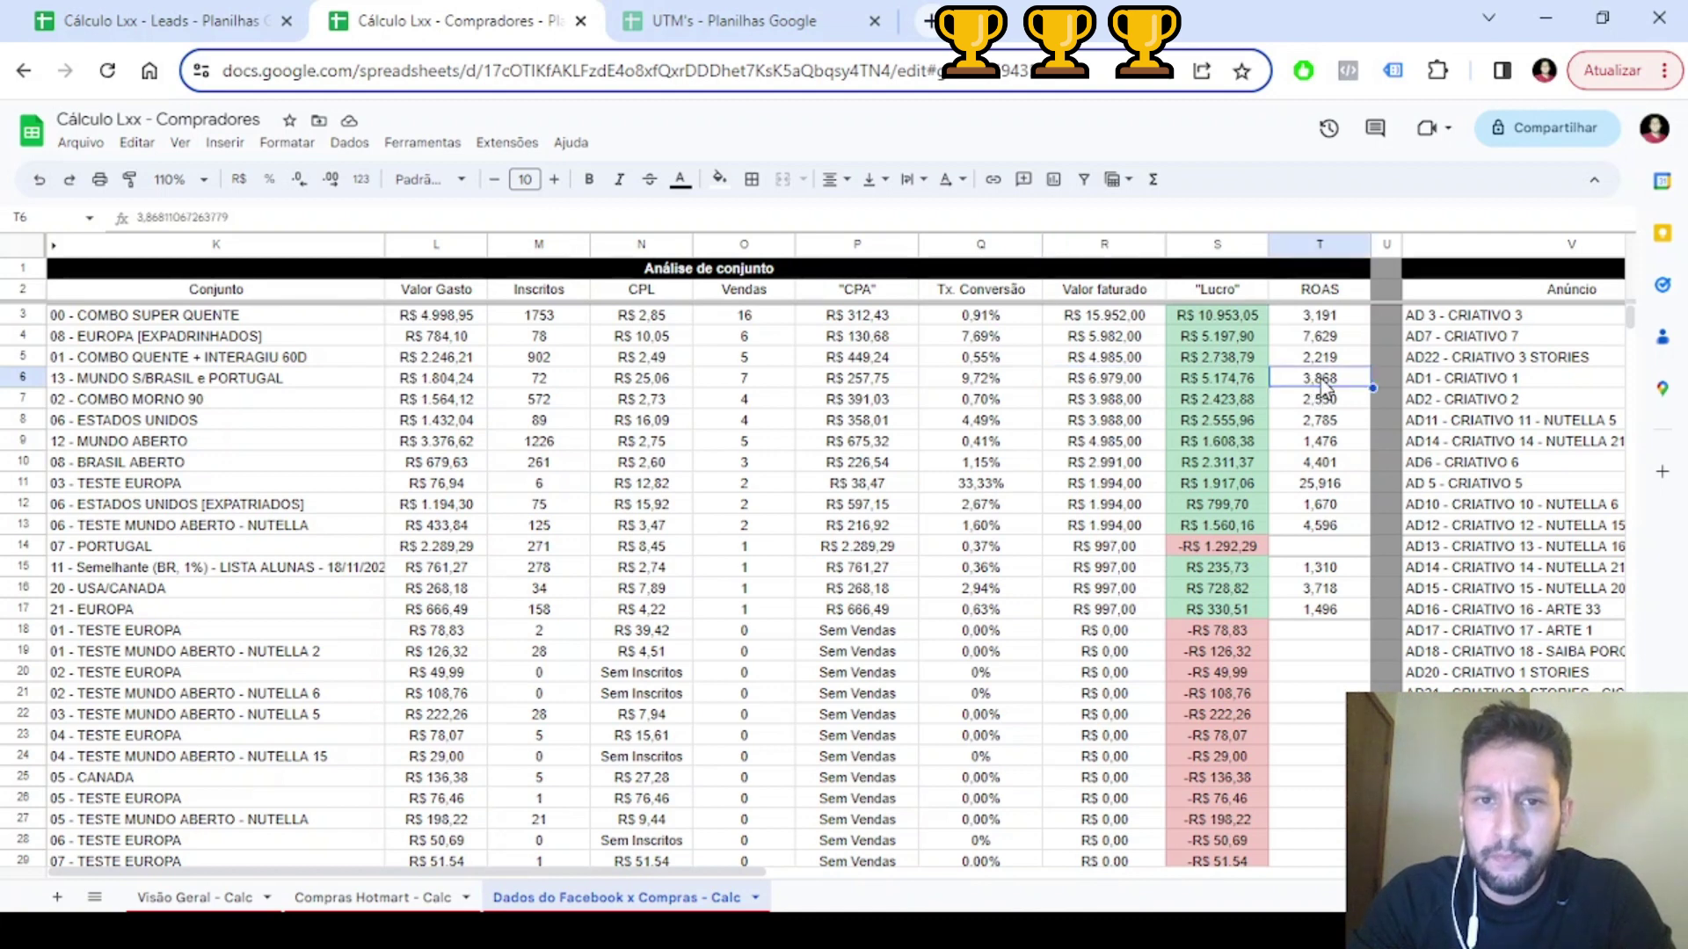
left_click_drag(1326, 387, 261, 391)
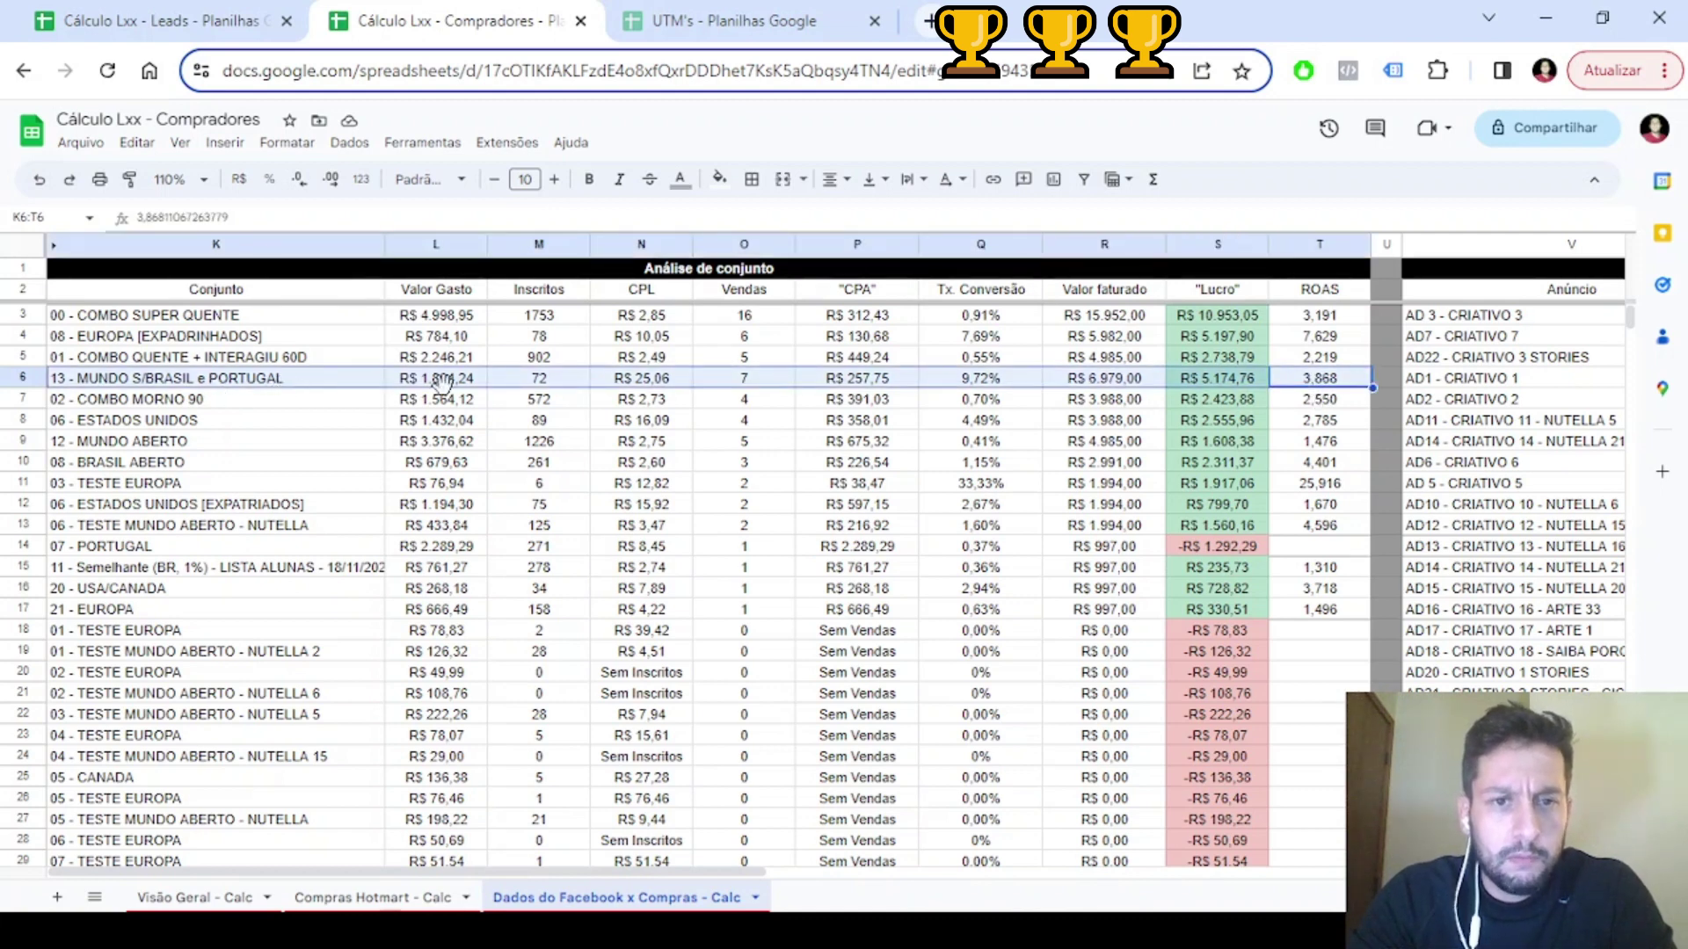
left_click(176, 385)
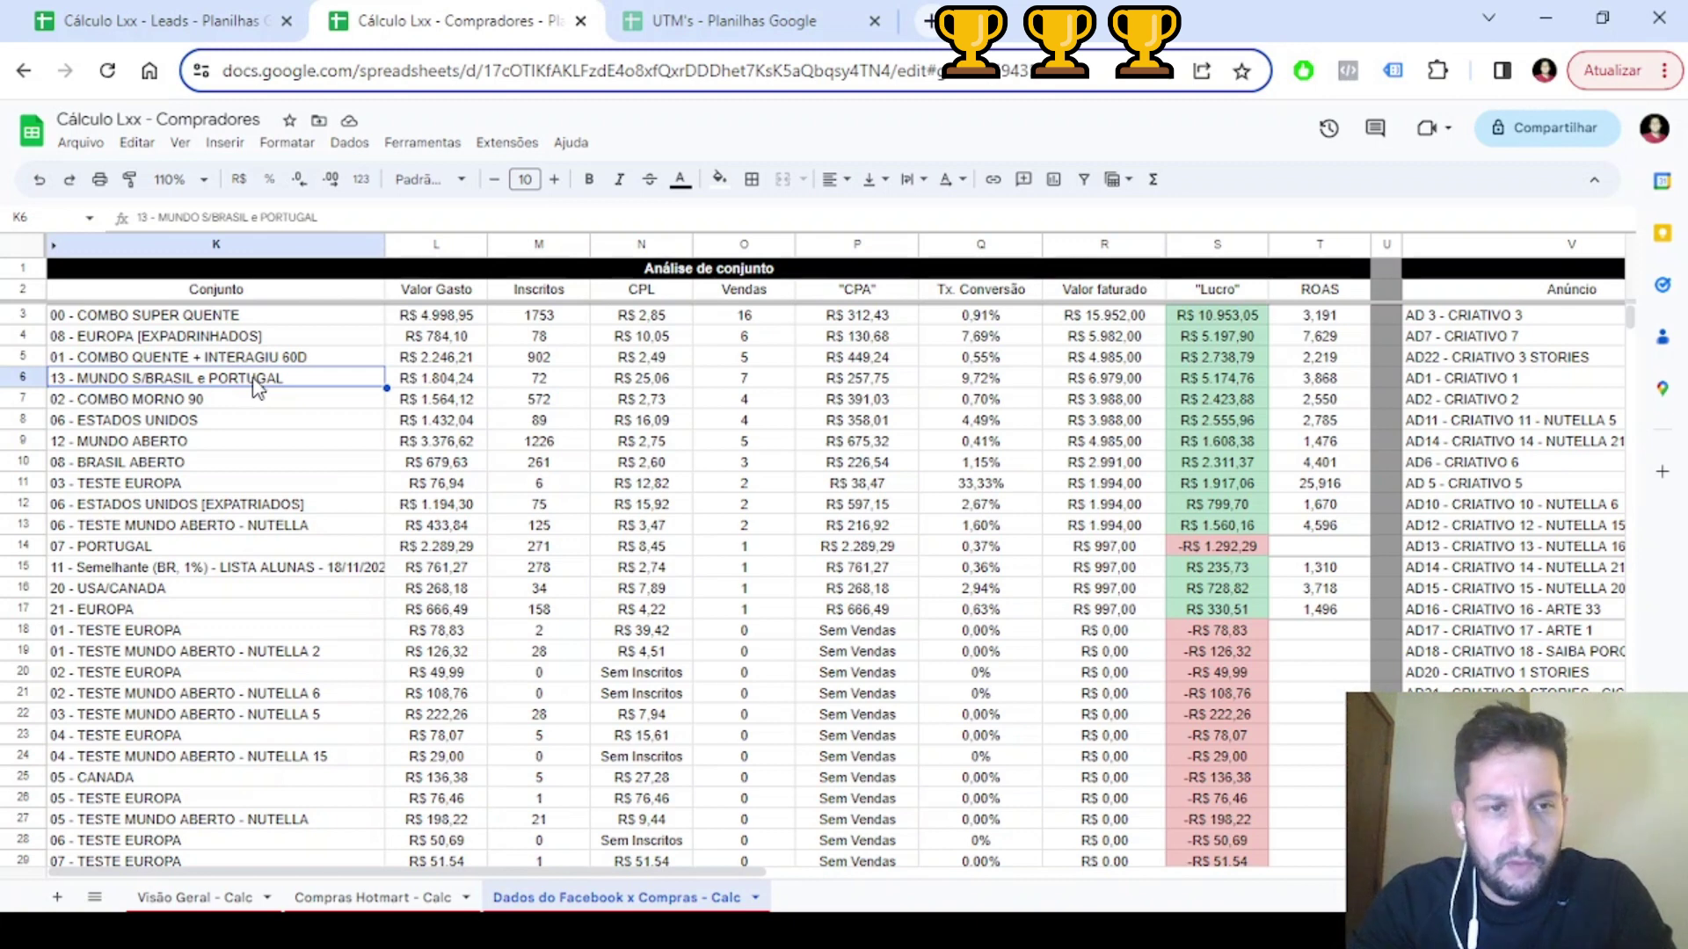
Examine the 06 - ESTADOS UNIDOS ad set's CPL against the 00 - COMBO SUPER QUENTE ad set
left_click(218, 429)
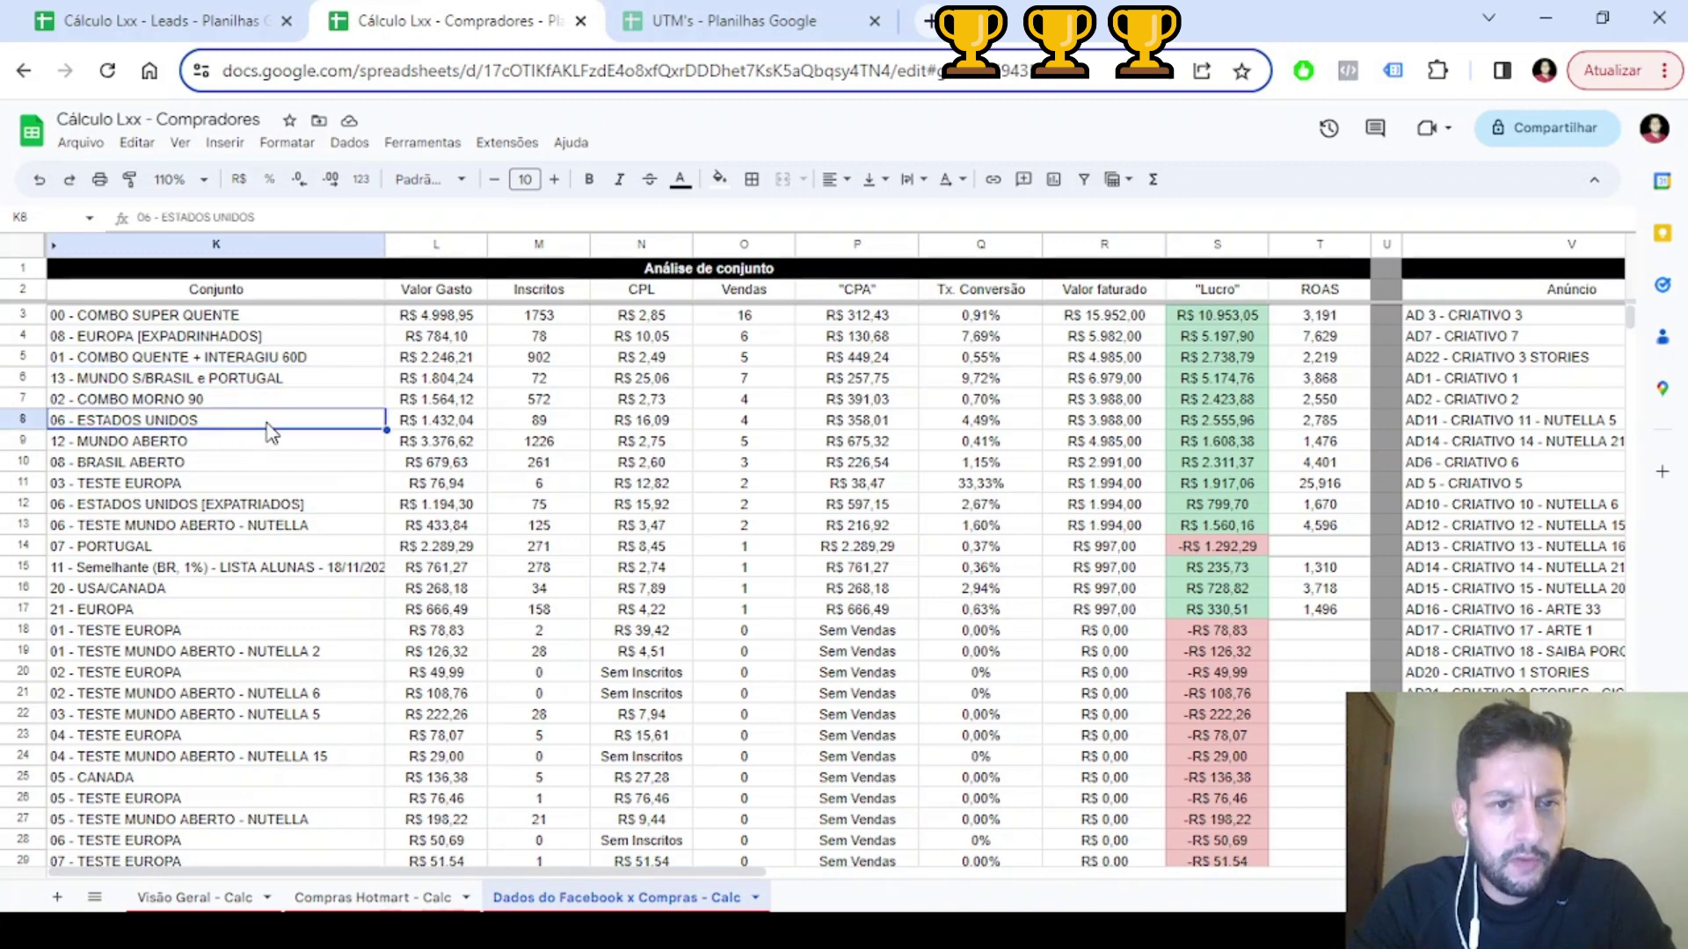
key("Right")
key("Right")
key("Right")
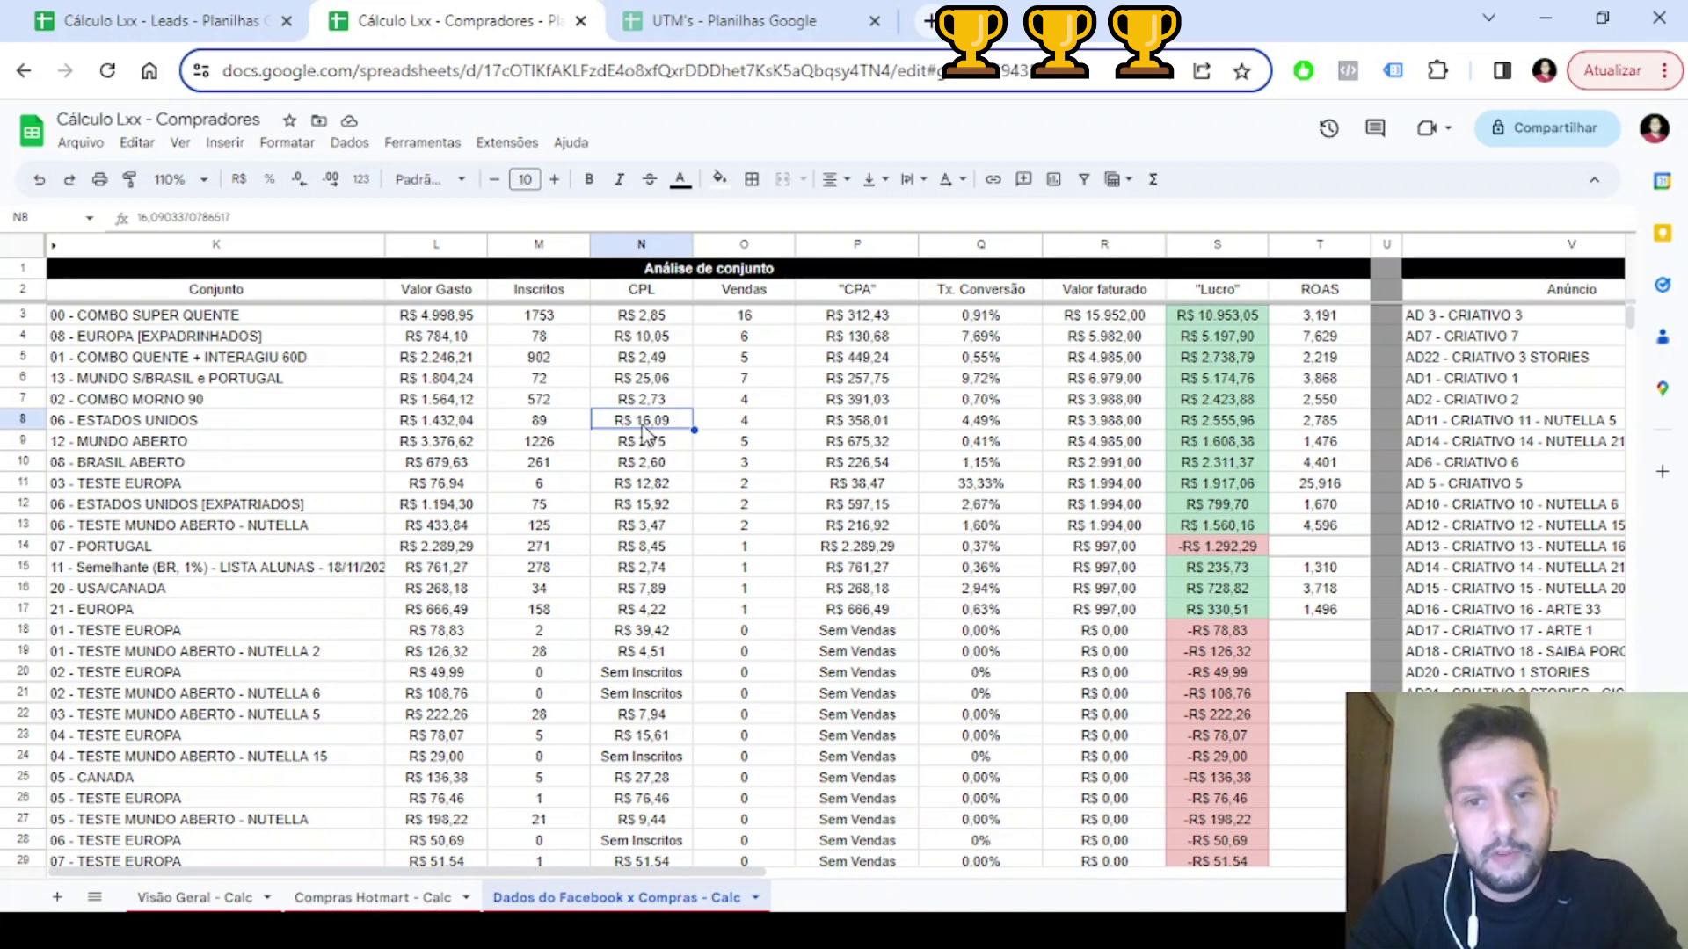
left_click(212, 317)
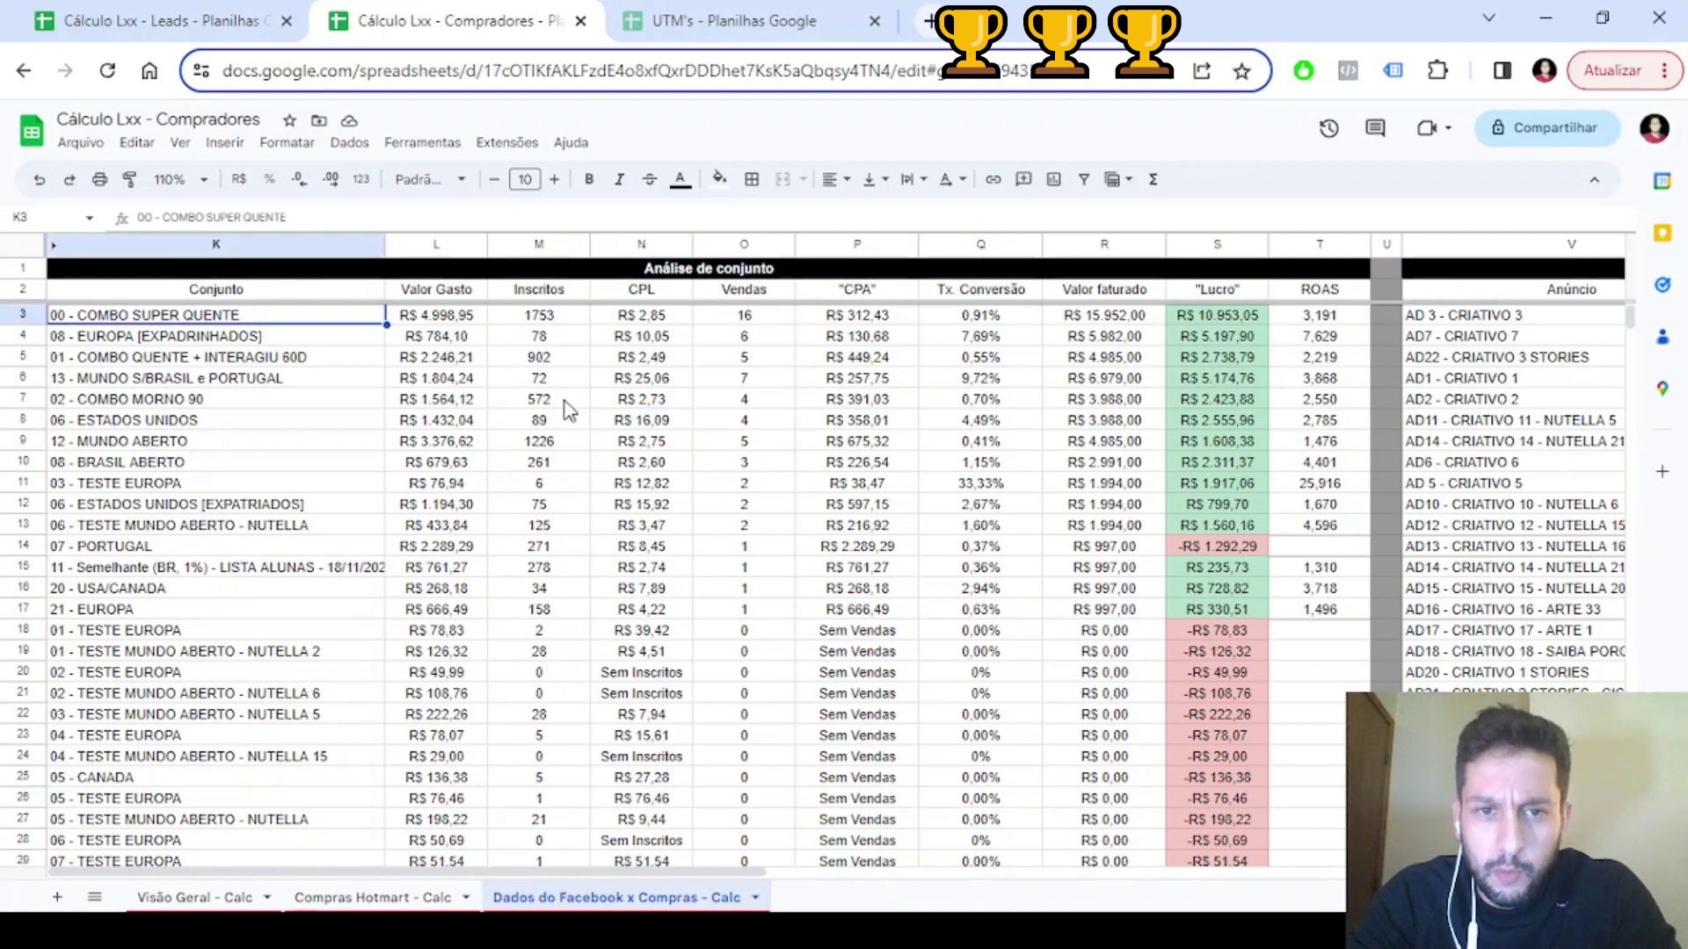
left_click(638, 426)
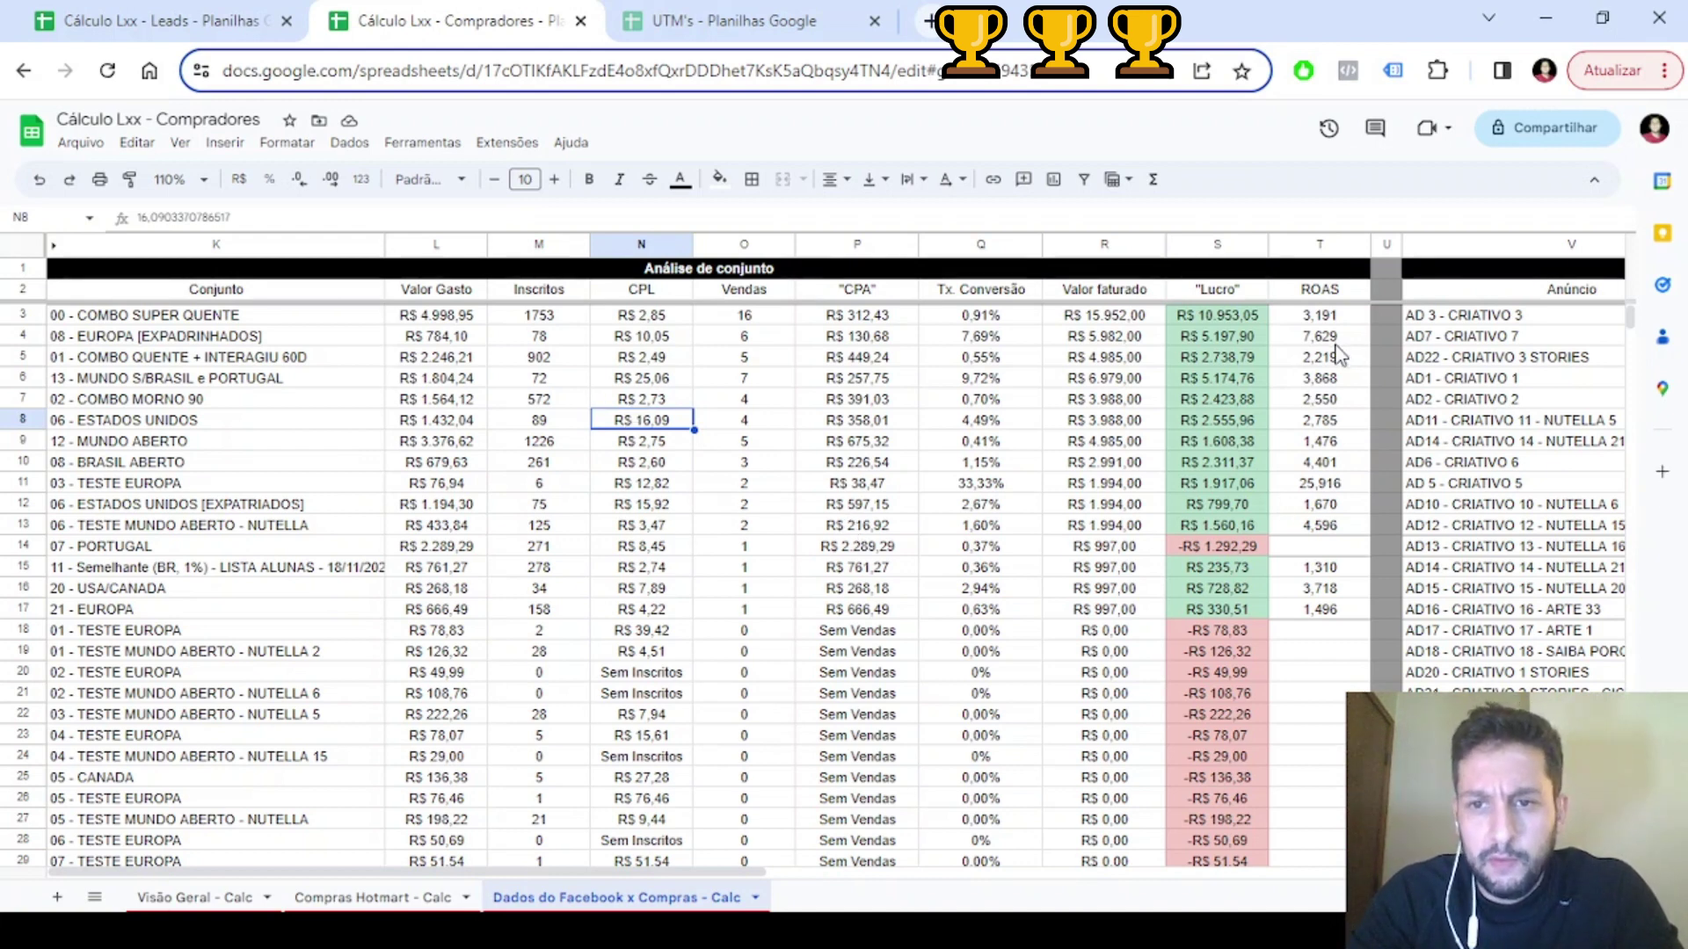
Compare ROAS from 00 - COMBO SUPER QUENTE to 21 - EUROPA, and check 03 - TESTE EUROPA's CPL, Inscritos and Valor Gasto
left_click_drag(1330, 316, 1341, 615)
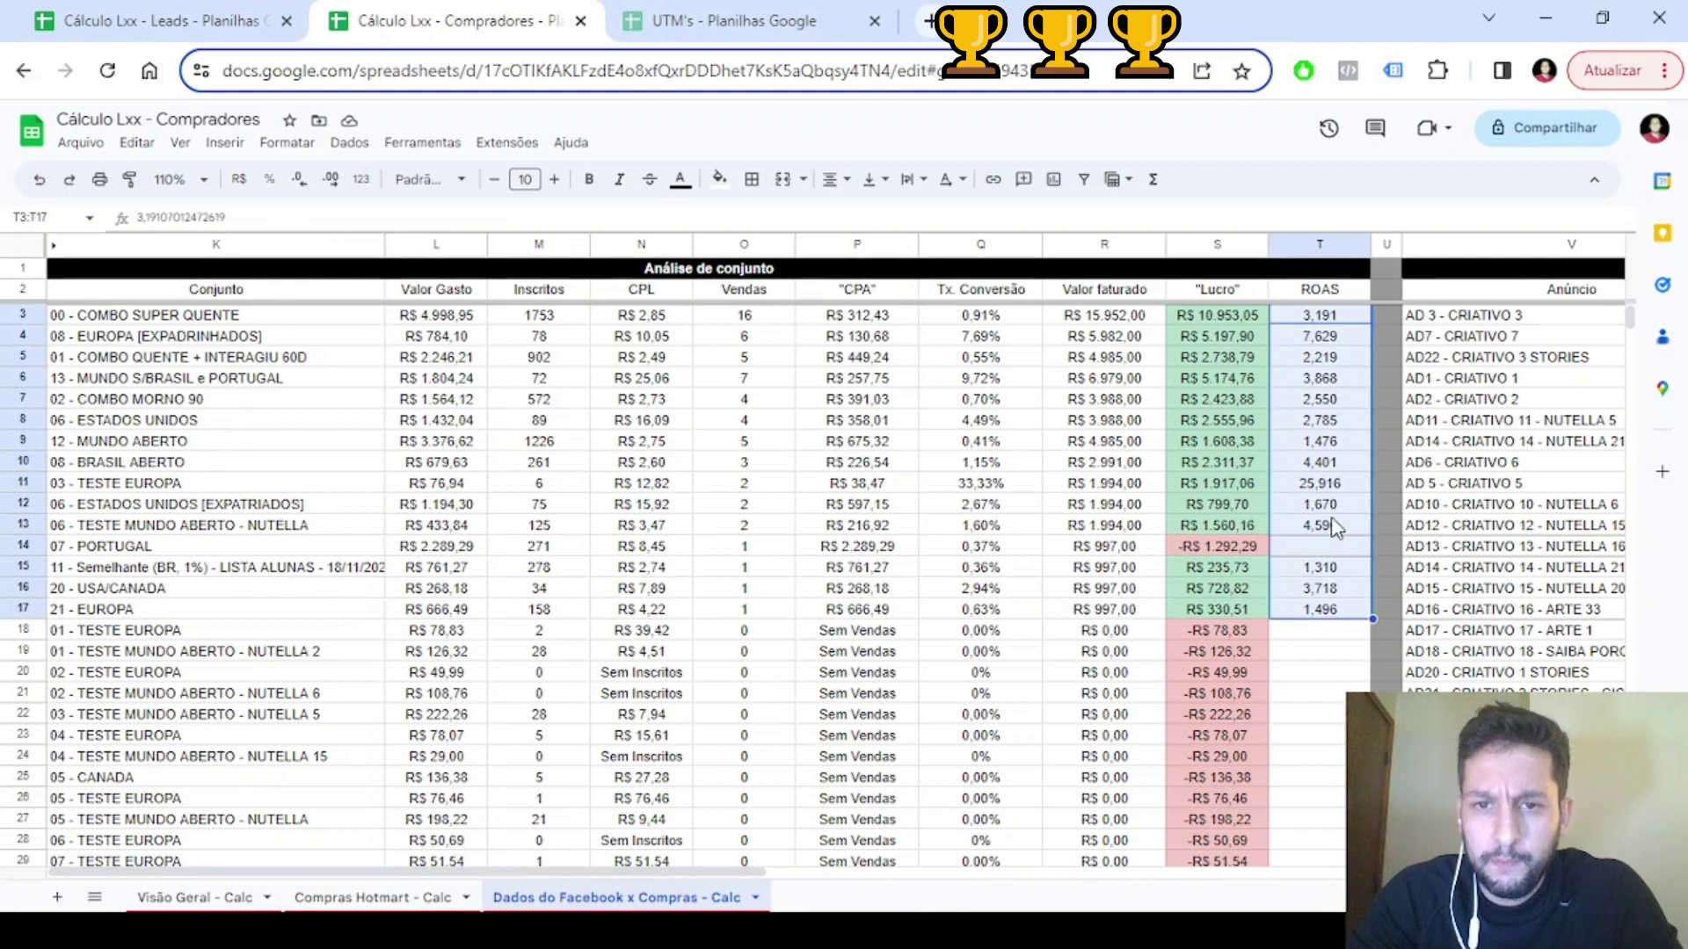
left_click(1309, 485)
left_click(658, 496)
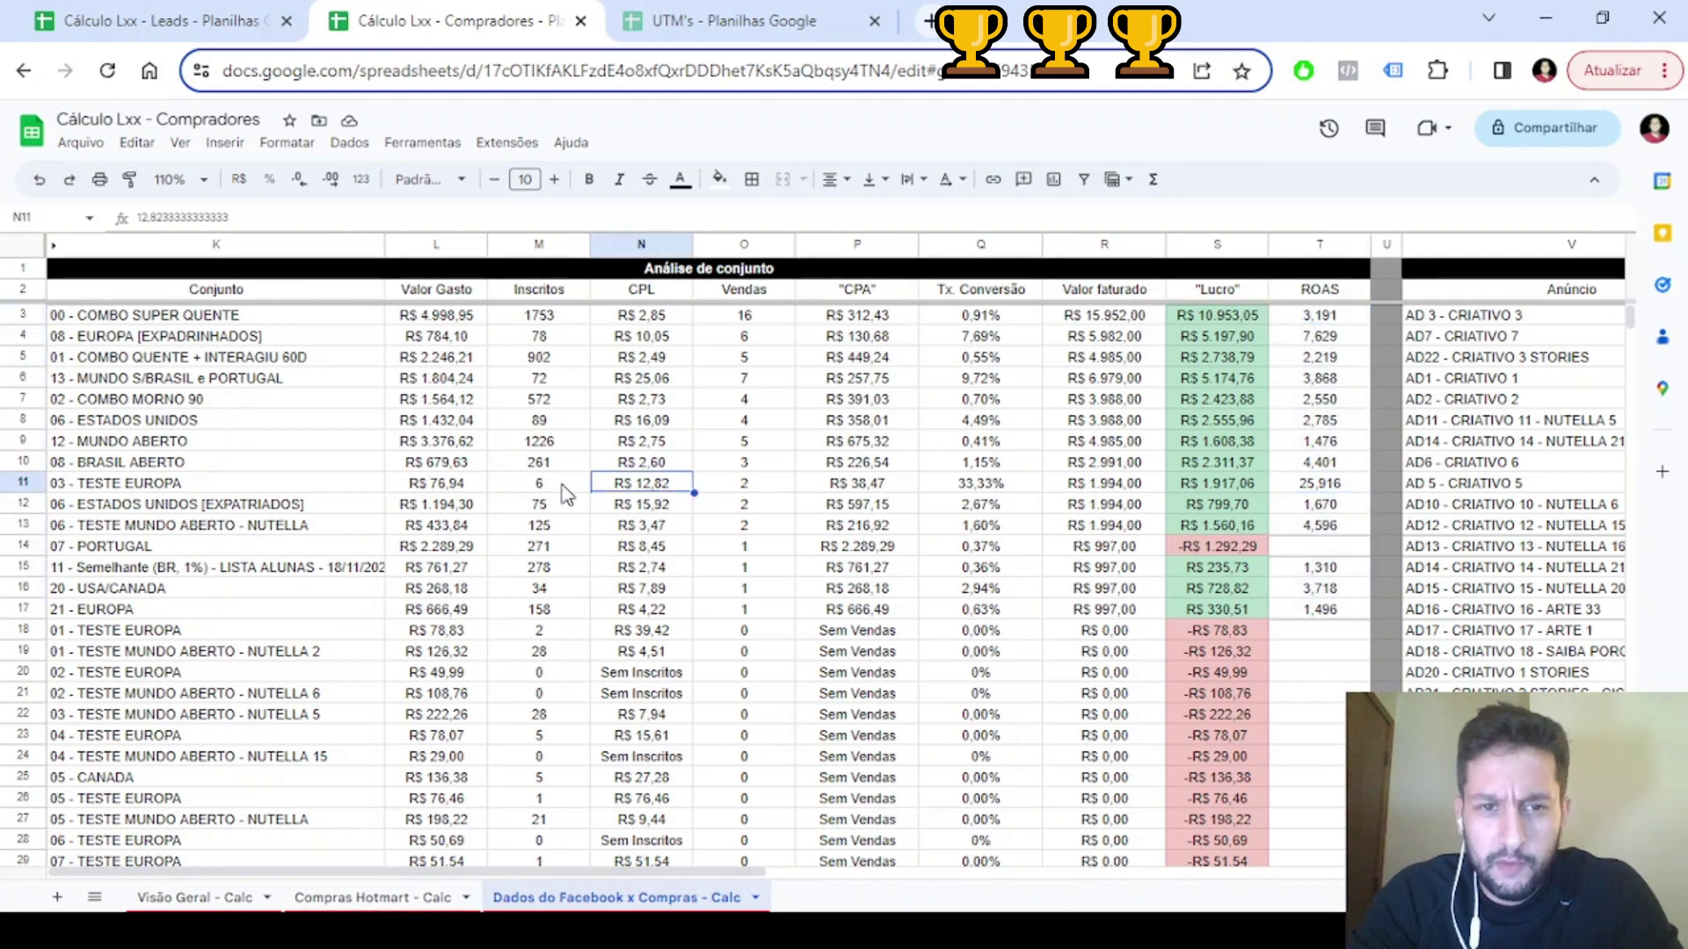
left_click(563, 489)
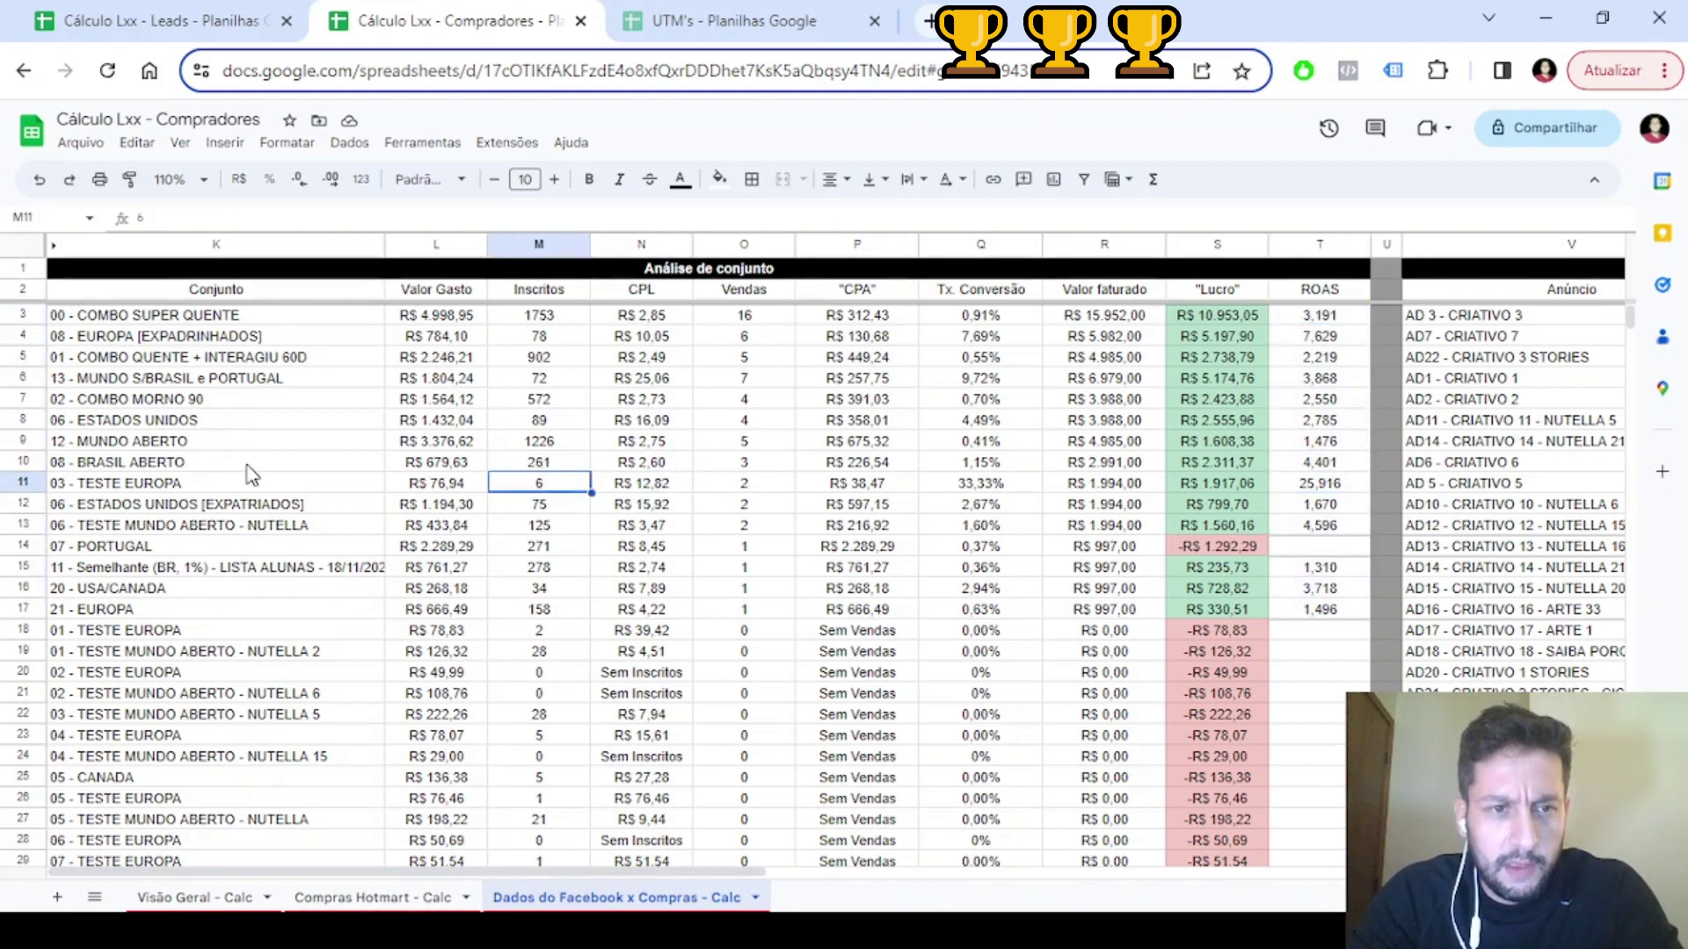
key("Left")
key("Left")
left_click(640, 489)
left_click(567, 491)
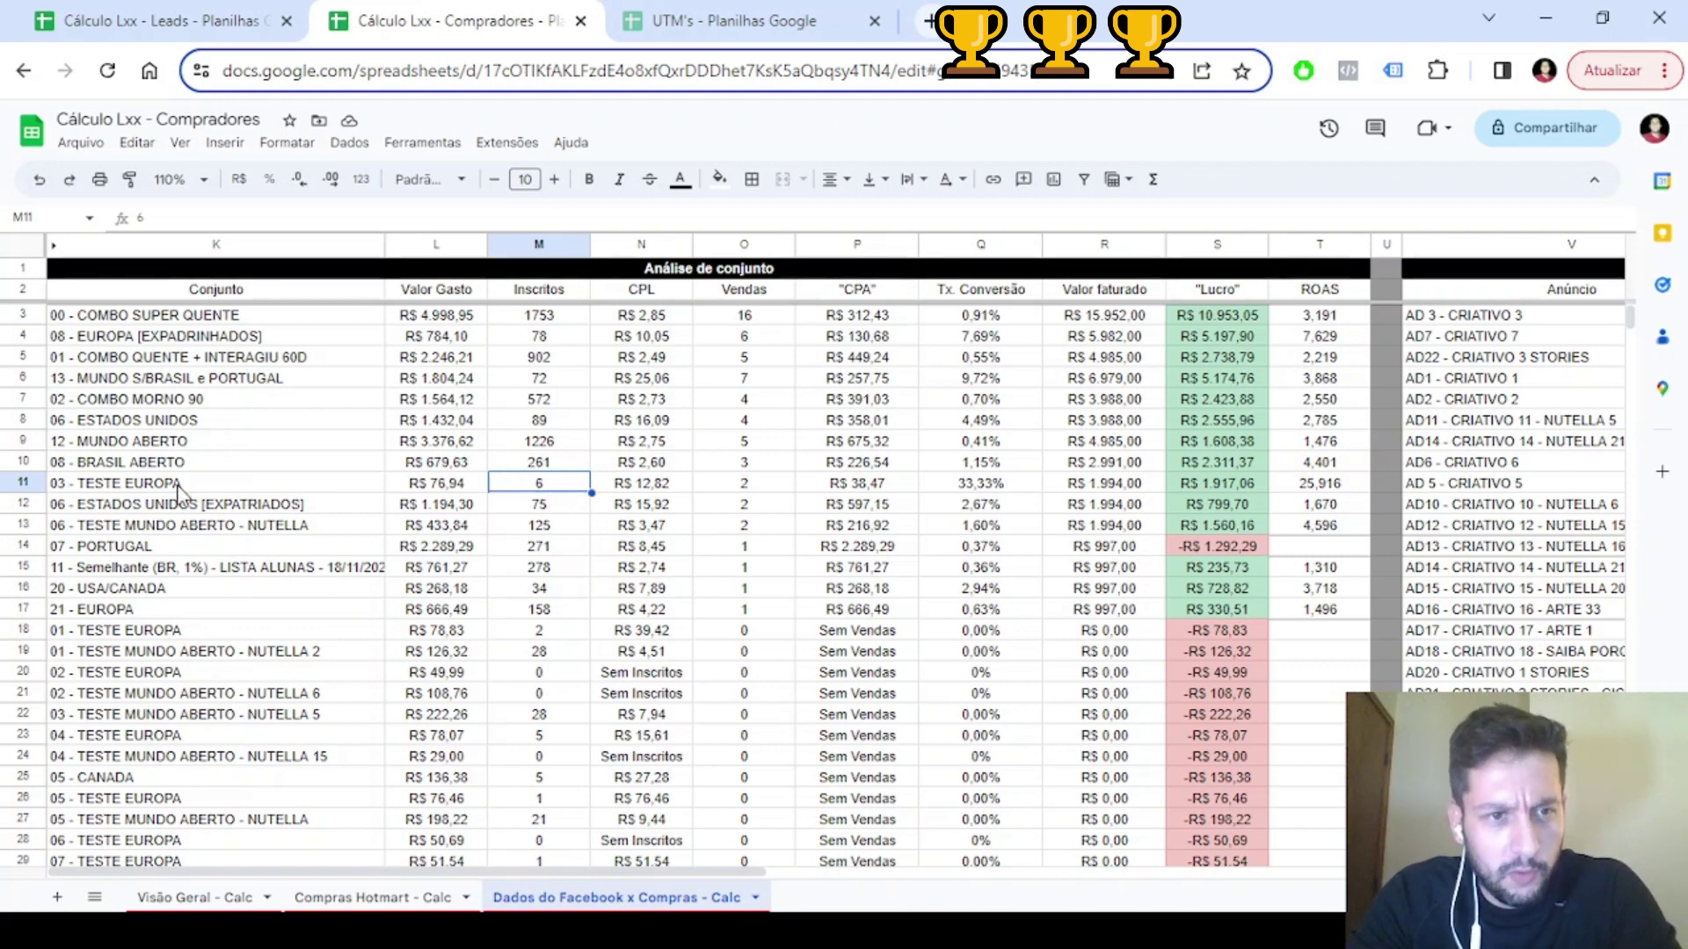
left_click(180, 489)
left_click(545, 488)
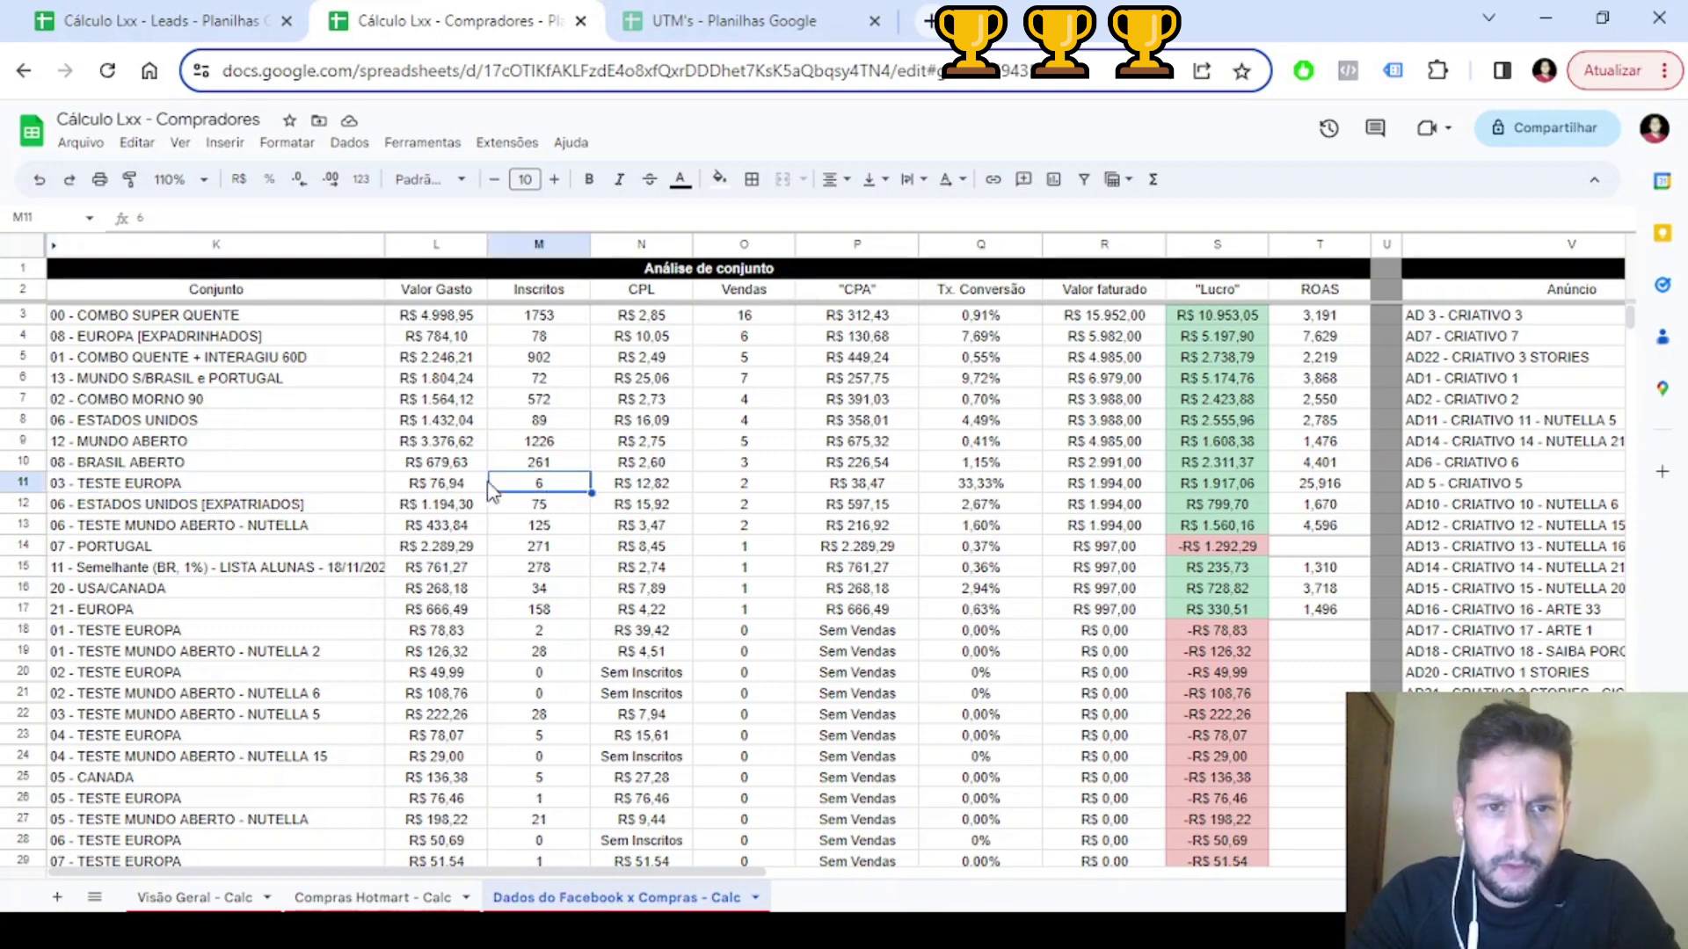
left_click(460, 489)
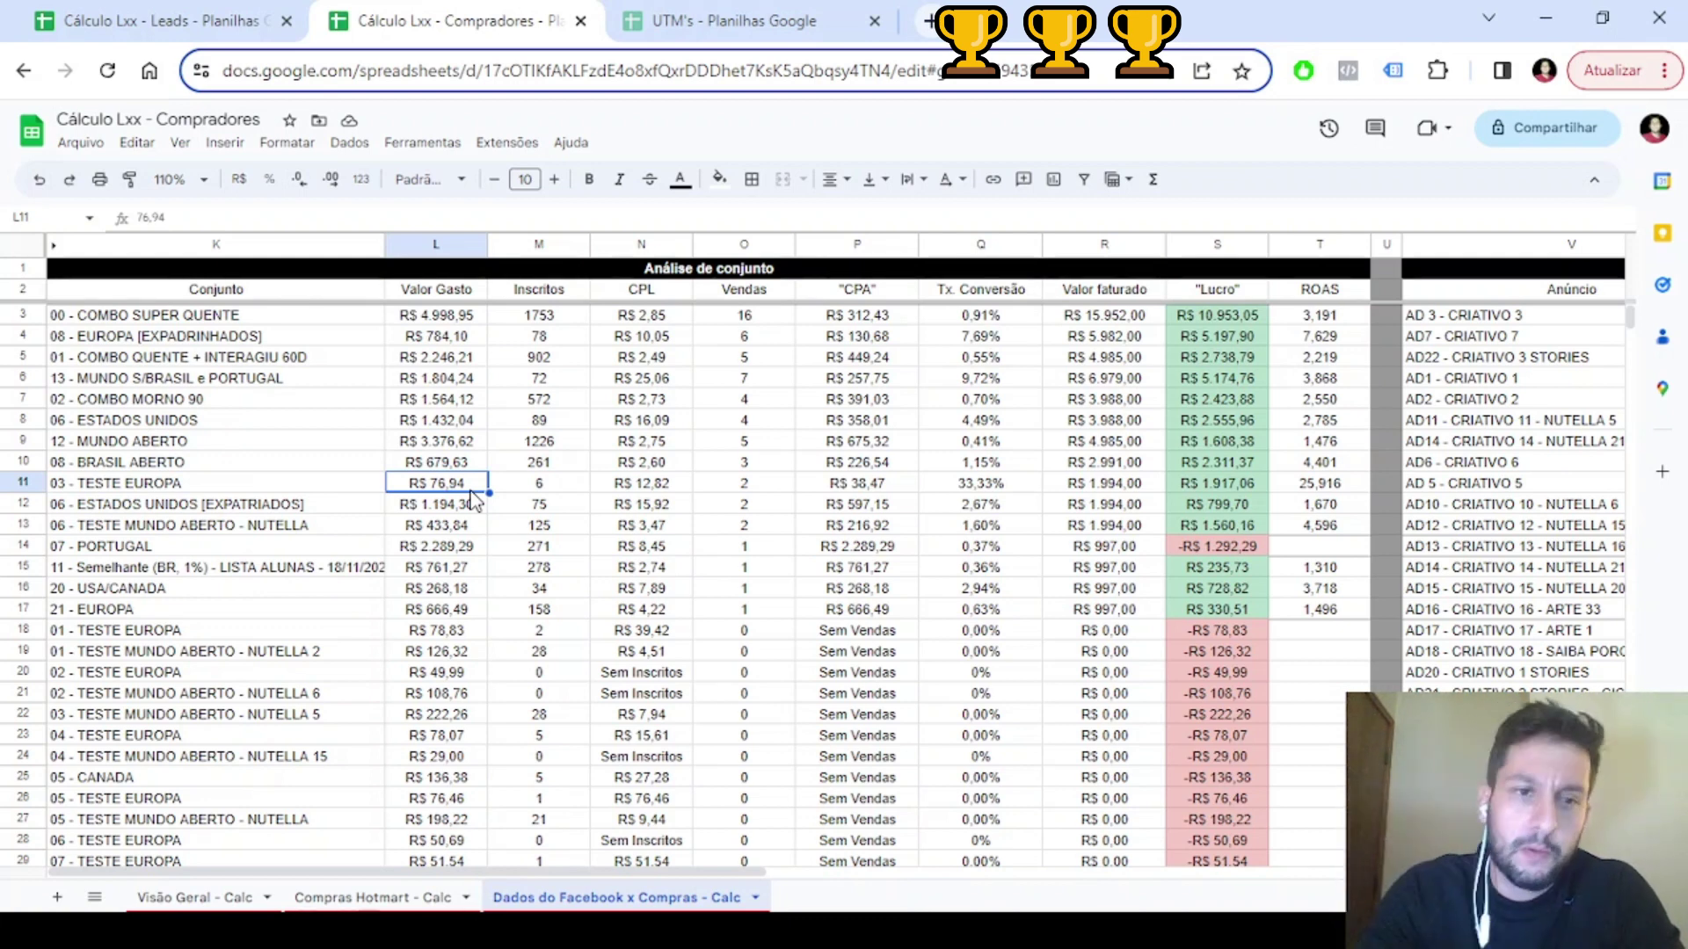
Review the remaining metrics of the 03 - TESTE EUROPA ad set, from Inscritos through ROAS
key("Right")
key("Right")
key("Right")
key("Right")
key("Right")
key("Right")
key("Right")
key("Right")
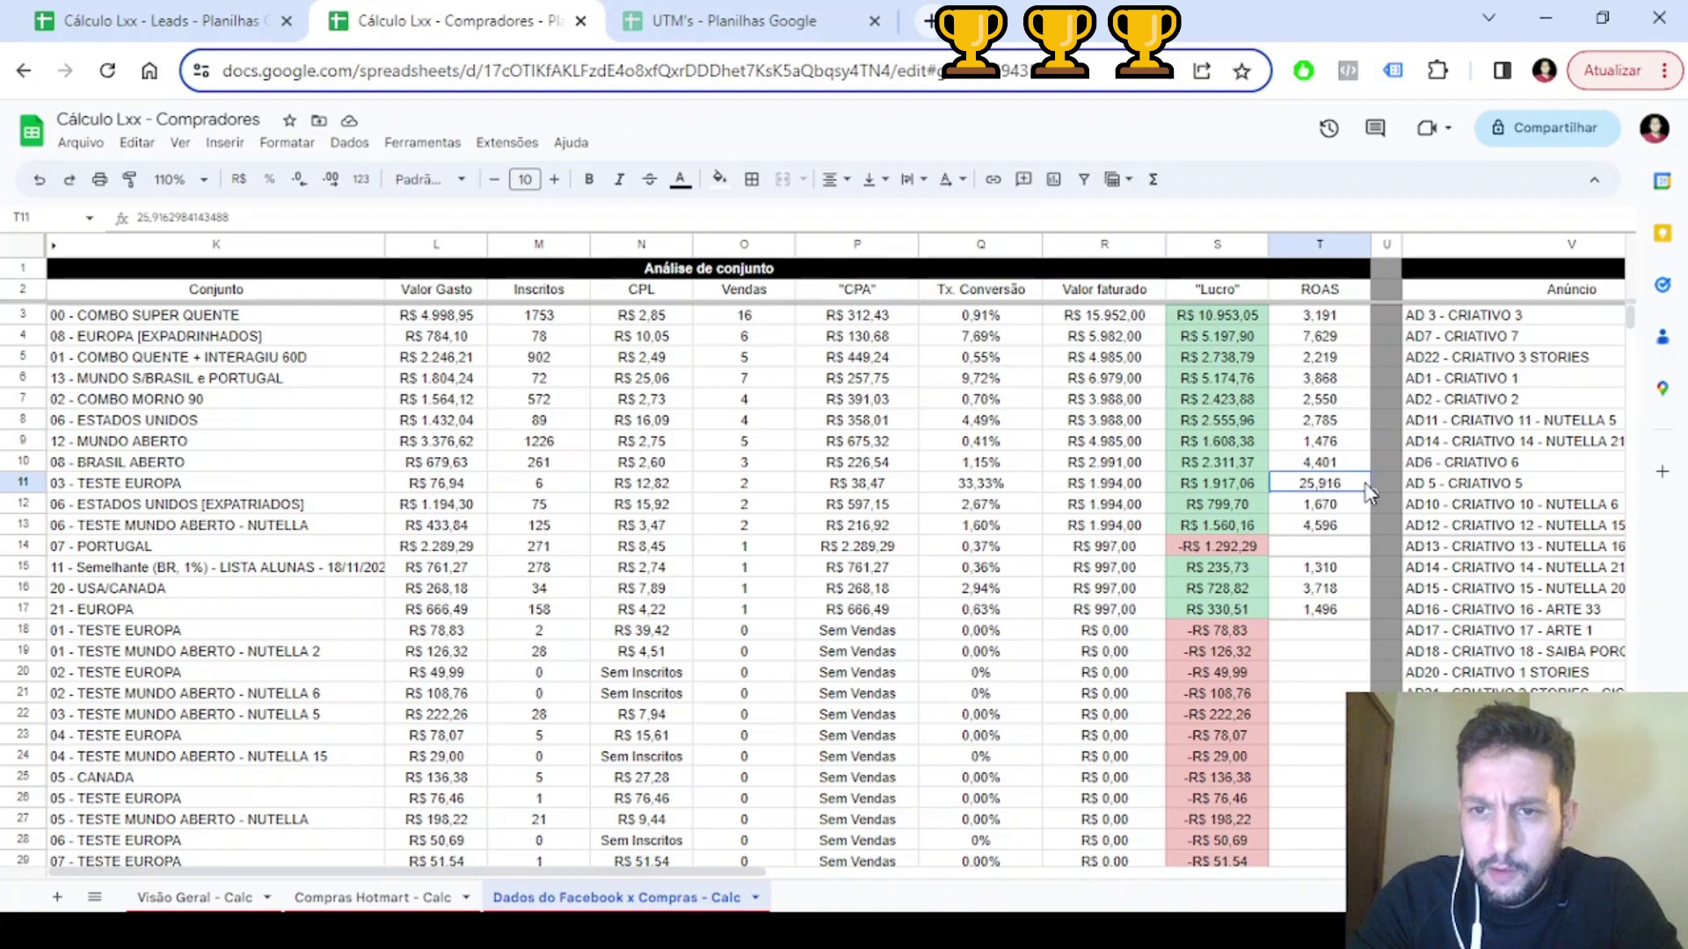
Bring the Análise de Anúncio table into view and highlight all of it, from the title through AD9 - CRIATIVO 9 - video
key("Right")
key("Right")
key("Right")
key("Right")
key("Right")
key("Right")
key("Right")
key("Right")
key("Right")
key("Right")
key("Right")
key("Right")
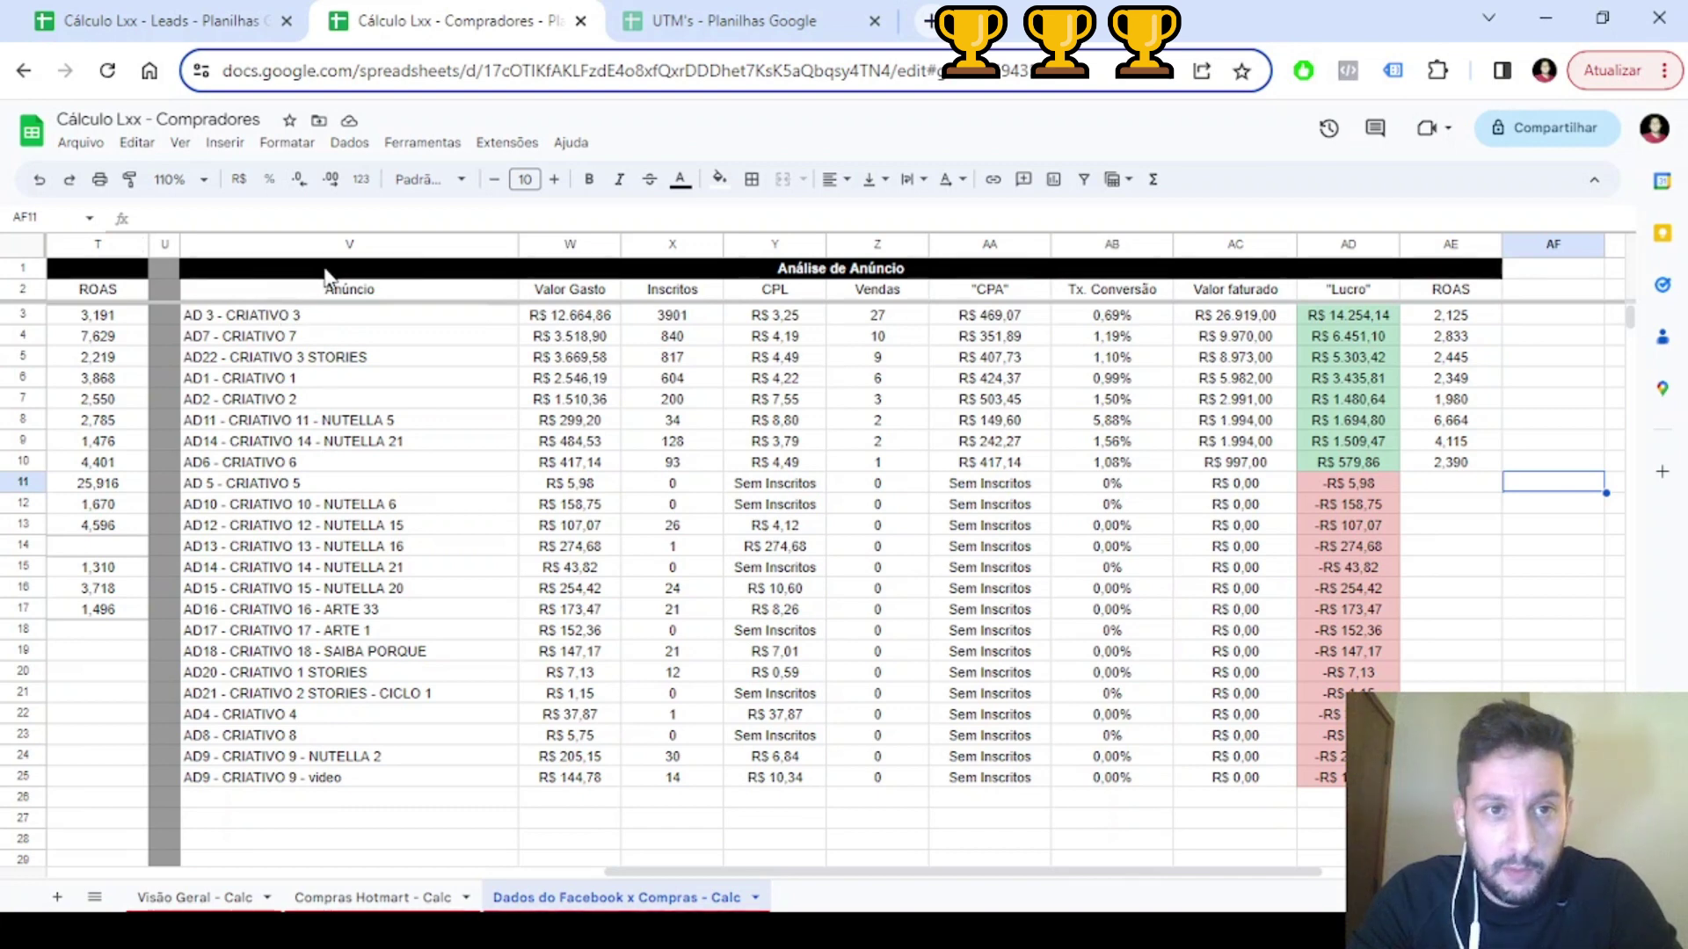
left_click_drag(327, 269, 1141, 822)
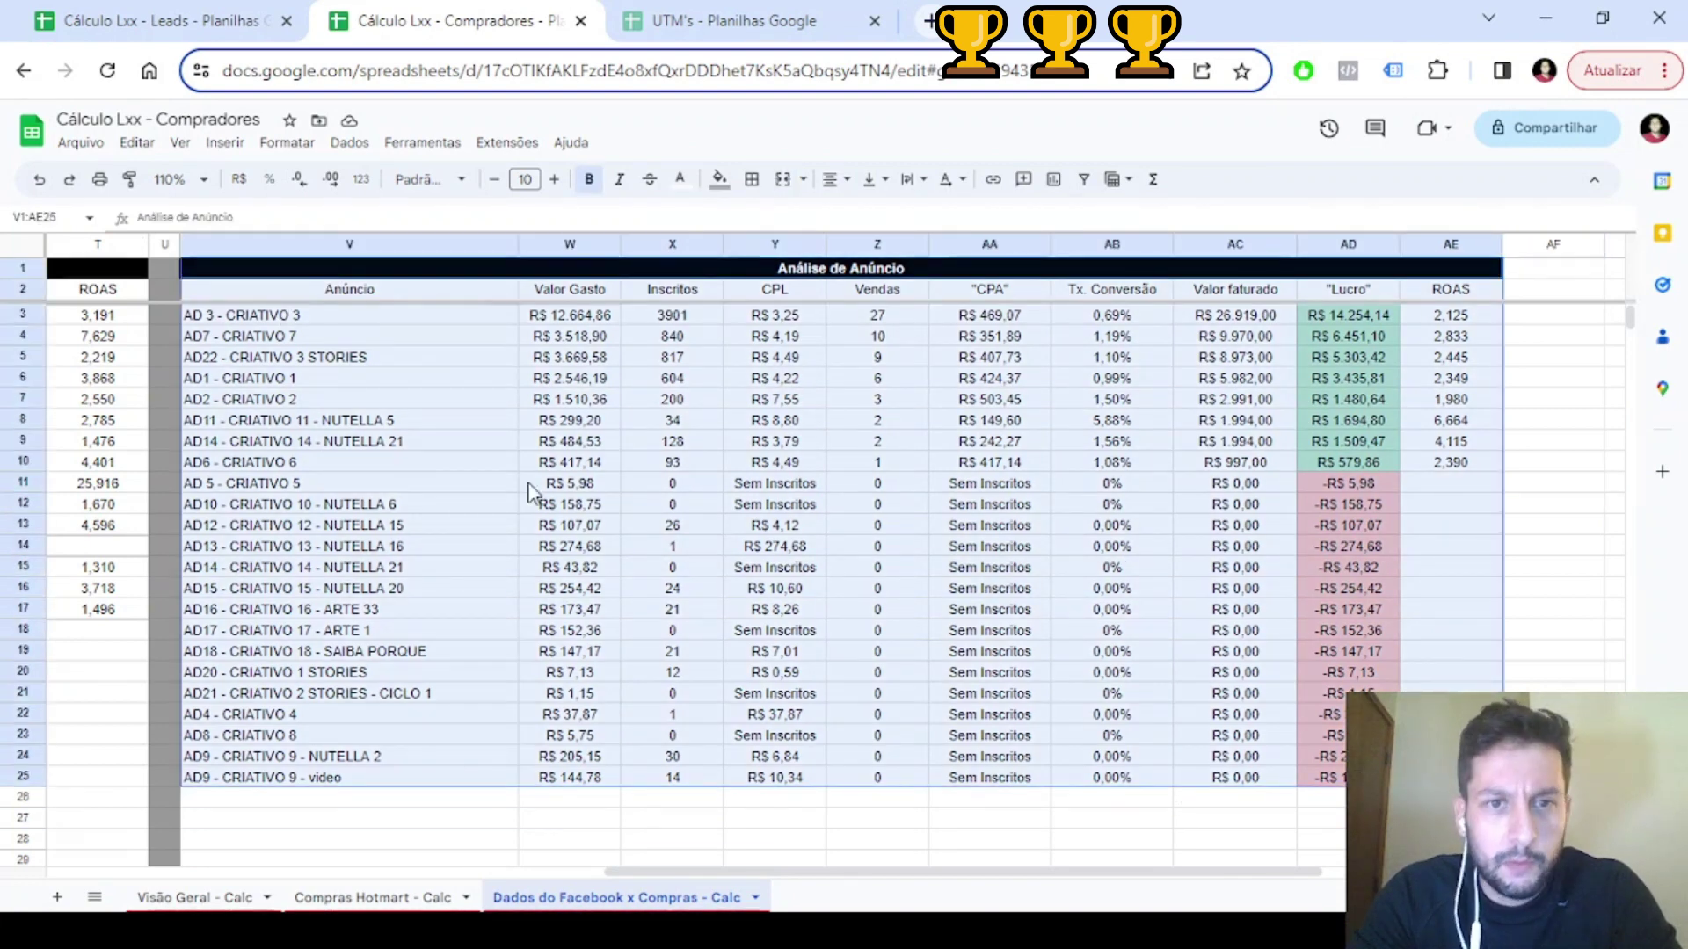
Examine AD 3 - CRIATIVO 3's Valor Gasto, Inscritos, CPL, Vendas and Tx. Conversão, and compare ROAS down to AD6 - CRIATIVO 6
left_click(339, 316)
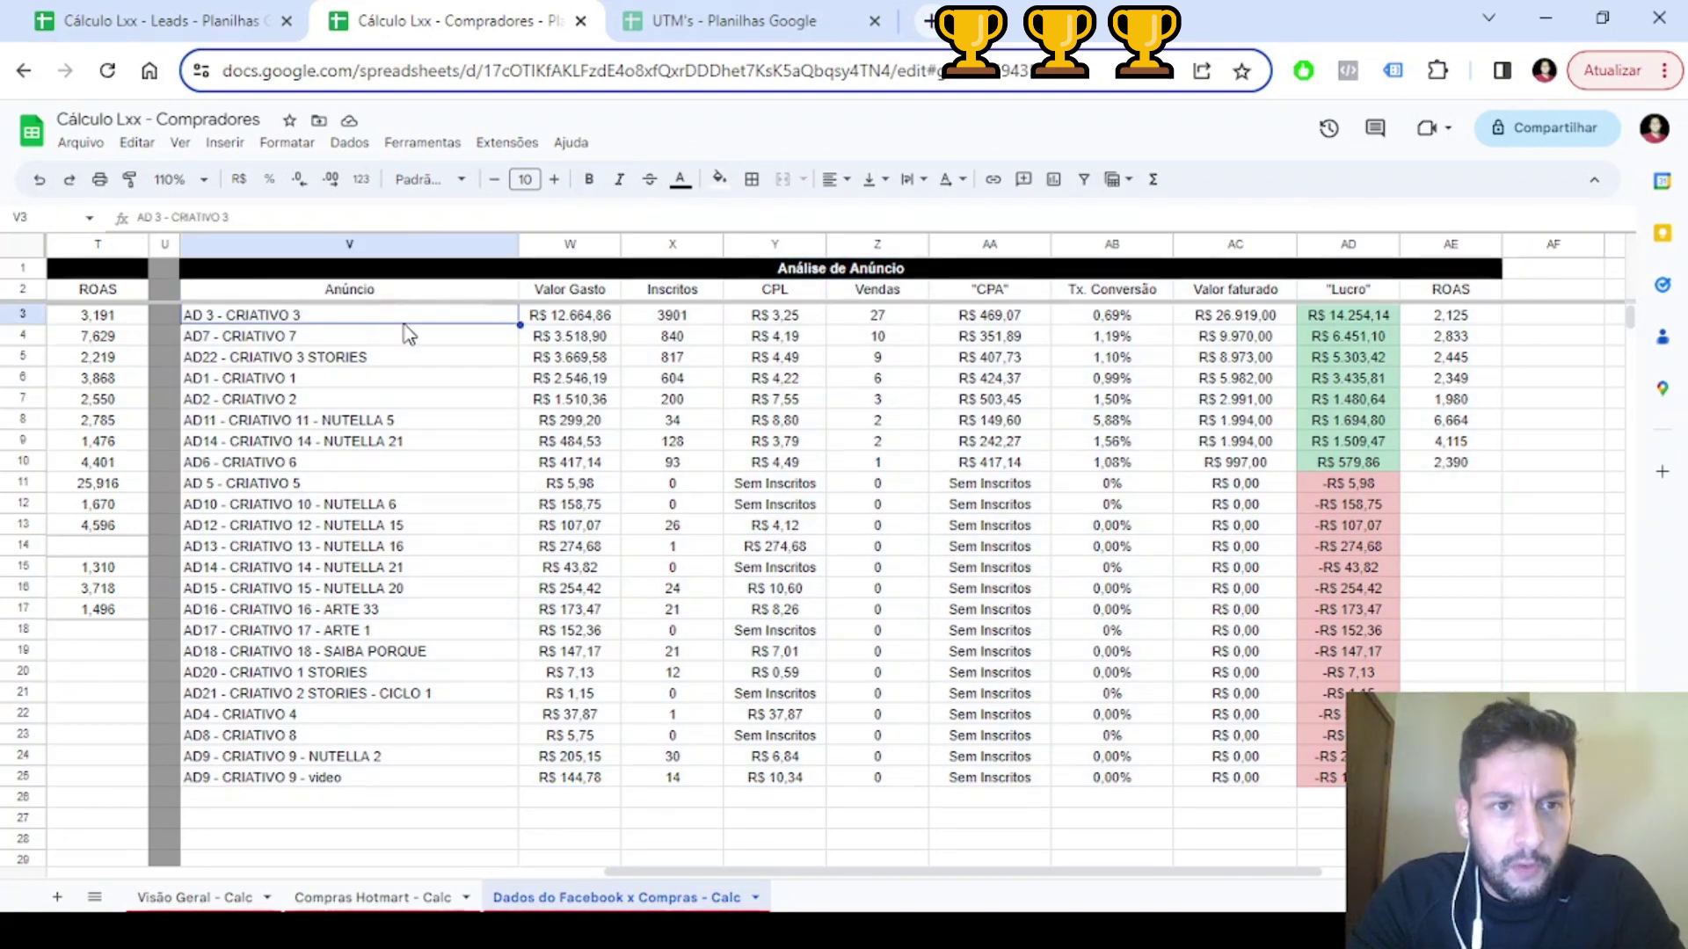
left_click(878, 321)
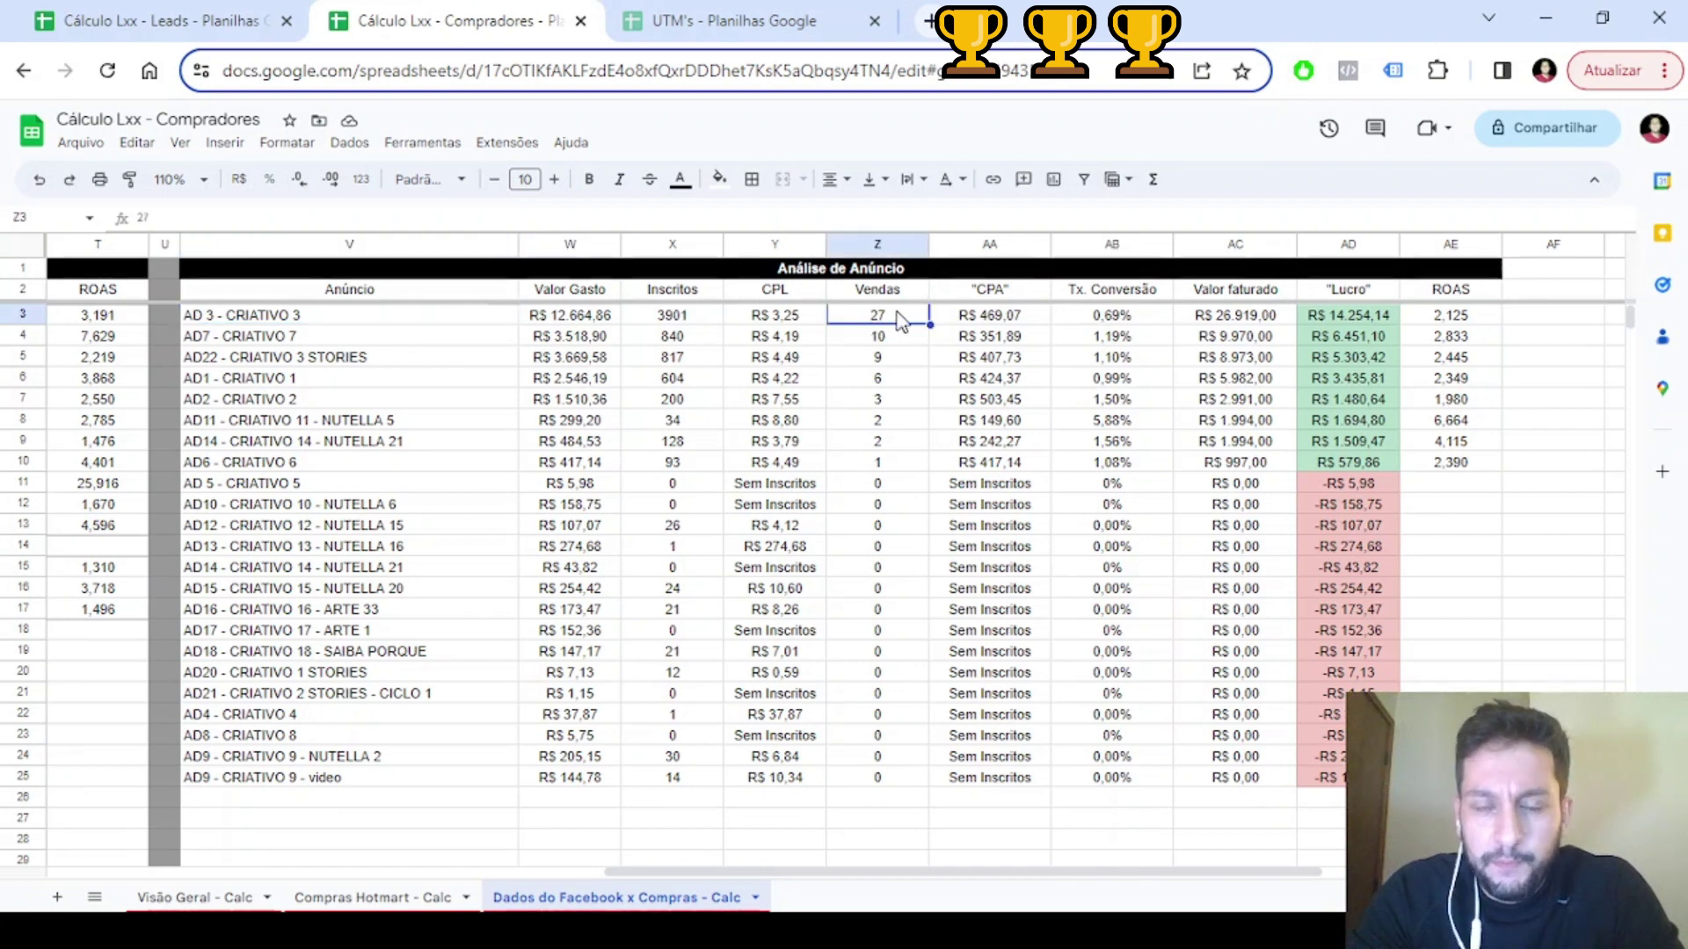
left_click(1473, 322)
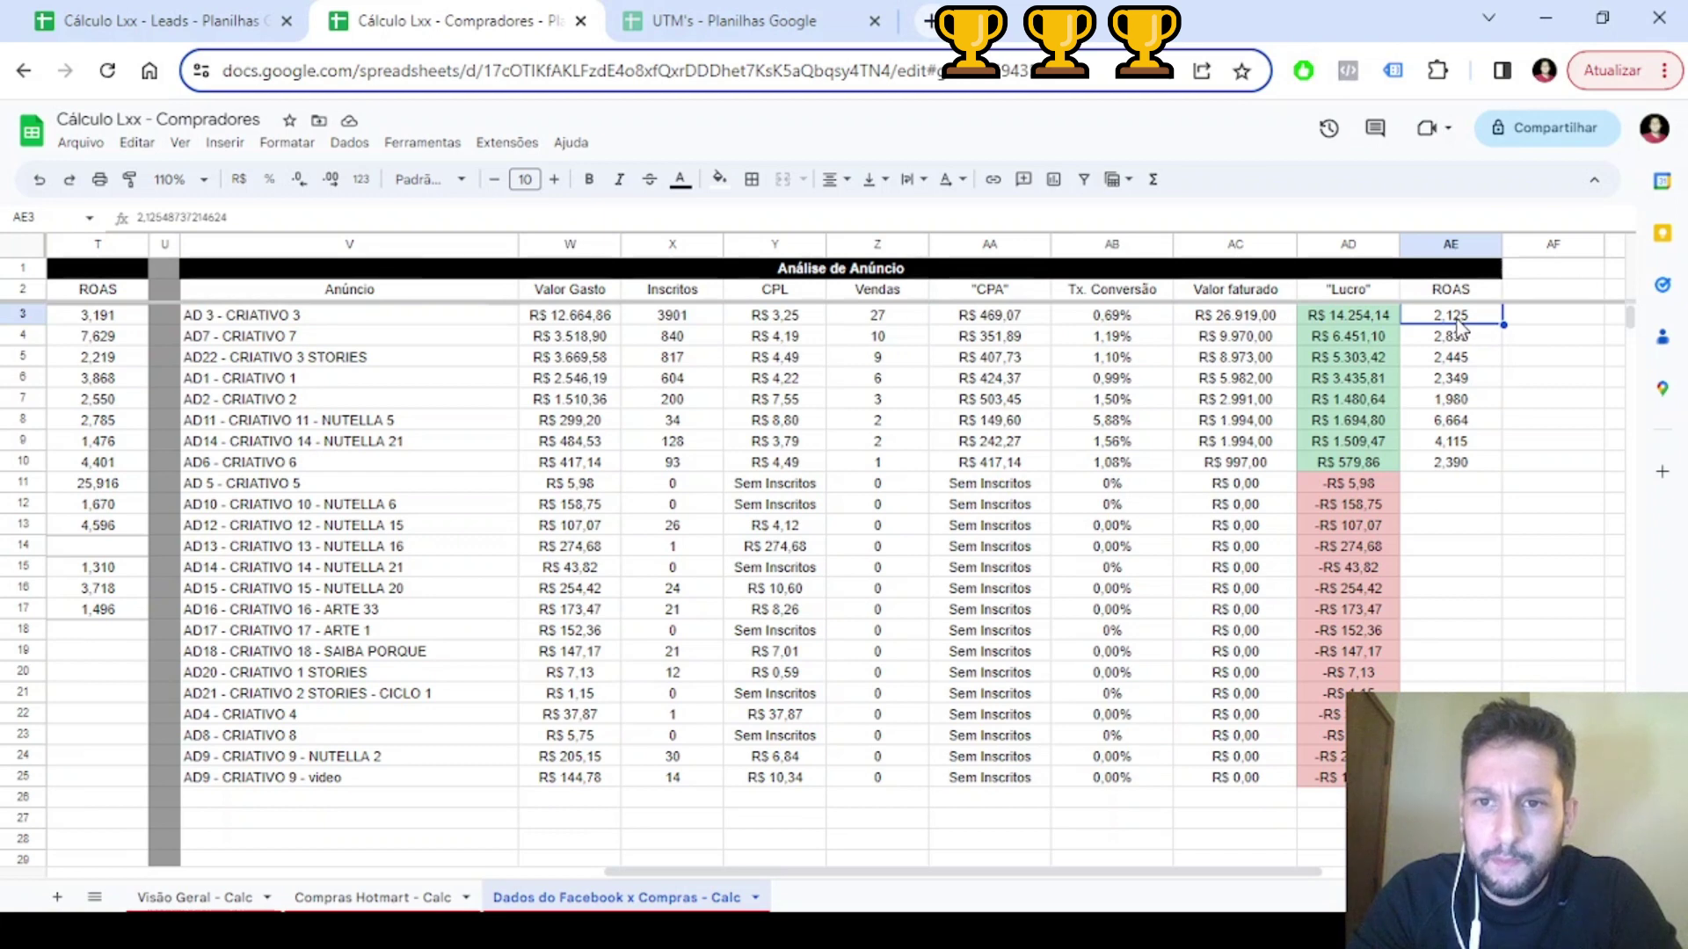
left_click(570, 324)
left_click(871, 325)
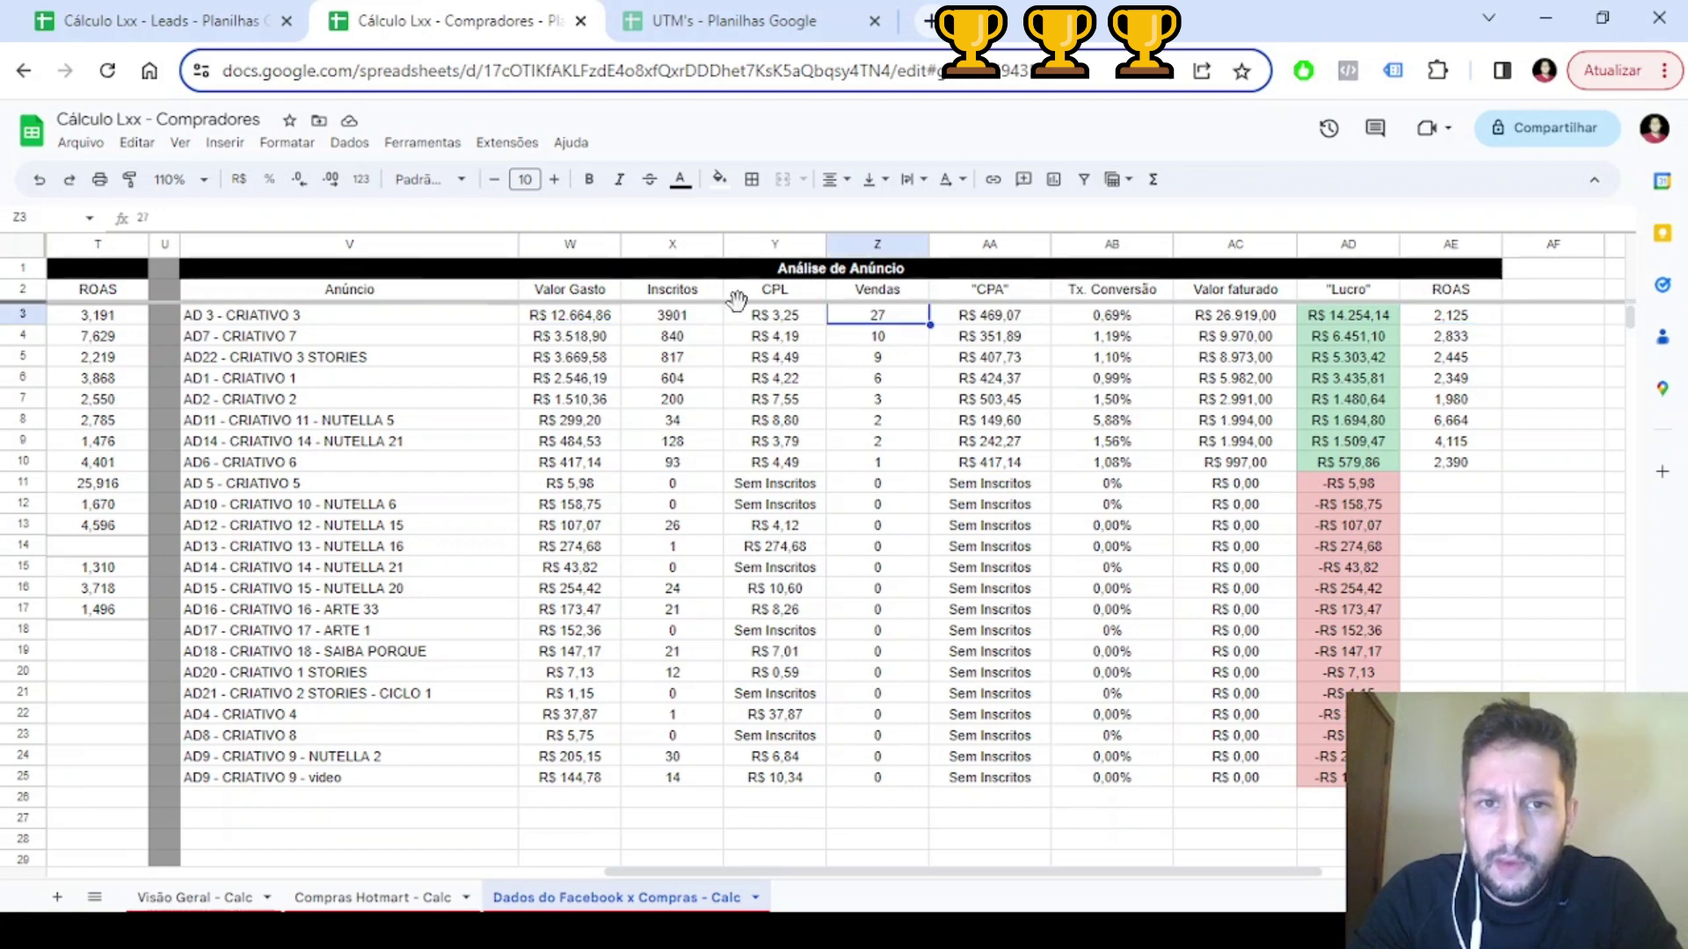
left_click(677, 327)
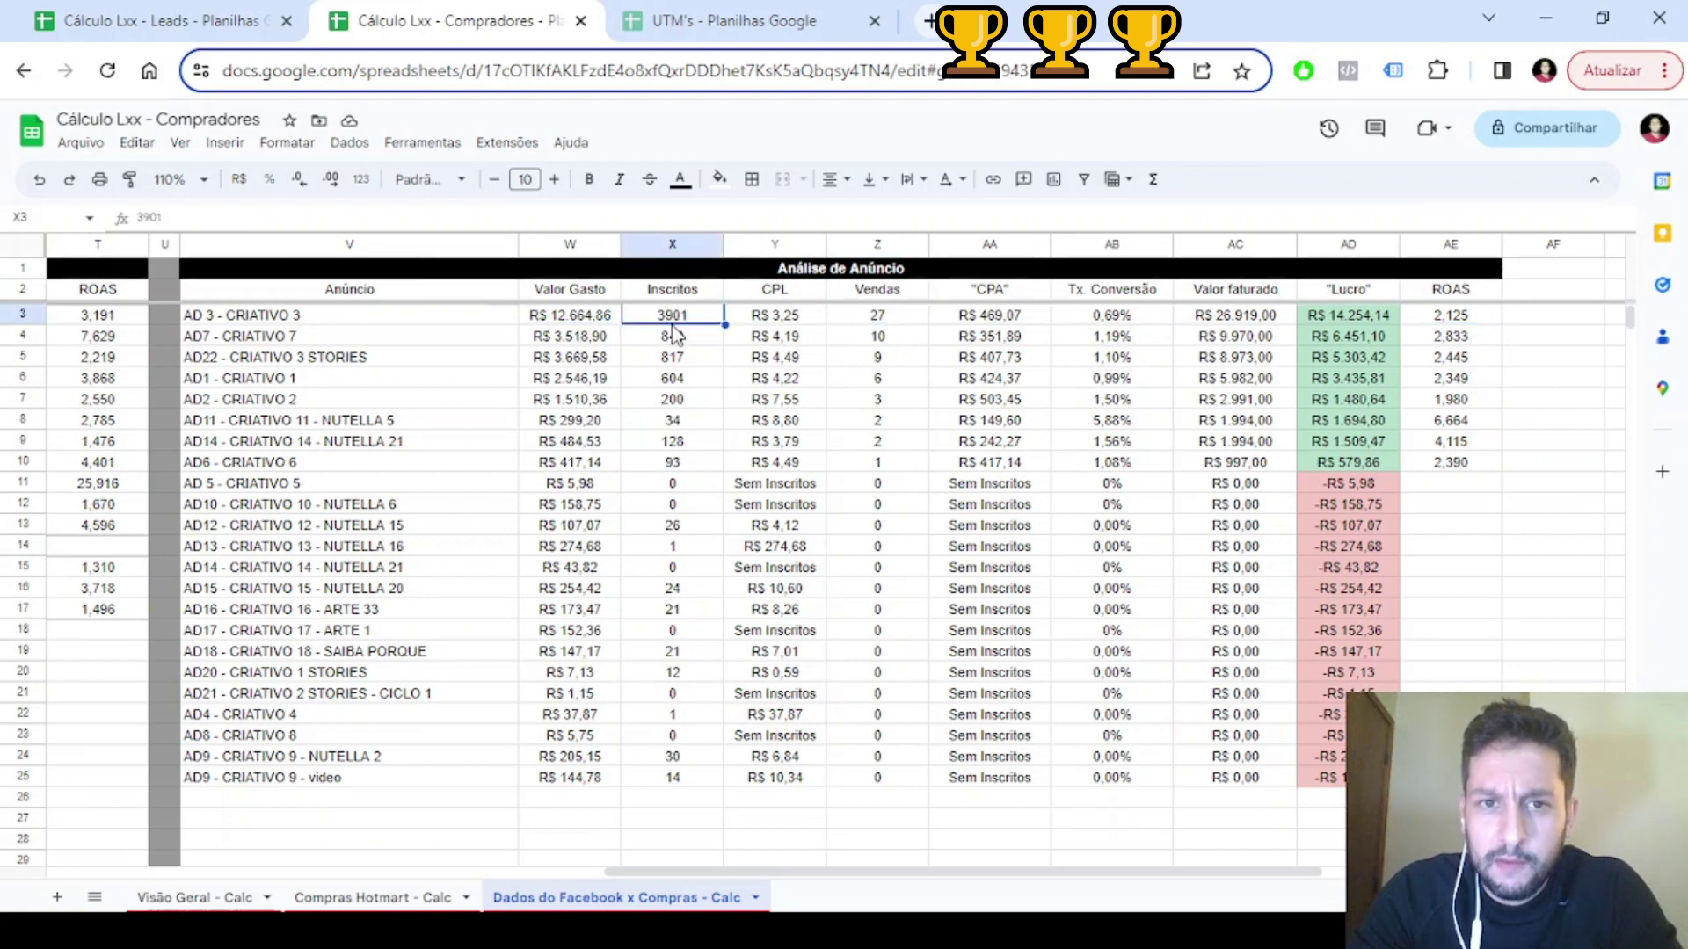
left_click(770, 325)
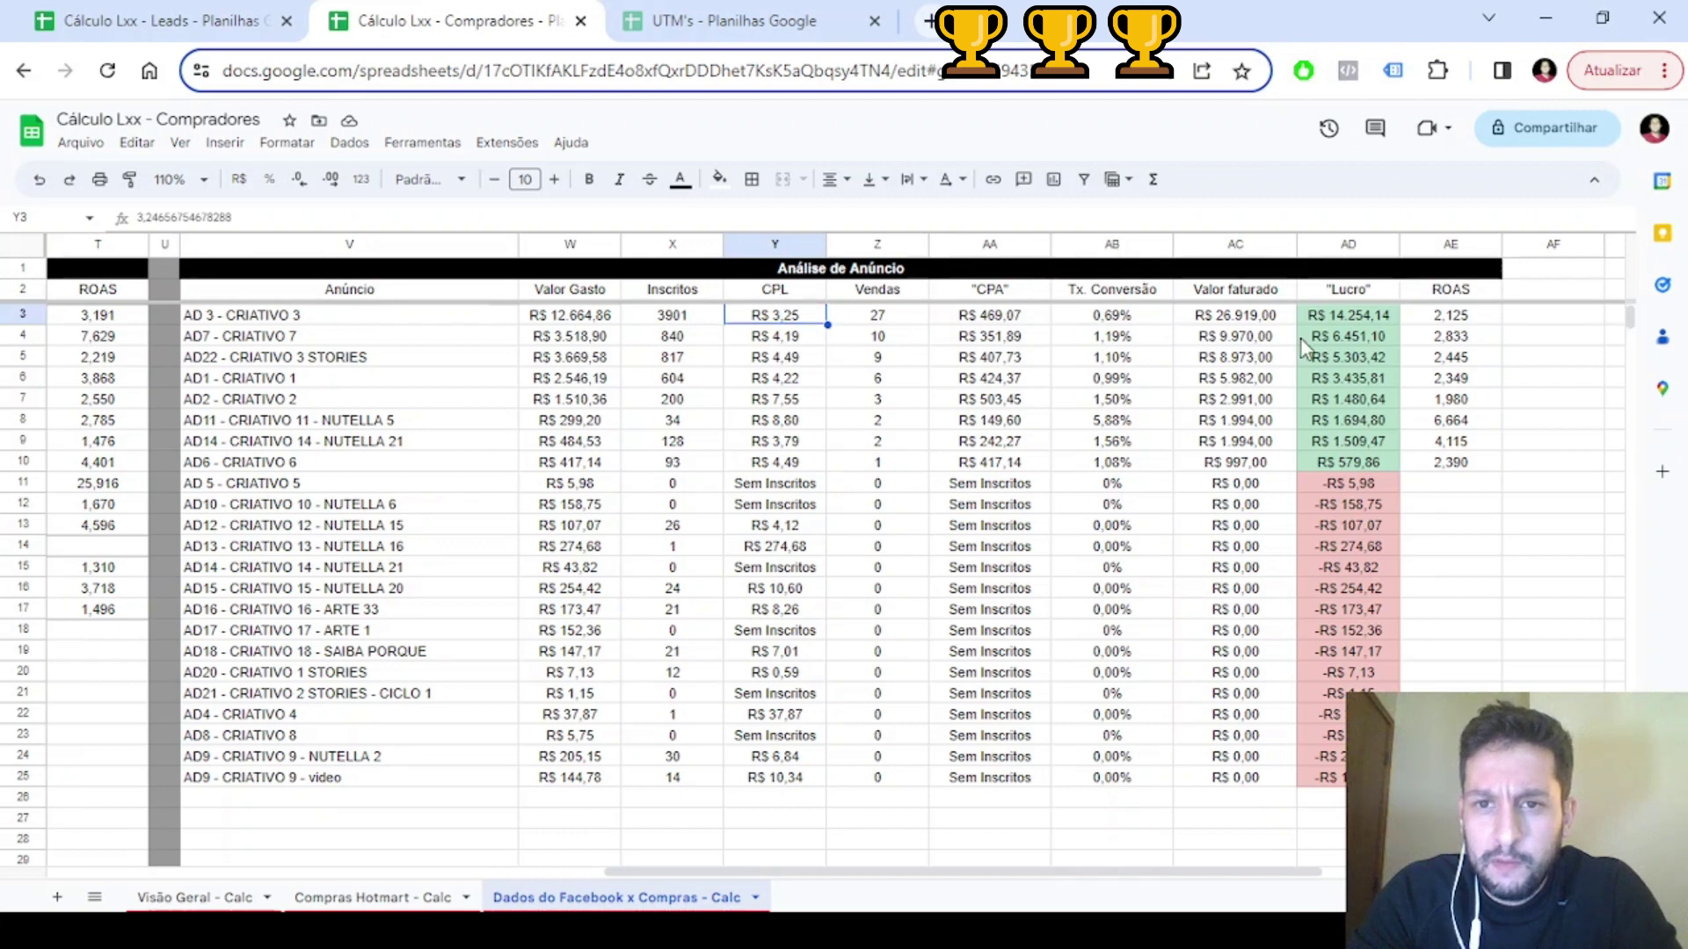
left_click(1143, 319)
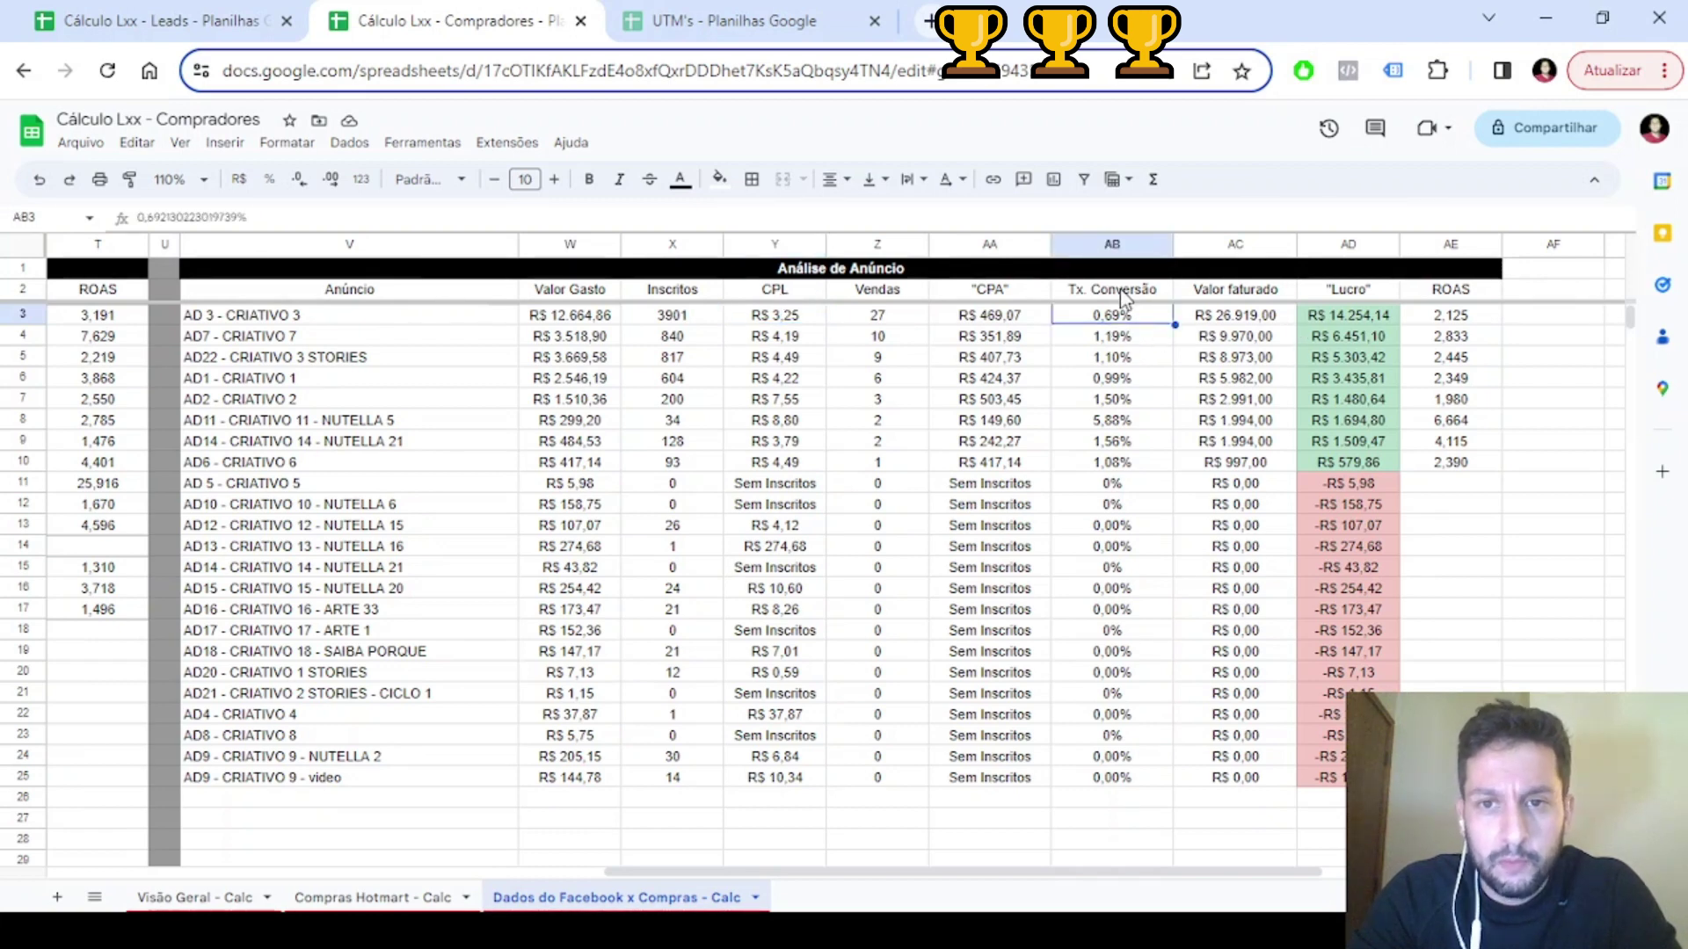
left_click(1440, 327)
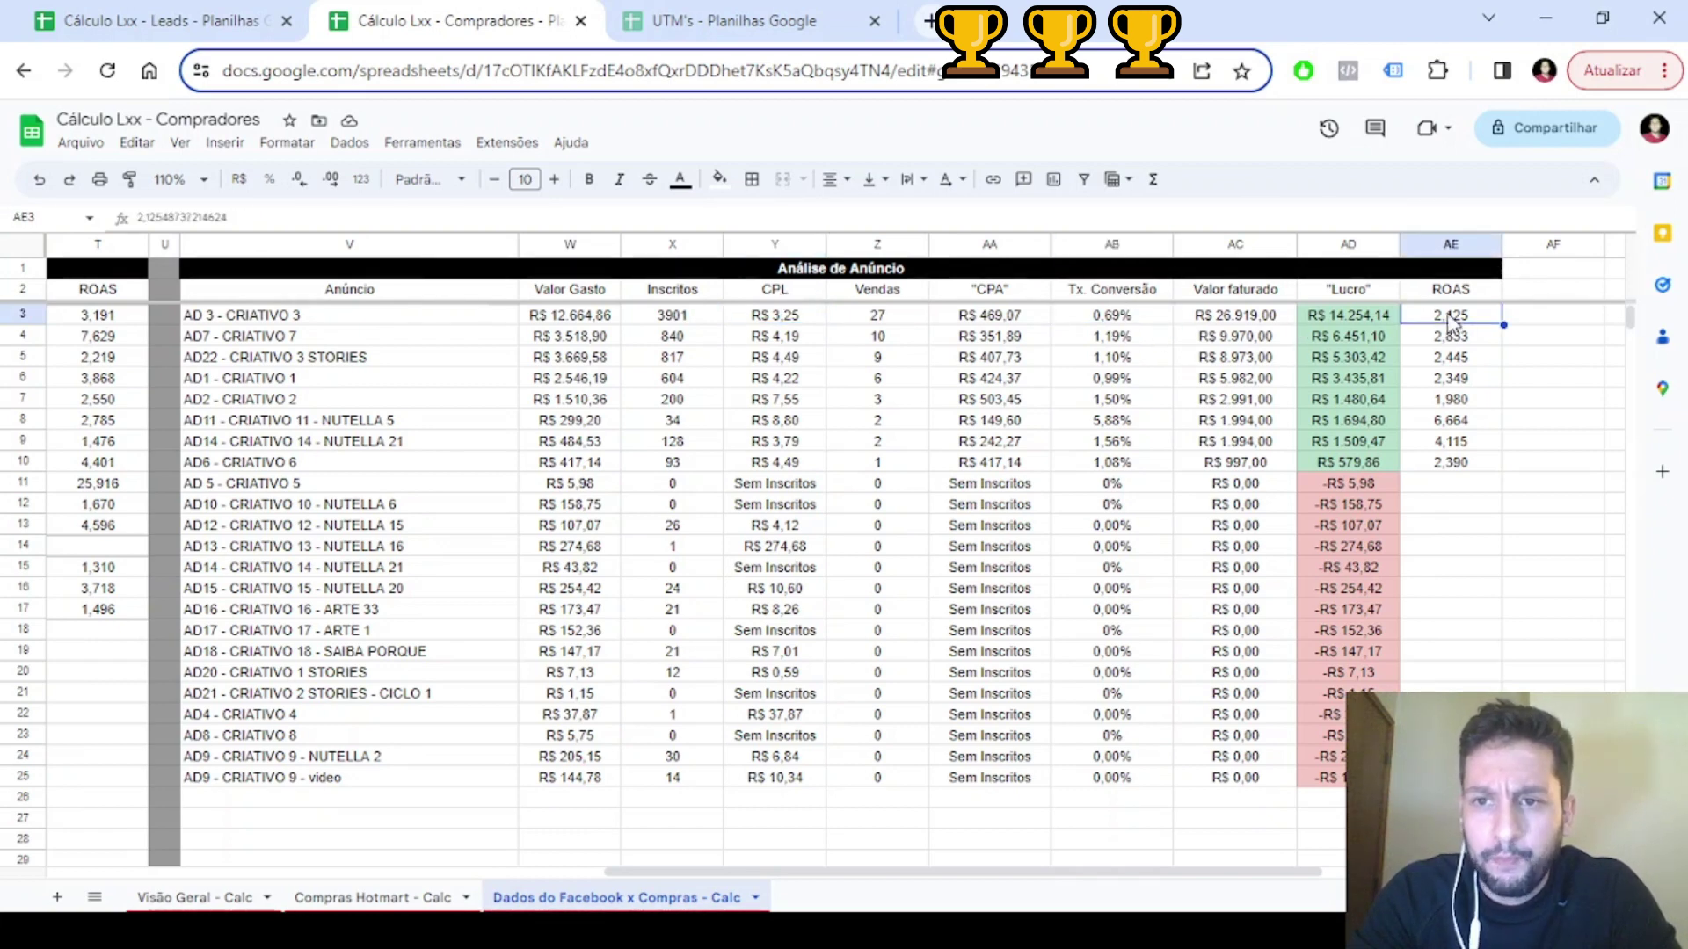
left_click_drag(1446, 319, 1459, 471)
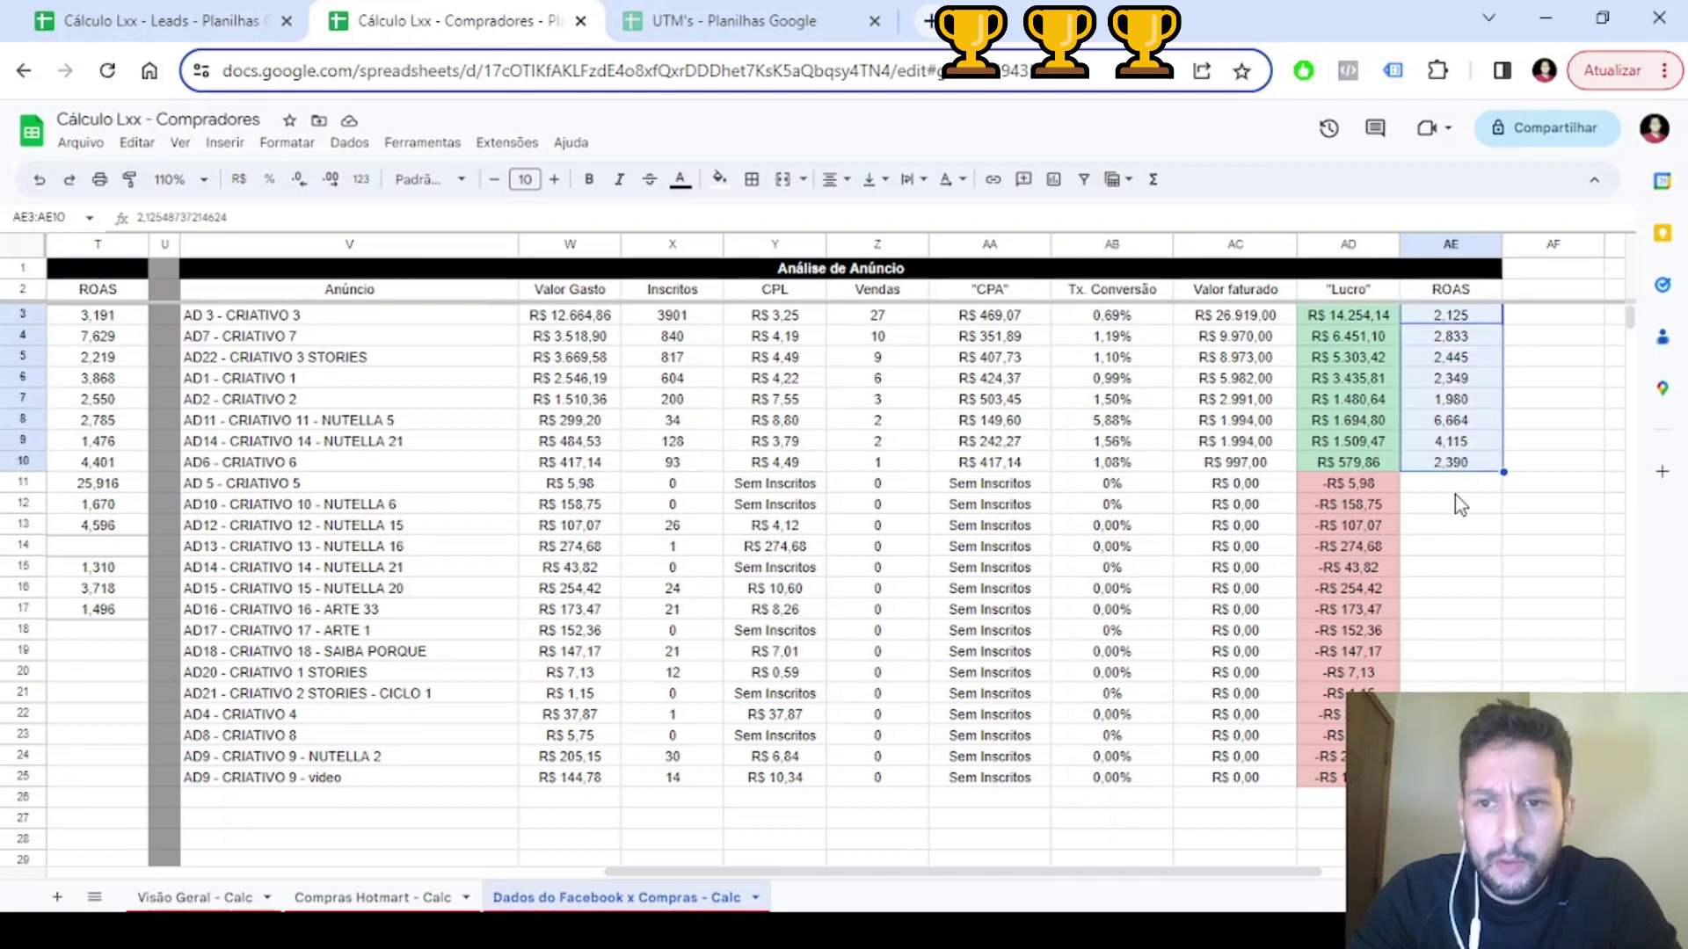
left_click(1456, 491)
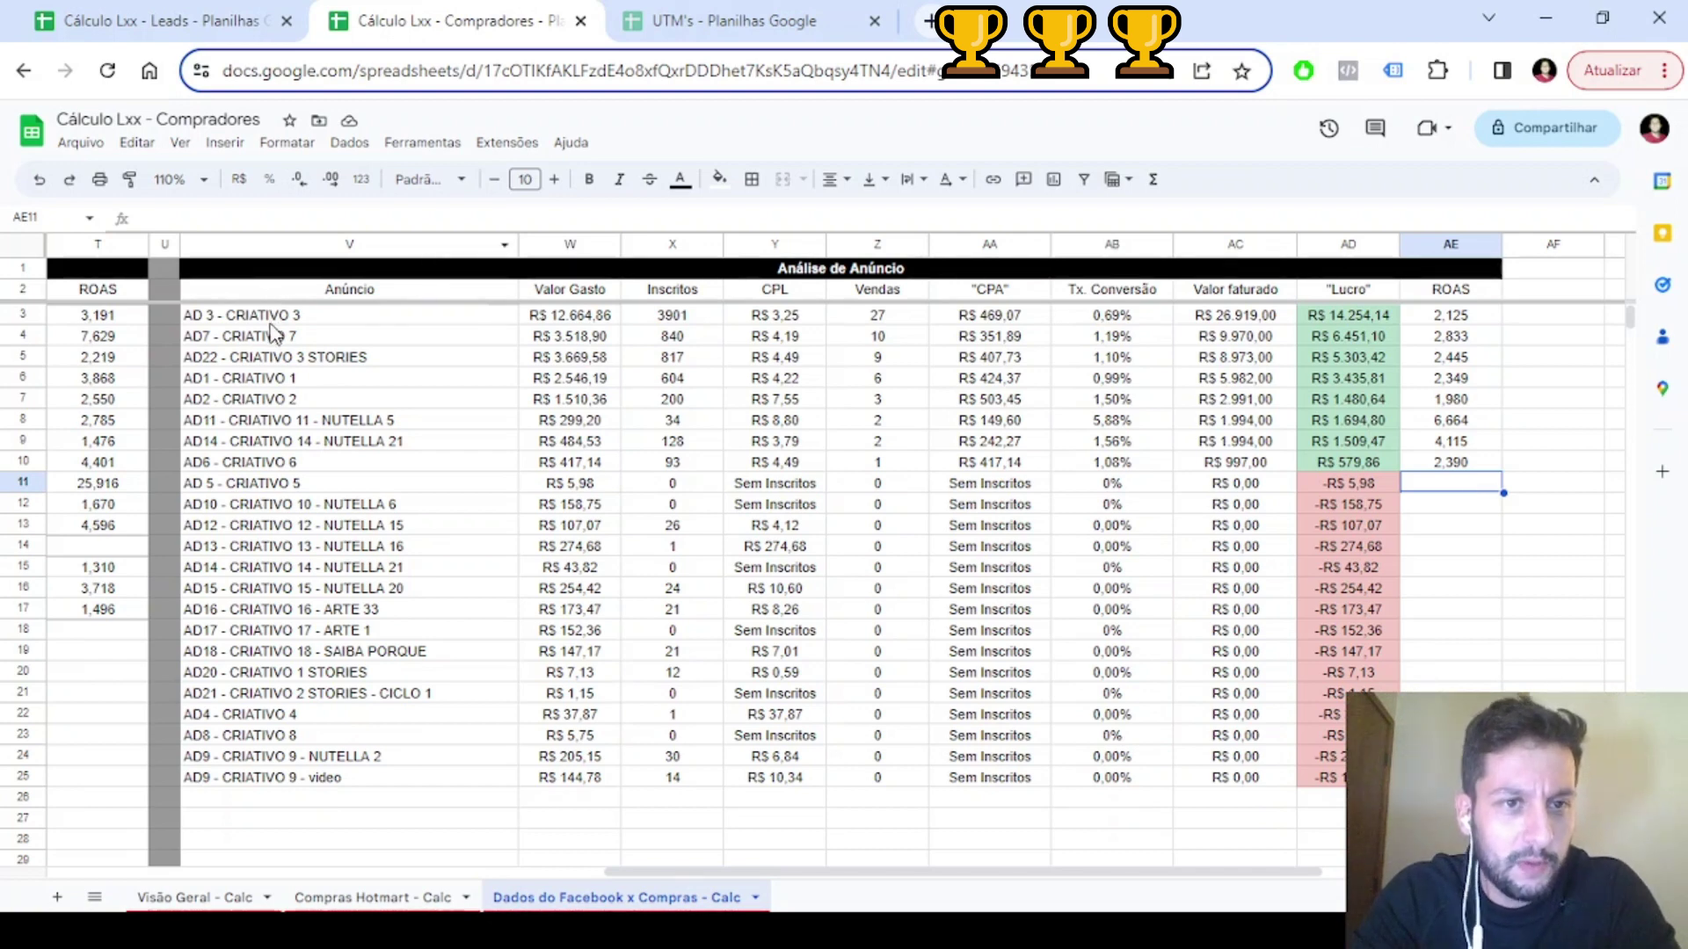
Review the Anúncio names and Valor Gasto of the ads, and highlight the table from its column headers to the last ad
left_click_drag(271, 324, 304, 775)
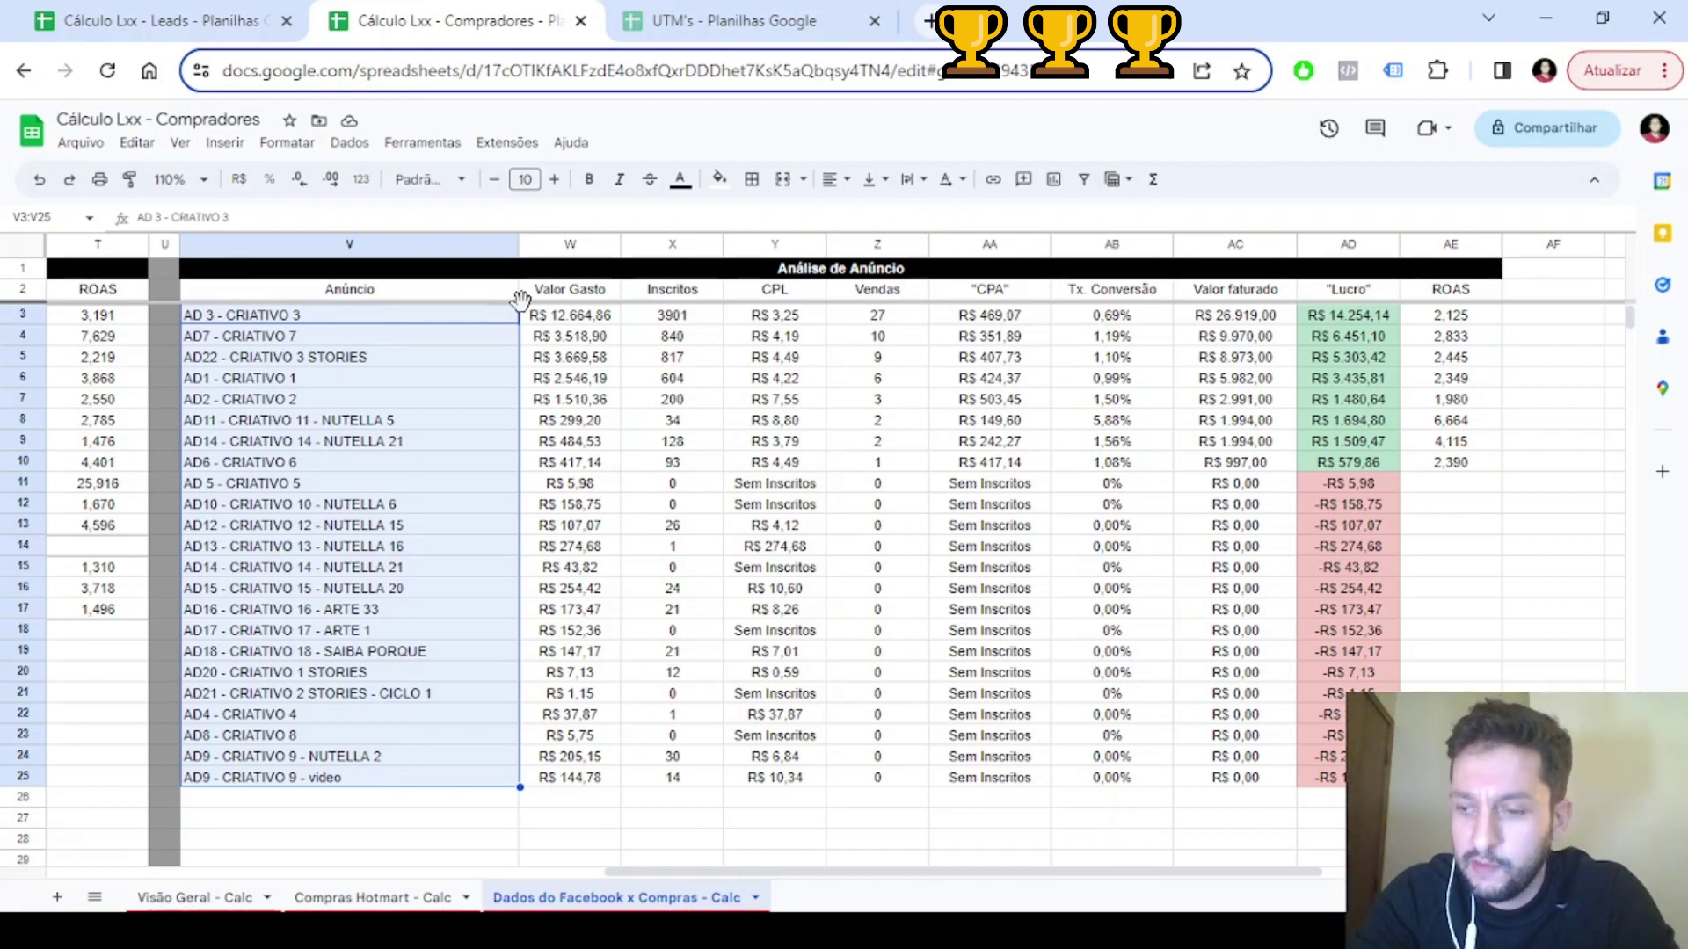
left_click(401, 294)
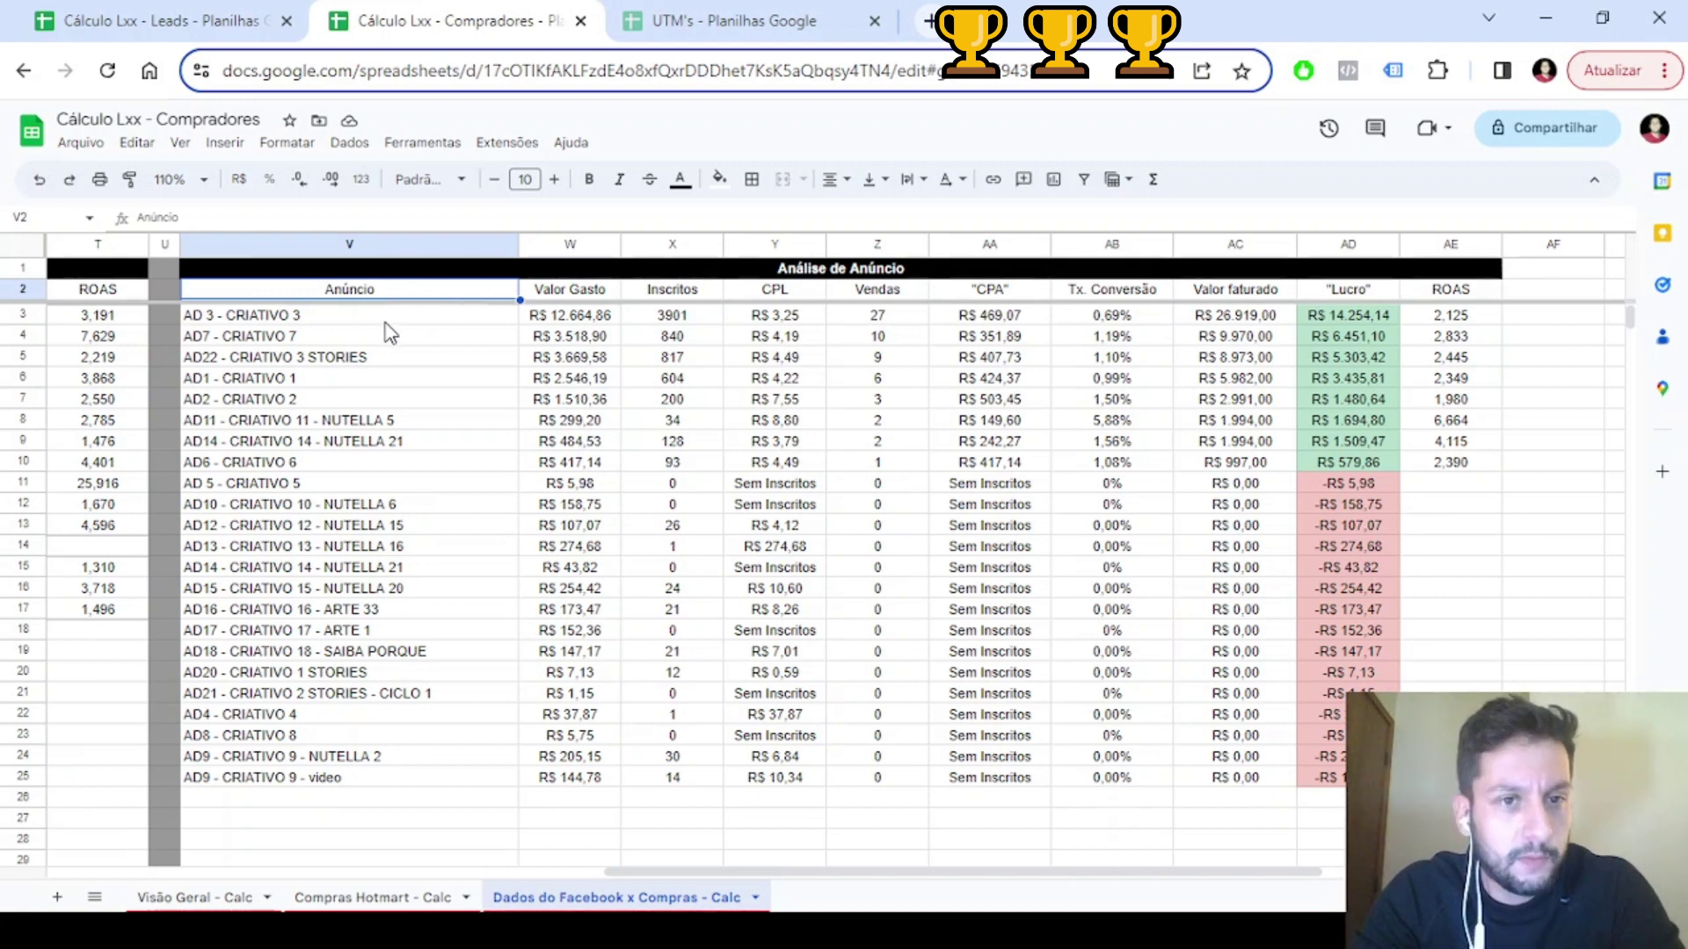
left_click_drag(407, 315, 417, 788)
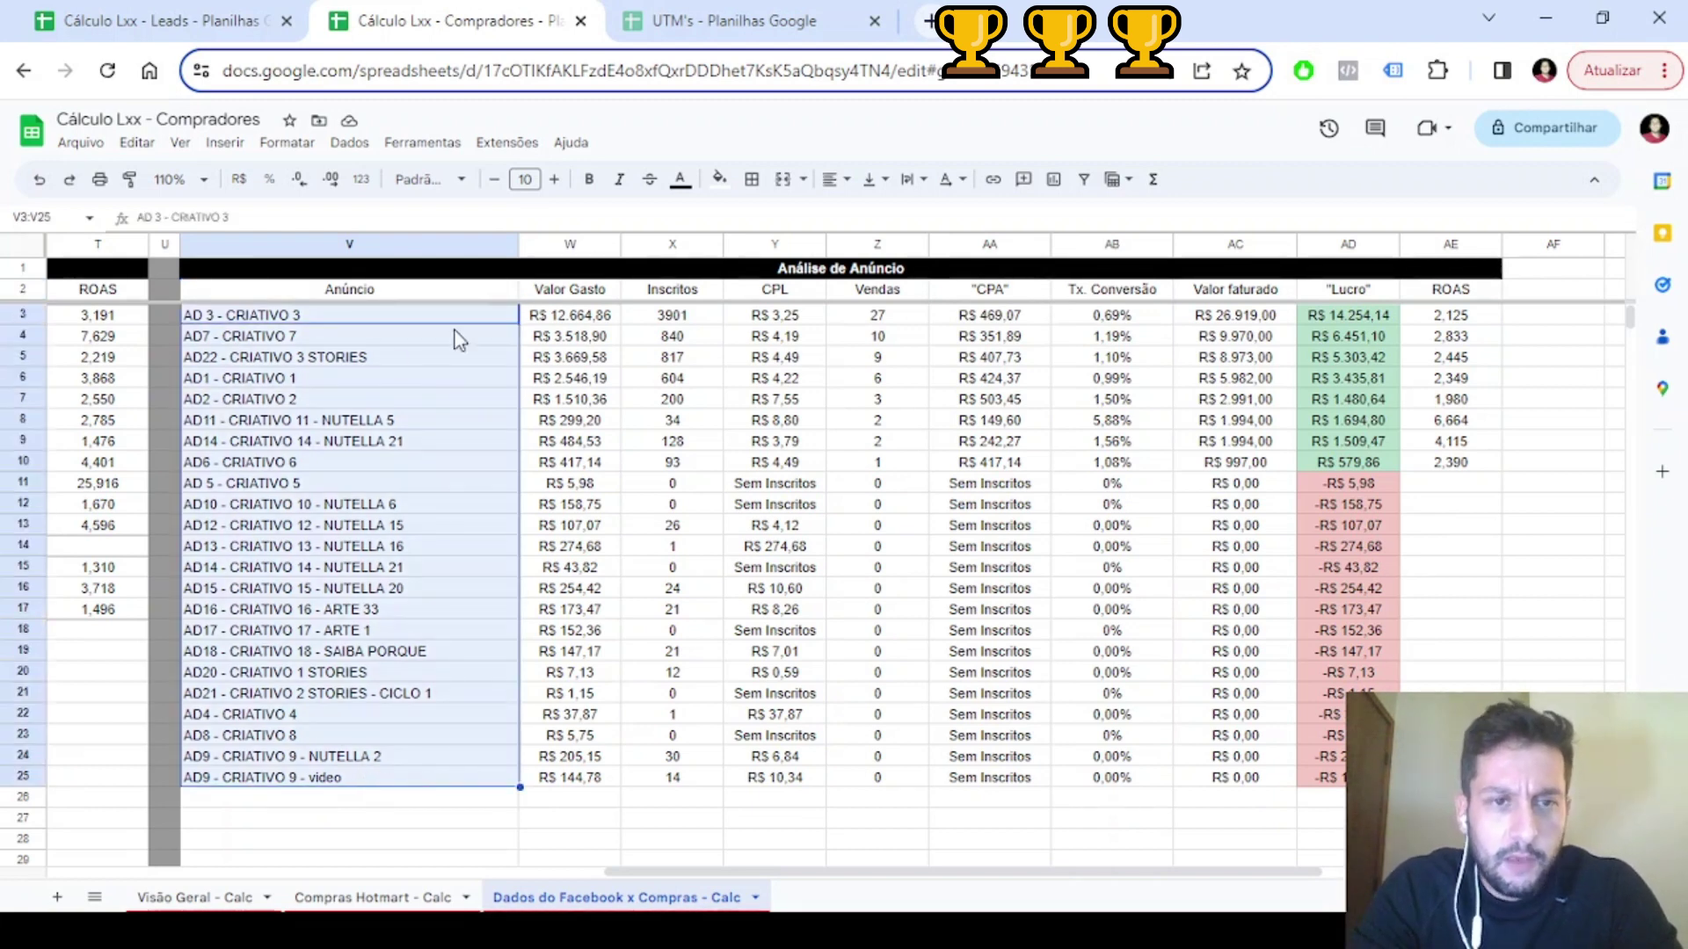
left_click(603, 341)
left_click(575, 323)
left_click(576, 375)
left_click(548, 507)
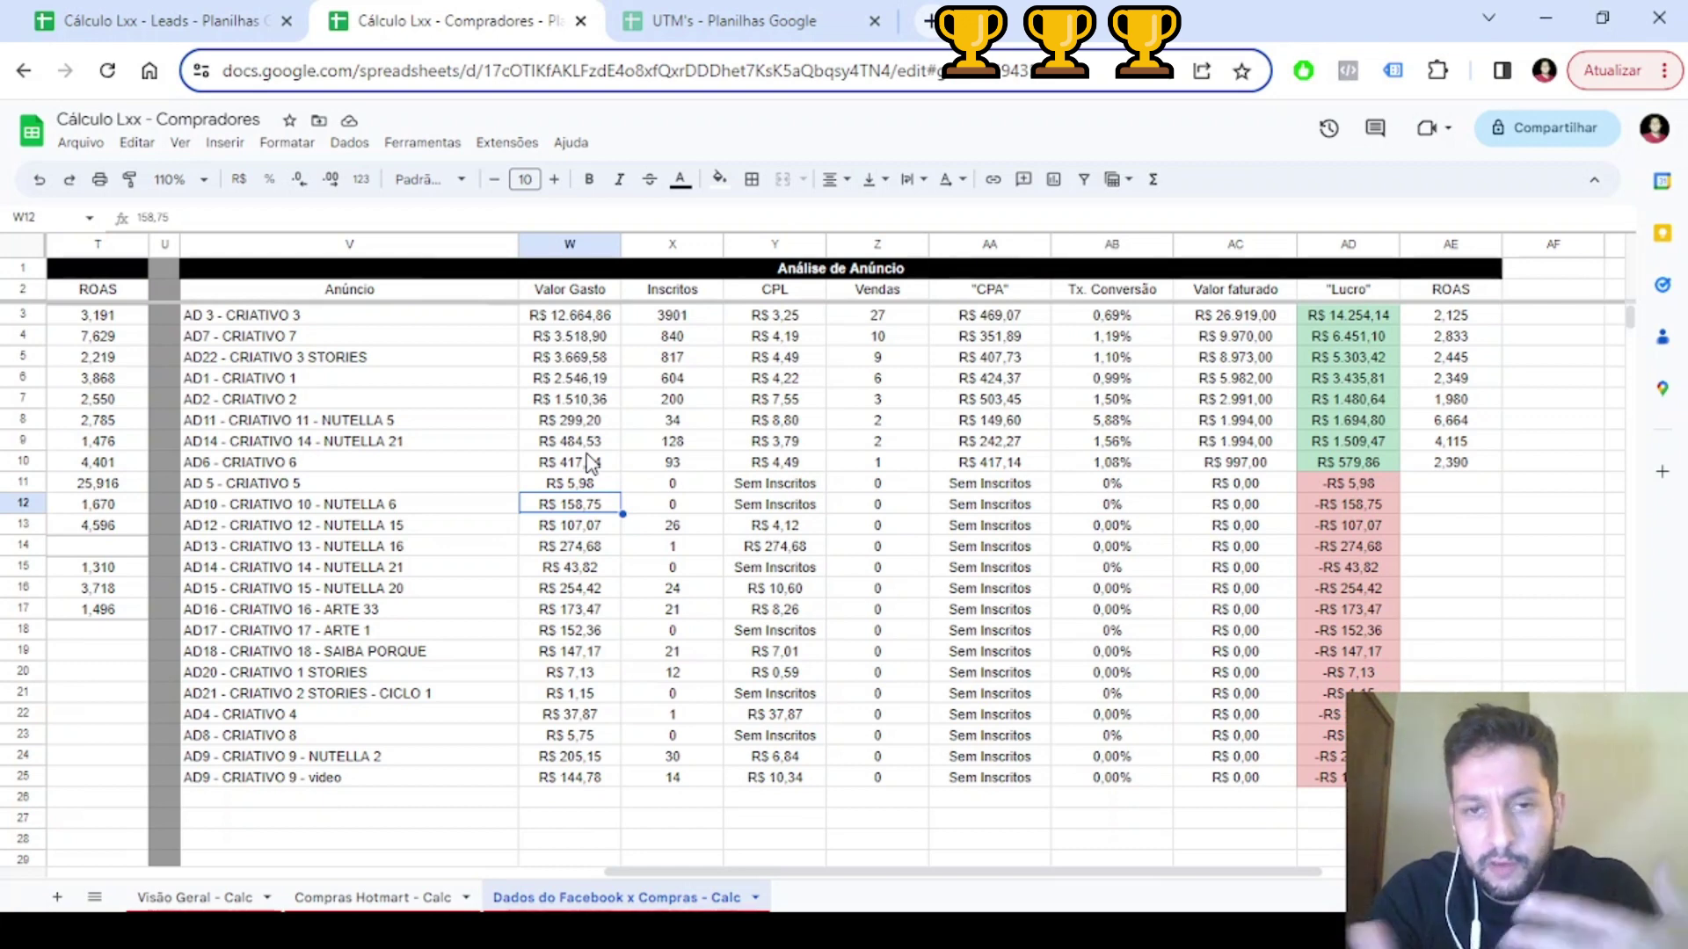
left_click_drag(369, 292, 1450, 777)
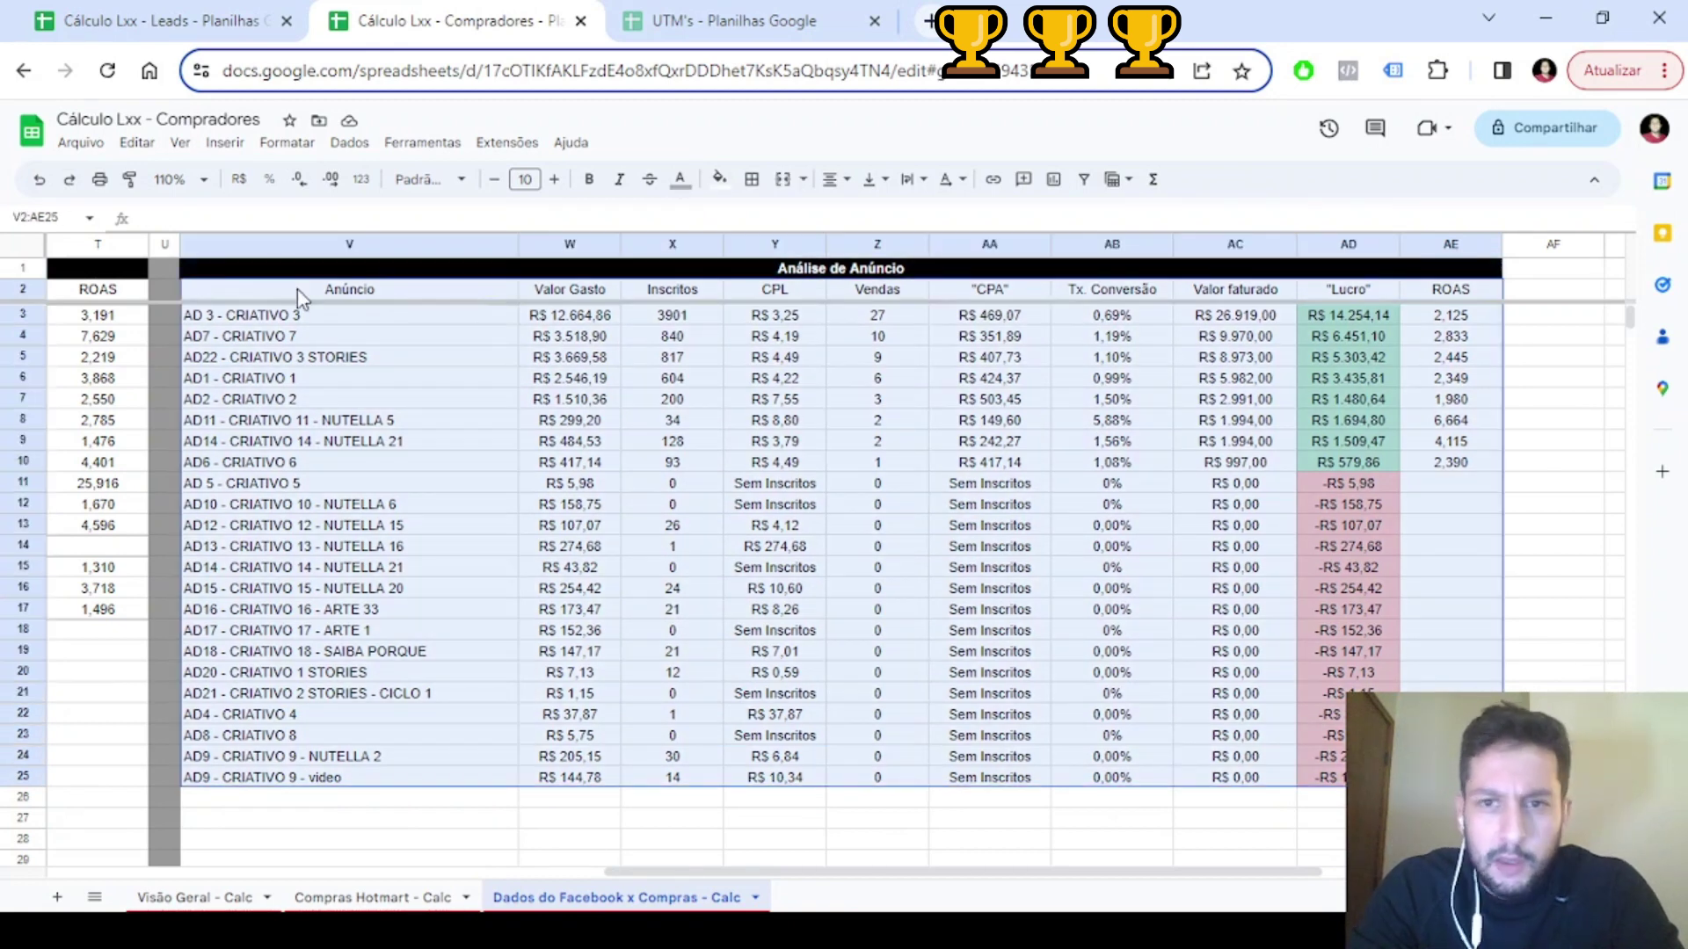
Review the Anúncio column from AD 3 - CRIATIVO 3 to AD9 - CRIATIVO 9 - video, and AD11 - CRIATIVO 11 - NUTELLA 5's Valor faturado
left_click_drag(297, 289, 371, 293)
left_click(371, 291)
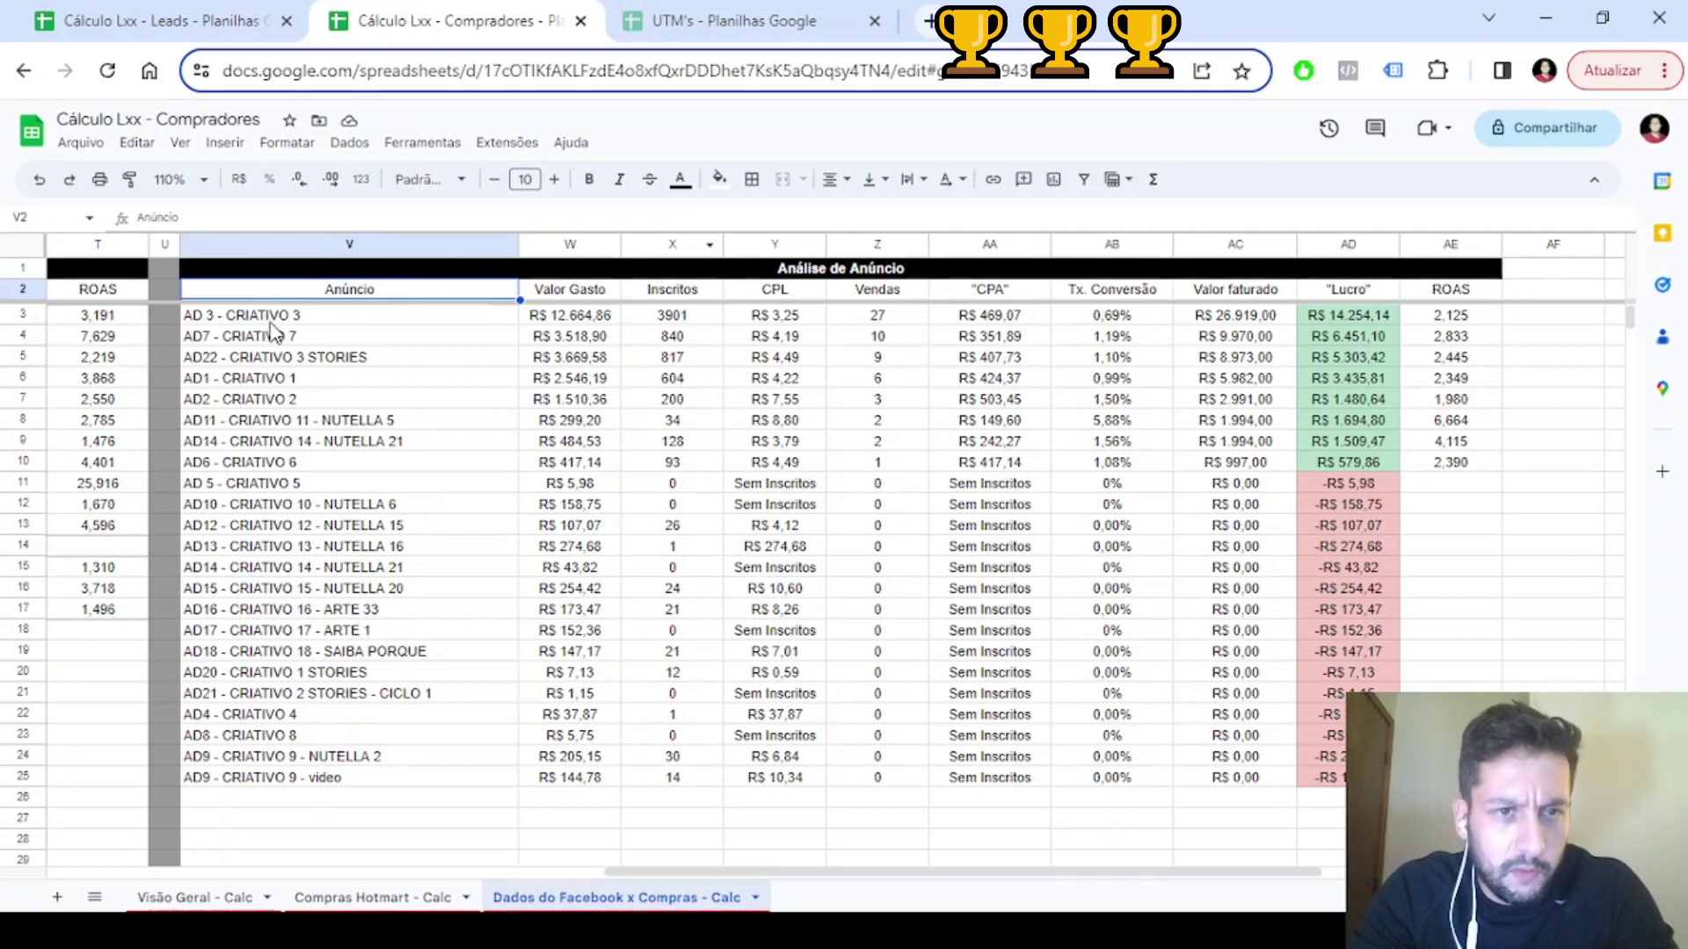
left_click_drag(271, 323, 332, 778)
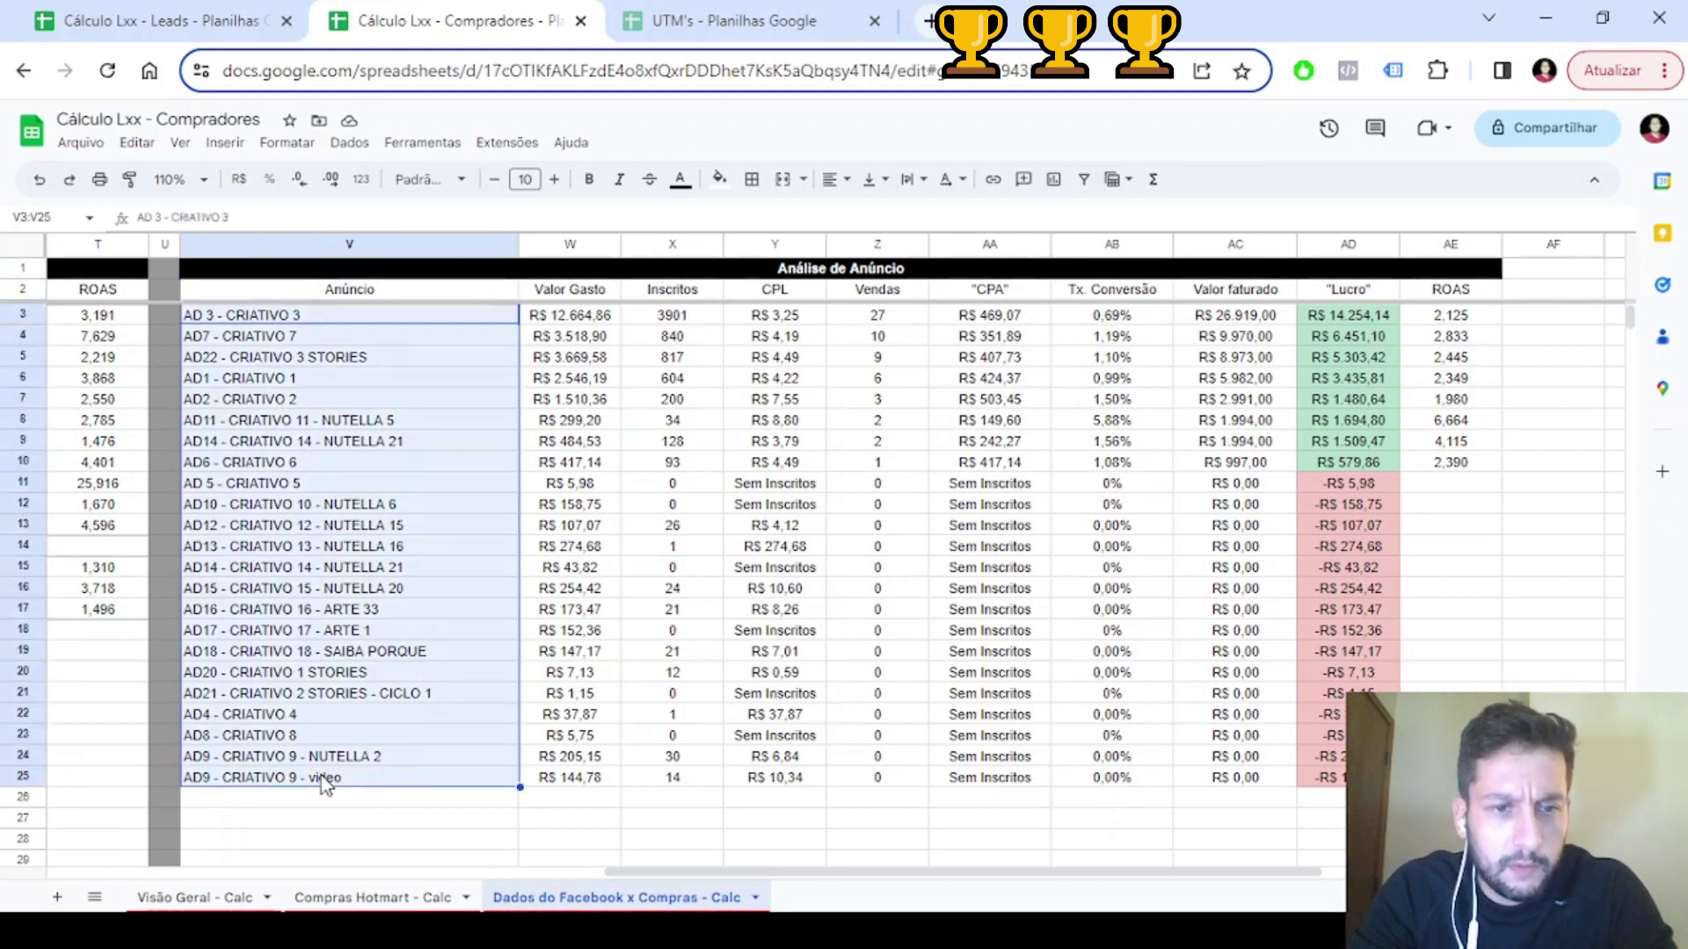
left_click(335, 366)
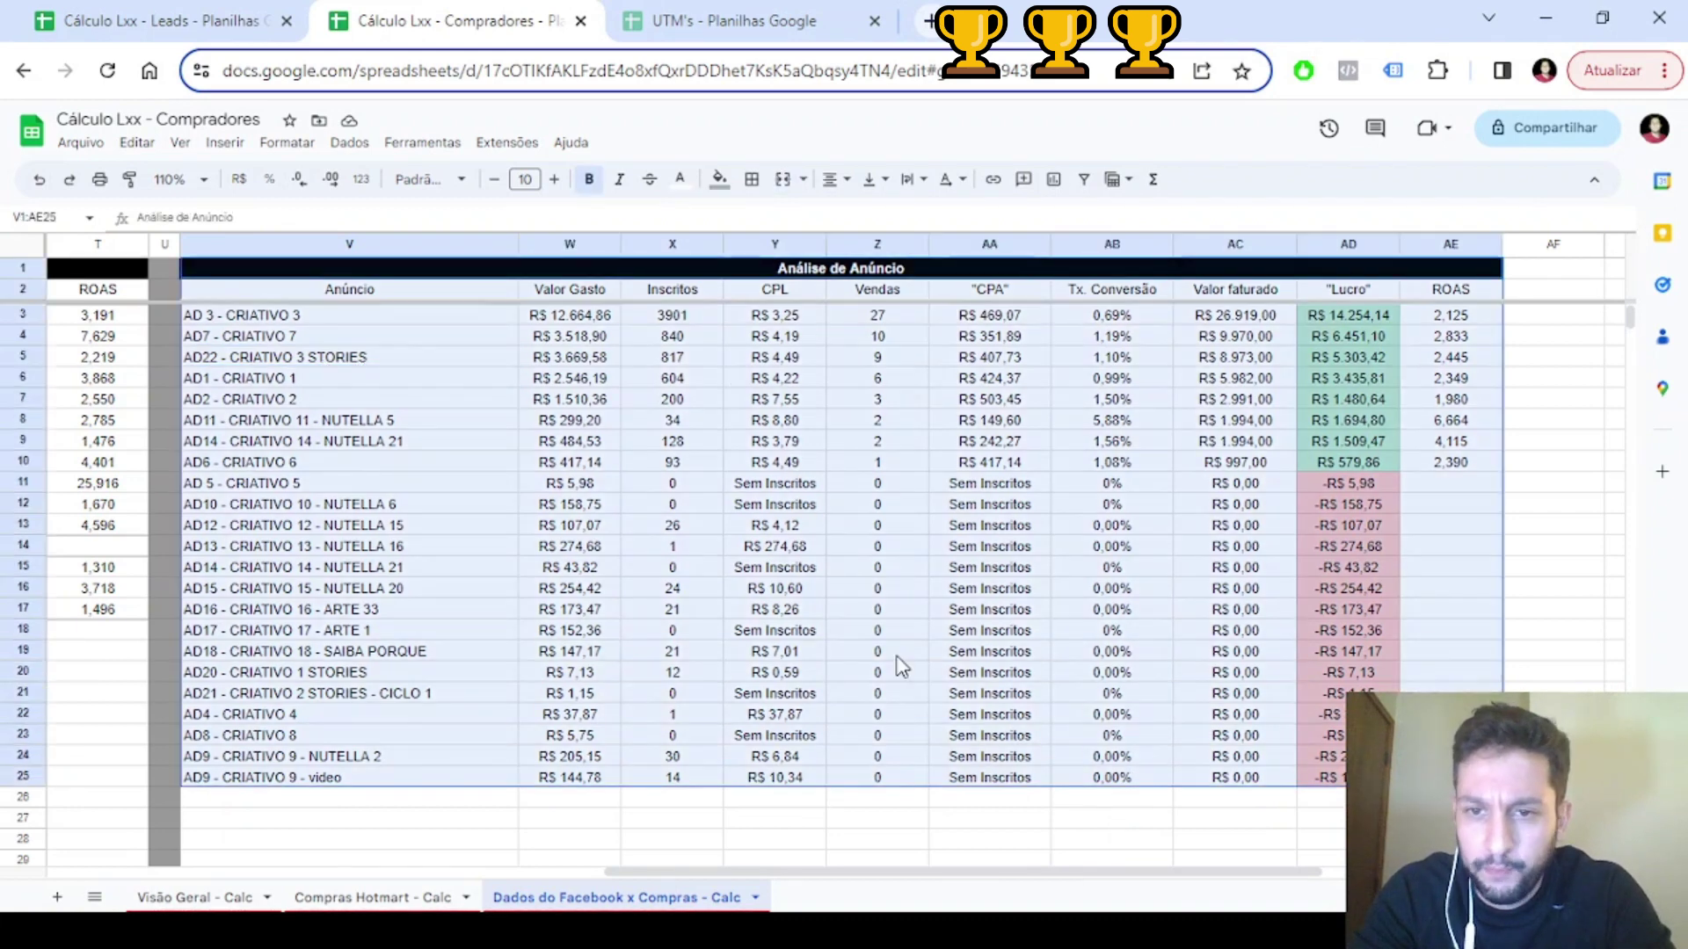
left_click(799, 580)
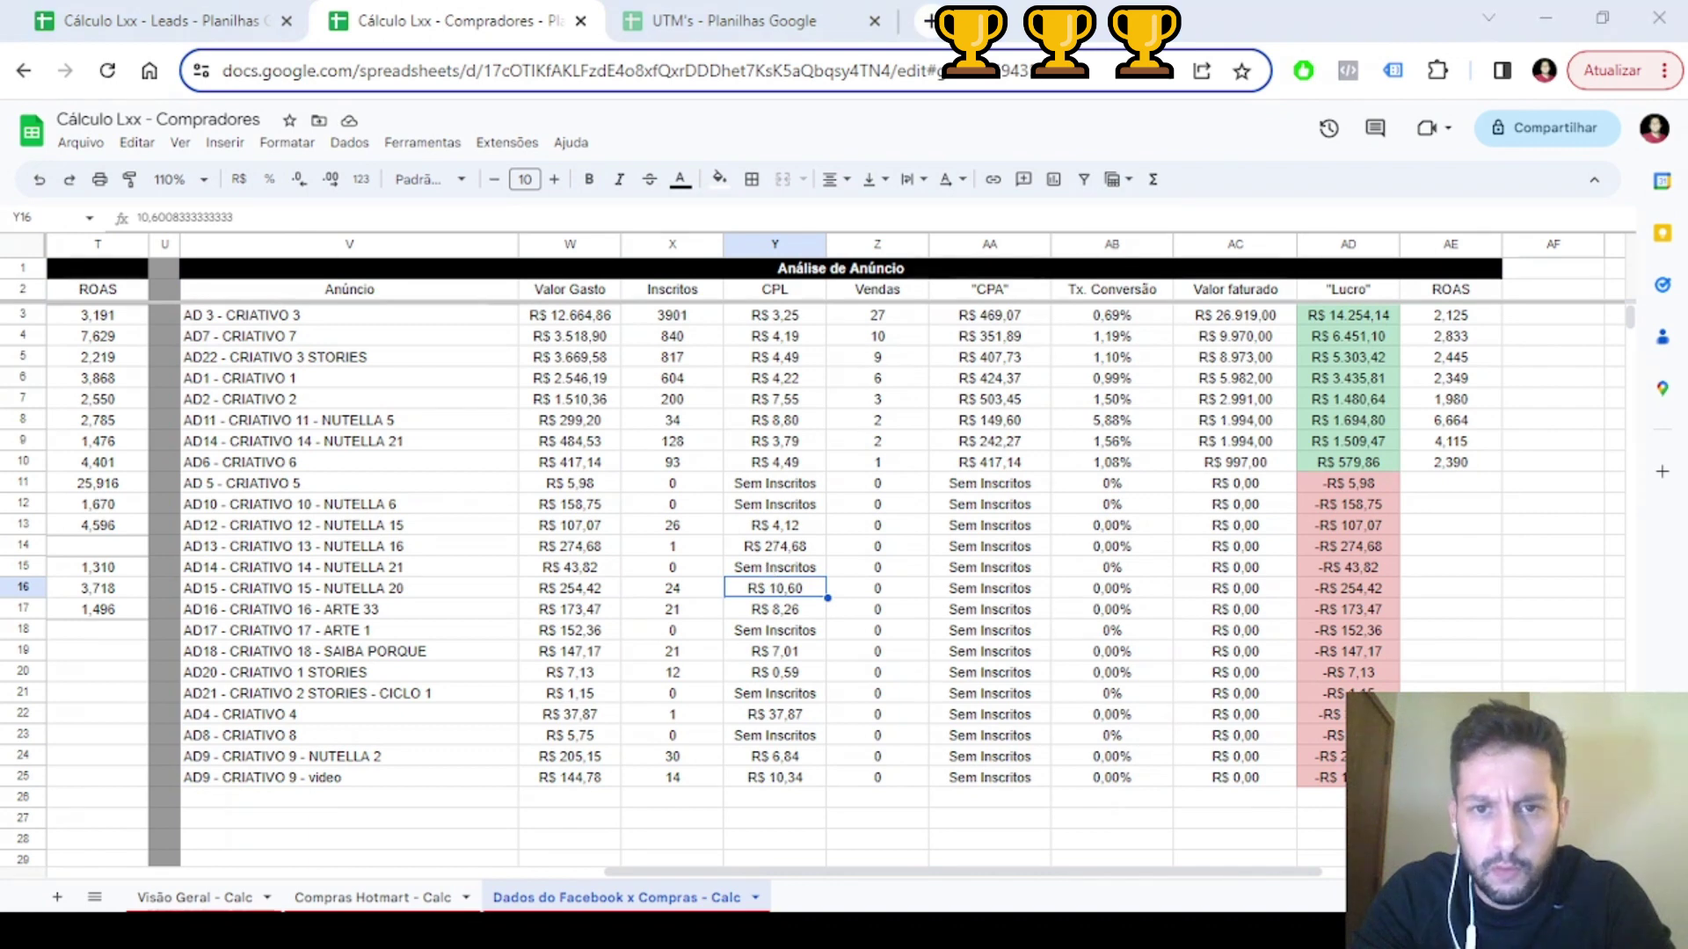
left_click(572, 378)
left_click(1219, 419)
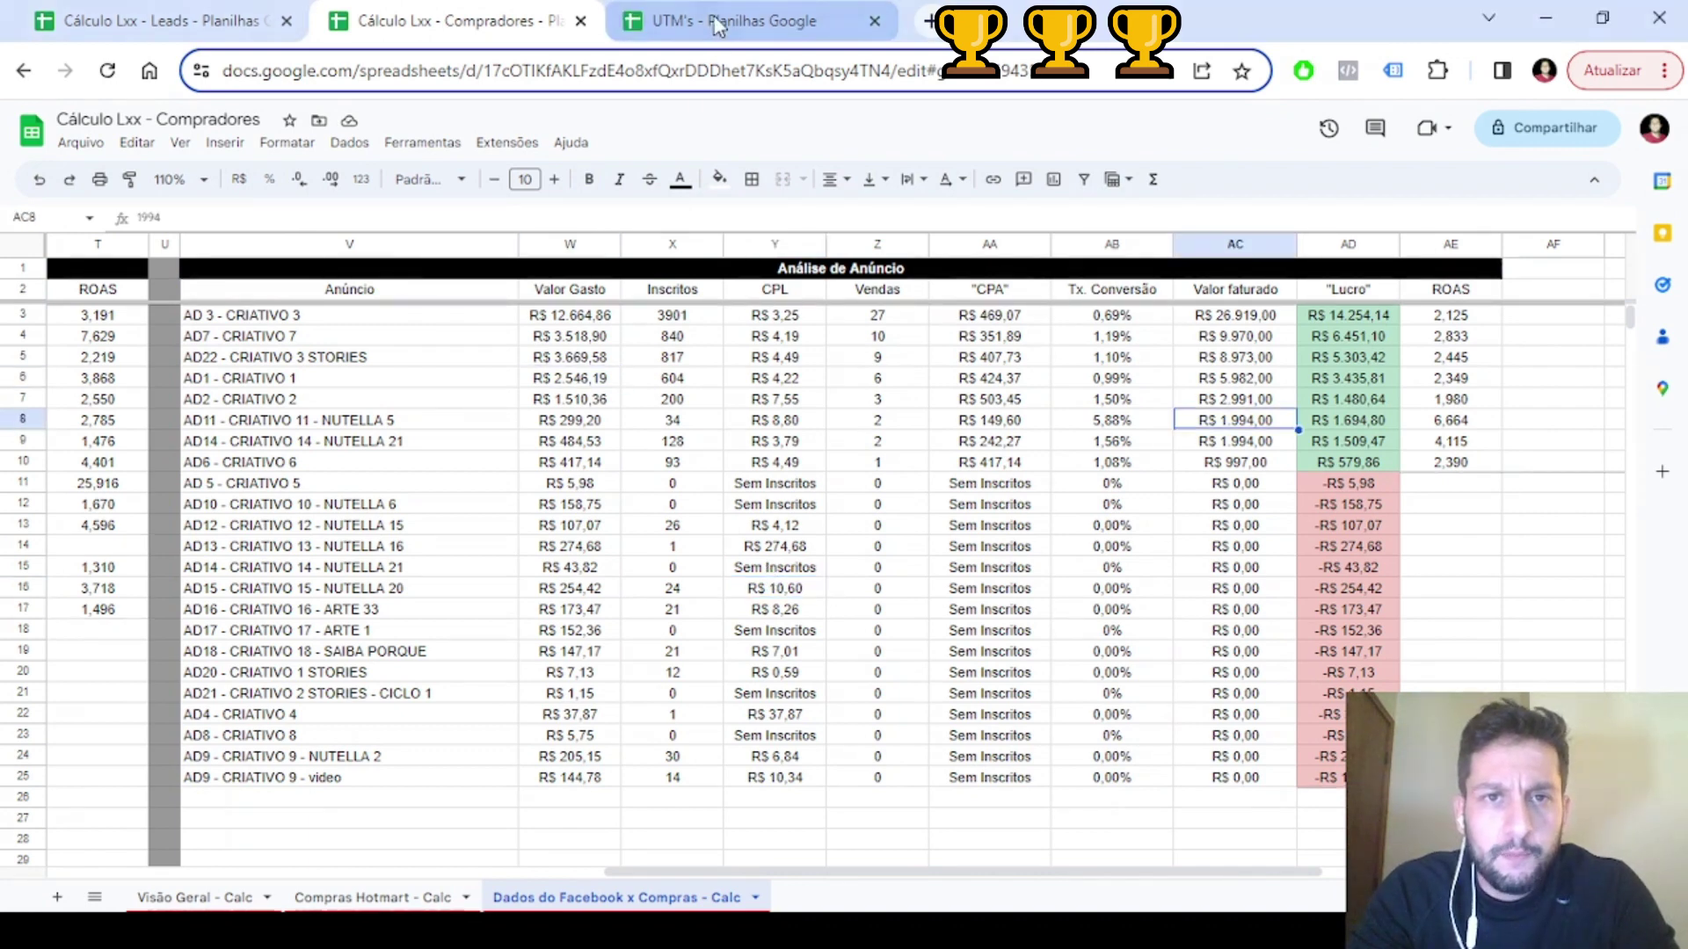
Switch to the UTM's spreadsheet and set its zoom to 125%
left_click(738, 27)
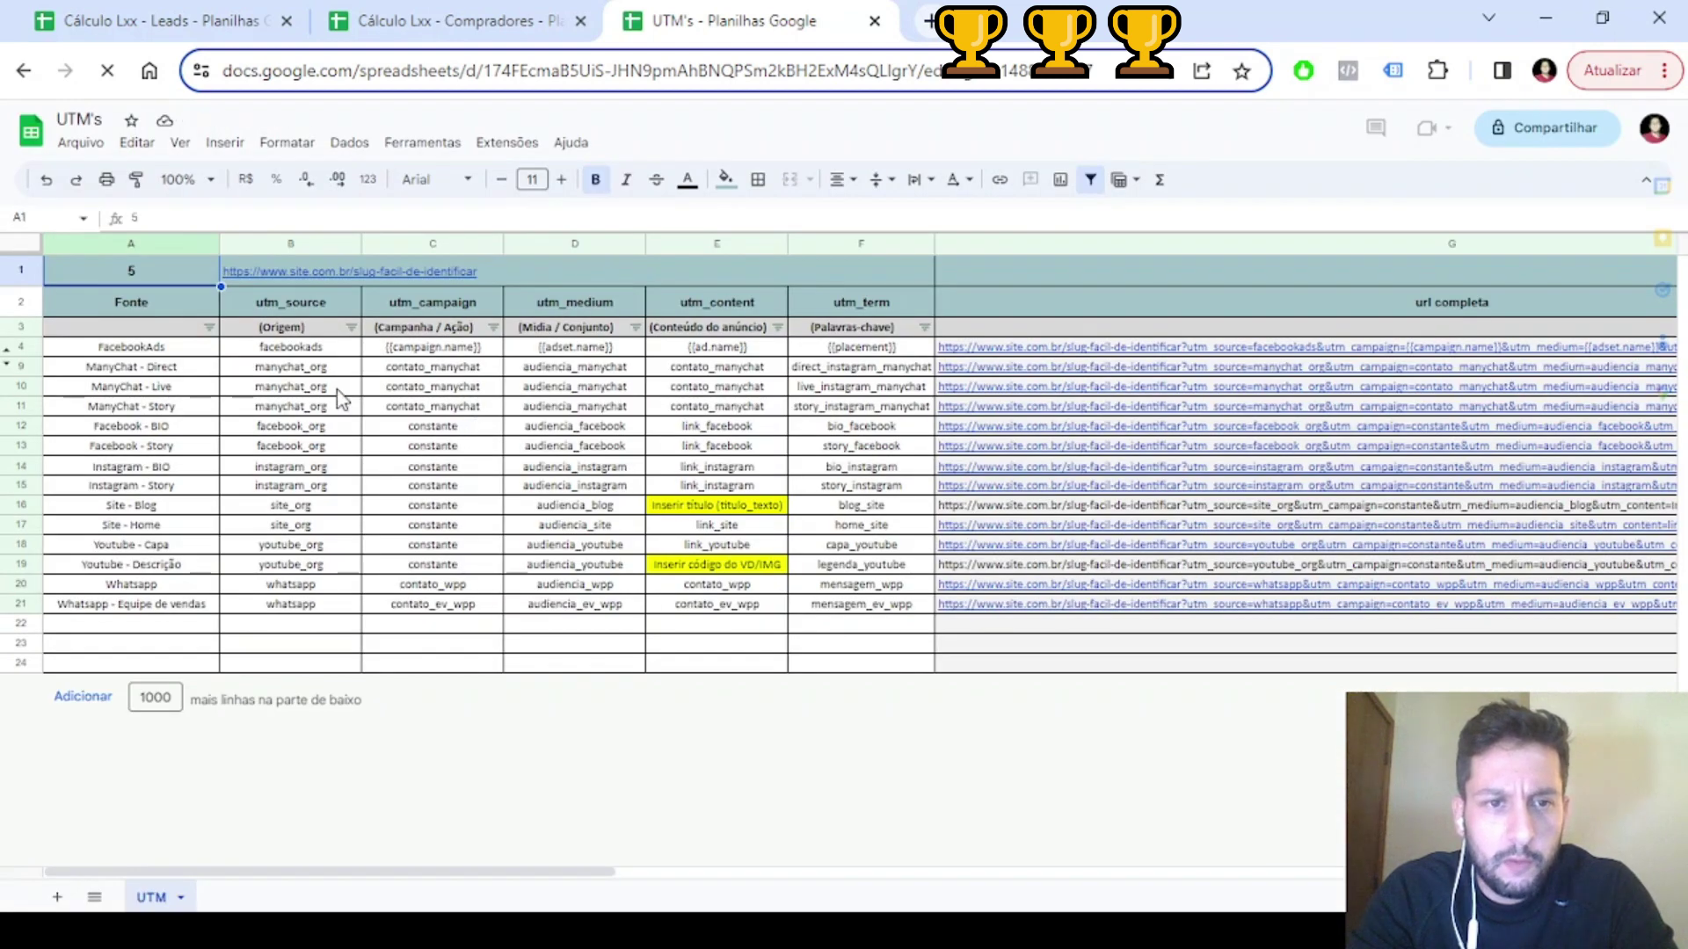
left_click(180, 179)
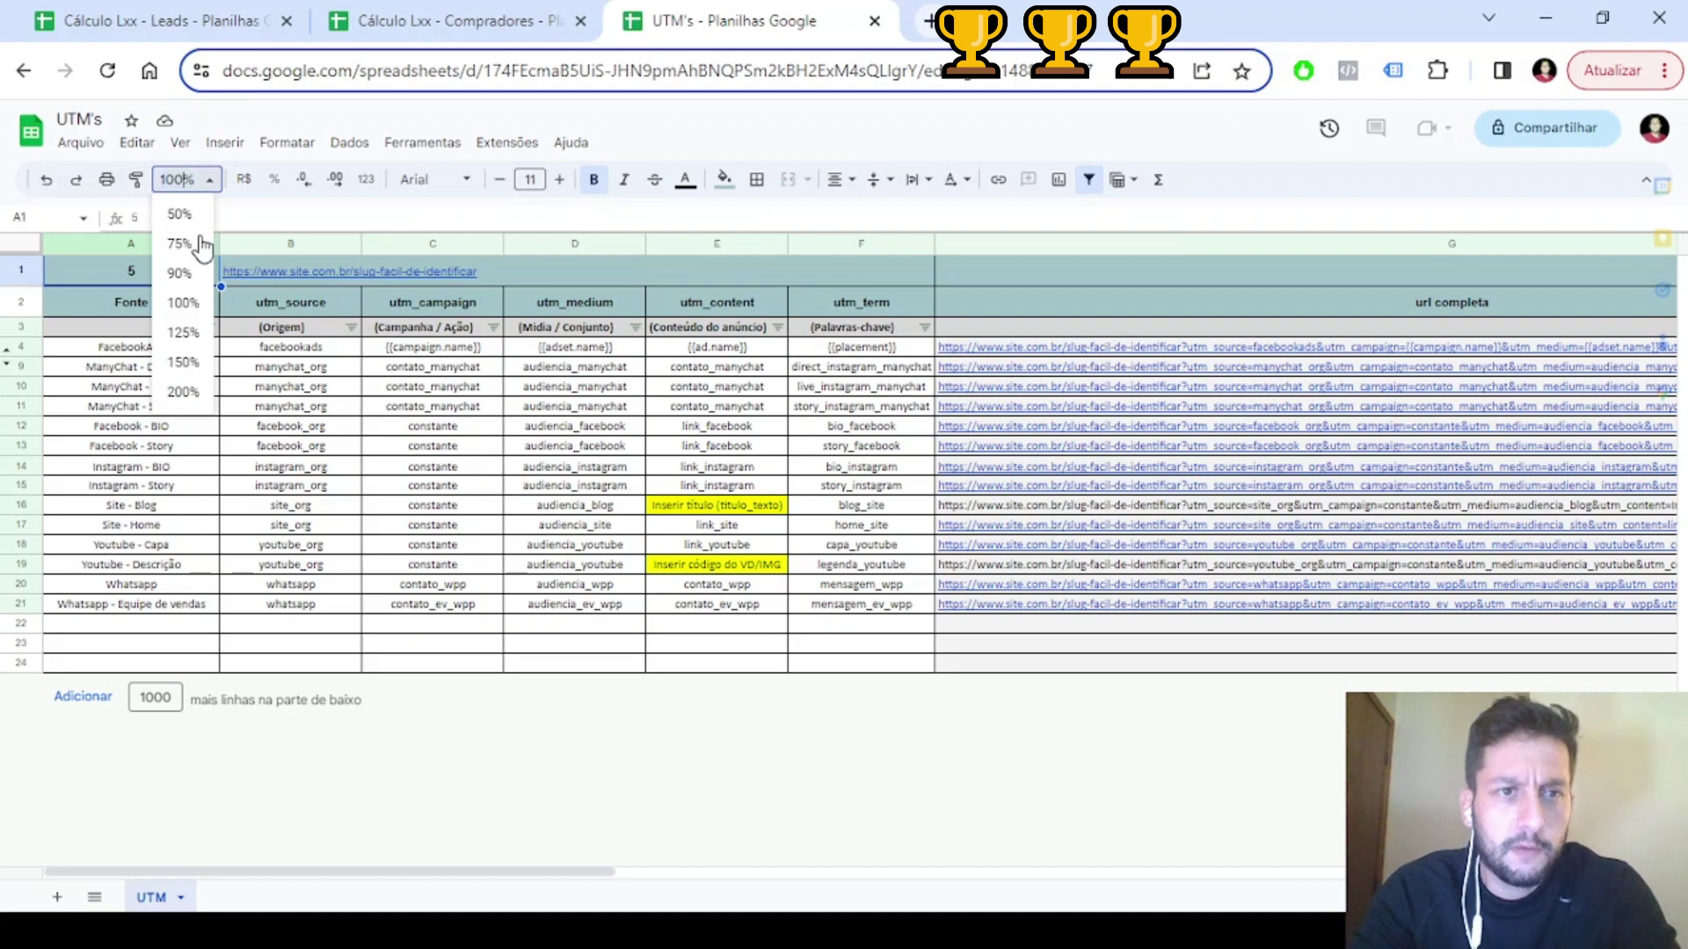
key("BackSpace")
key("BackSpace")
type("25")
key("Return")
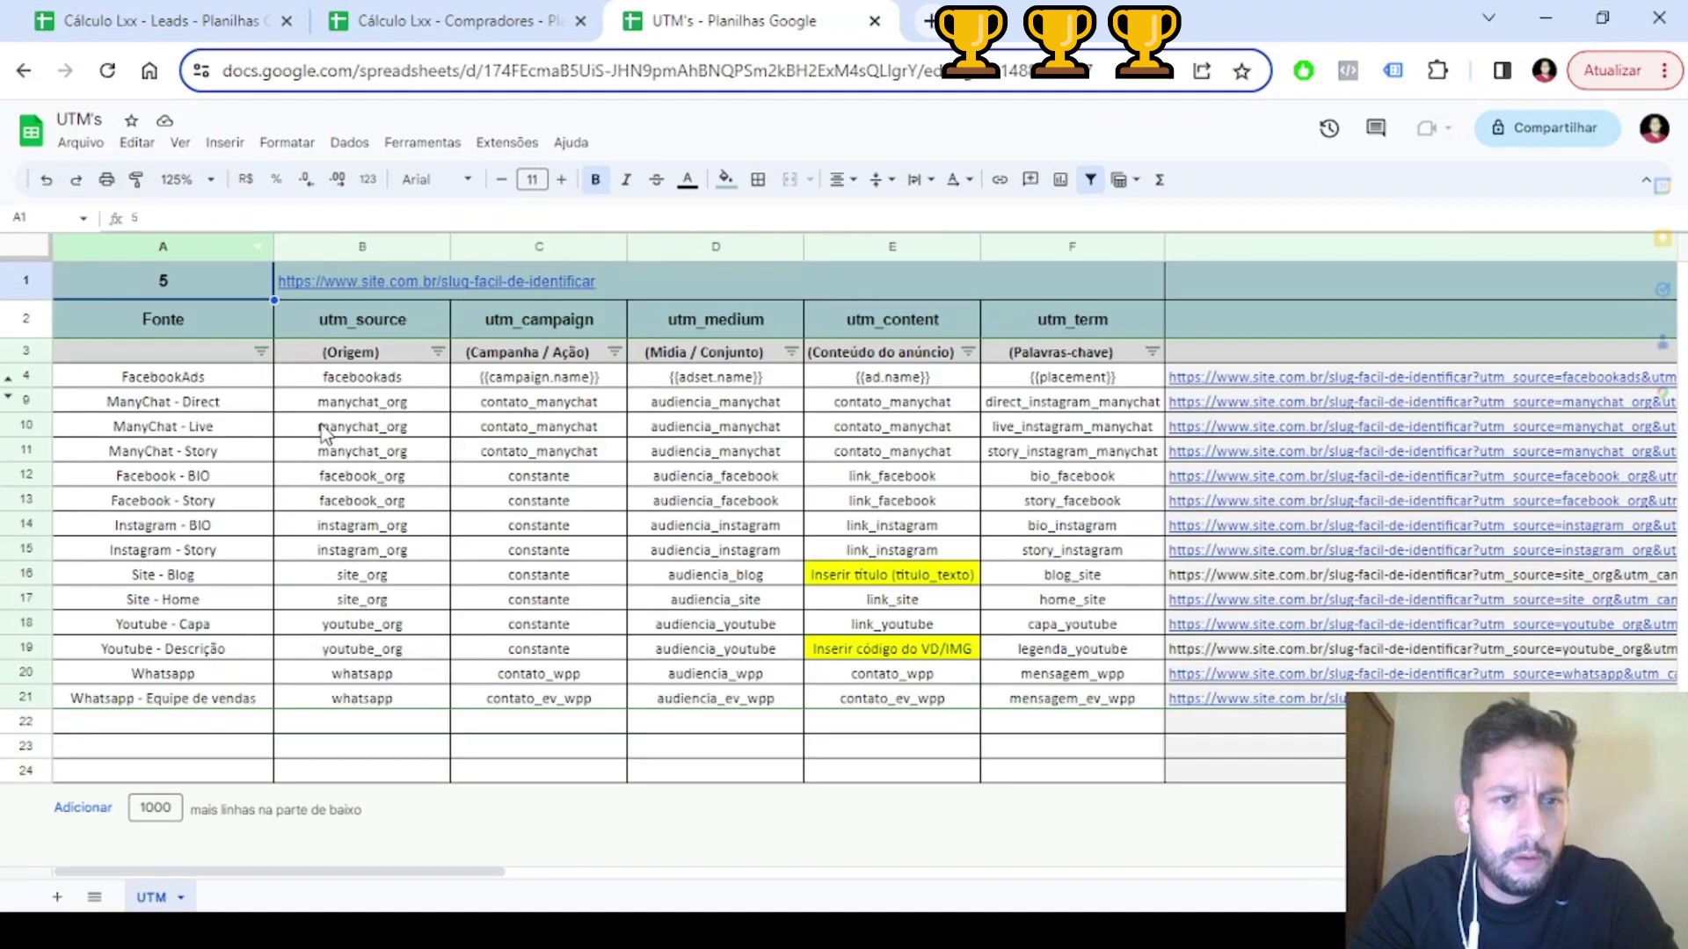
Examine the FacebookAds source and its utm_source, and highlight the utm_medium values of the organic sources
left_click(323, 431)
left_click(151, 385)
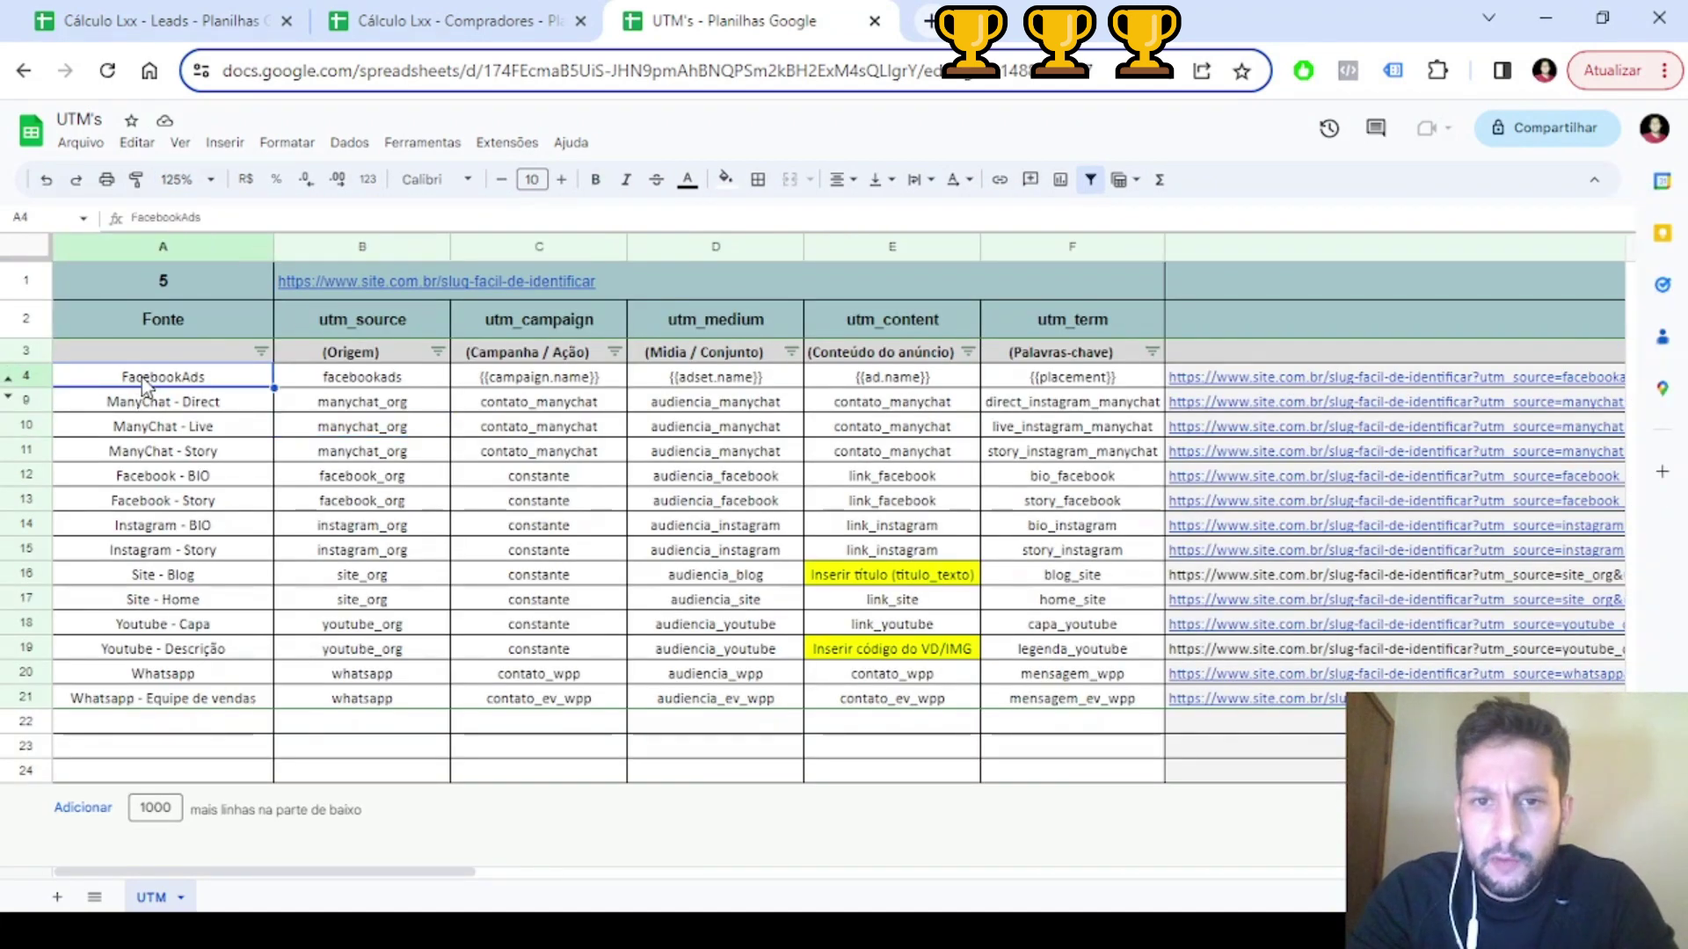
left_click(379, 377)
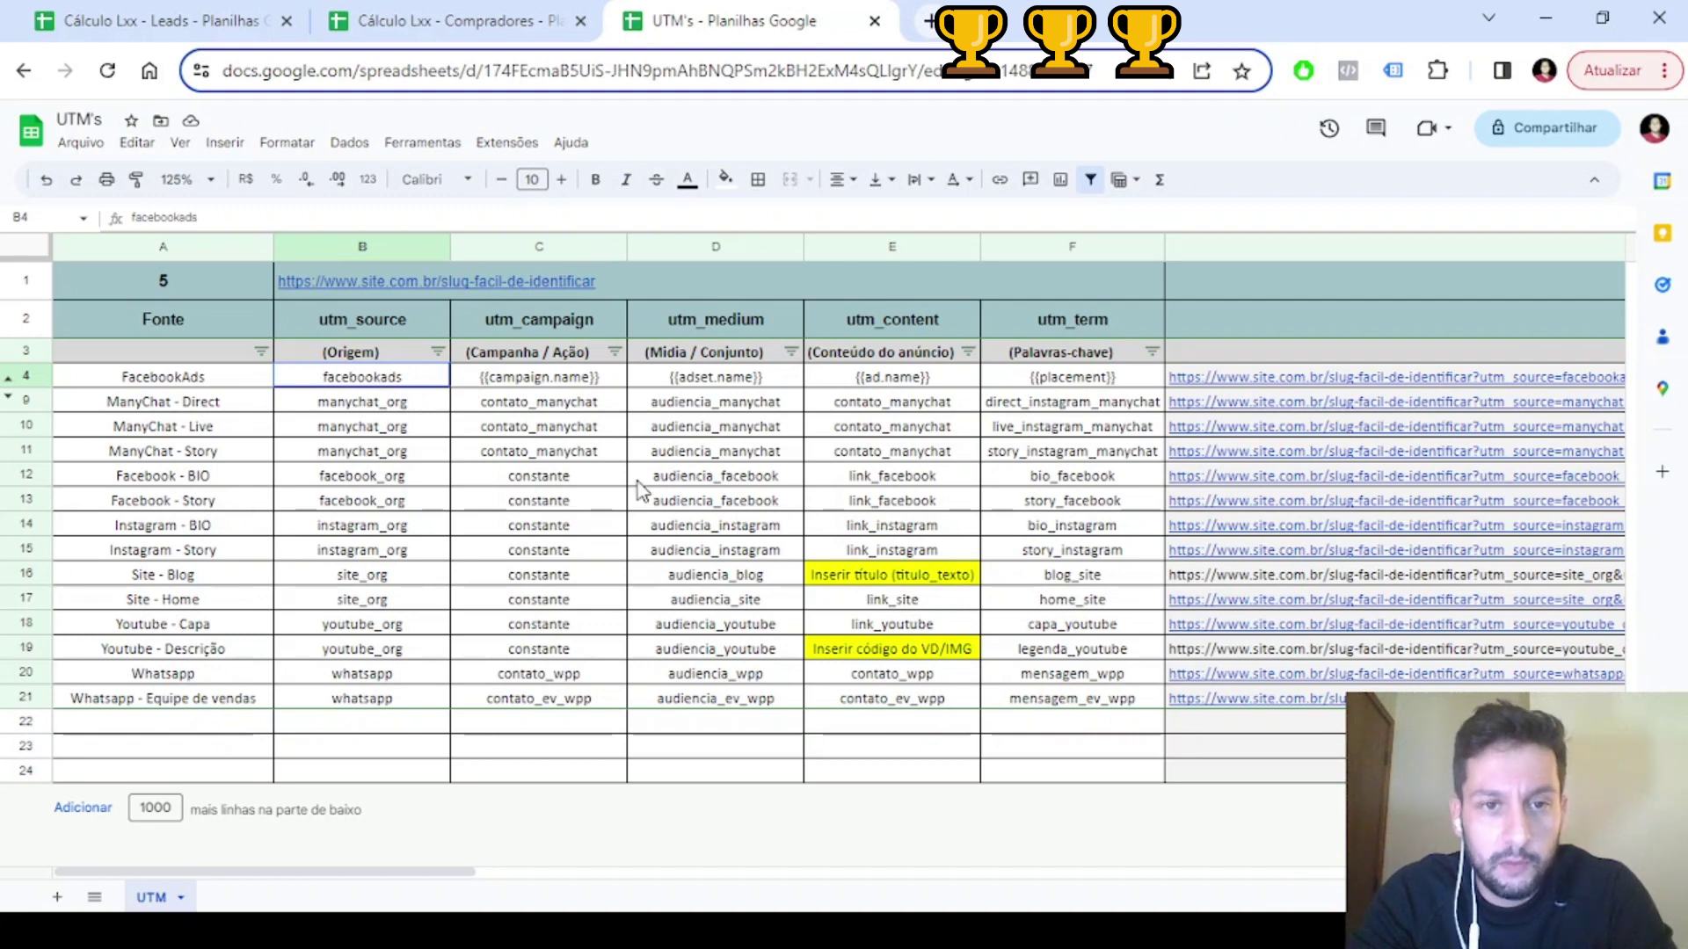
left_click_drag(639, 489, 772, 708)
left_click(756, 697)
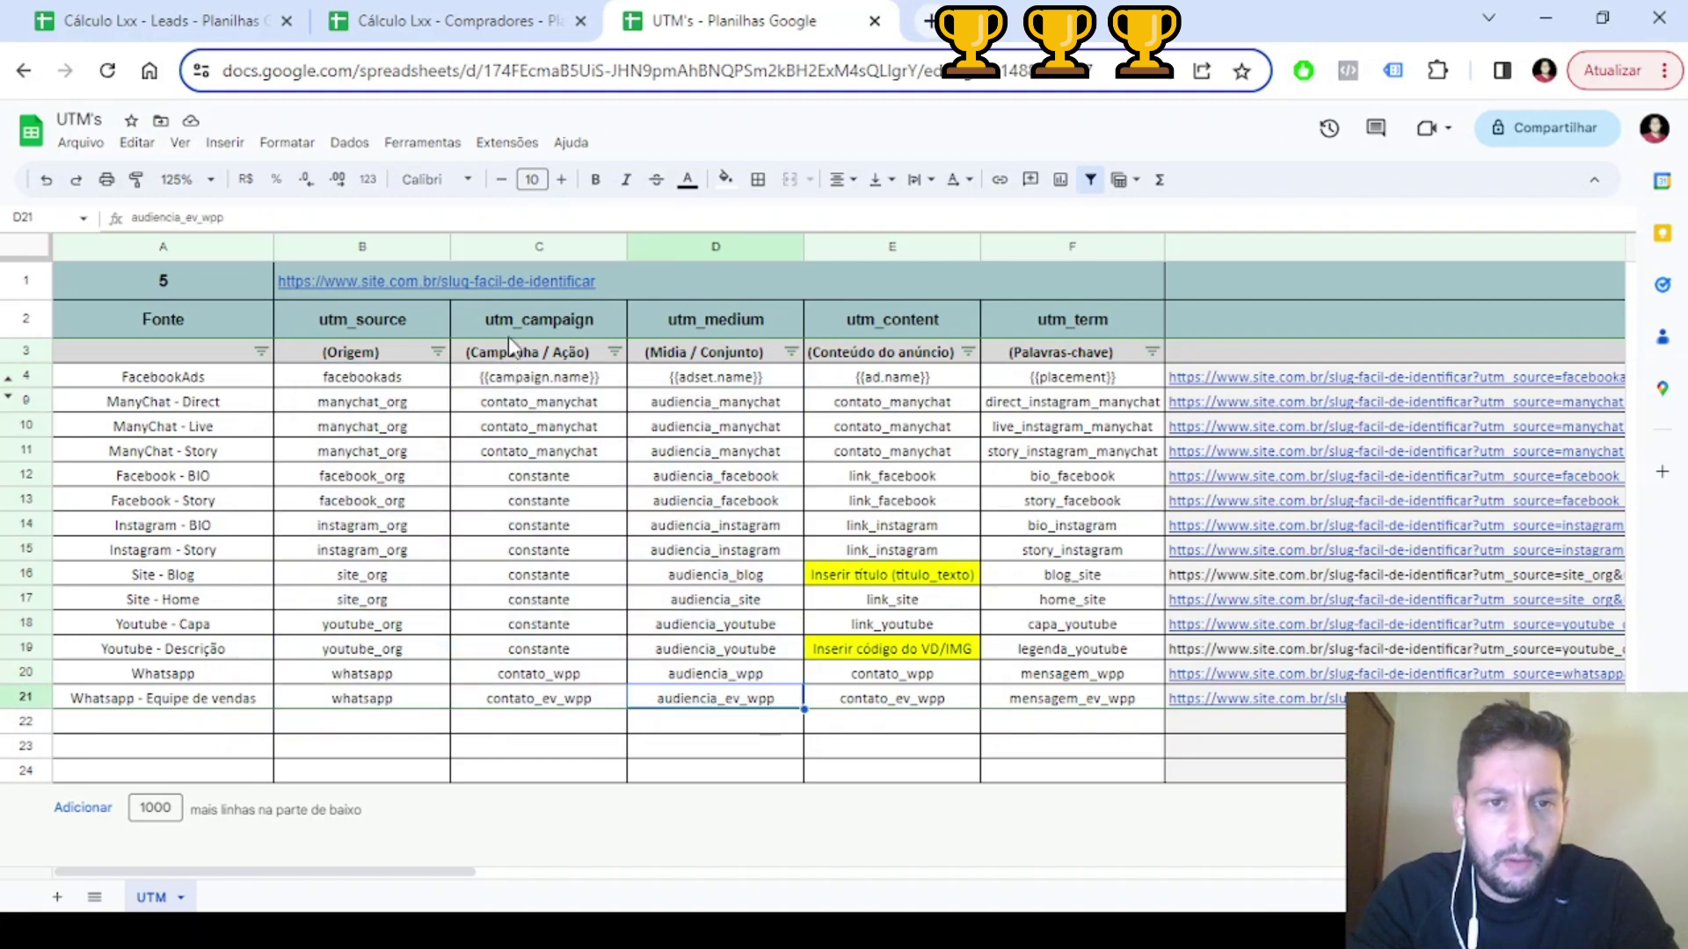
Review the FacebookAds row's dynamic parameters from utm_campaign through utm_term, checking the utm_content and utm_term headers
left_click(517, 380)
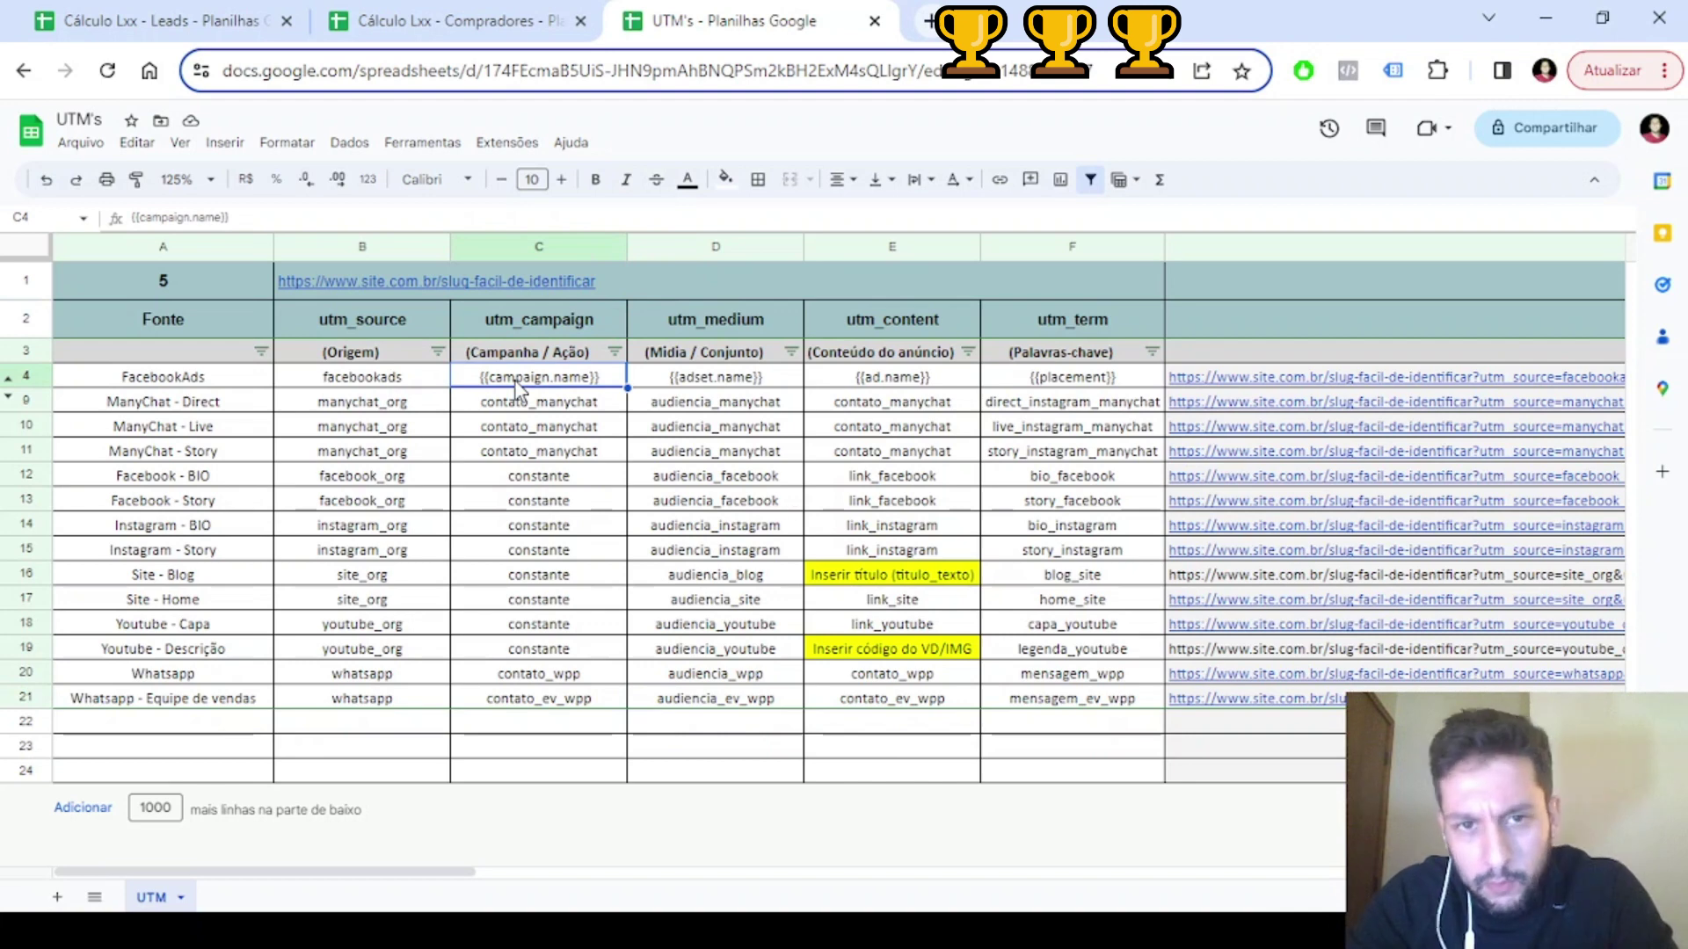
key("Right")
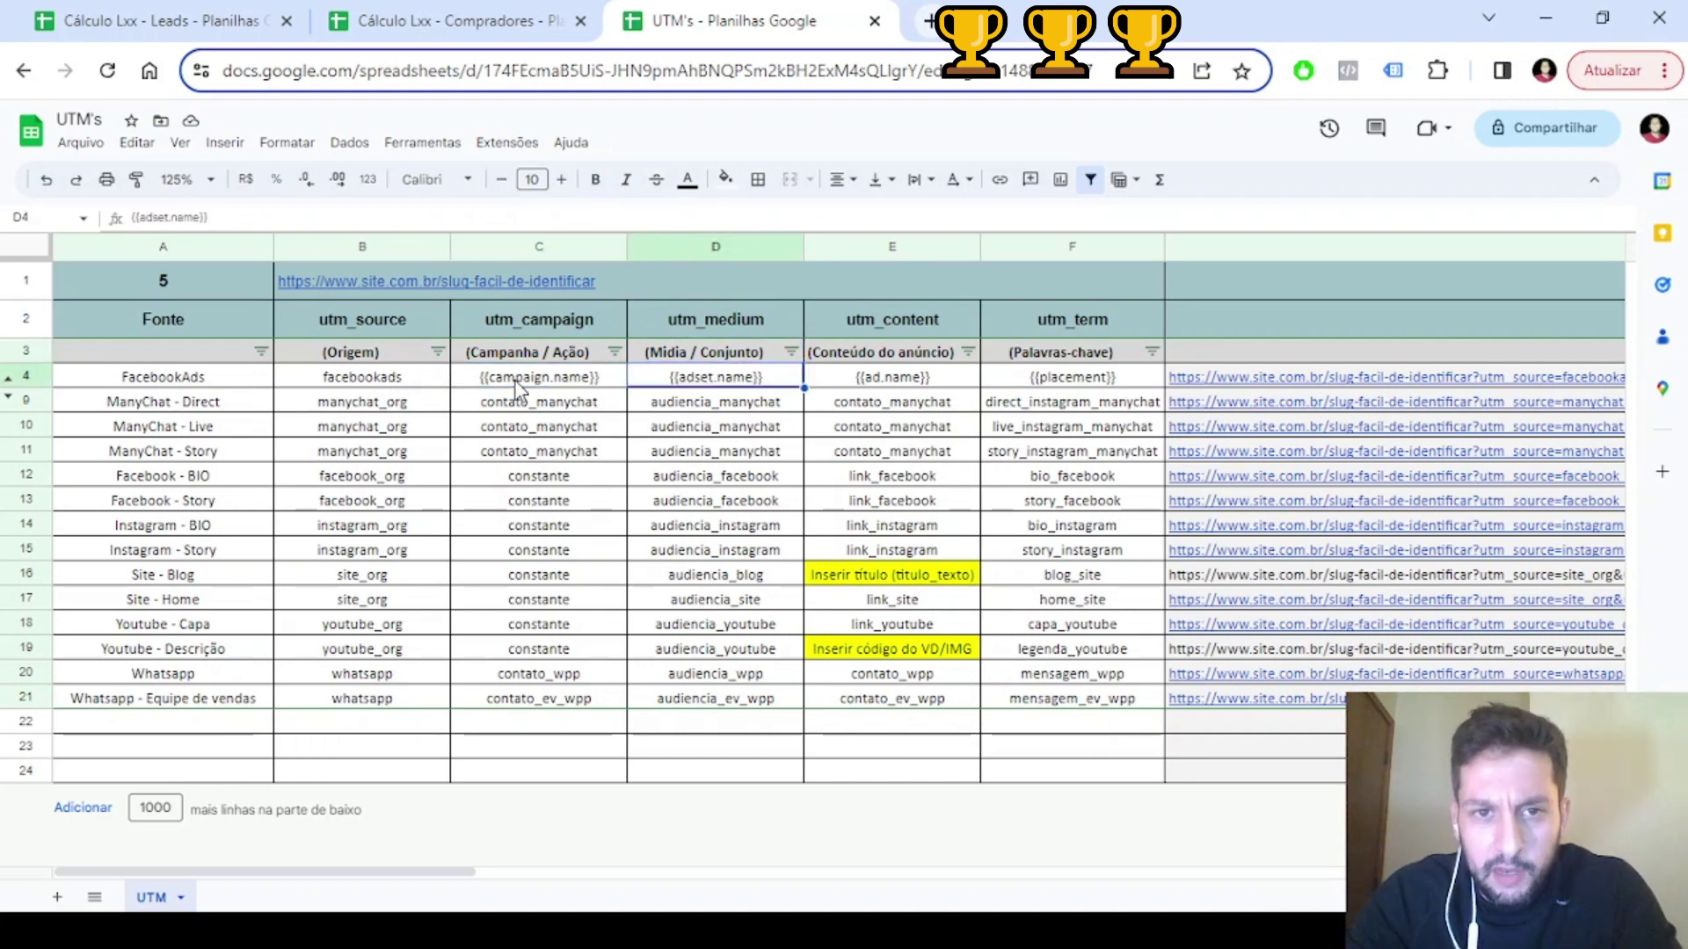
key("Right")
key("Up")
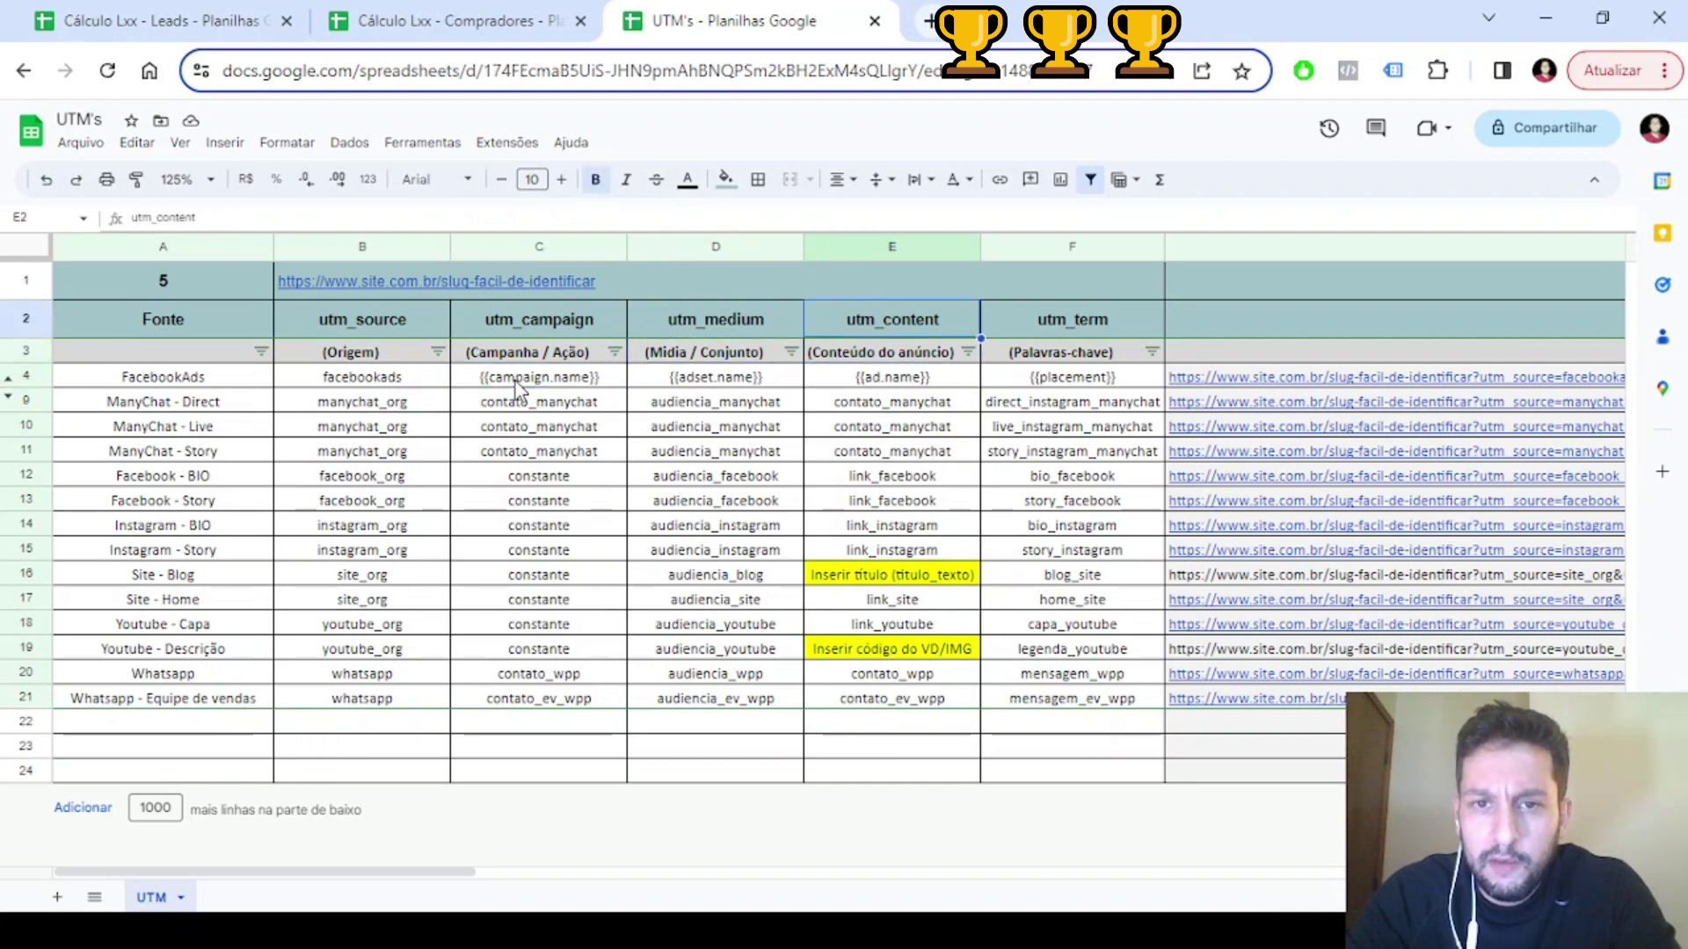
key("Down")
key("Right")
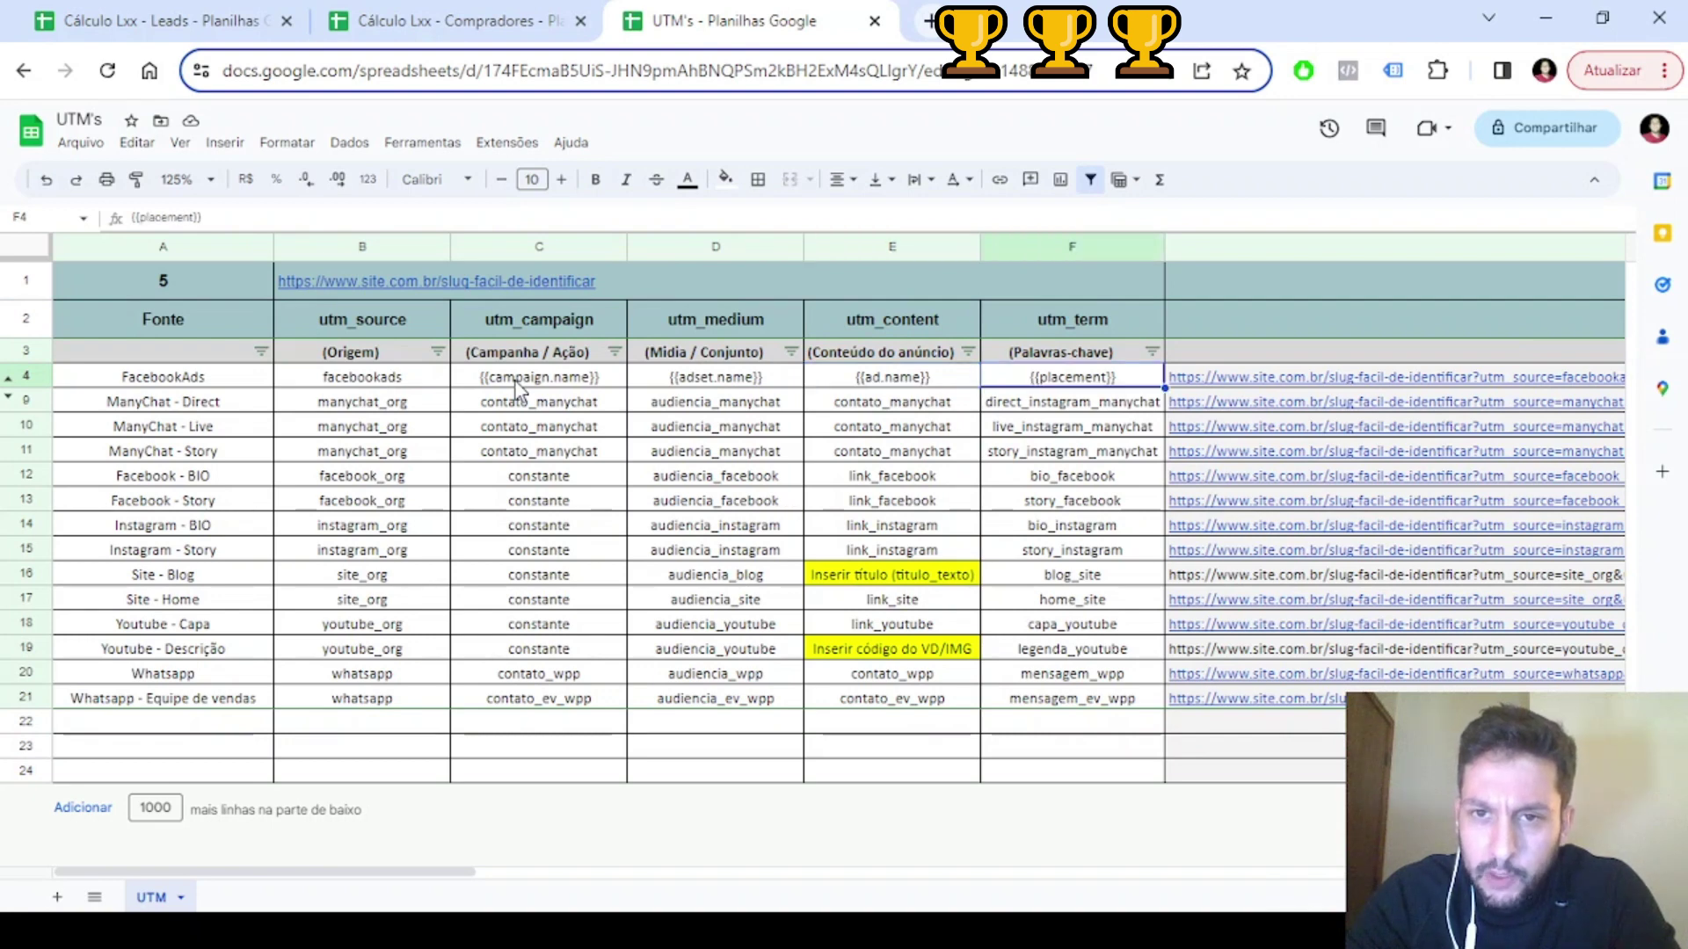
key("Up")
key("Up")
key("Down")
key("Down")
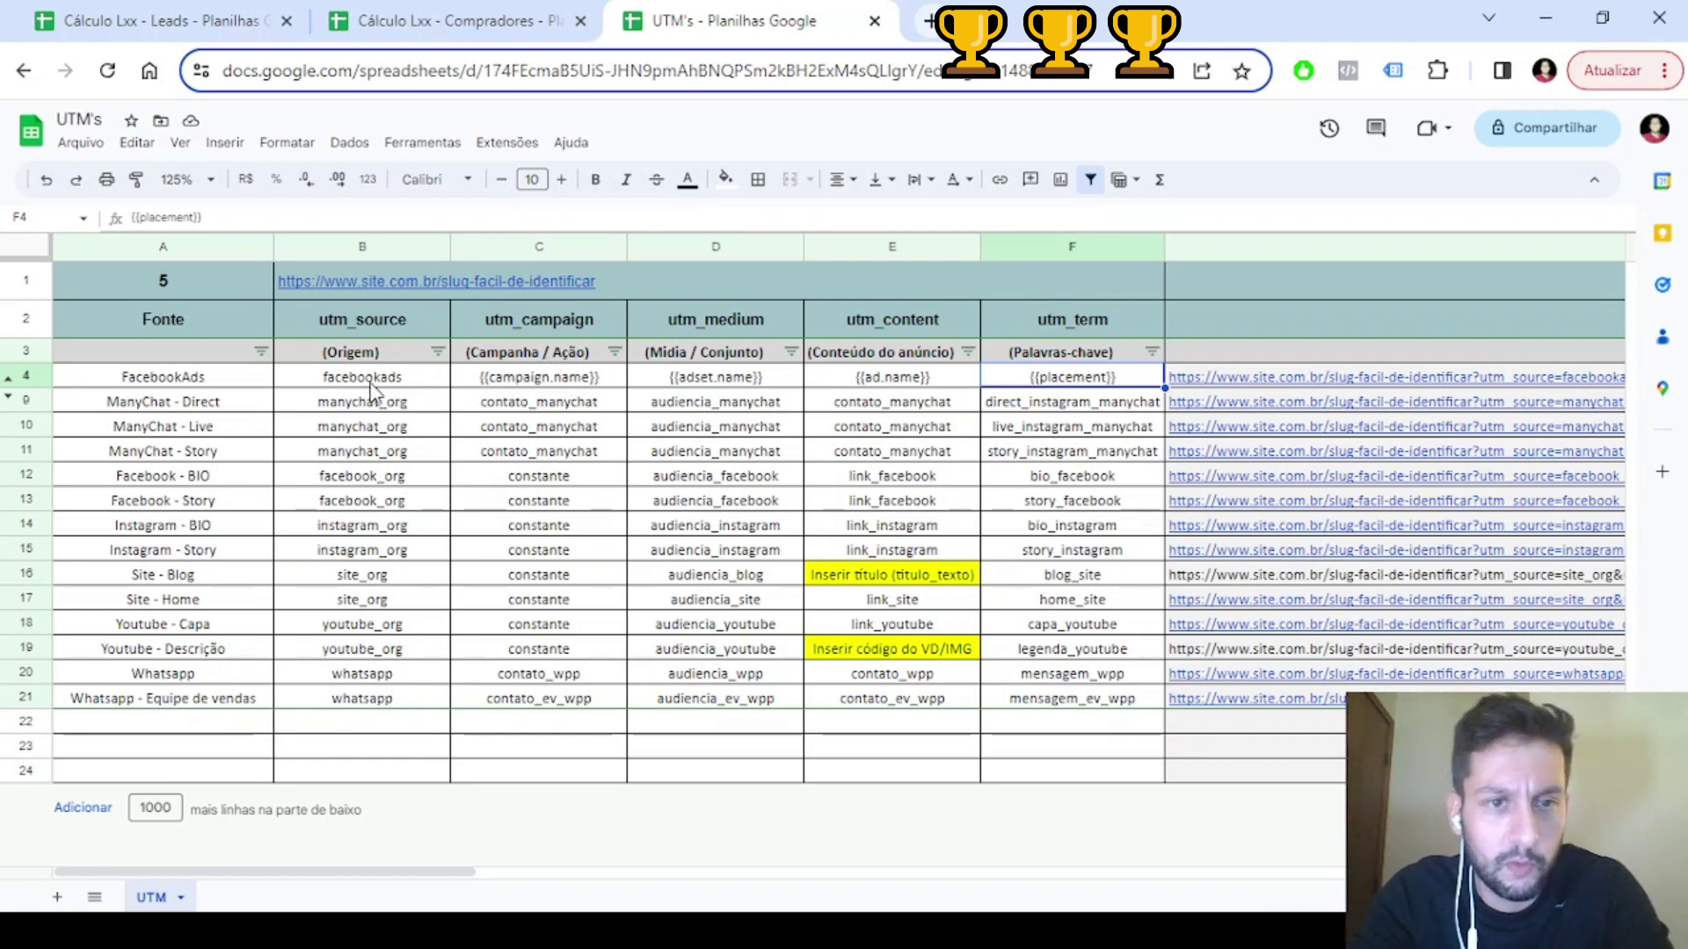
Highlight utm_campaign, utm_medium, utm_content and utm_term together with their FacebookAds parameters, and select the campaign-to-content block
left_click(368, 380)
left_click(506, 379)
left_click(532, 318)
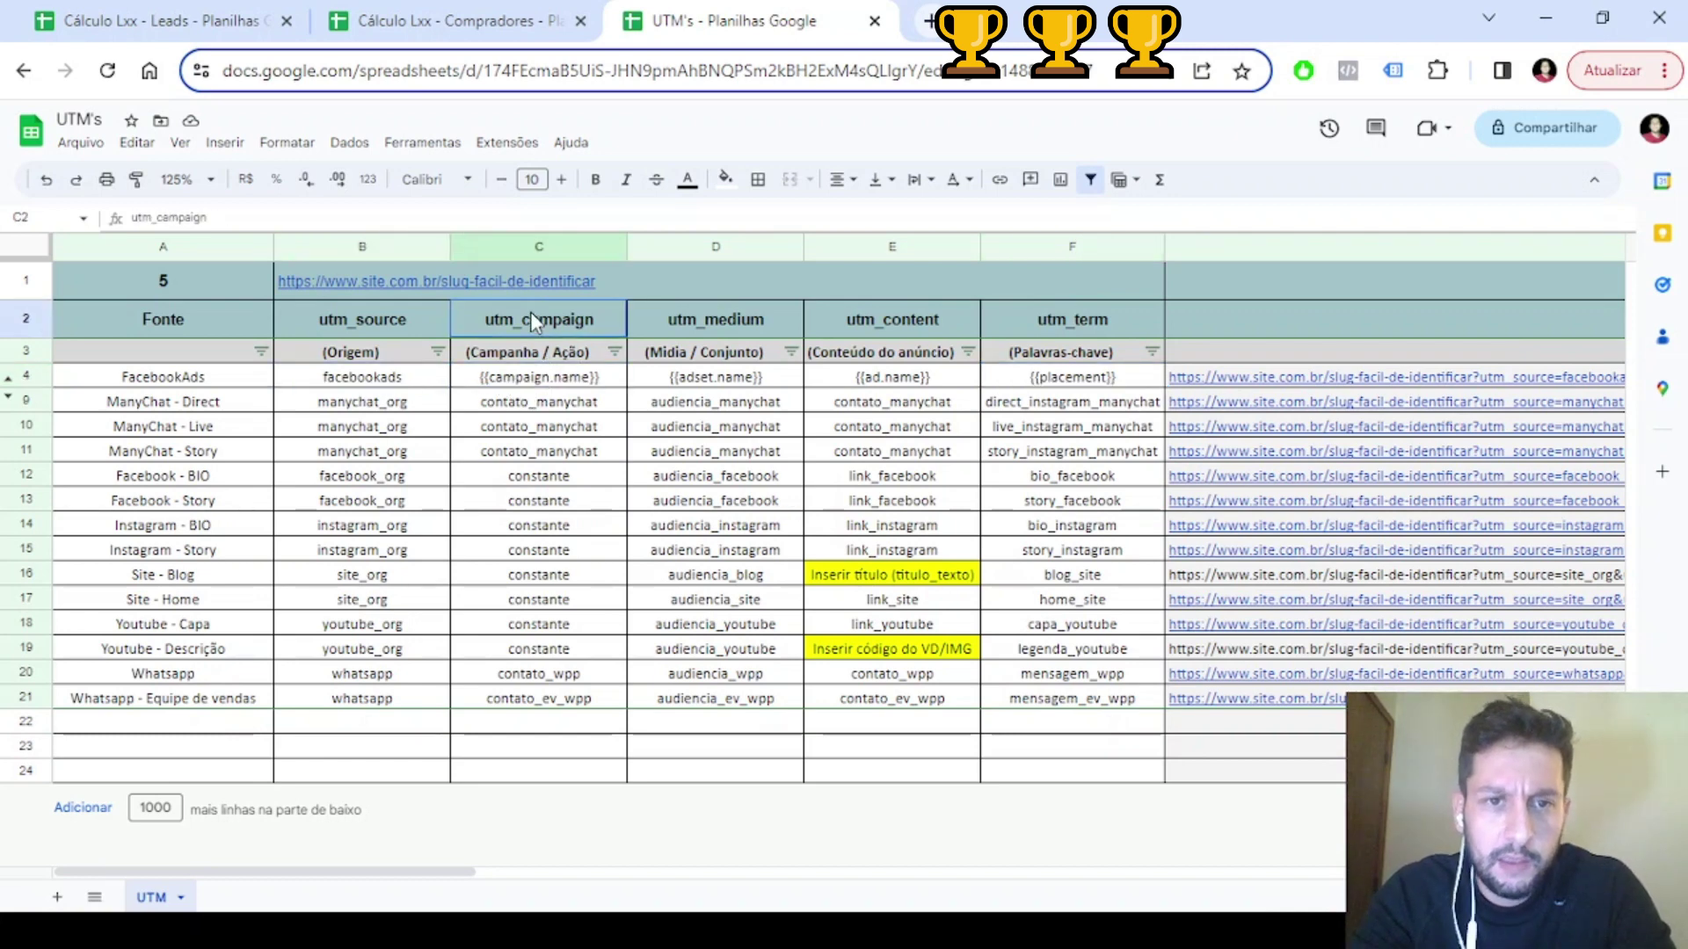
left_click_drag(530, 311, 537, 385)
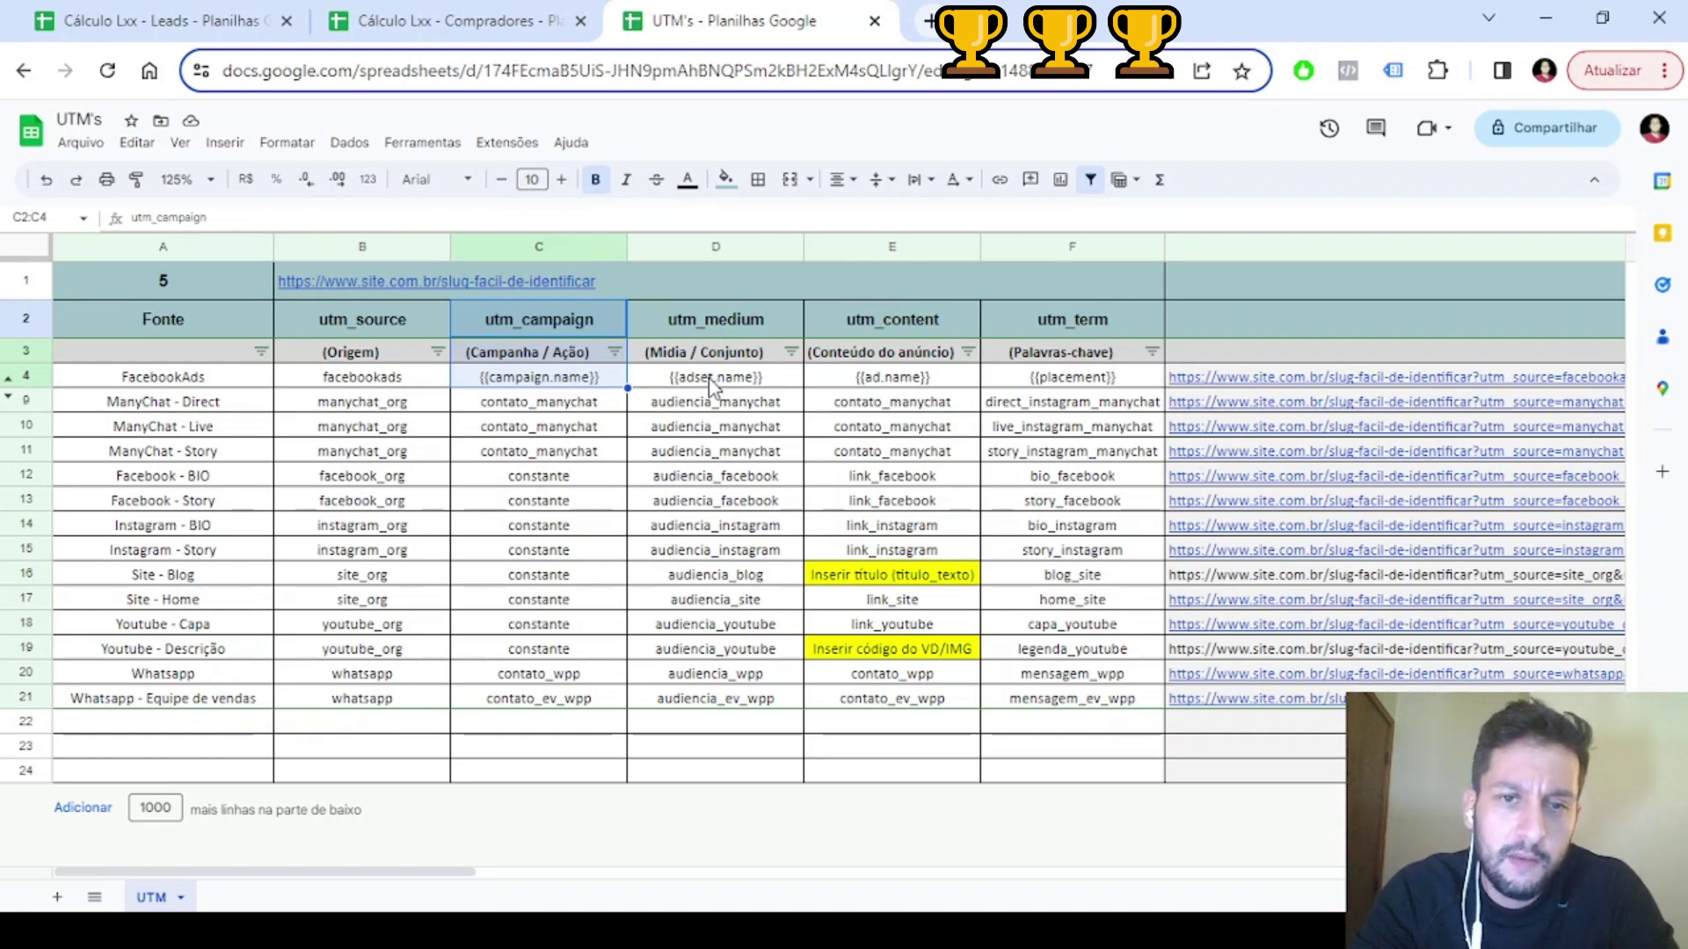
left_click_drag(712, 318, 708, 378)
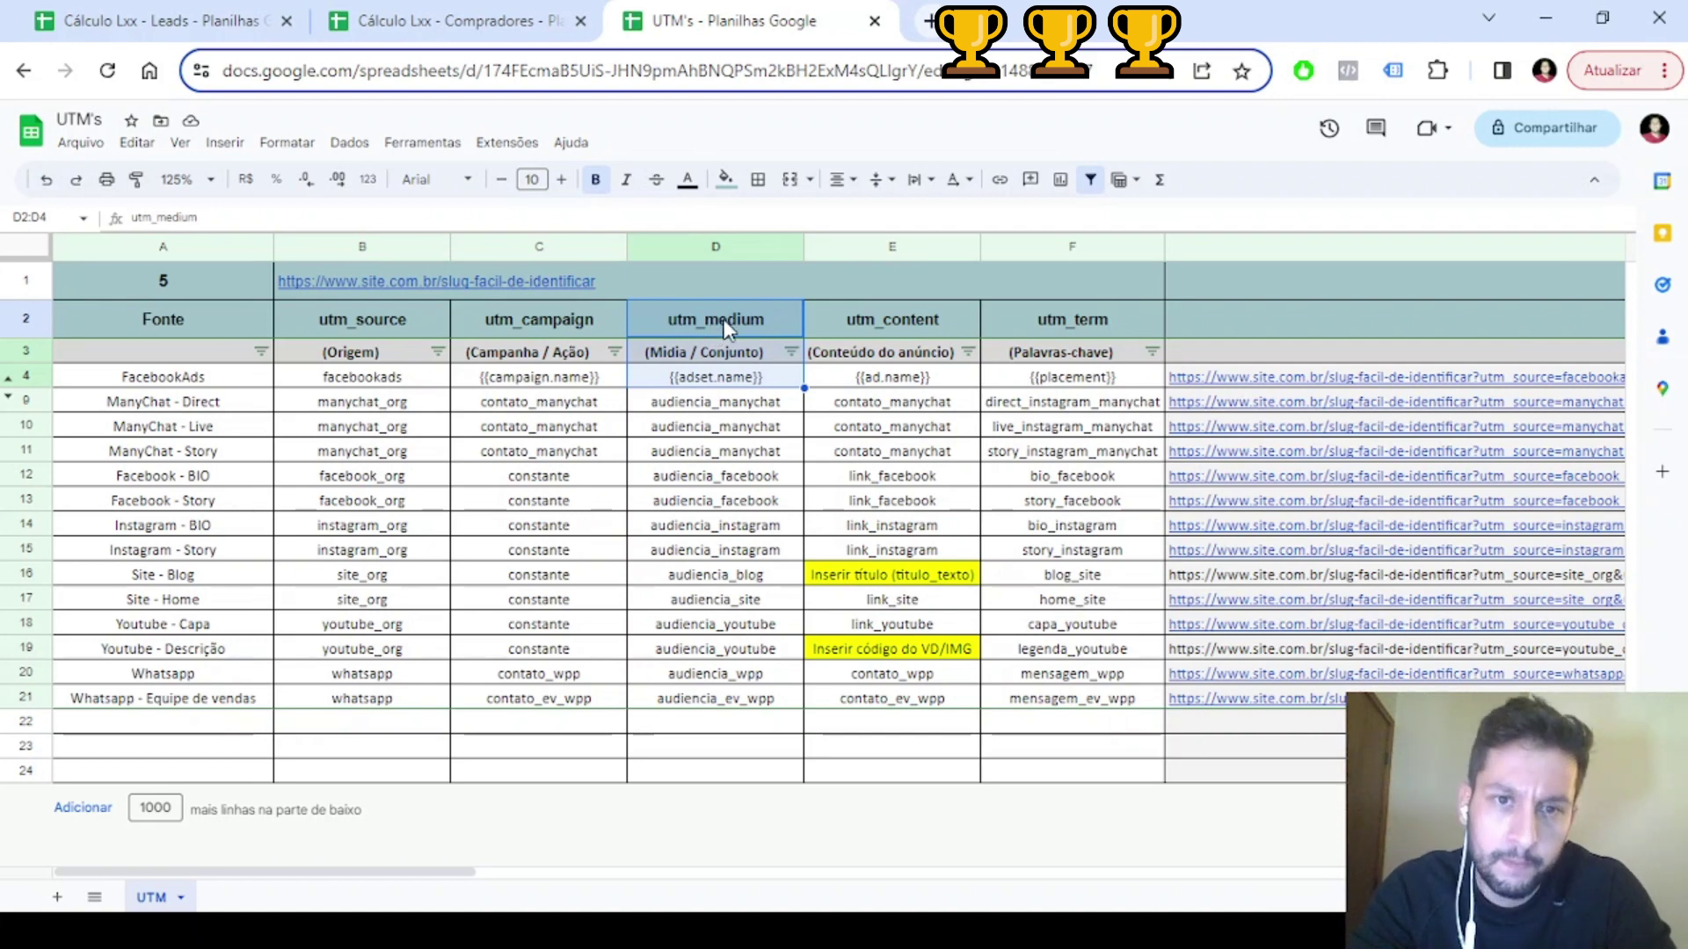
left_click(727, 330)
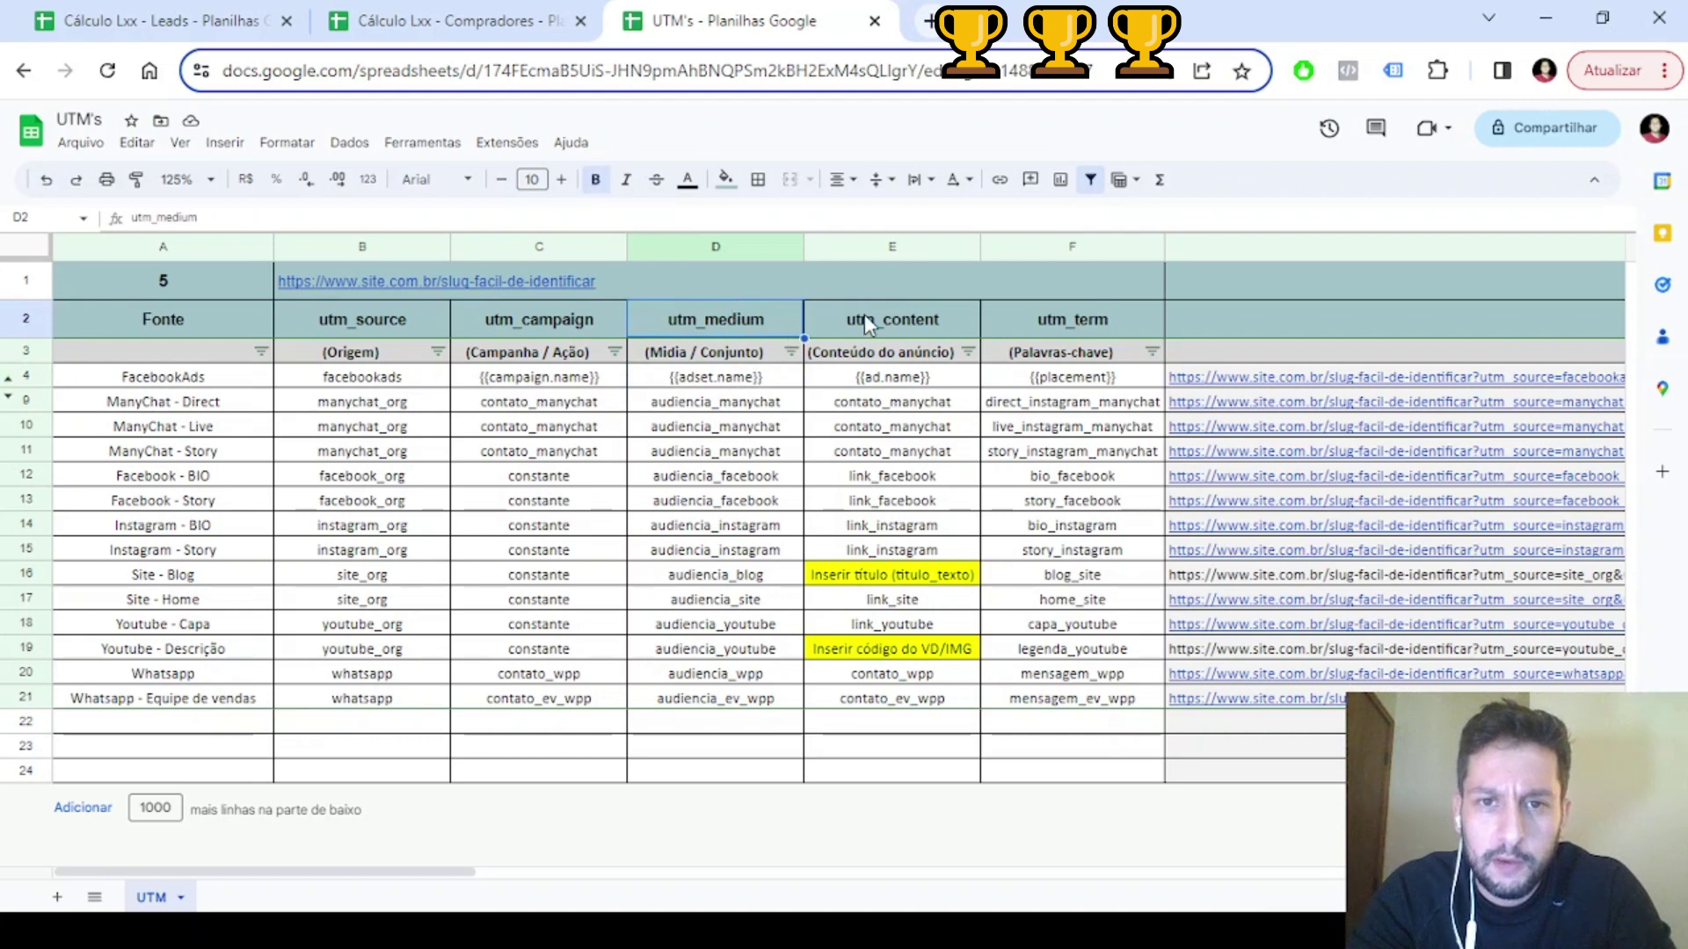
left_click_drag(865, 327, 882, 384)
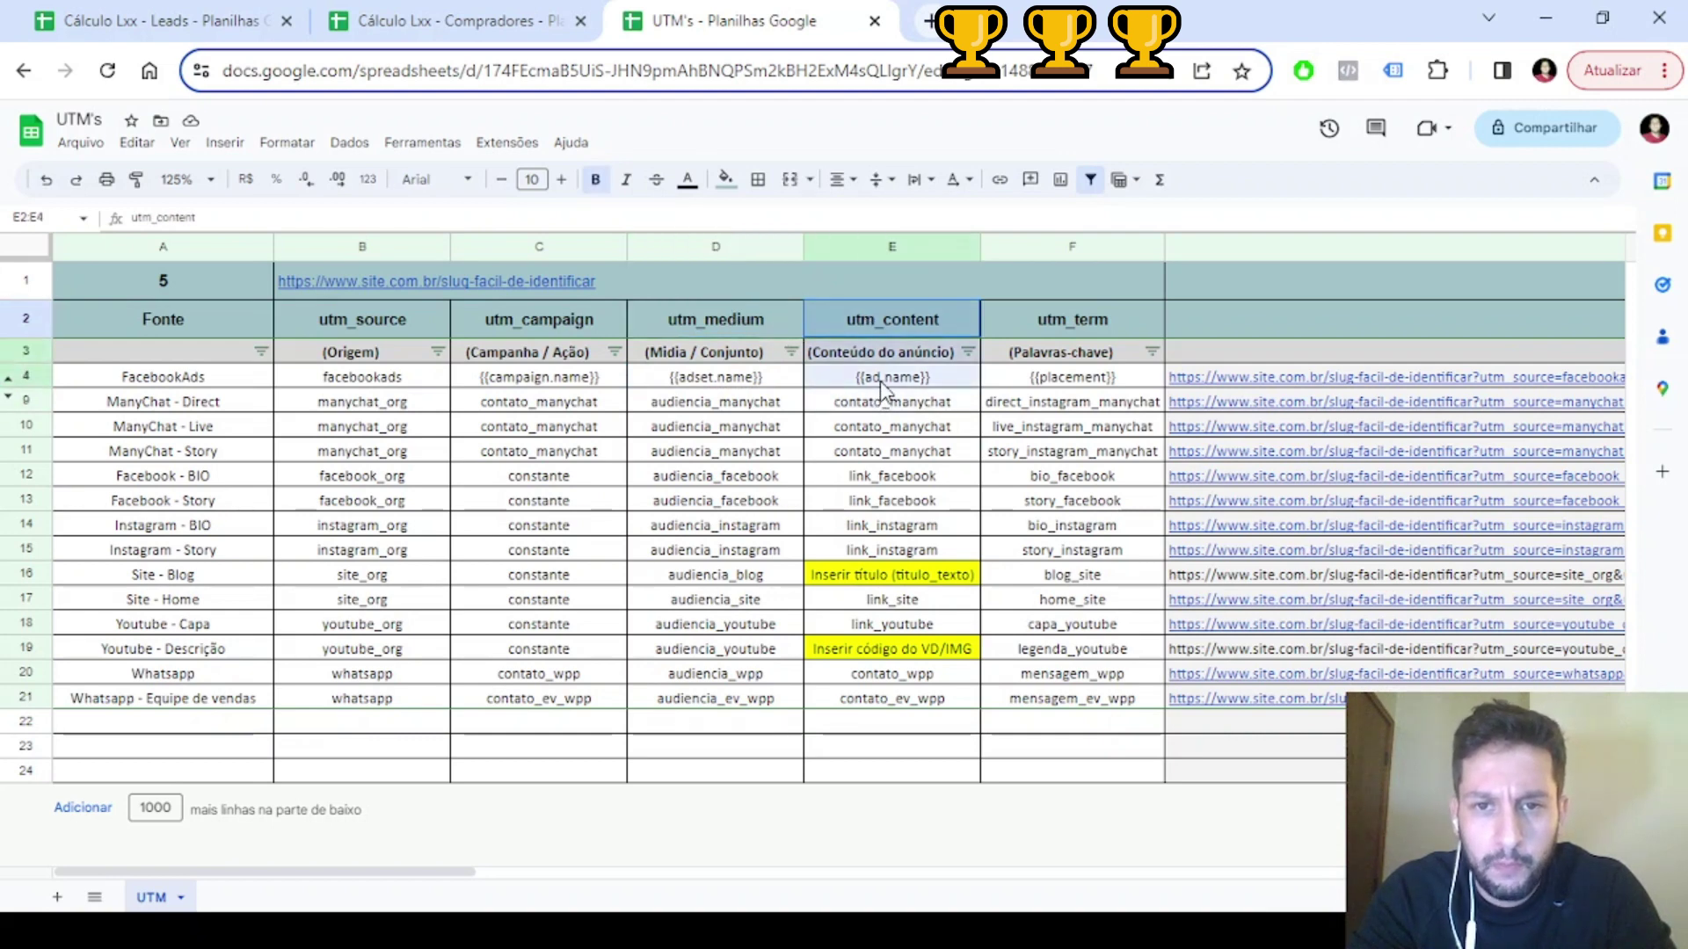
left_click(1084, 380)
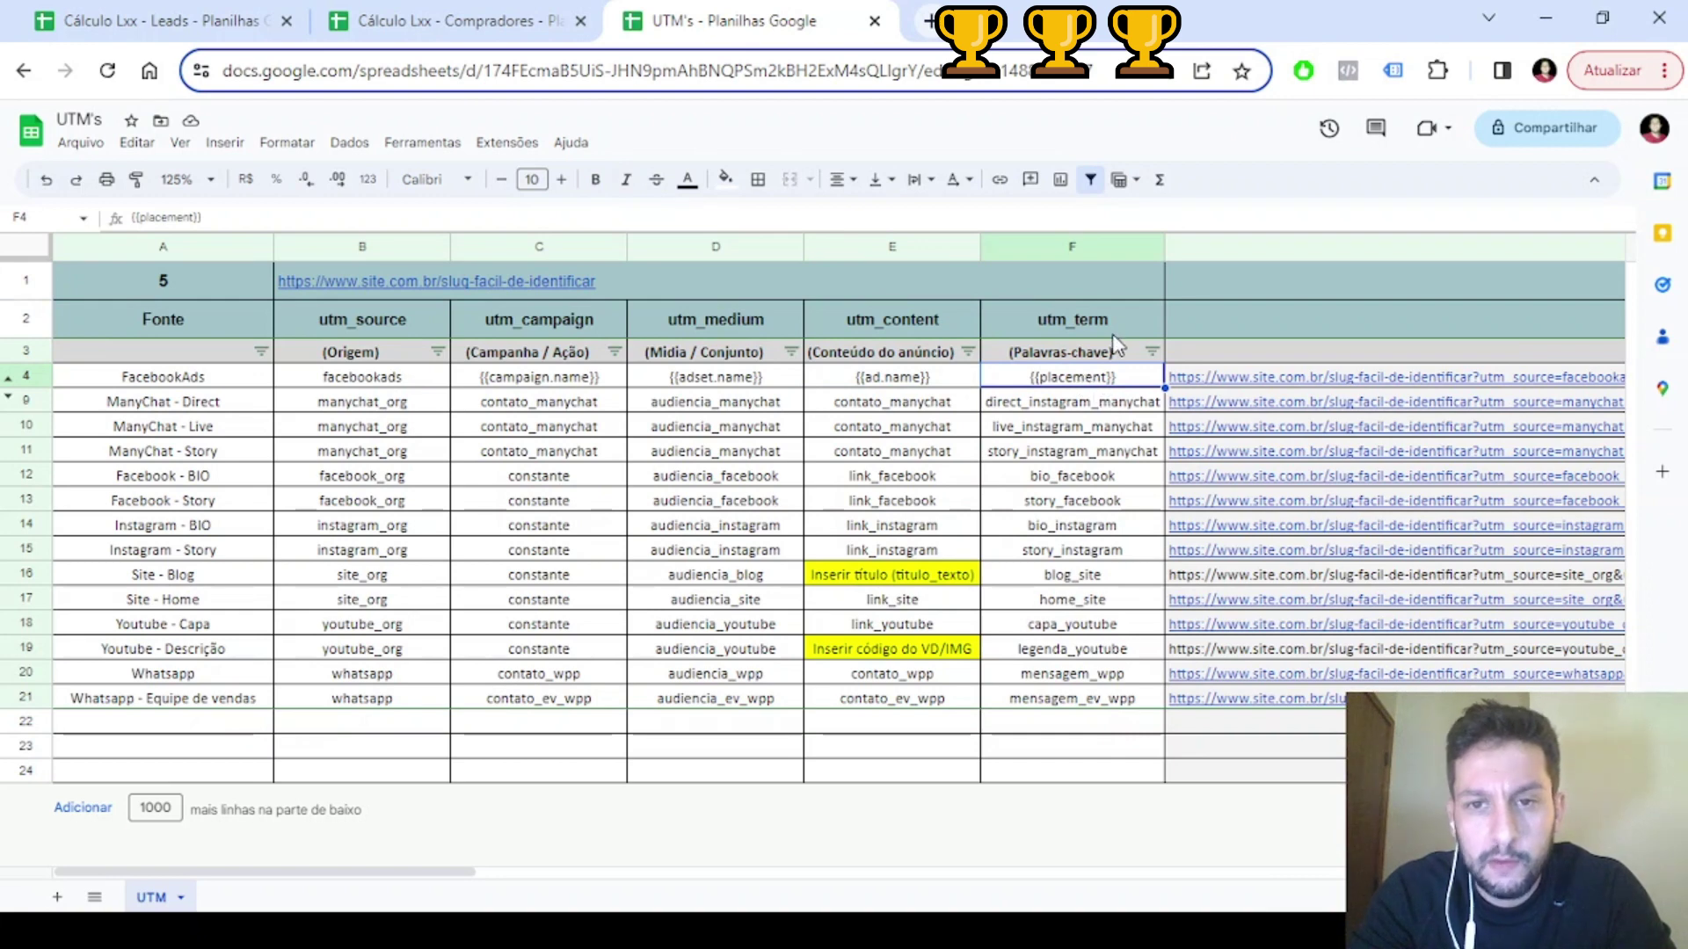
left_click_drag(1115, 327, 1112, 393)
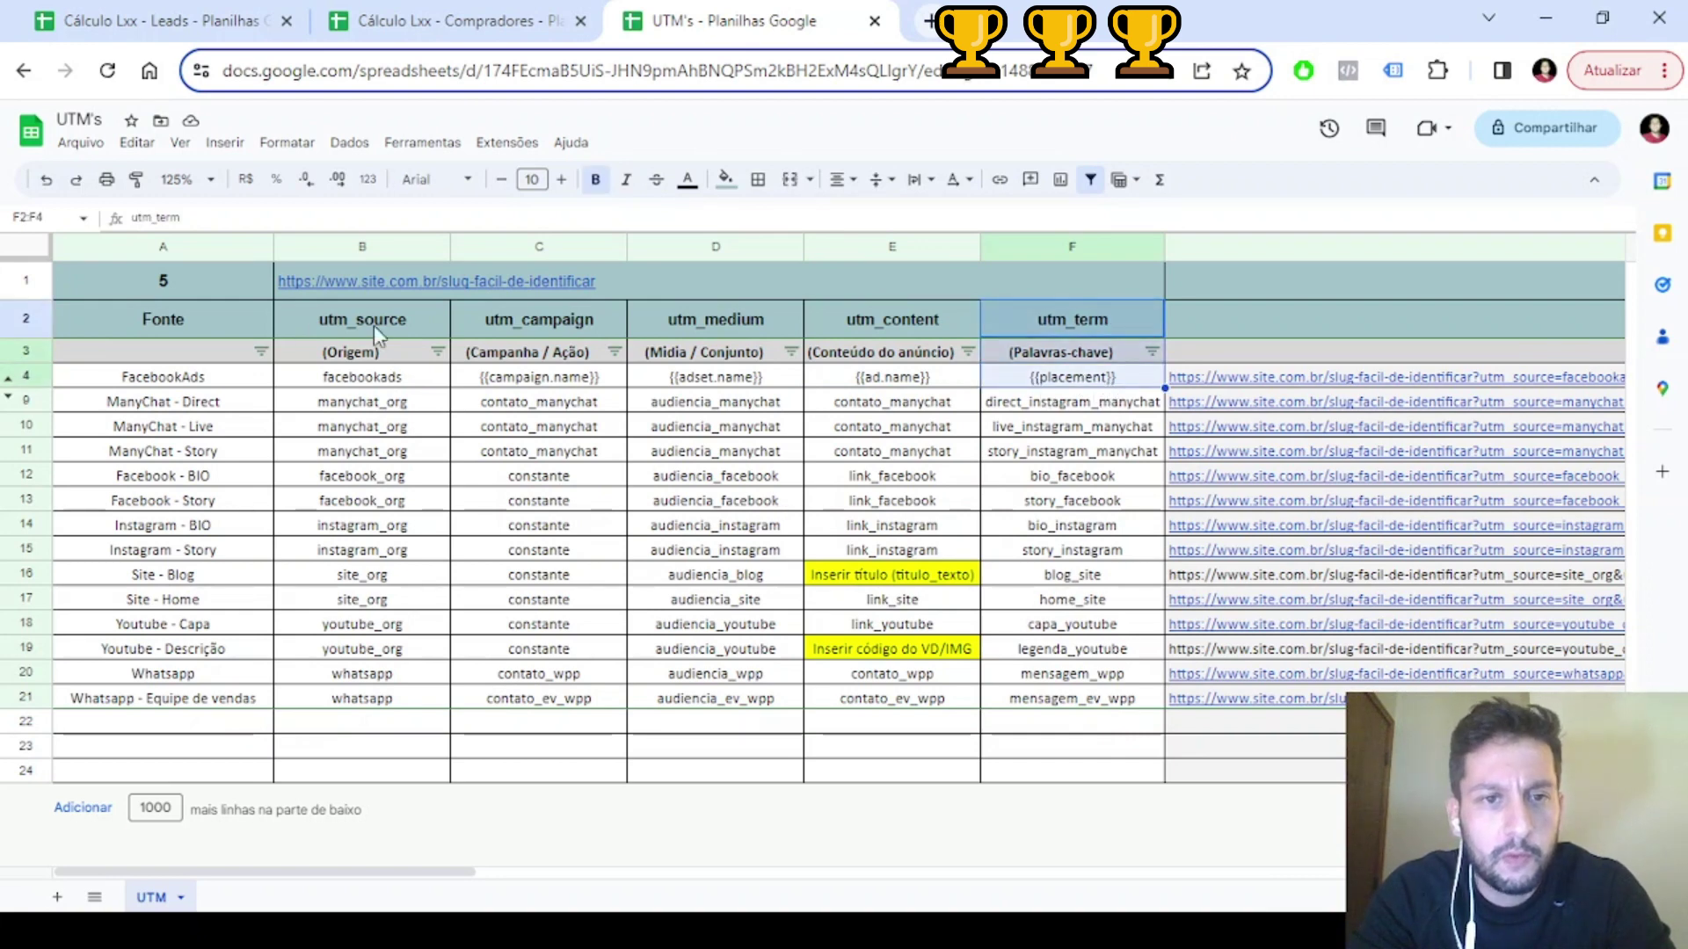
left_click_drag(540, 334, 931, 381)
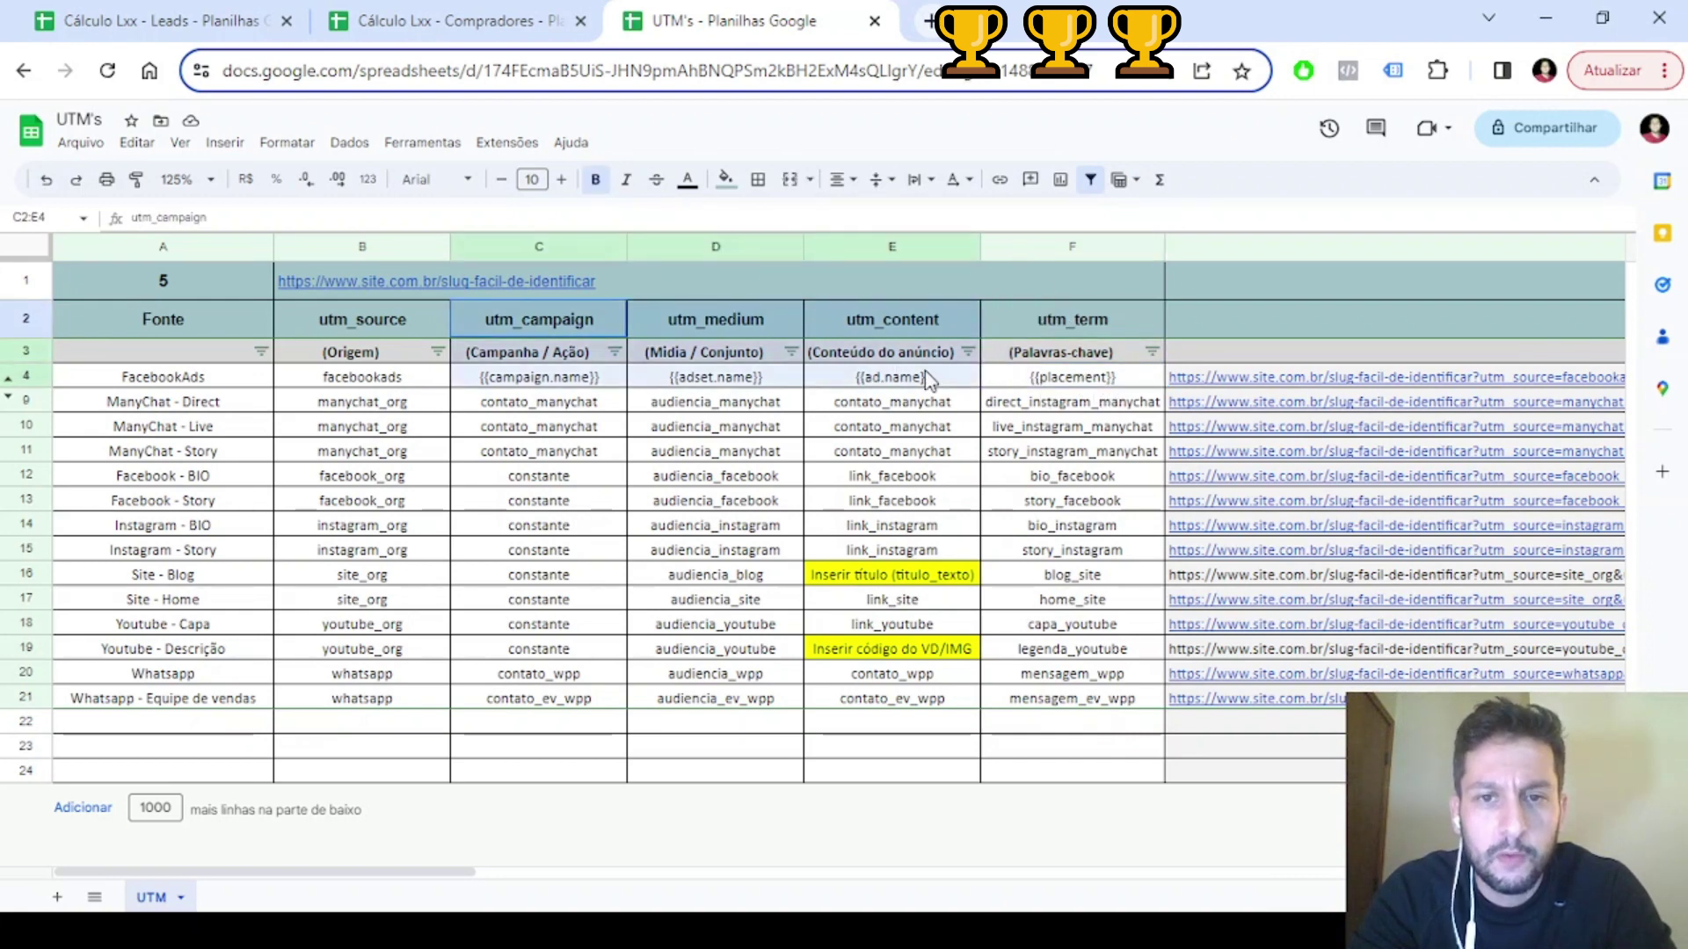
Compare the utm_source of the ManyChat Direct, Live and Story rows with that of FacebookAds
left_click(352, 422)
mouse_move(371, 450)
left_mouse_down()
mouse_move(384, 410)
mouse_move(370, 444)
left_mouse_up()
left_click(370, 446)
left_click(378, 429)
left_click(388, 405)
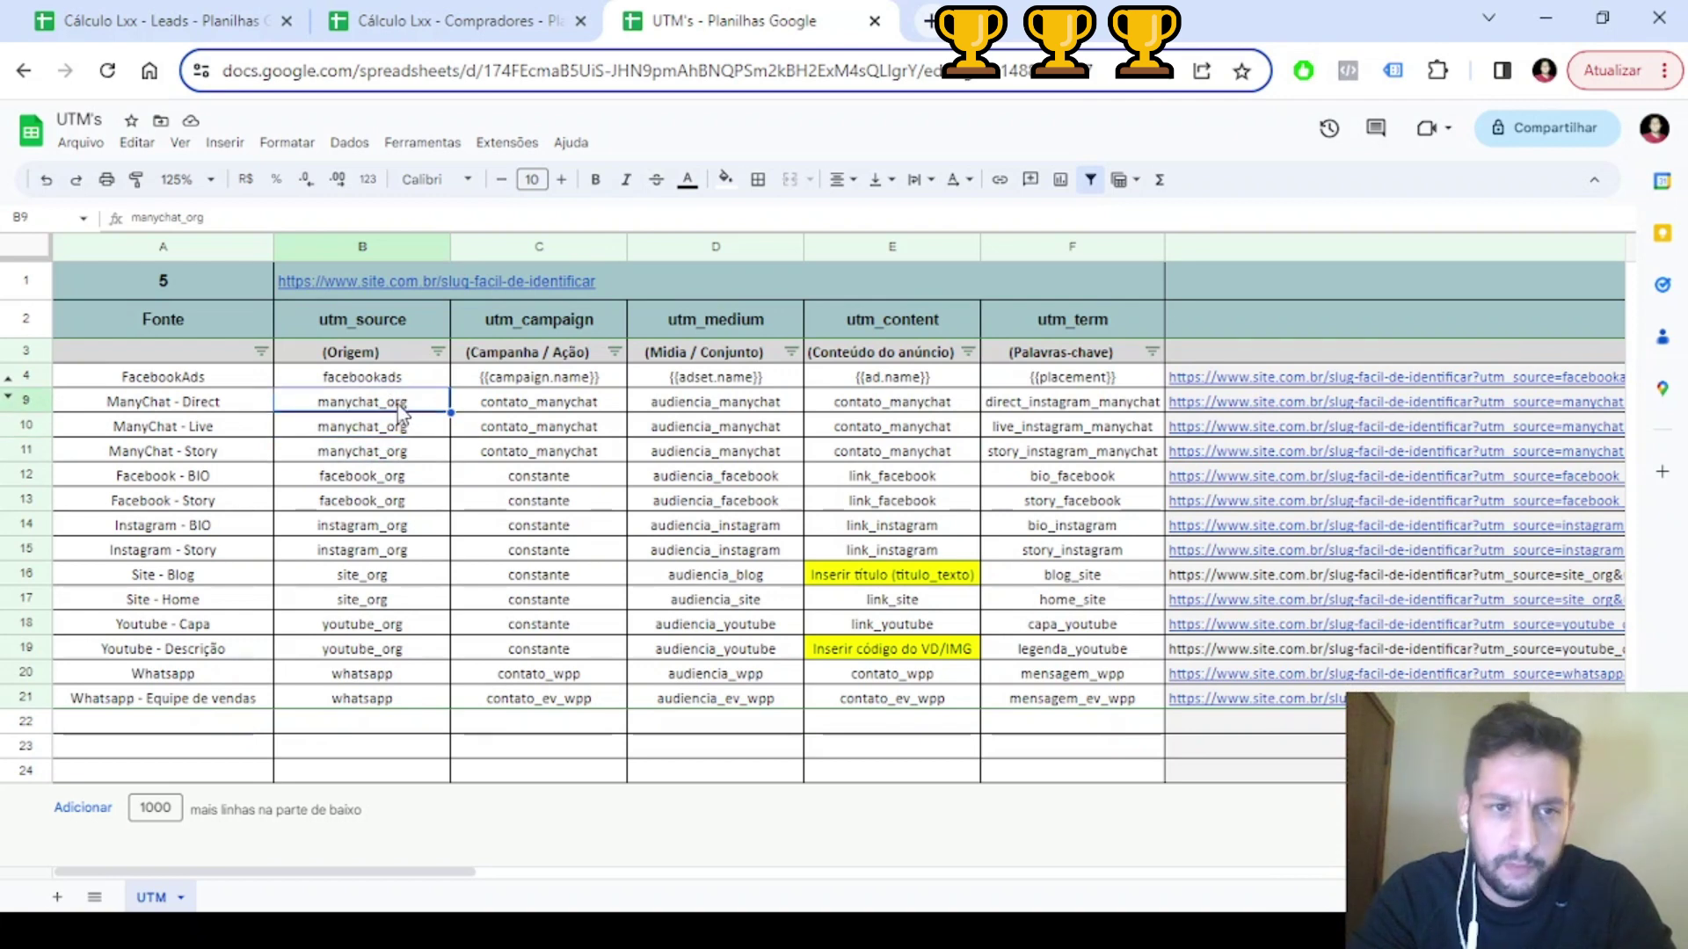
left_click(378, 378)
left_click(404, 403)
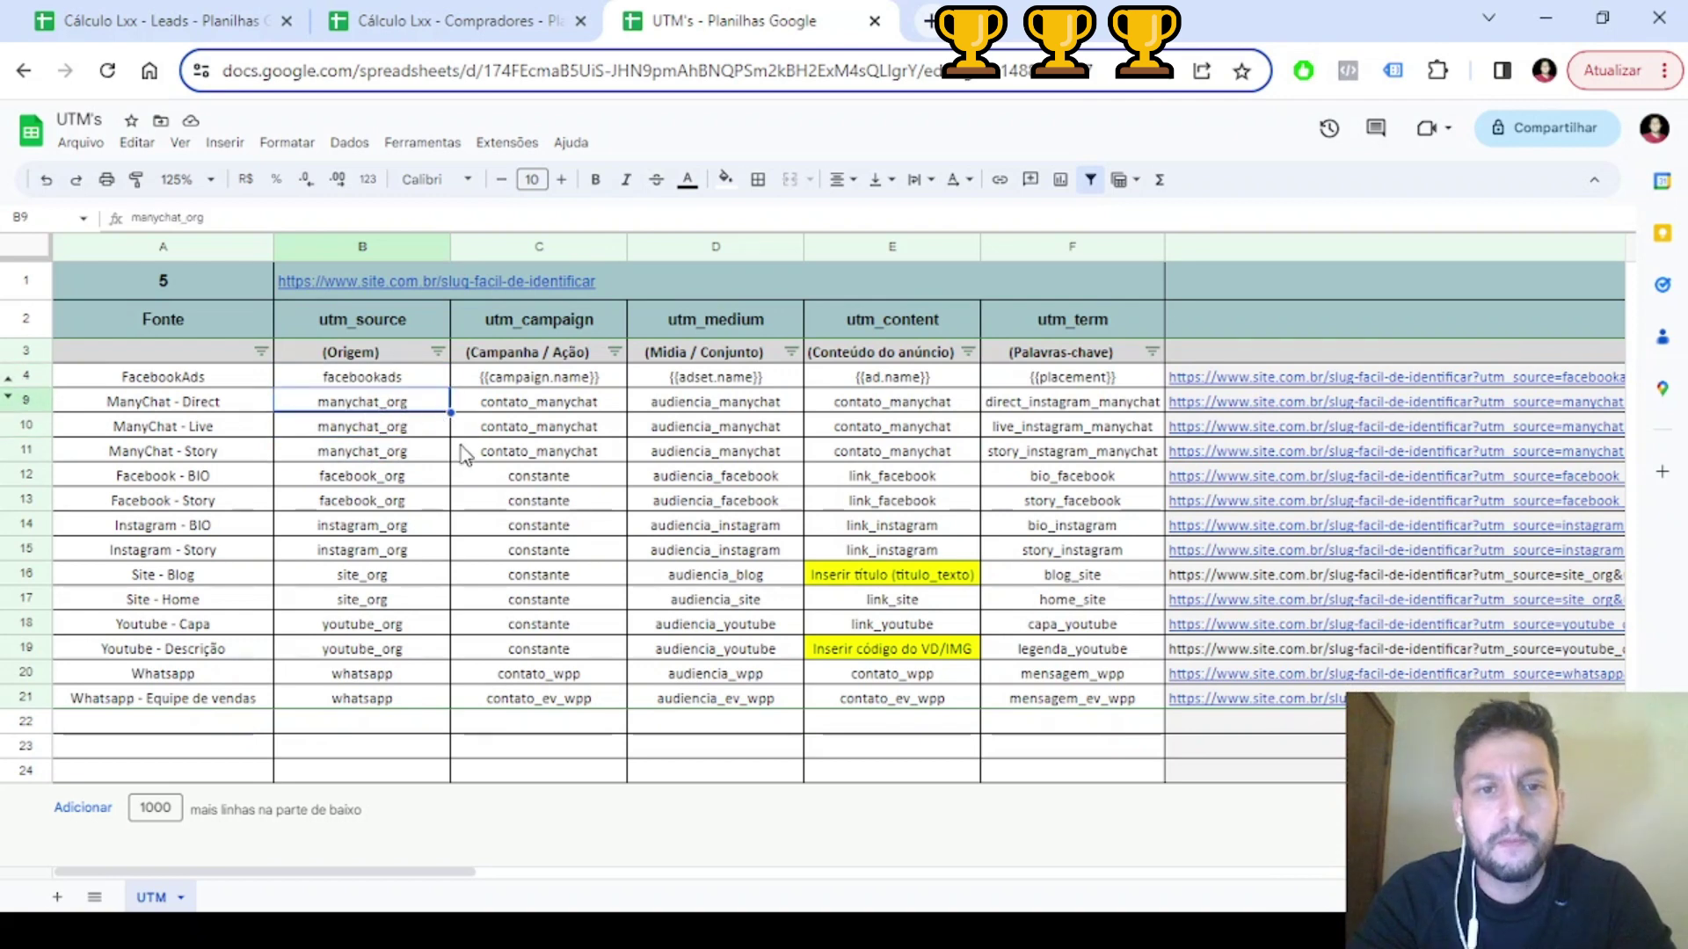
Examine the ManyChat rows from utm_campaign to utm_term, comparing ManyChat - Direct's utm_term with the FacebookAds placement parameter
left_click(545, 407)
left_click_drag(713, 424, 1074, 457)
left_click(1075, 453)
left_click(1064, 403)
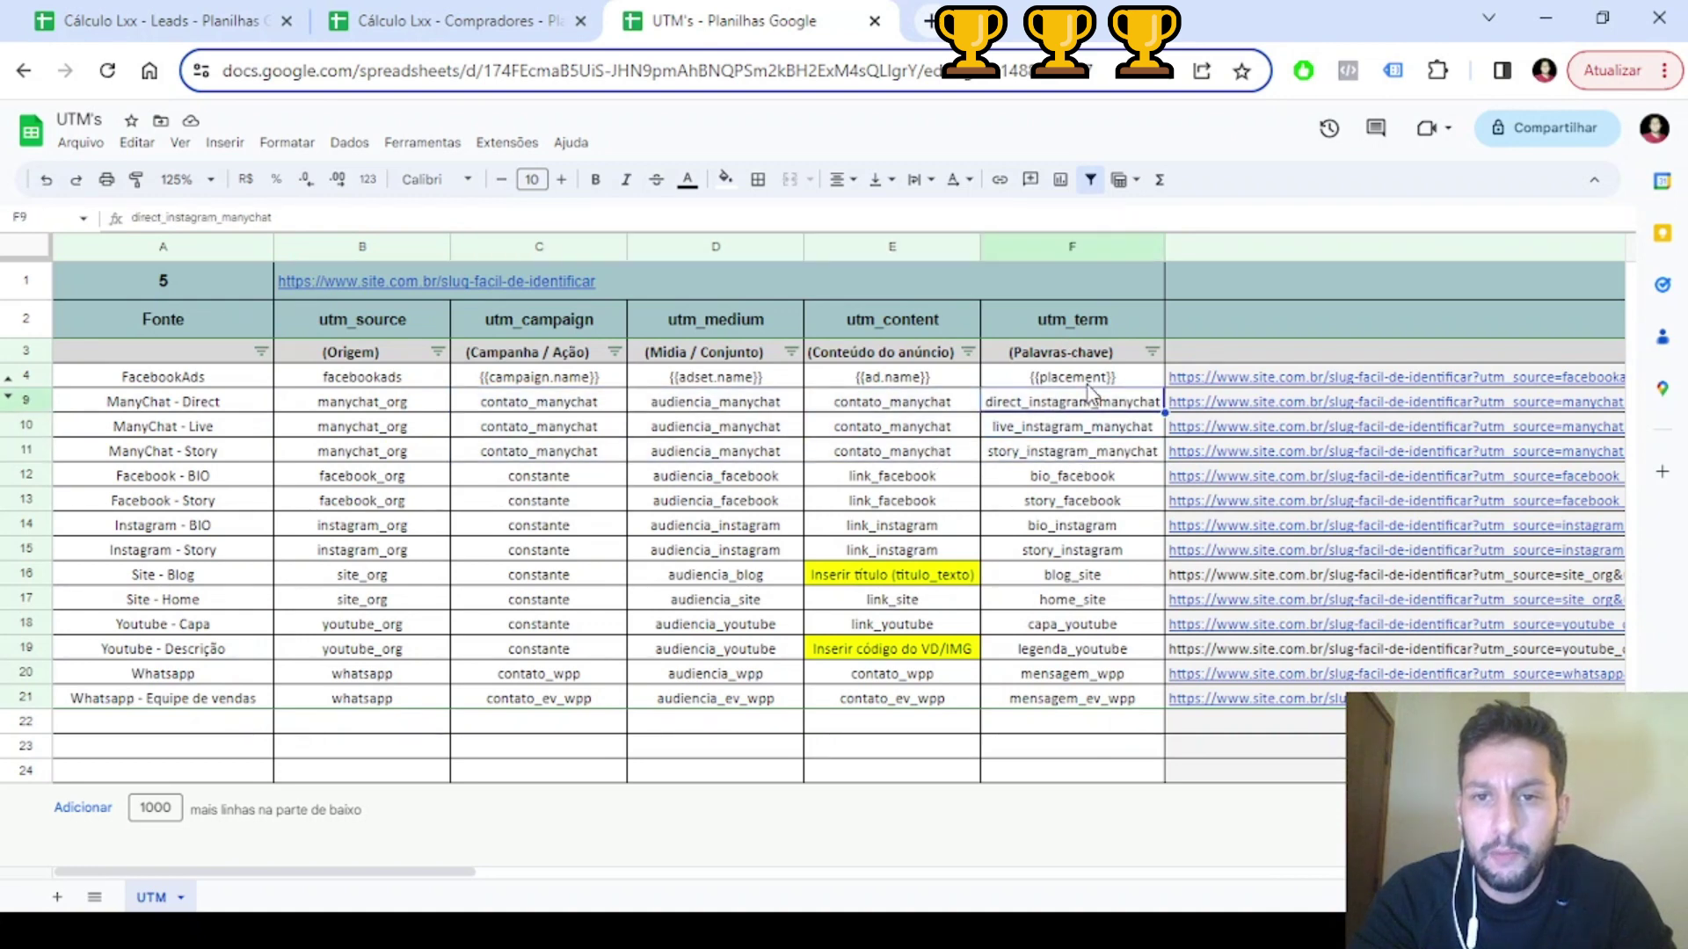
left_click(1080, 379)
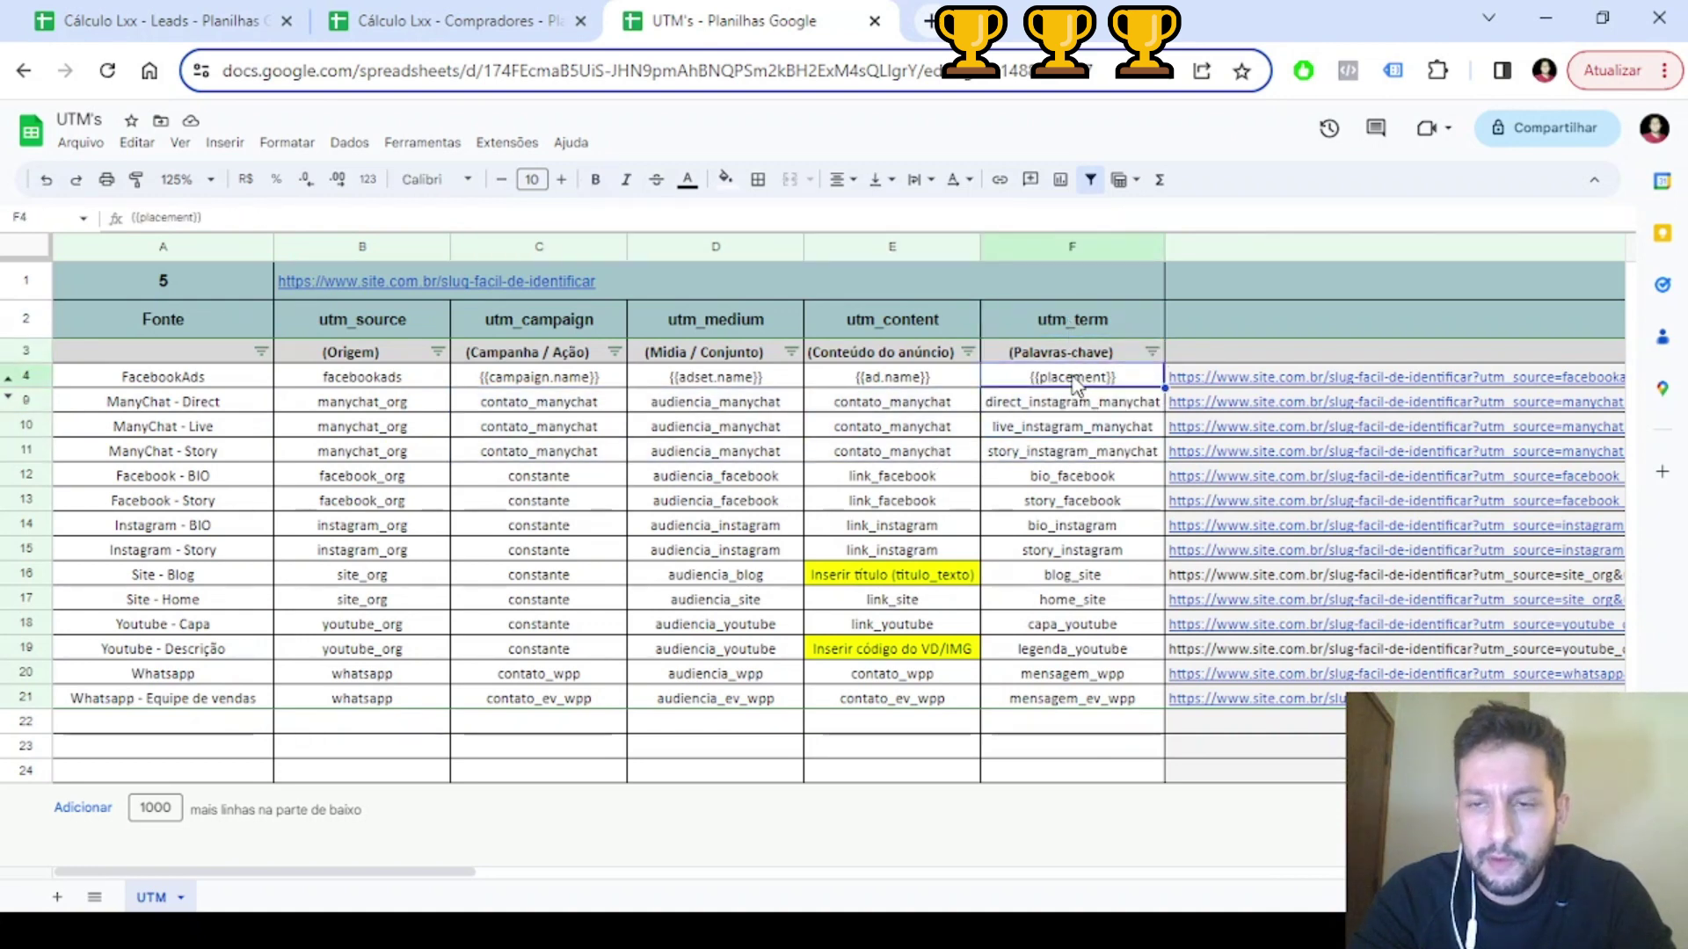
left_click(1065, 404)
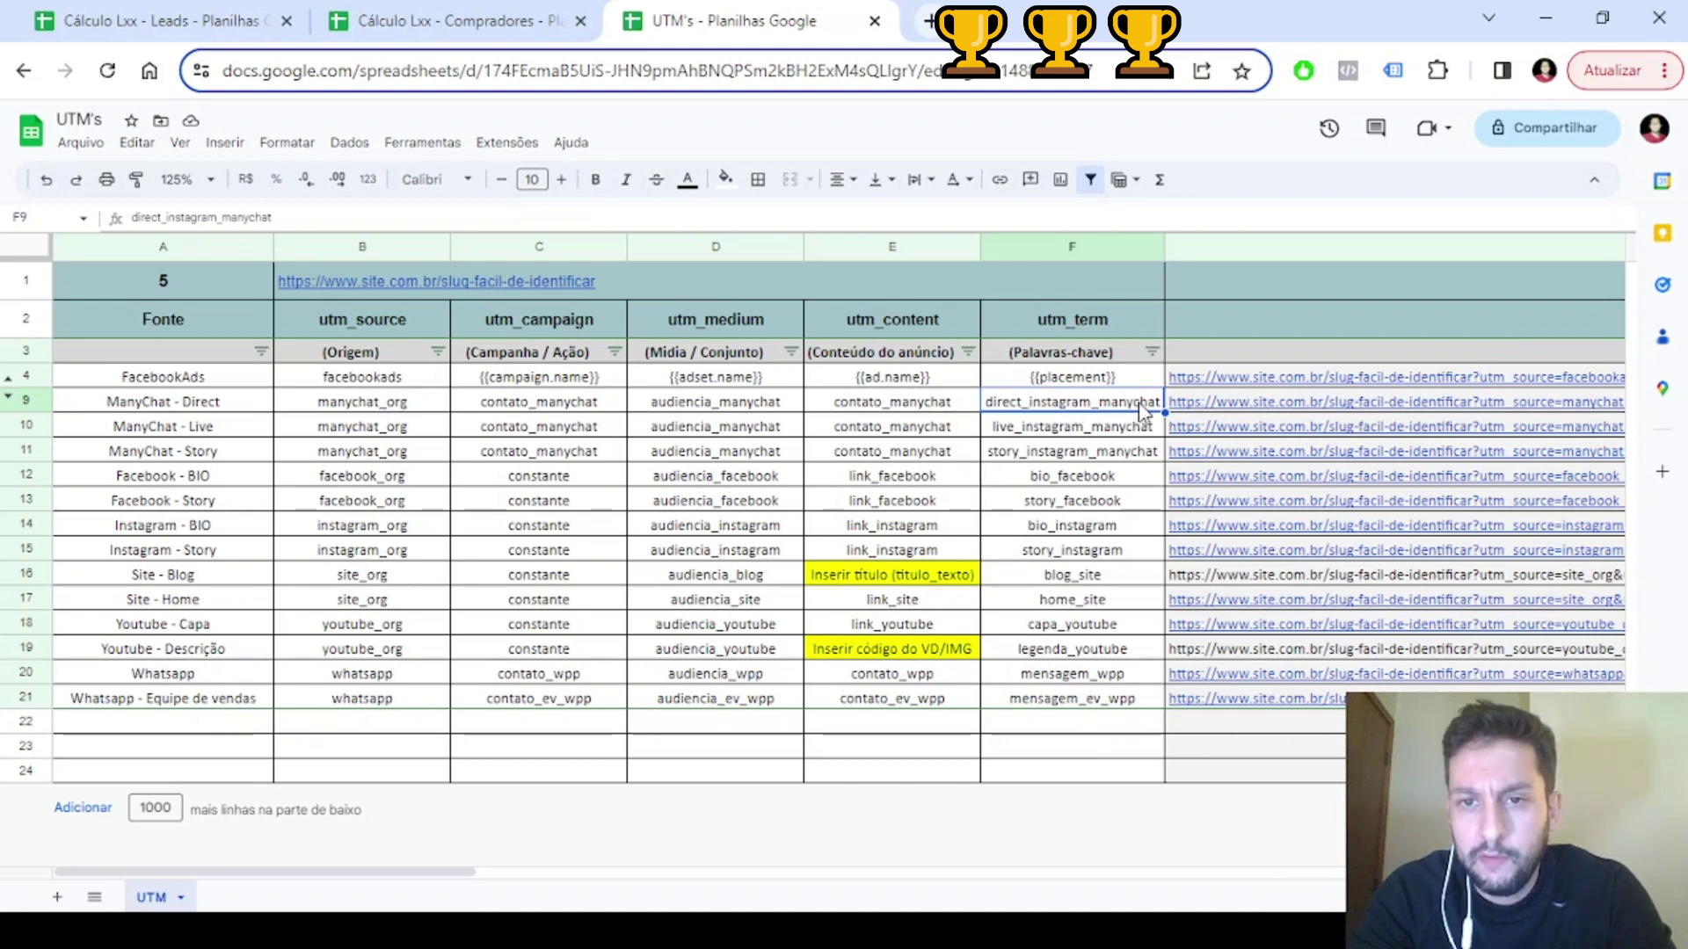
left_click(1025, 325)
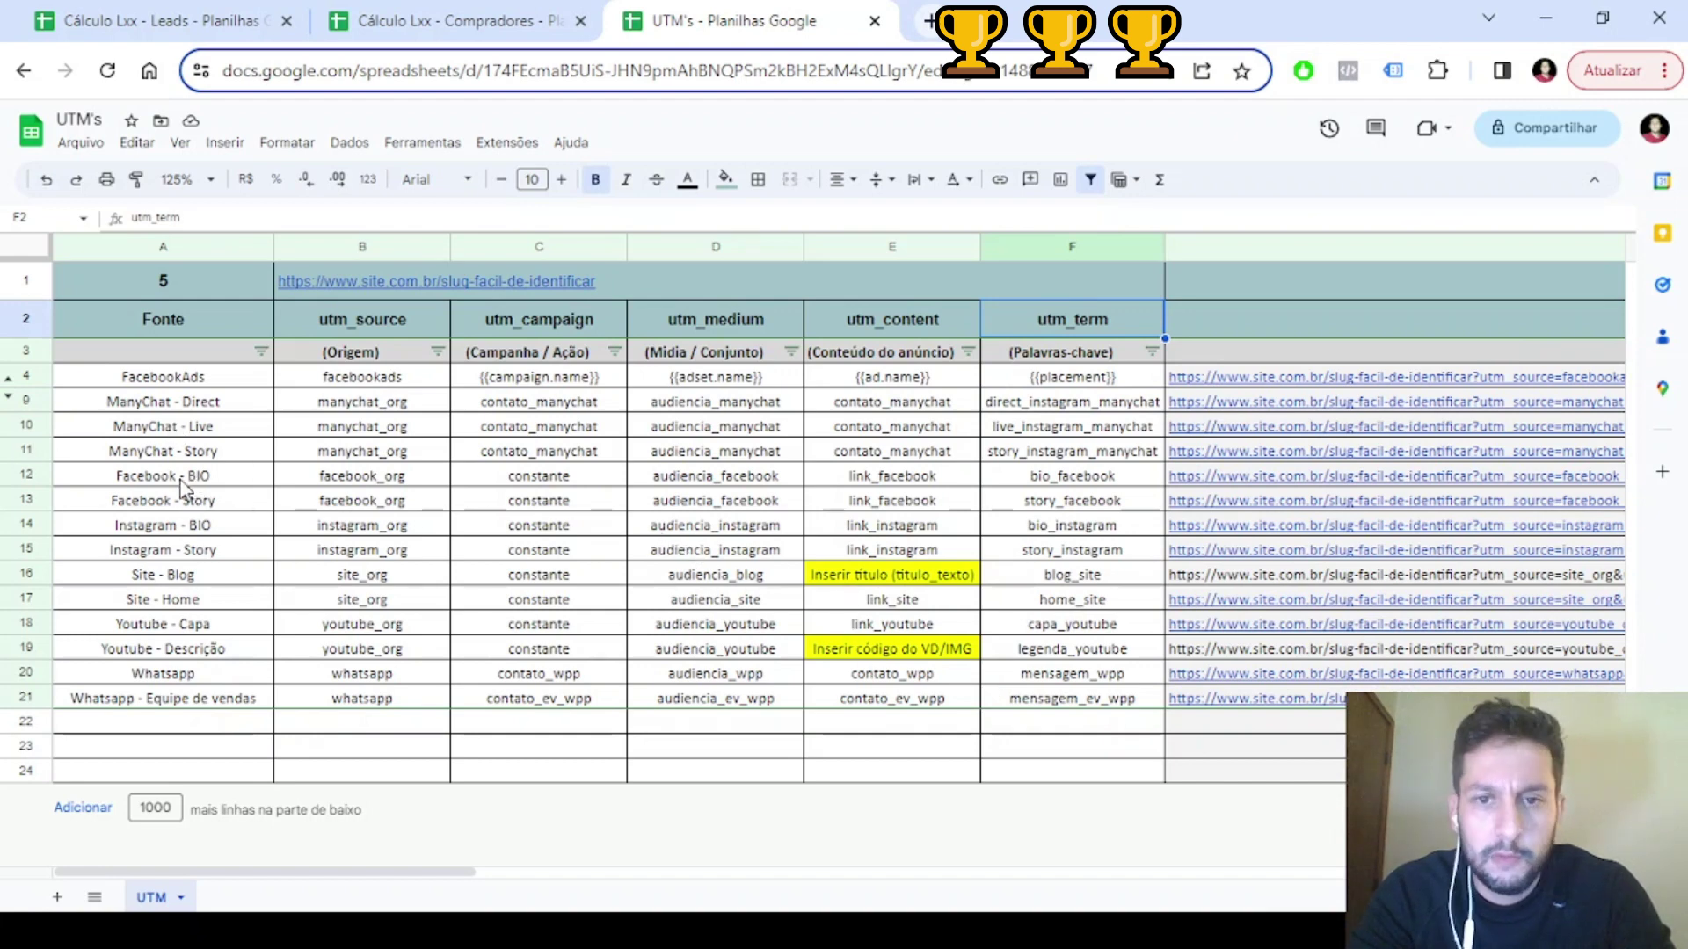
Review the UTM values of the Facebook BIO and Story rows, and check the Instagram - BIO source and utm_medium
left_click_drag(181, 482, 1134, 517)
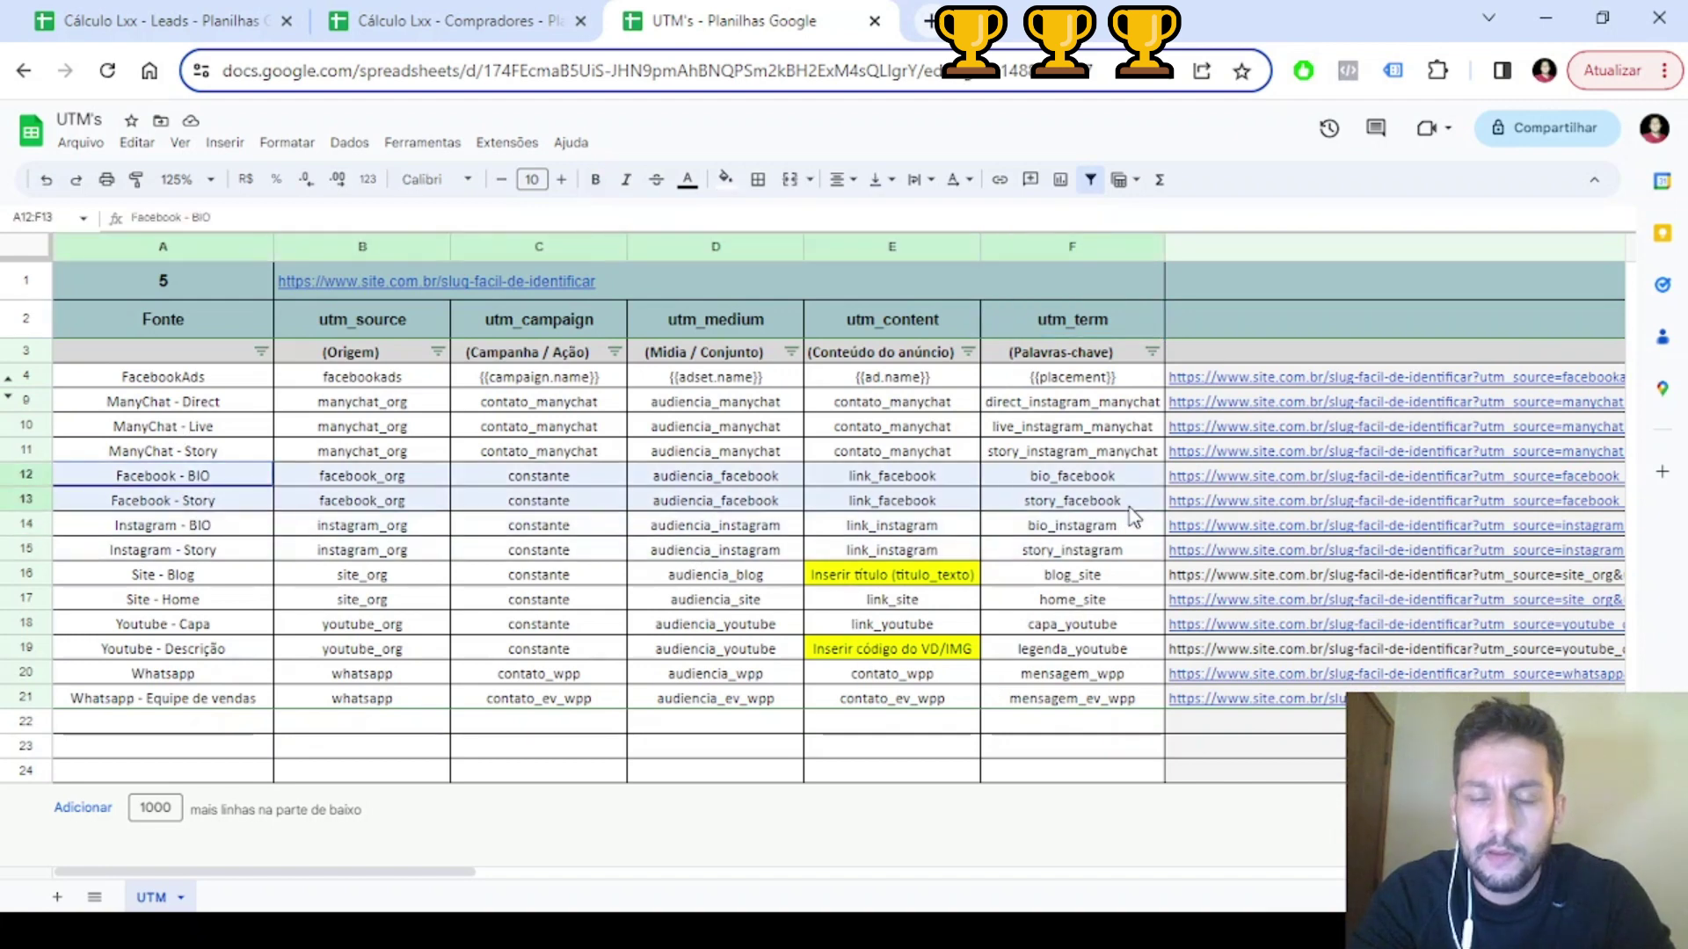
left_click(185, 532)
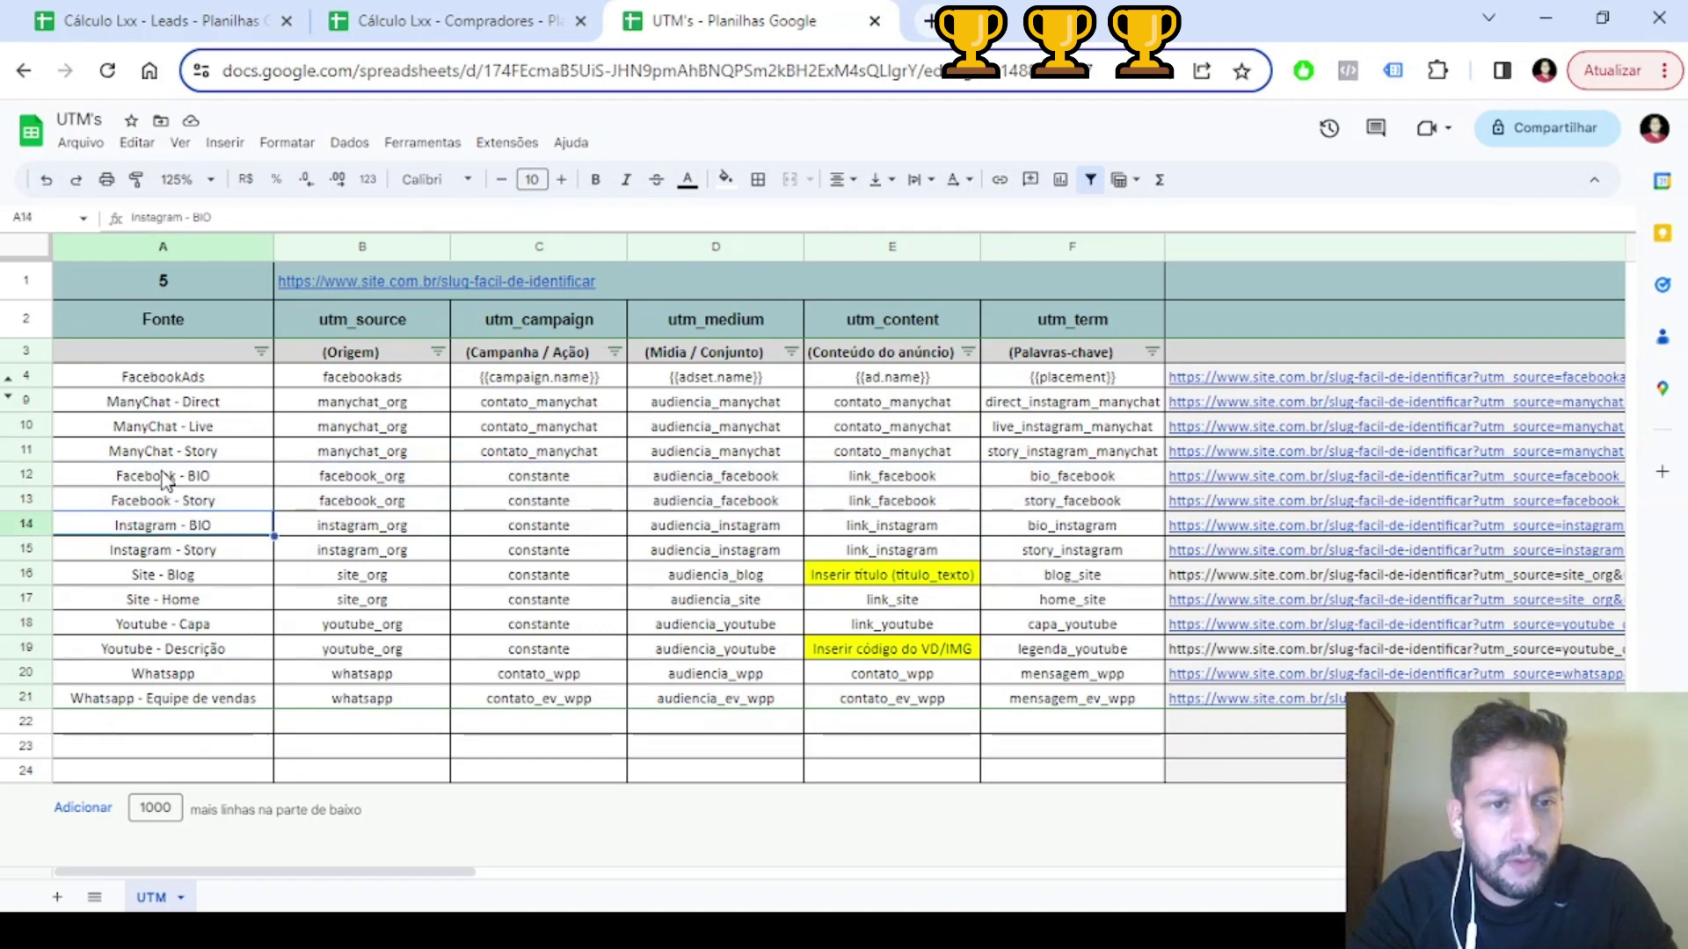
left_click_drag(167, 479, 396, 503)
left_click(391, 479)
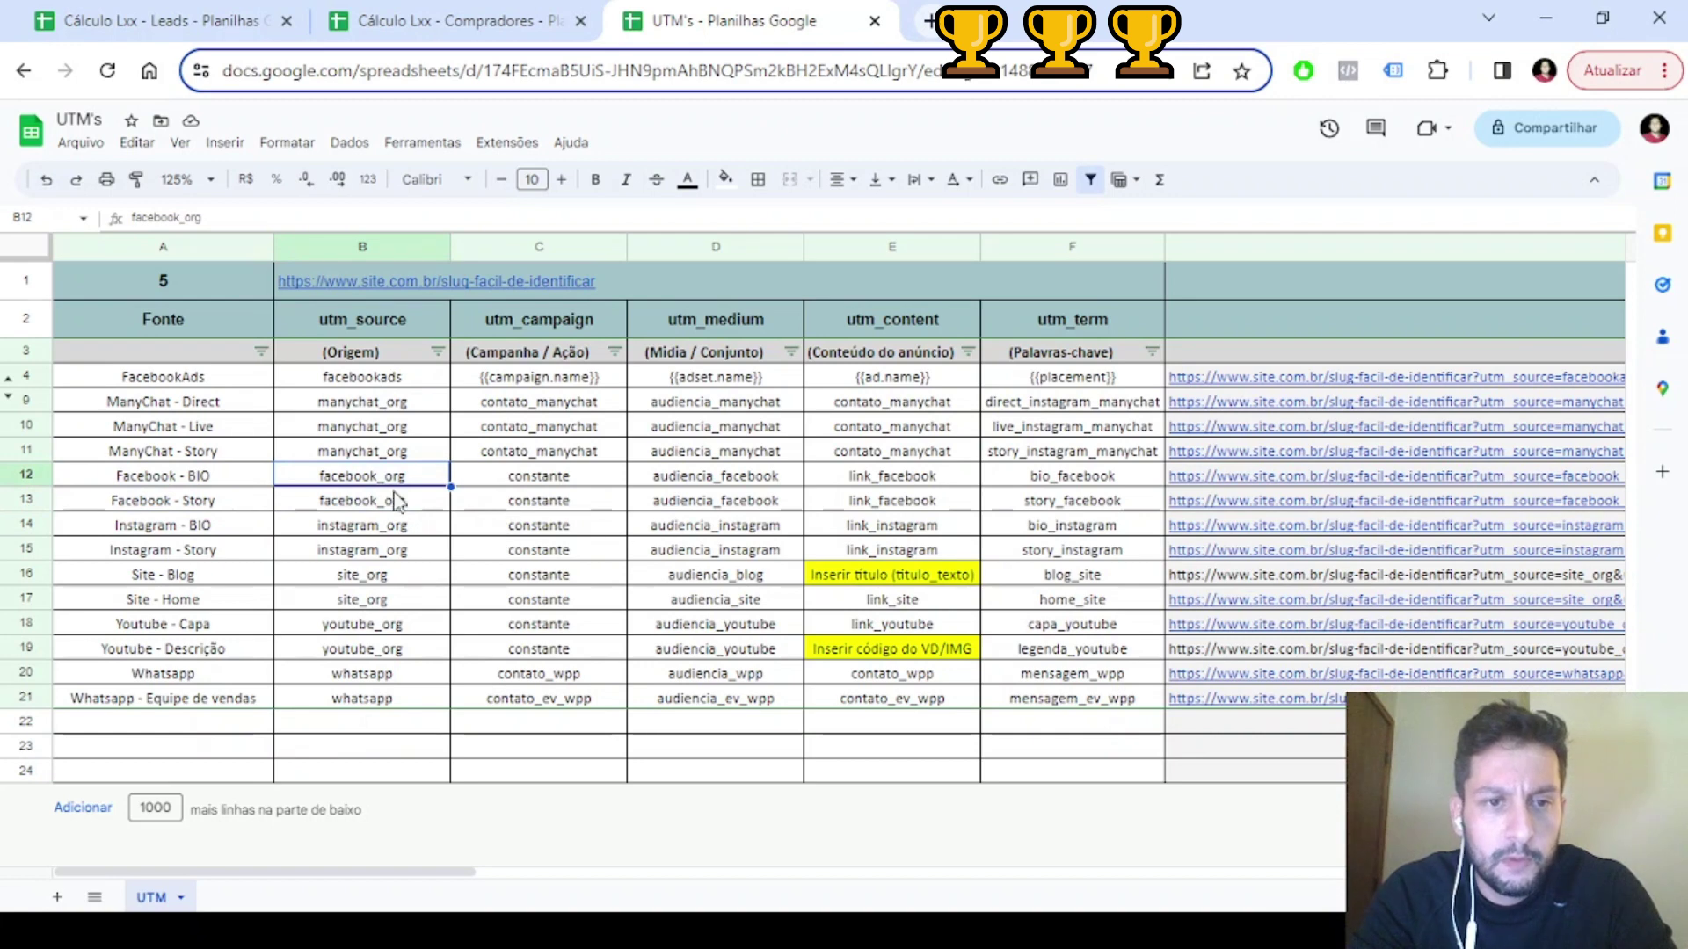
left_click(1114, 480)
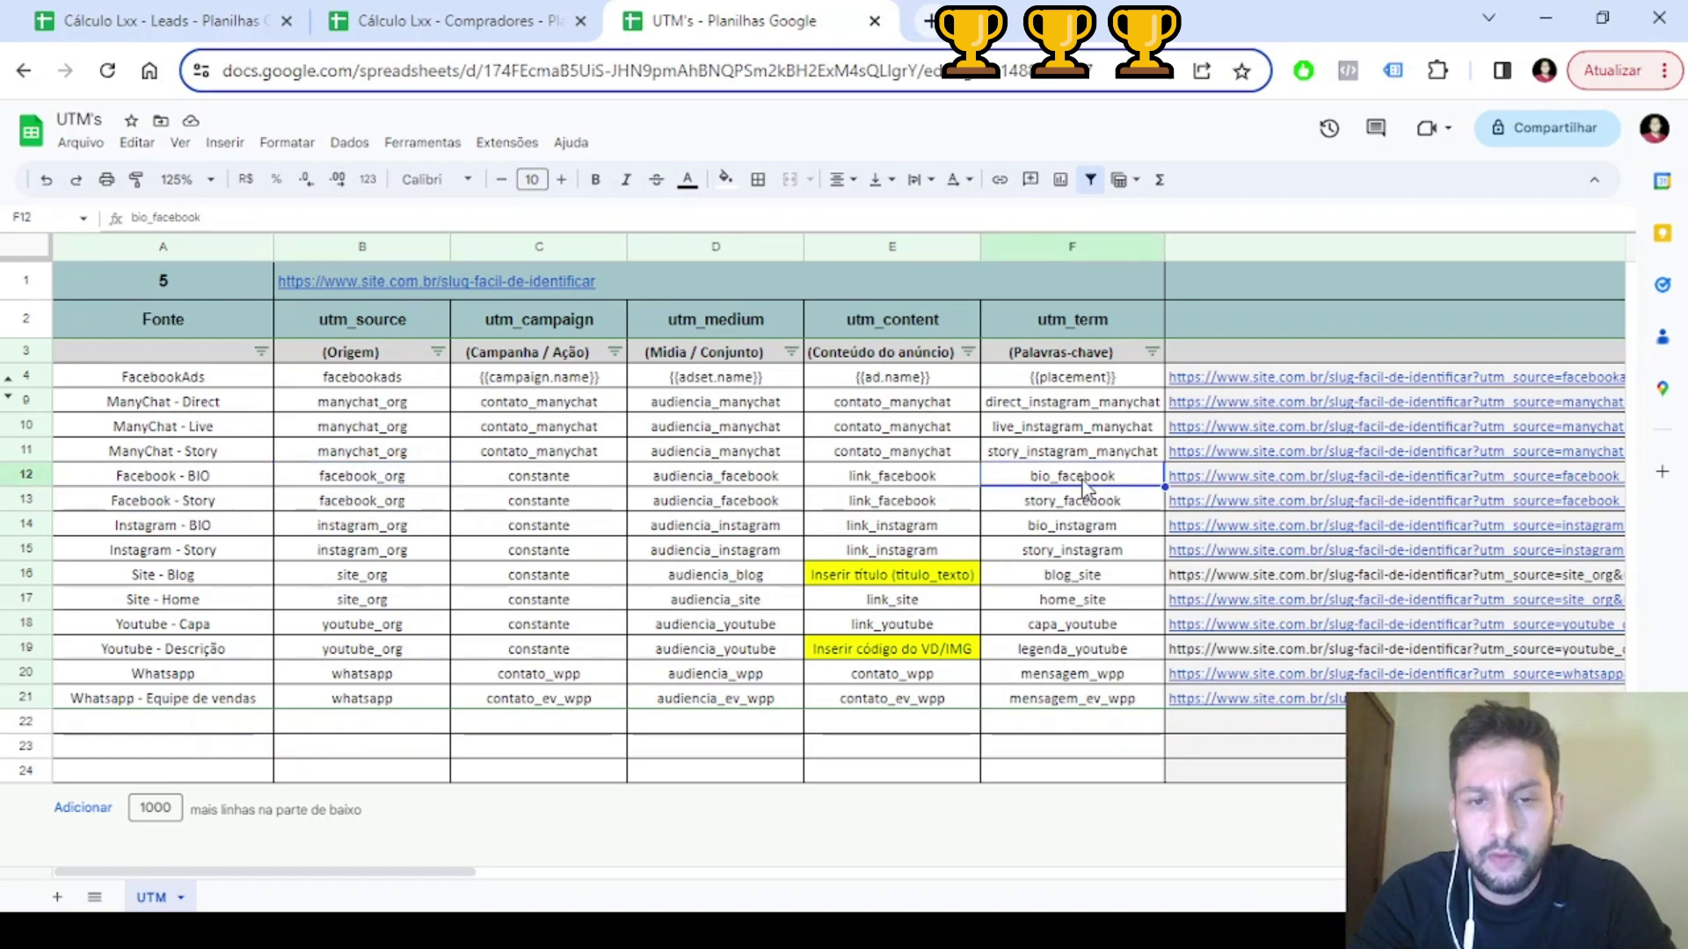
left_click(697, 489)
left_click(694, 501)
left_click(697, 527)
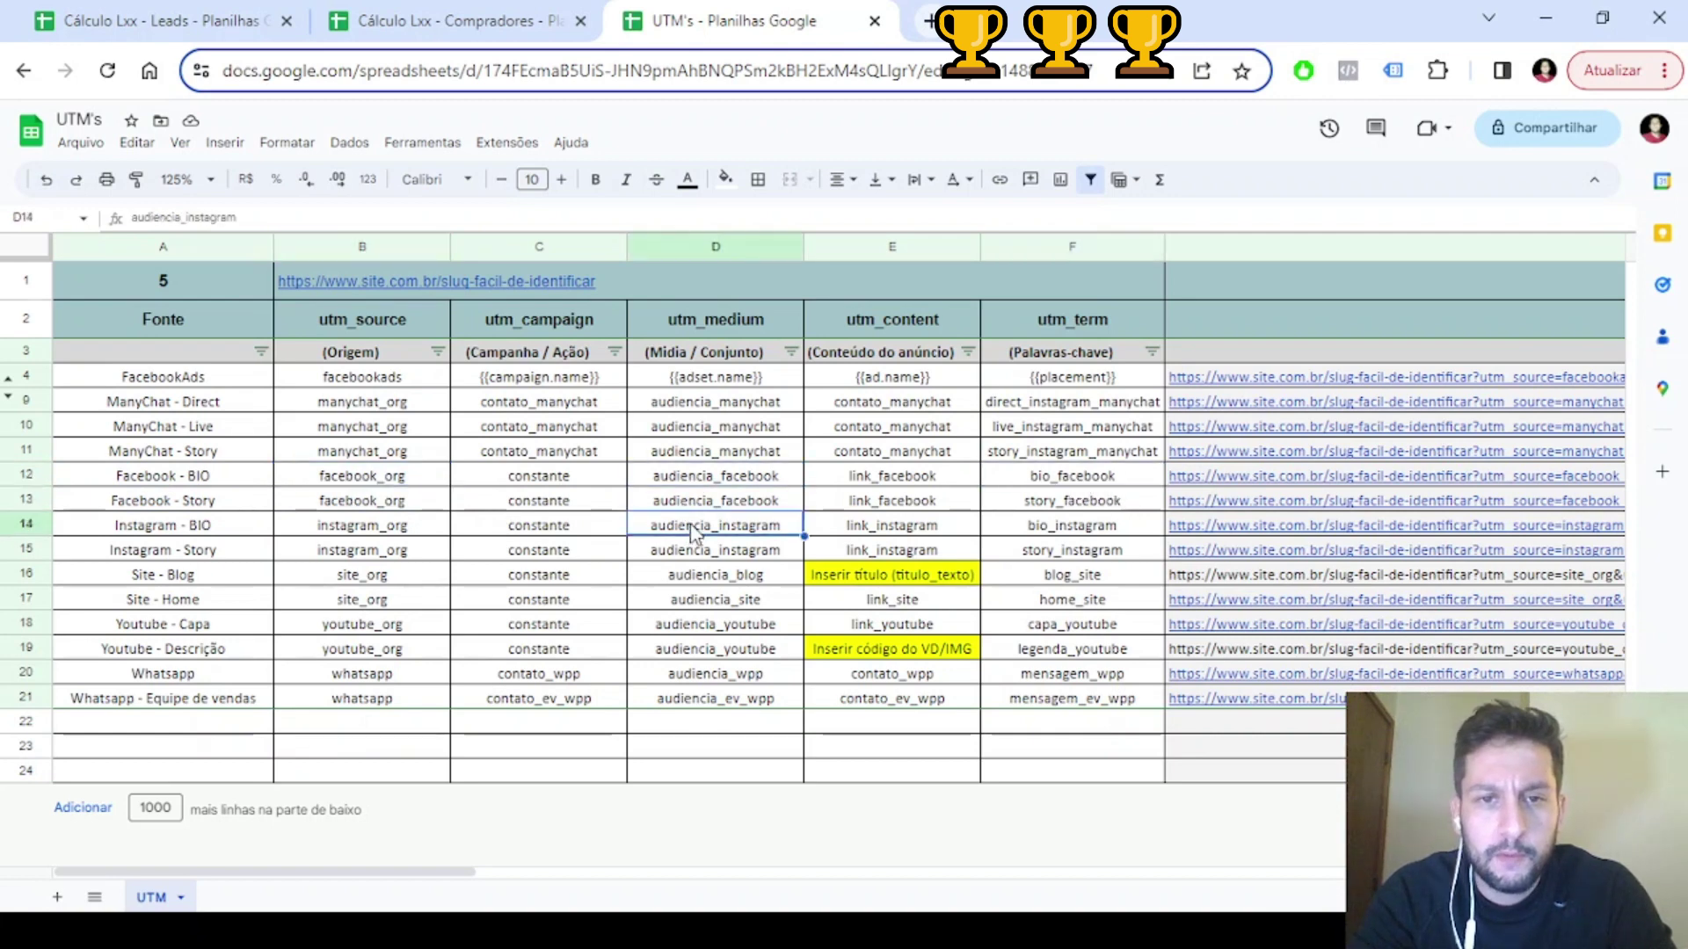
Compare the utm_medium header and FacebookAds ad set parameter with the utm_medium values of the Facebook and Instagram rows
left_click(730, 330)
left_click(721, 378)
left_click(716, 479)
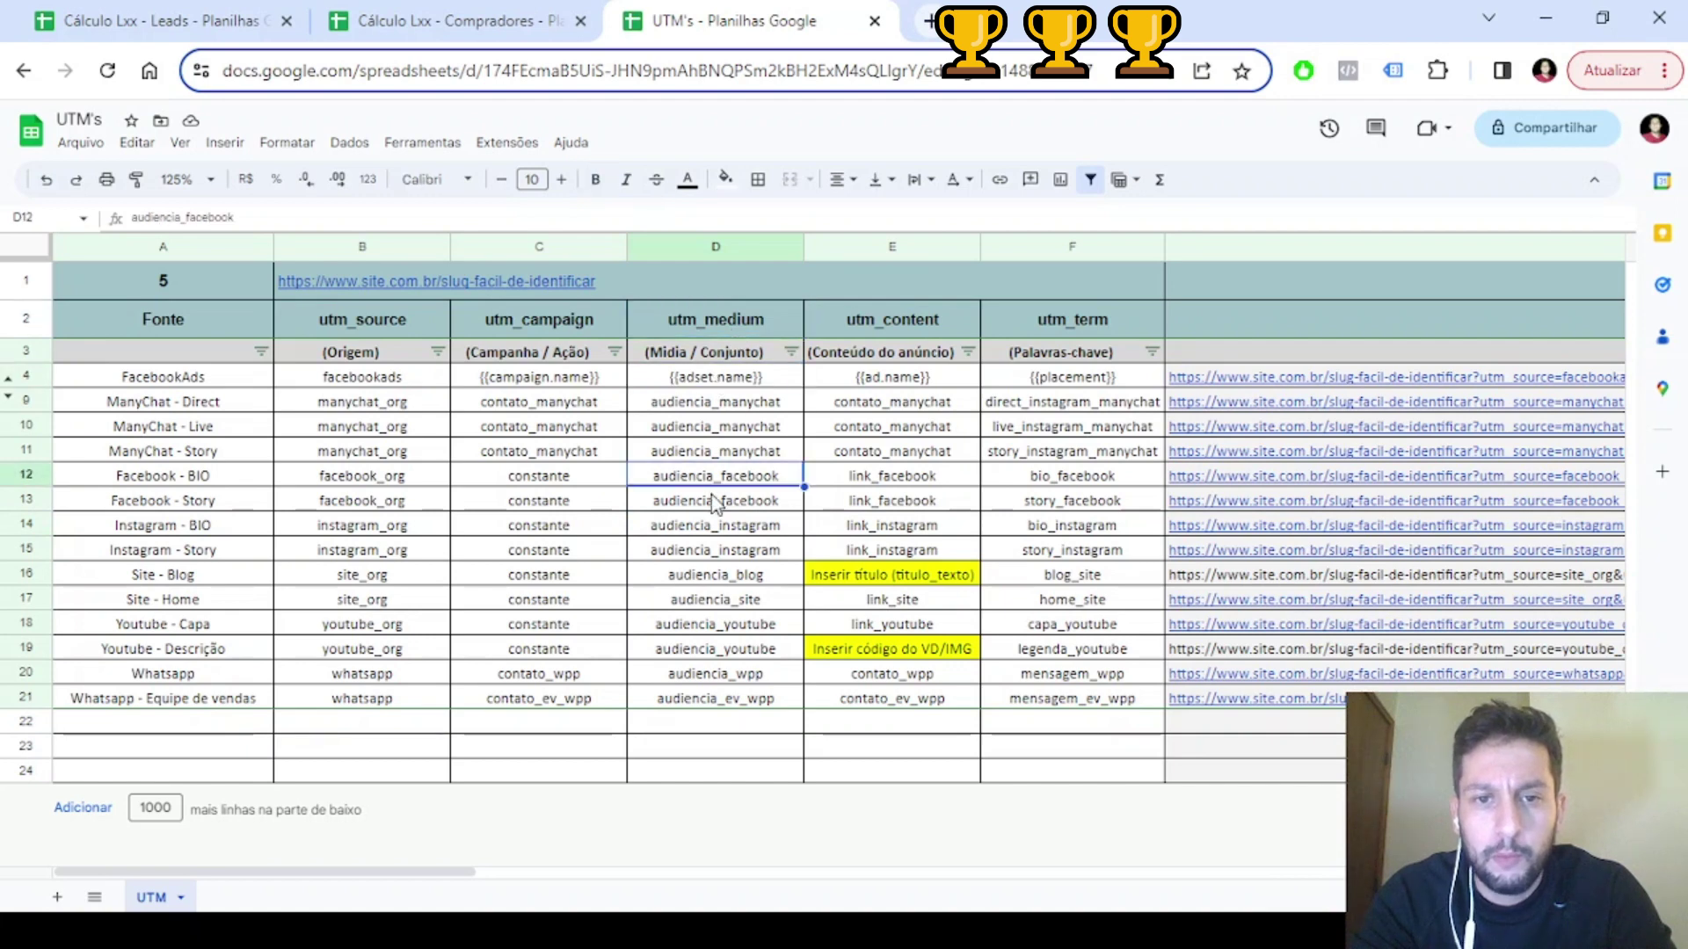
left_click(714, 501)
left_click(702, 526)
left_click(713, 552)
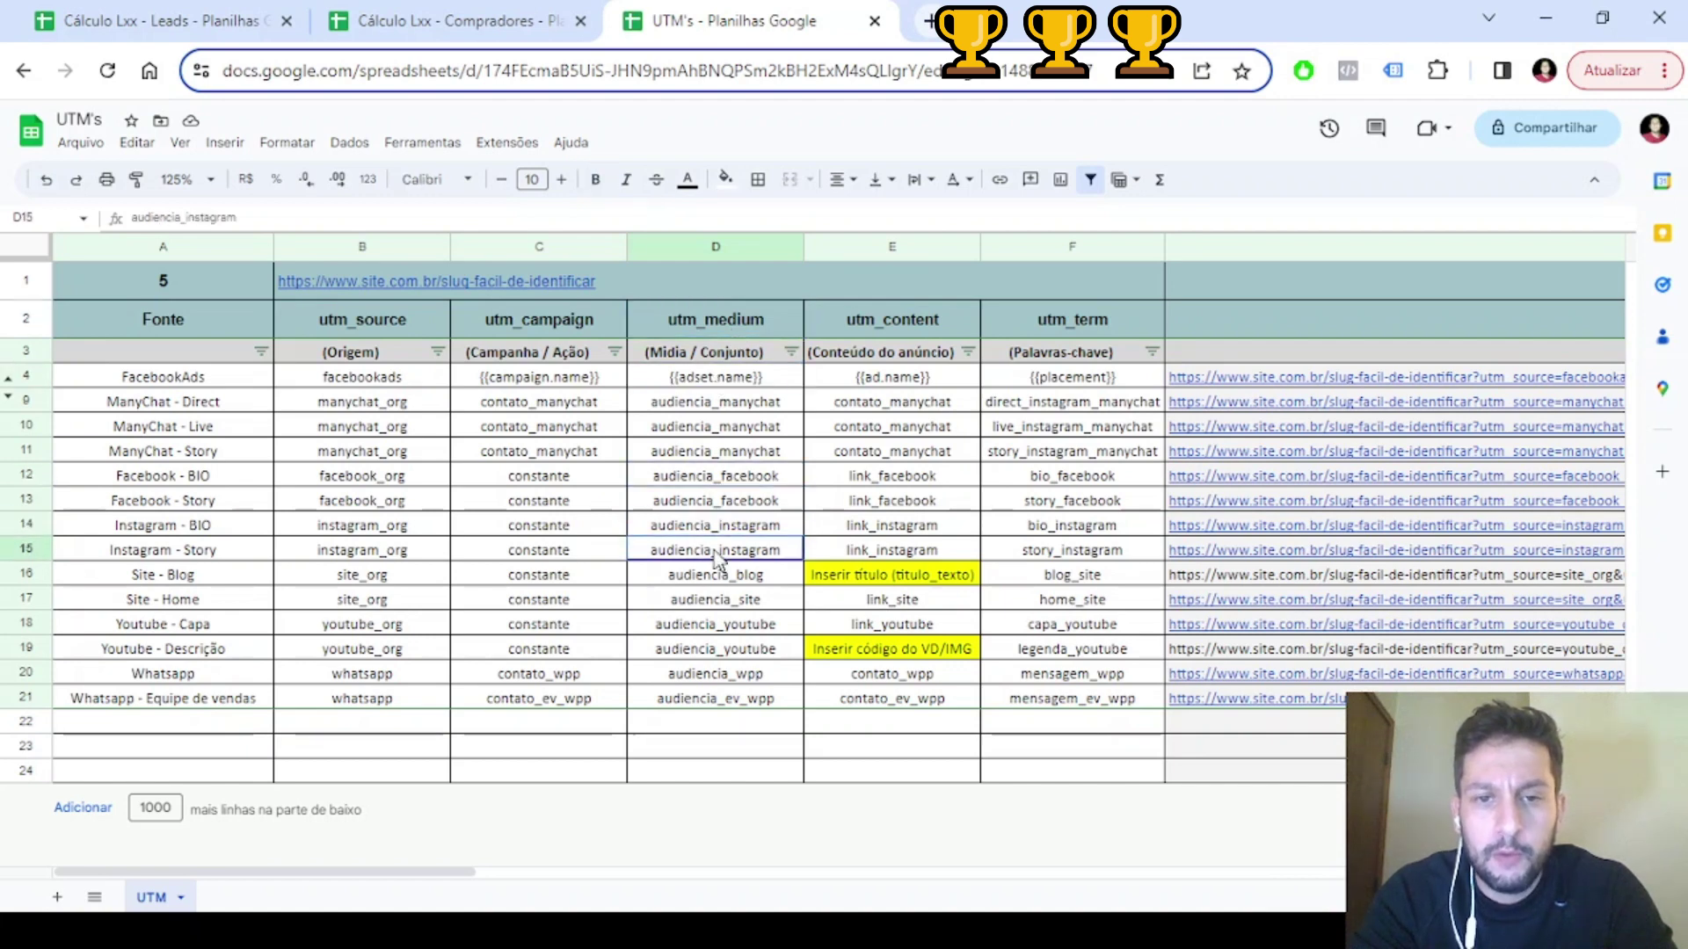
Highlight the shared utm_campaign values from the Facebook - BIO row through Youtube - Capa, and return to the first one
left_click(542, 482)
left_click_drag(546, 505, 565, 626)
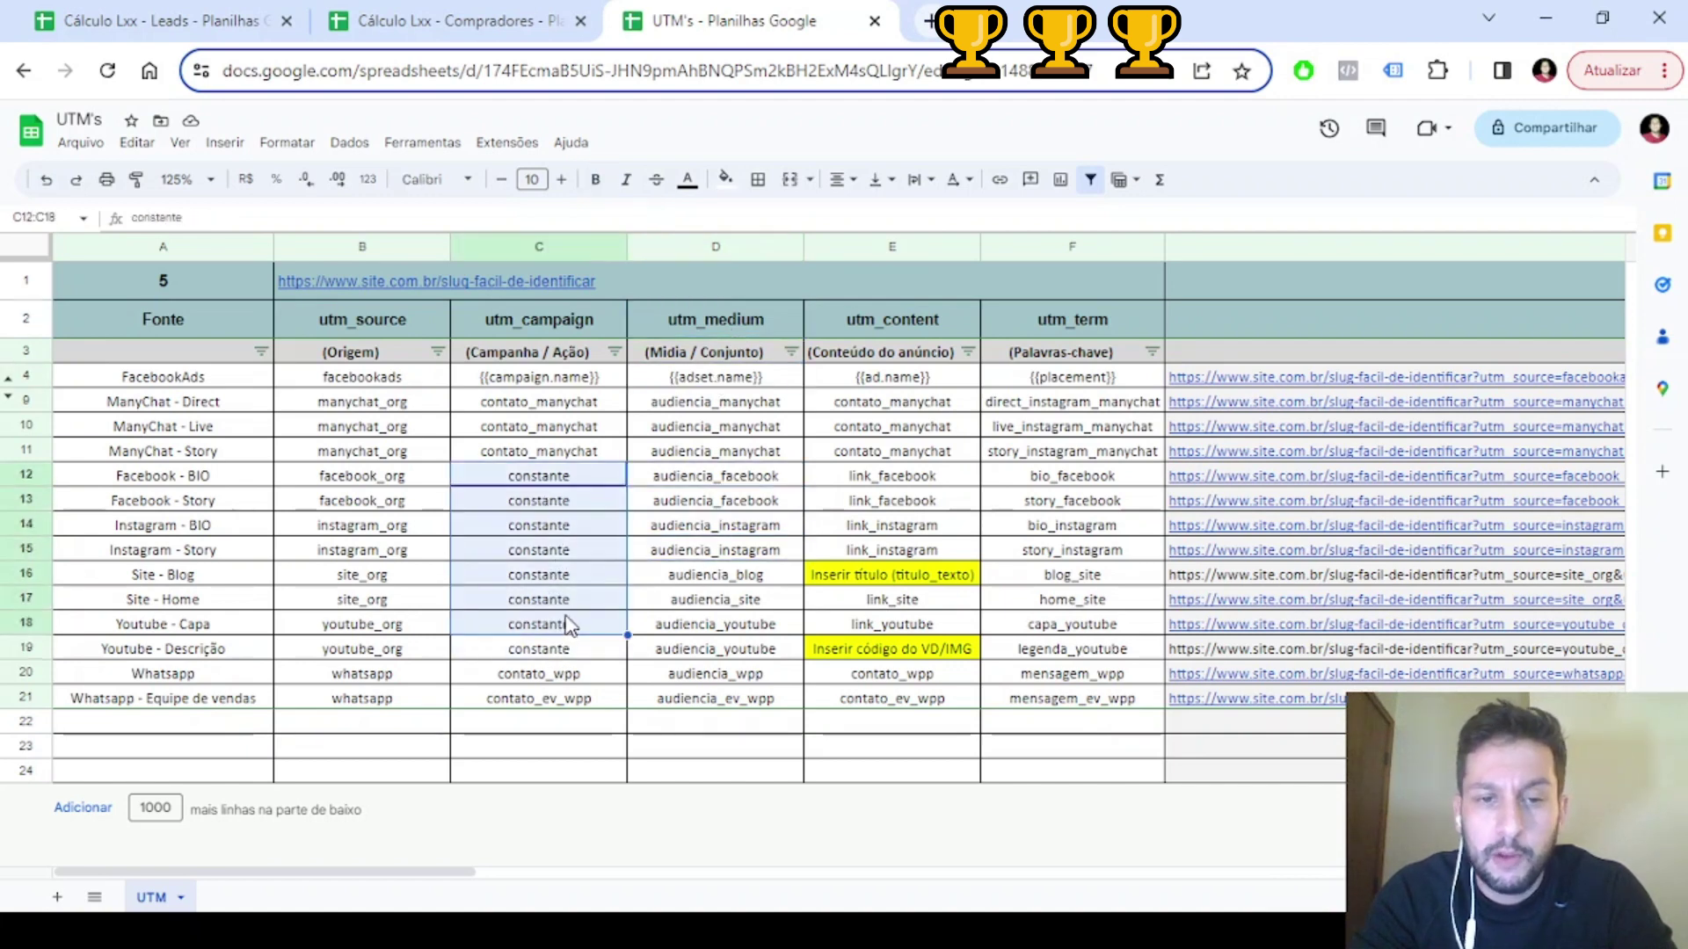
left_click(566, 626)
left_click(554, 477)
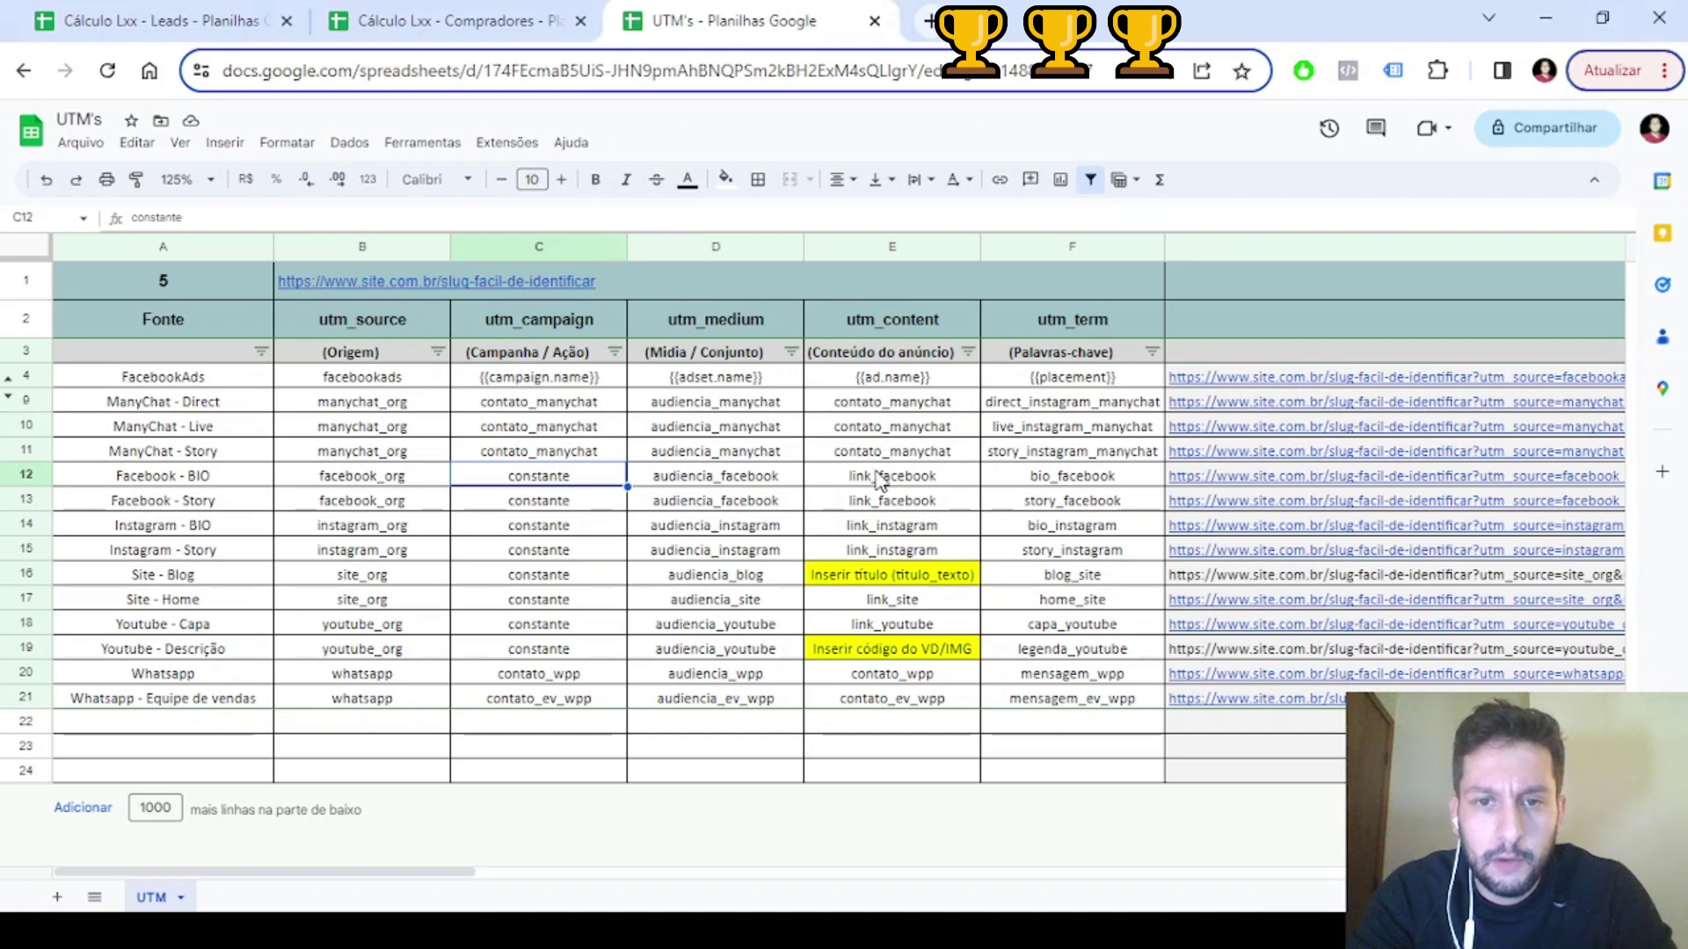
Review the Site - Blog and Youtube - Descrição rows, checking their highlighted utm_content placeholders against the utm_content of Facebook - BIO
left_click_drag(172, 580, 1080, 588)
left_click(895, 587)
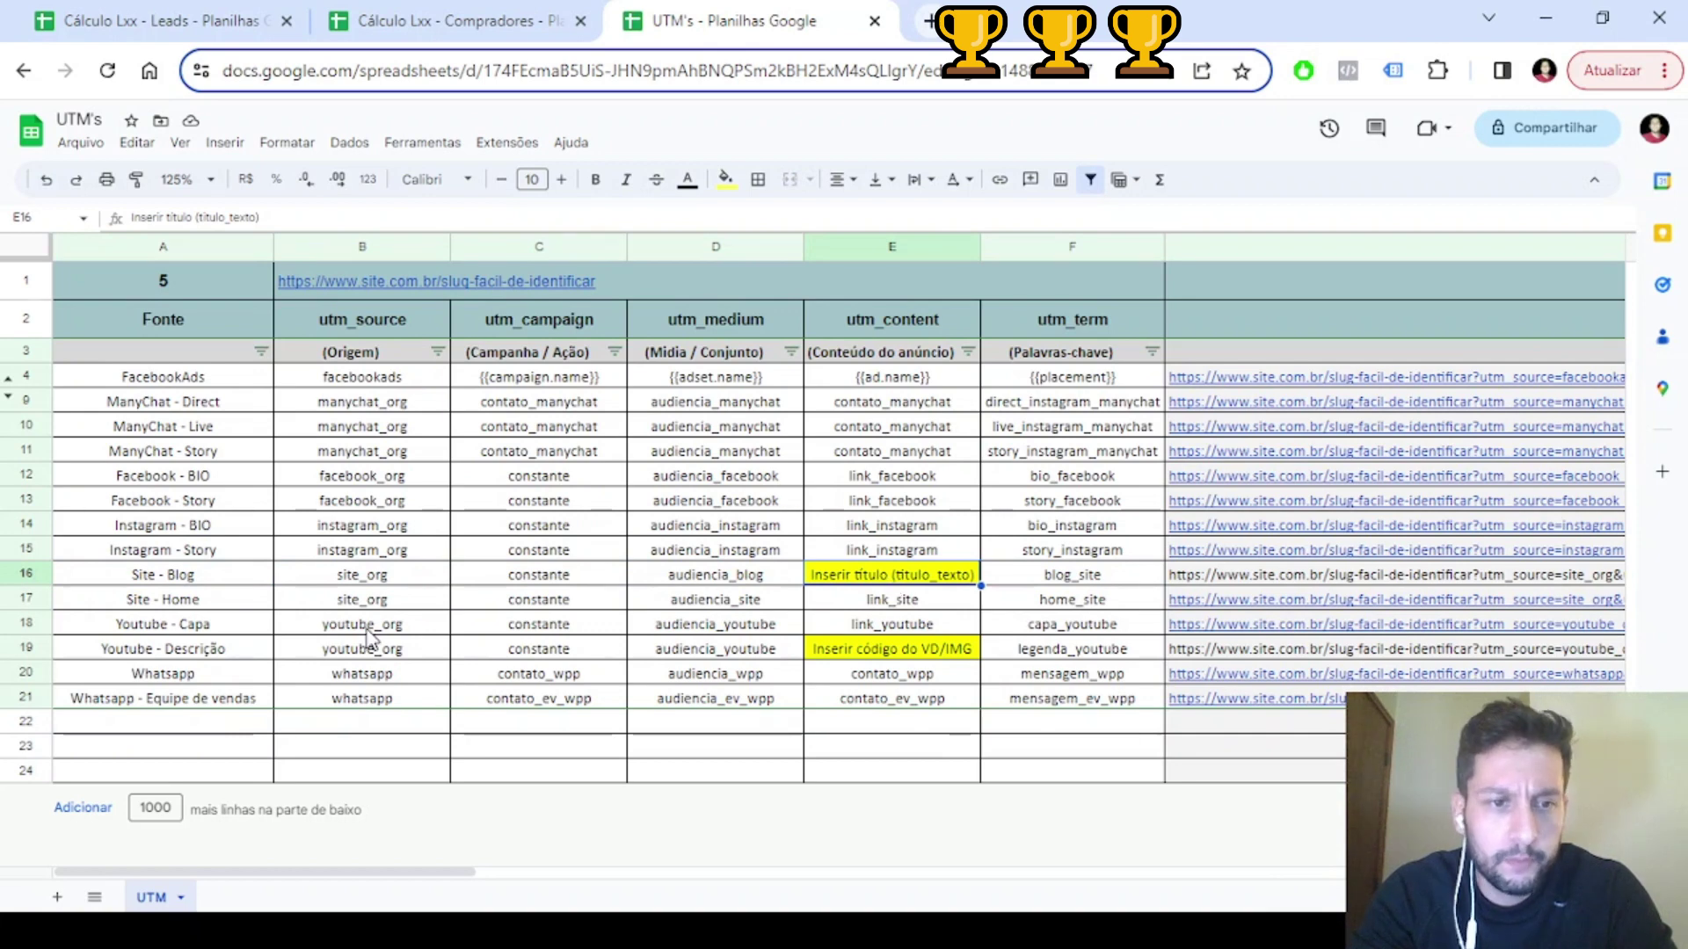
left_click(211, 652)
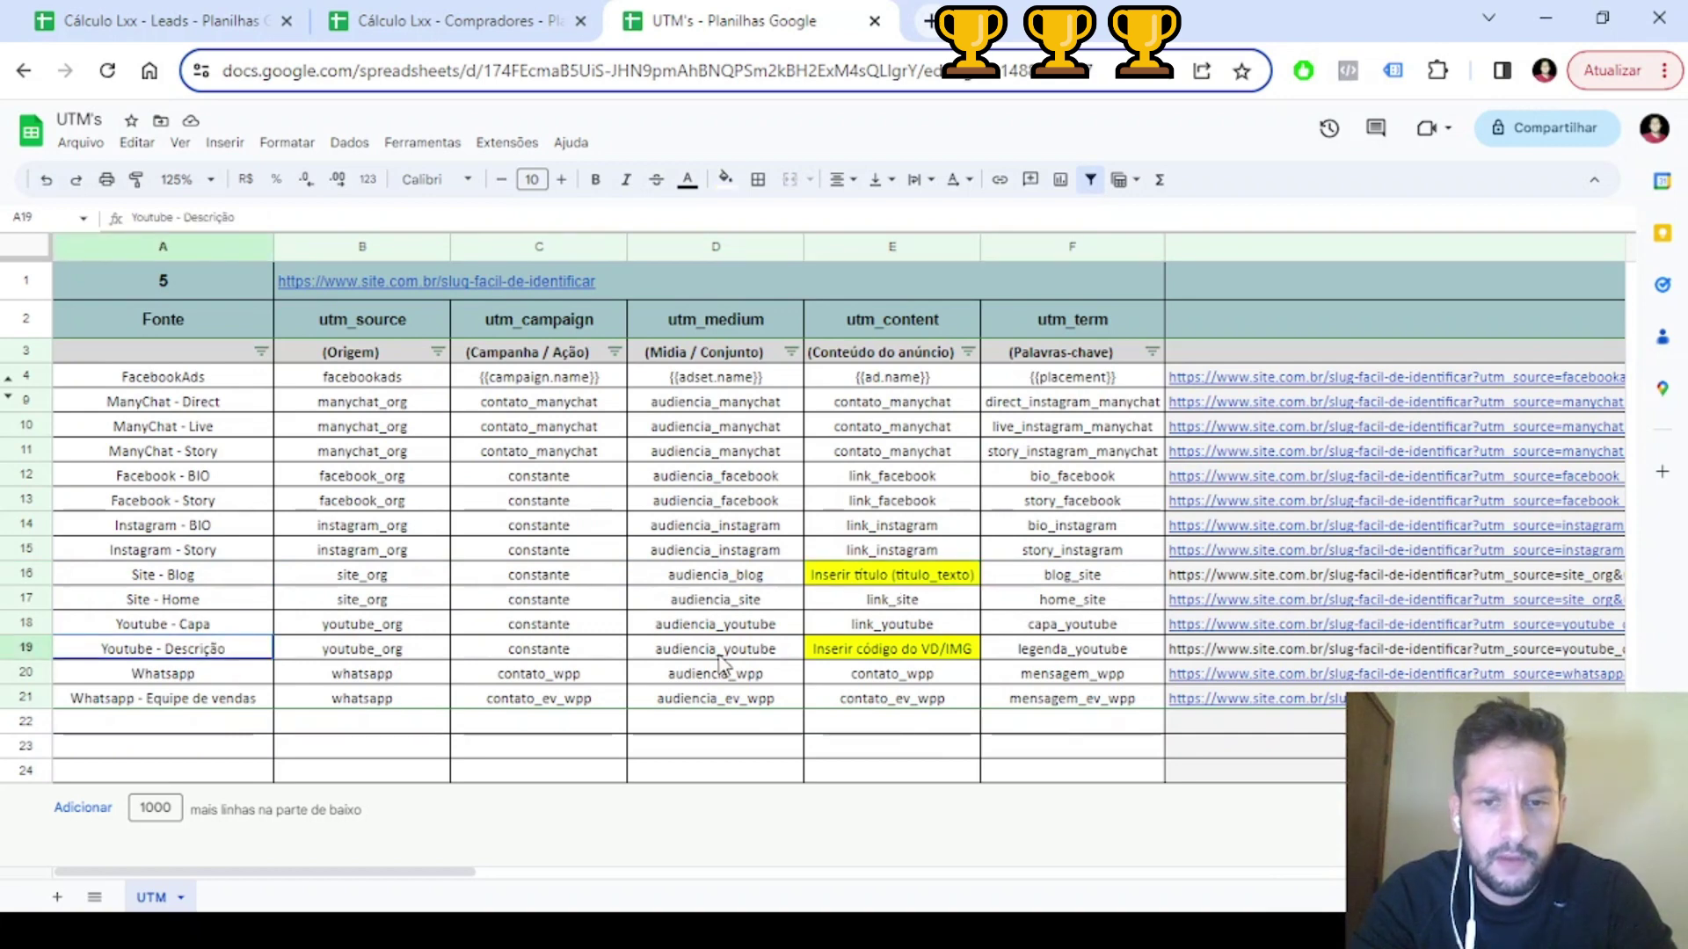
left_click_drag(214, 649, 942, 649)
left_click(927, 655)
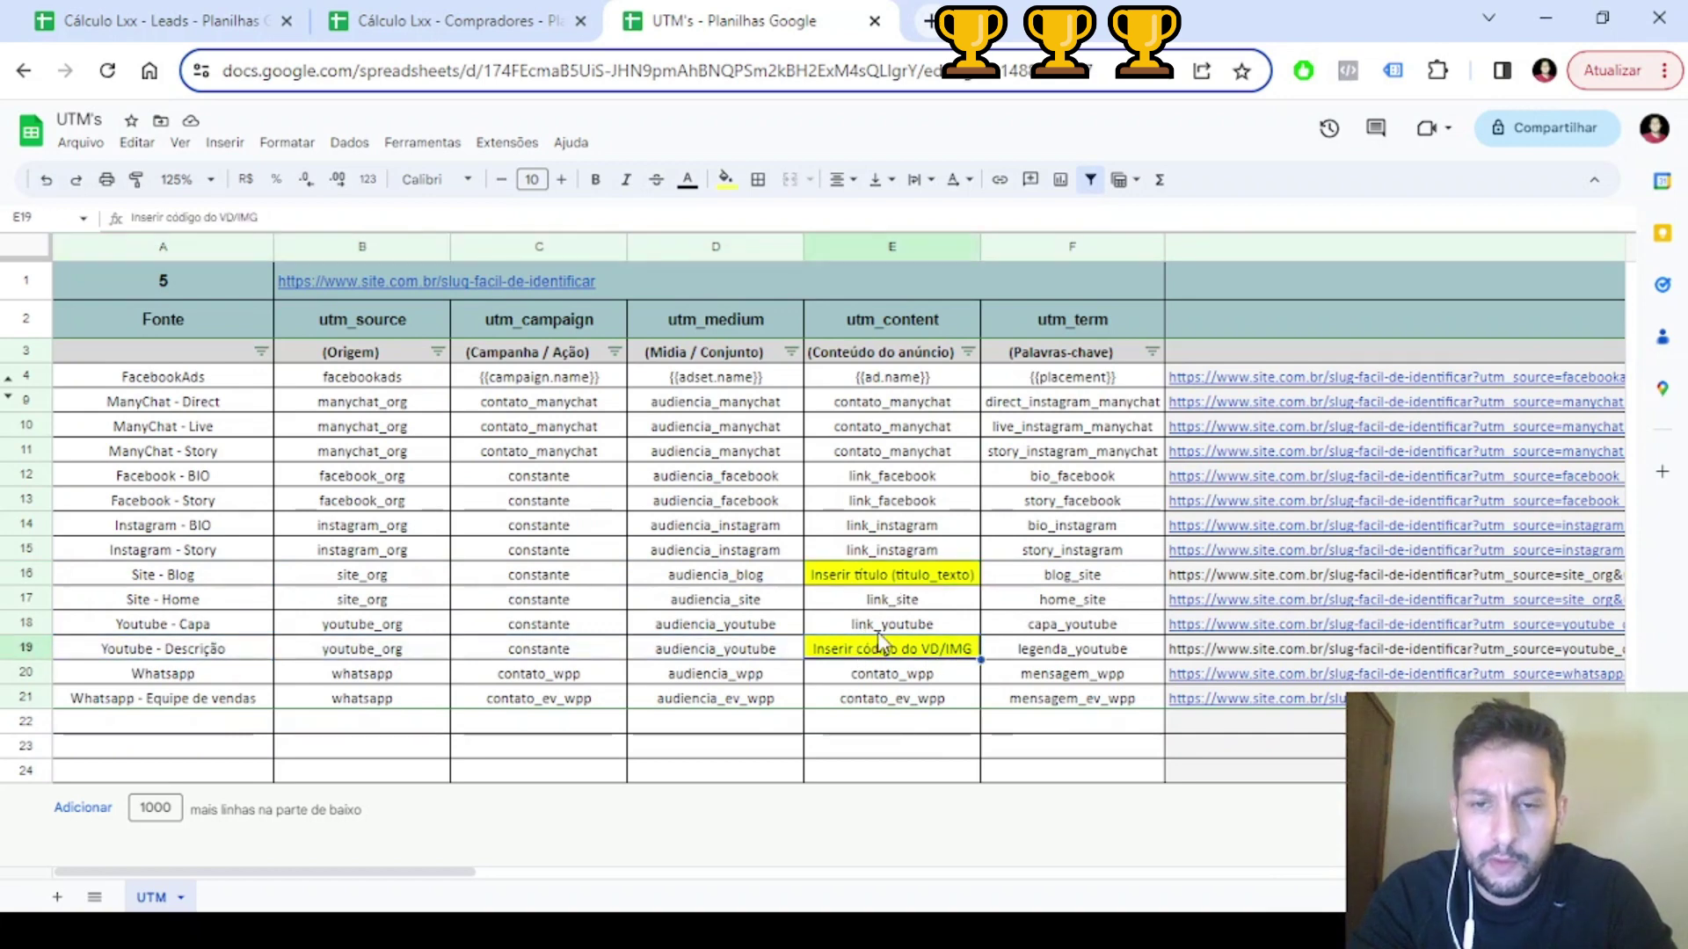
left_click(866, 480)
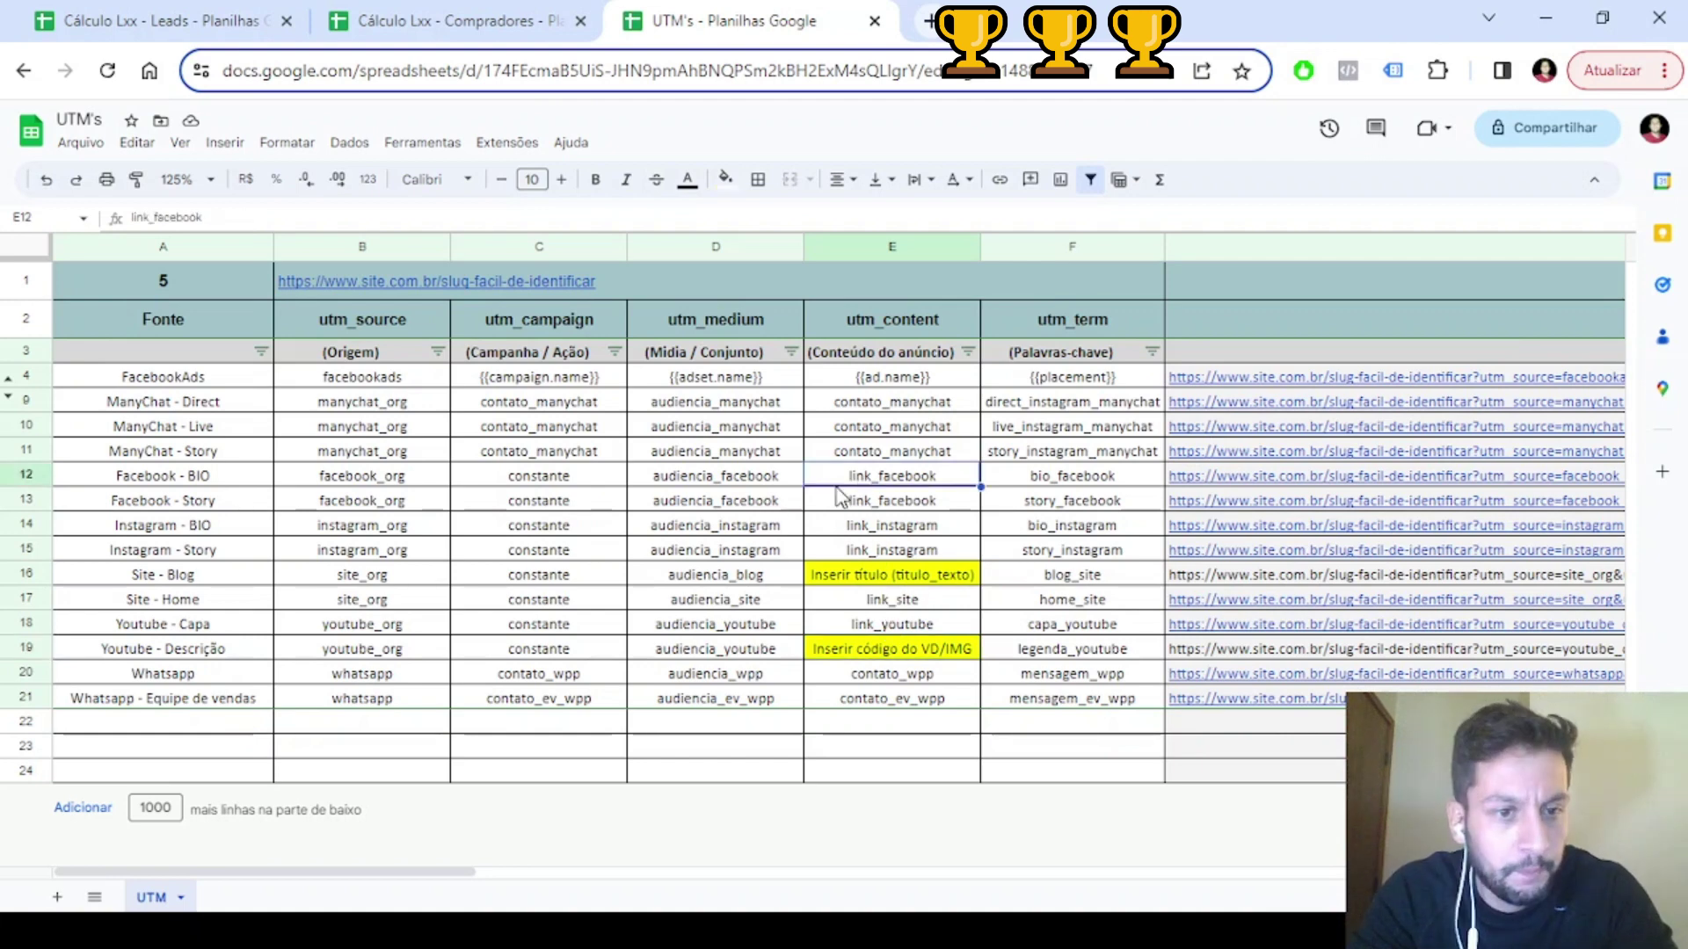
left_click(744, 453)
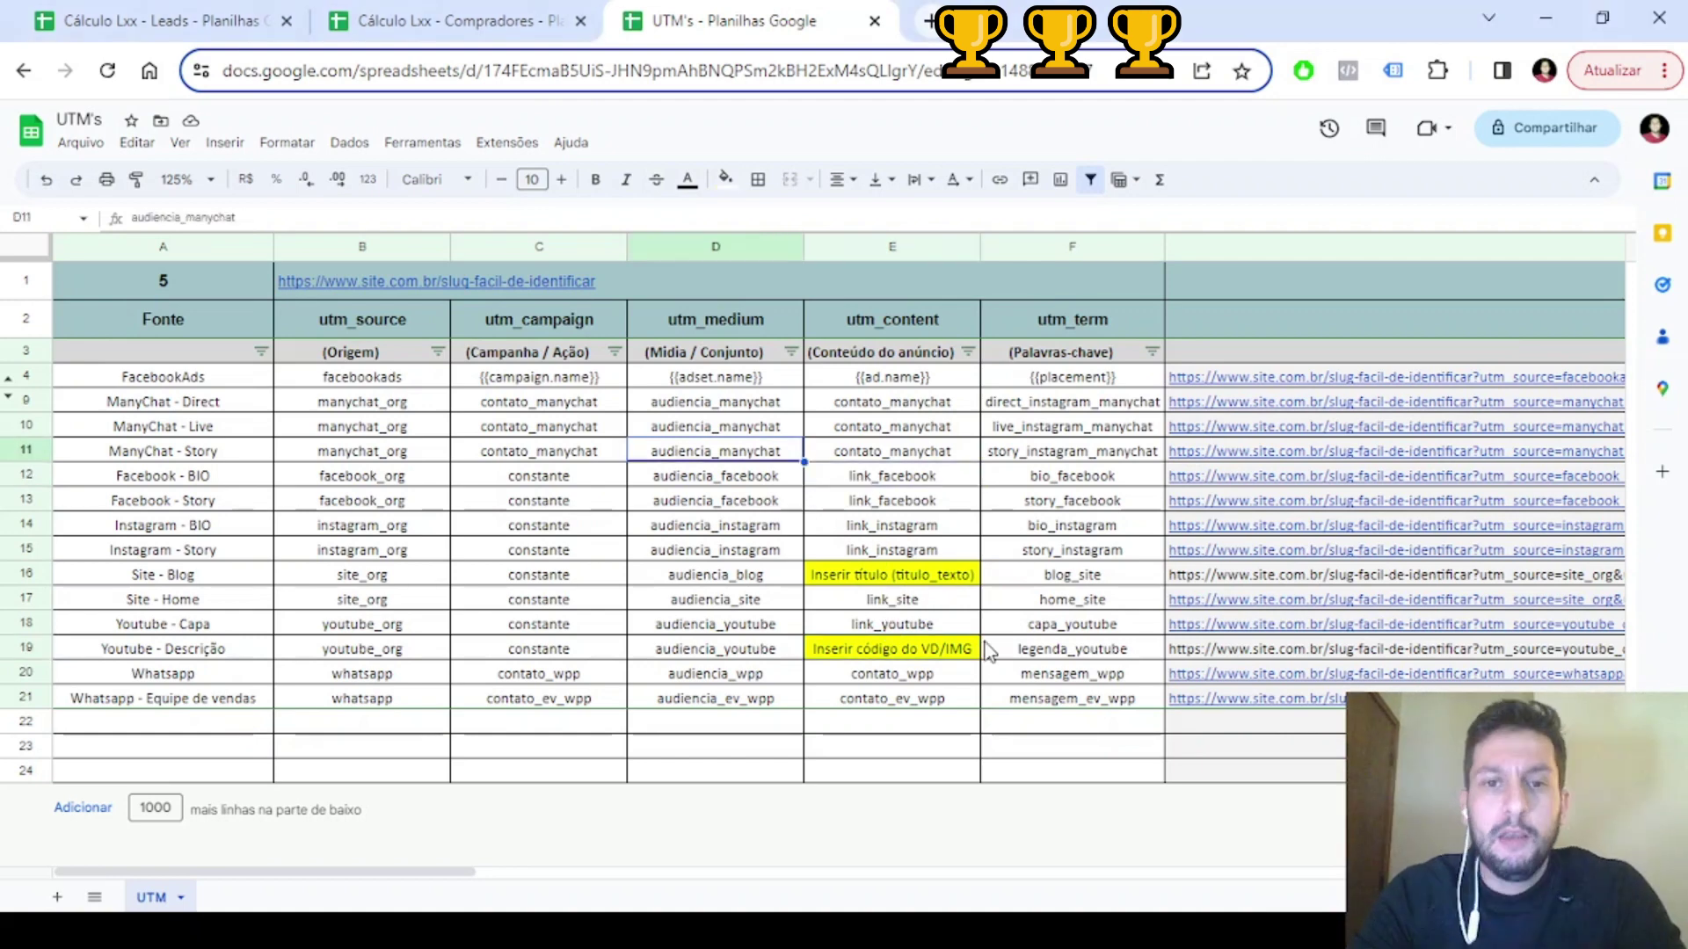
Replace the content of cell A1, beside the base site address, with the label Link
left_click(109, 278)
key("Delete")
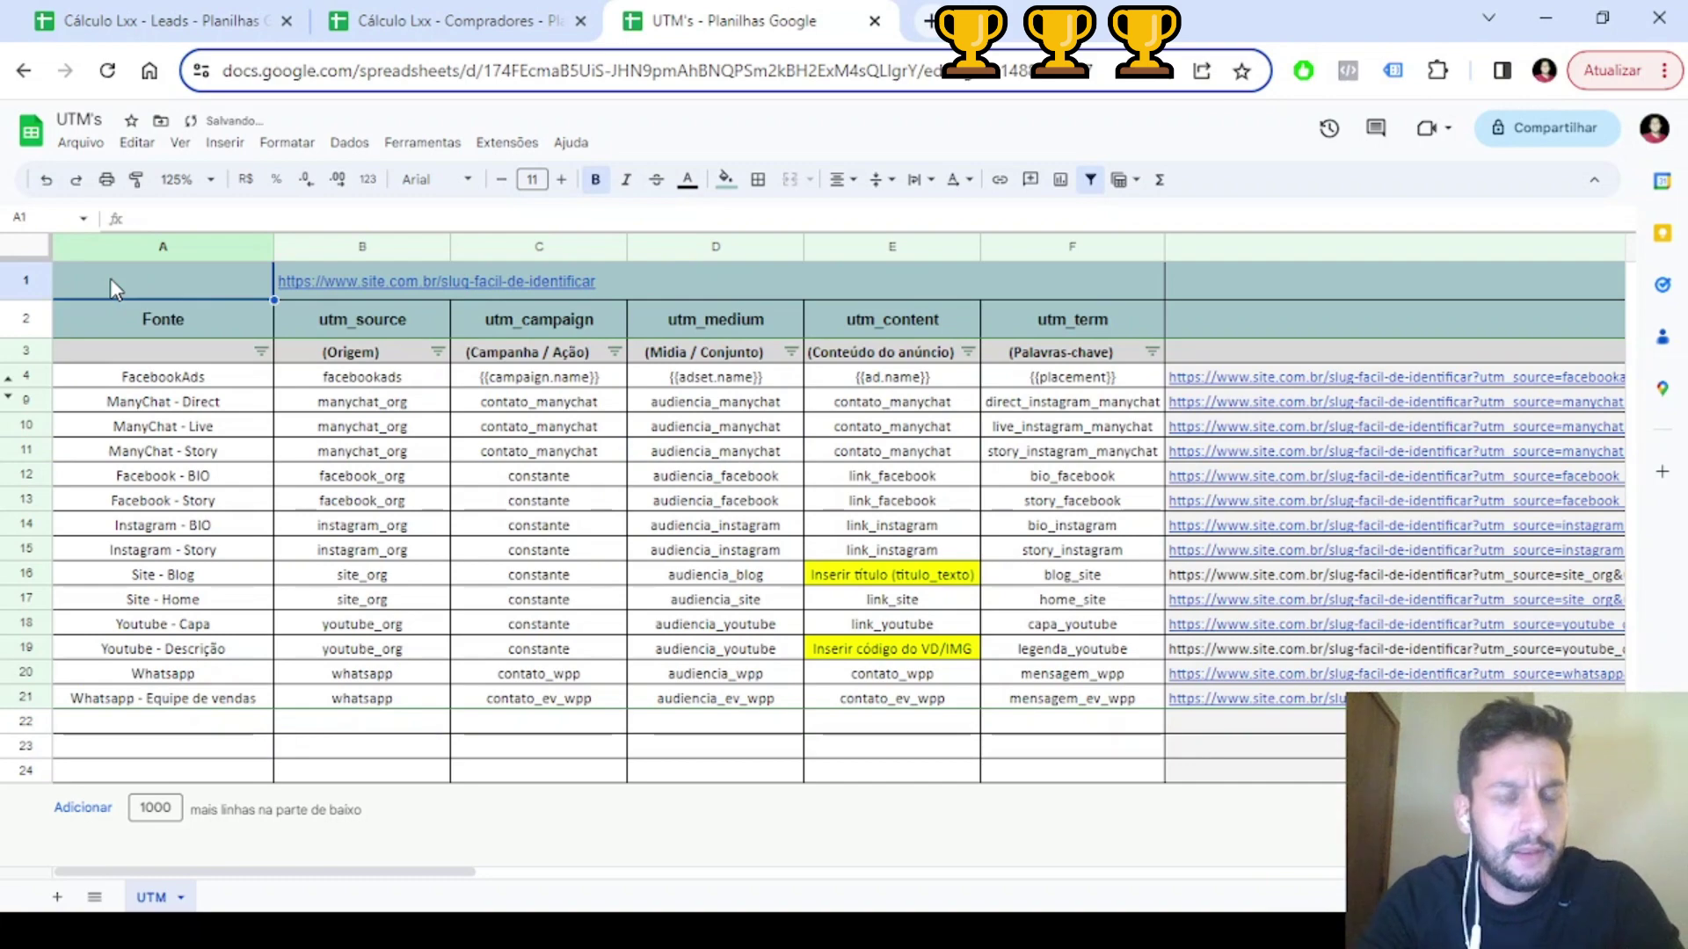
type("Link")
key("Return")
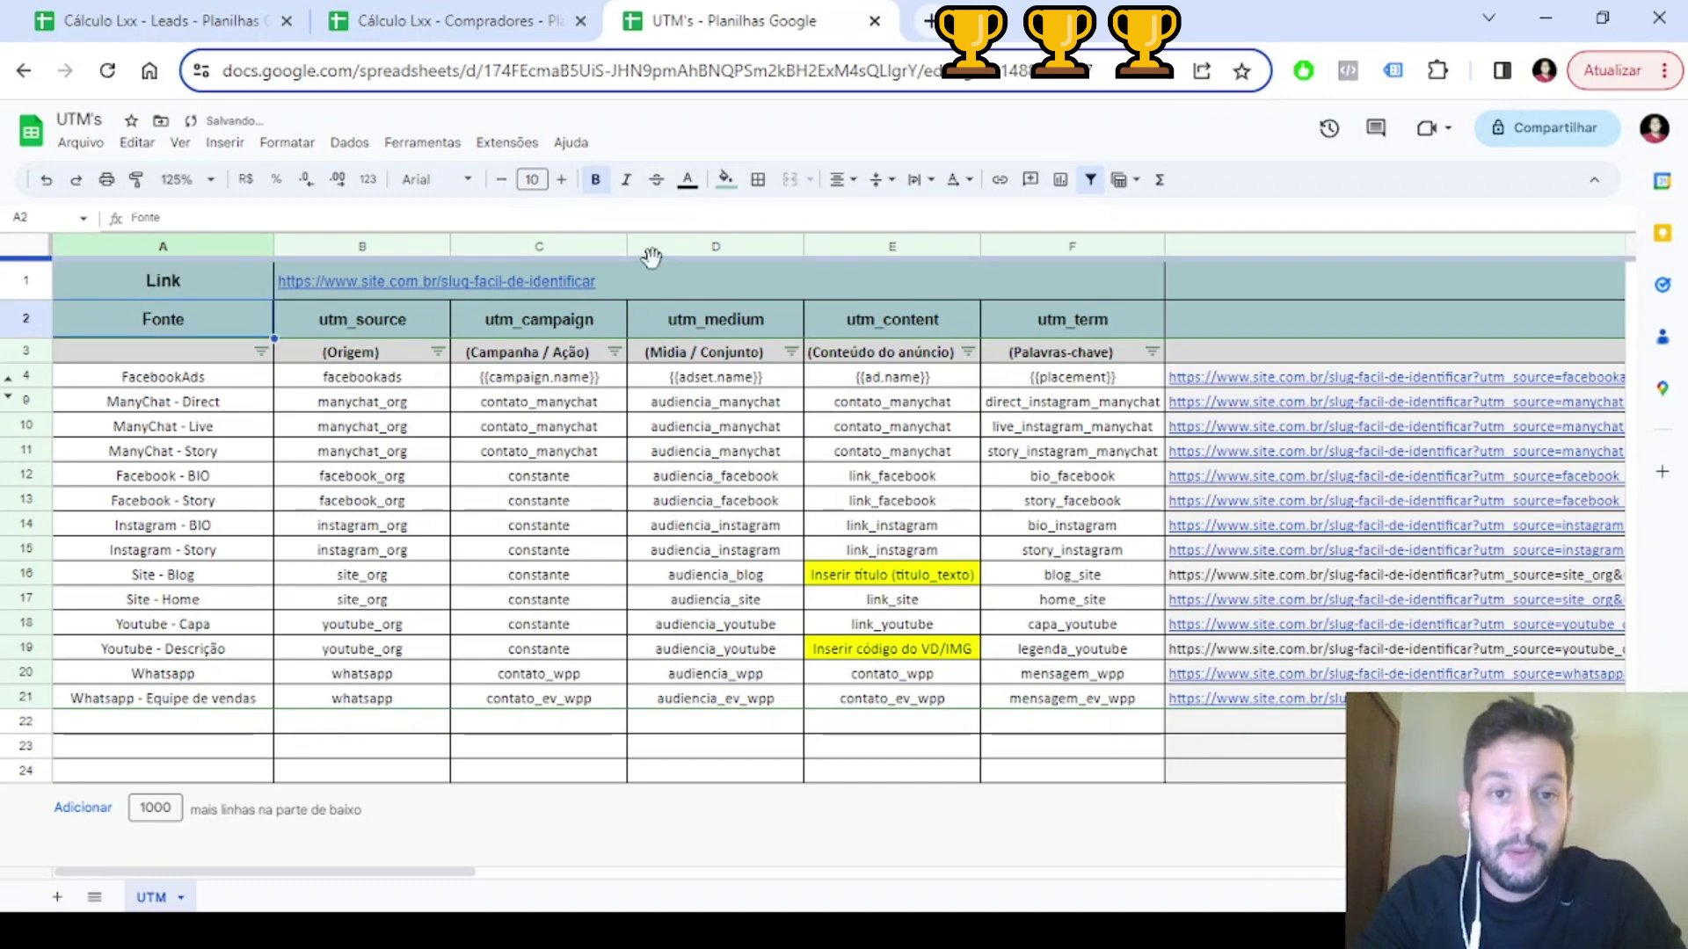
Try overwriting the base site address in row 1 with "a", and undo the edit
left_click(594, 288)
type("a")
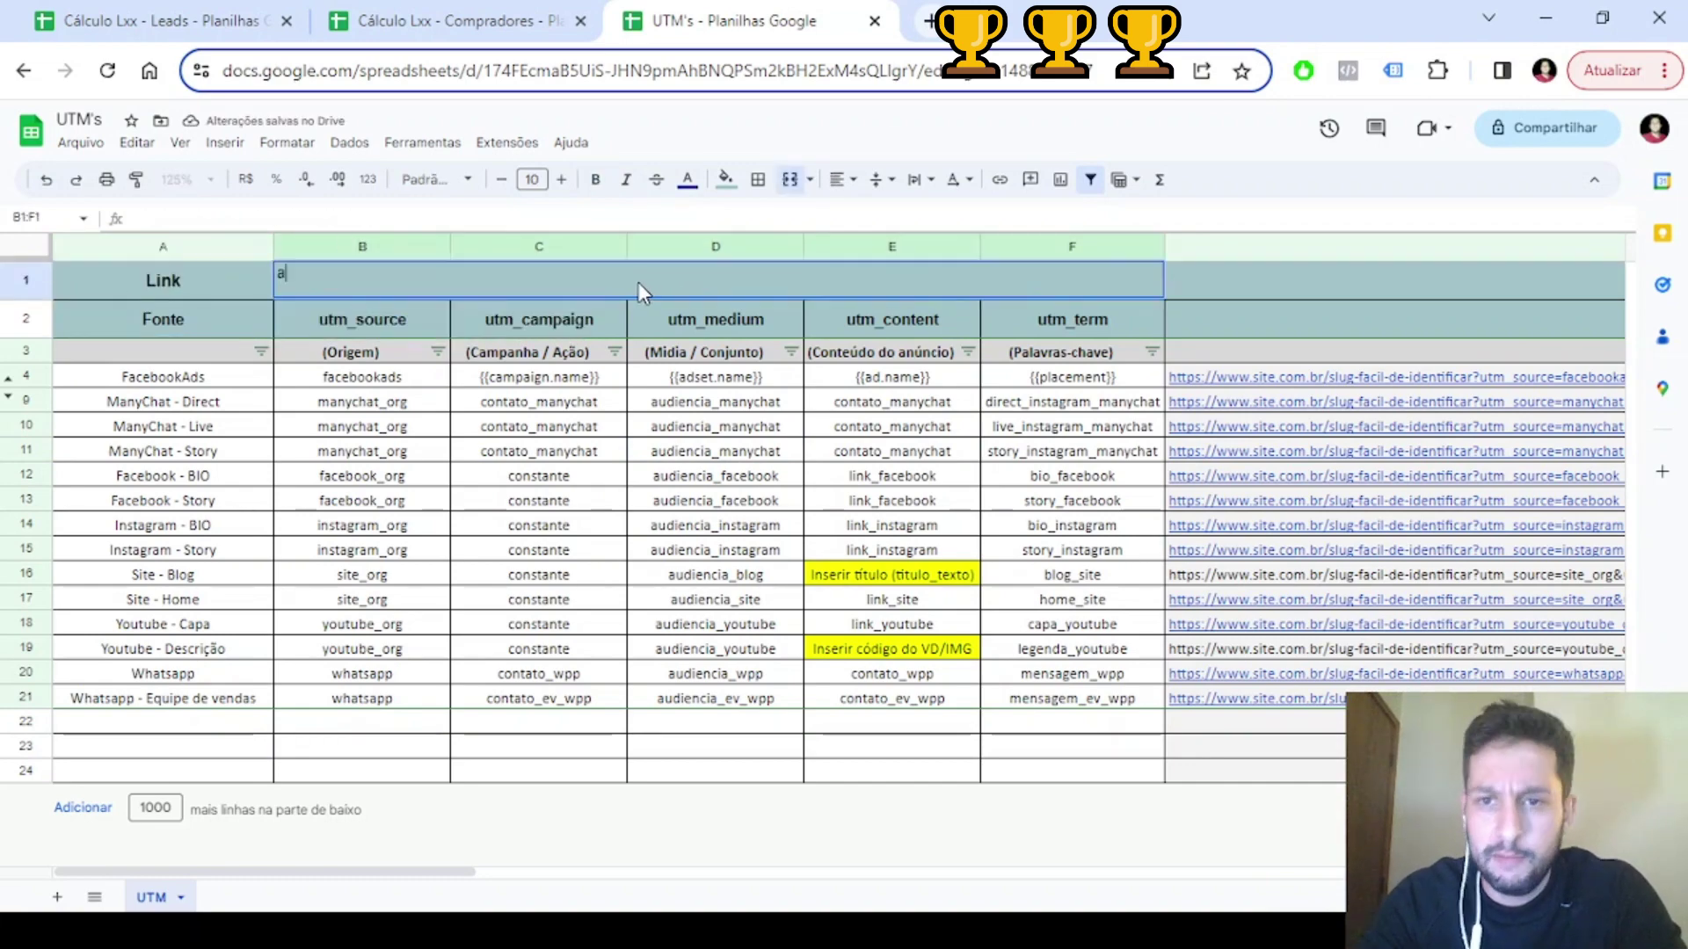
key("Return")
key("ctrl+z")
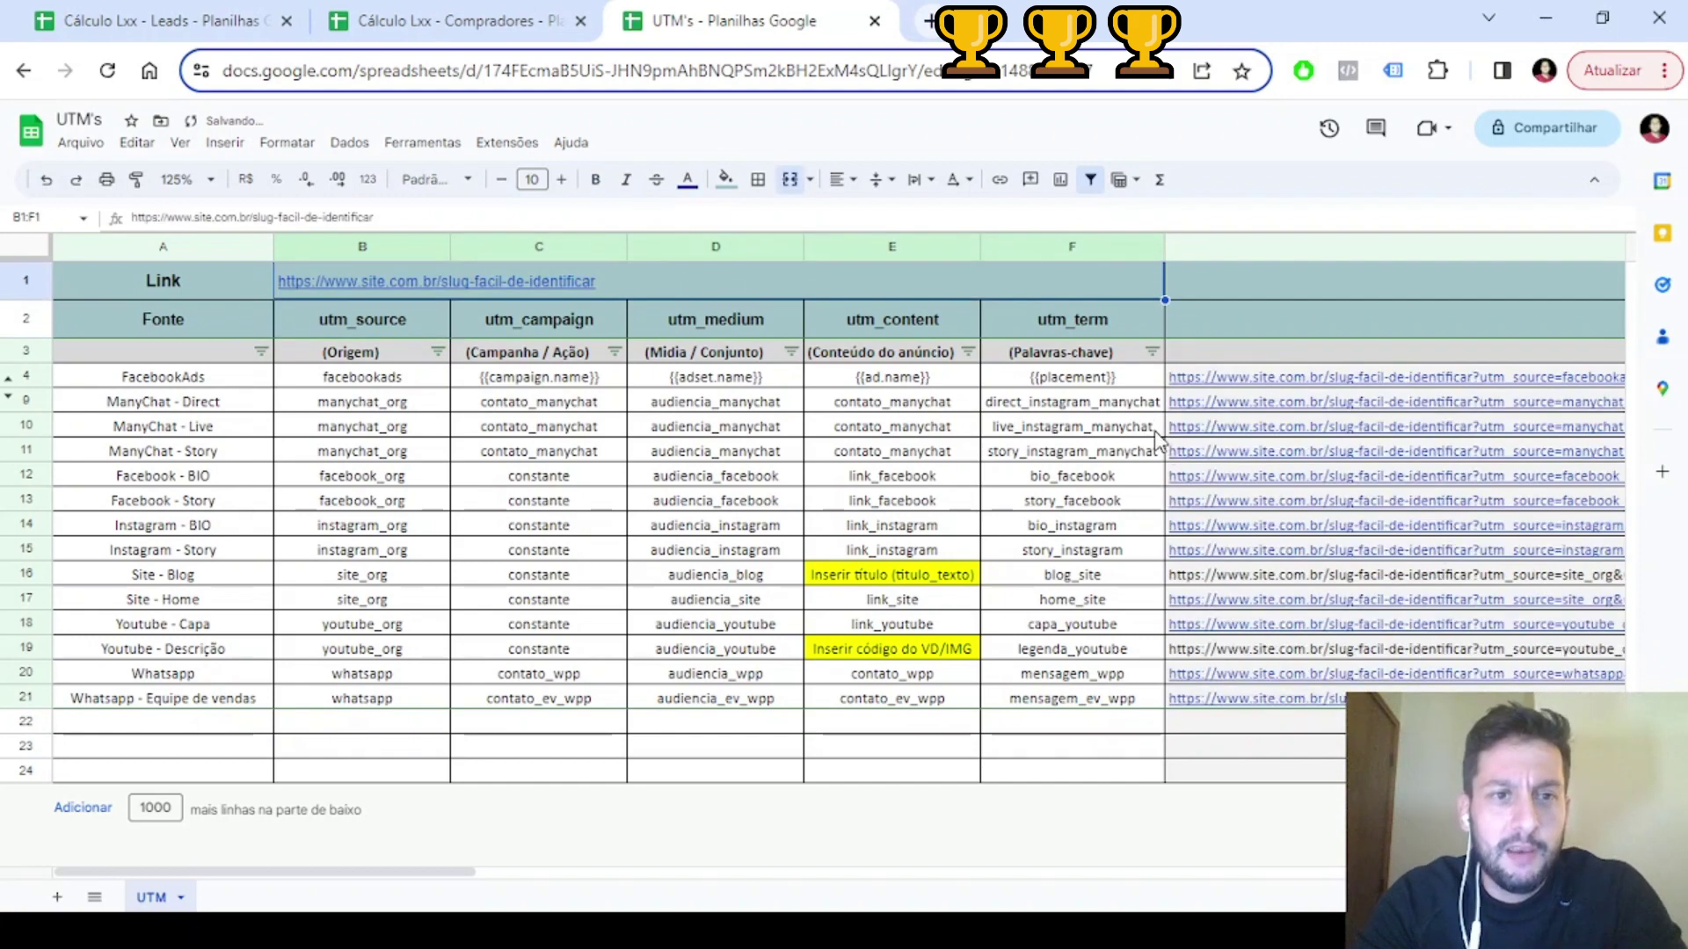
Inspect the formula in G22 and the generated addresses in the url completa column
left_click(1289, 721)
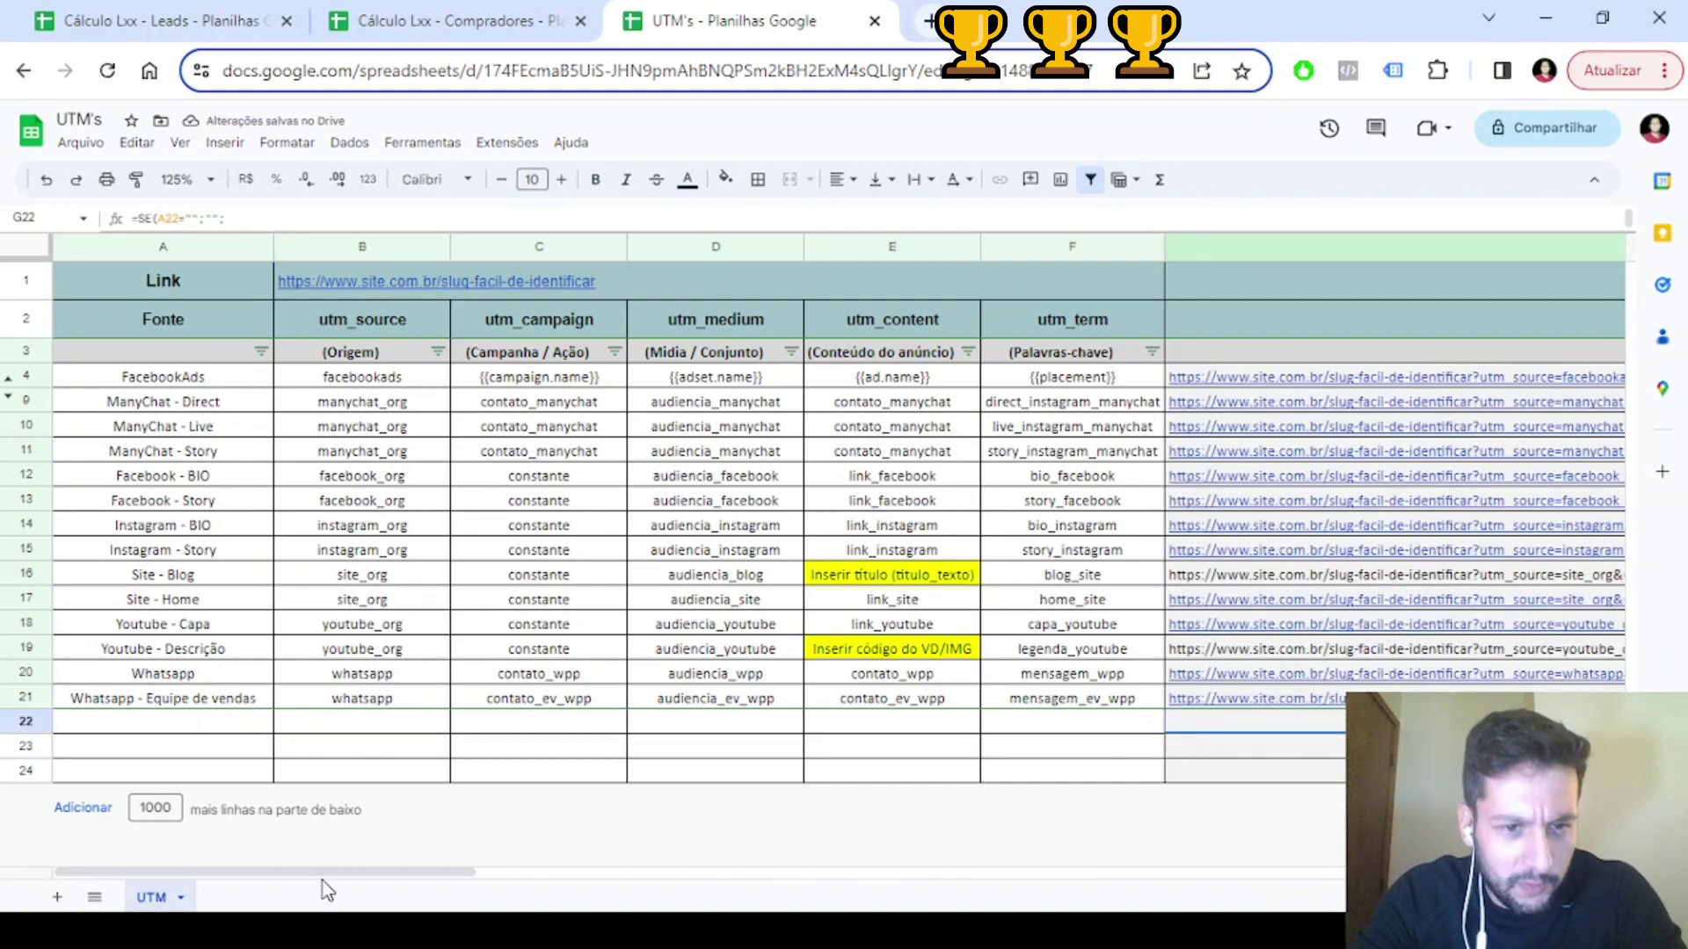
left_click_drag(323, 874, 541, 898)
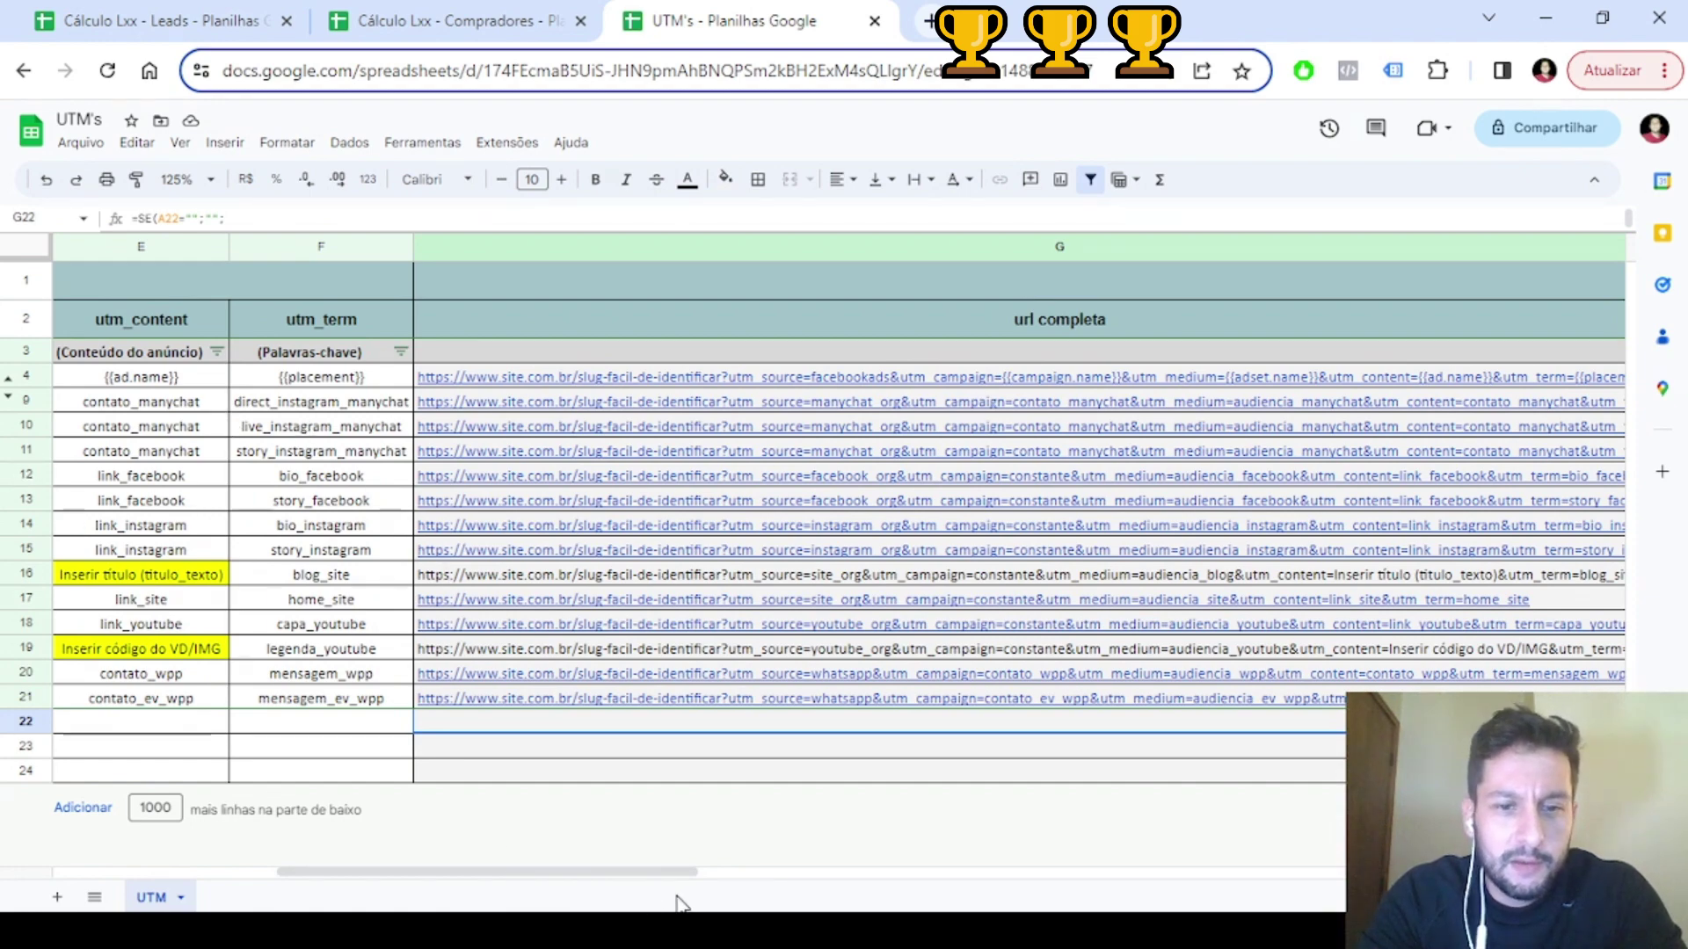
left_click_drag(641, 875, 369, 875)
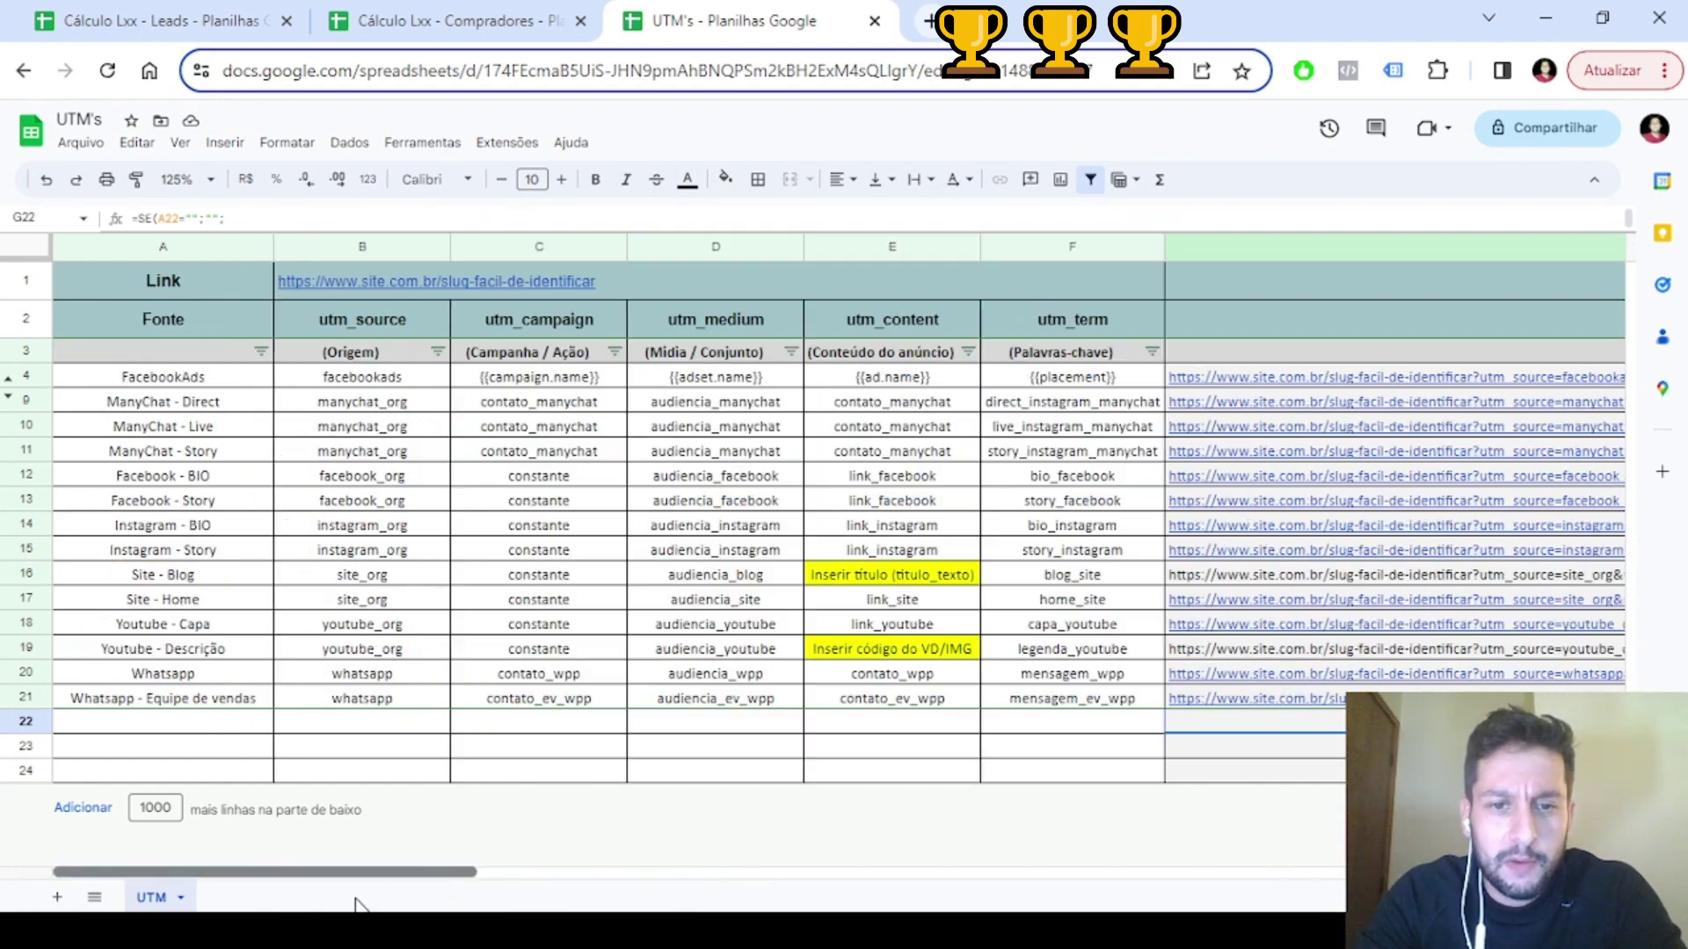
Set the utm_source of Whatsapp - Equipe de vendas to teste and check that row's complete URL
left_click(361, 702)
type("teste")
key("Return")
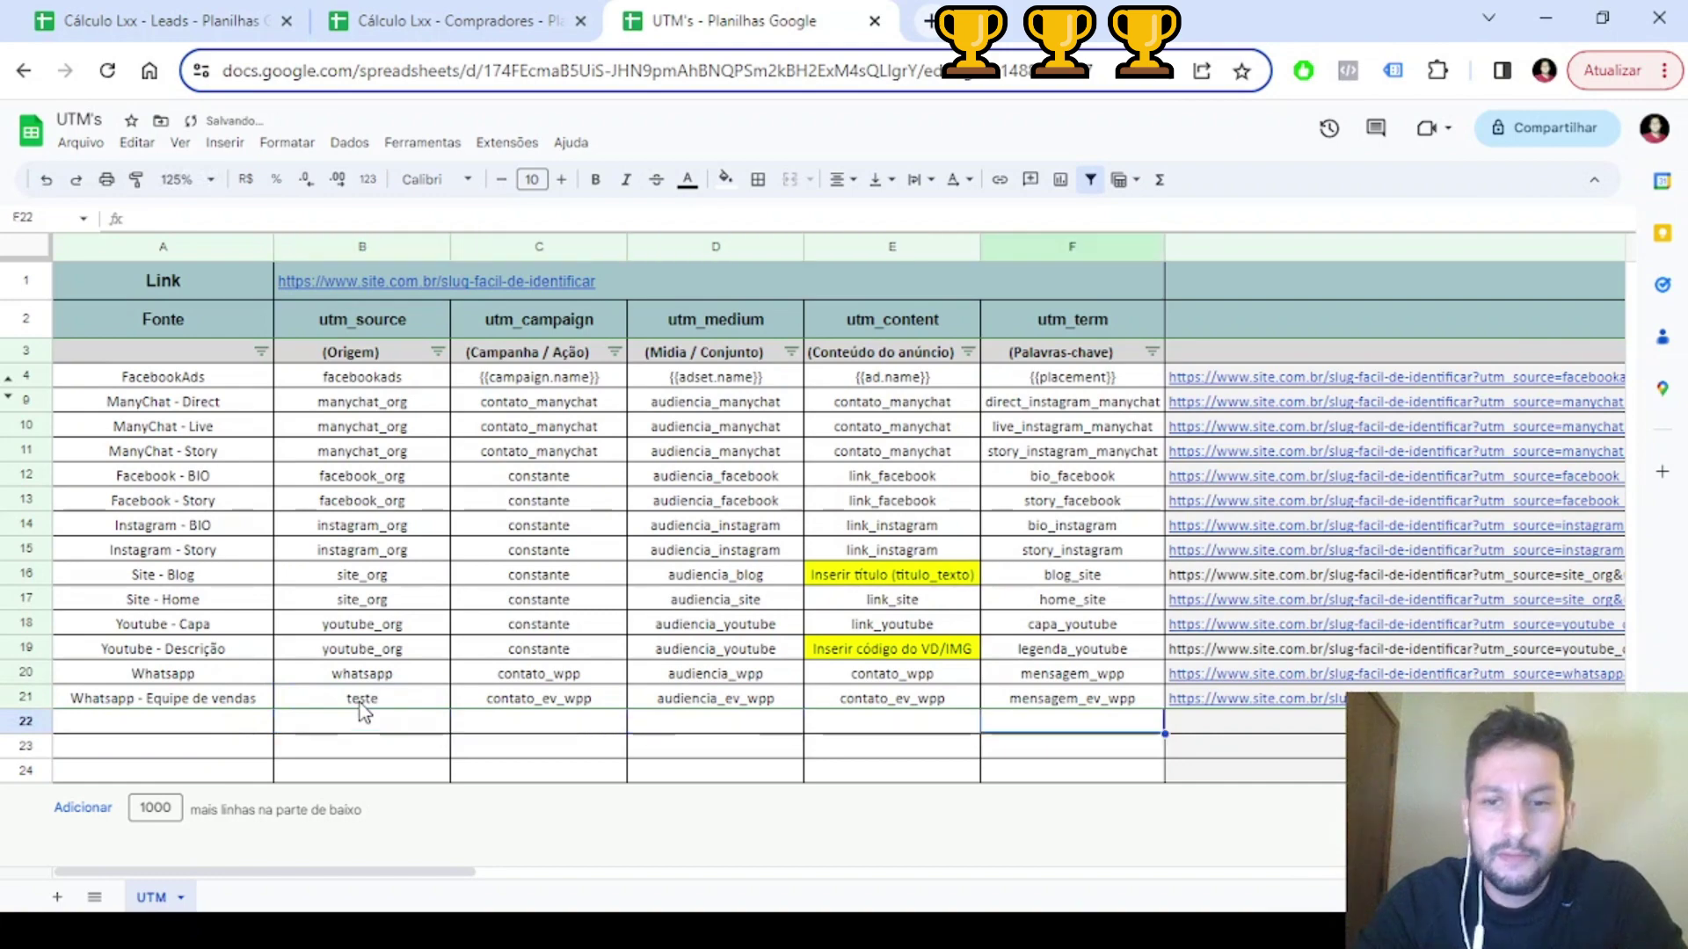
key("Right")
key("Right")
key("Right")
key("Left")
key("Left")
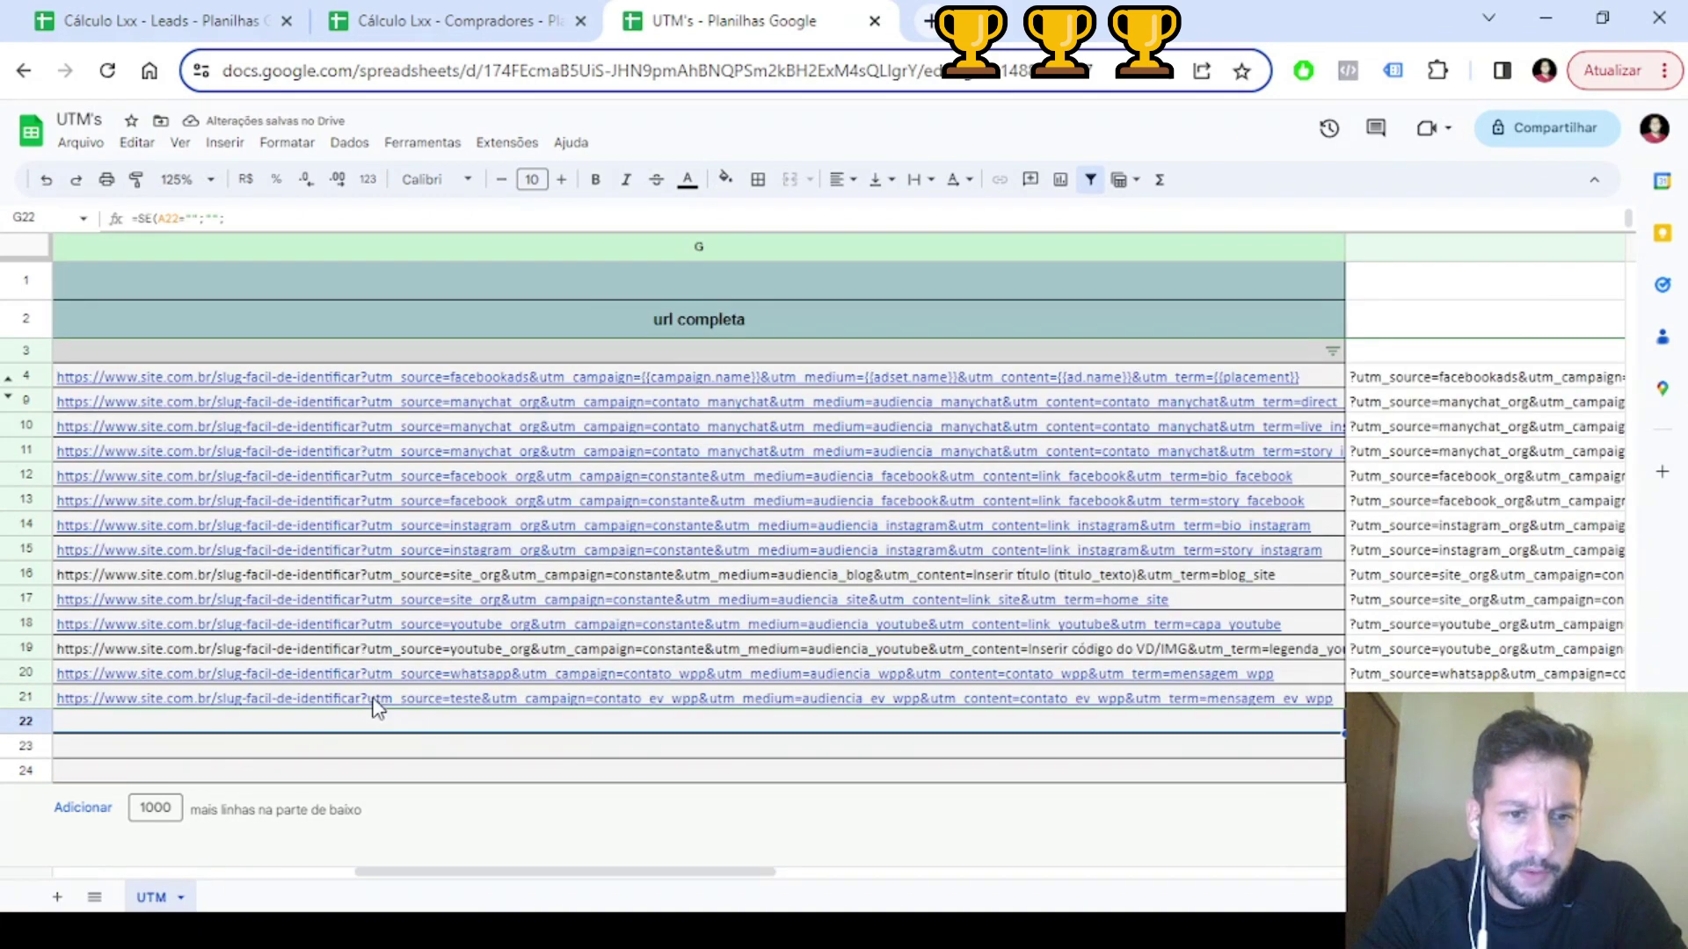
mouse_move(471, 710)
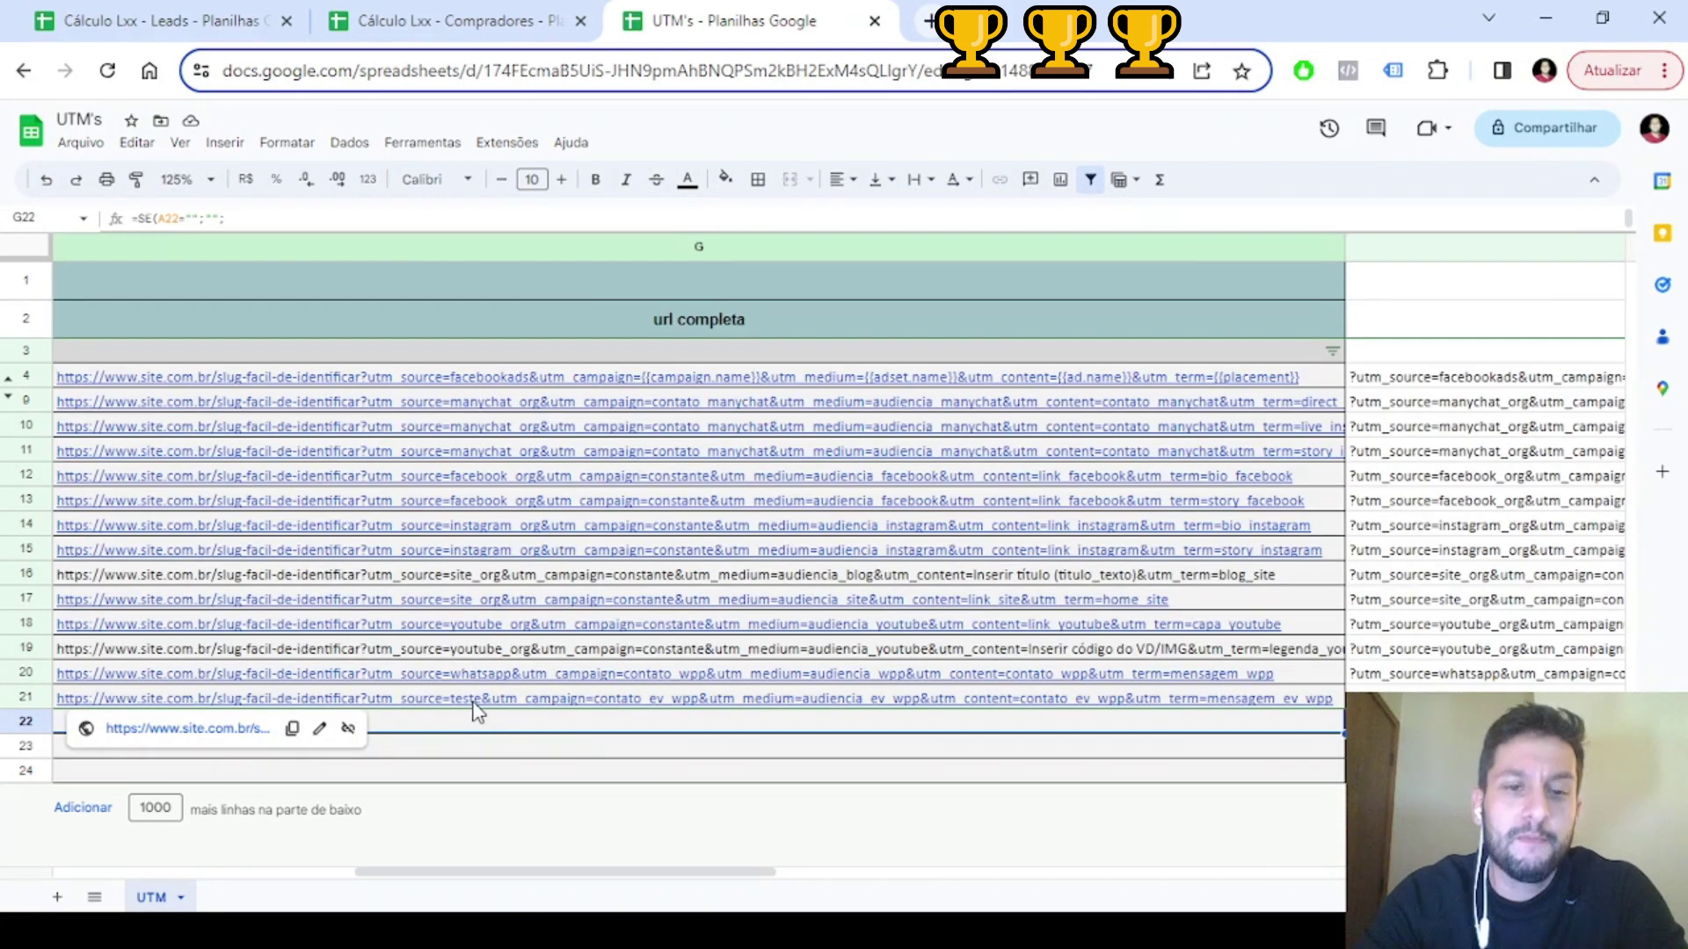
Undo the test change to the utm_source of the Whatsapp - Equipe de vendas row
key("Left")
key("Left")
key("Left")
key("Left")
key("ctrl+z")
Check the Whatsapp - Equipe de vendas values up to utm_term, and inspect the base site link in row 1
key("Right")
key("Right")
key("Right")
key("Right")
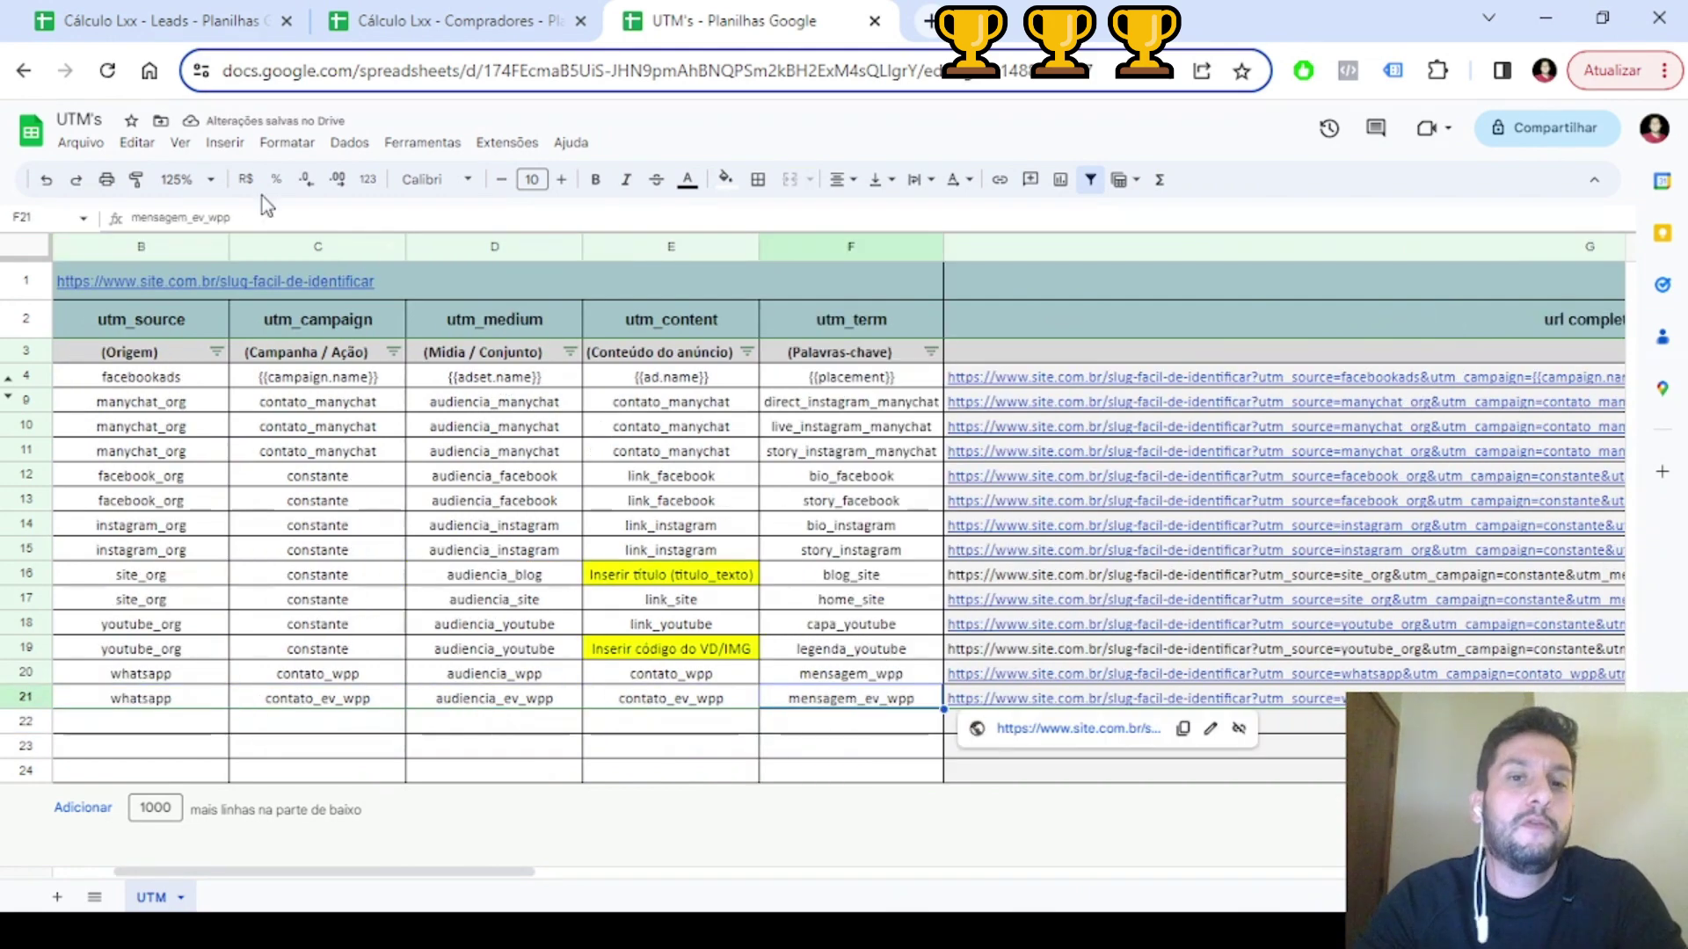
left_click(508, 282)
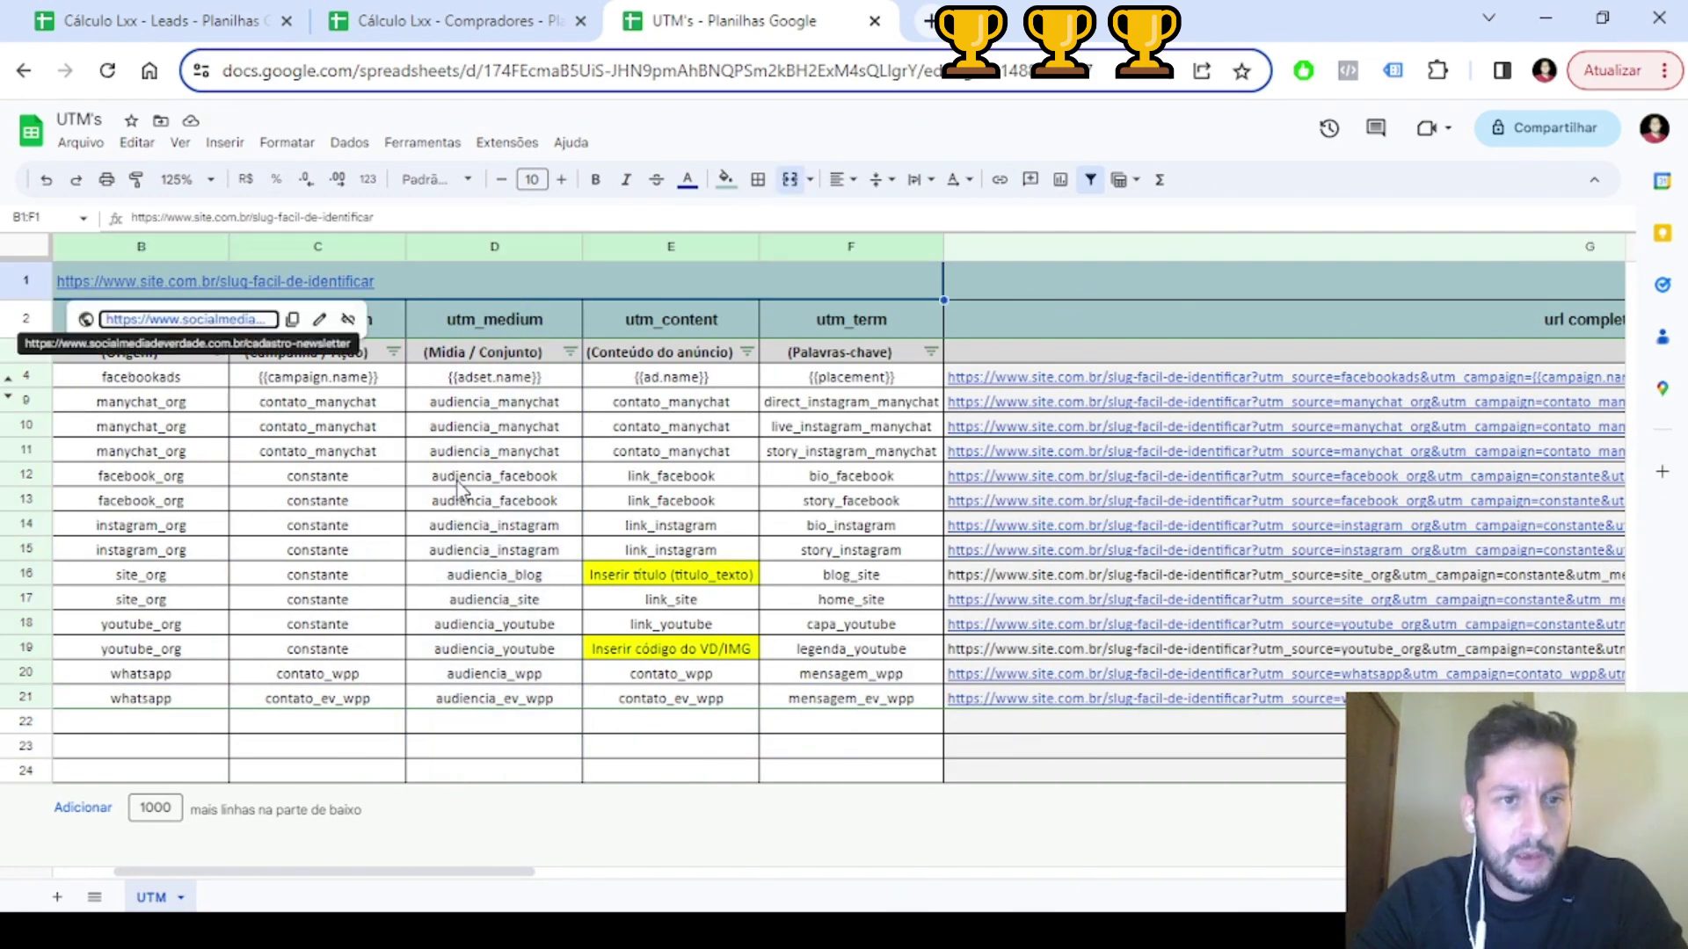
left_click(458, 479)
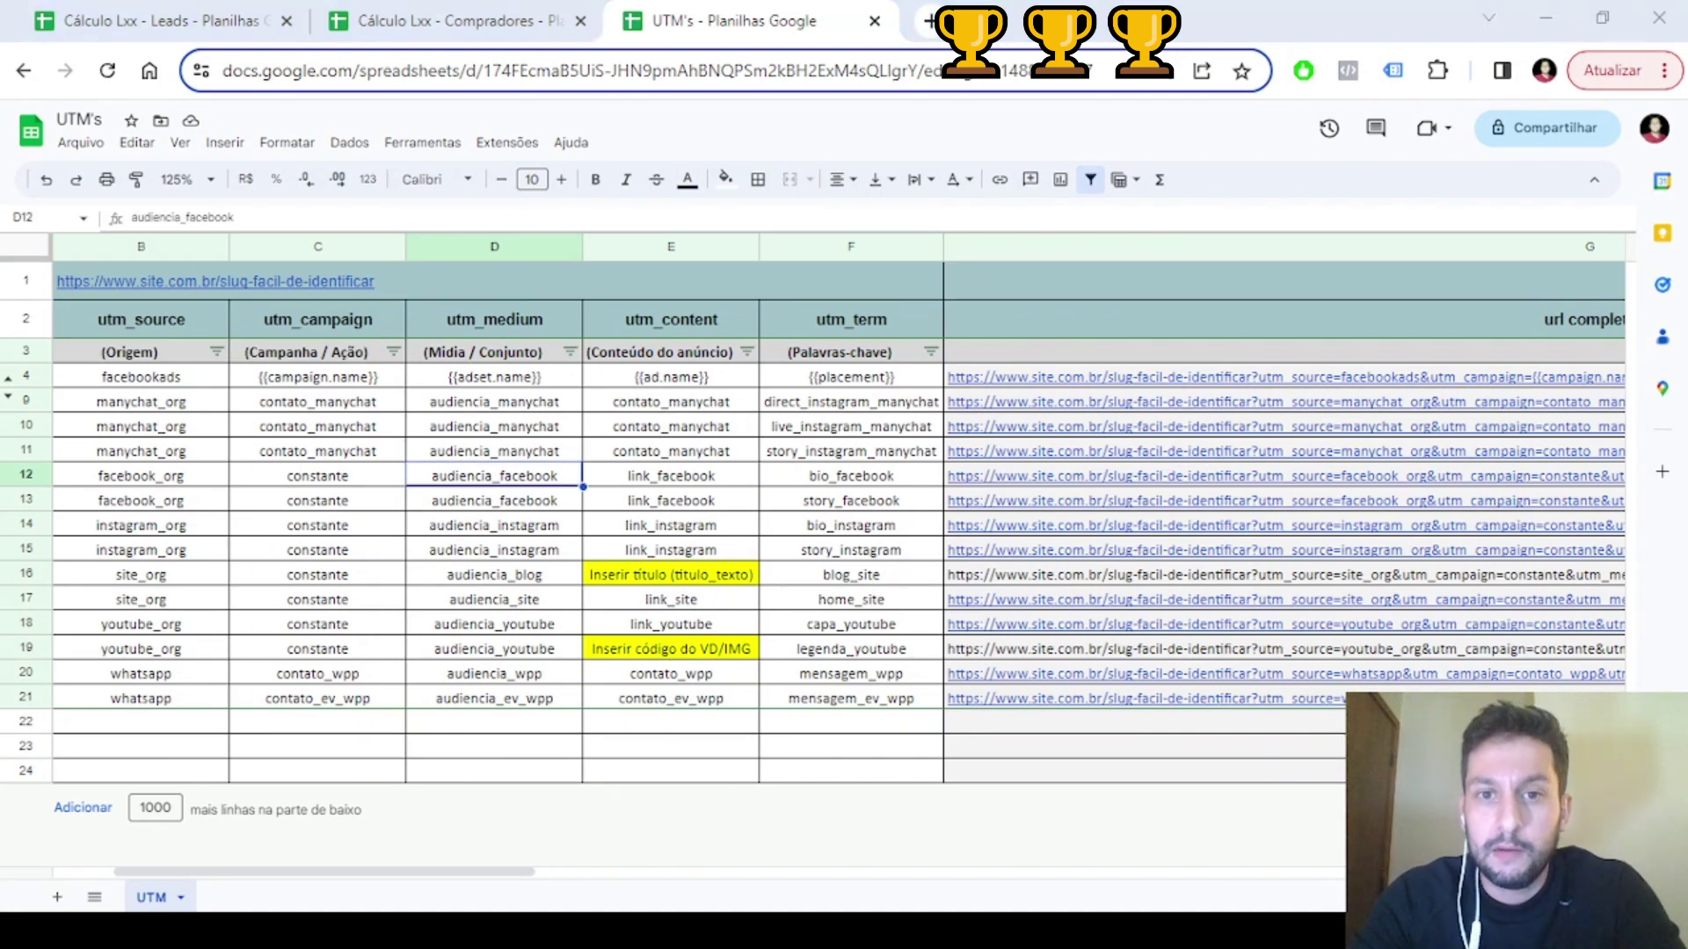